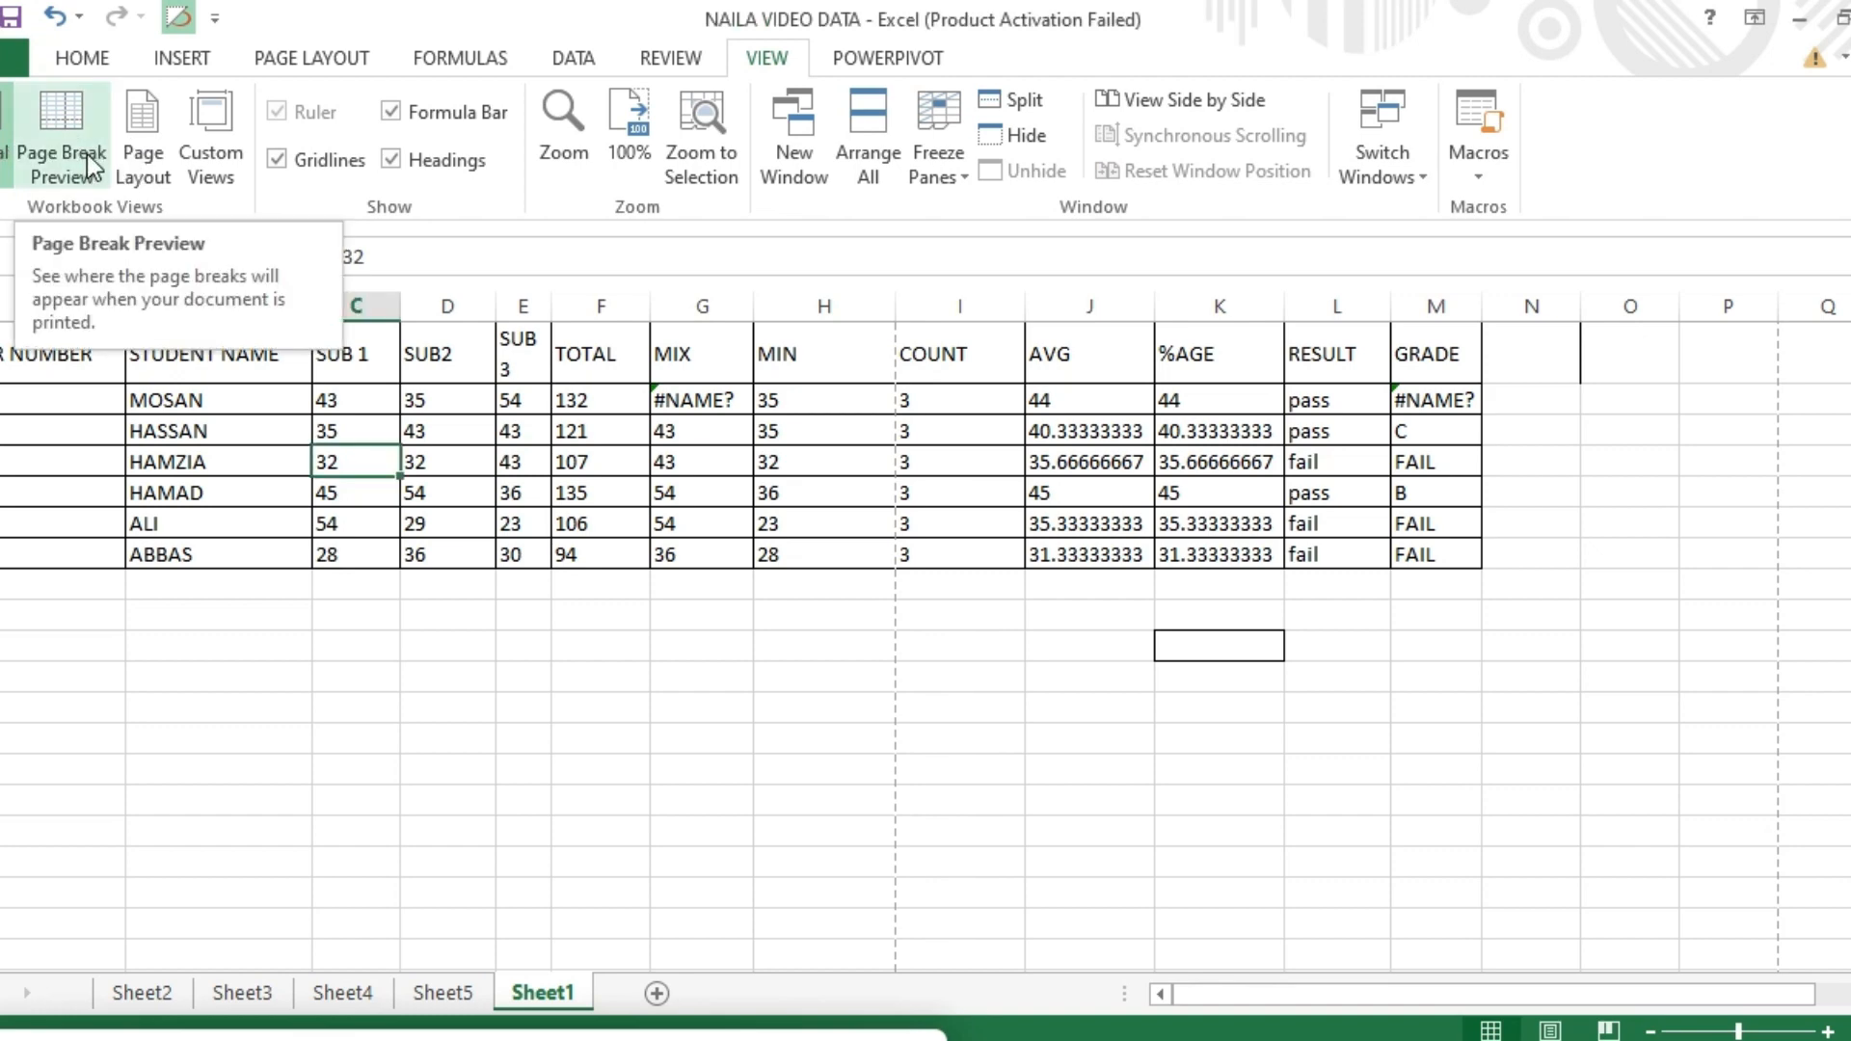
Show Sheet1 in Page Break Preview, zoom out to the whole print area, and restore the normal zoom
left_click(78, 148)
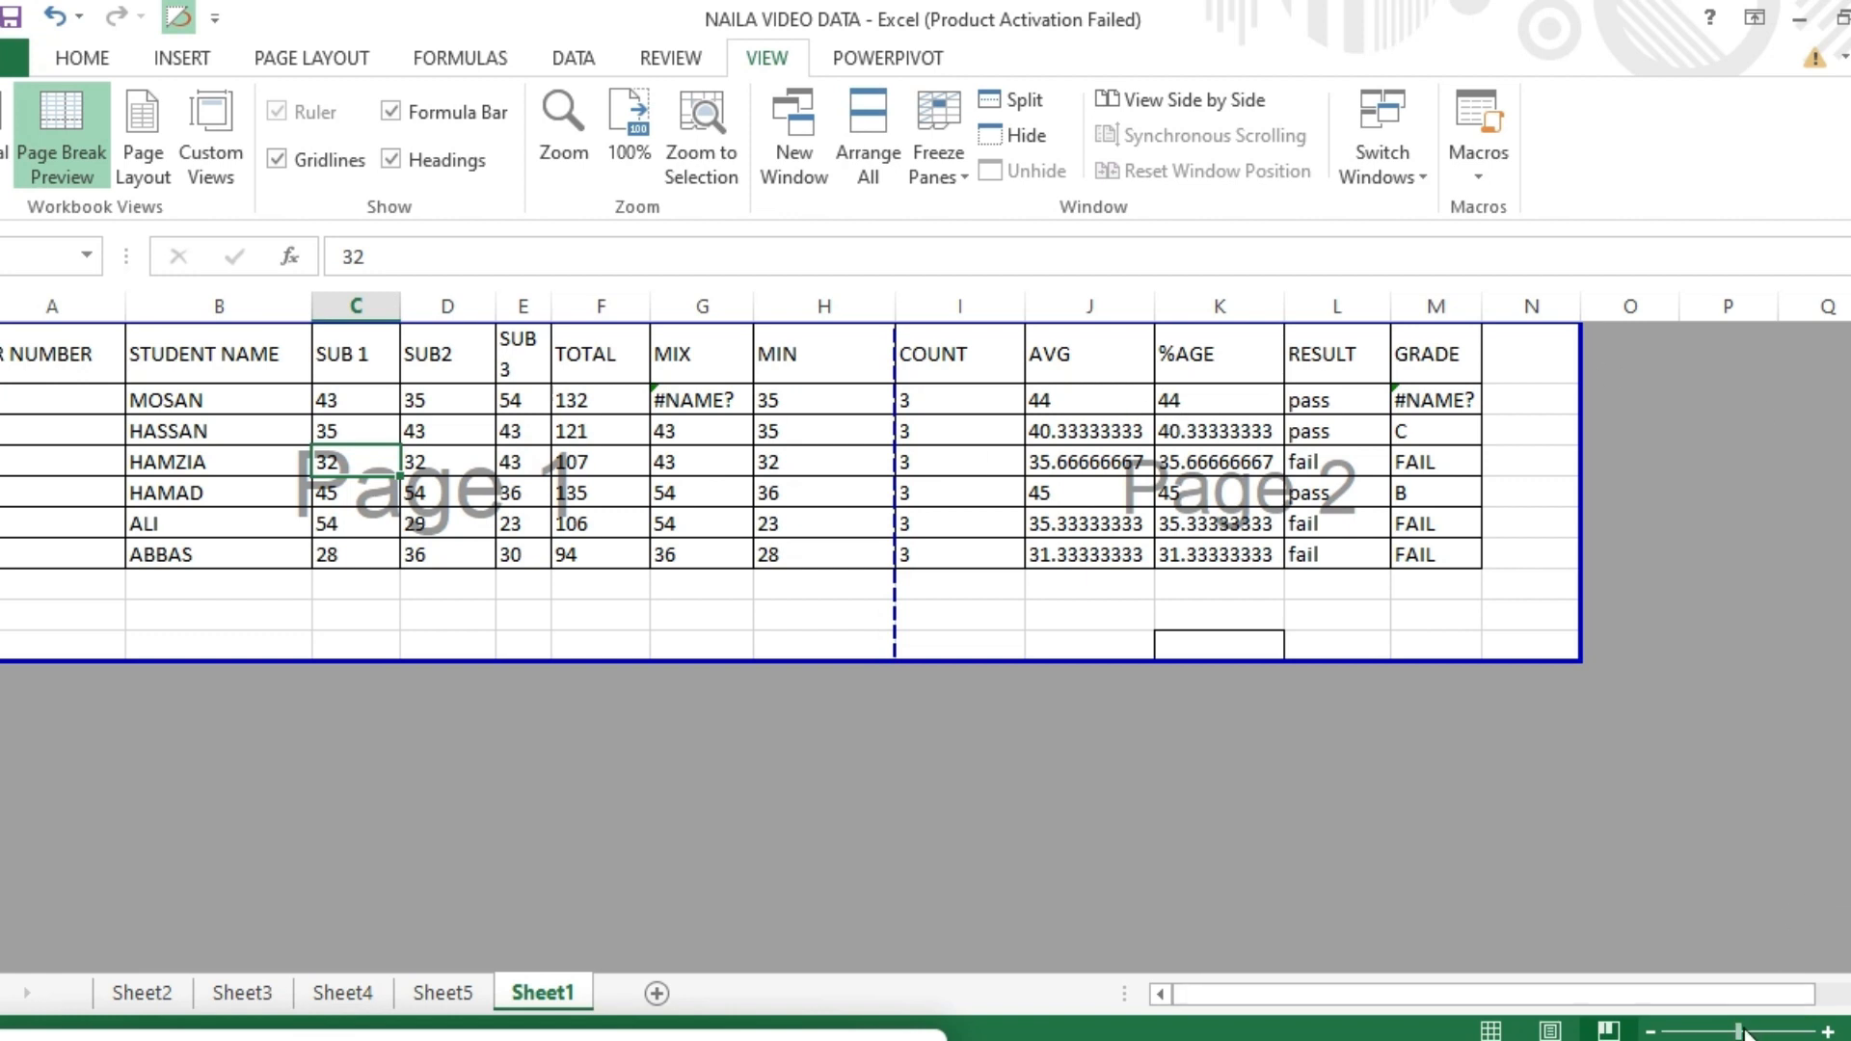
left_click_drag(1739, 1032, 1667, 1031)
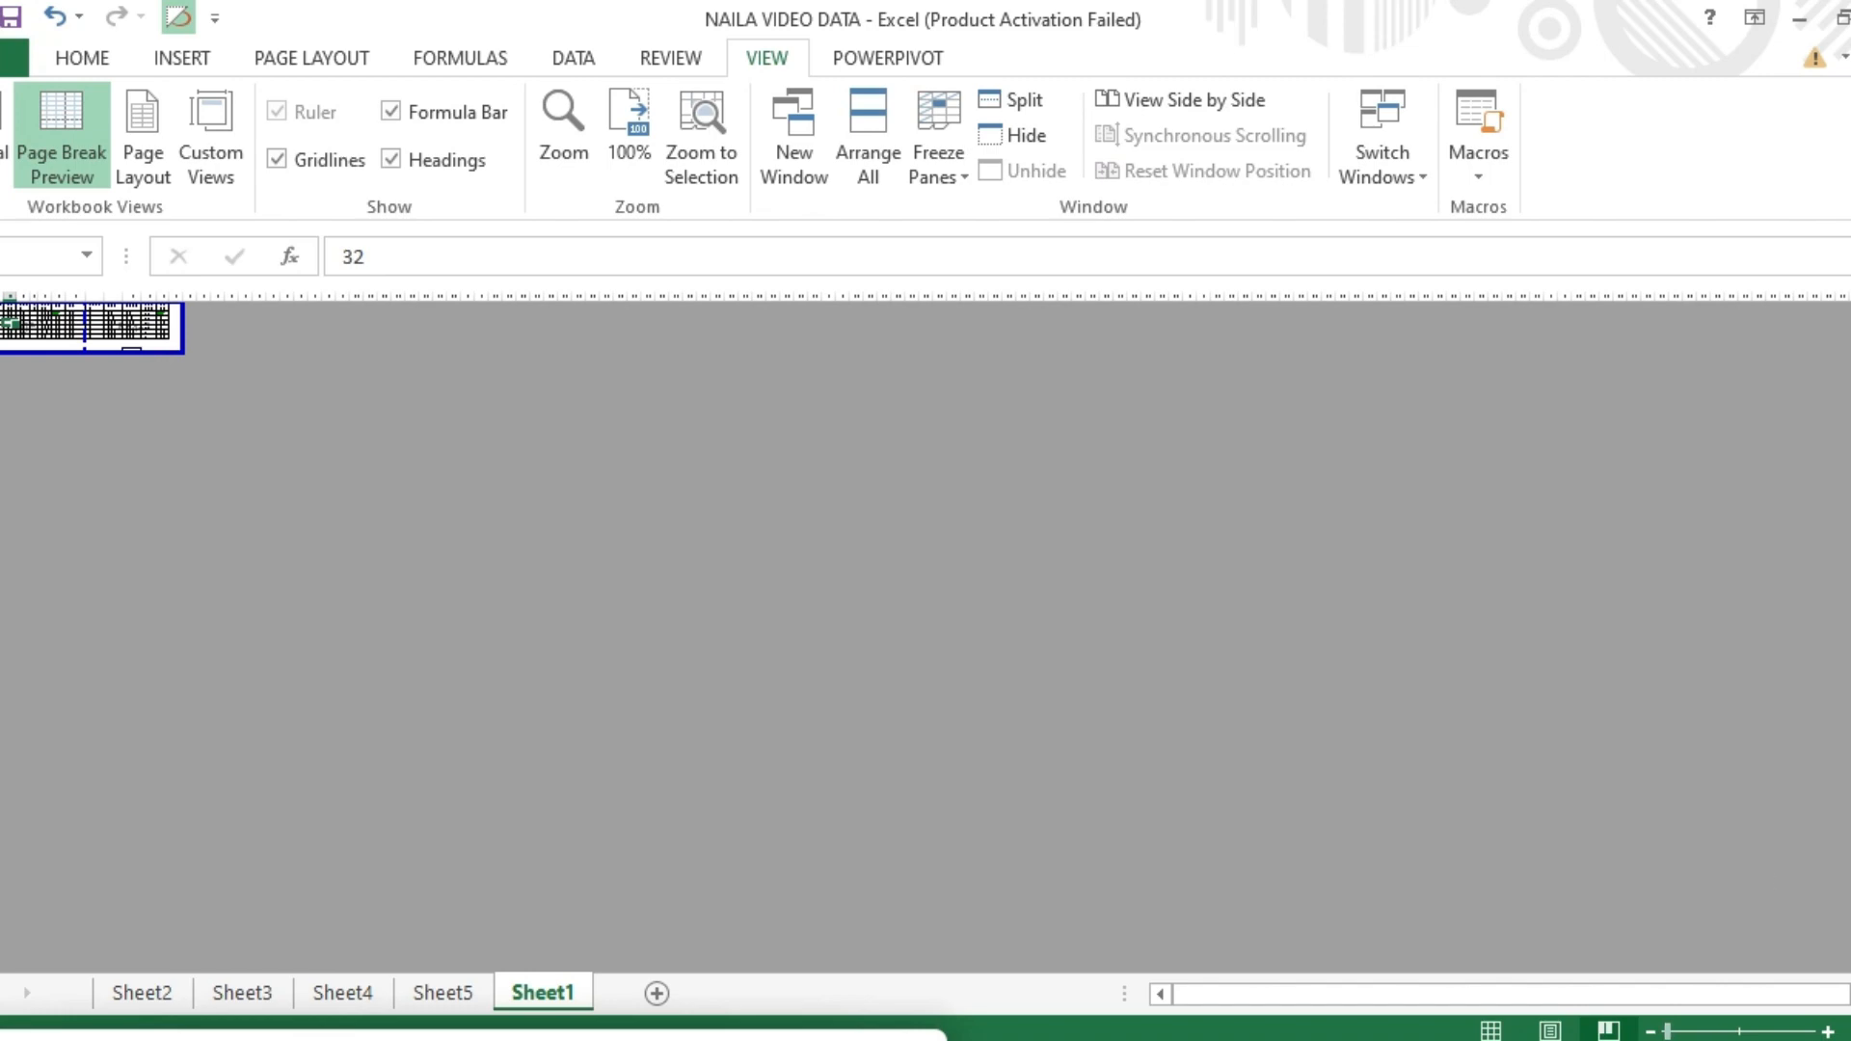
left_click_drag(1668, 1031, 1738, 1030)
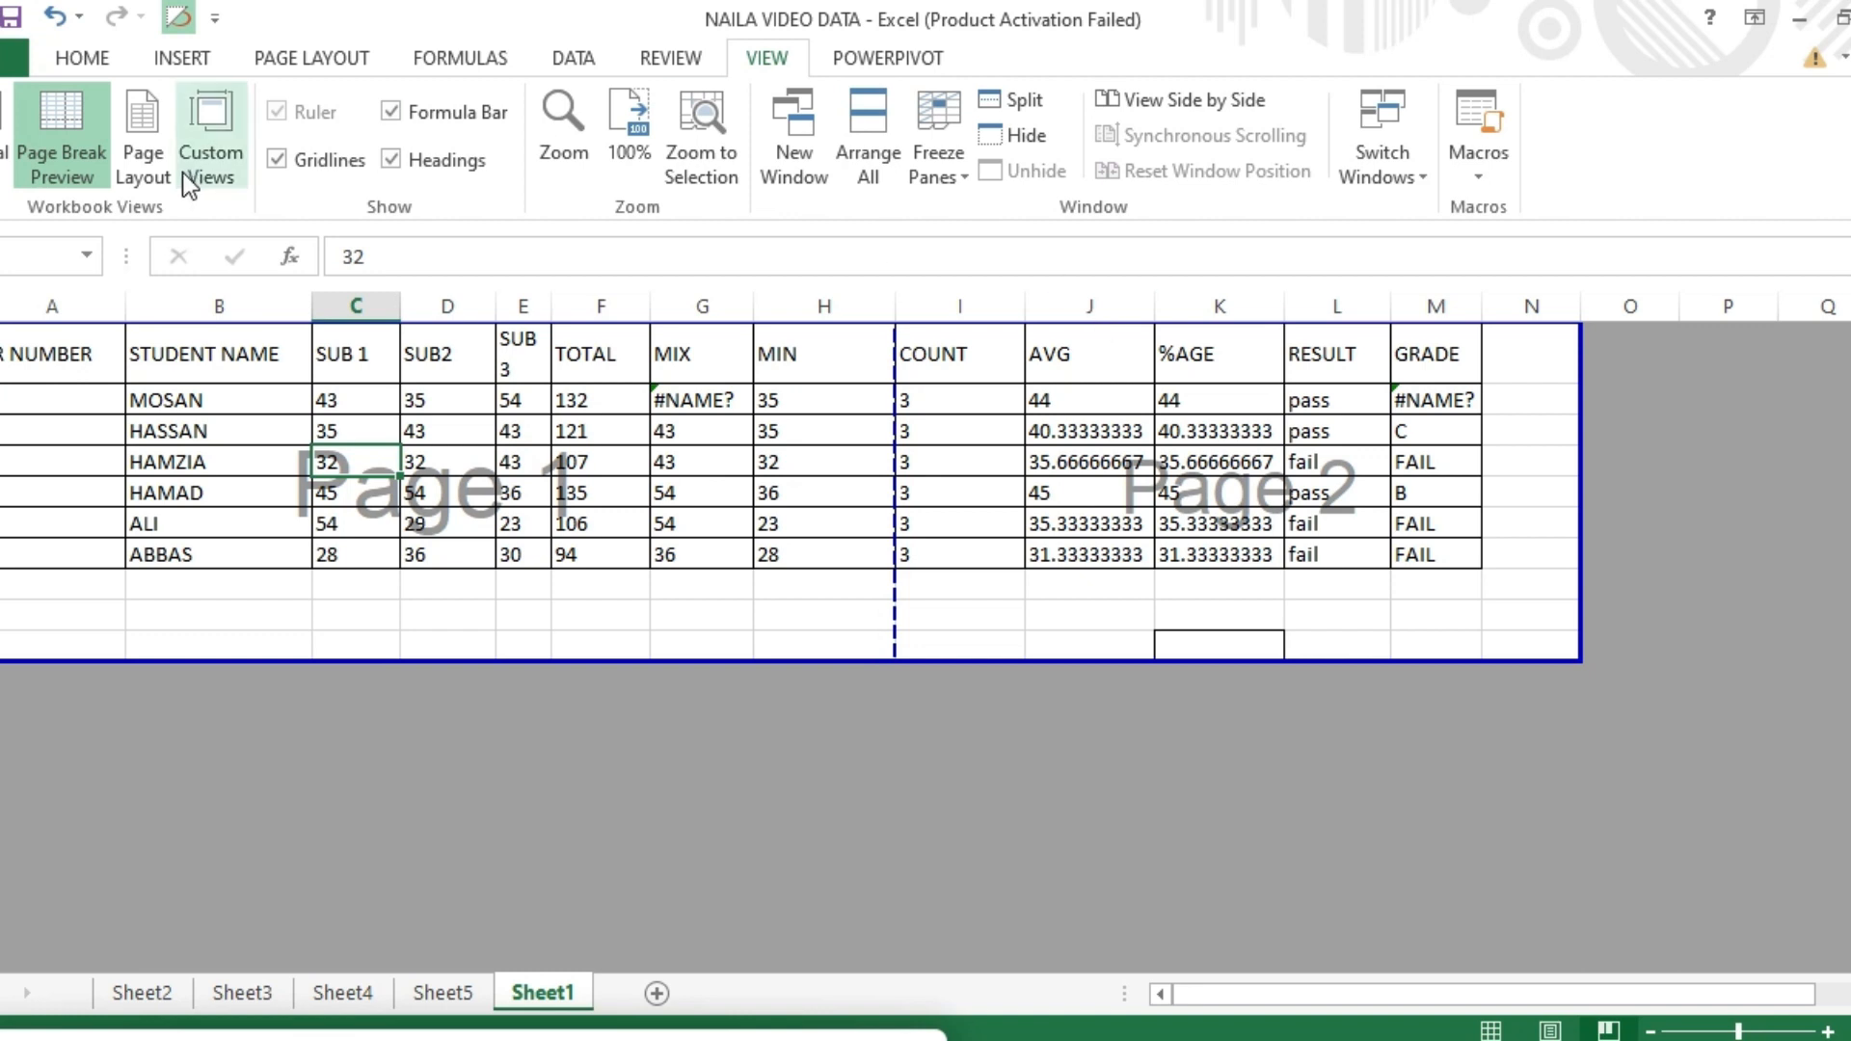
Switch Sheet1 to Page Layout view and examine how its printed pages are arranged at the smallest zoom
left_click(154, 177)
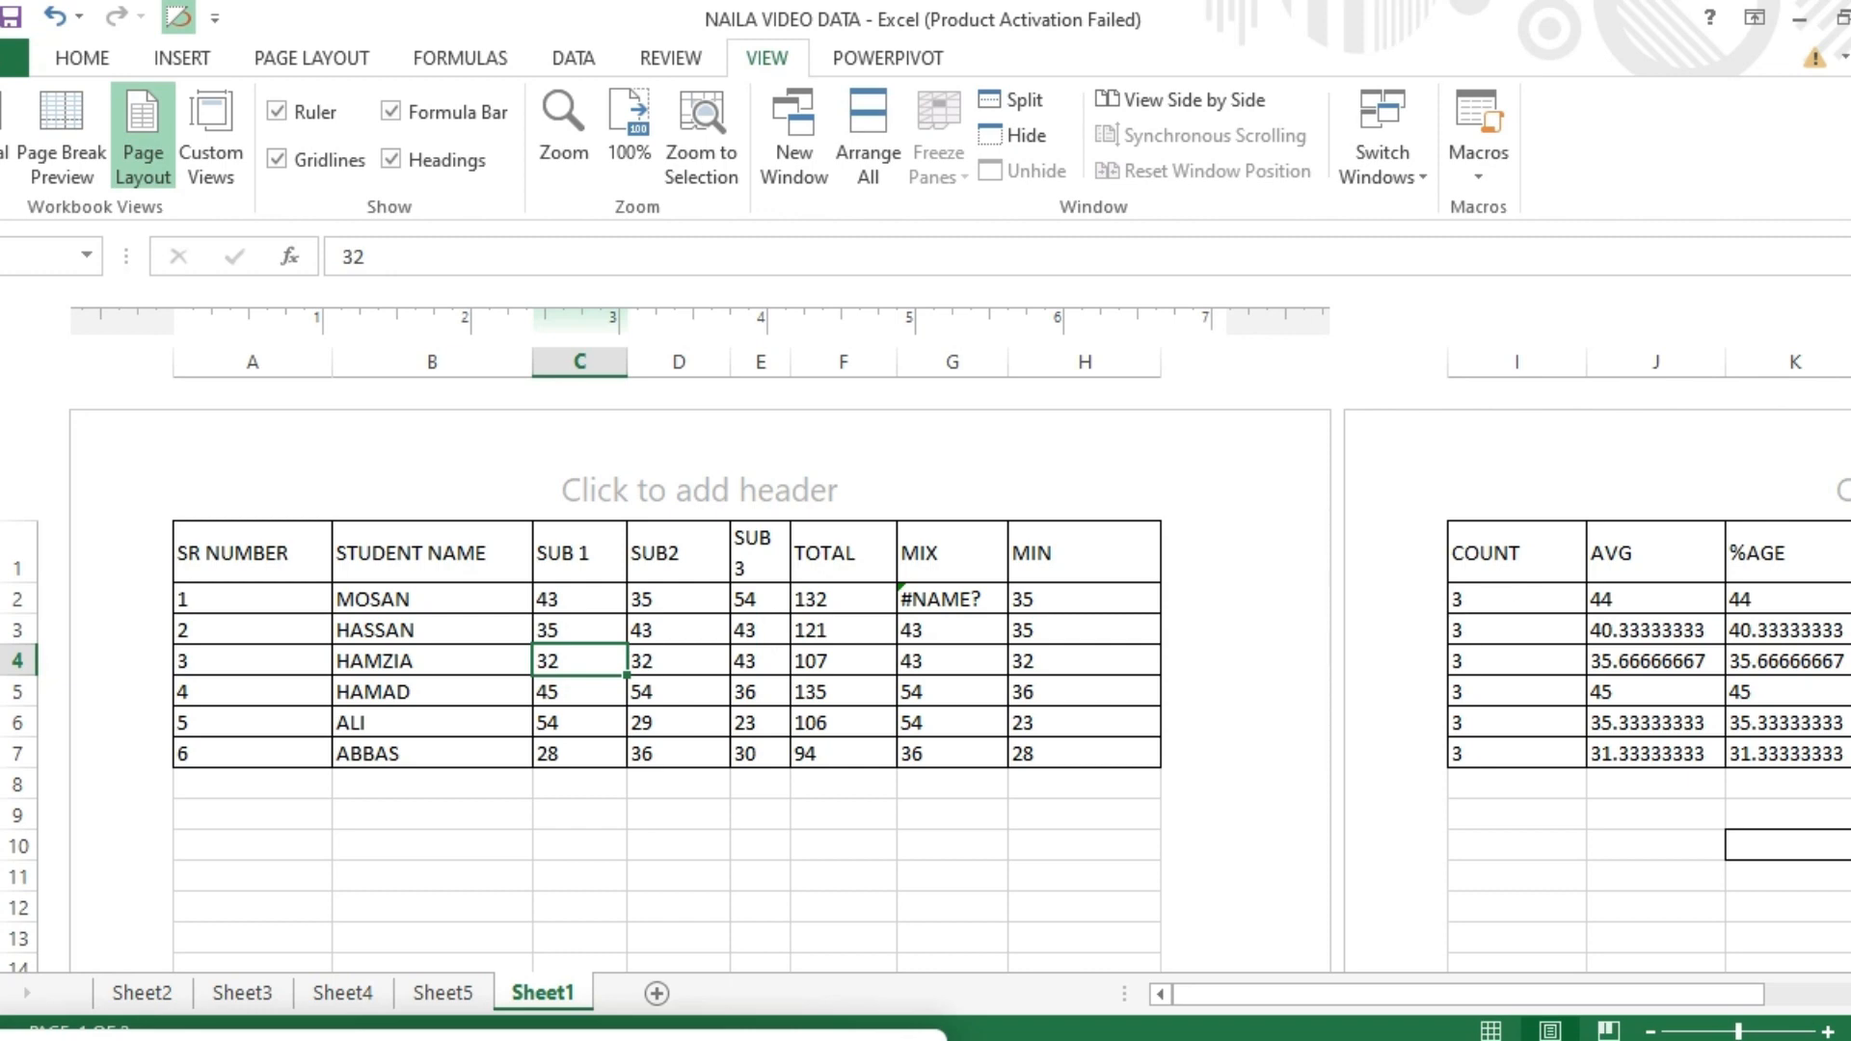
scroll(666, 675, "down", 2)
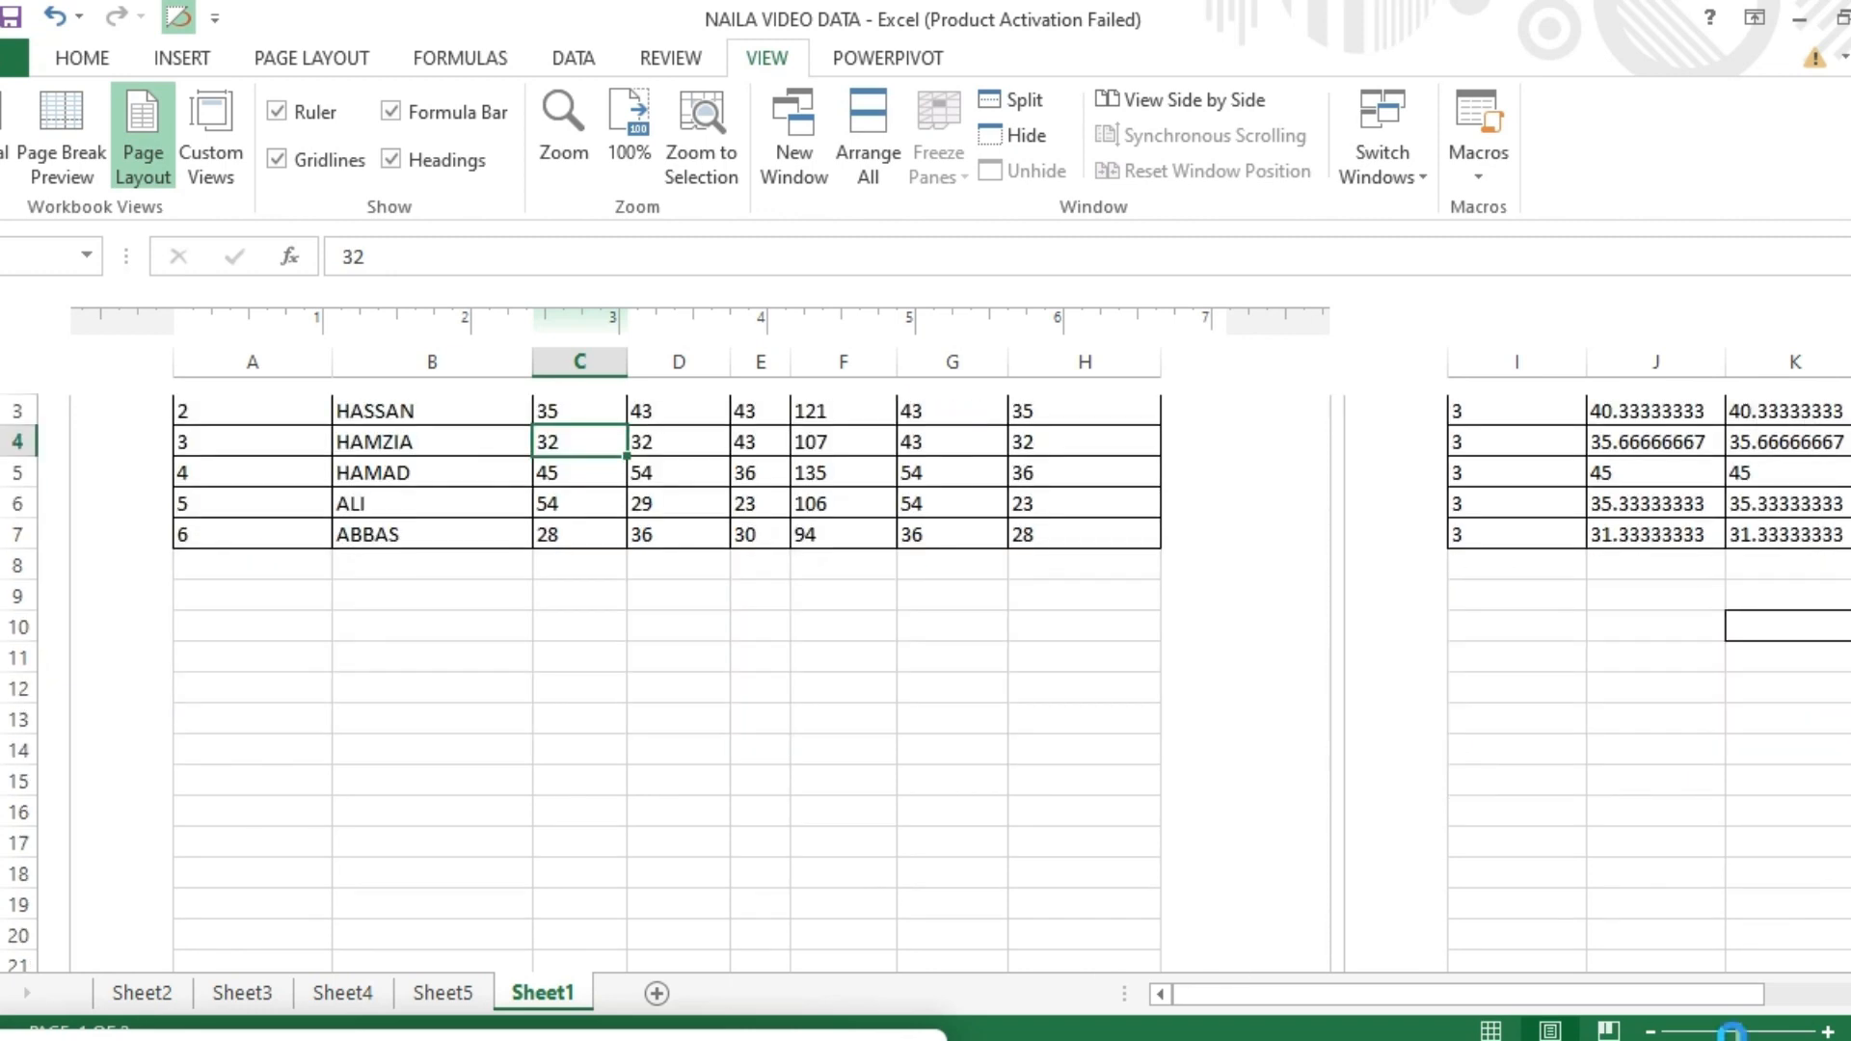
scroll(15, 415, "down", 5)
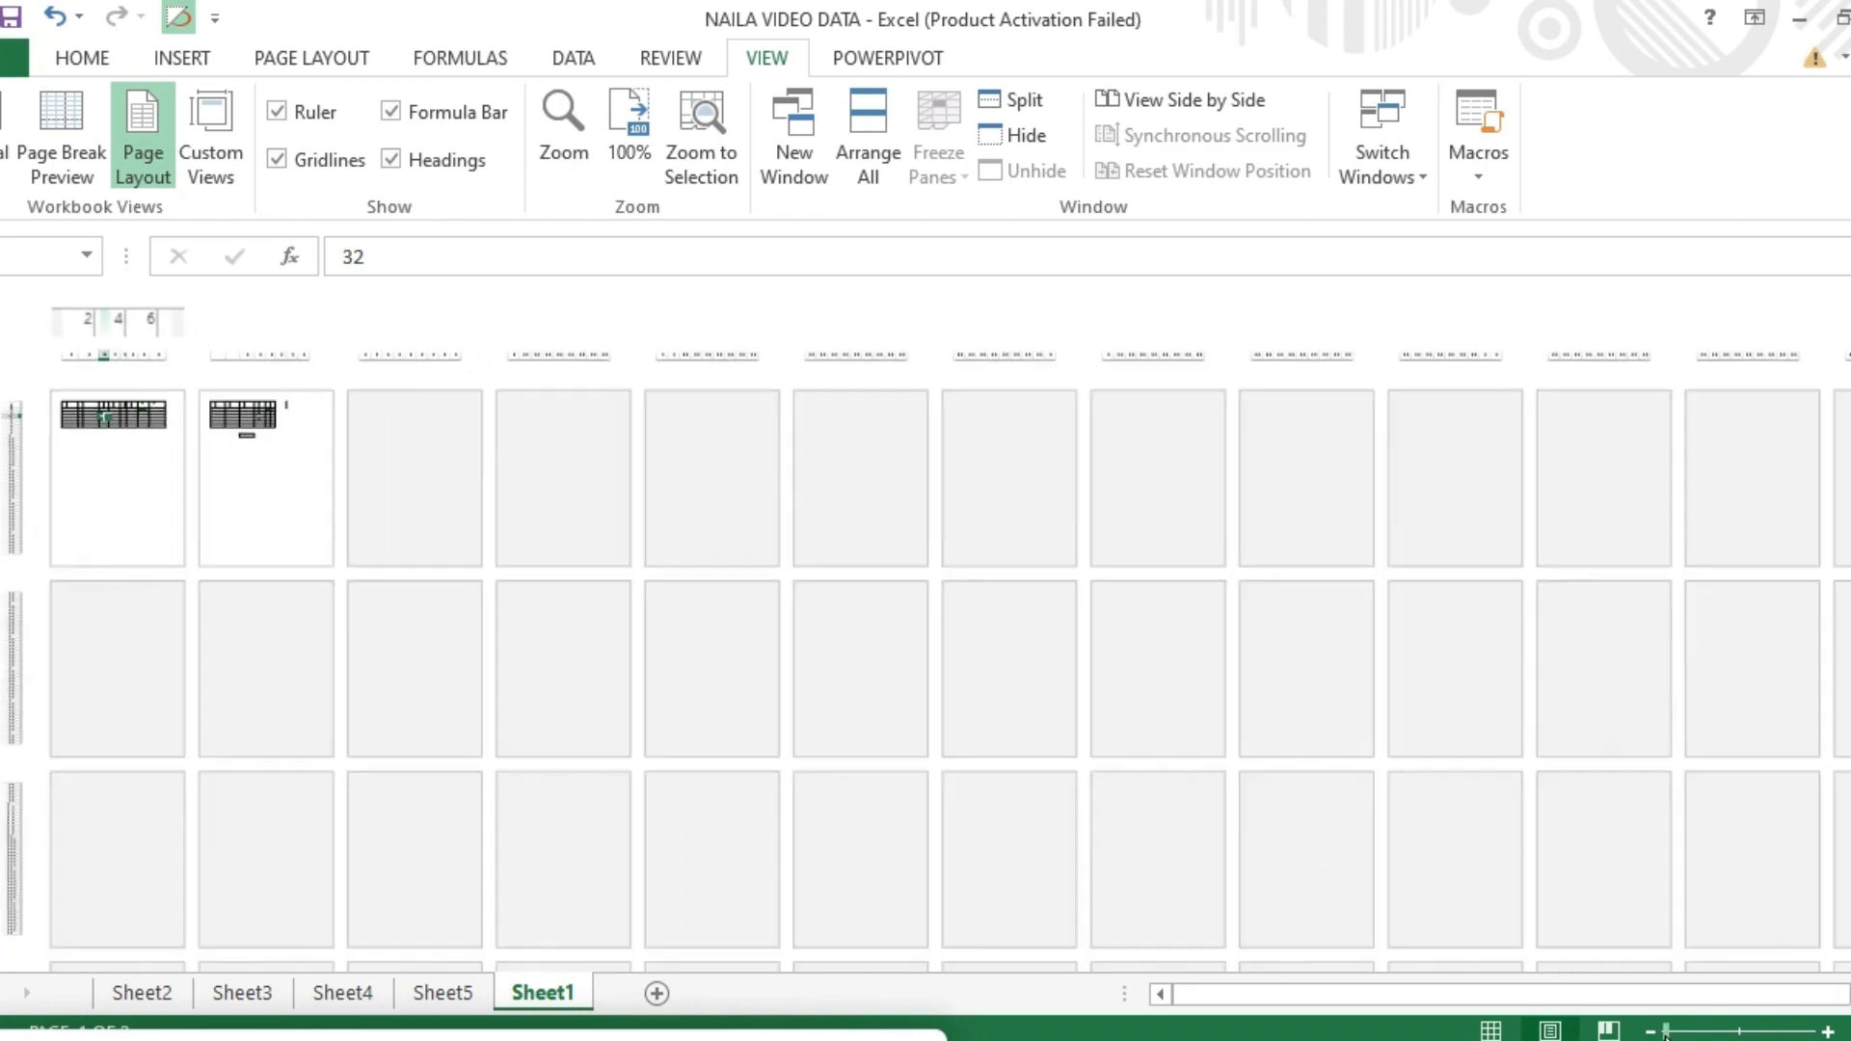
scroll(13, 415, "down", 1)
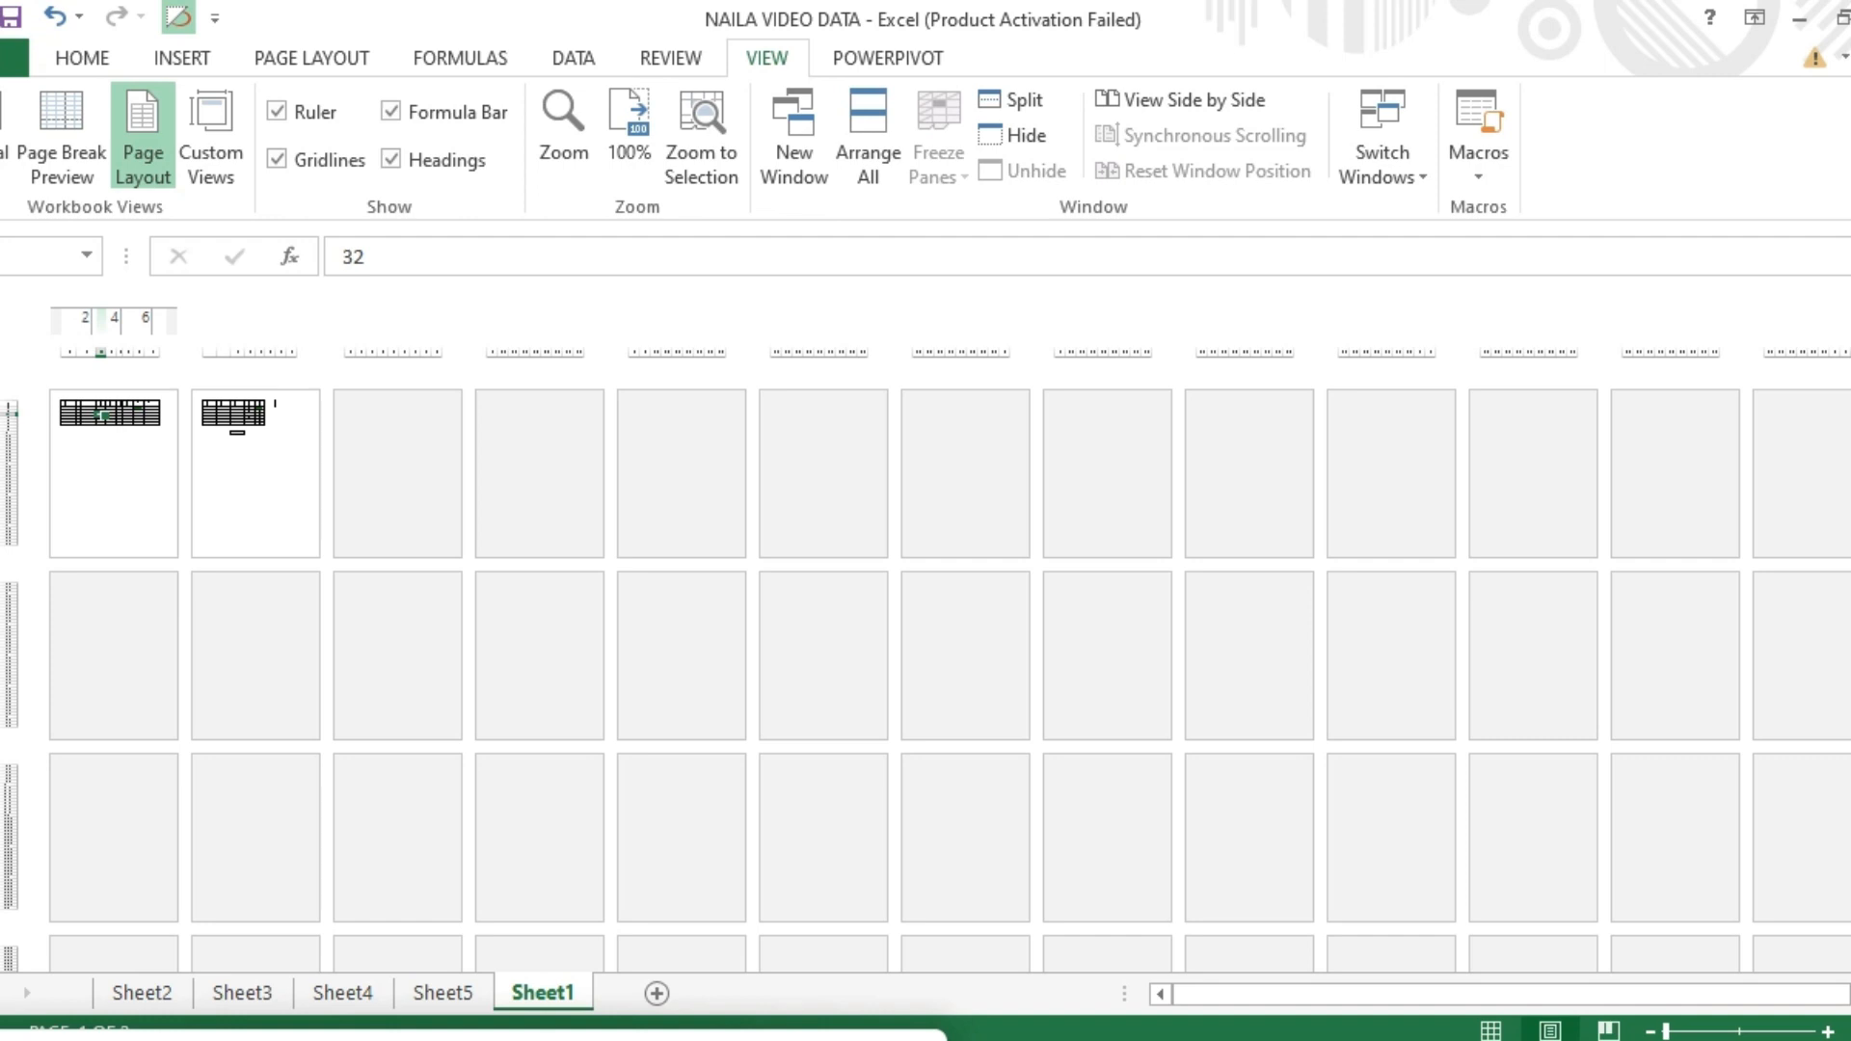
scroll(926, 660, "down", 1)
scroll(926, 674, "down", 1)
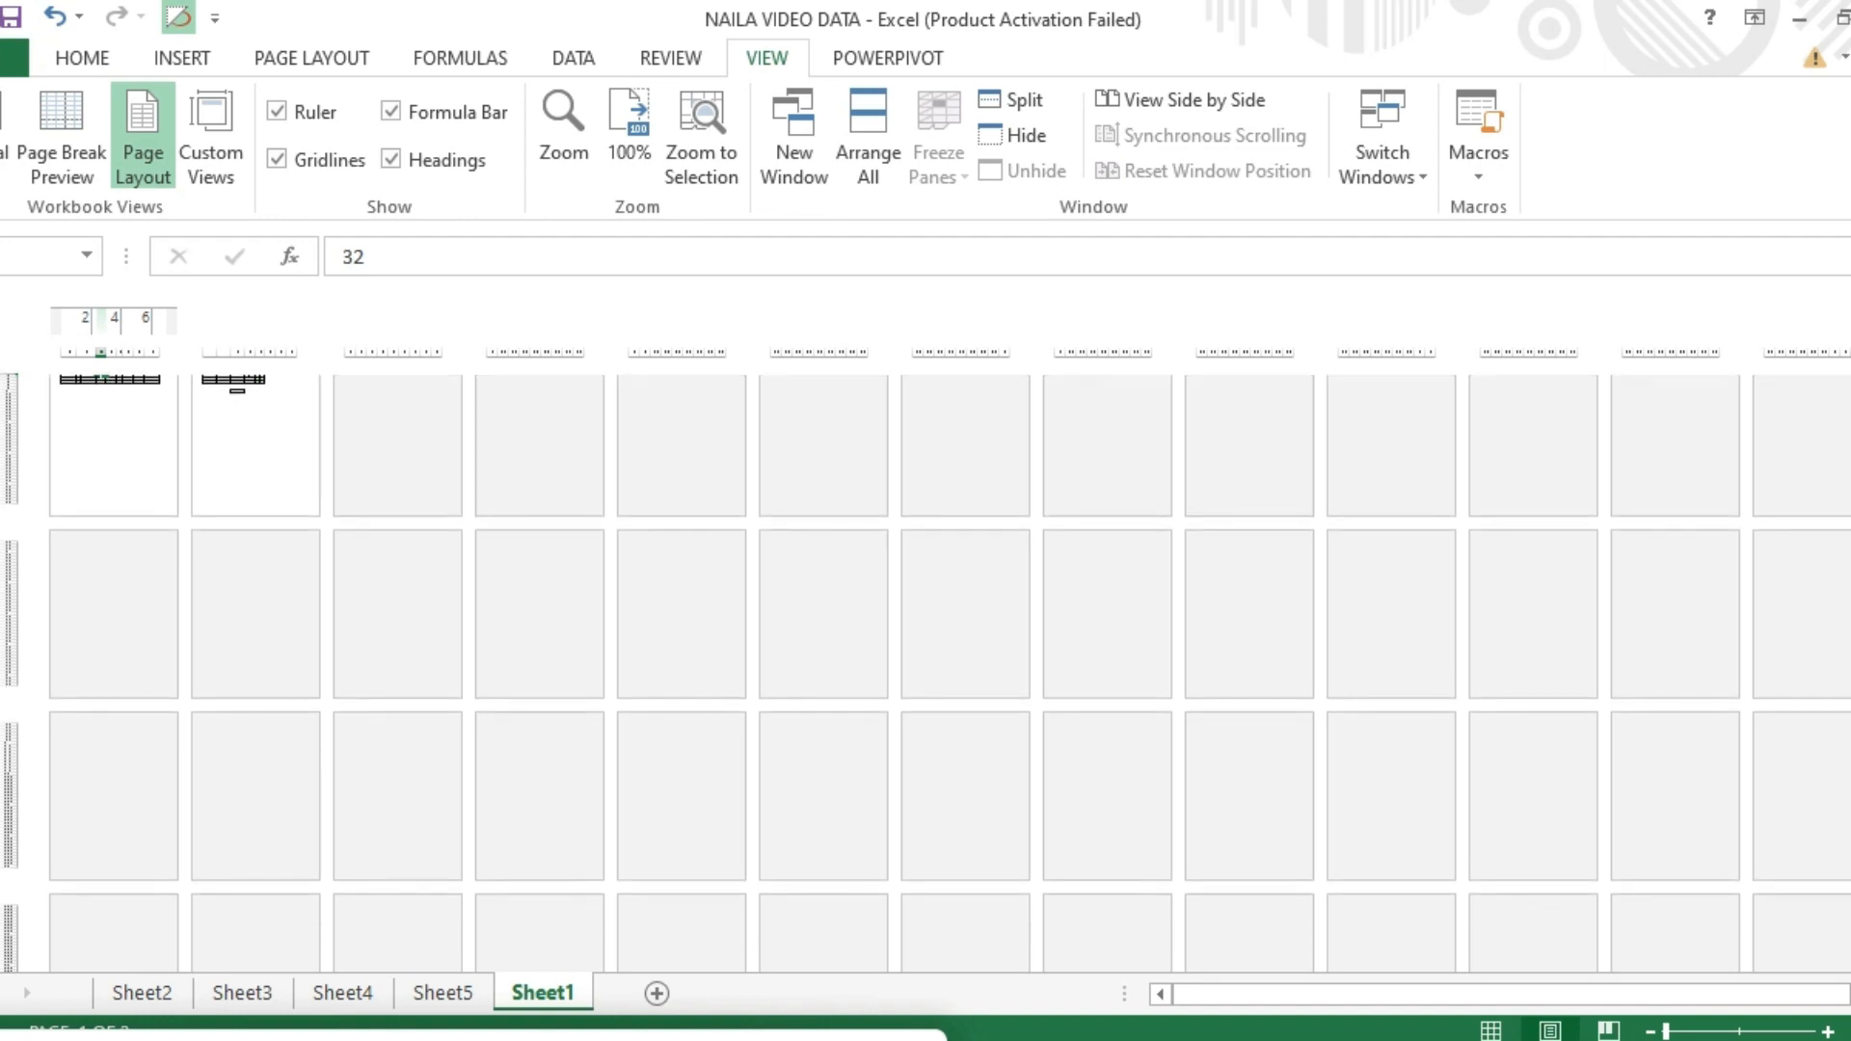
scroll(926, 673, "down", 2)
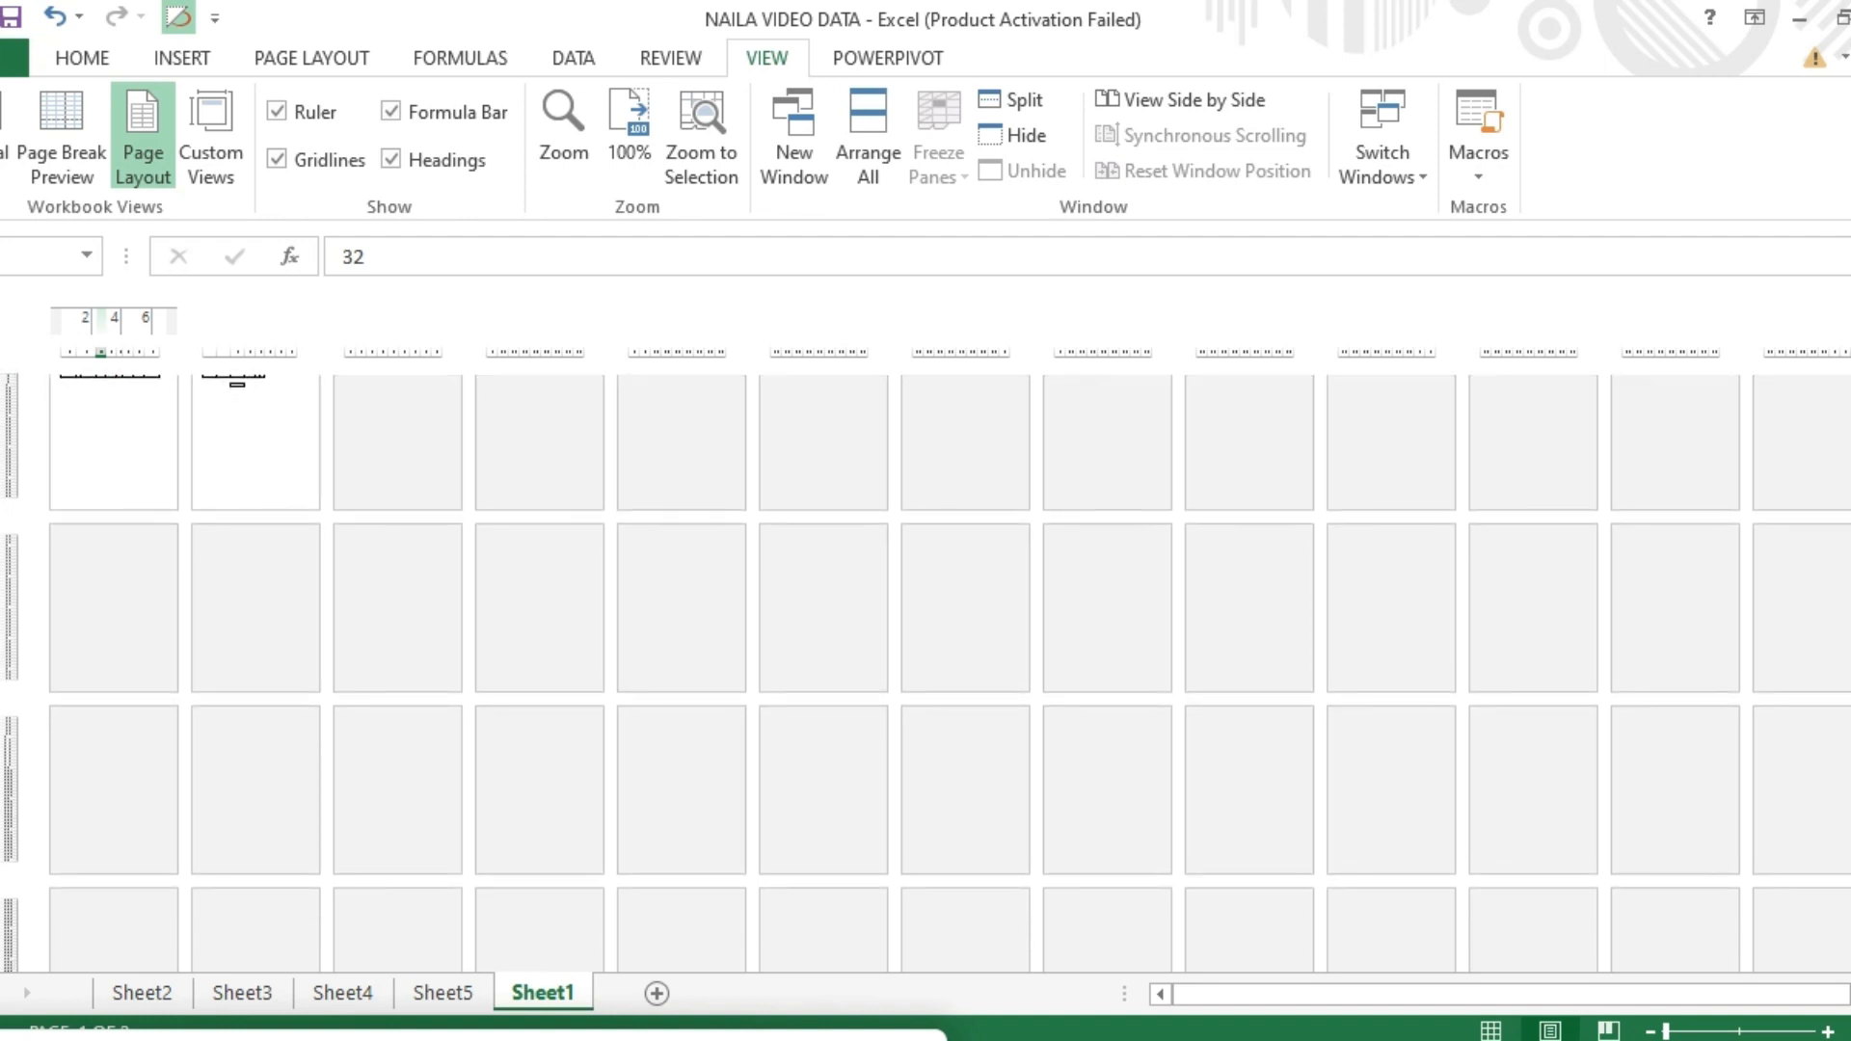
scroll(1742, 1024, "down", 2)
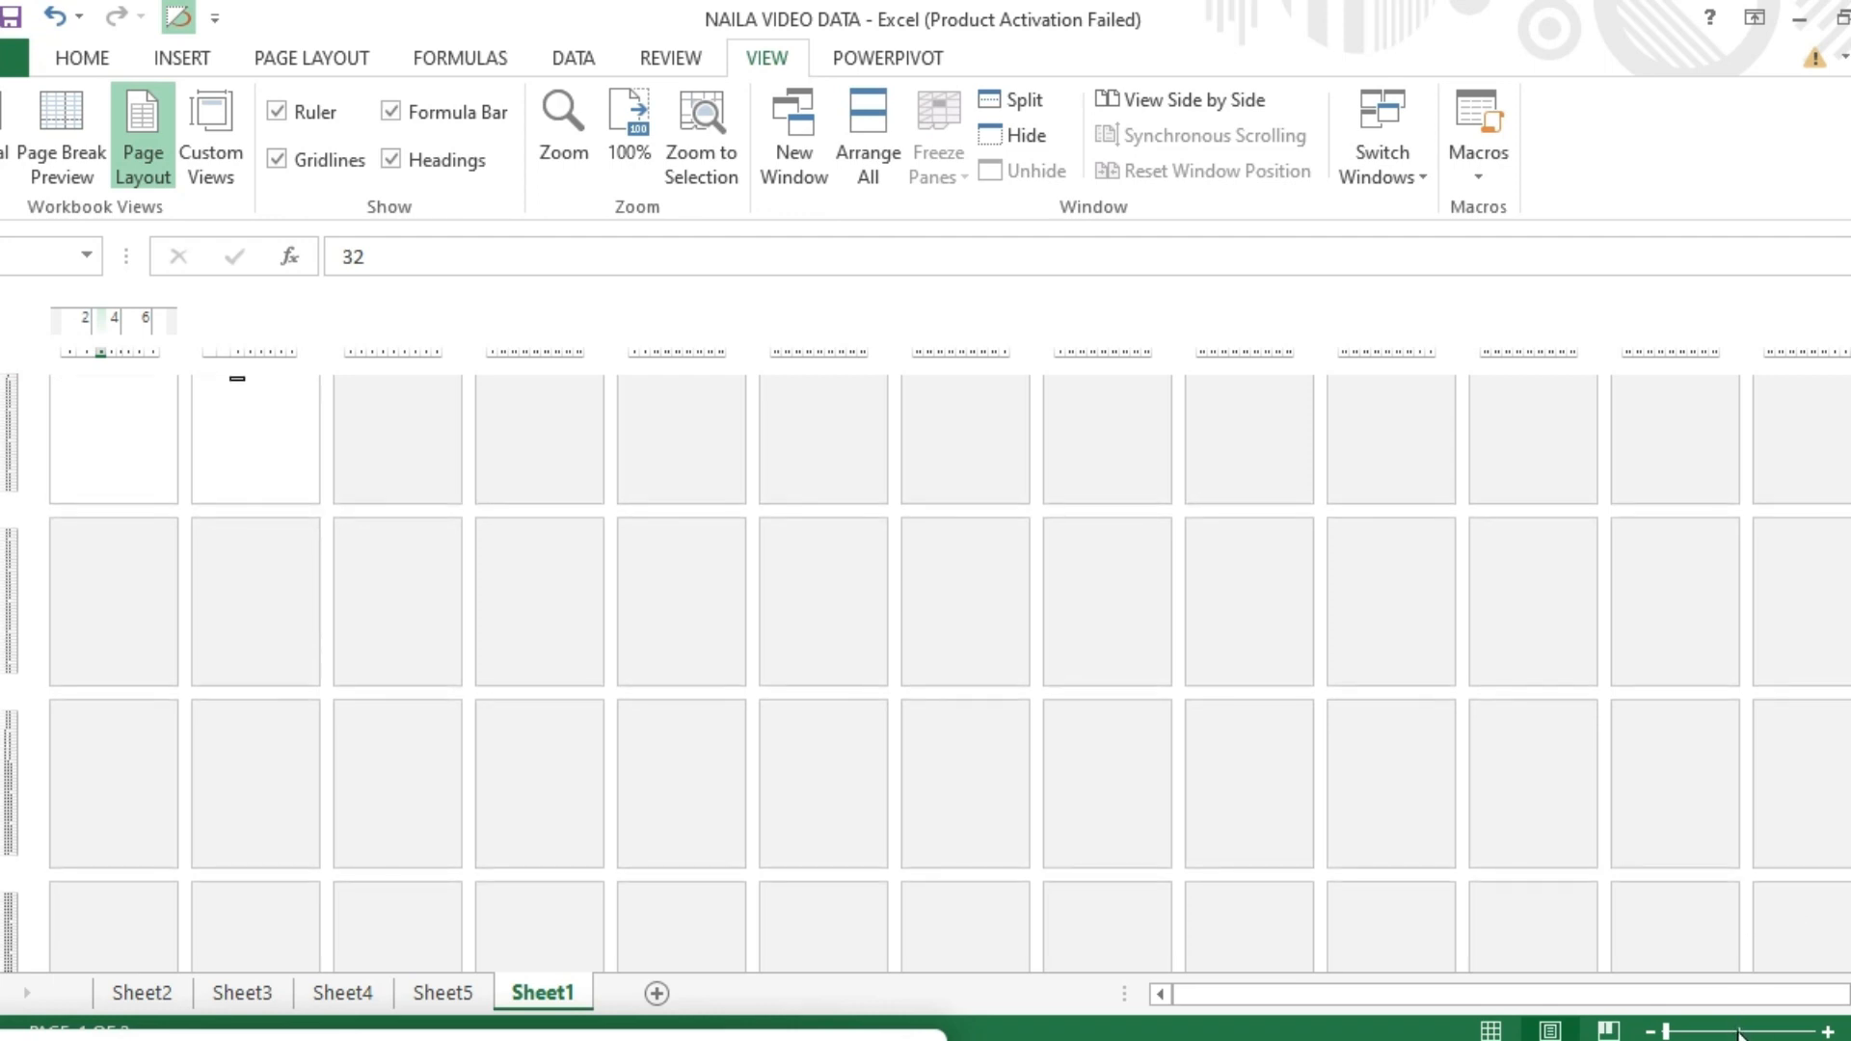
scroll(1747, 1035, "down", 2)
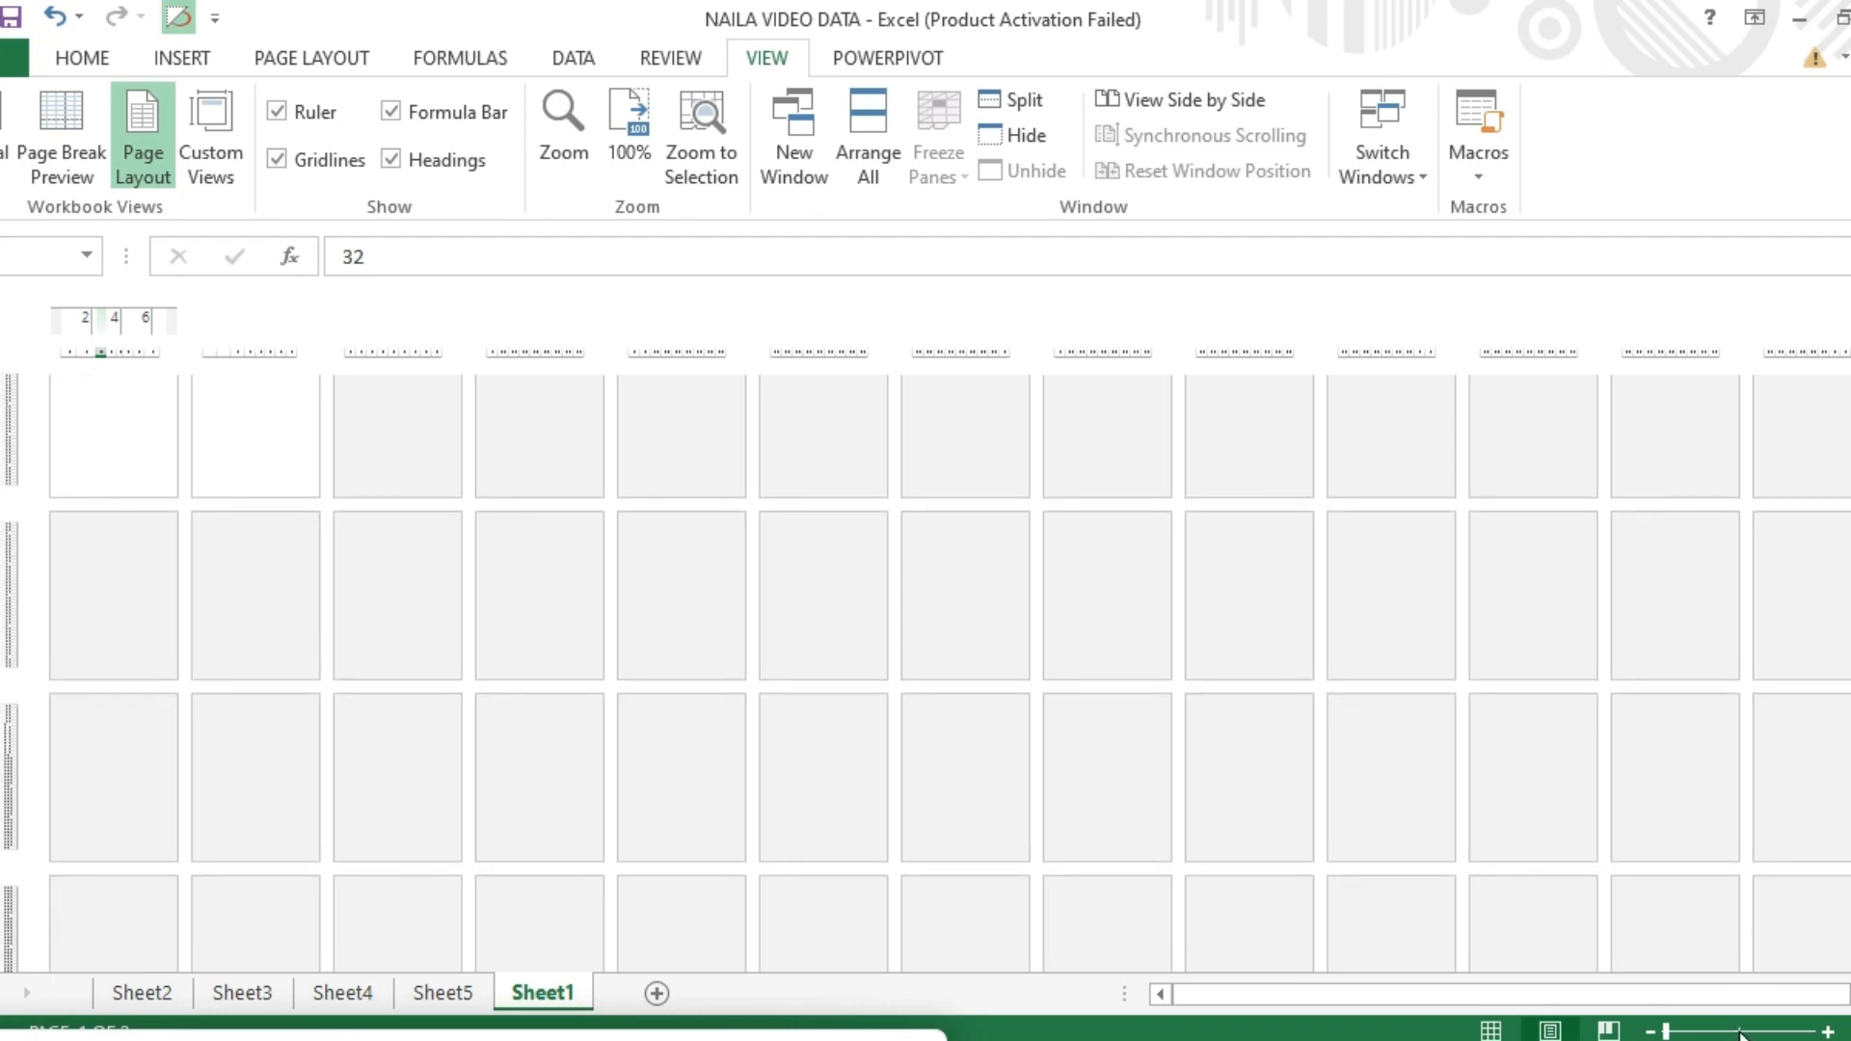
scroll(1748, 1035, "down", 2)
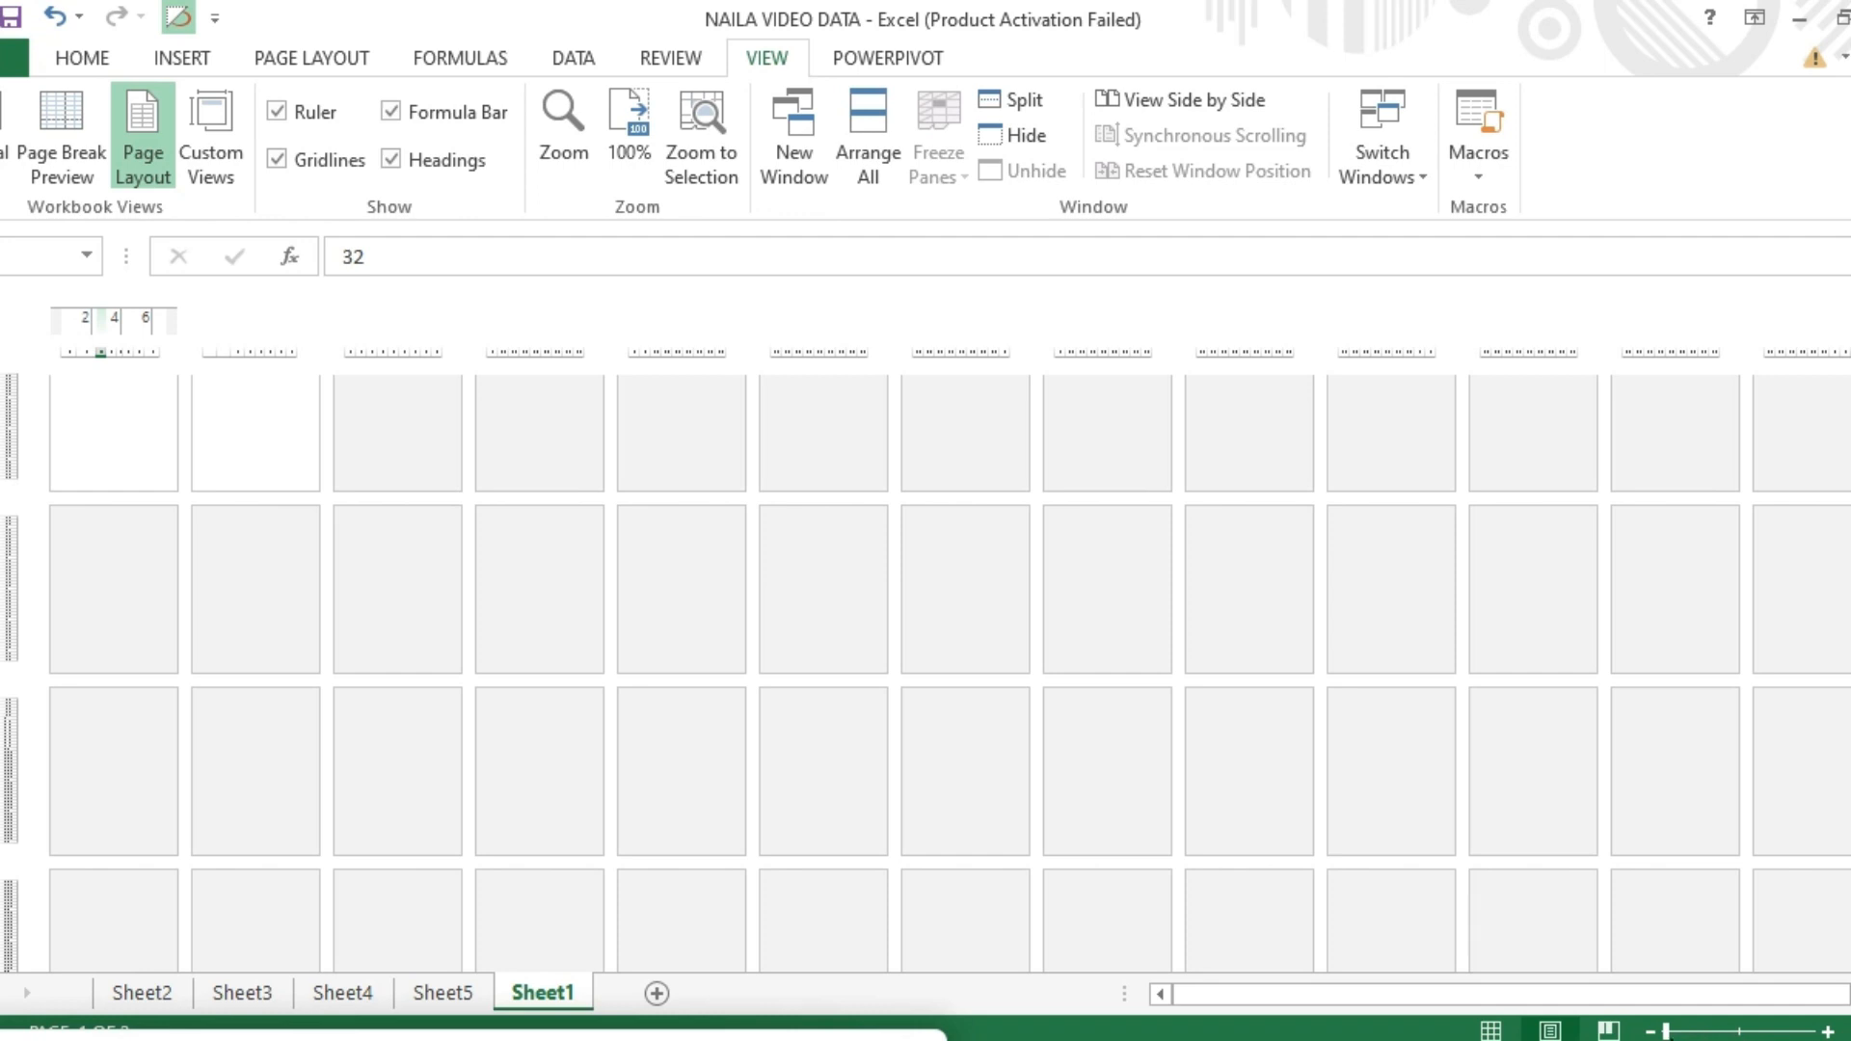
scroll(1747, 1035, "down", 2)
scroll(1704, 1037, "down", 2)
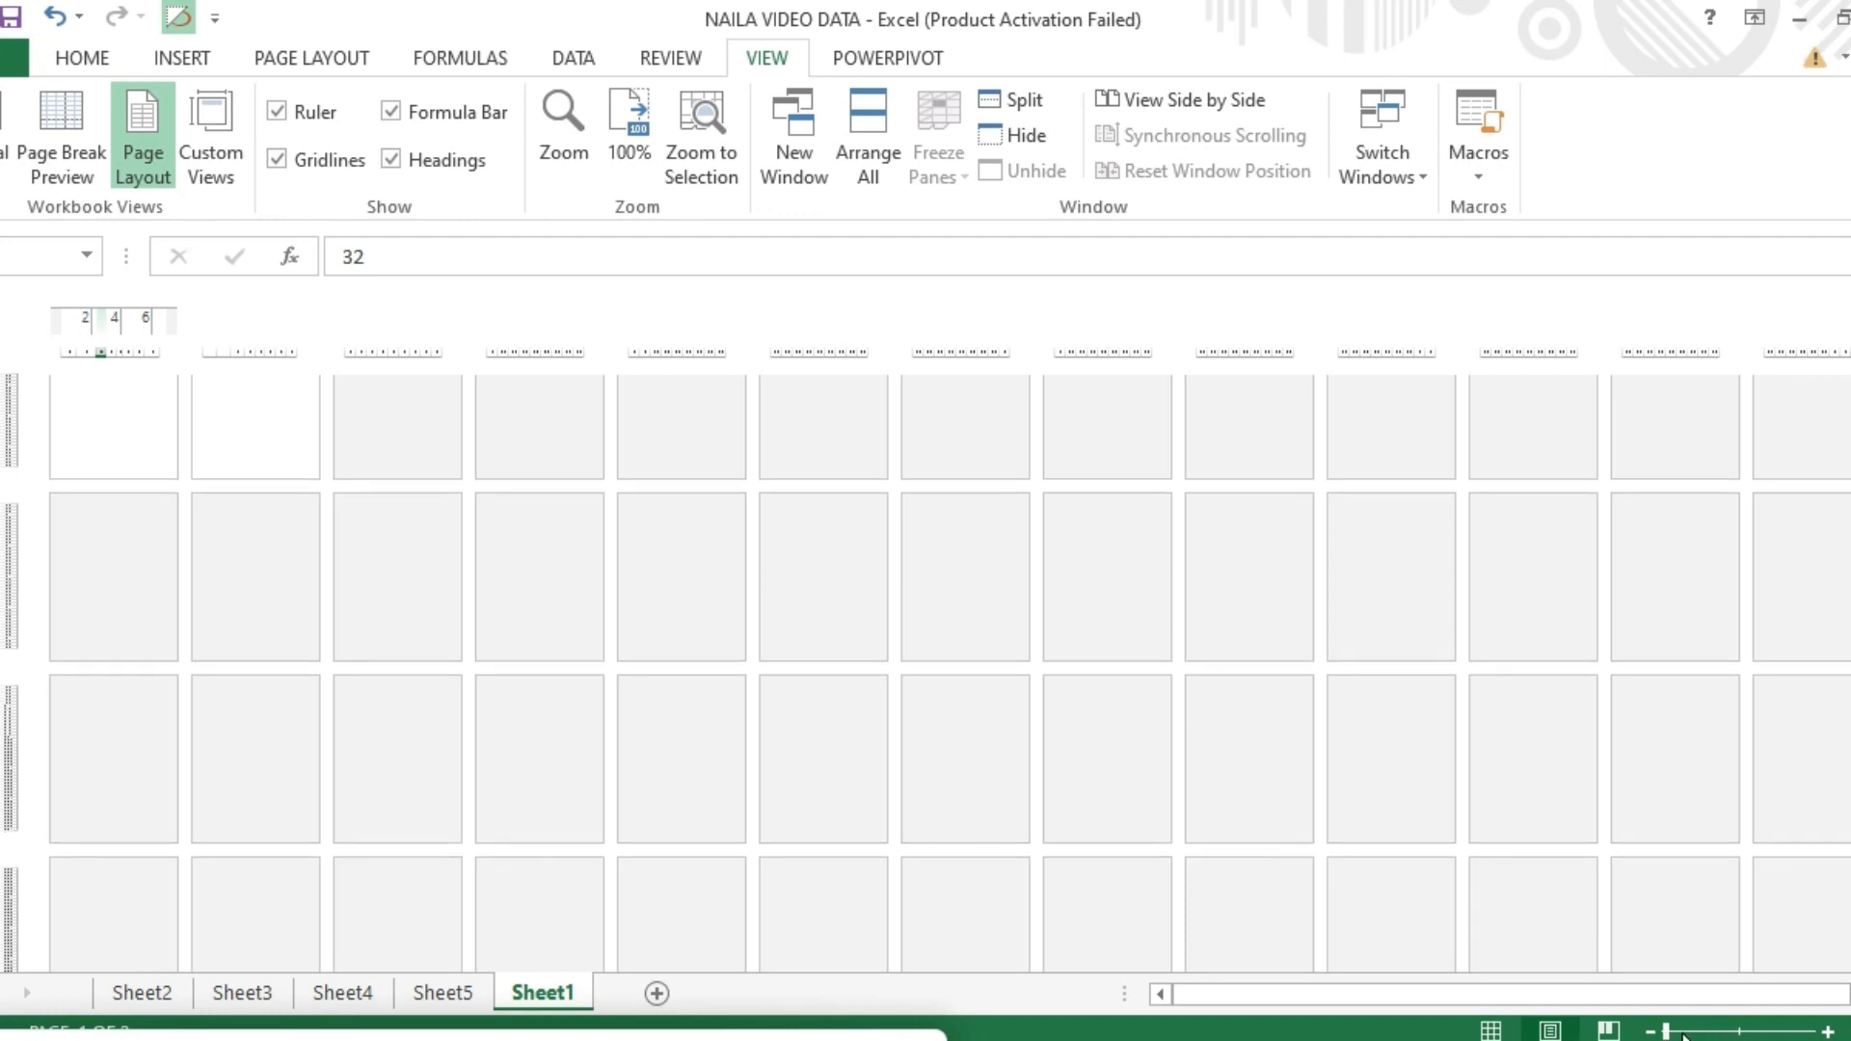
scroll(1675, 1038, "down", 1)
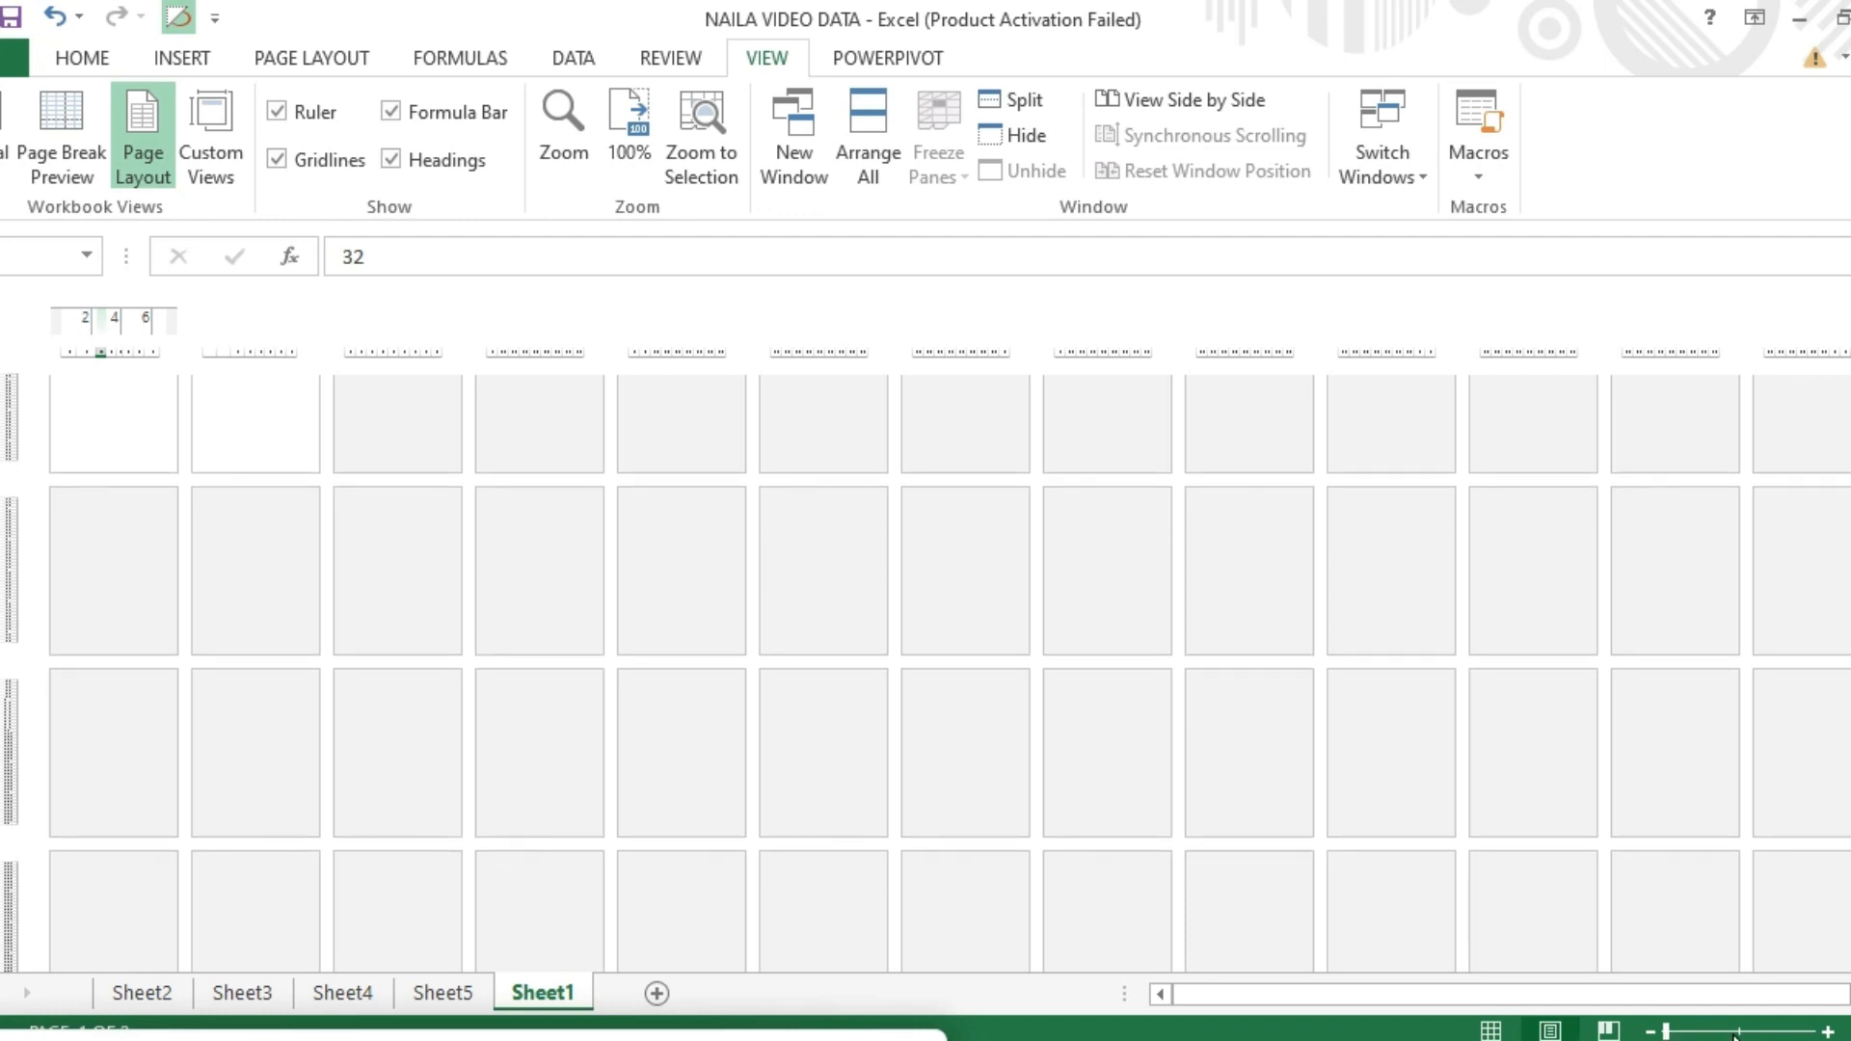
scroll(1784, 1035, "down", 1)
Examine the page layout at magnified, regular and whole-page zoom, and return the sheet to Normal view
left_click(1827, 1032)
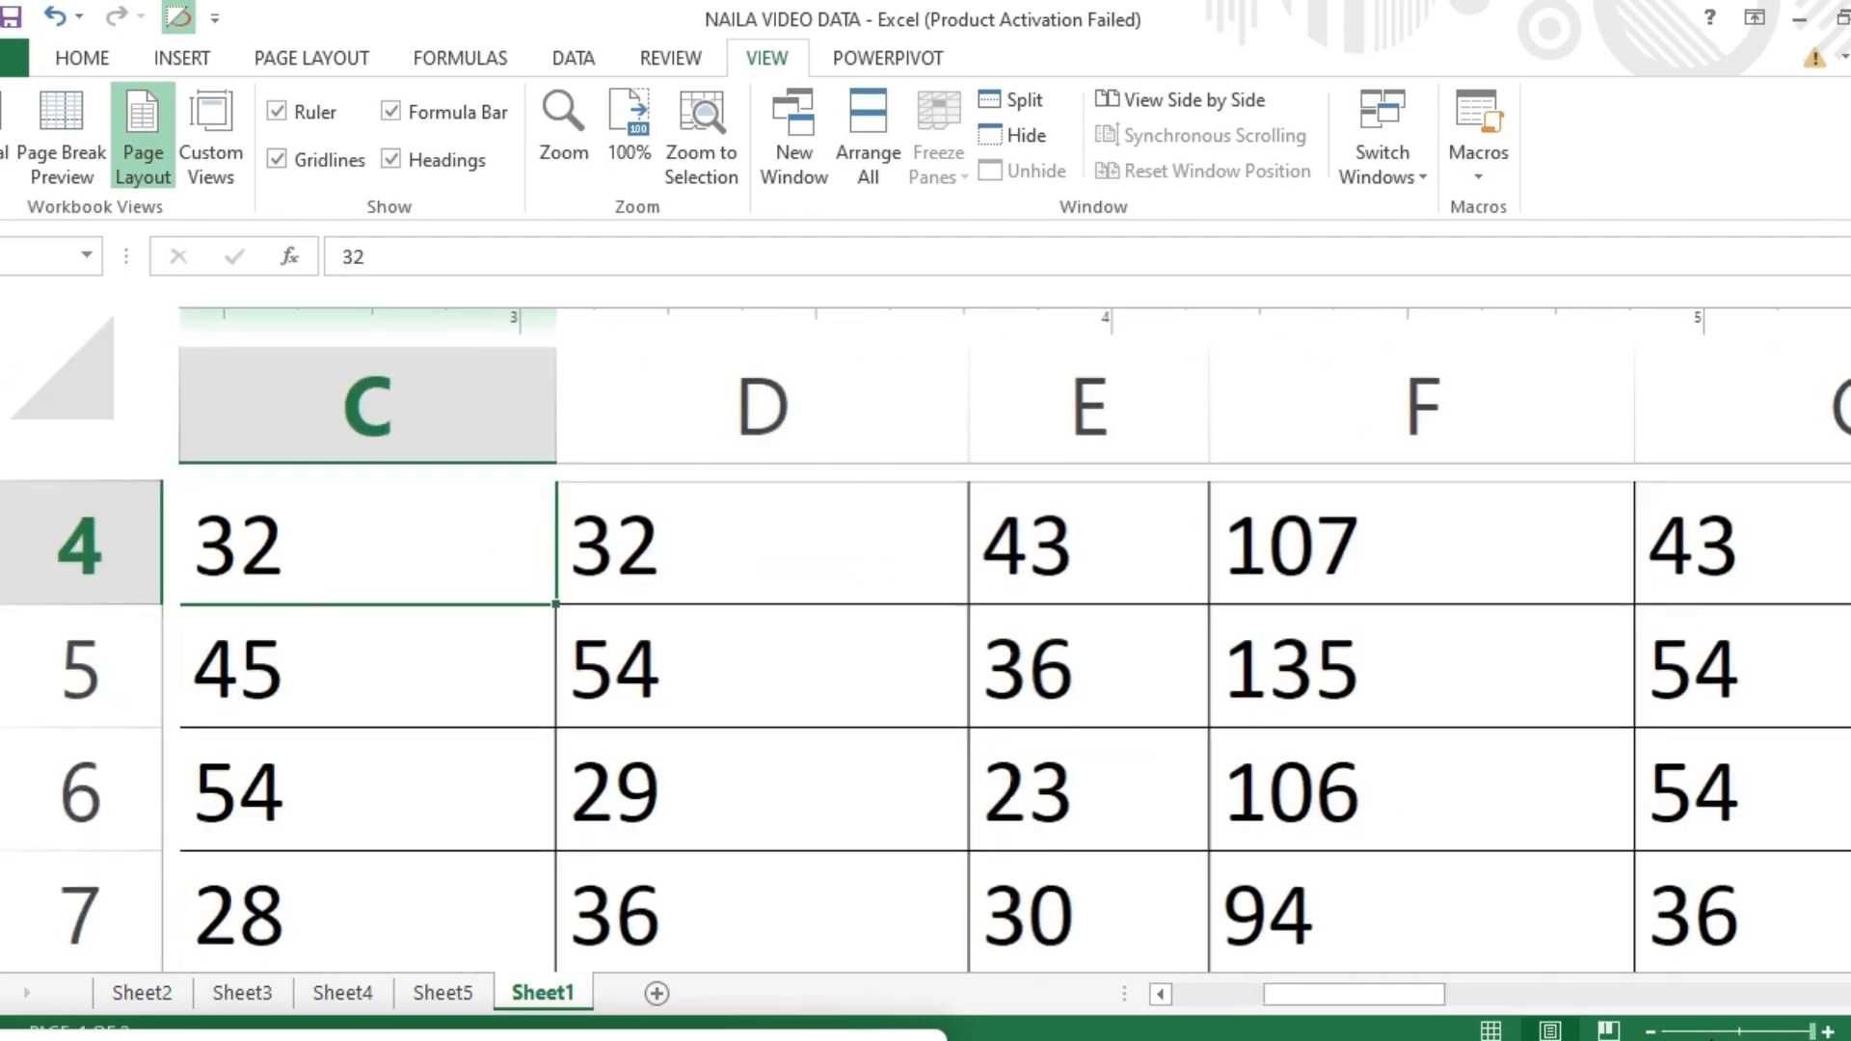
left_click_drag(1813, 1031, 1739, 1036)
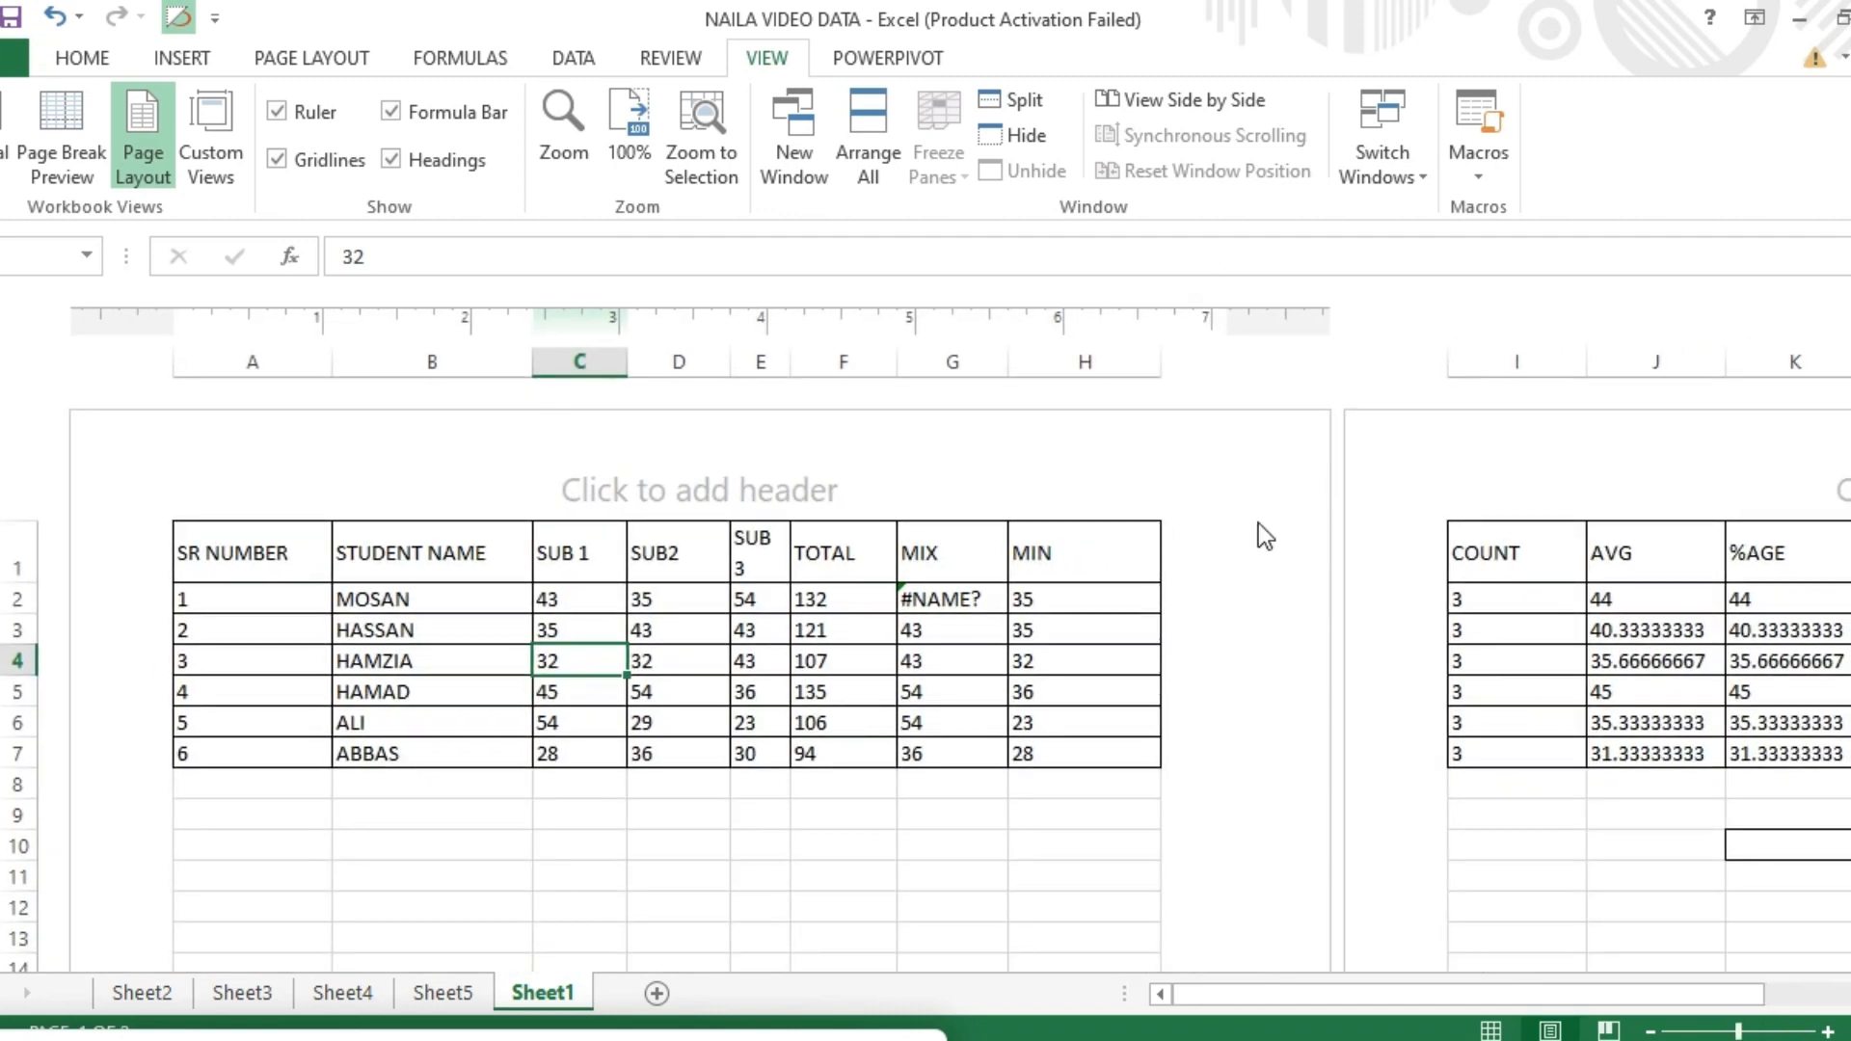
left_click_drag(1742, 1035, 1686, 1032)
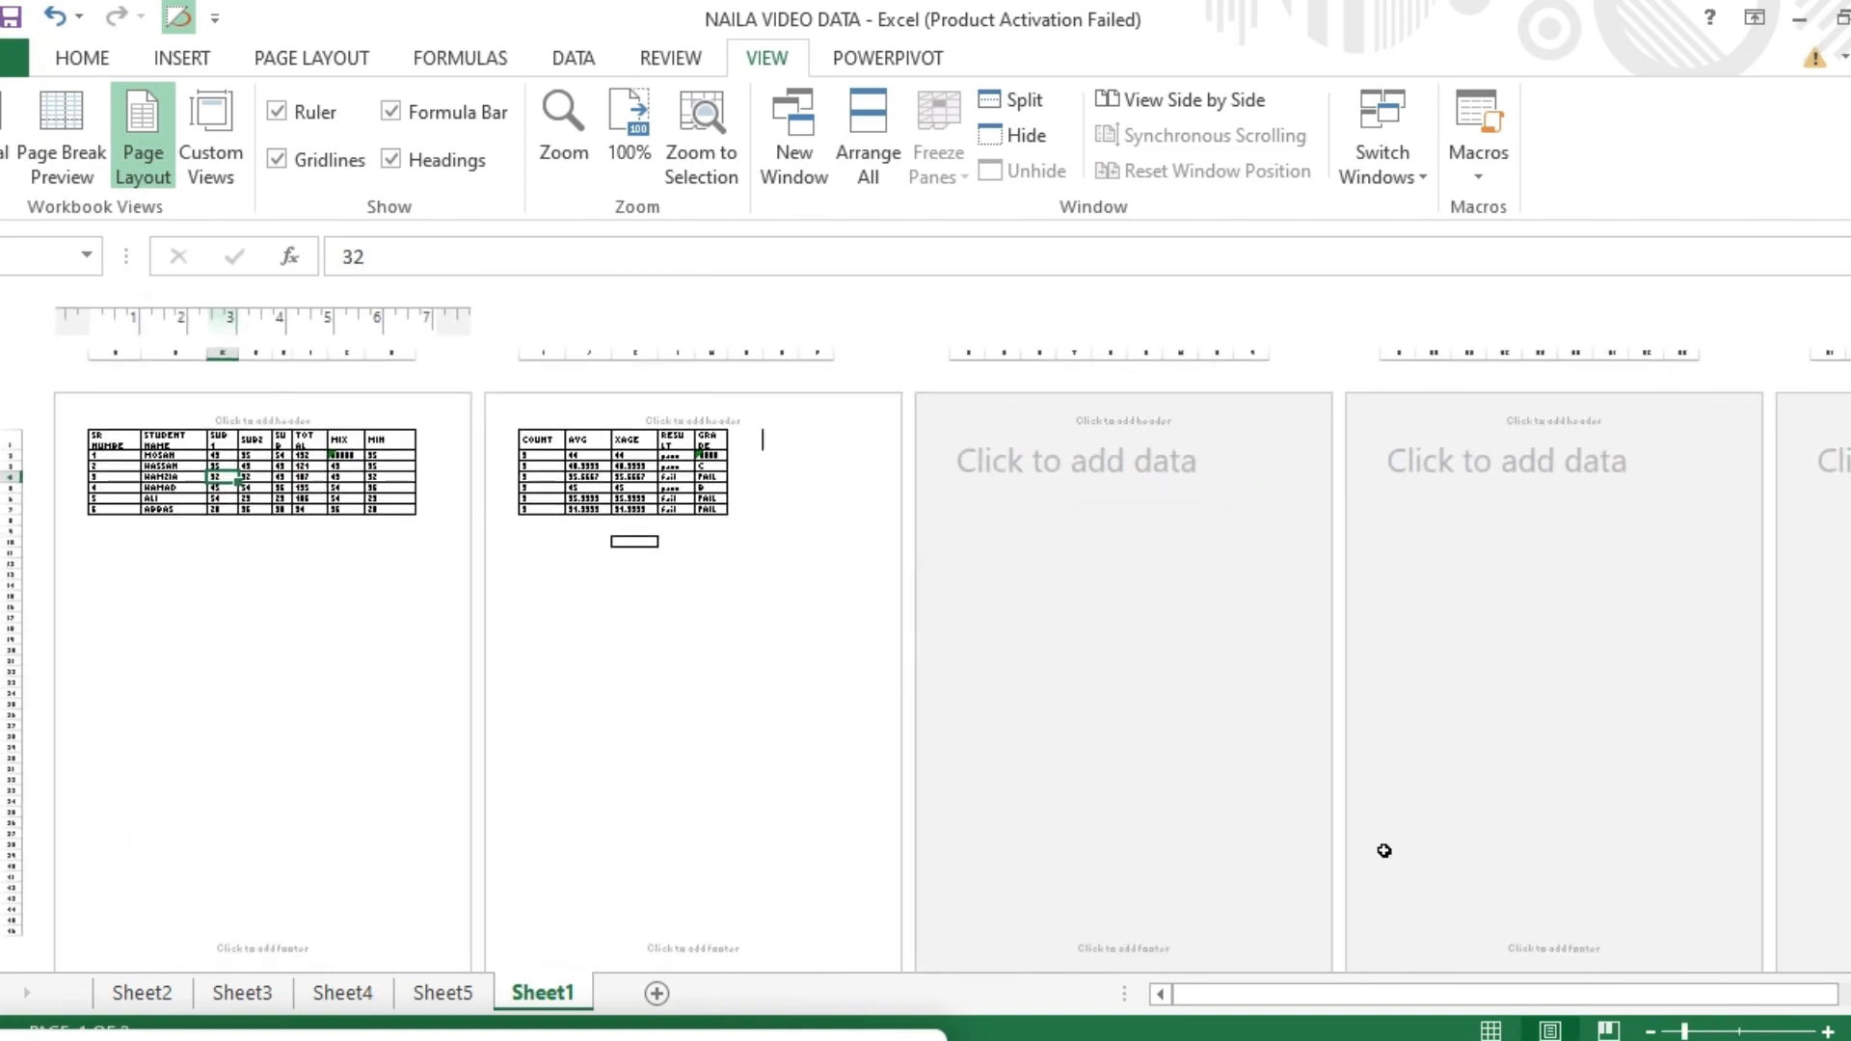
left_click(6, 135)
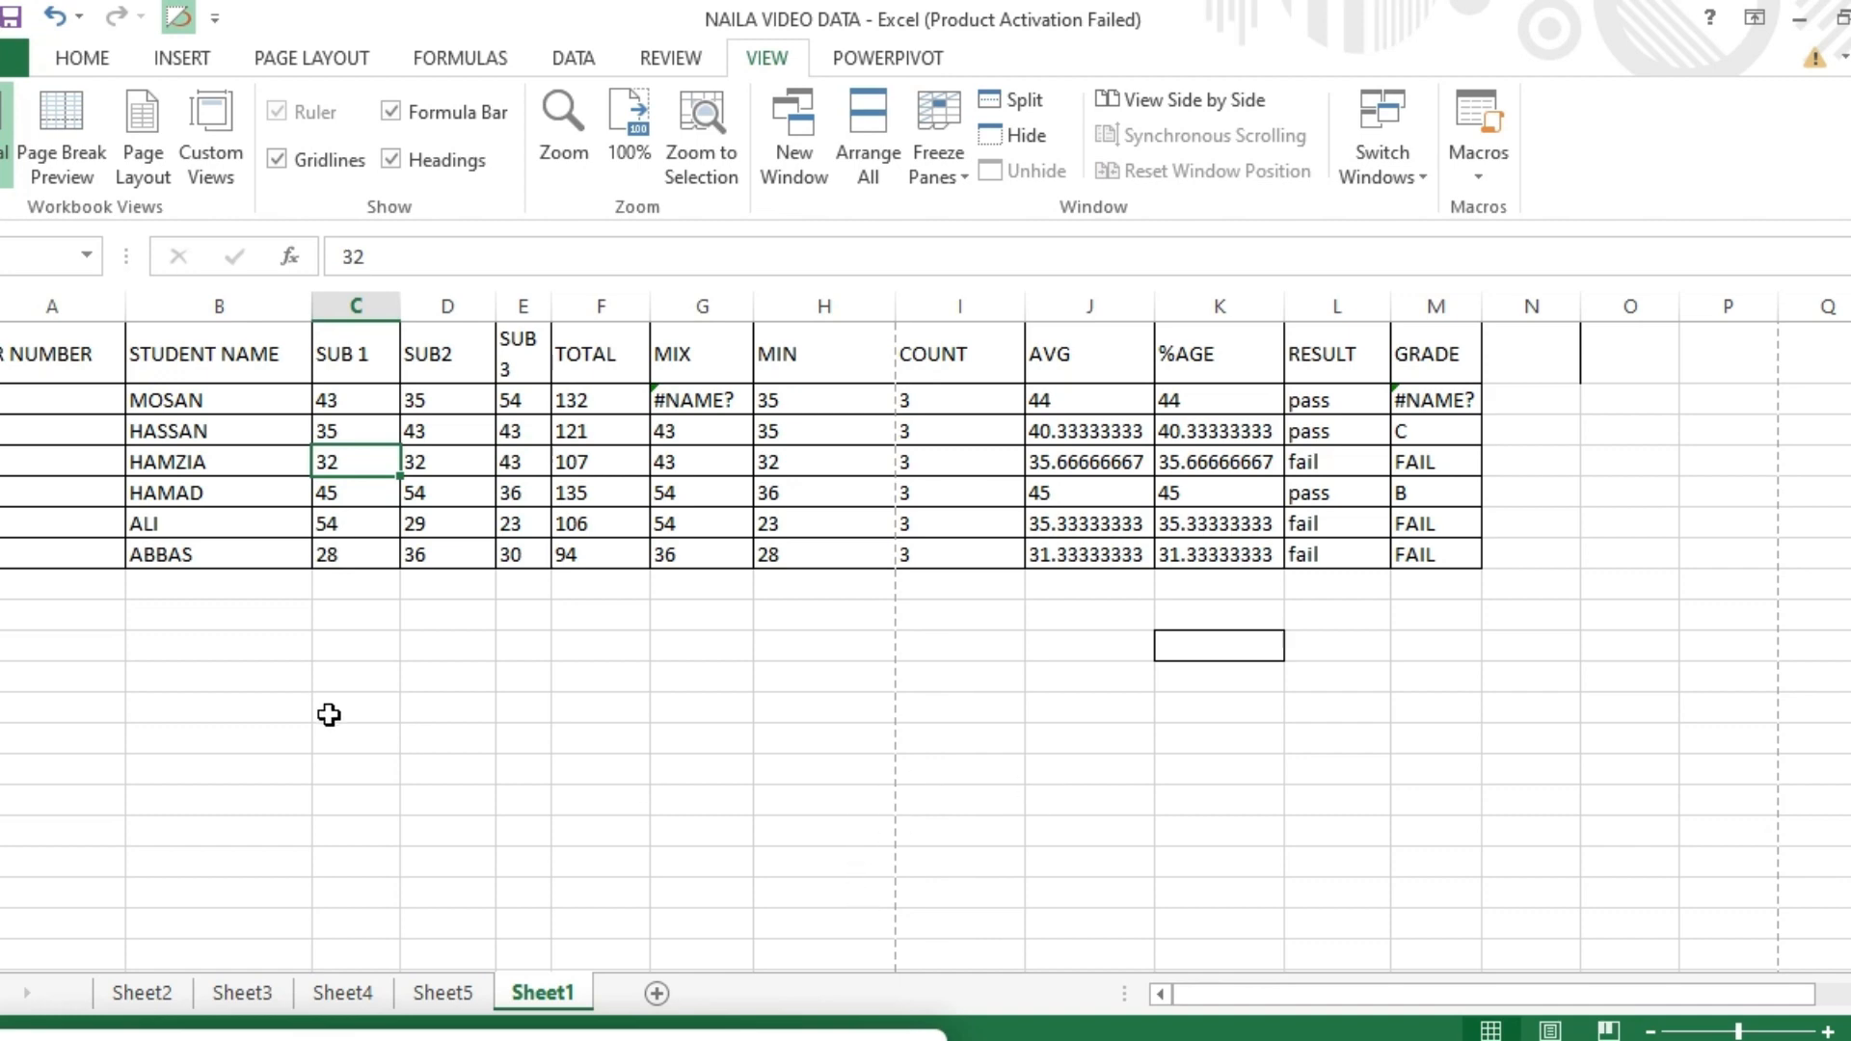
left_click(724, 1039)
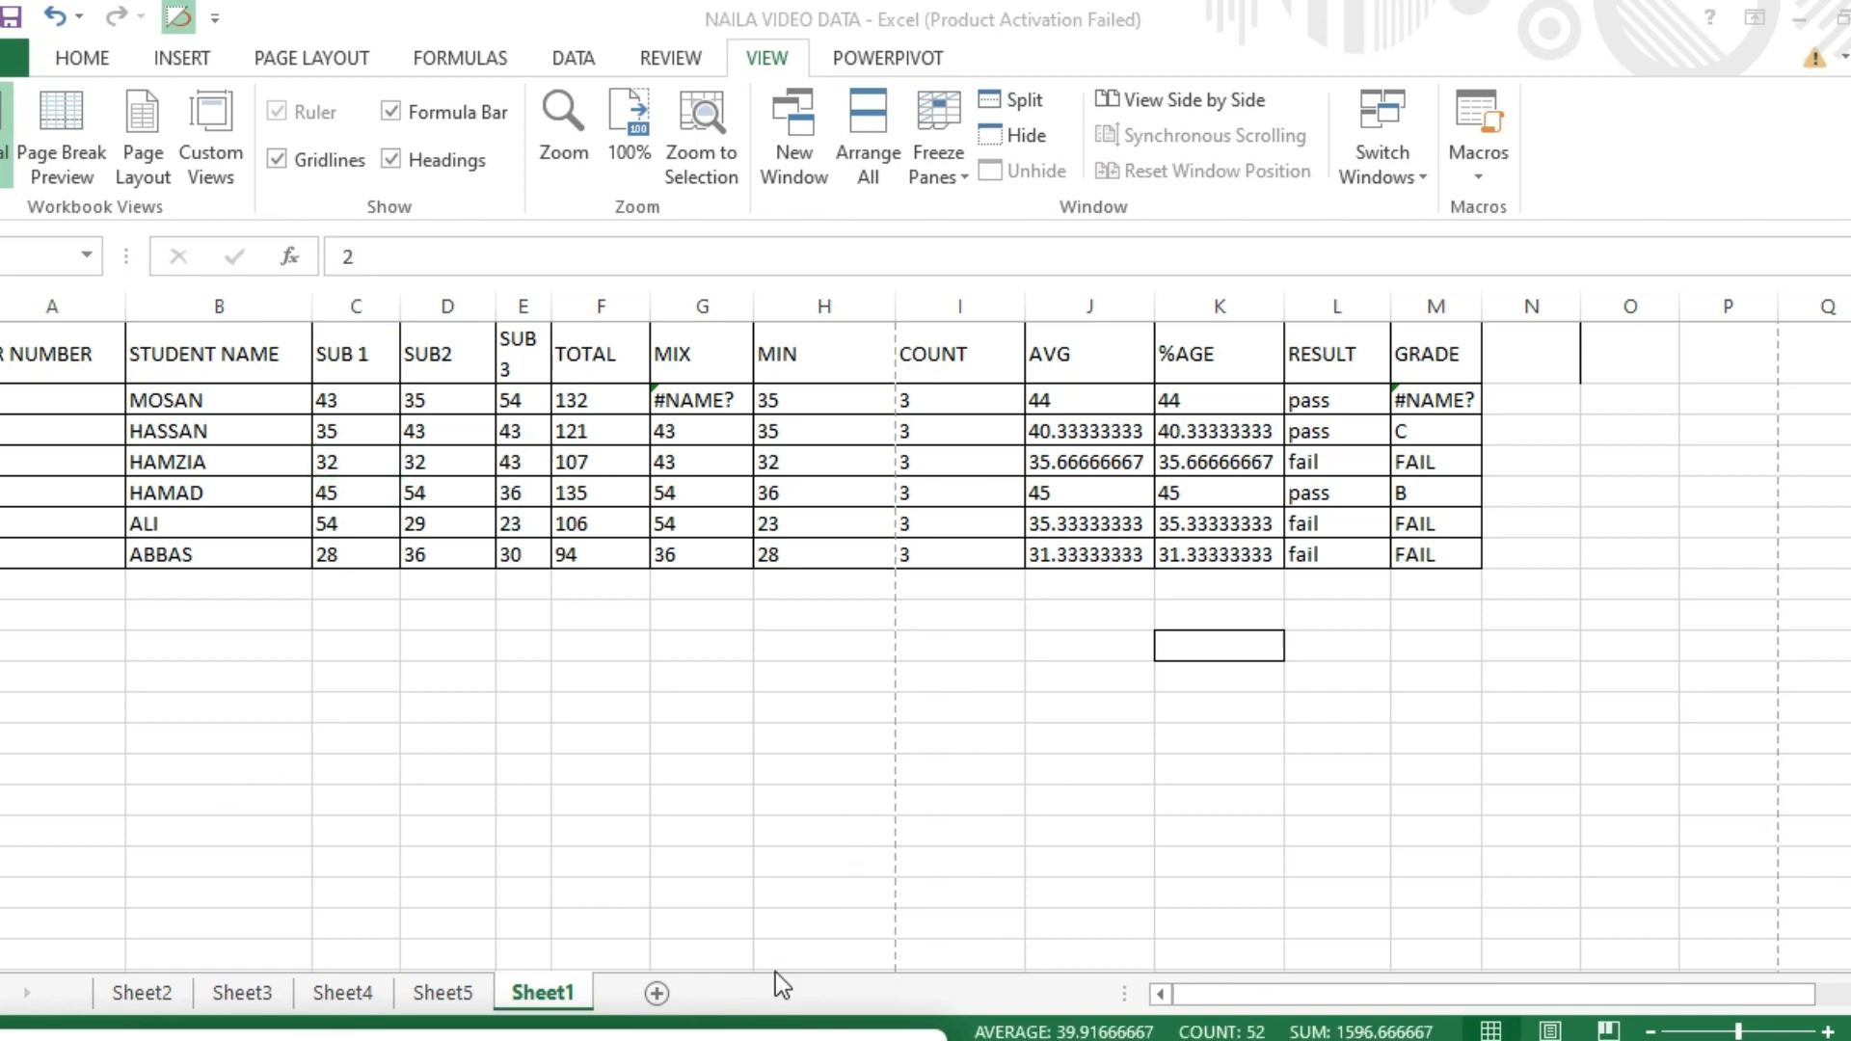
left_click(217, 139)
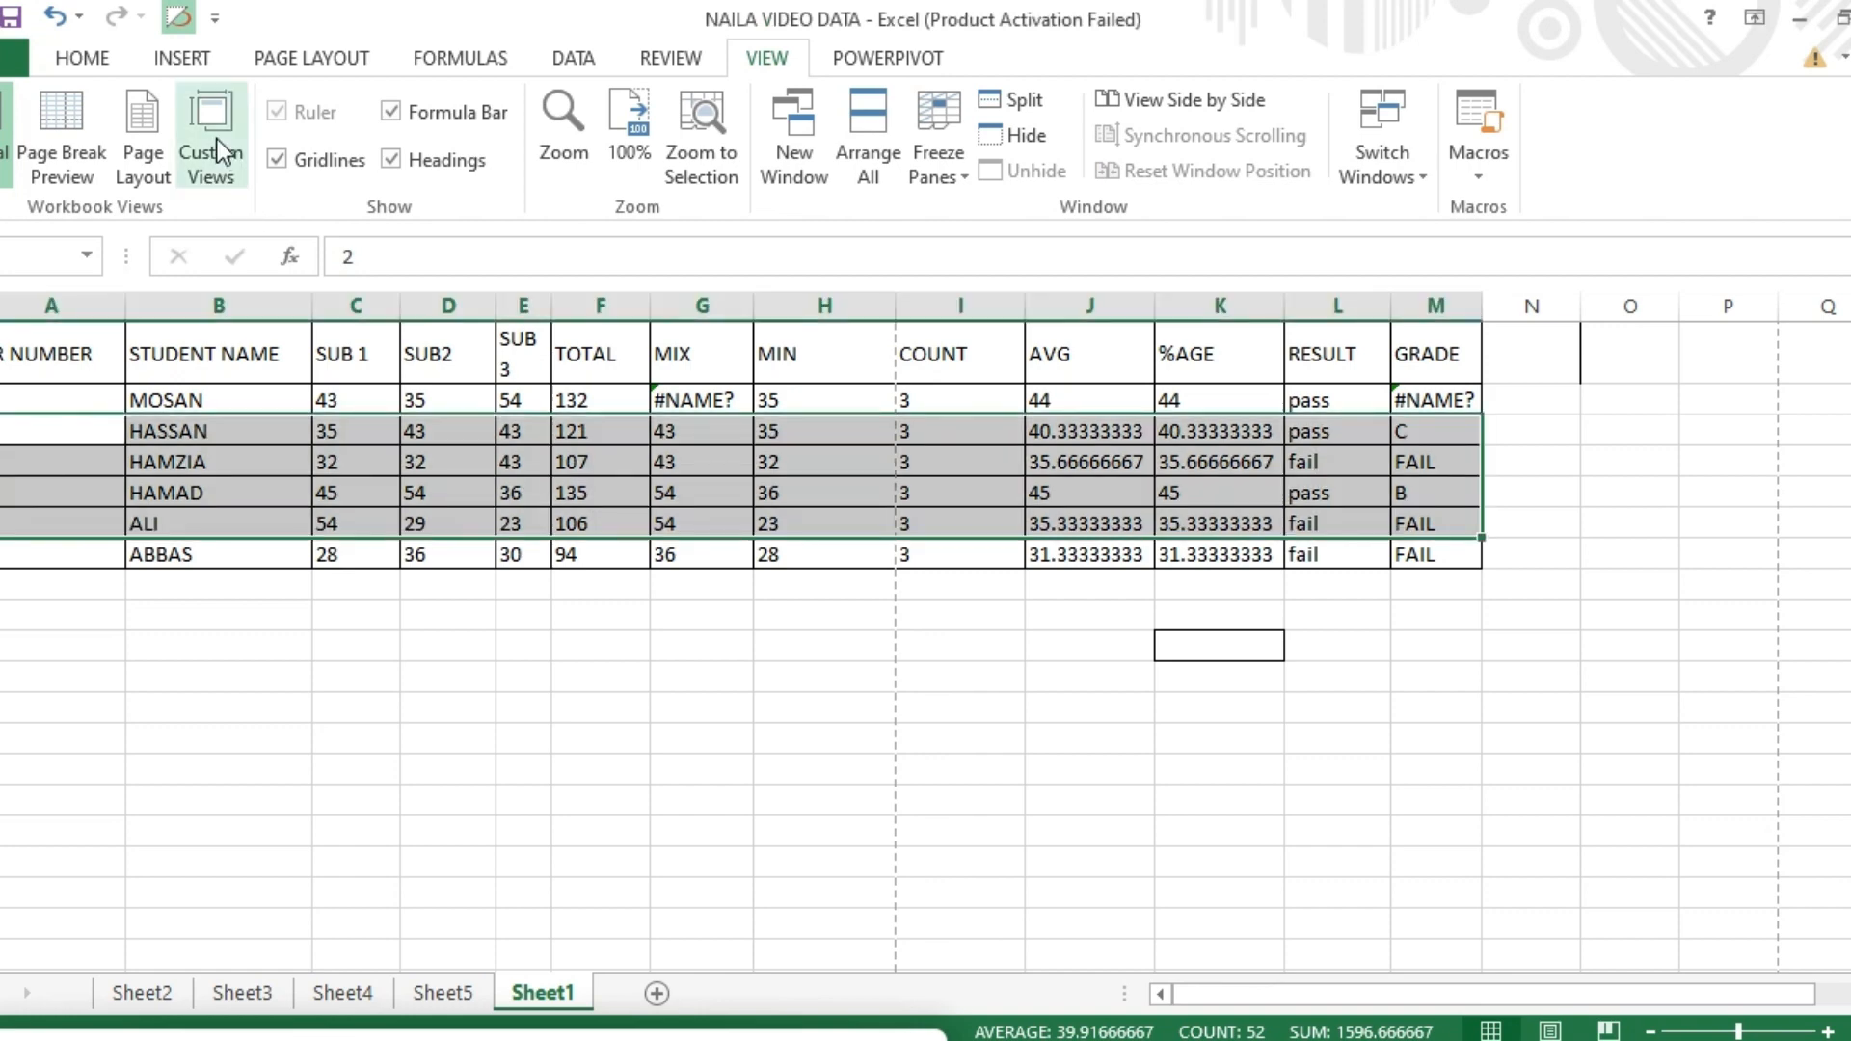
left_click(542, 716)
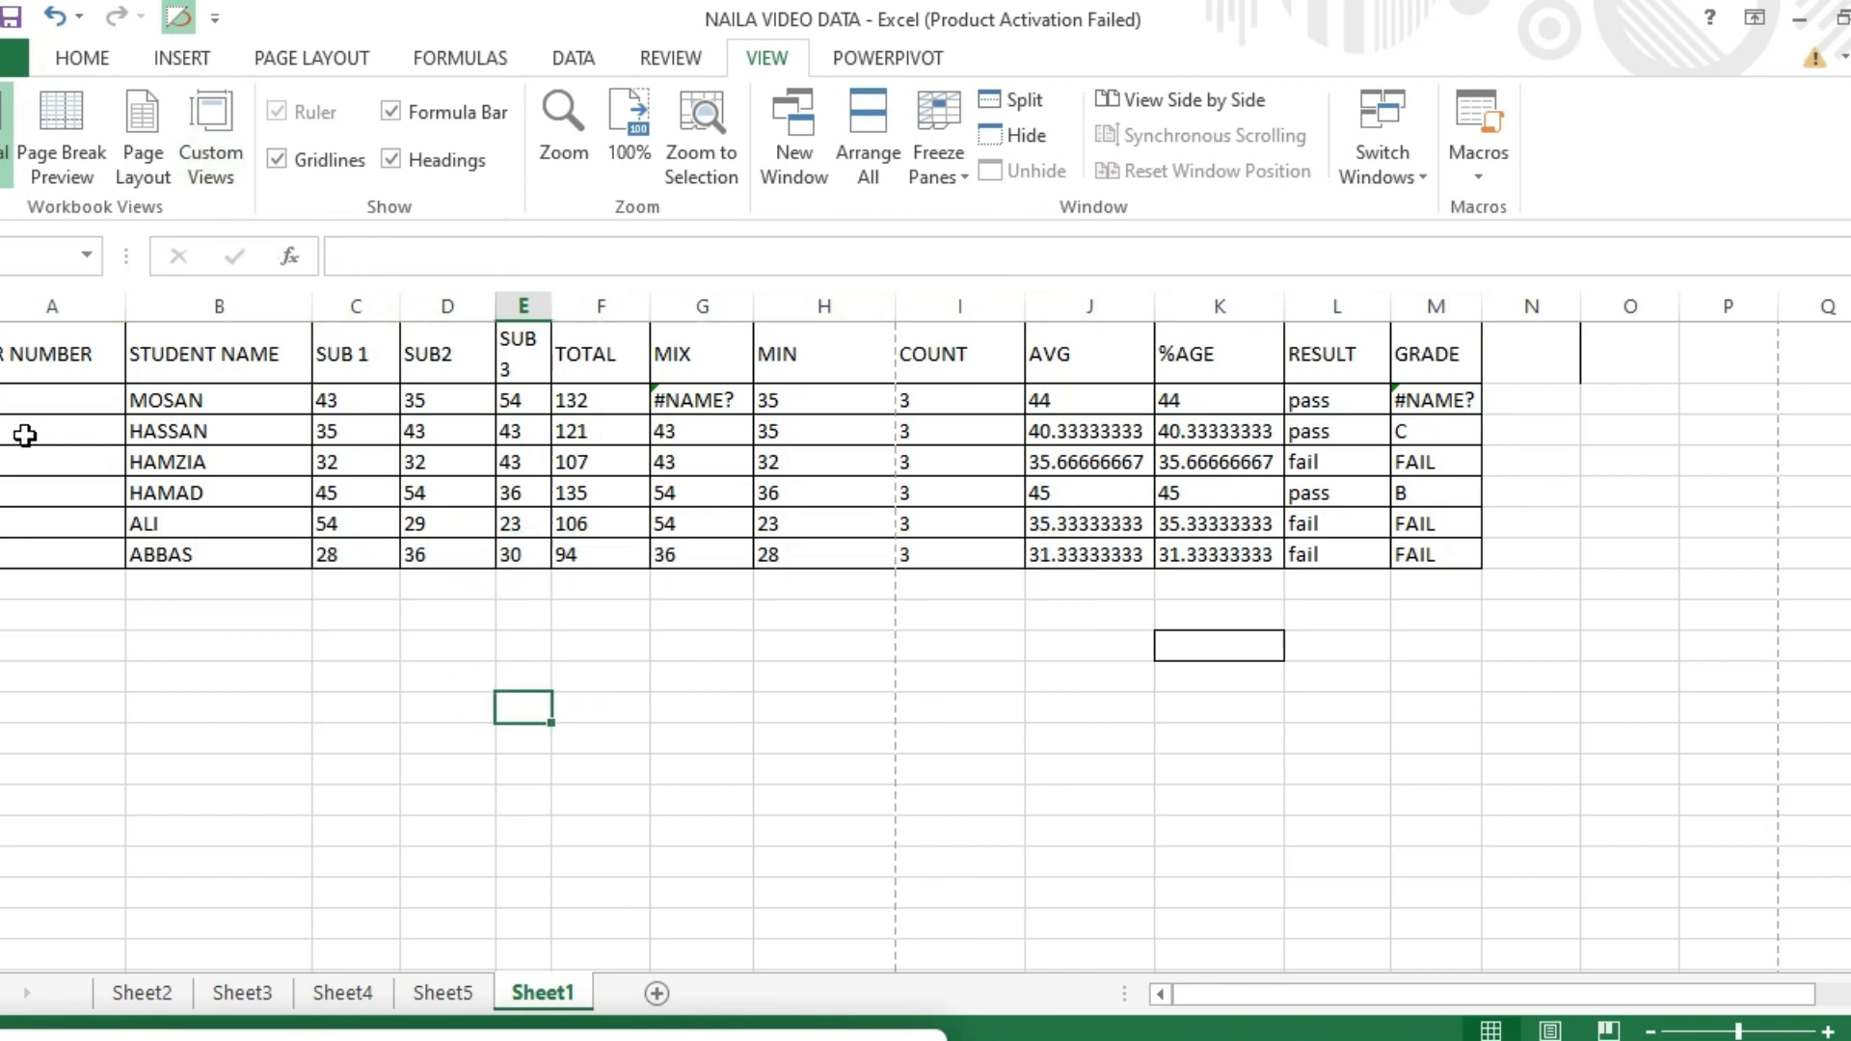
Select the table rows for serial numbers 3 to 5, from SR NUMBER through GRADE, and save a custom view named 345
left_click(11, 461)
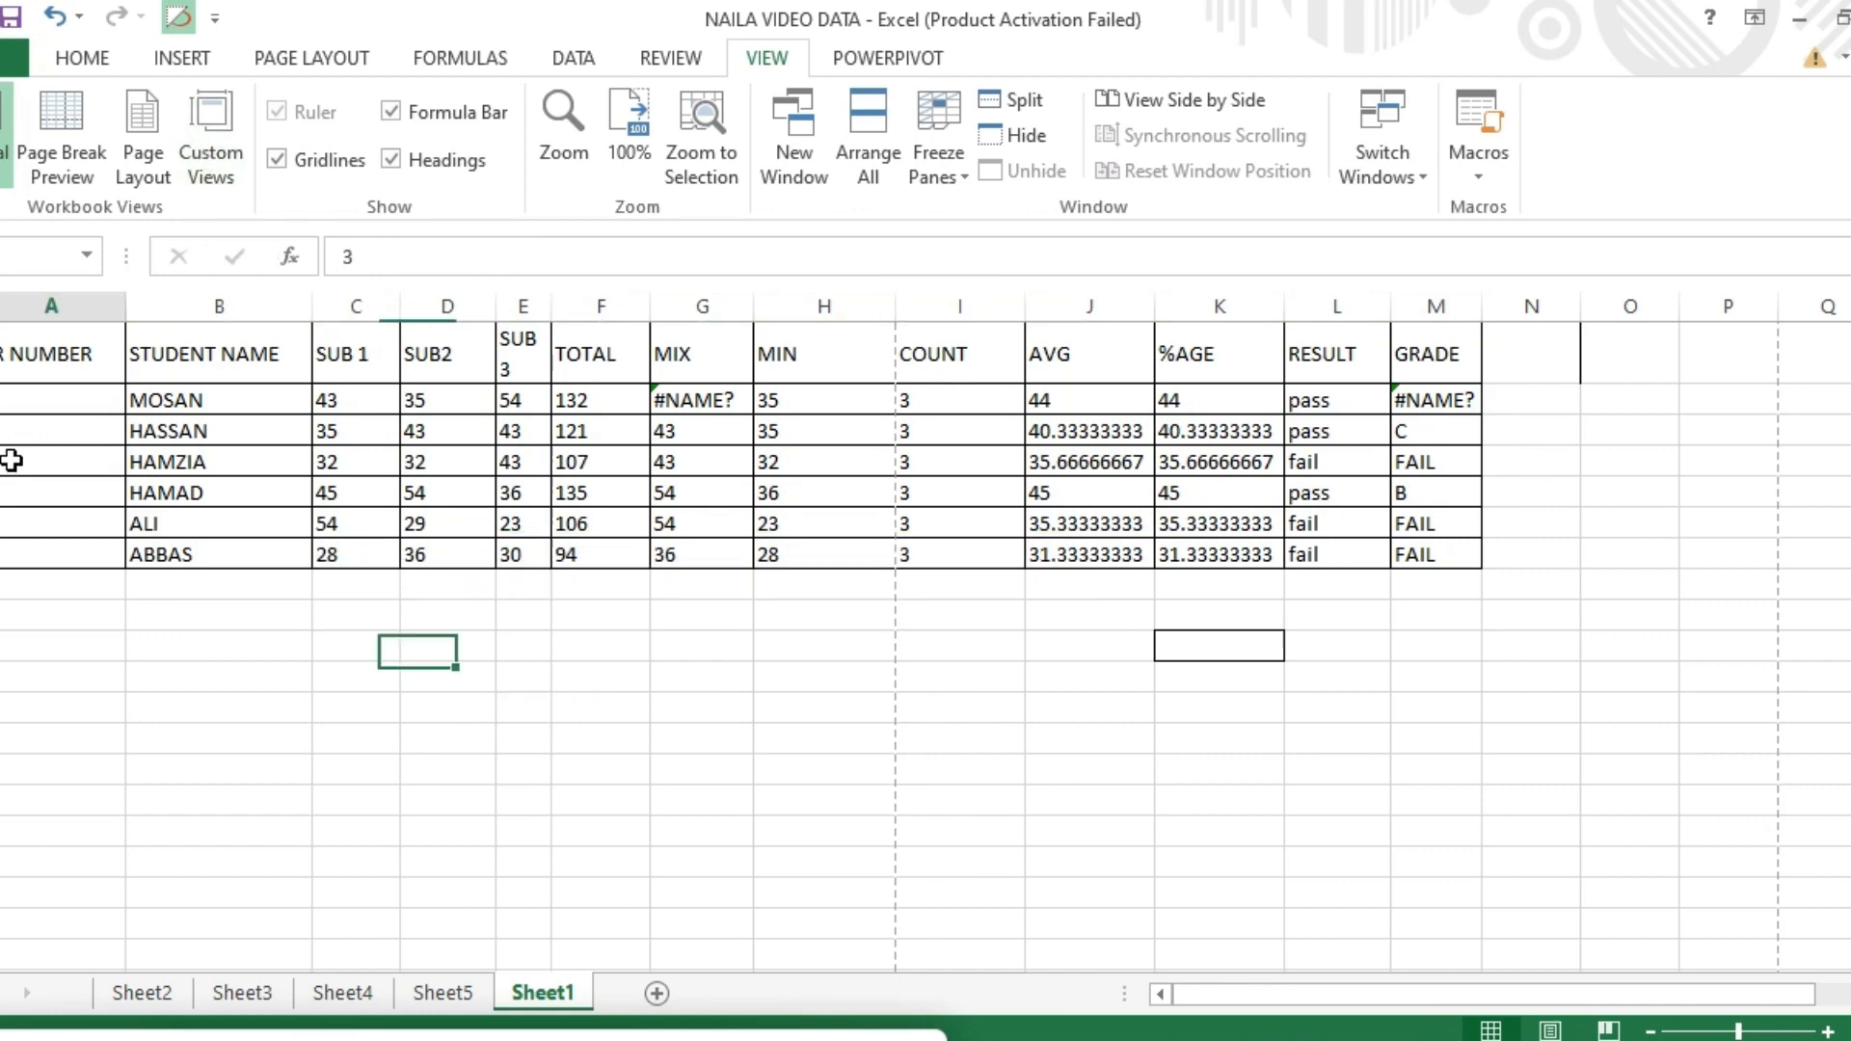
left_click_drag(11, 461, 848, 526)
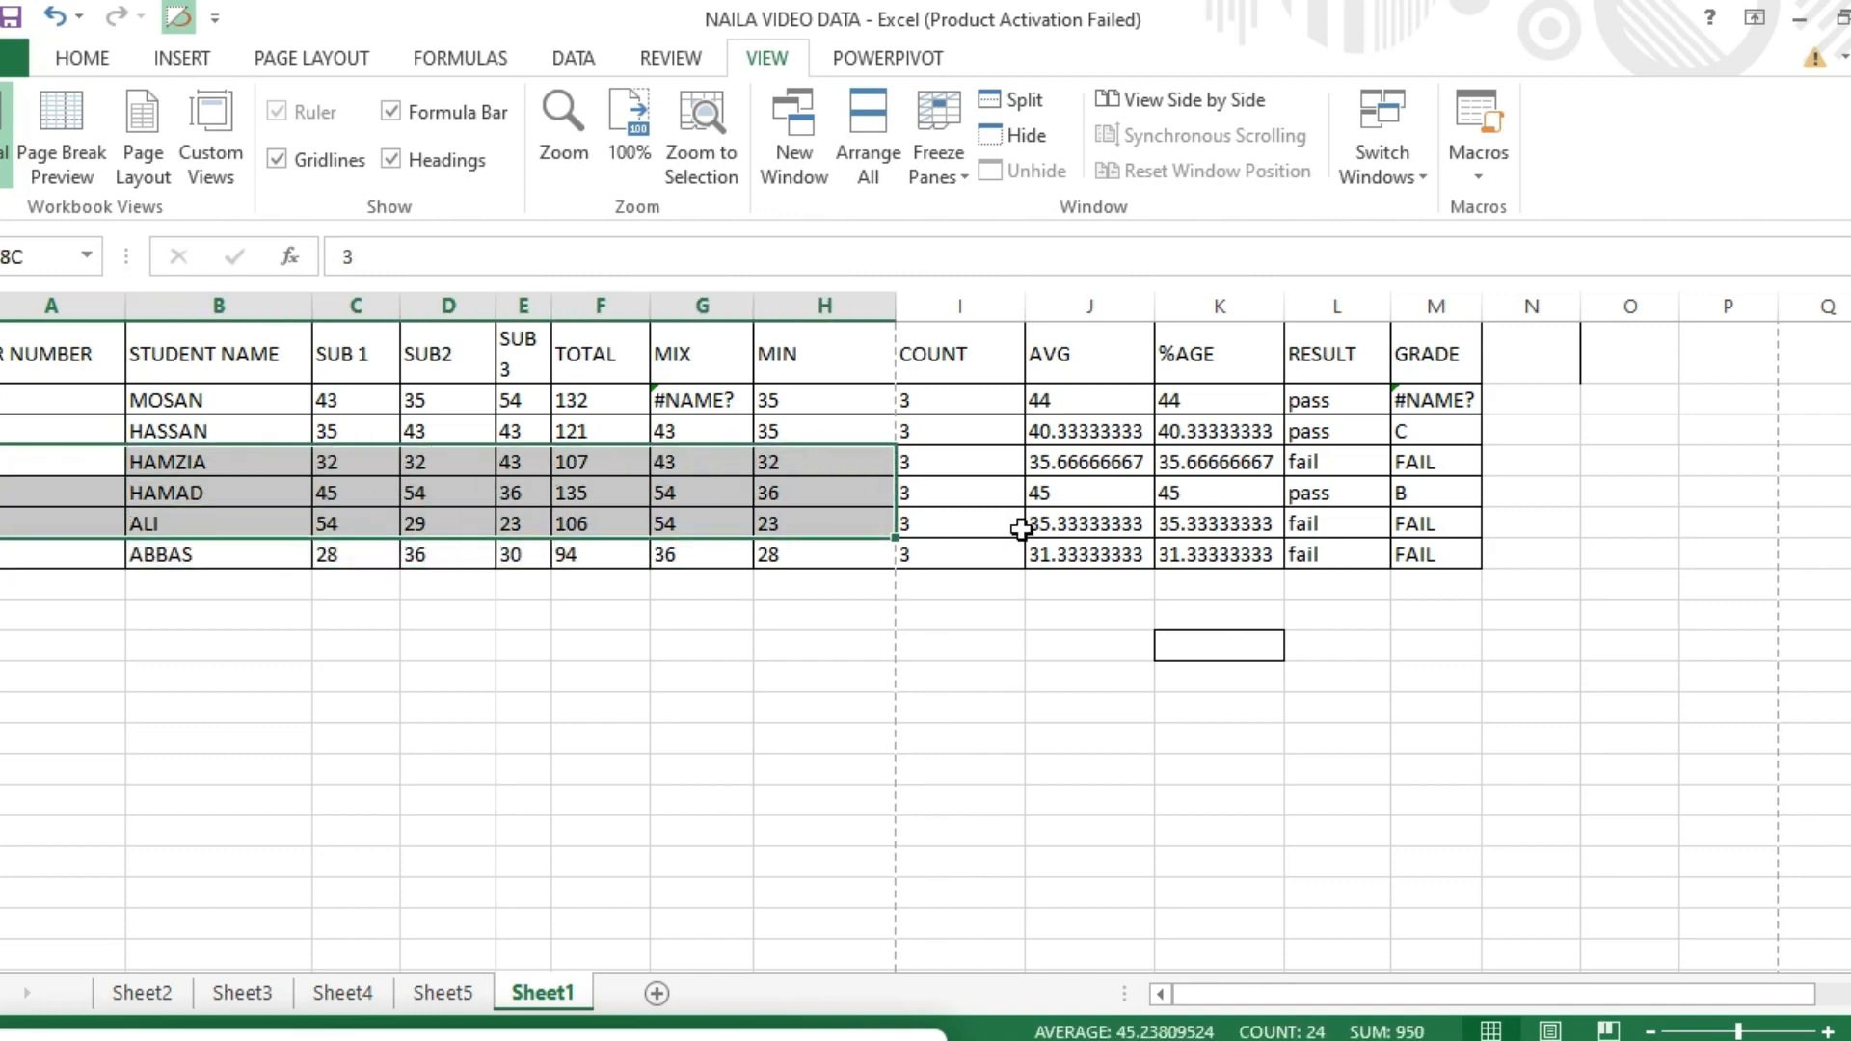
left_click_drag(1022, 529, 1463, 524)
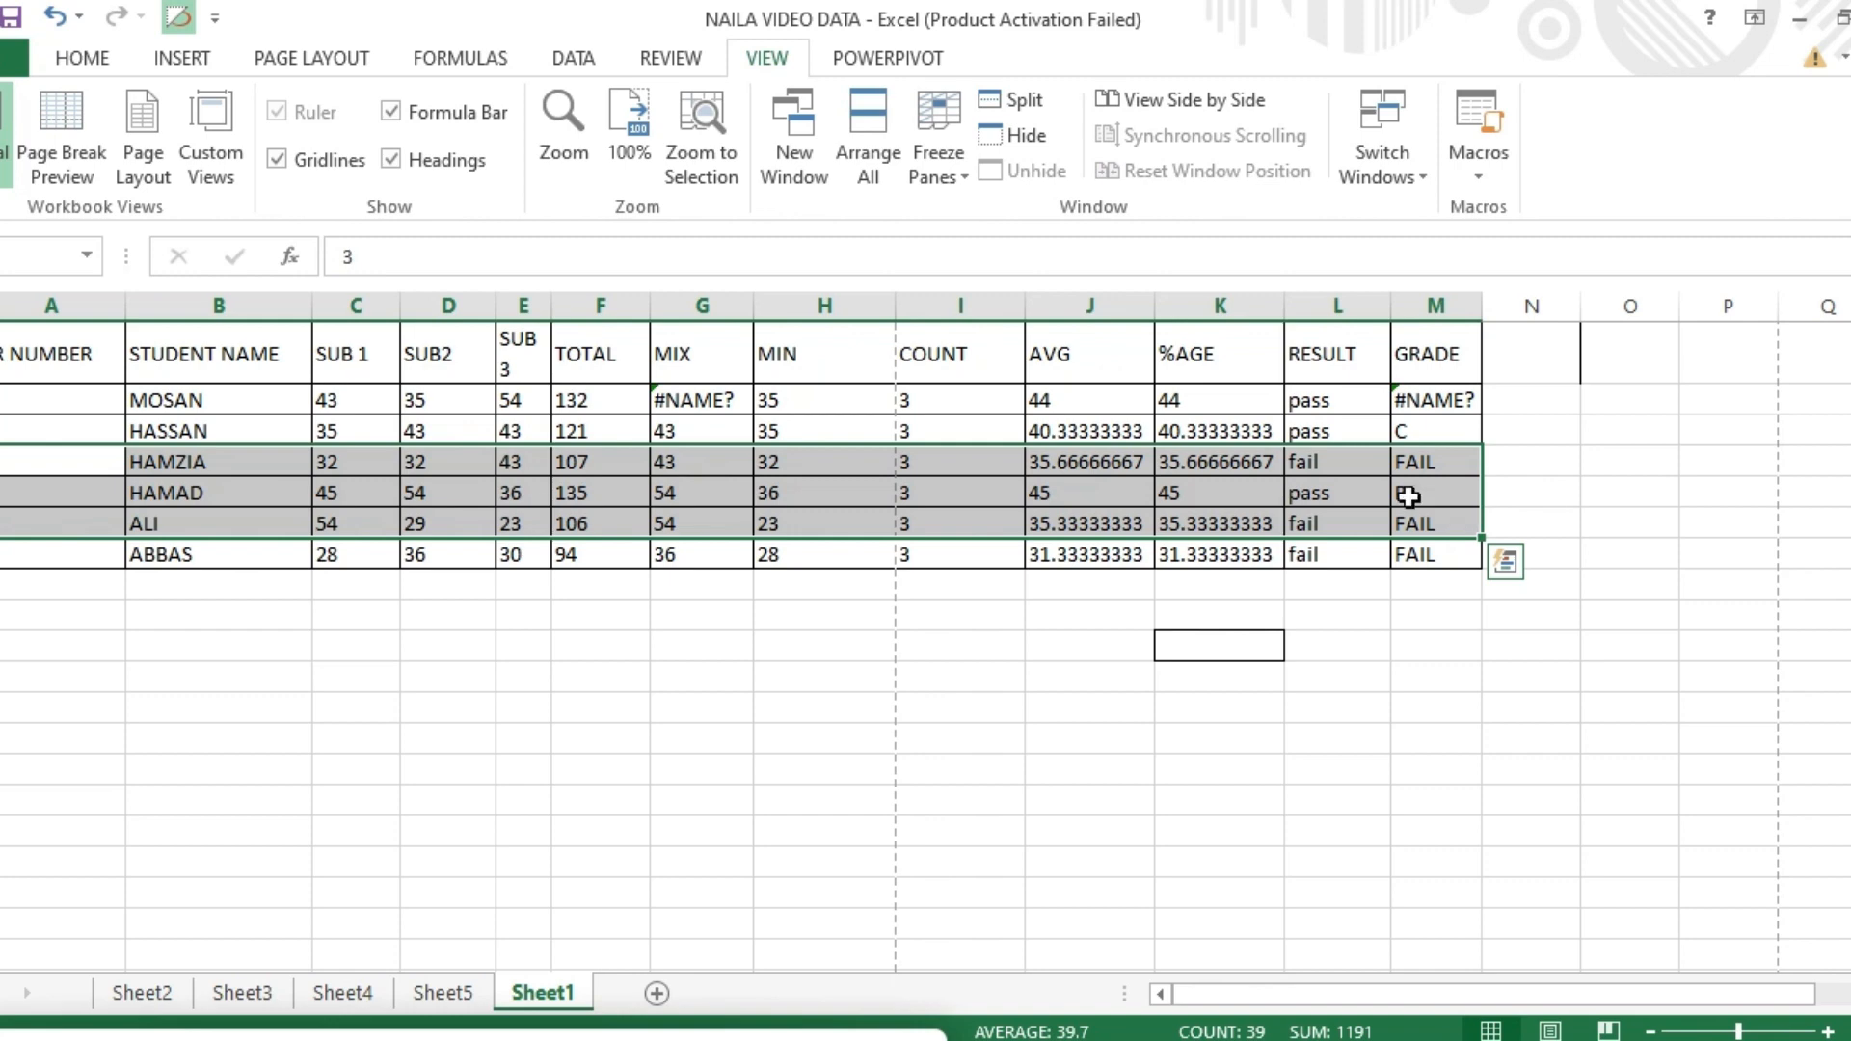
left_click(220, 149)
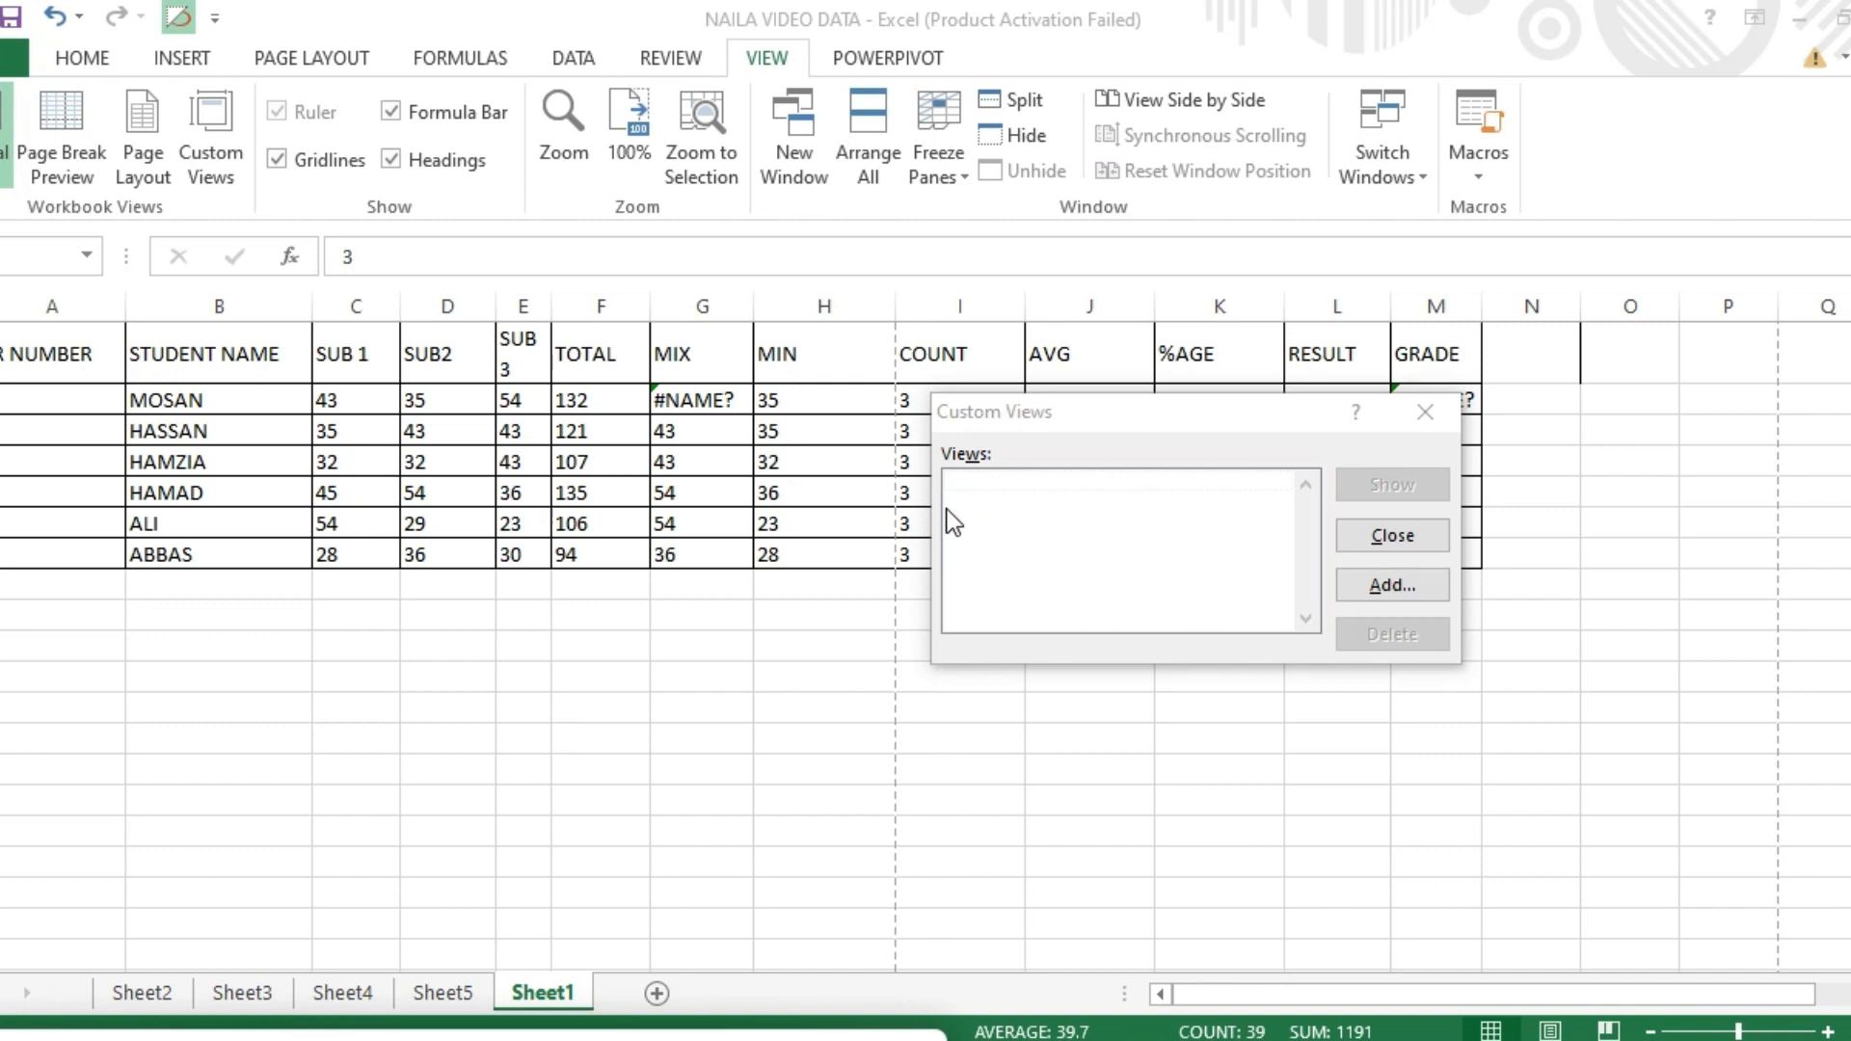
left_click(1379, 591)
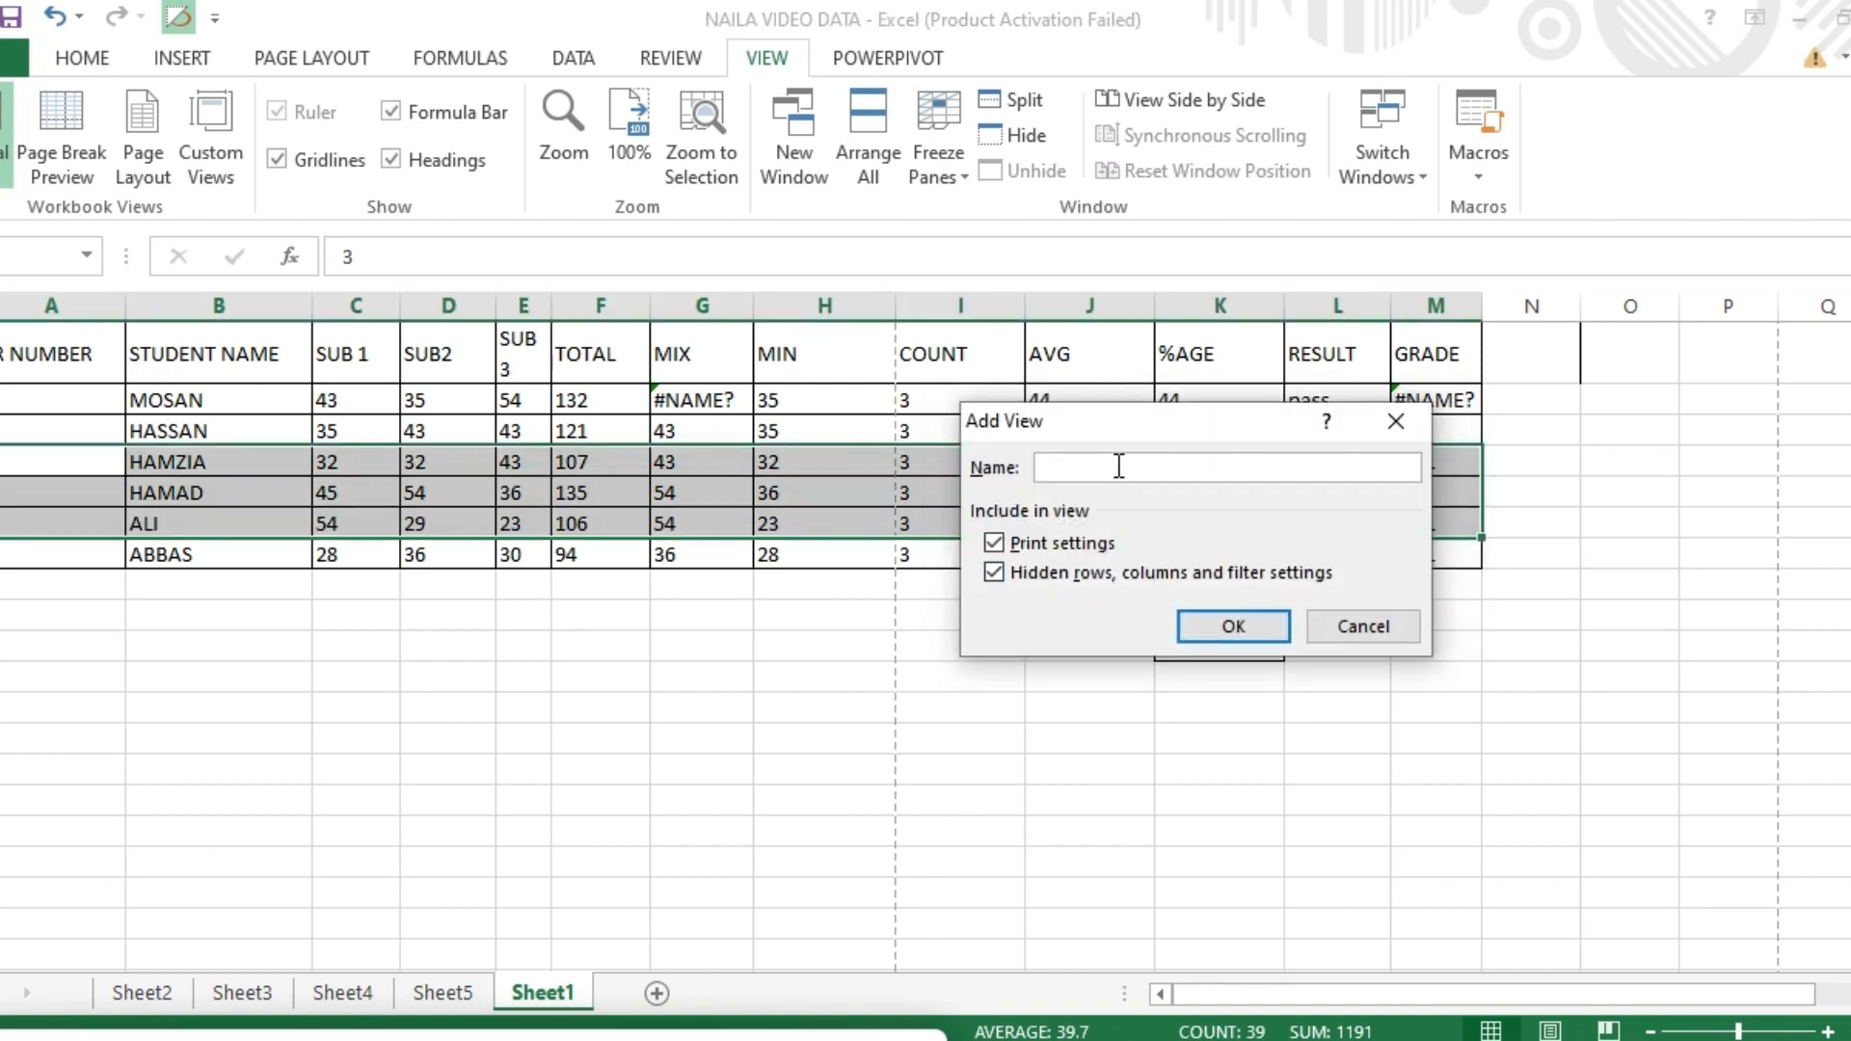
type("345")
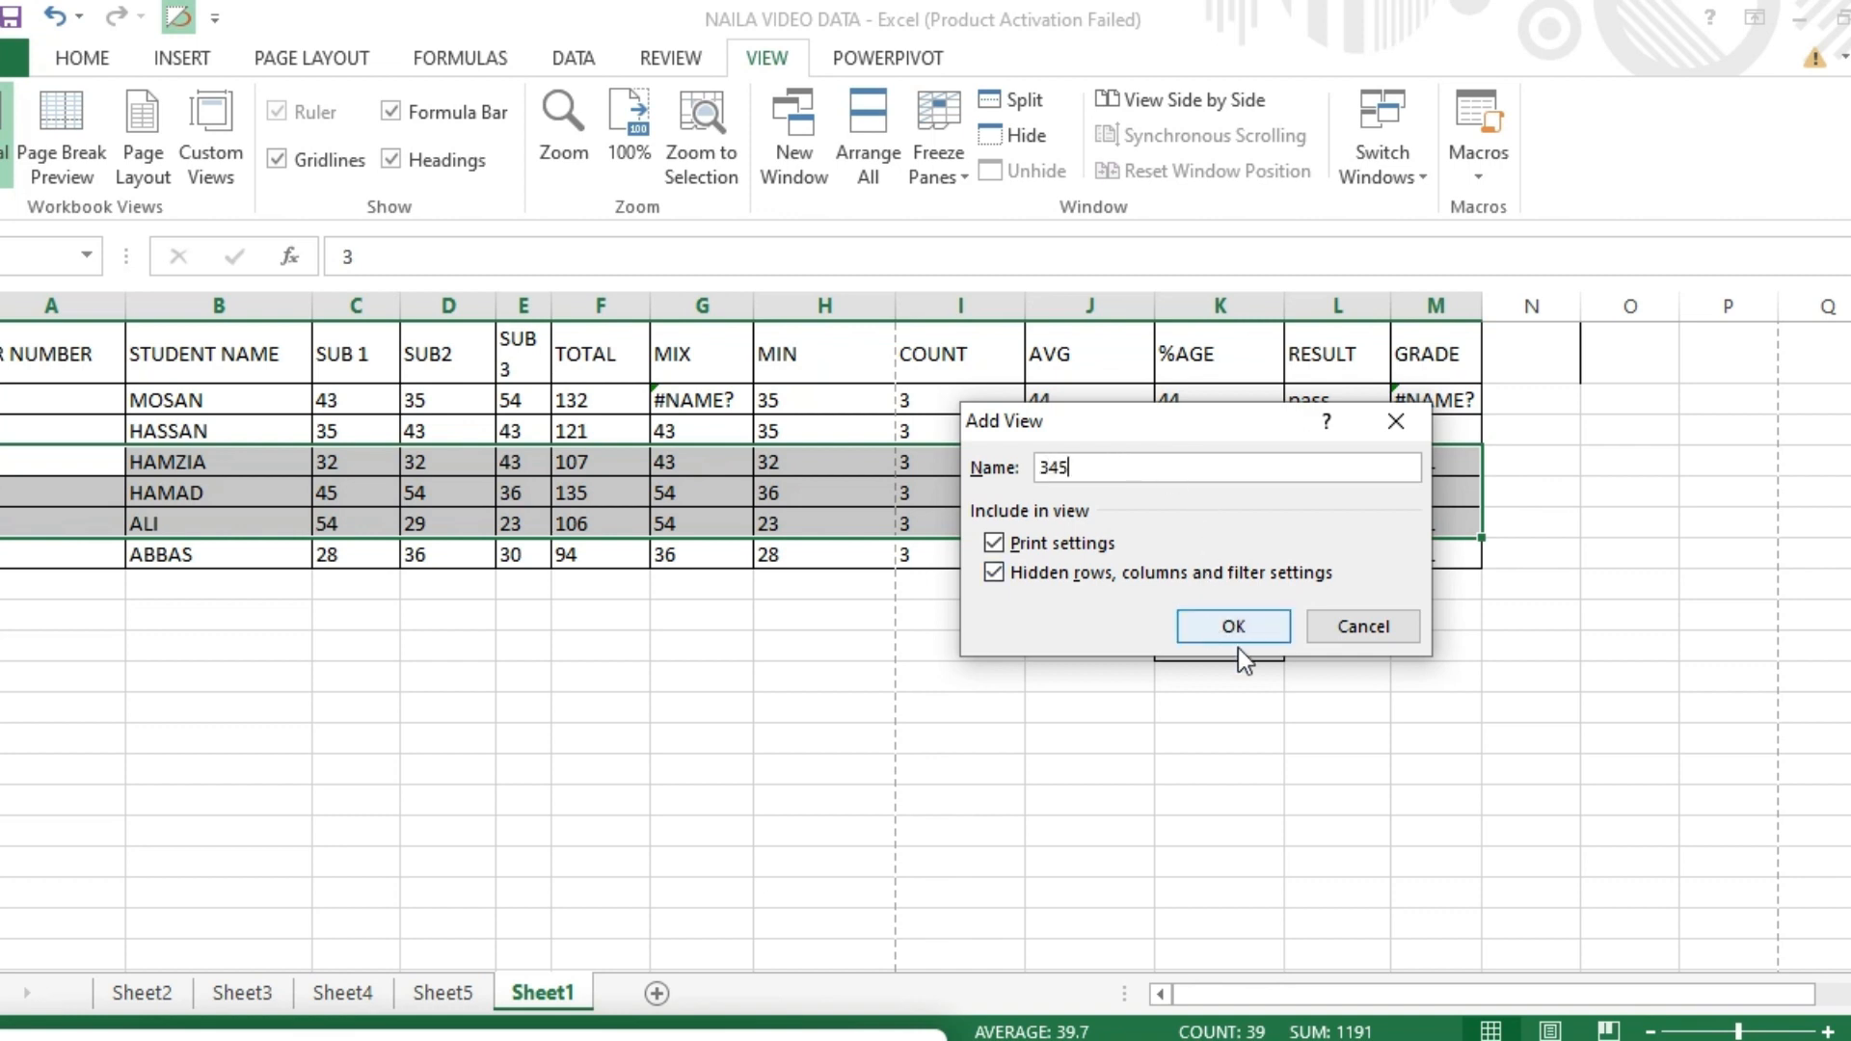
left_click(1234, 627)
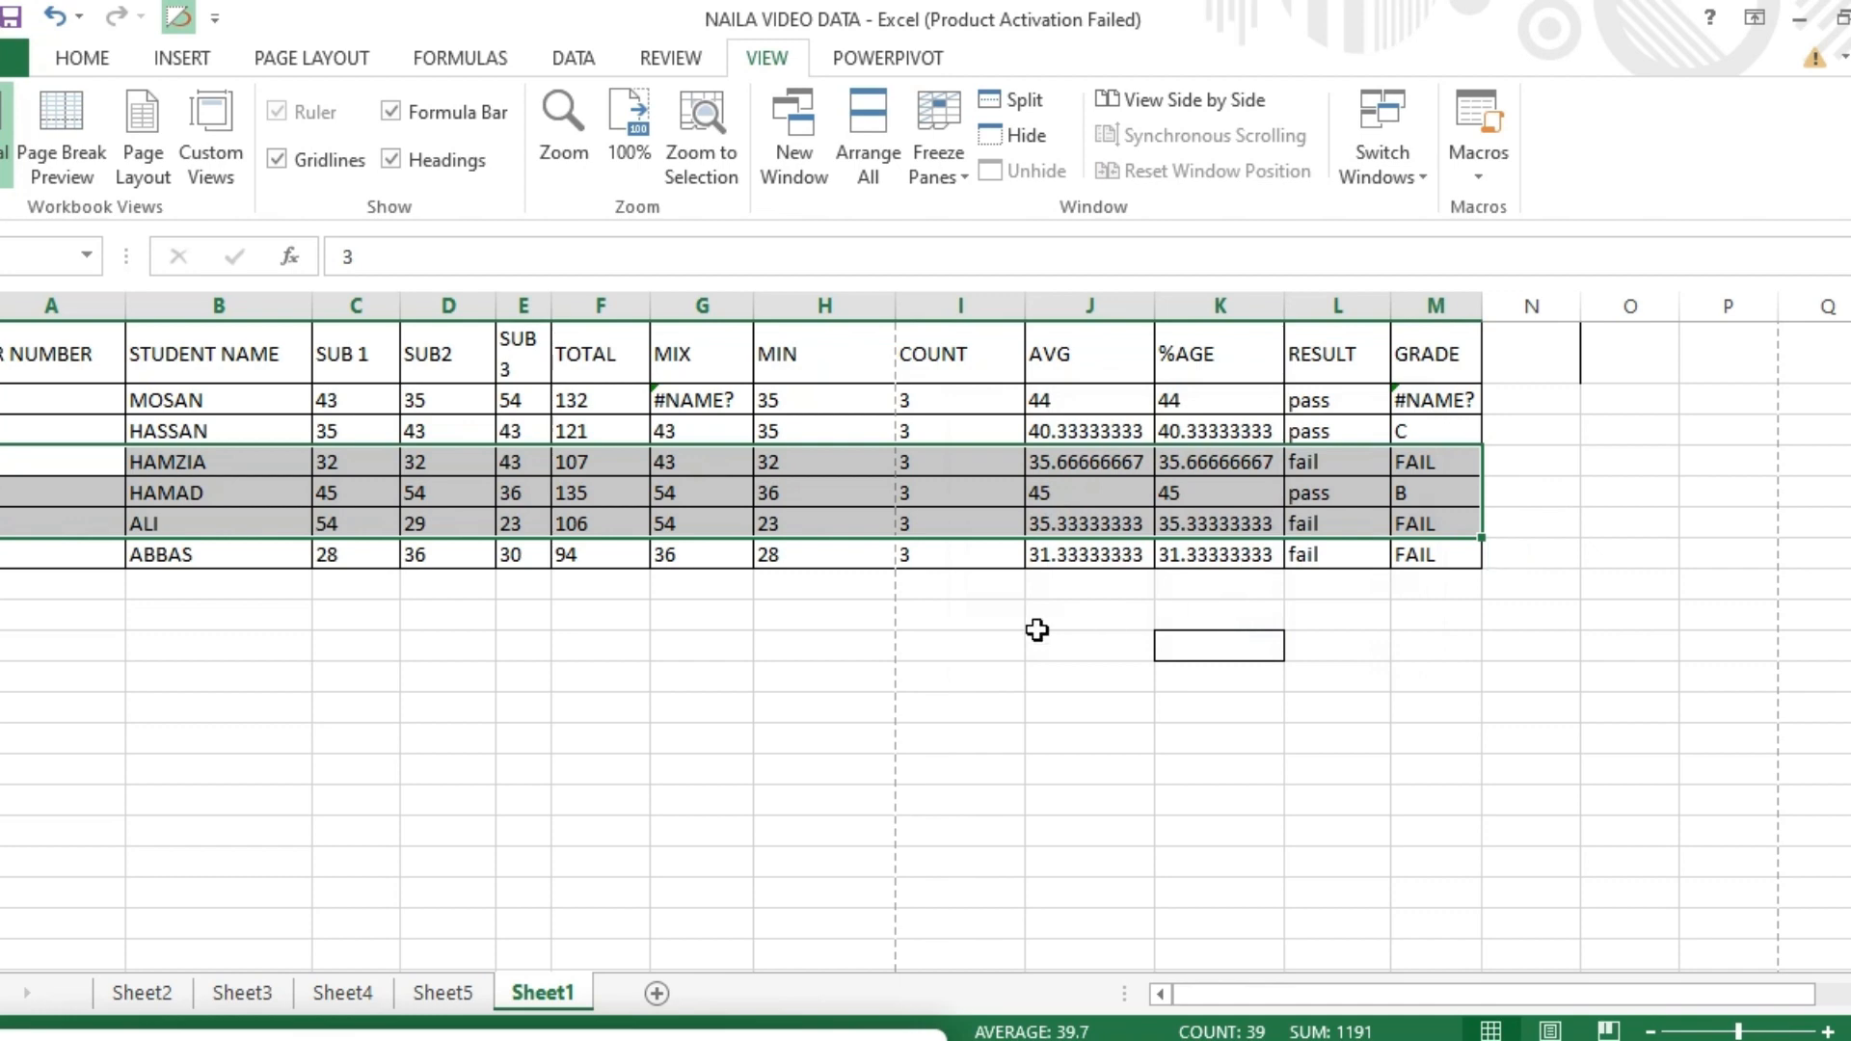
Move the selection to an empty cell below the table and show the saved custom view 345
left_click(701, 679)
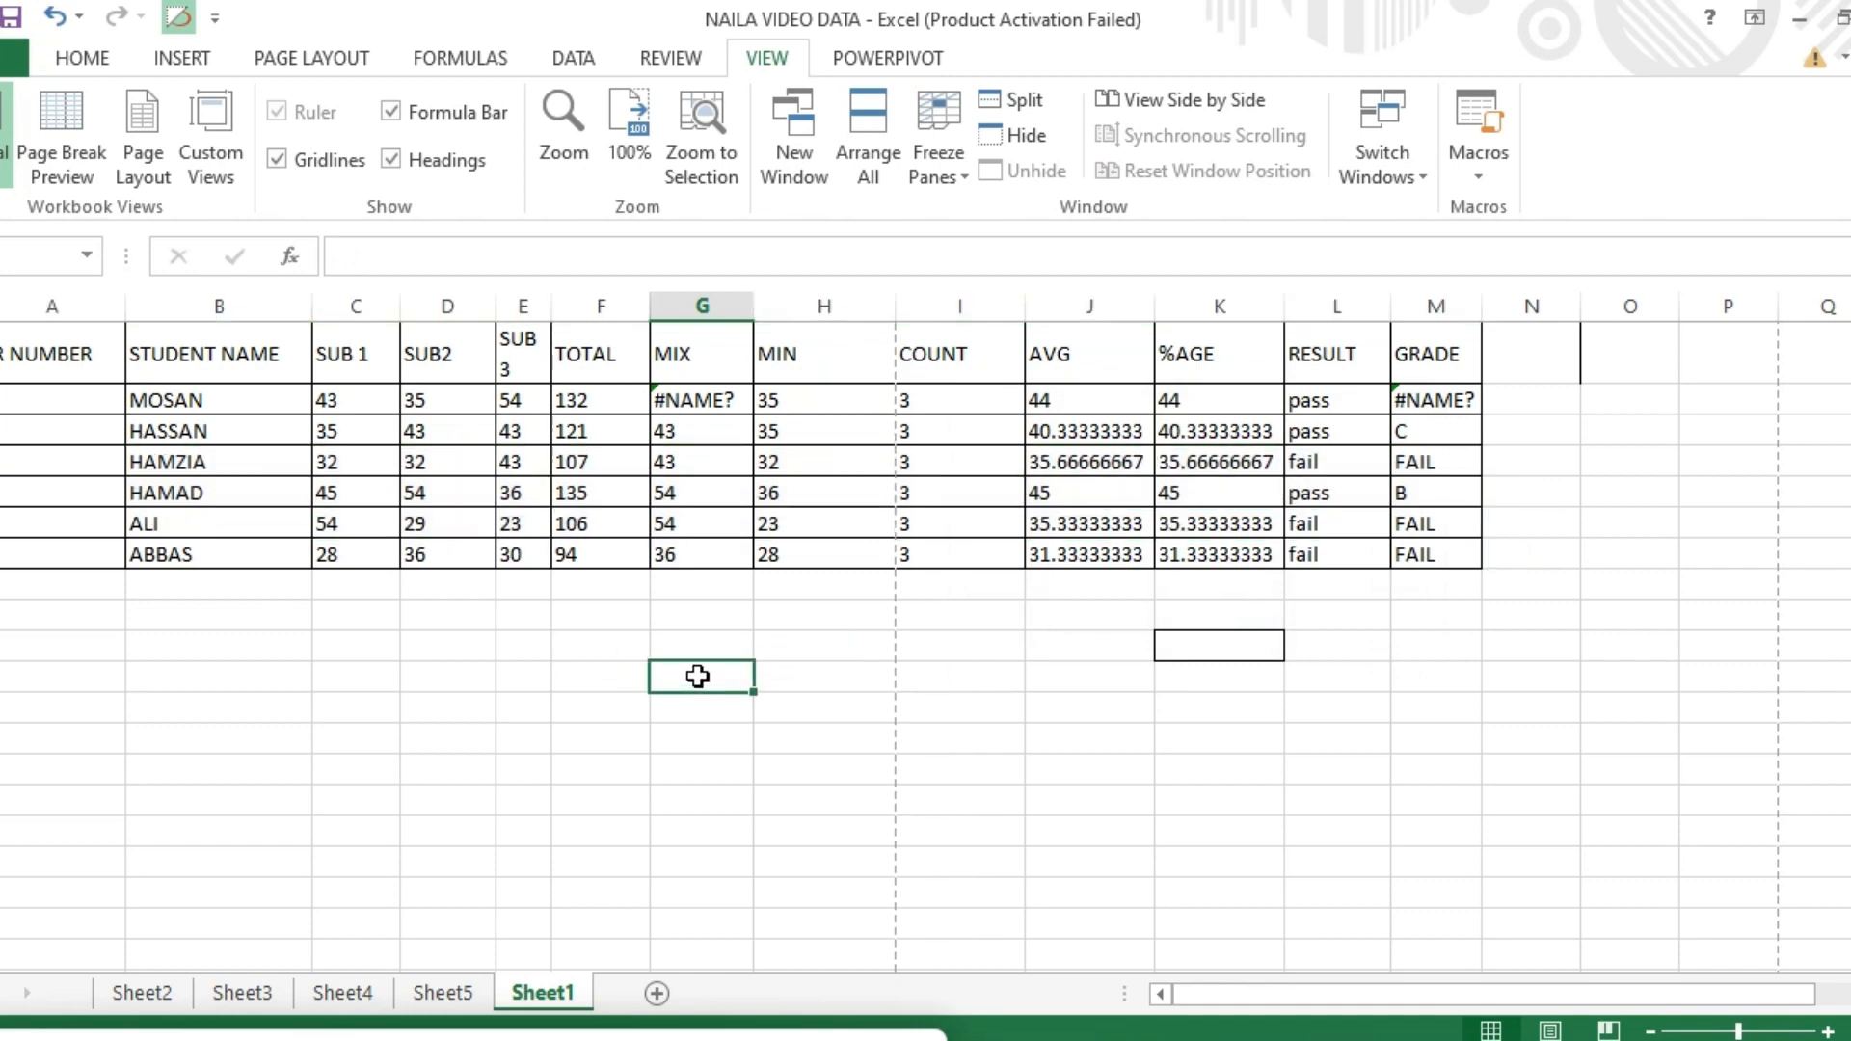
left_click(220, 175)
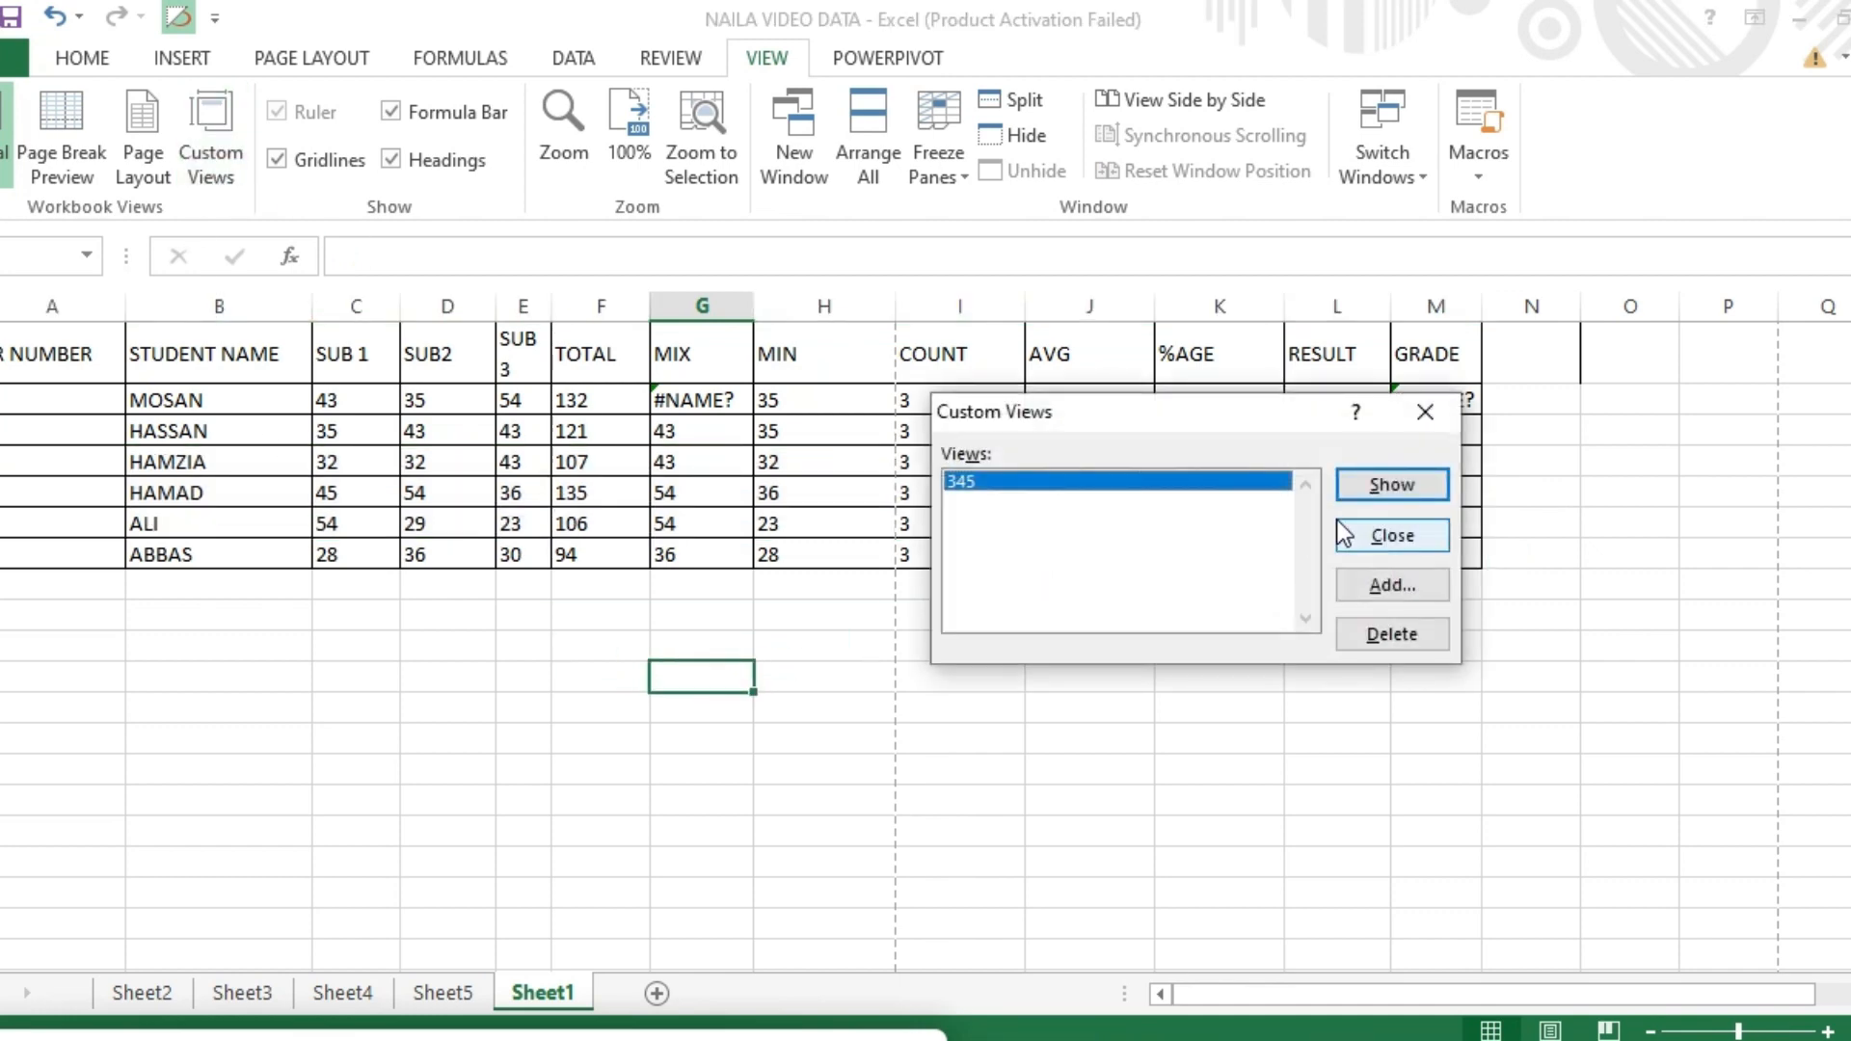
left_click(1387, 490)
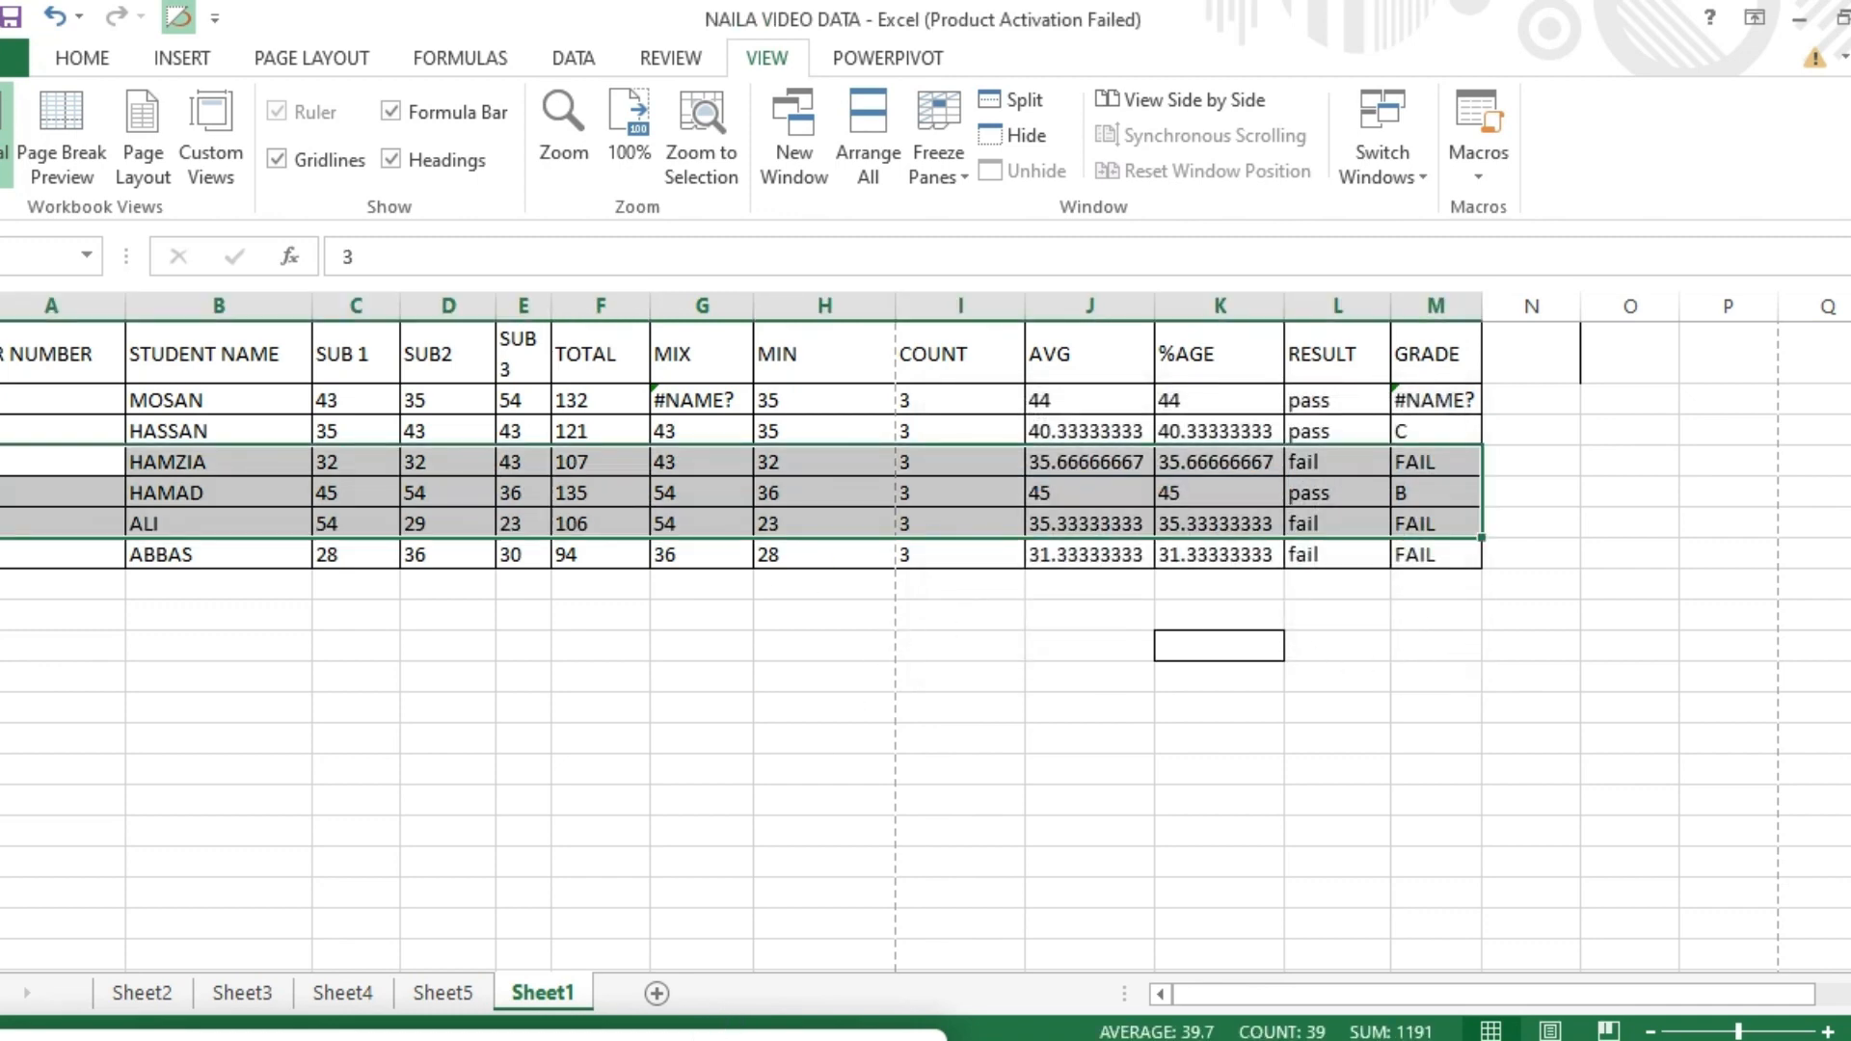
left_click(718, 1038)
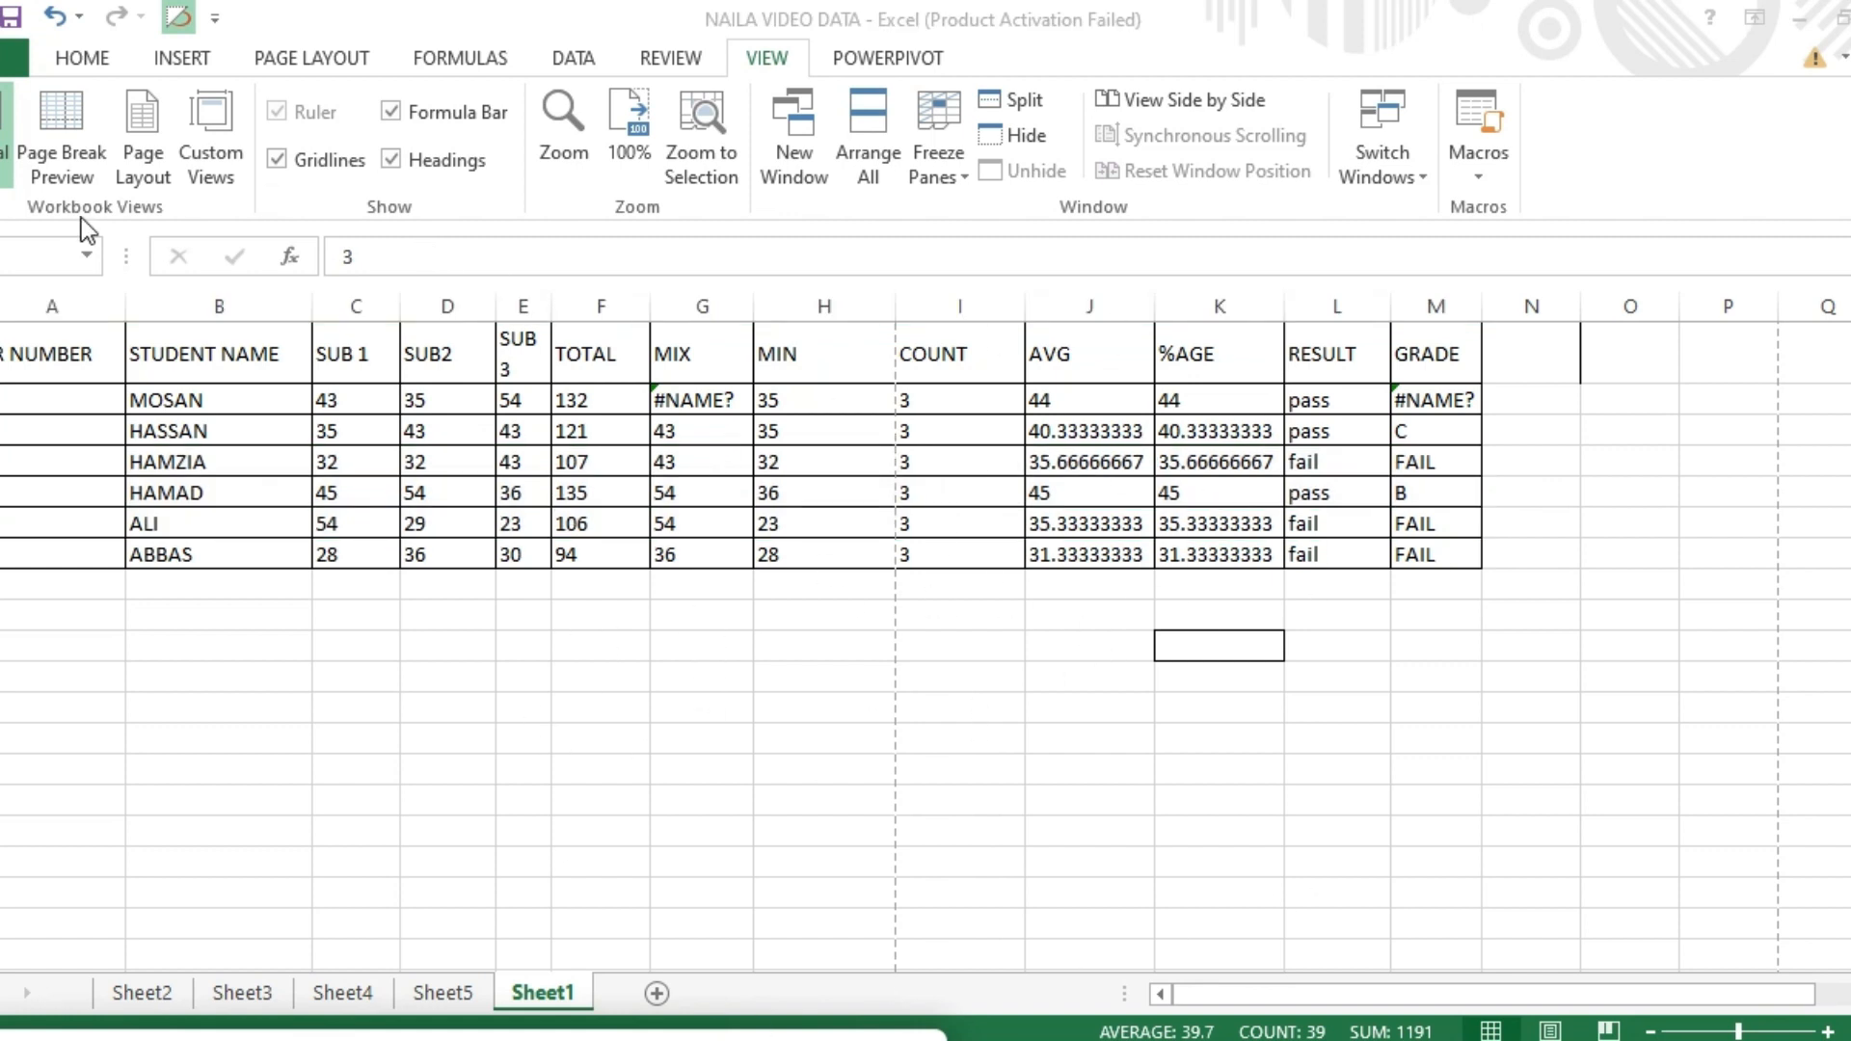
left_click(217, 156)
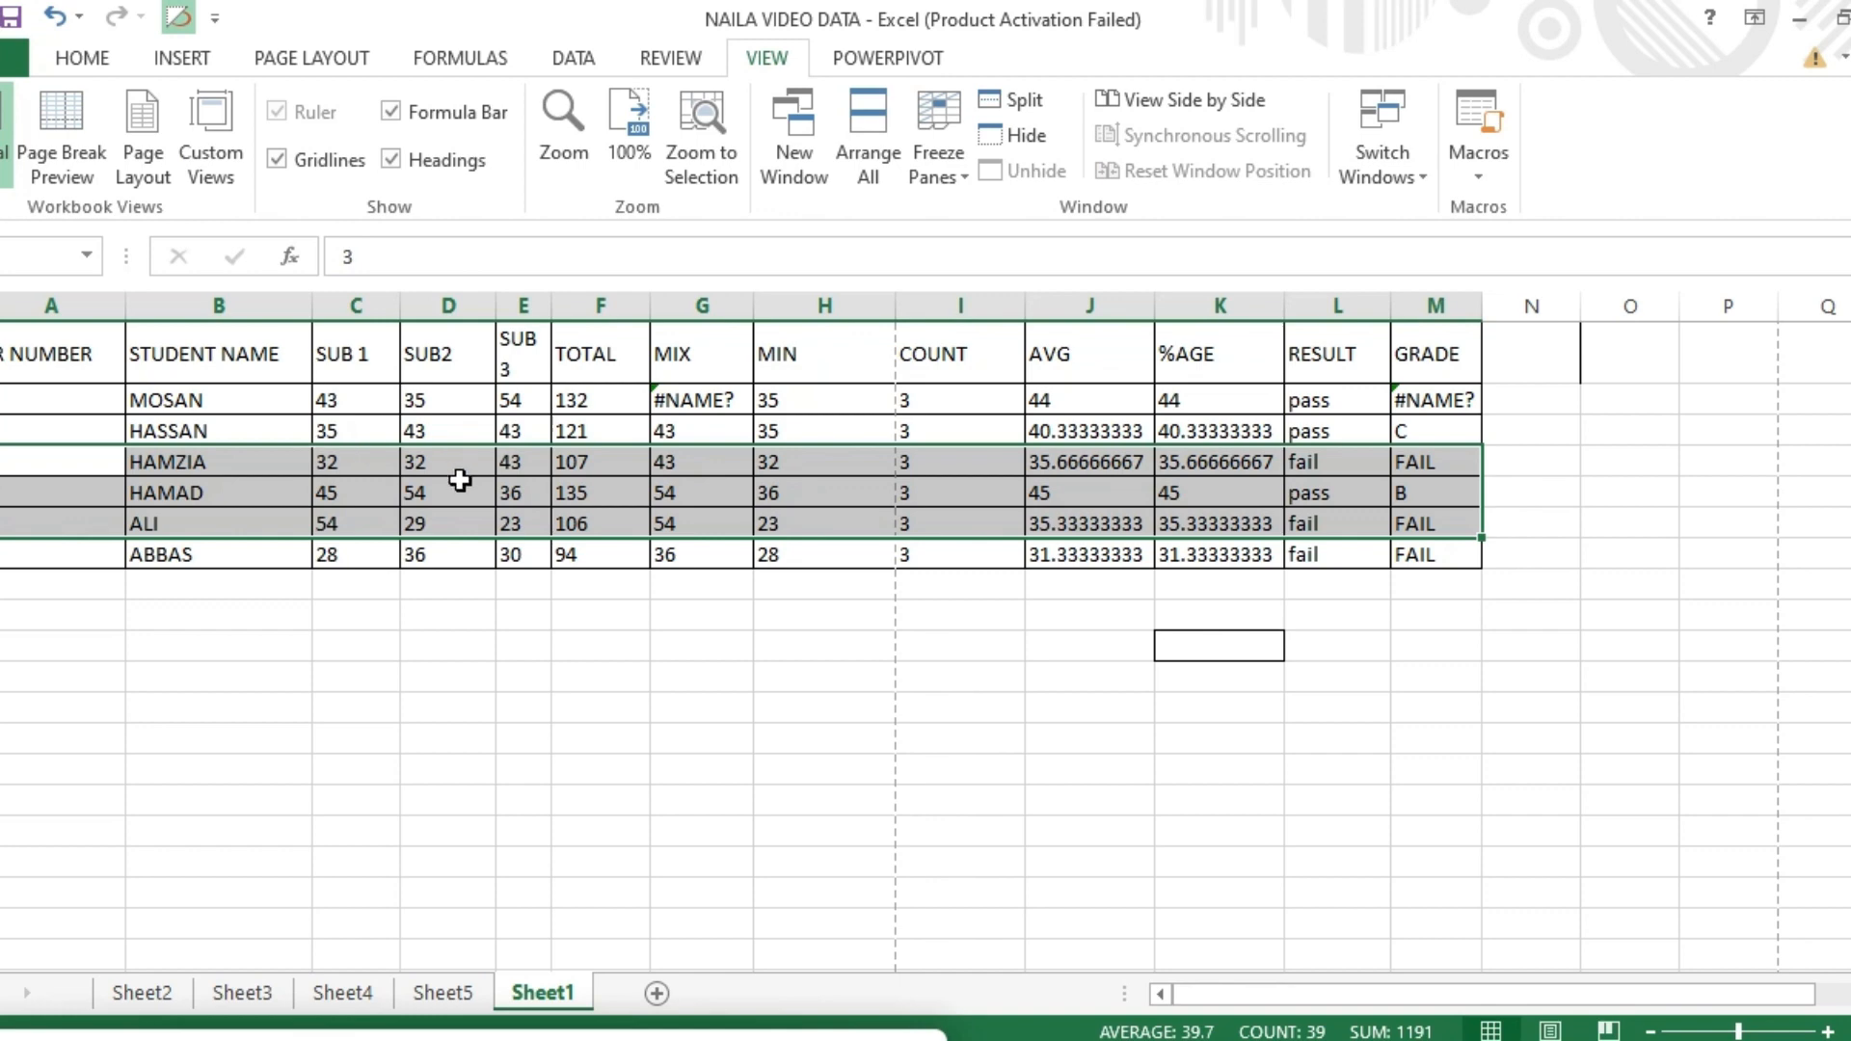
Check the print preview of the active sheet and return to the worksheet
key("ctrl+p")
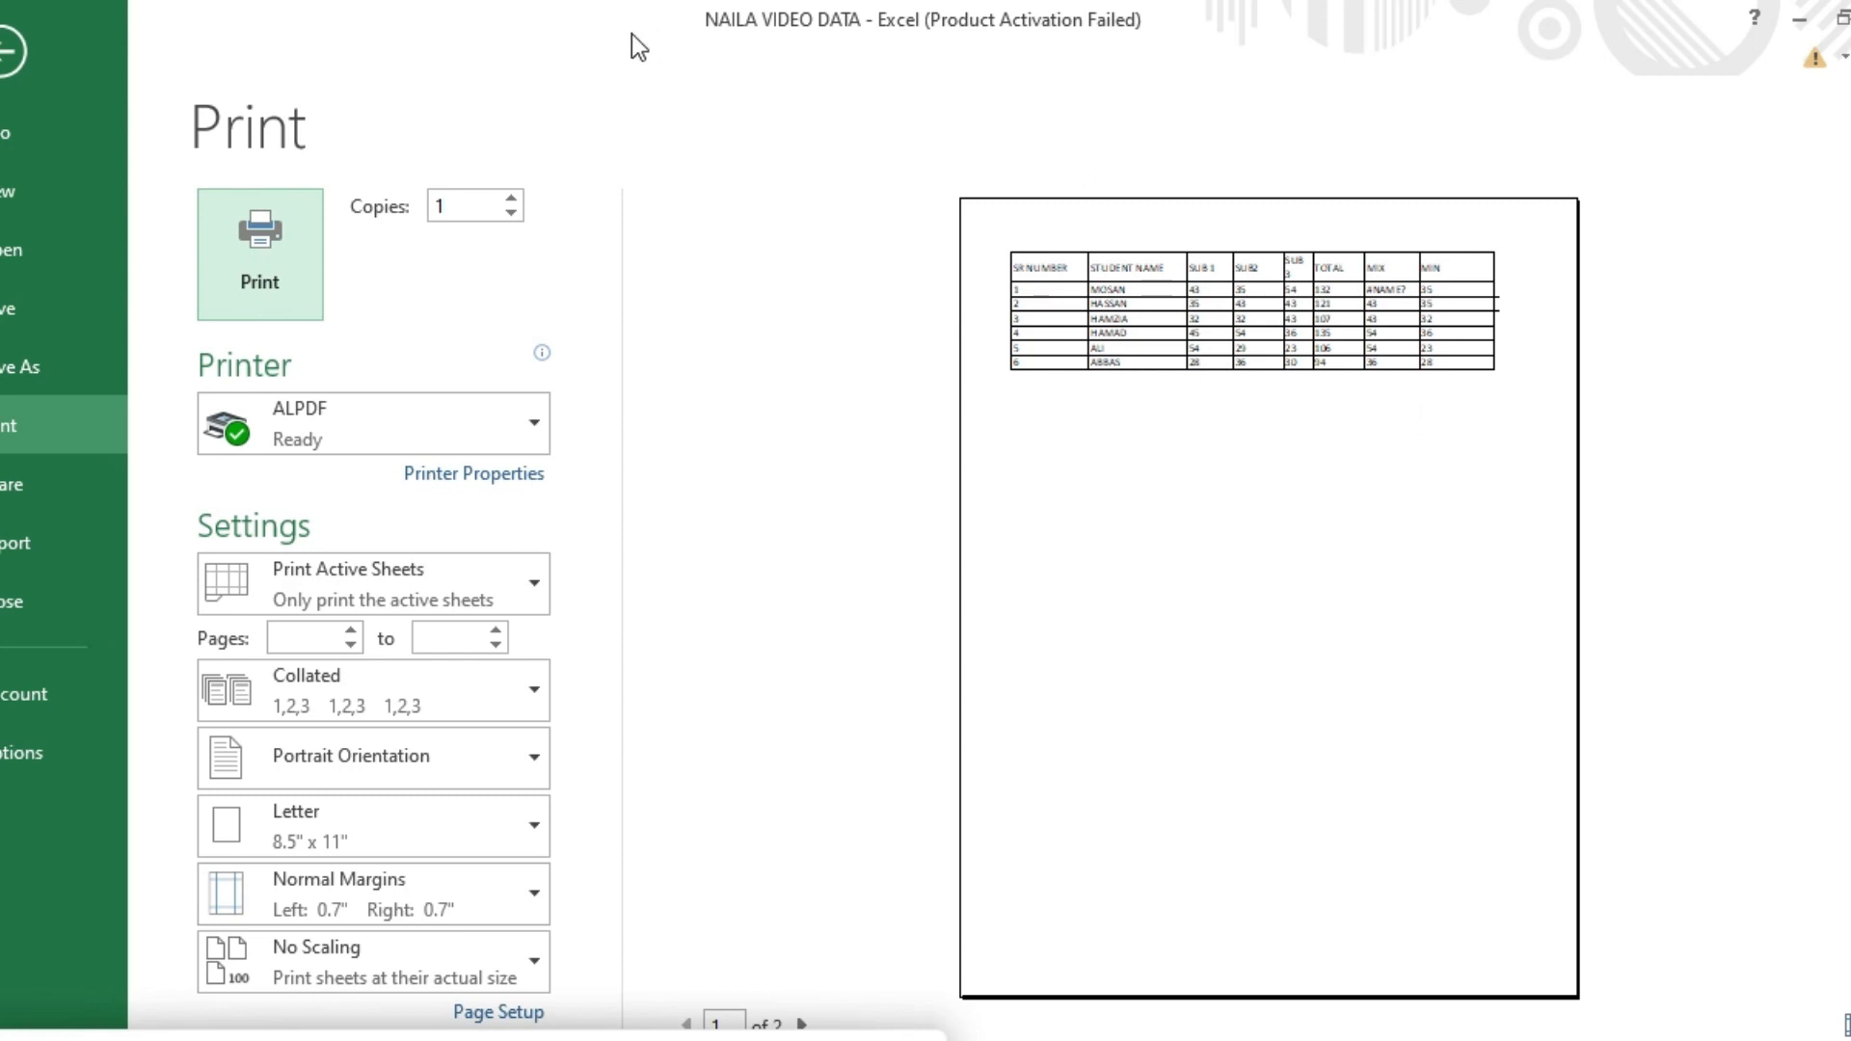
left_click(5, 52)
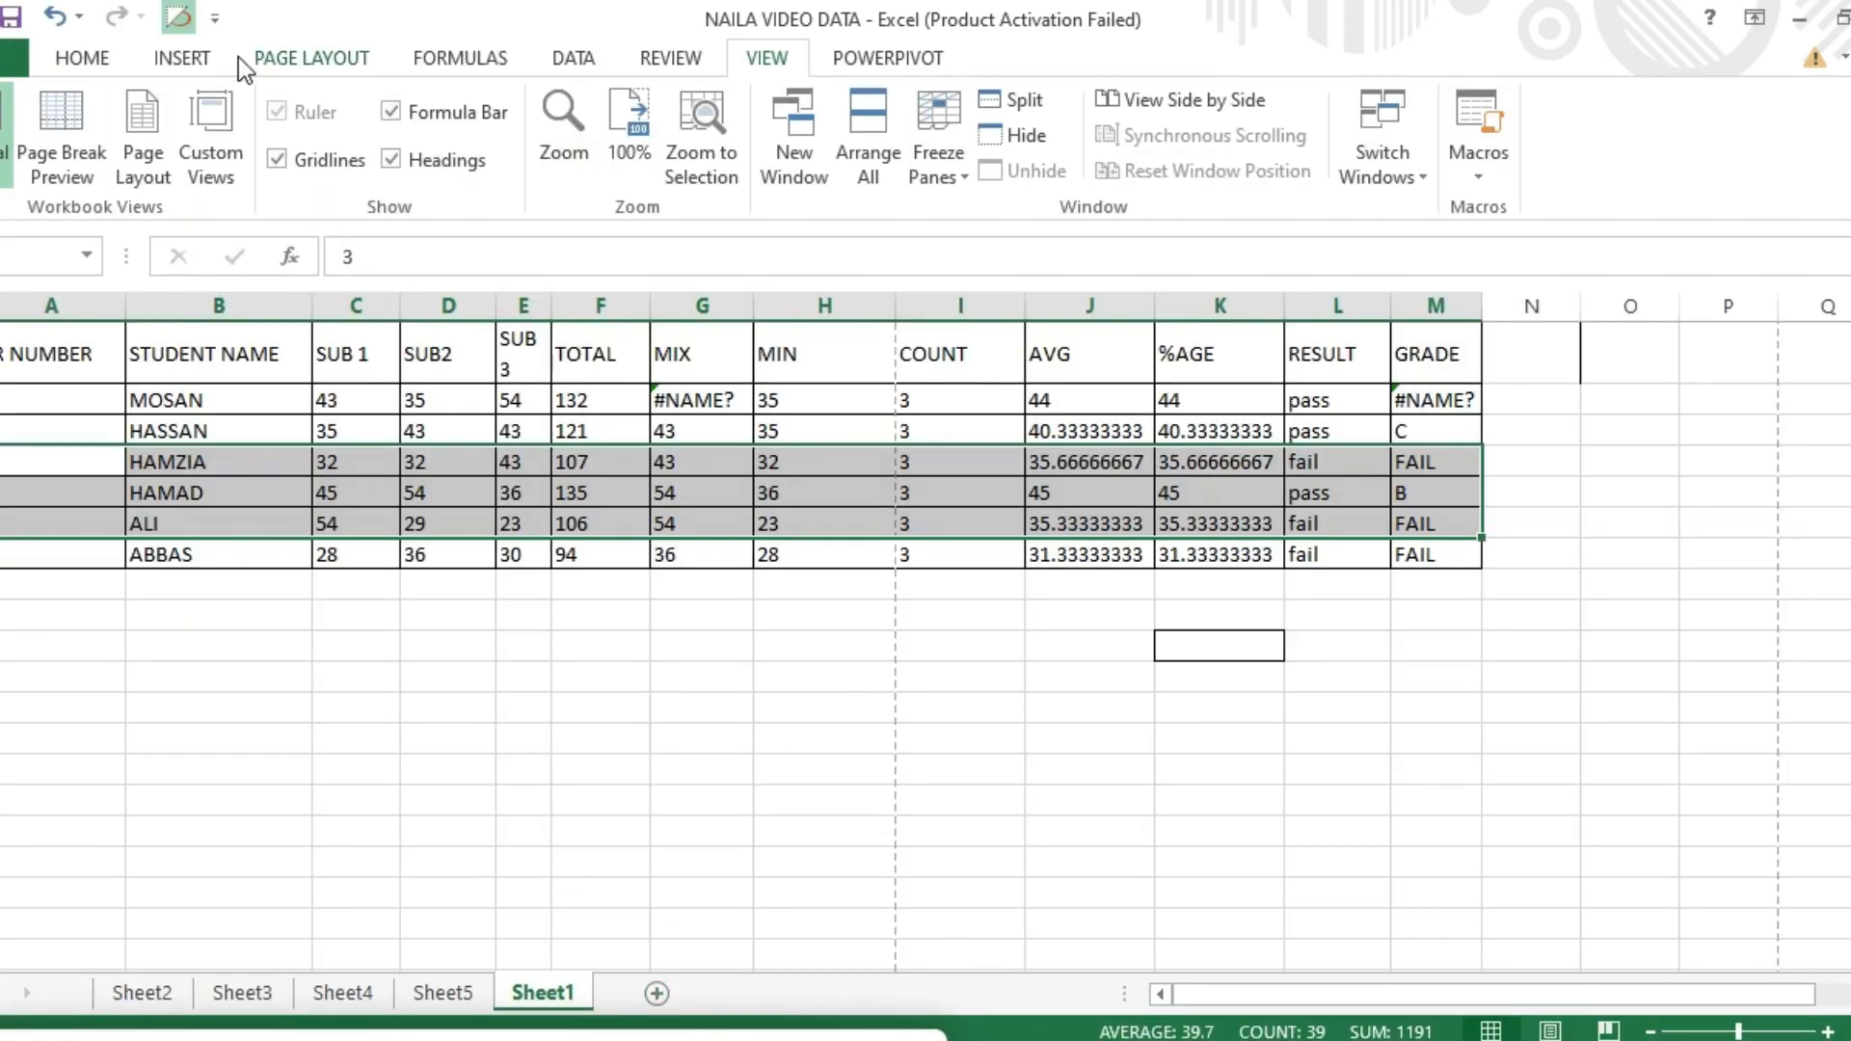
Set the print area to the selected table rows for serial numbers 3 to 5
left_click(326, 58)
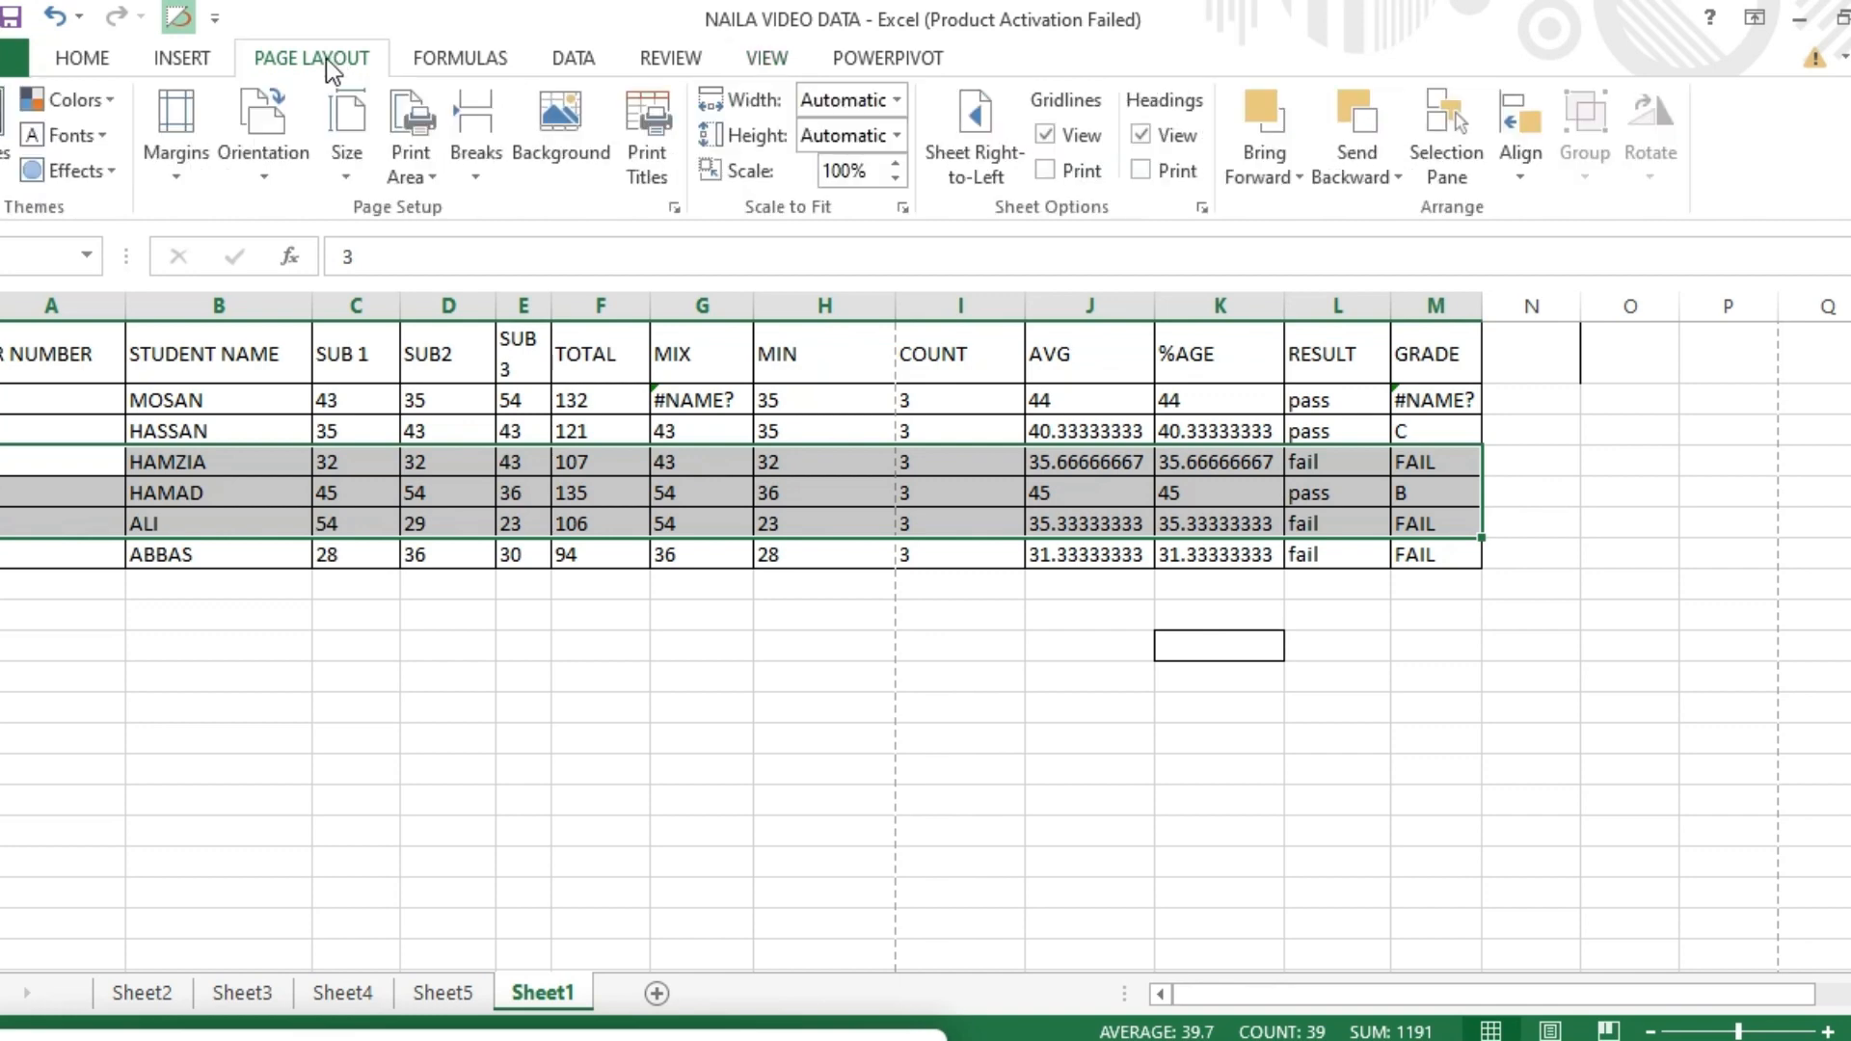
left_click(424, 169)
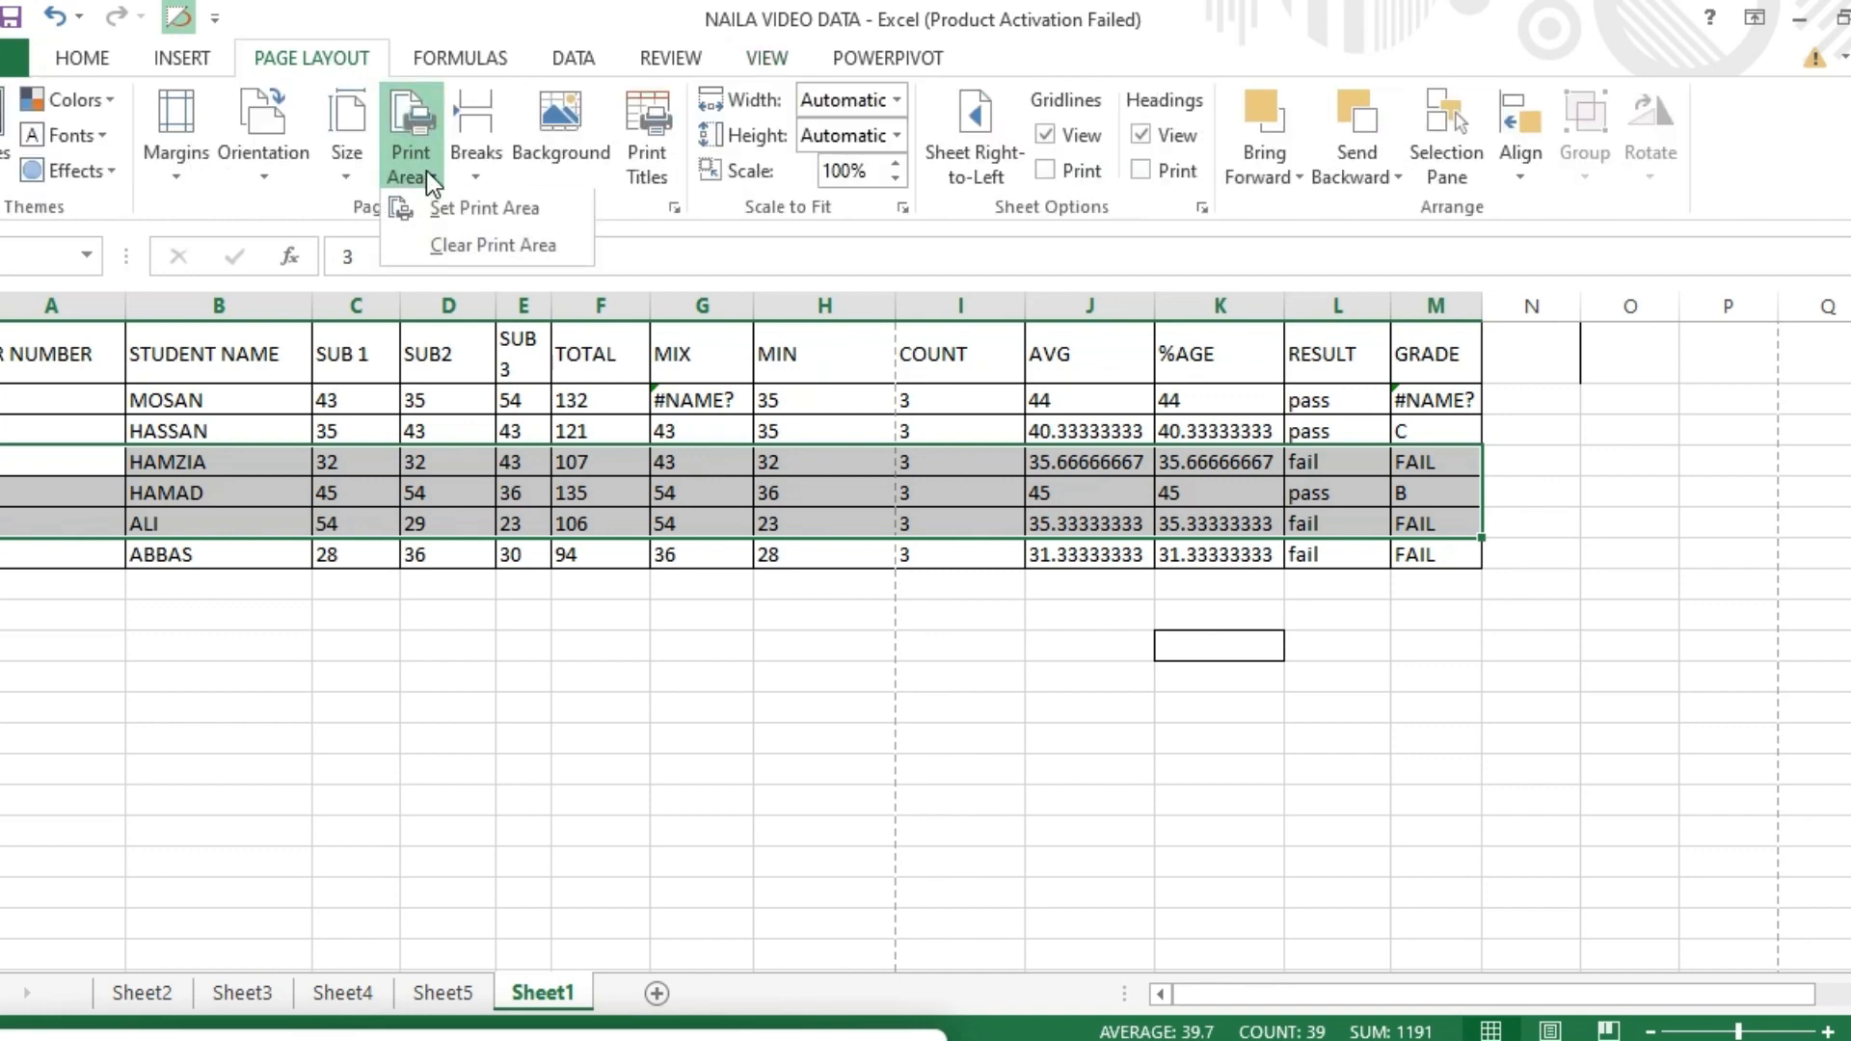
left_click(460, 206)
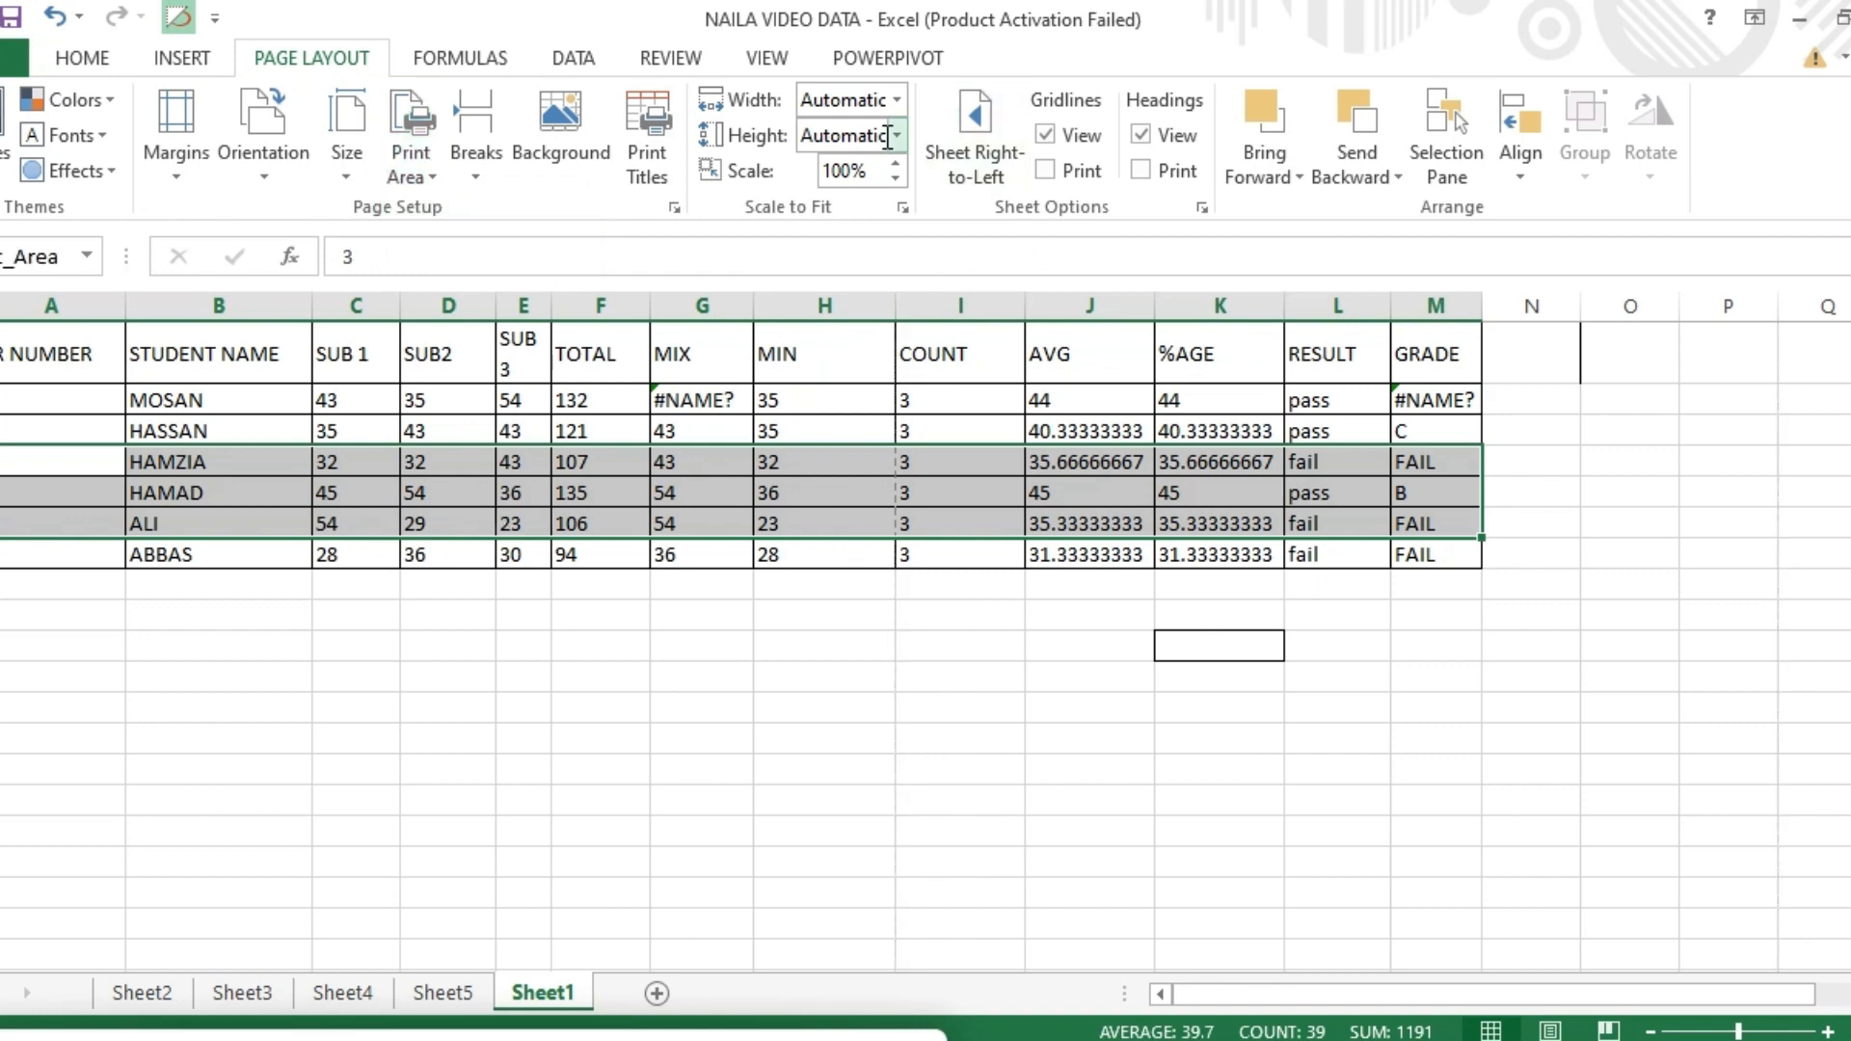
Scale the printout of Sheet1 to fit a width of 1 page and a height of 1 page
left_click(898, 101)
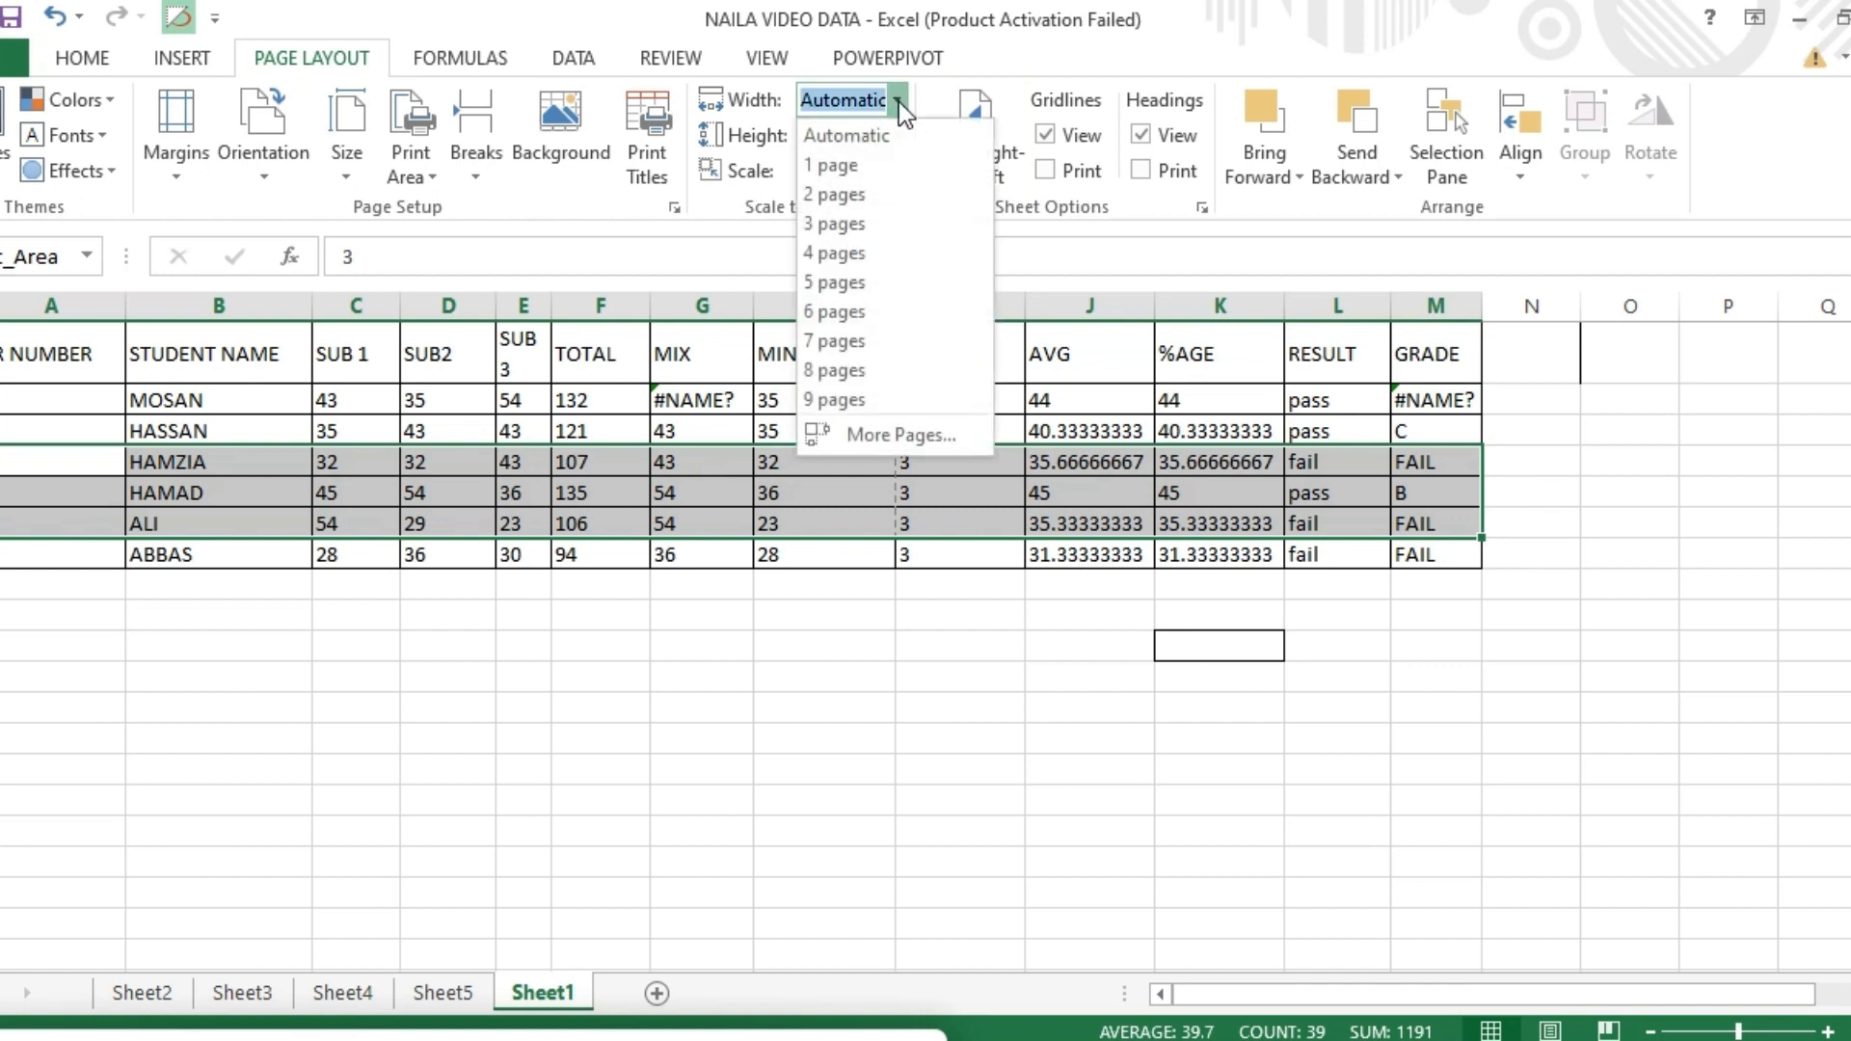
left_click(859, 166)
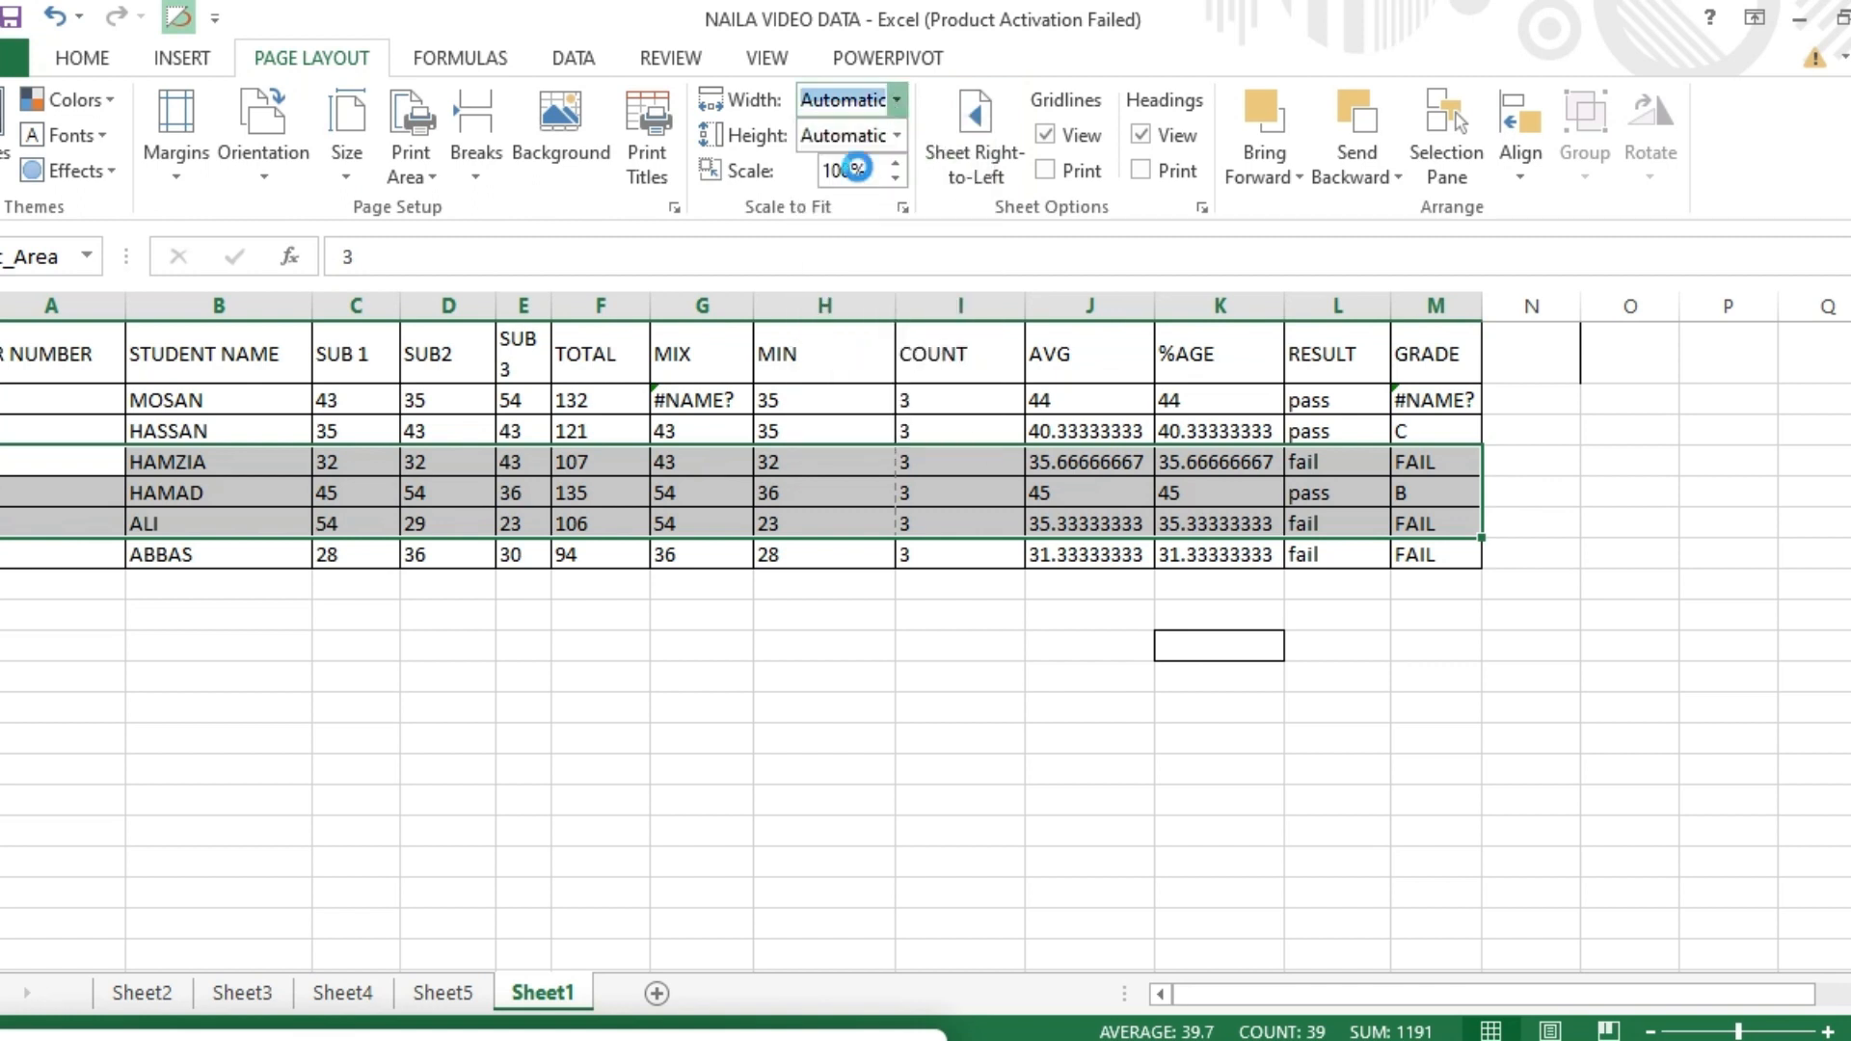
left_click(897, 136)
left_click(848, 199)
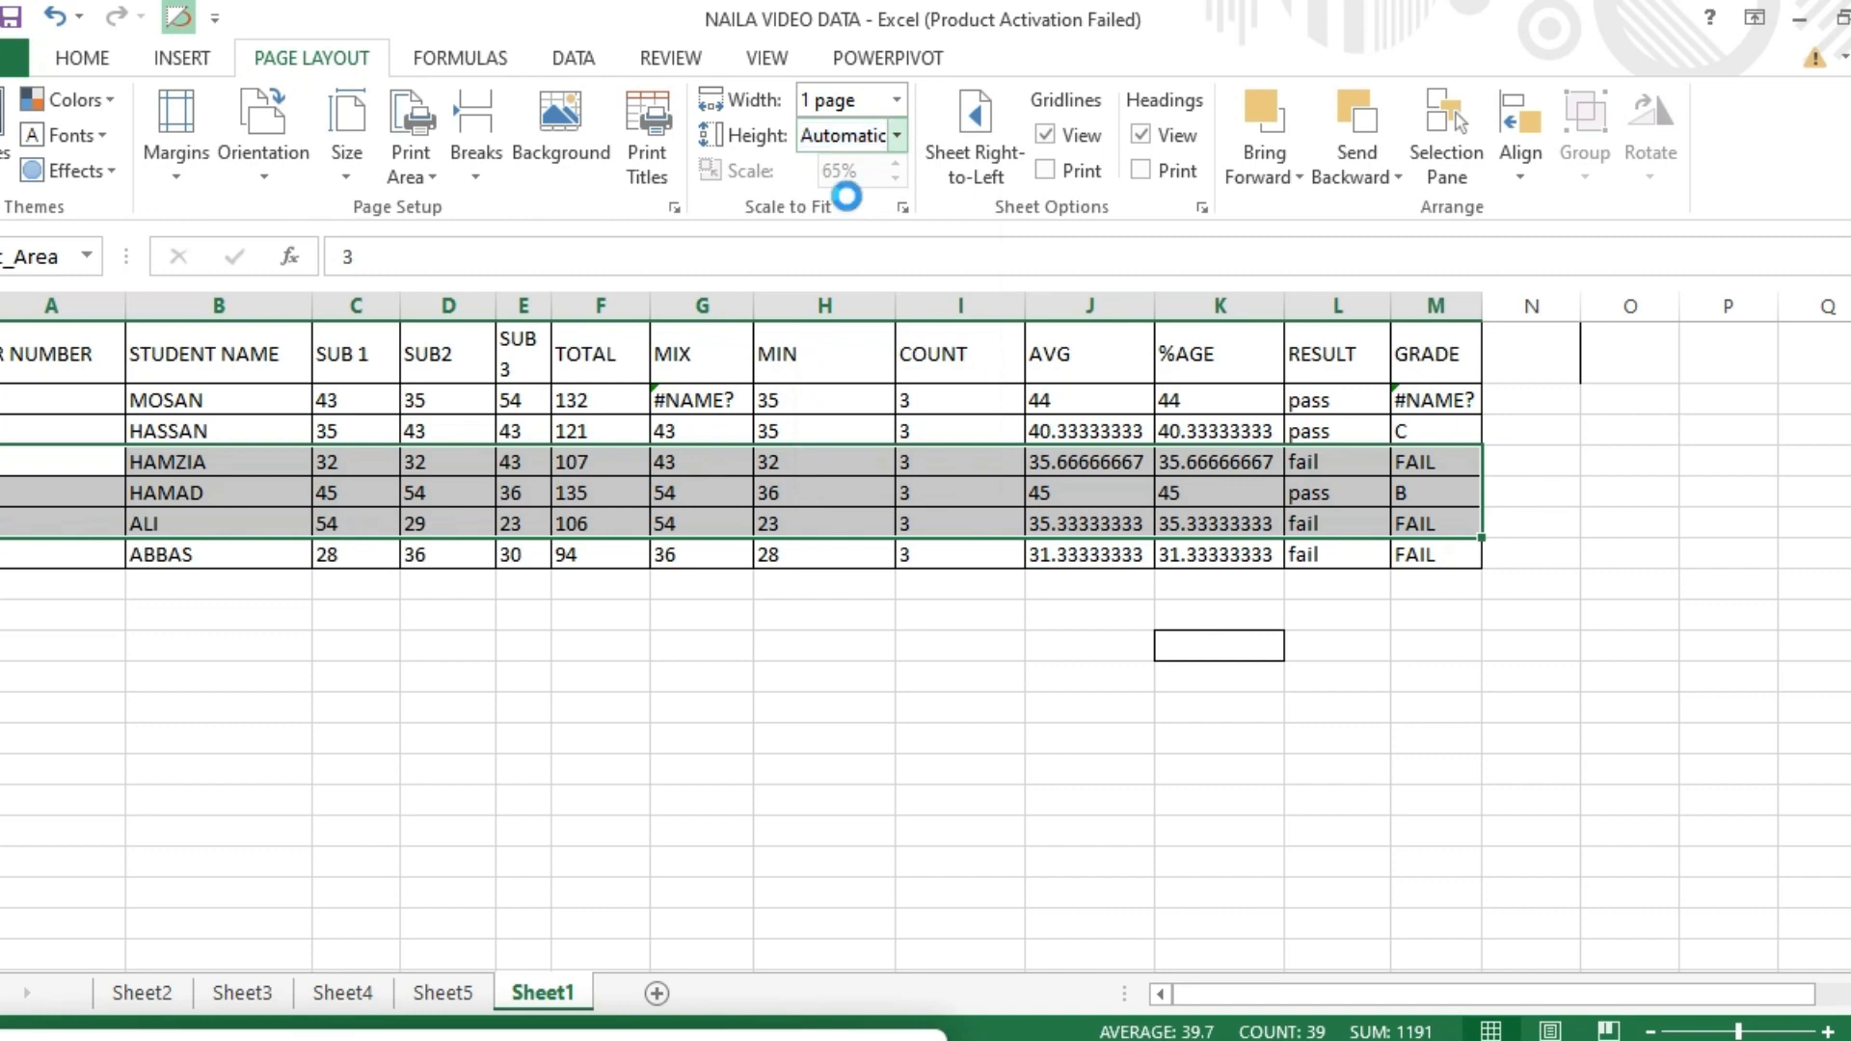
Select an empty cell below the MIN column, check the sheet's print preview and return to the worksheet
left_click(835, 648)
key("ctrl+p")
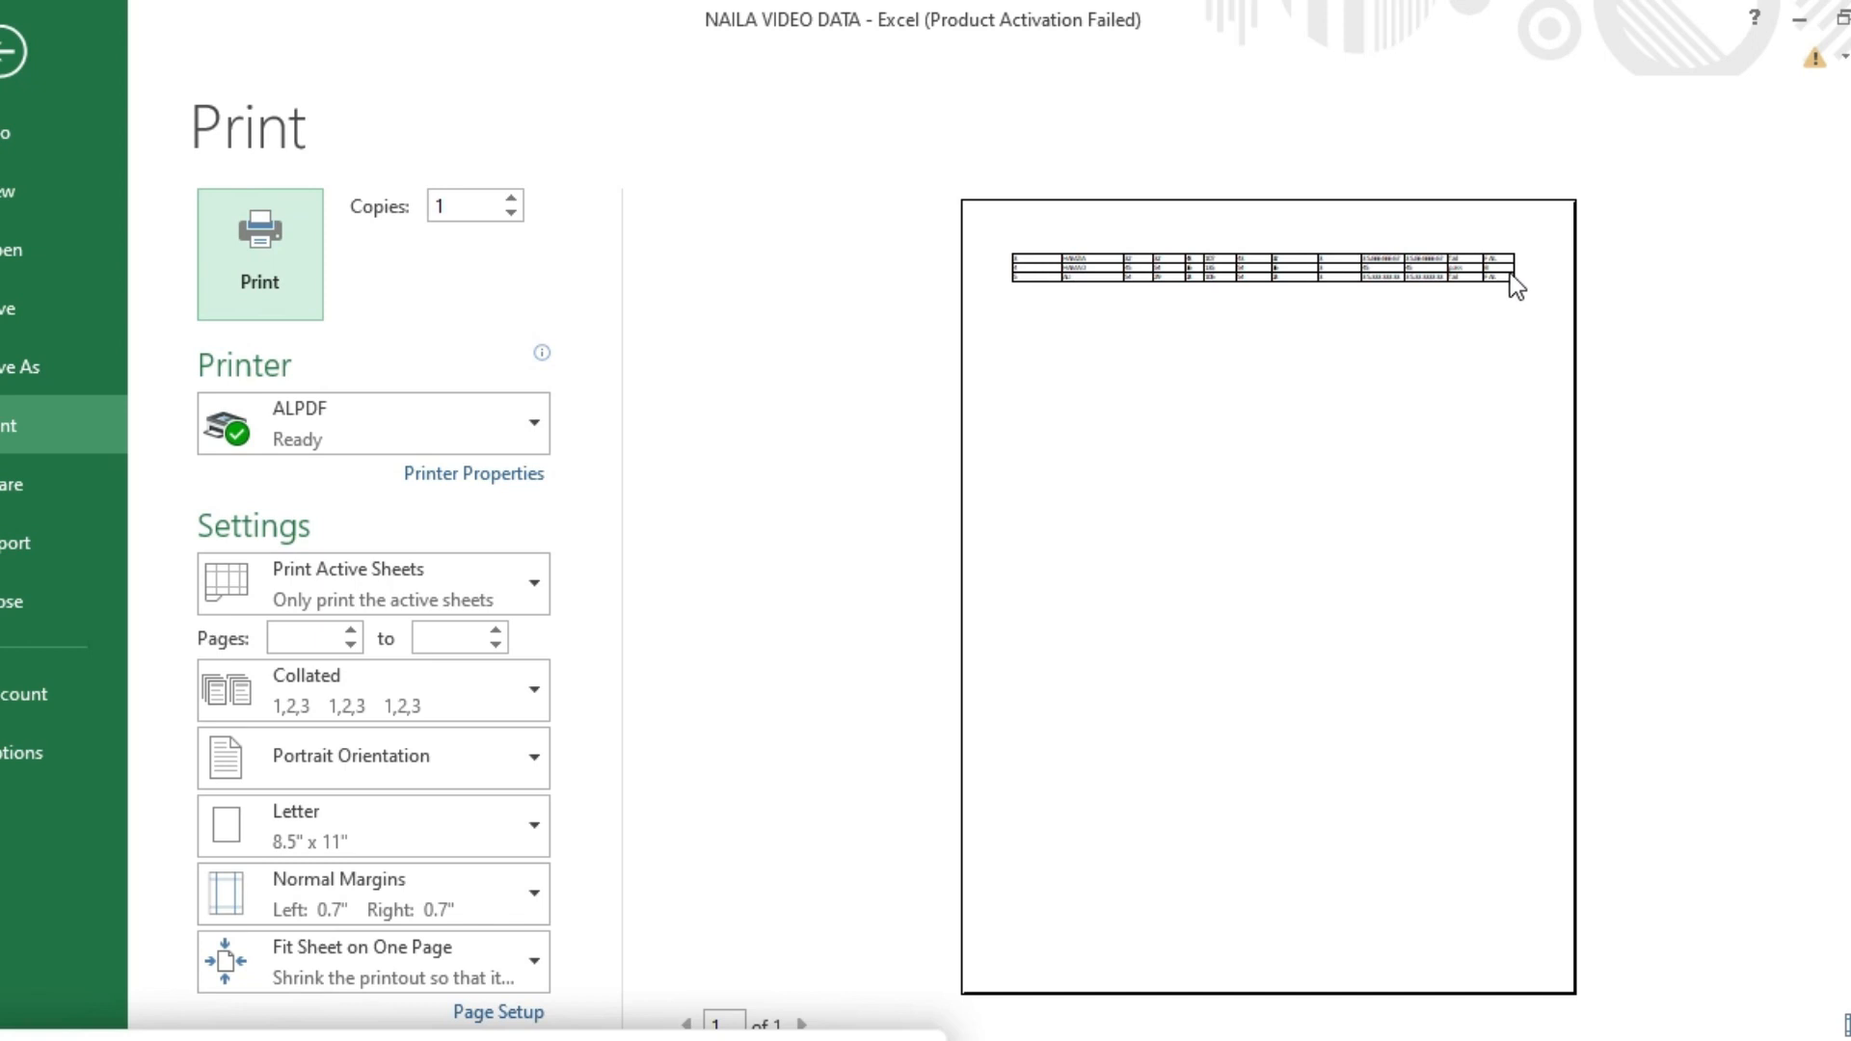
left_click(15, 51)
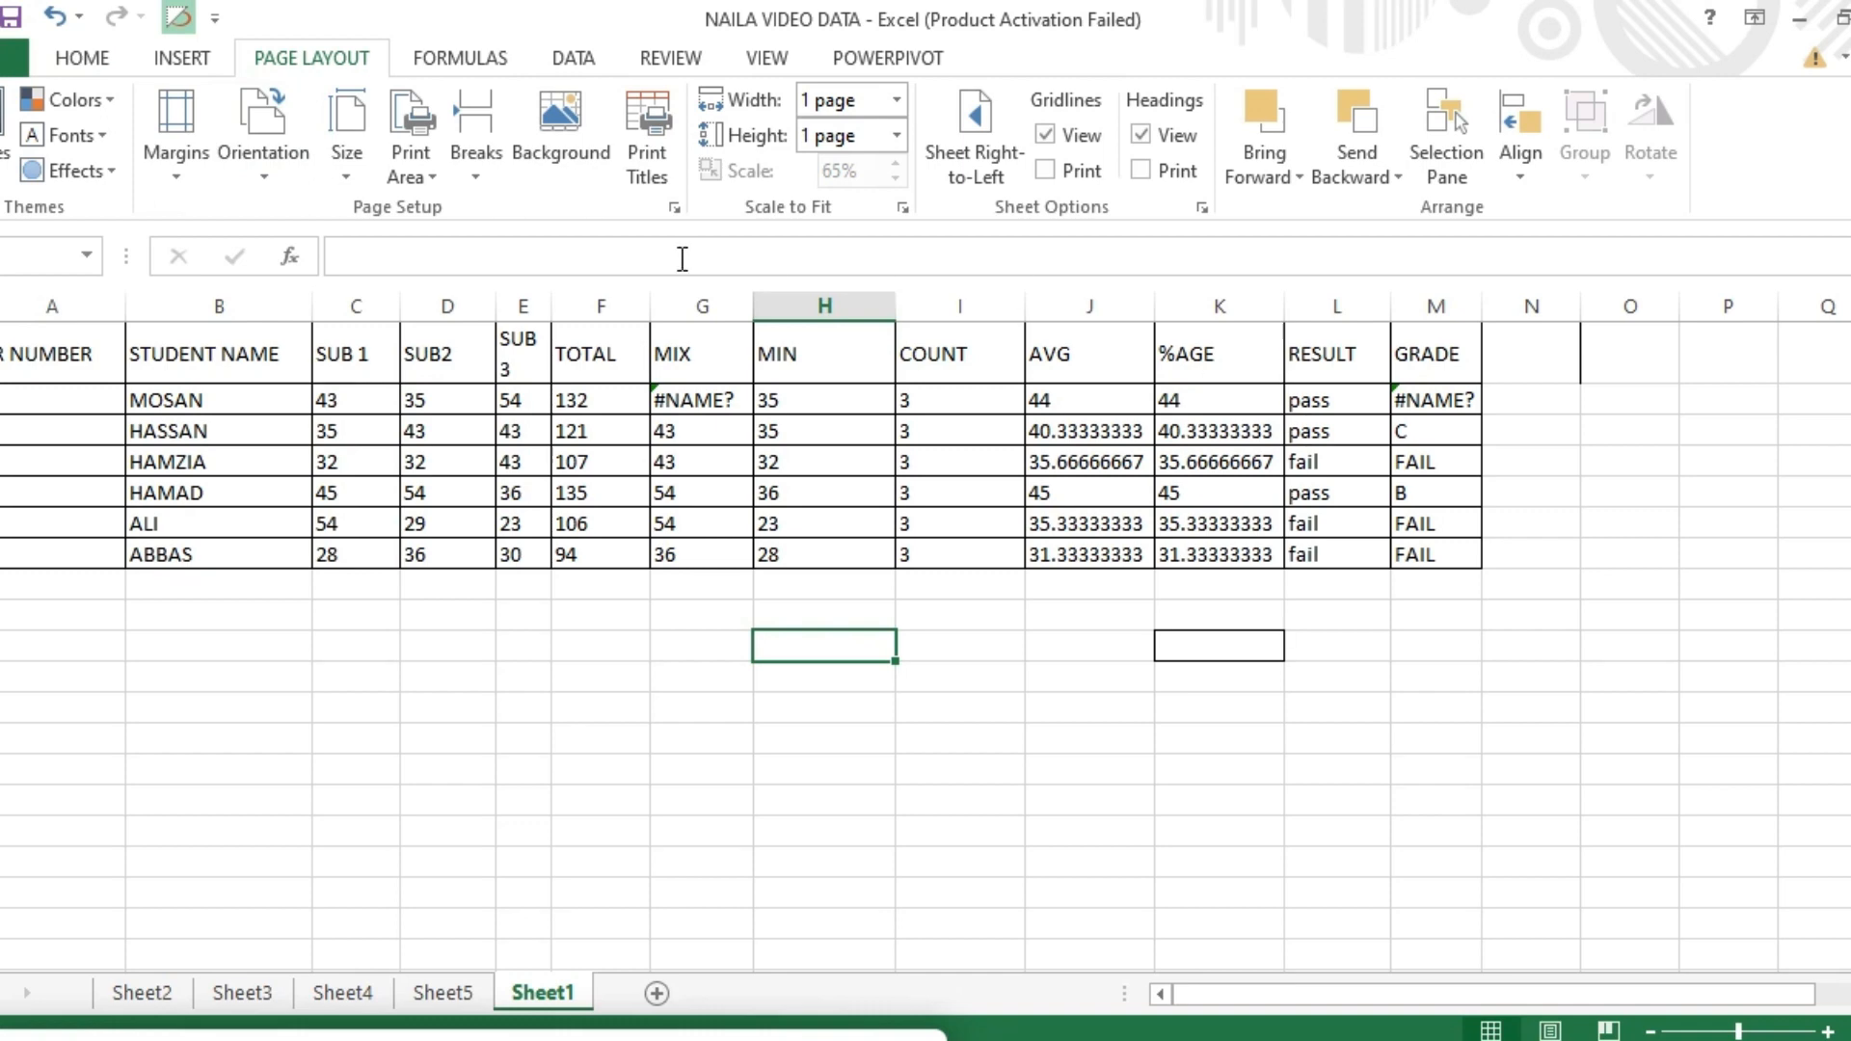
Clear the print area of Sheet1 and set the print scaling width and height to Automatic
left_click(426, 173)
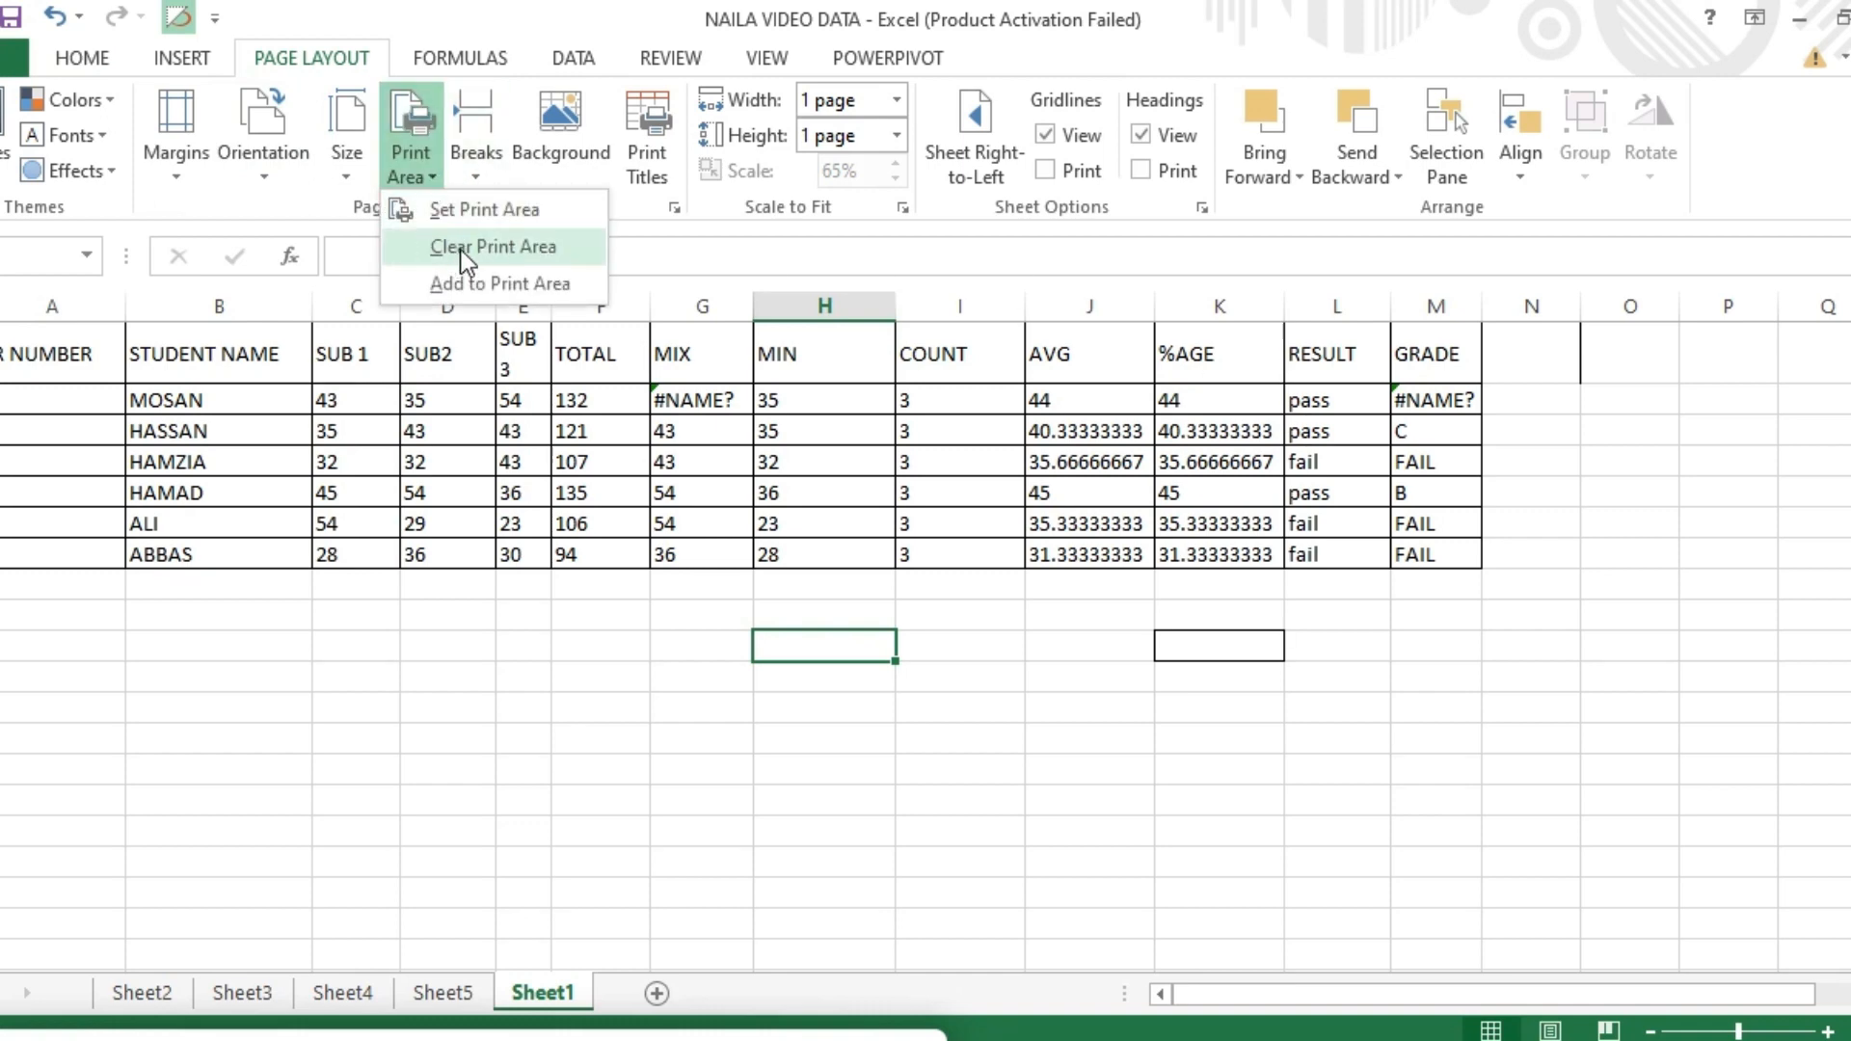
left_click(465, 247)
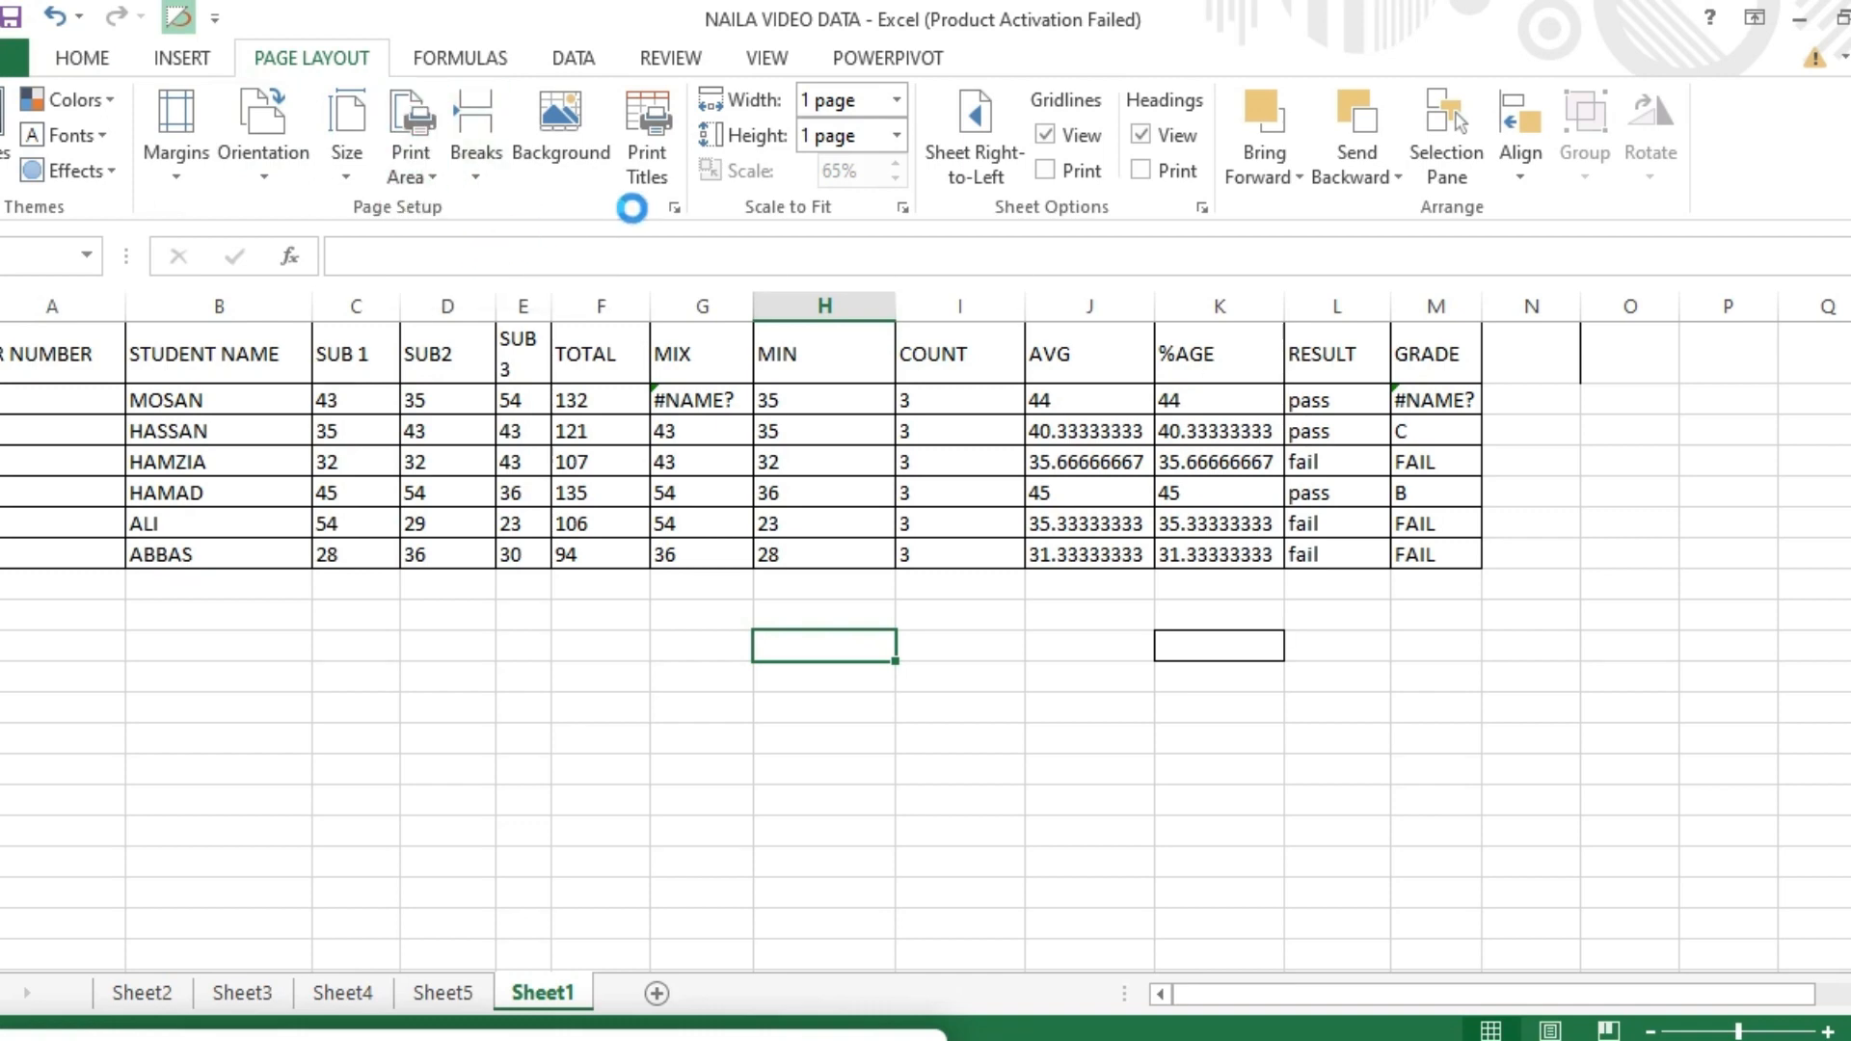
left_click(896, 100)
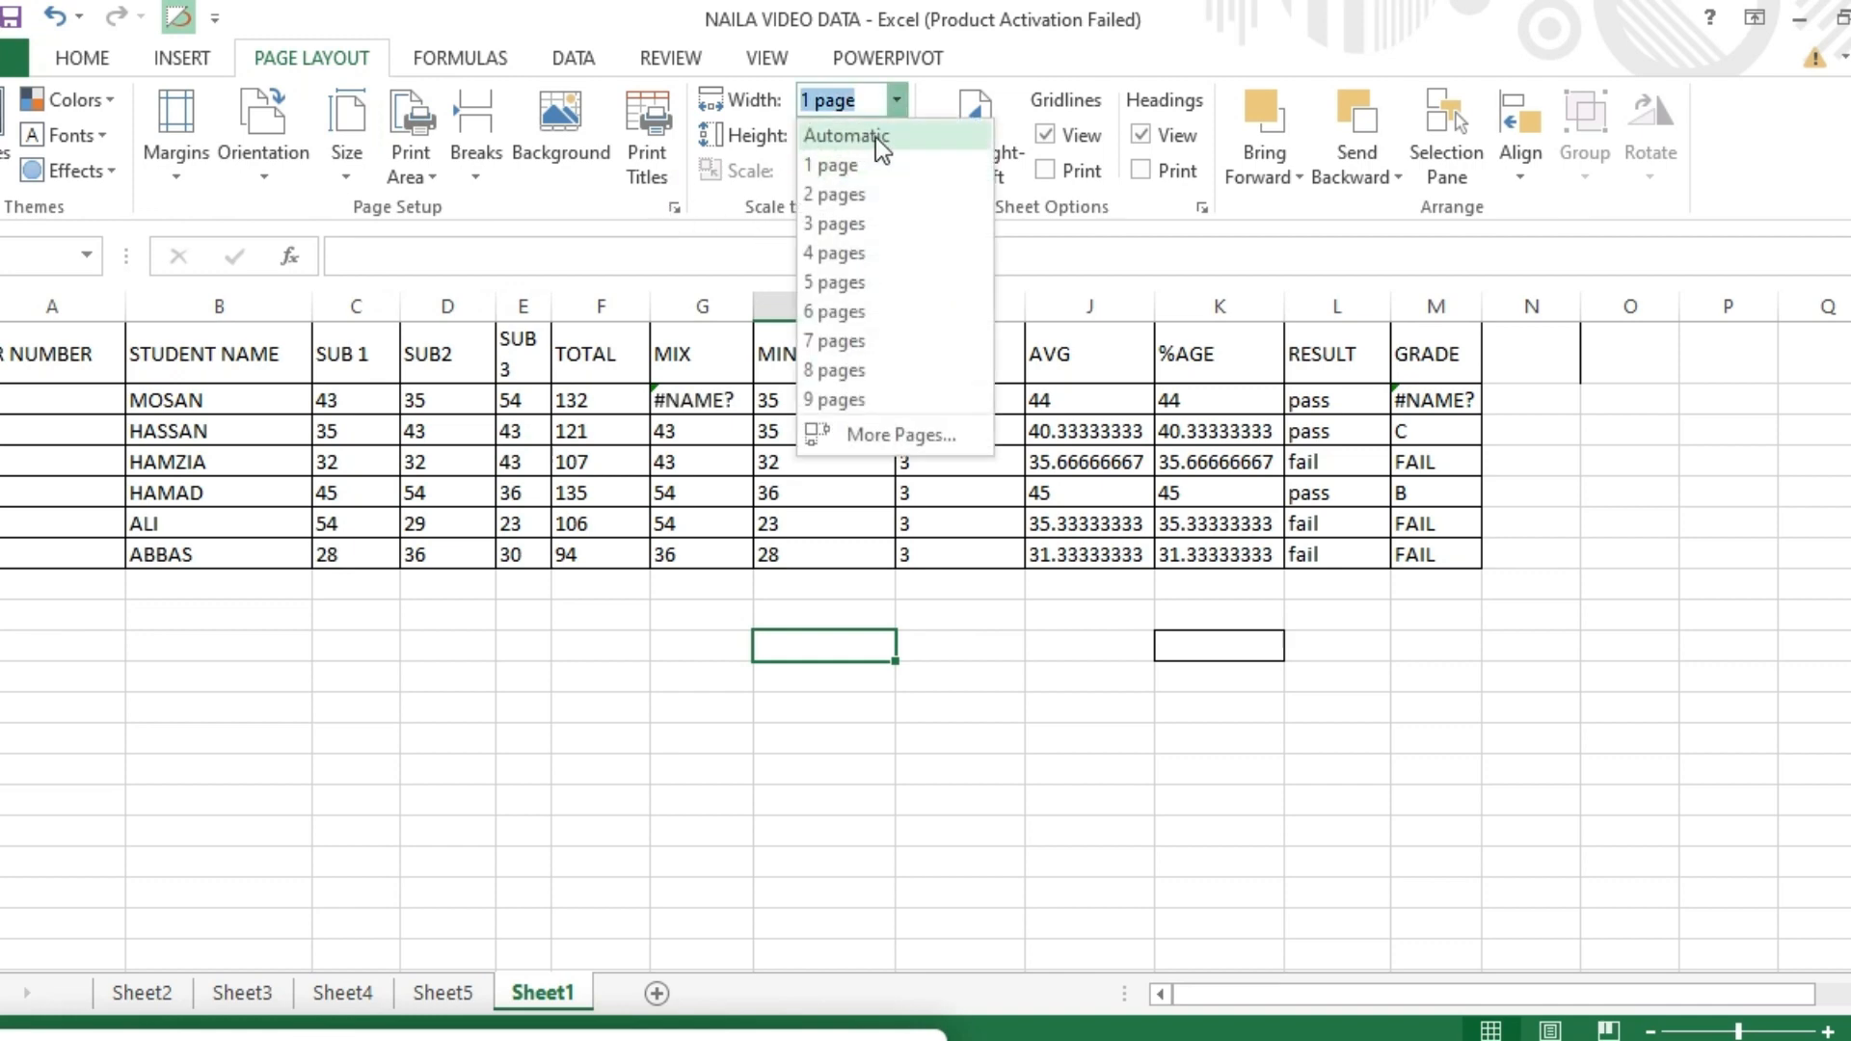
left_click(858, 143)
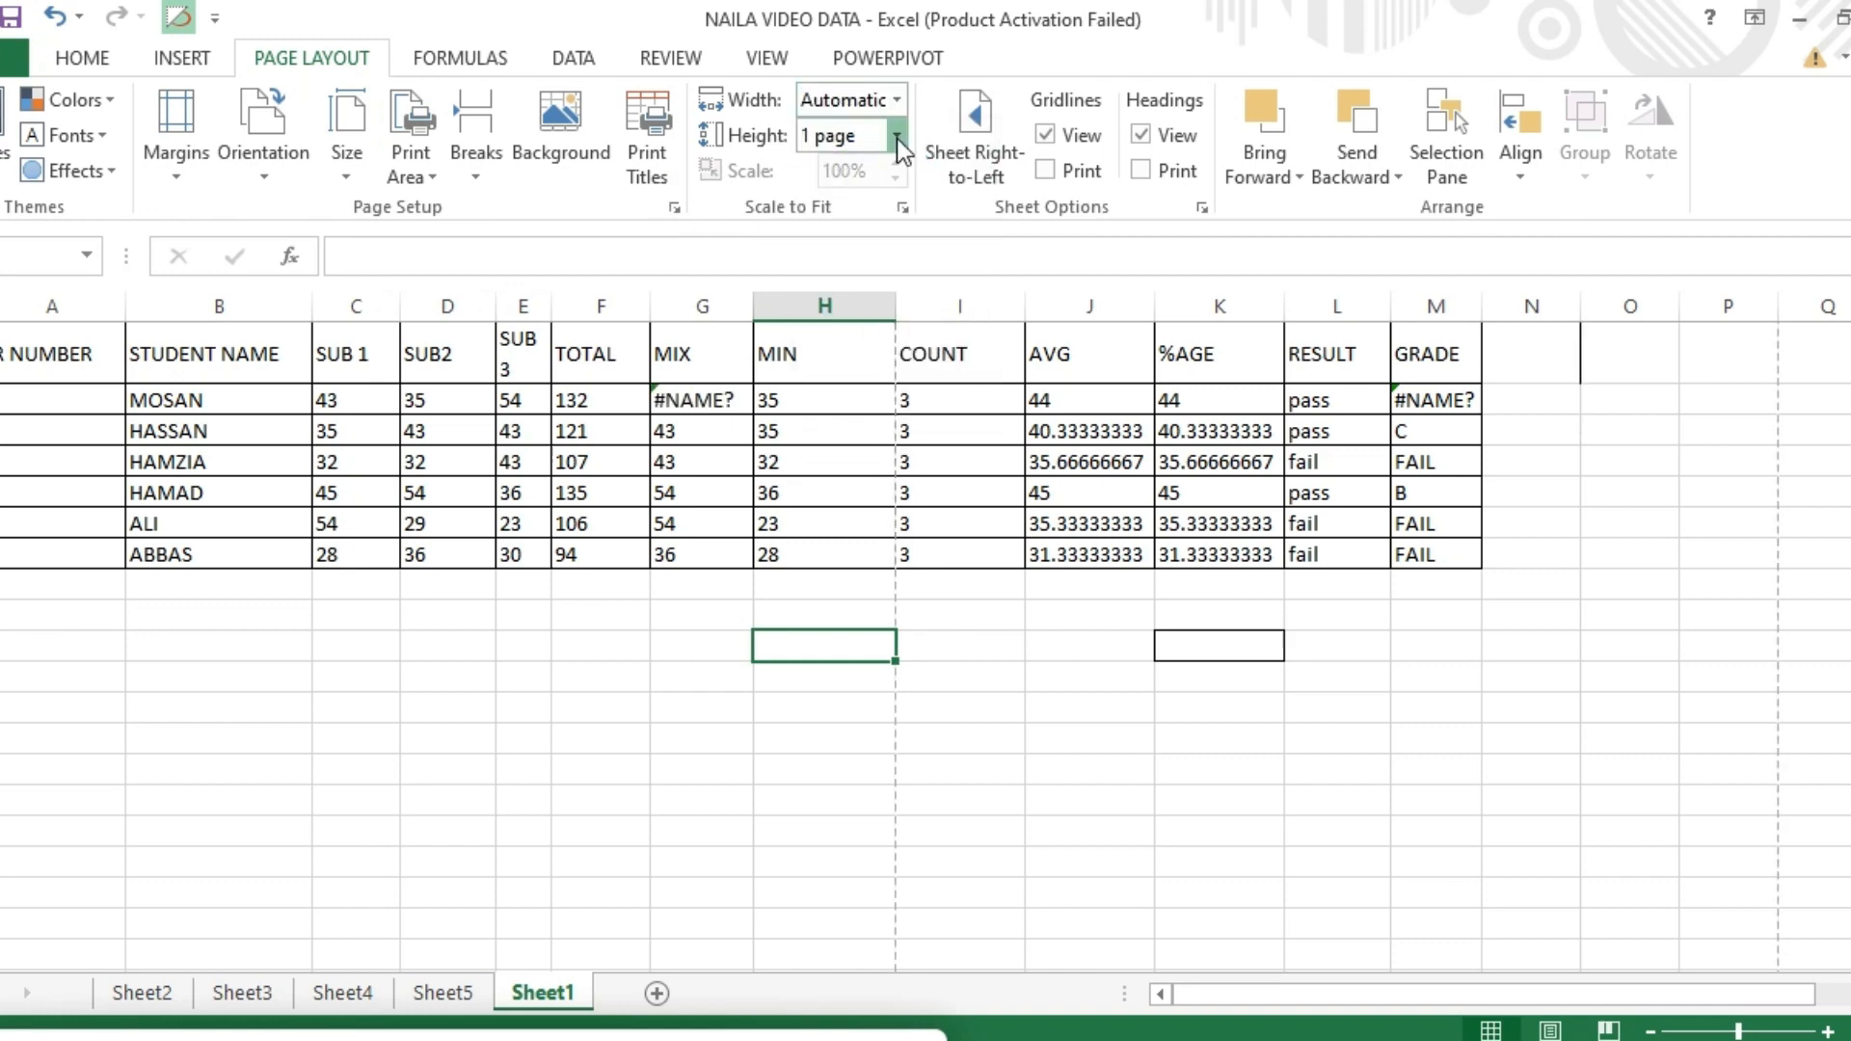
left_click(897, 137)
left_click(870, 178)
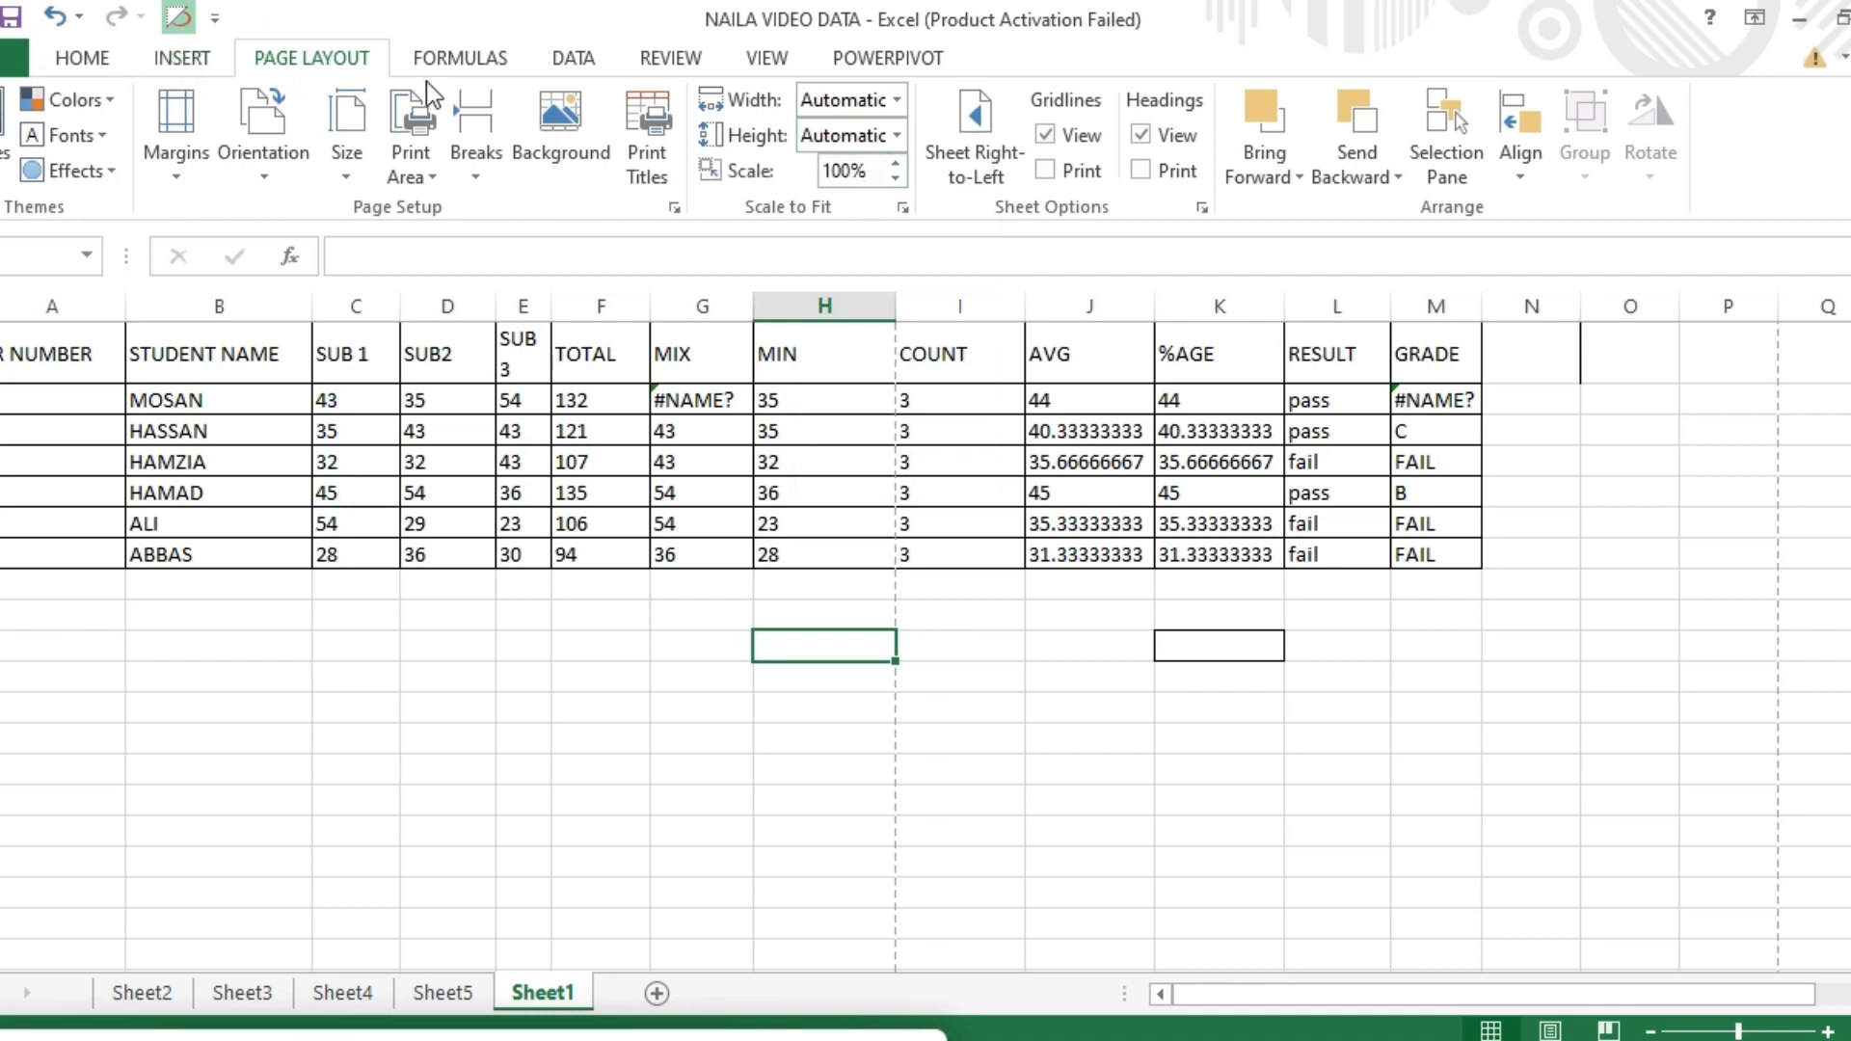
Delete the saved custom view 345 and close the list of custom views
left_click(779, 61)
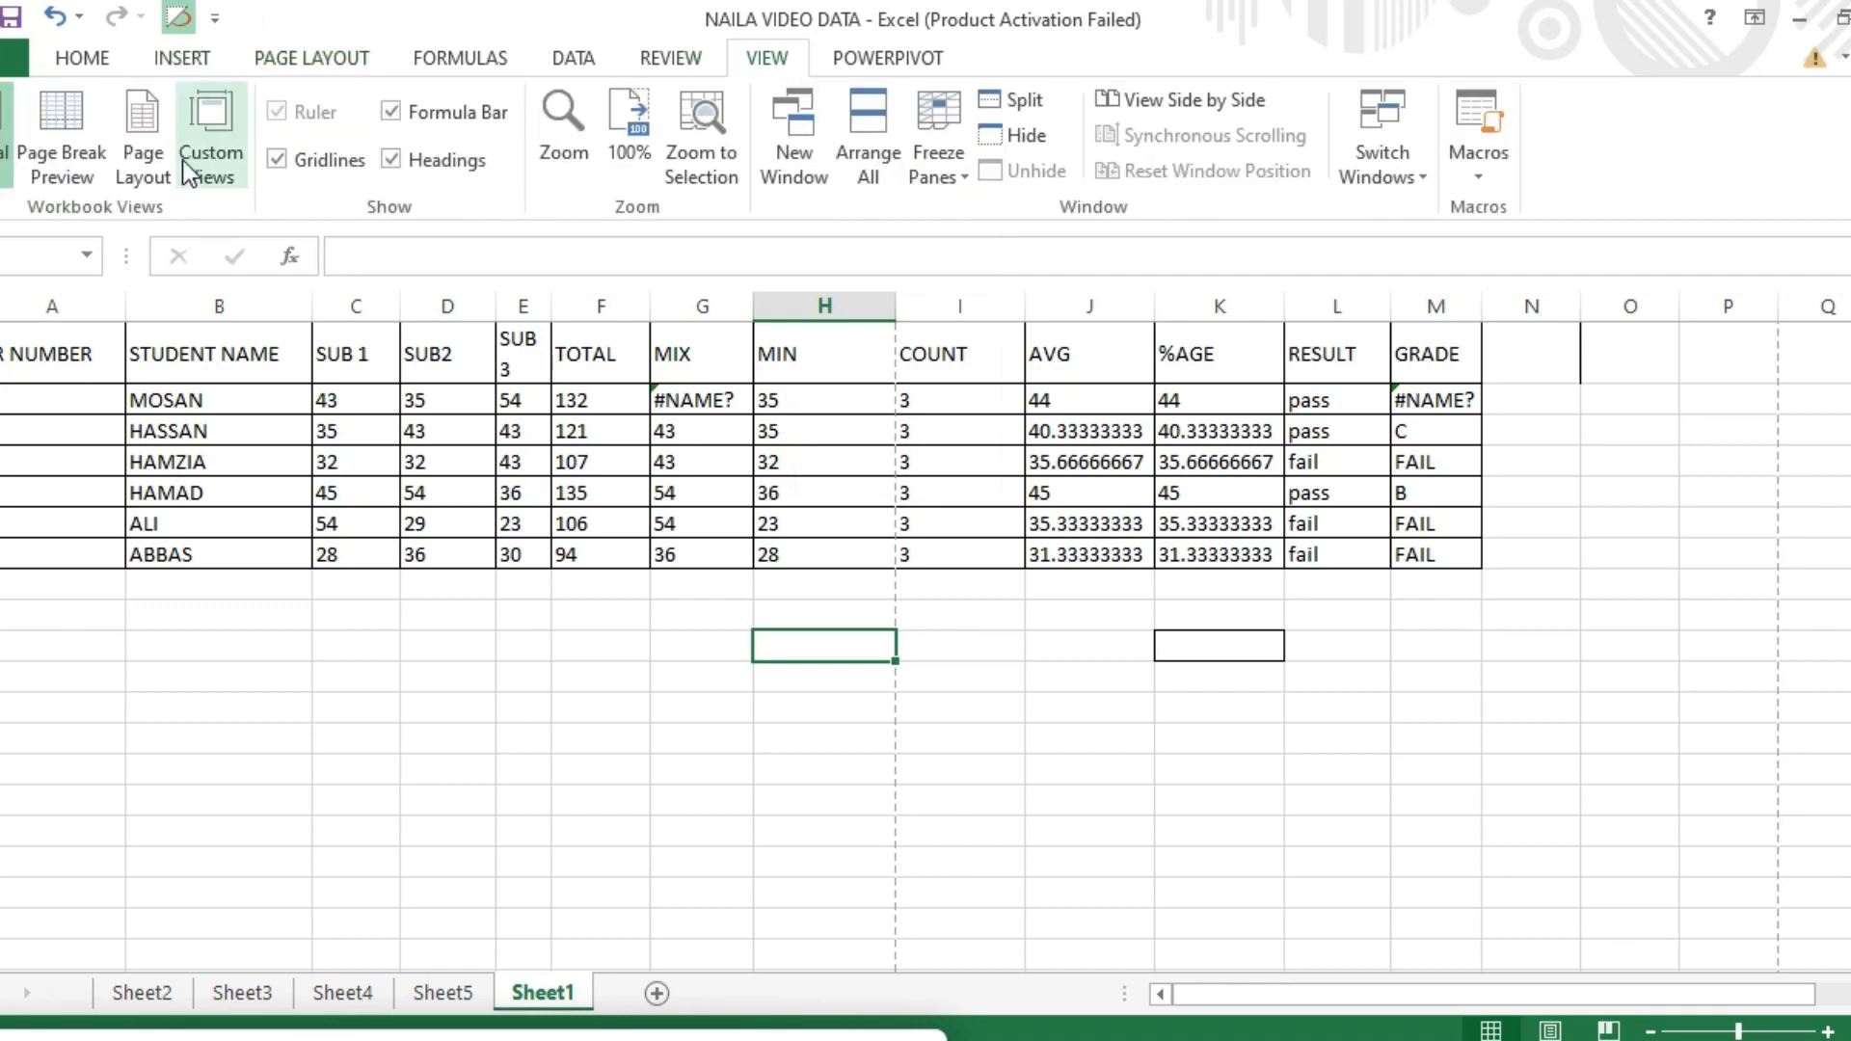
left_click(220, 155)
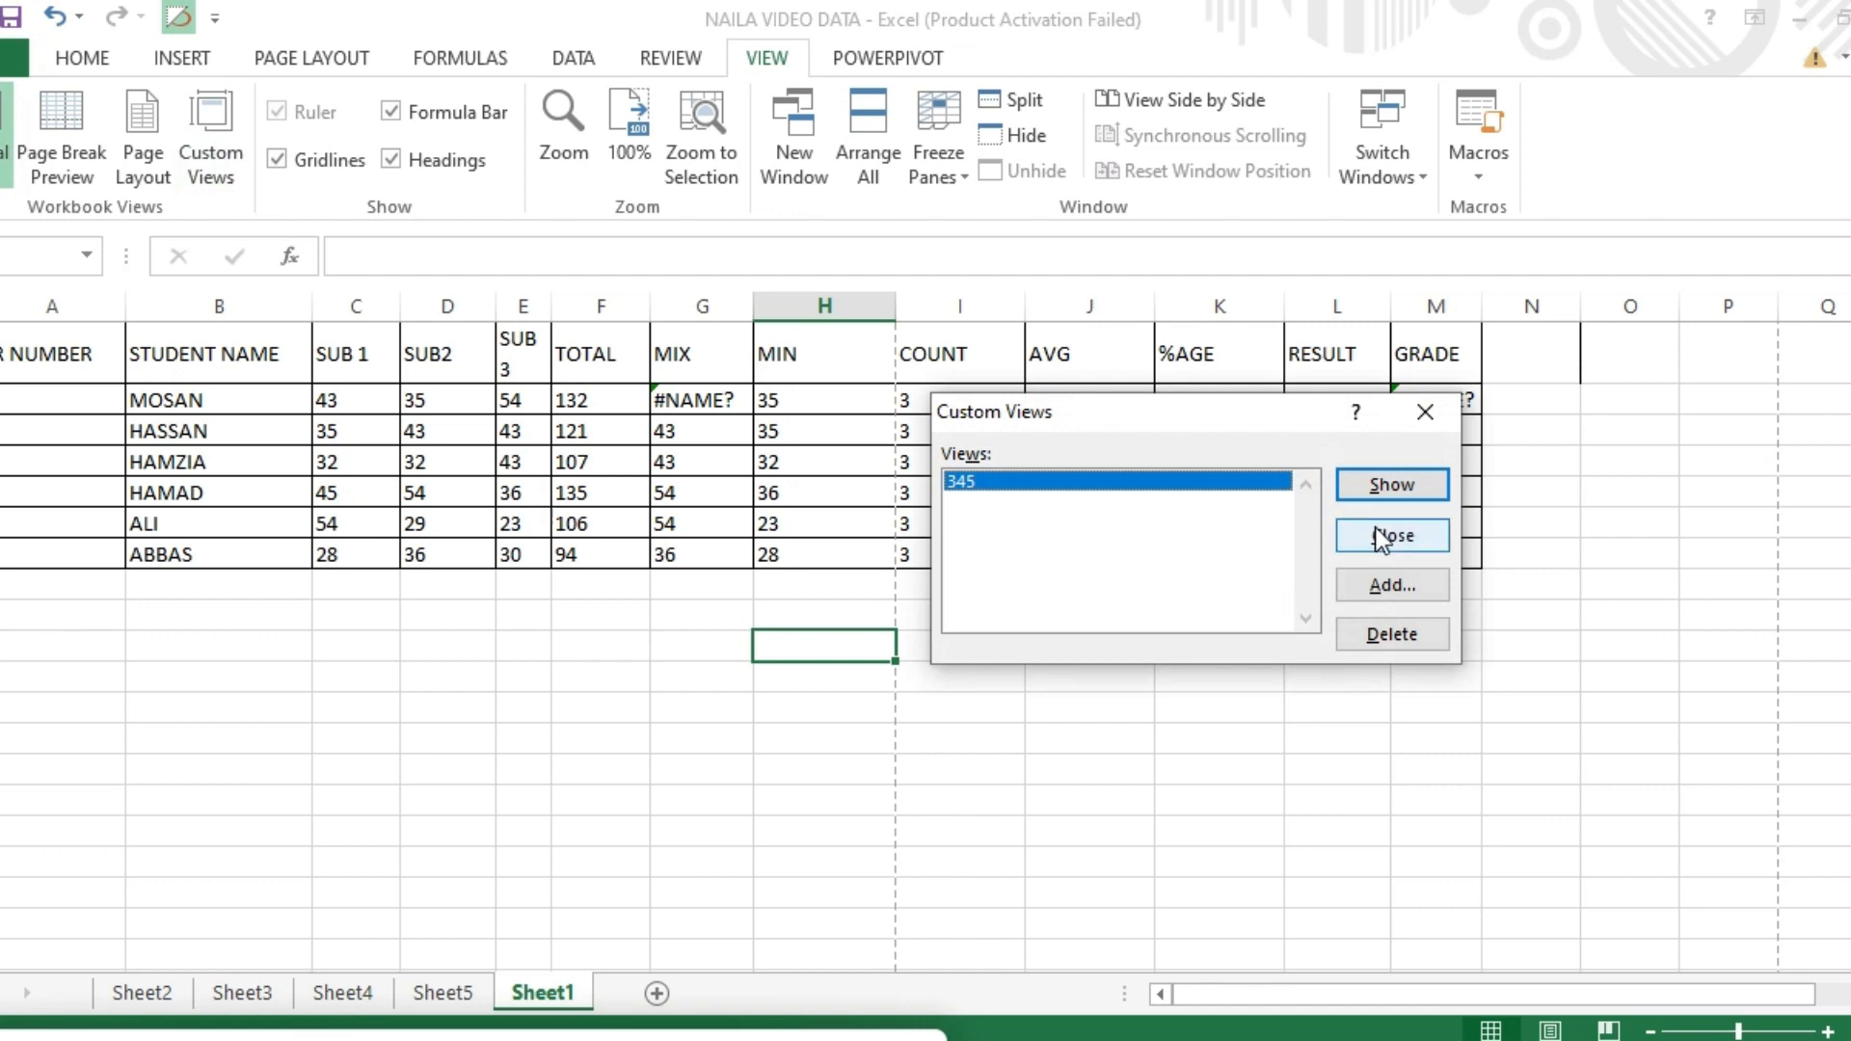
left_click(1396, 638)
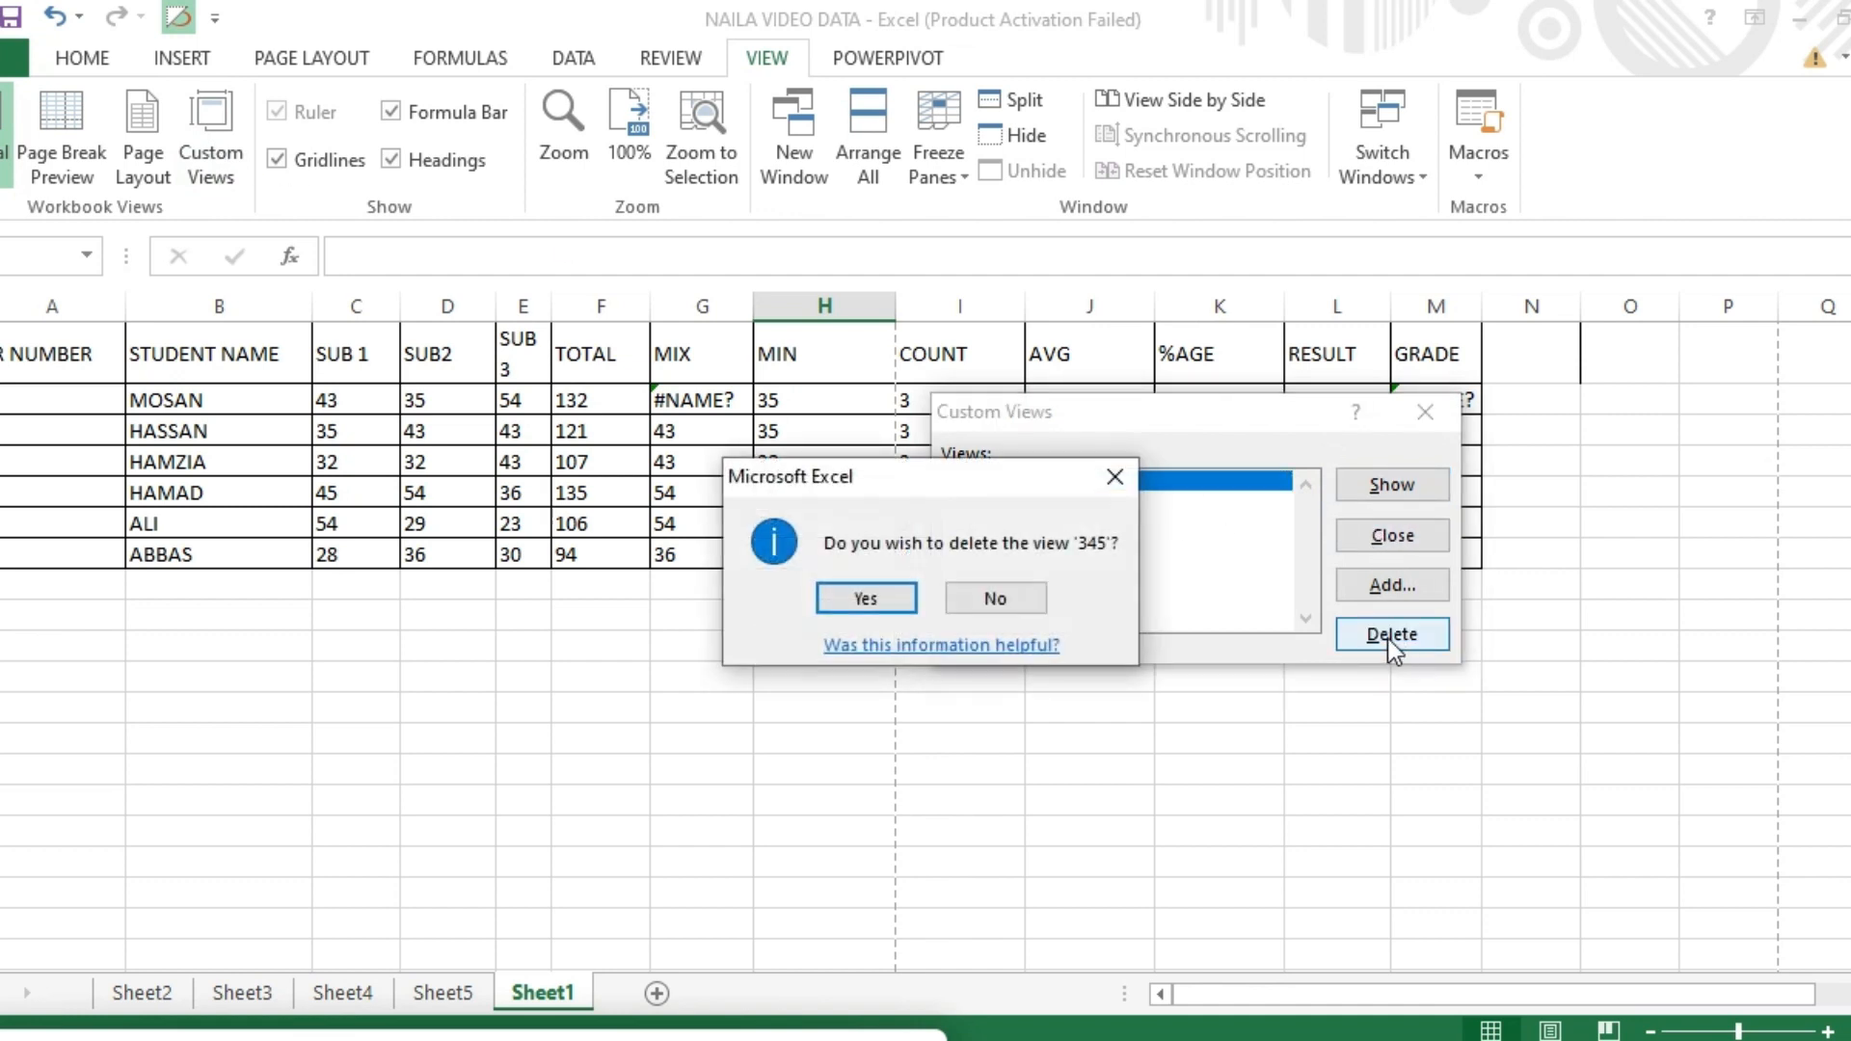
left_click(858, 602)
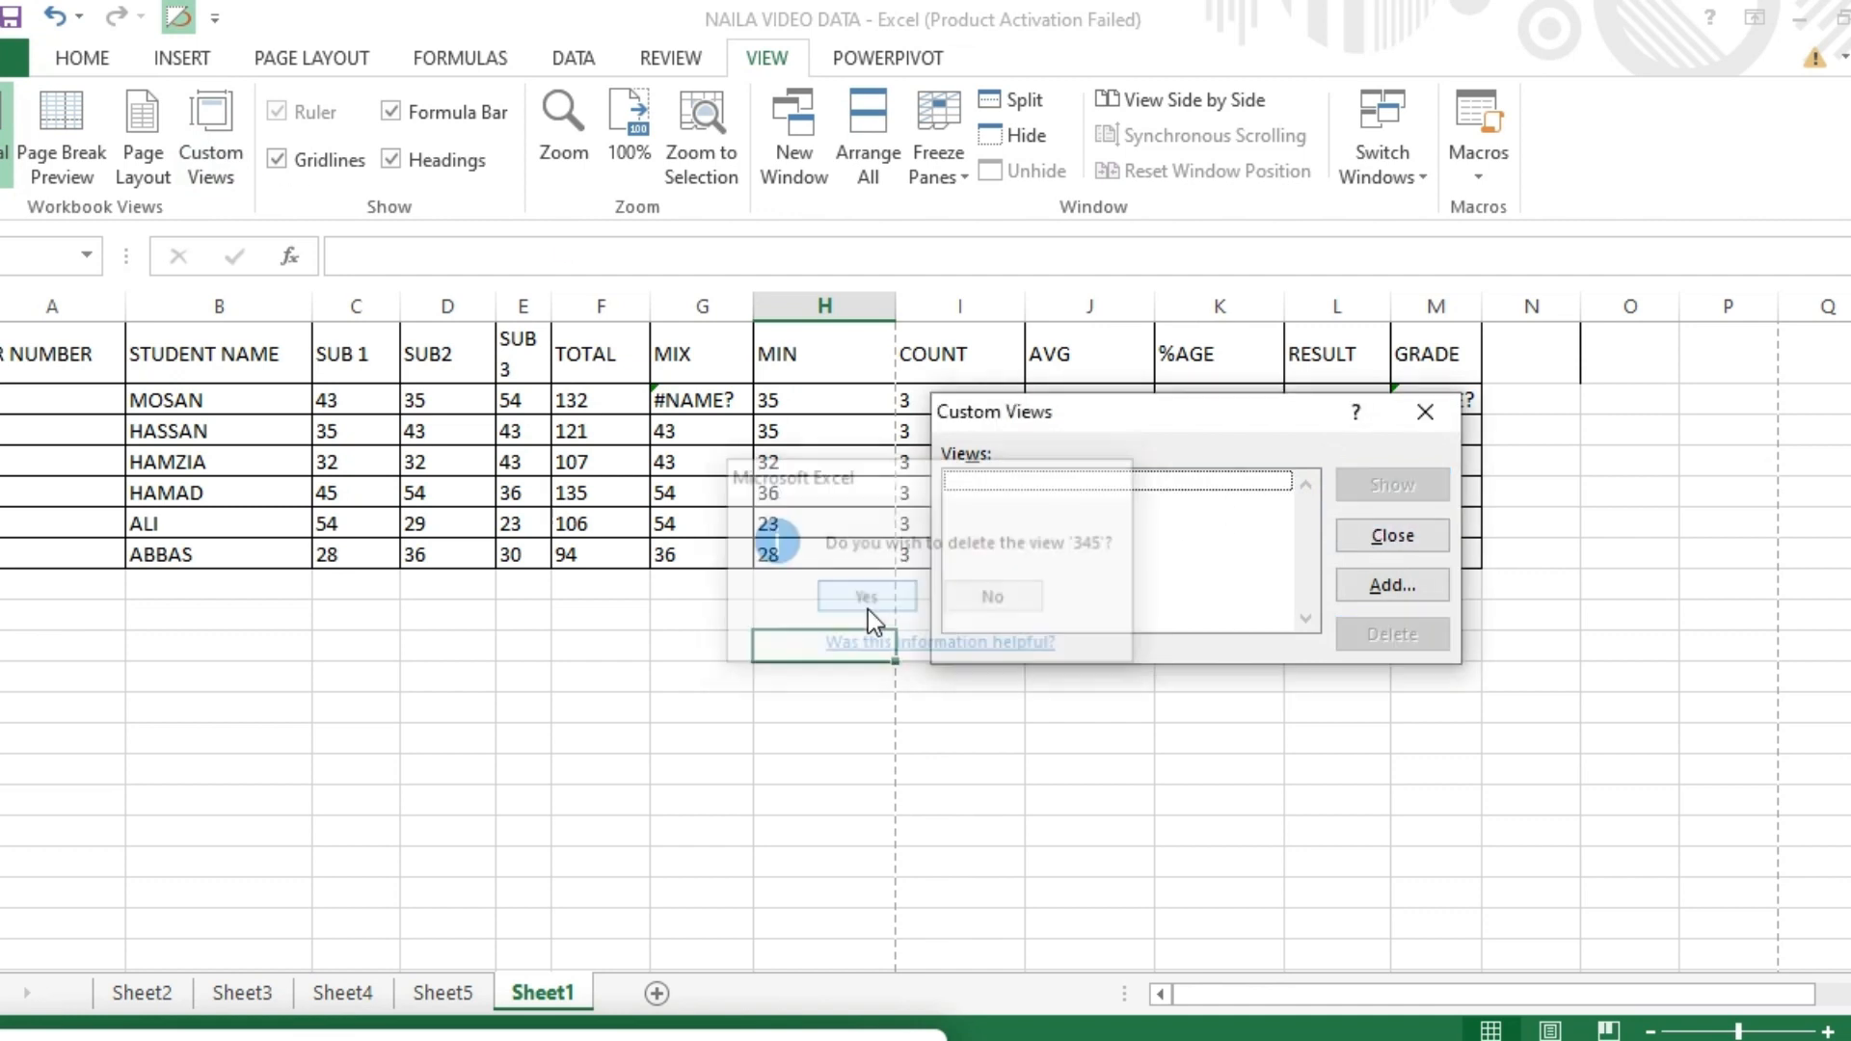
left_click(1440, 421)
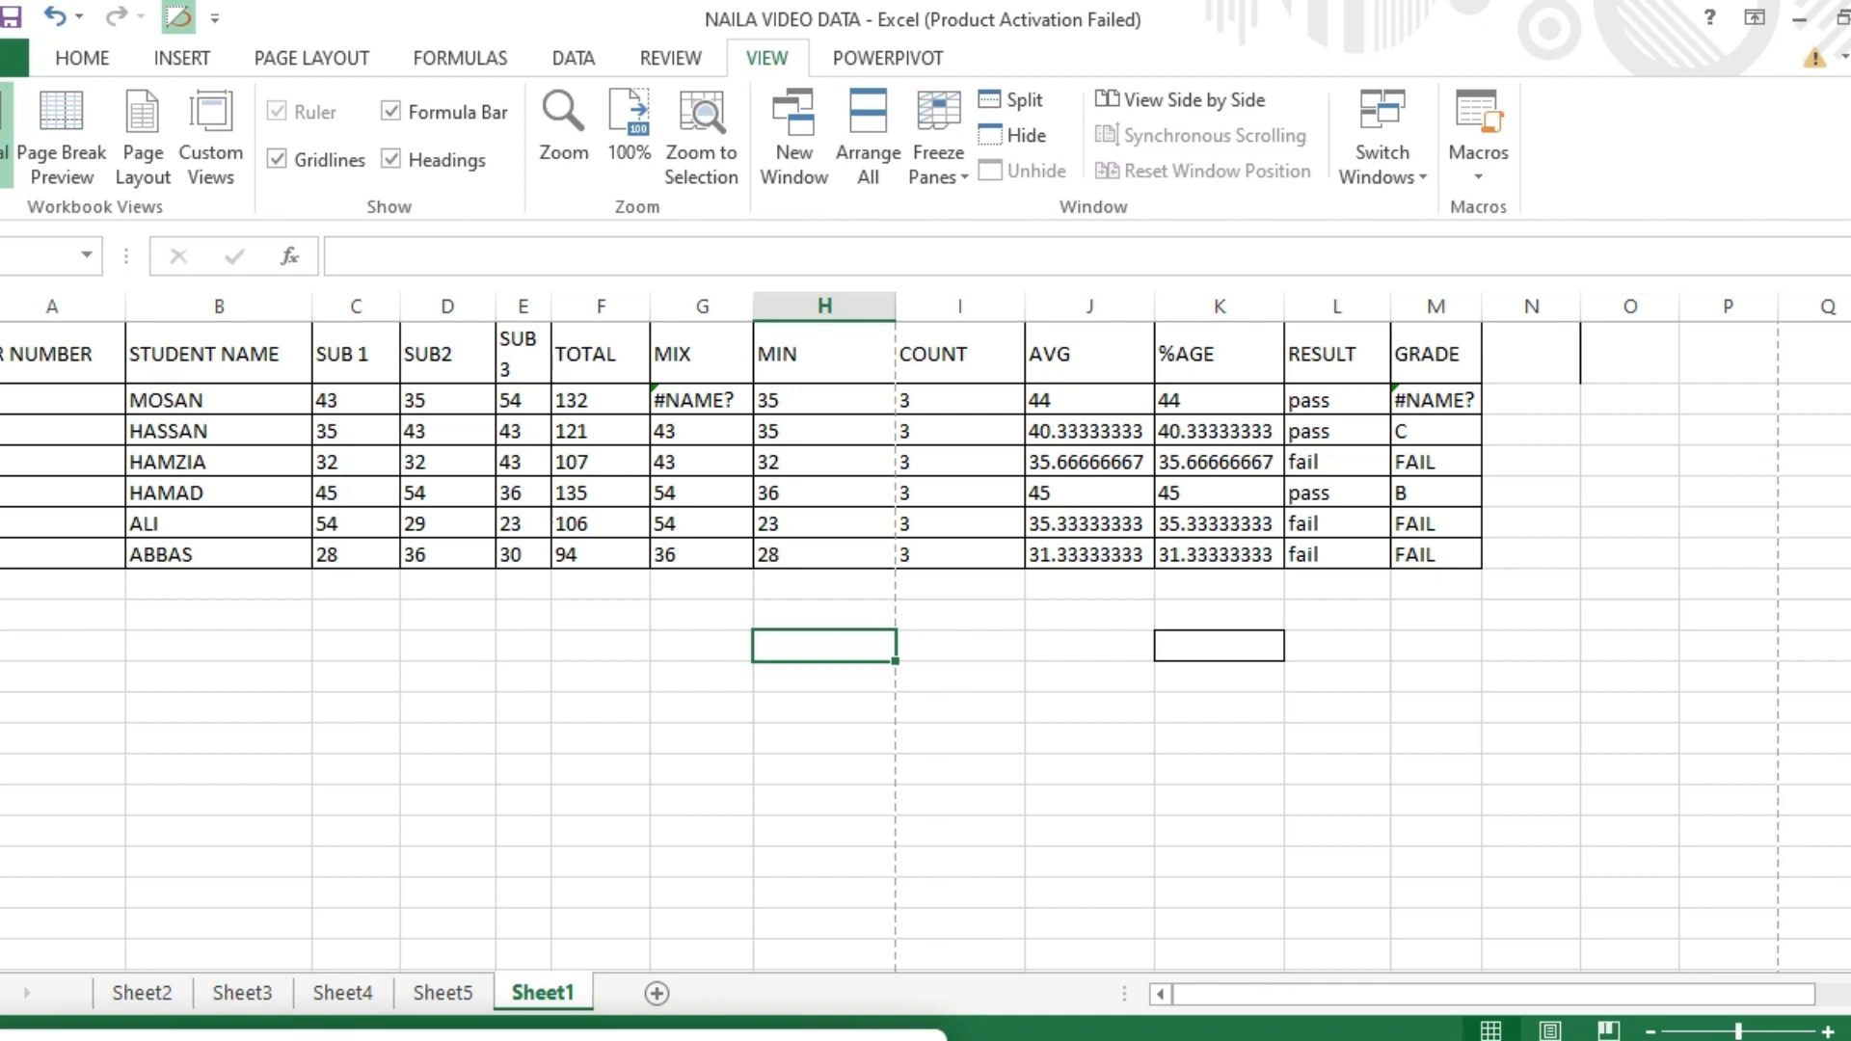
left_click(1003, 1038)
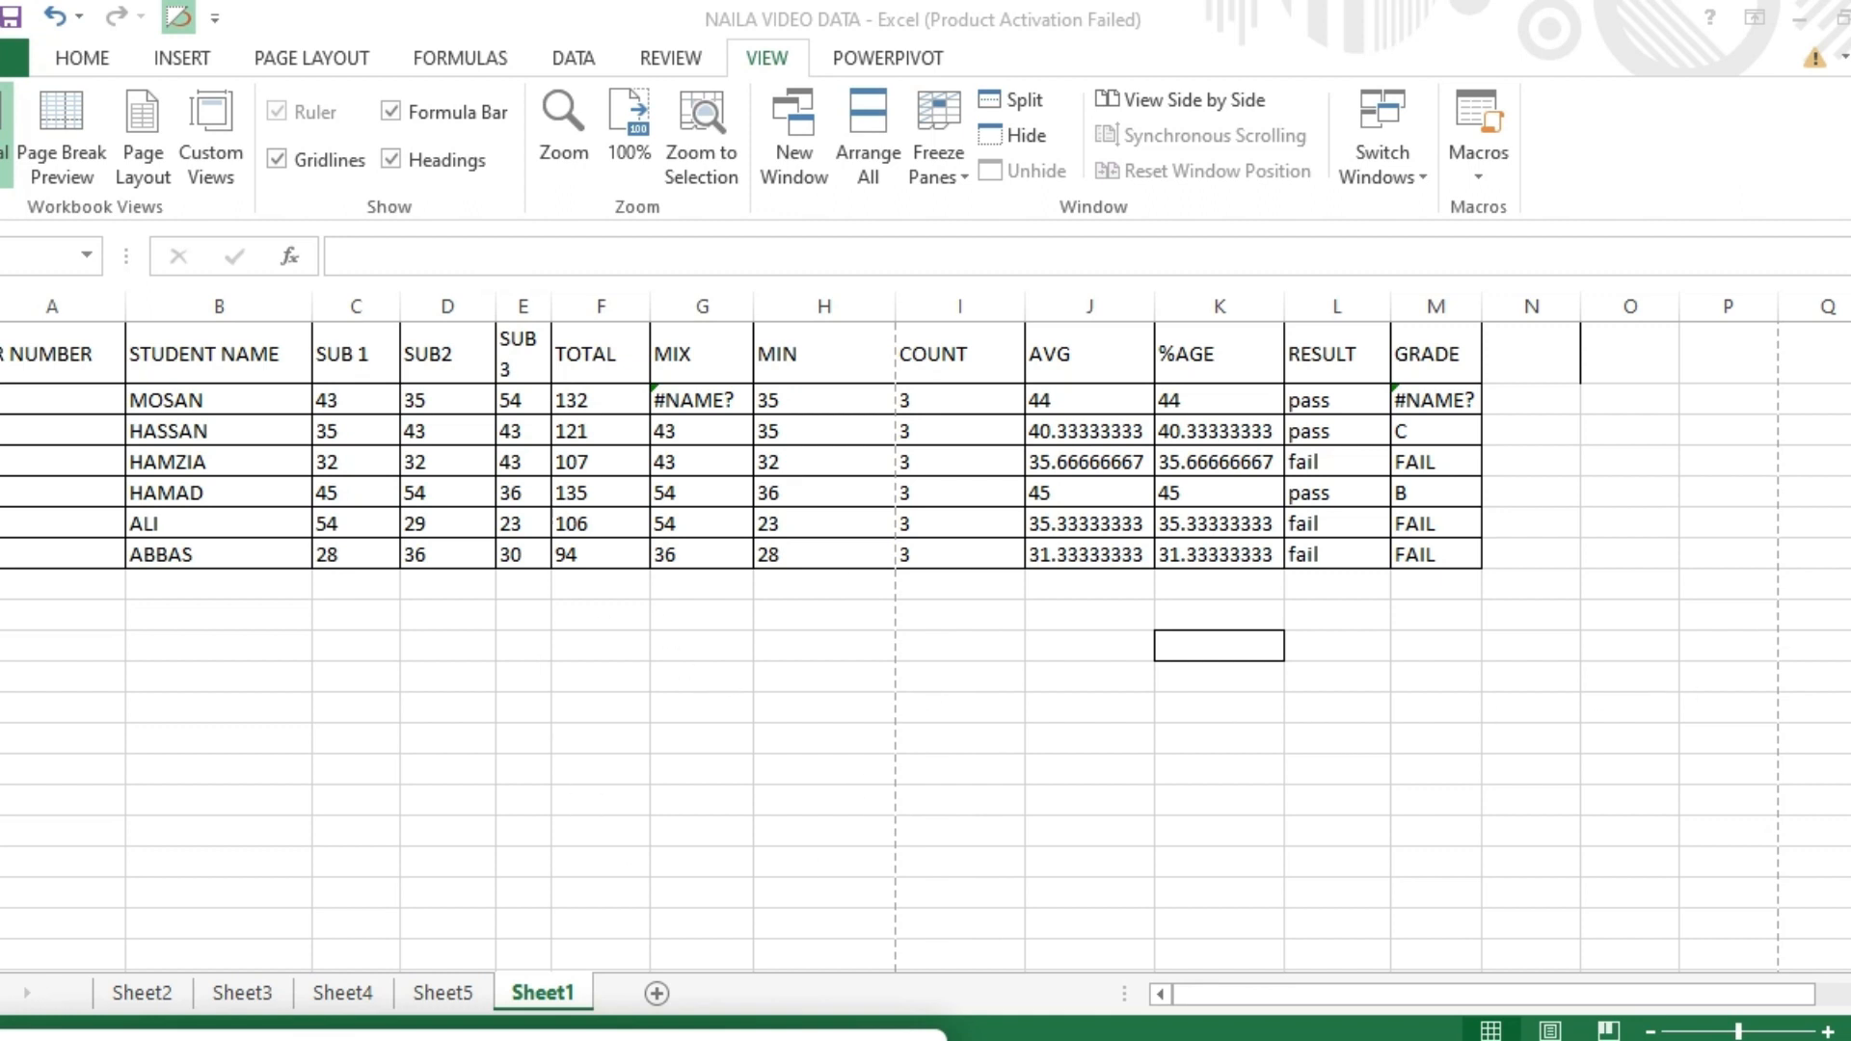
left_click(825, 645)
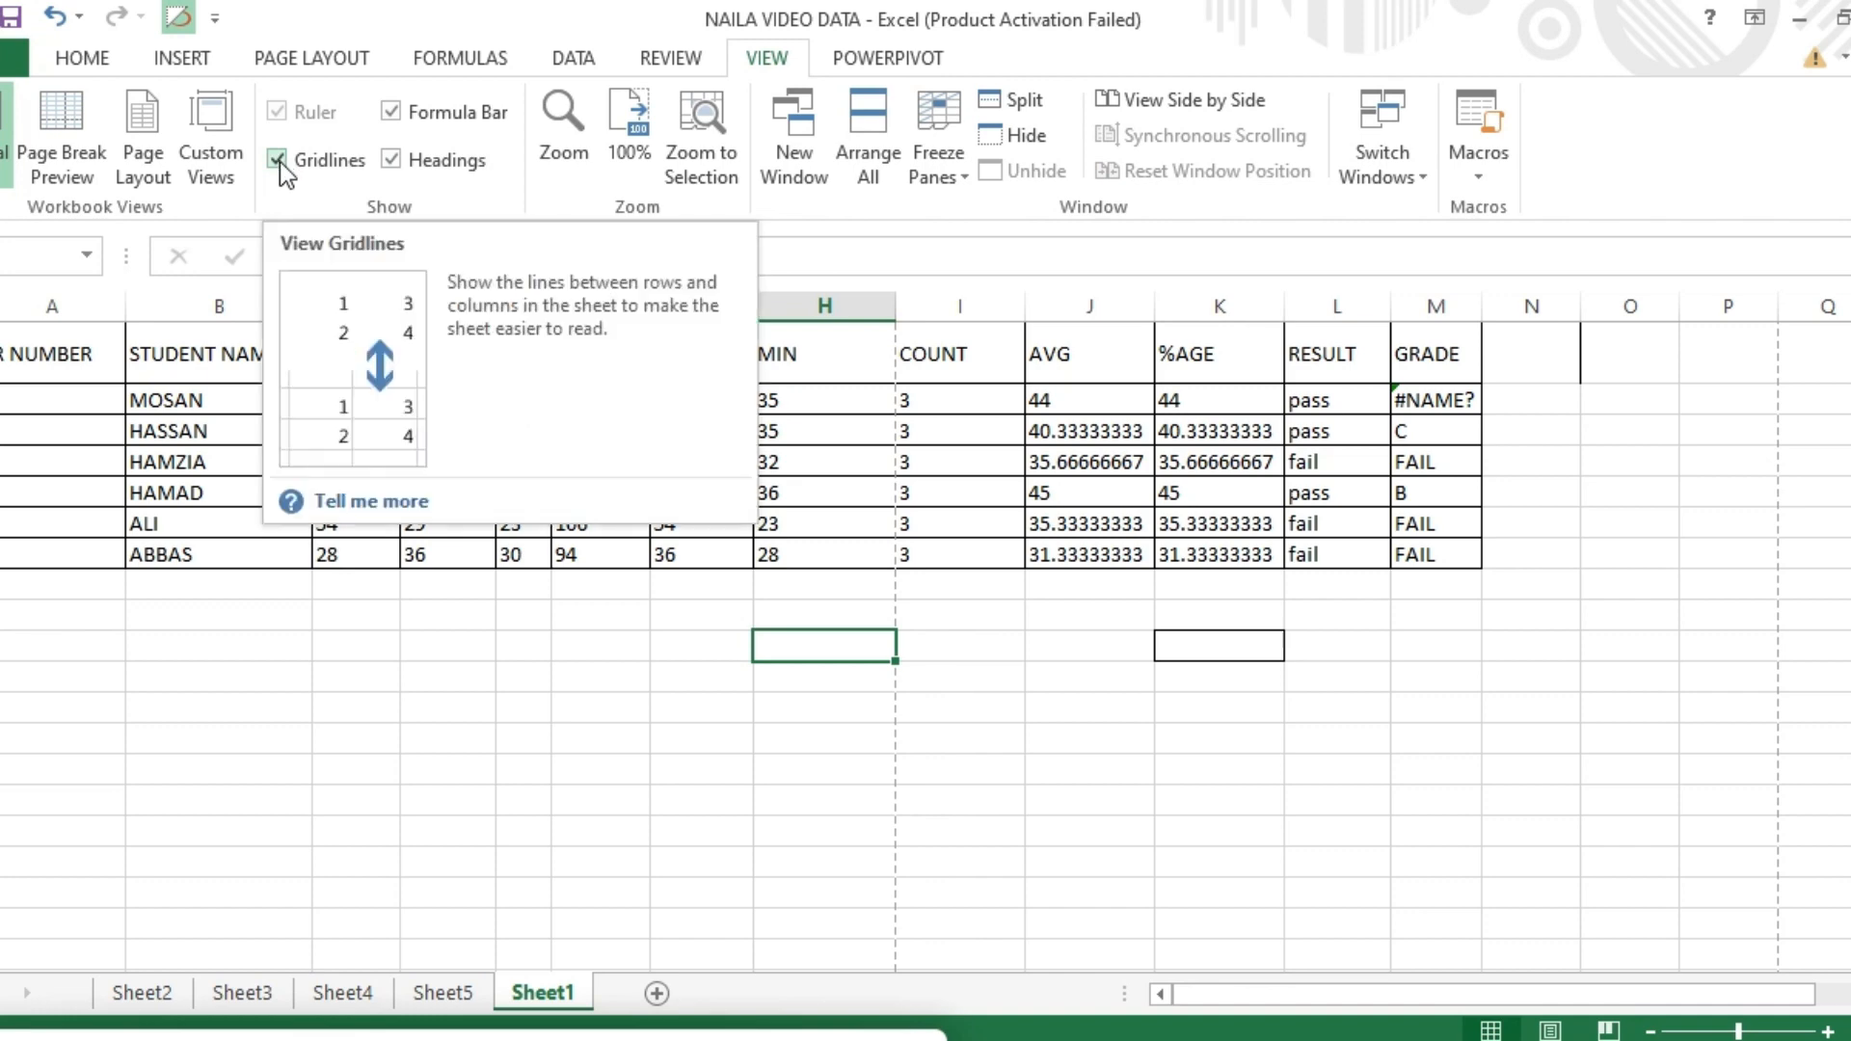
Switch to the empty Sheet3 and turn its gridlines off and on again
left_click(260, 993)
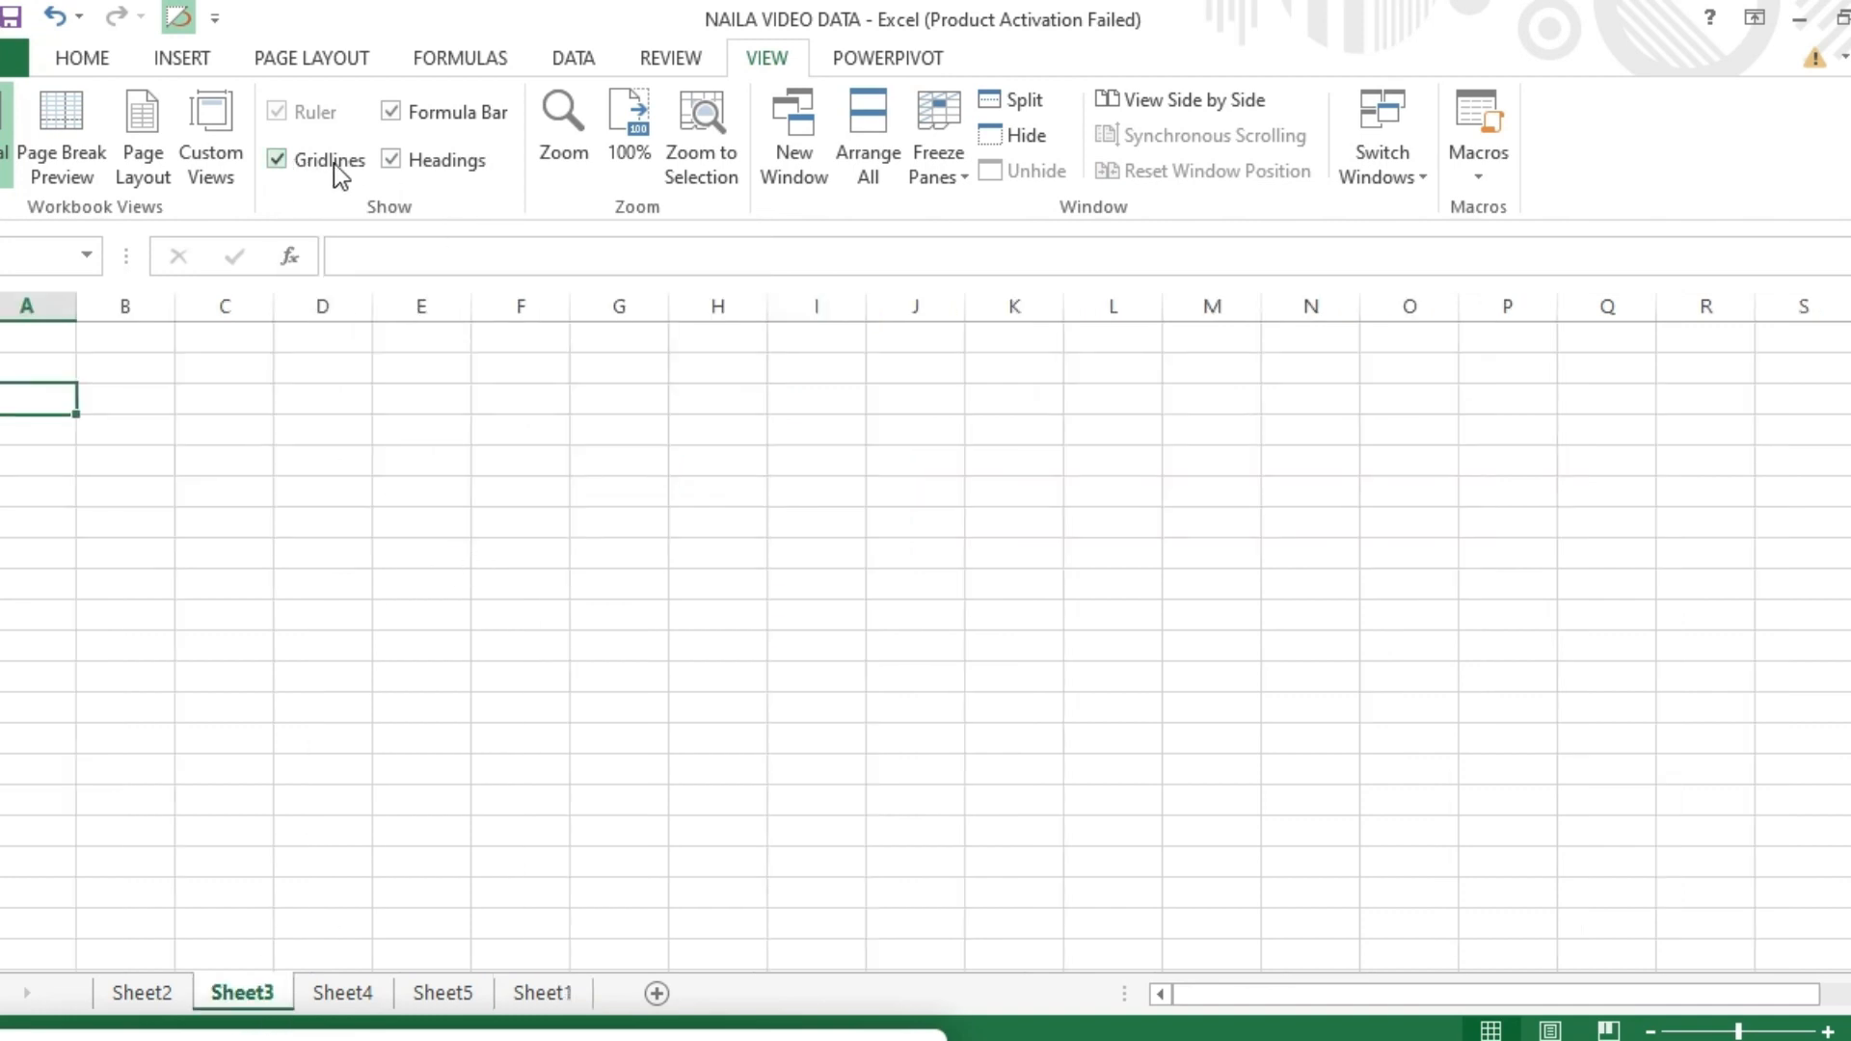
left_click(277, 160)
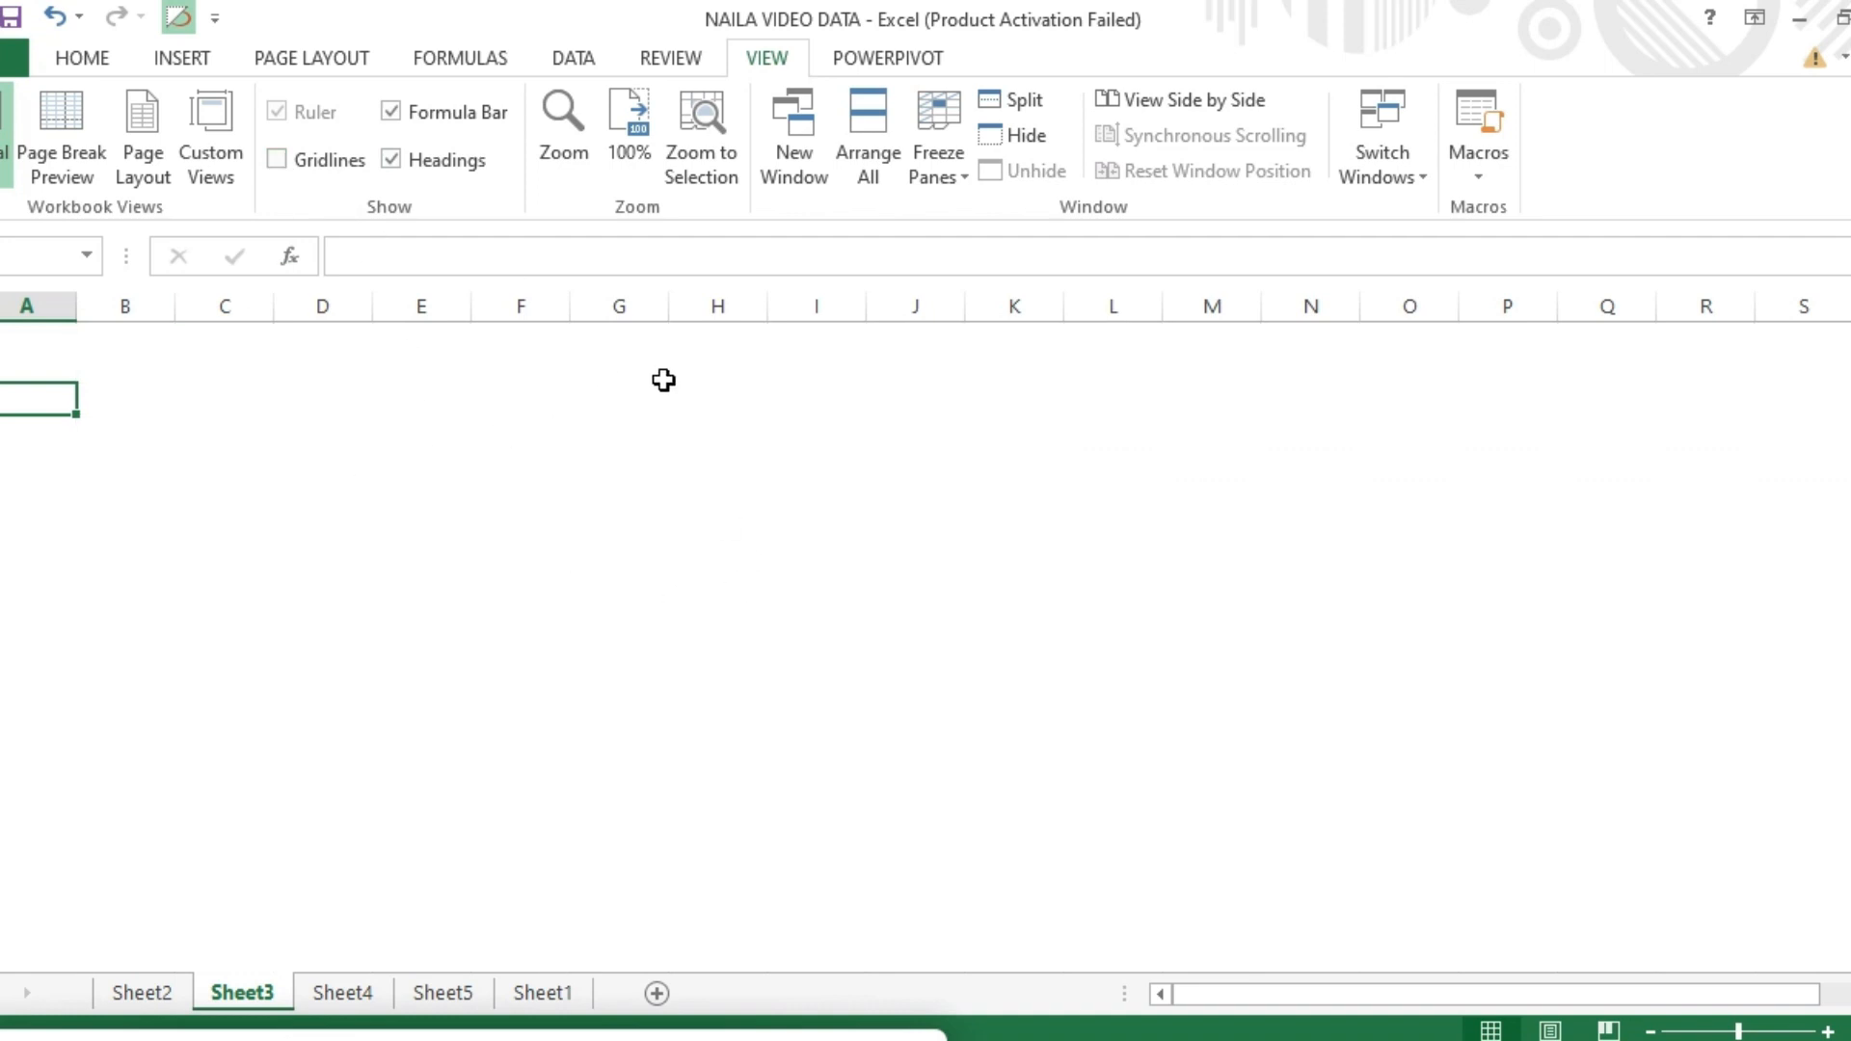
left_click(282, 158)
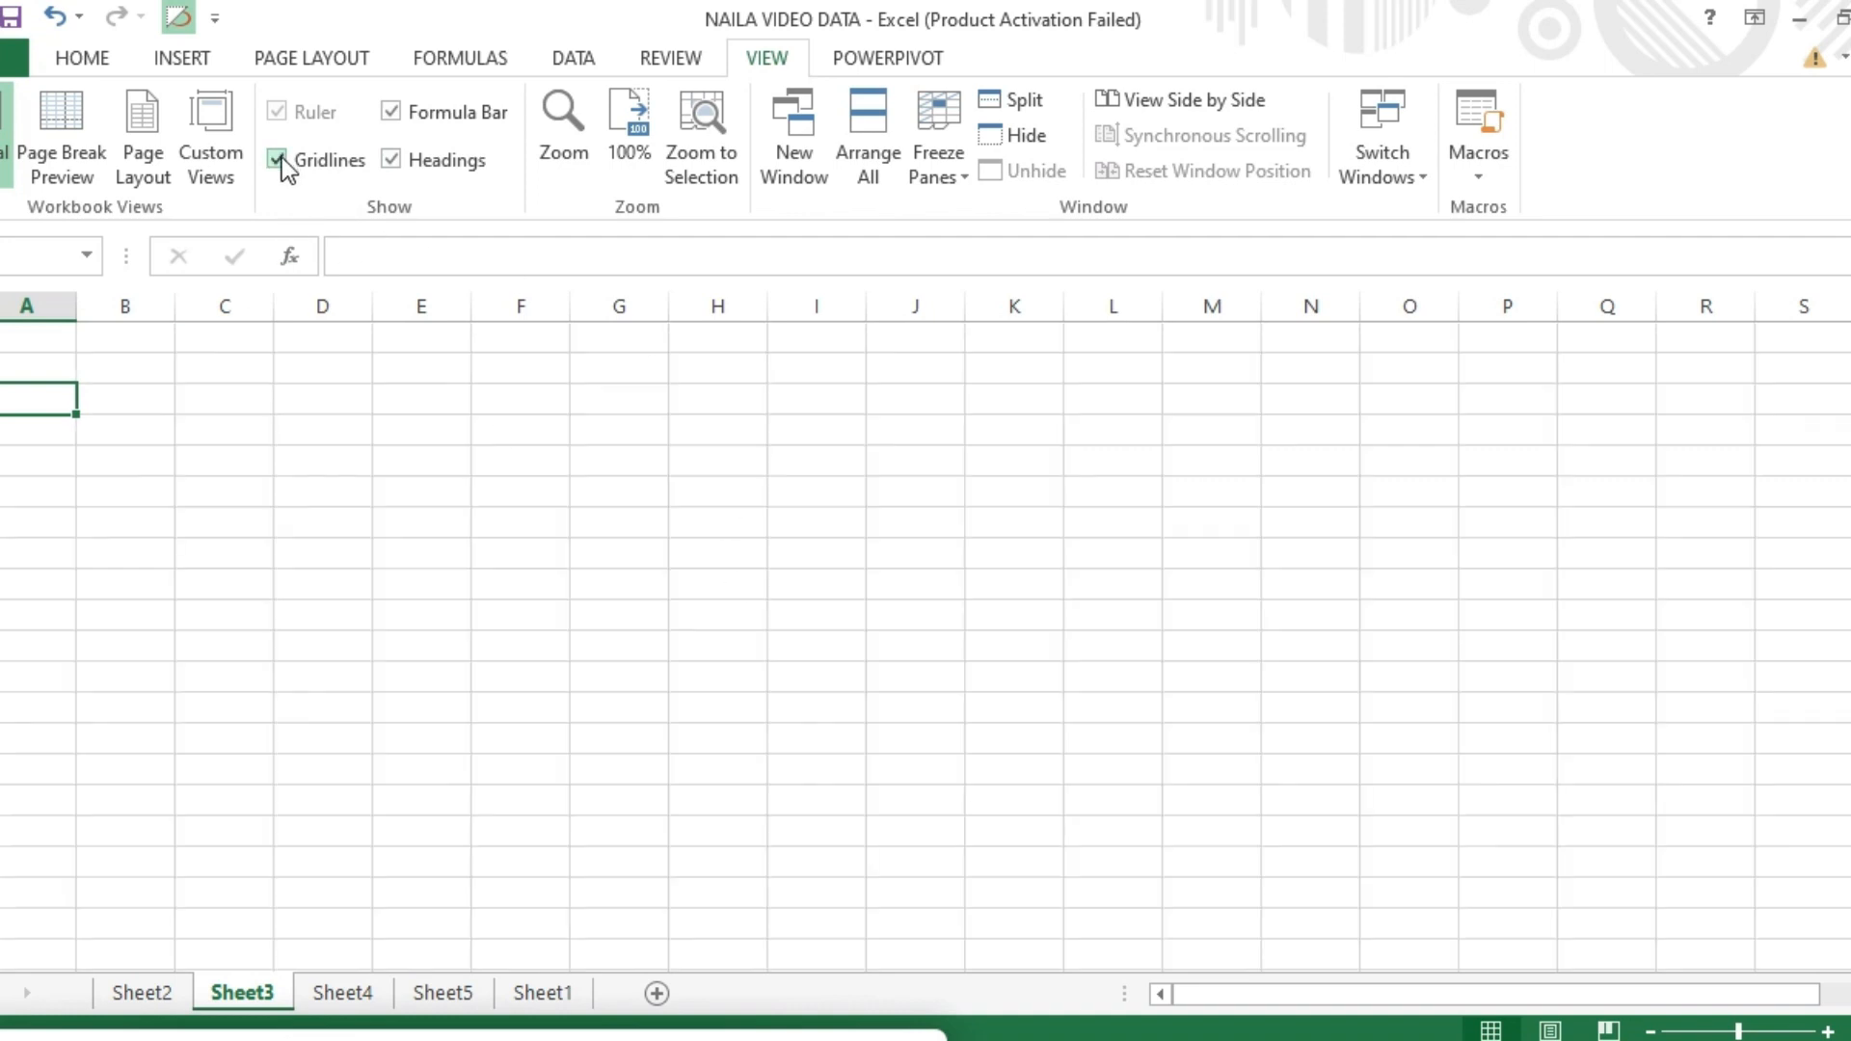
Hide and redisplay the row and column headings on Sheet3, and turn the formula bar off and on twice
left_click(391, 160)
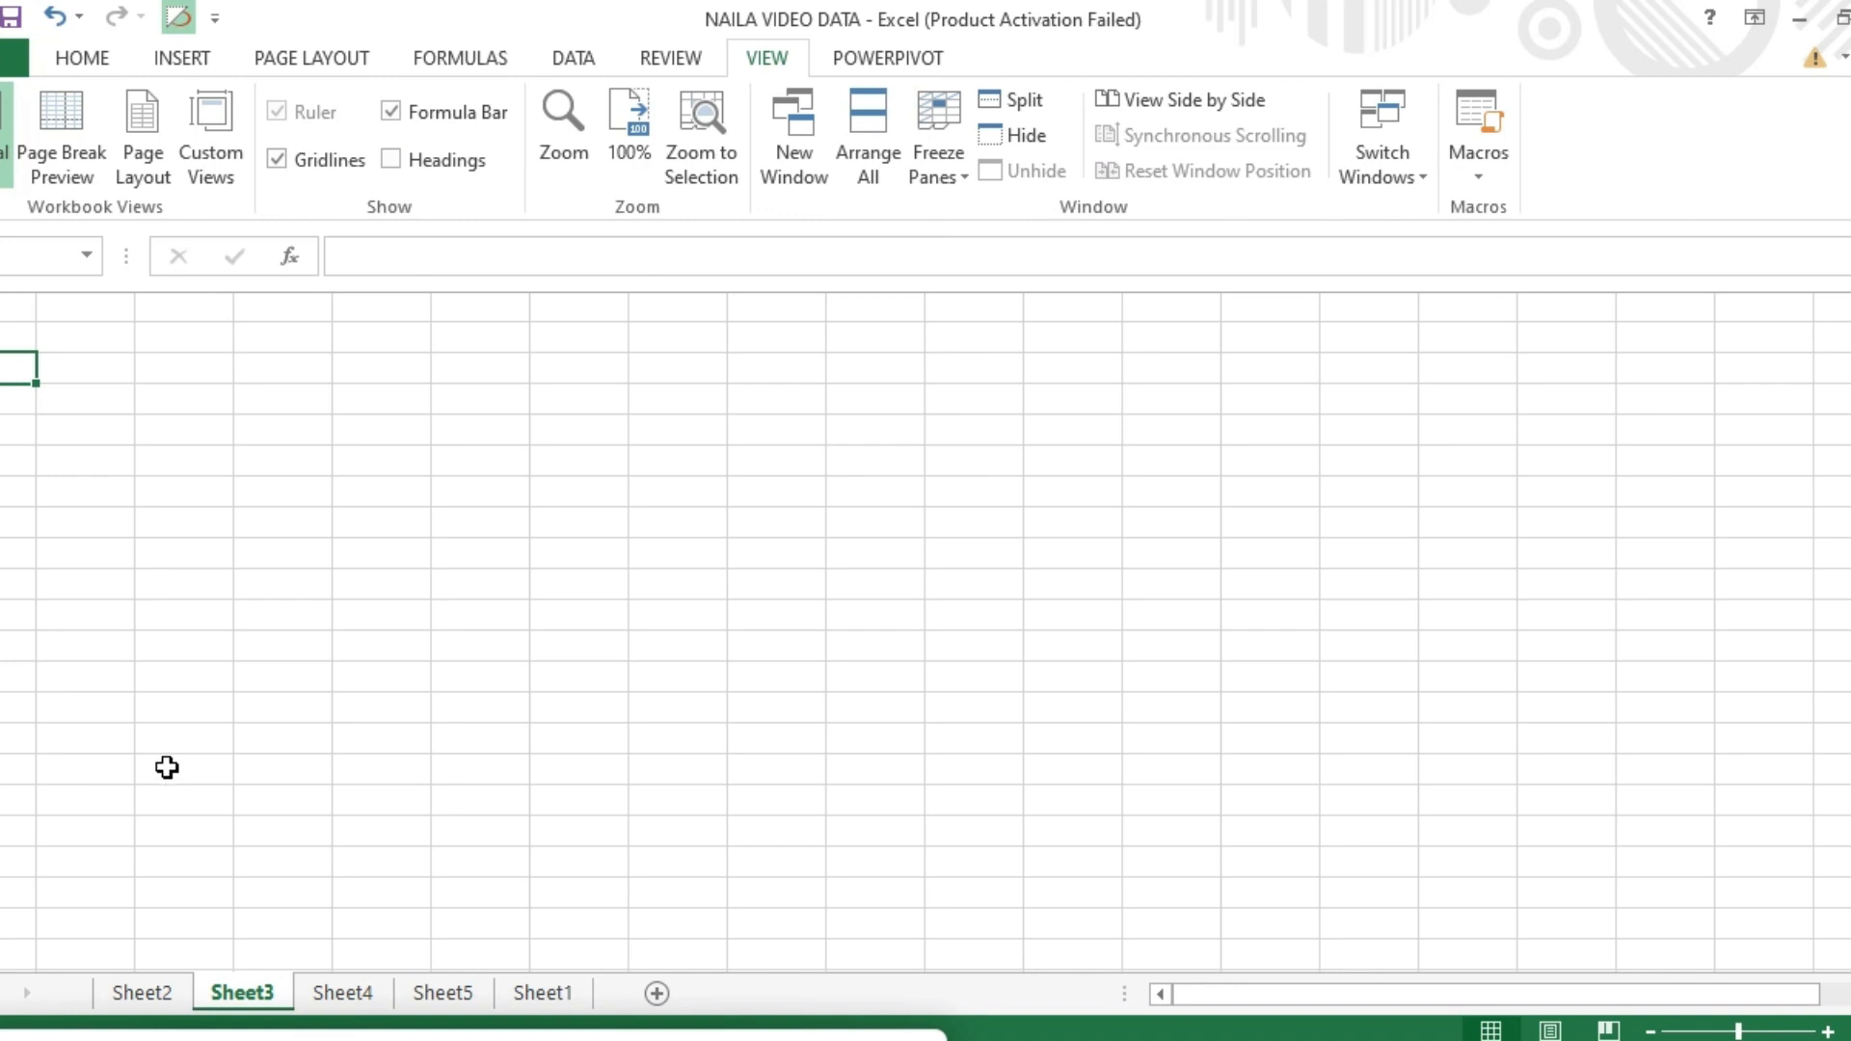
left_click(391, 162)
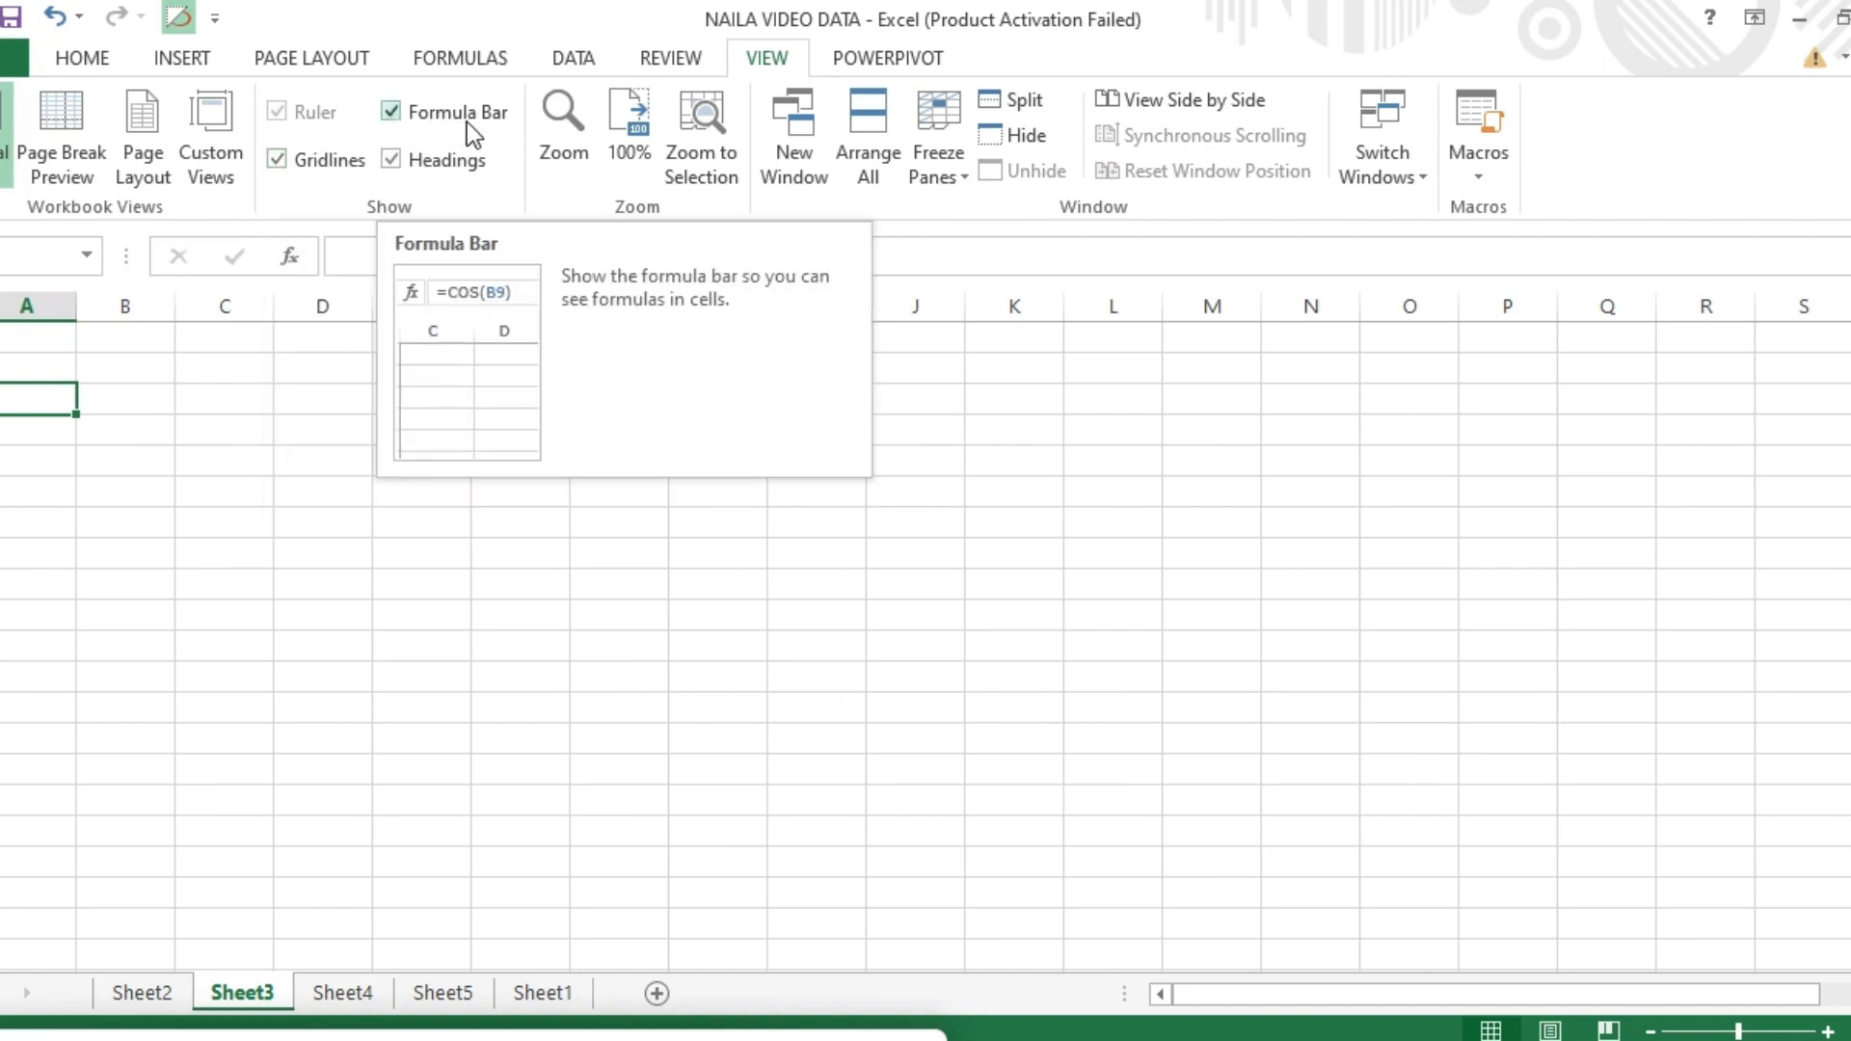
left_click(419, 117)
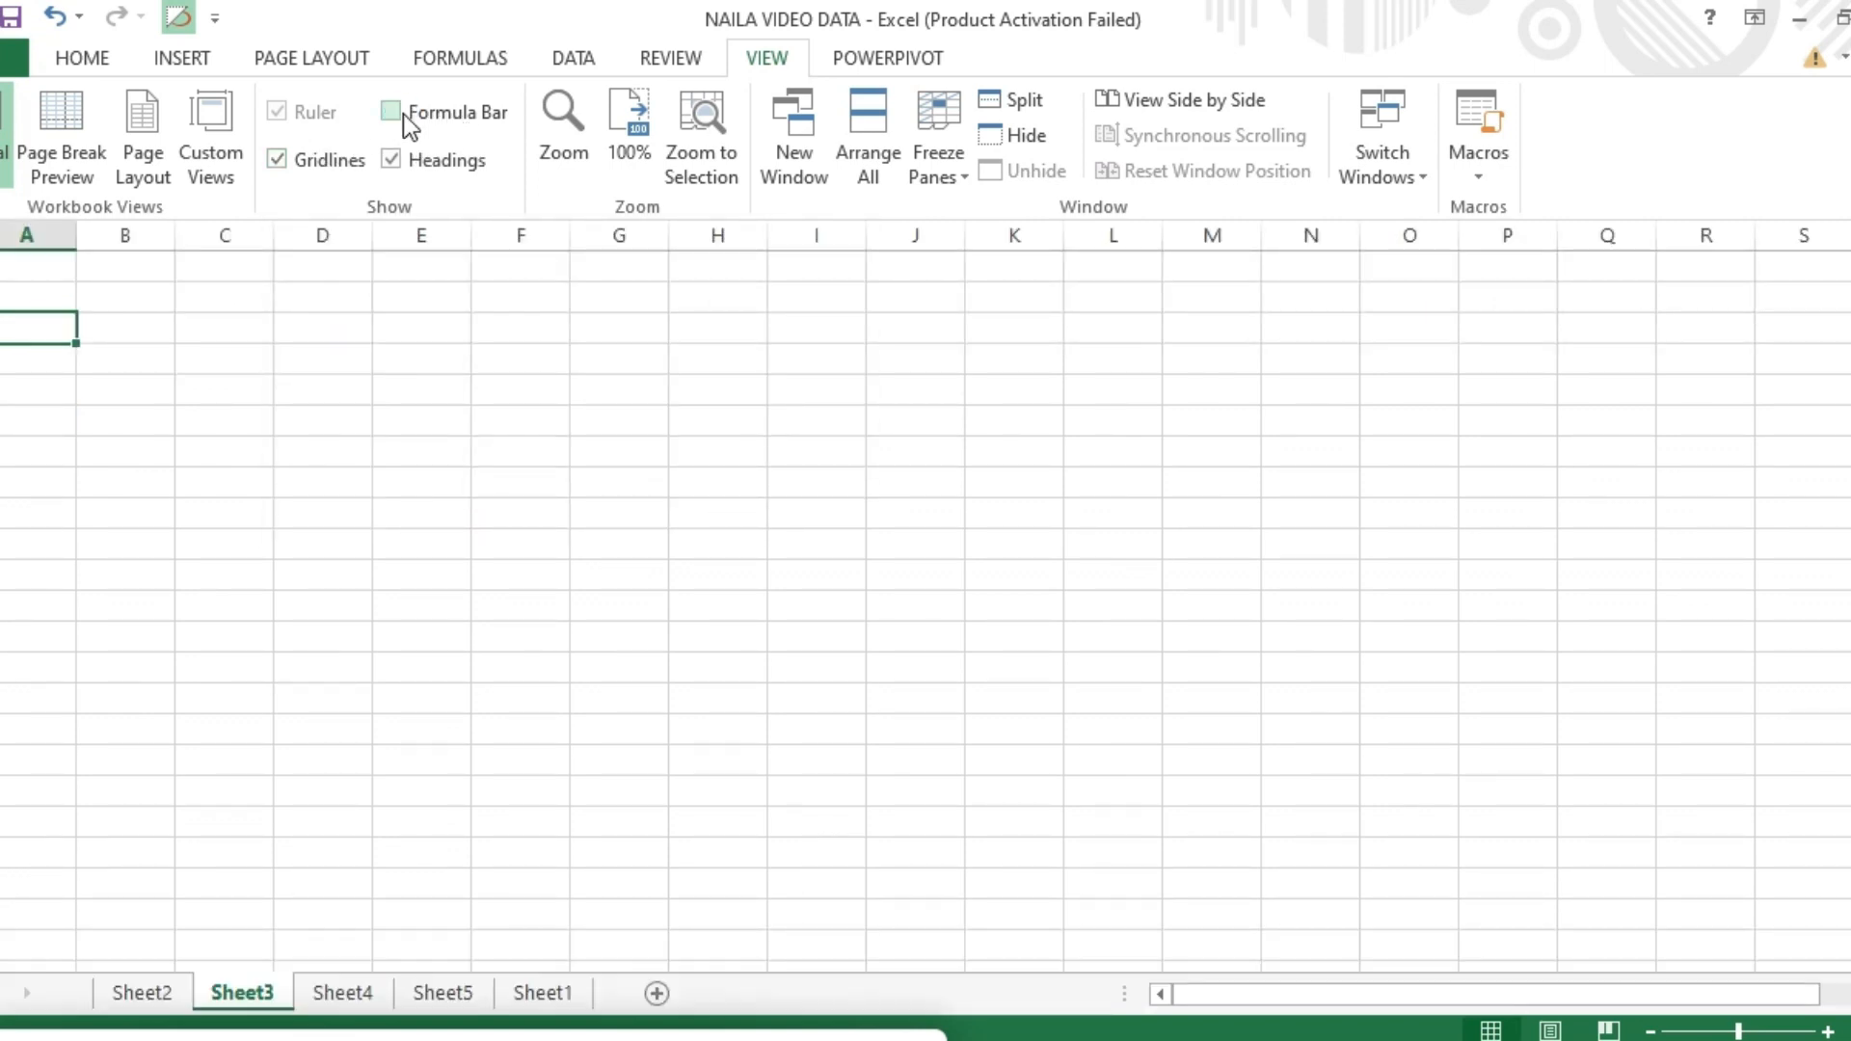
left_click(390, 112)
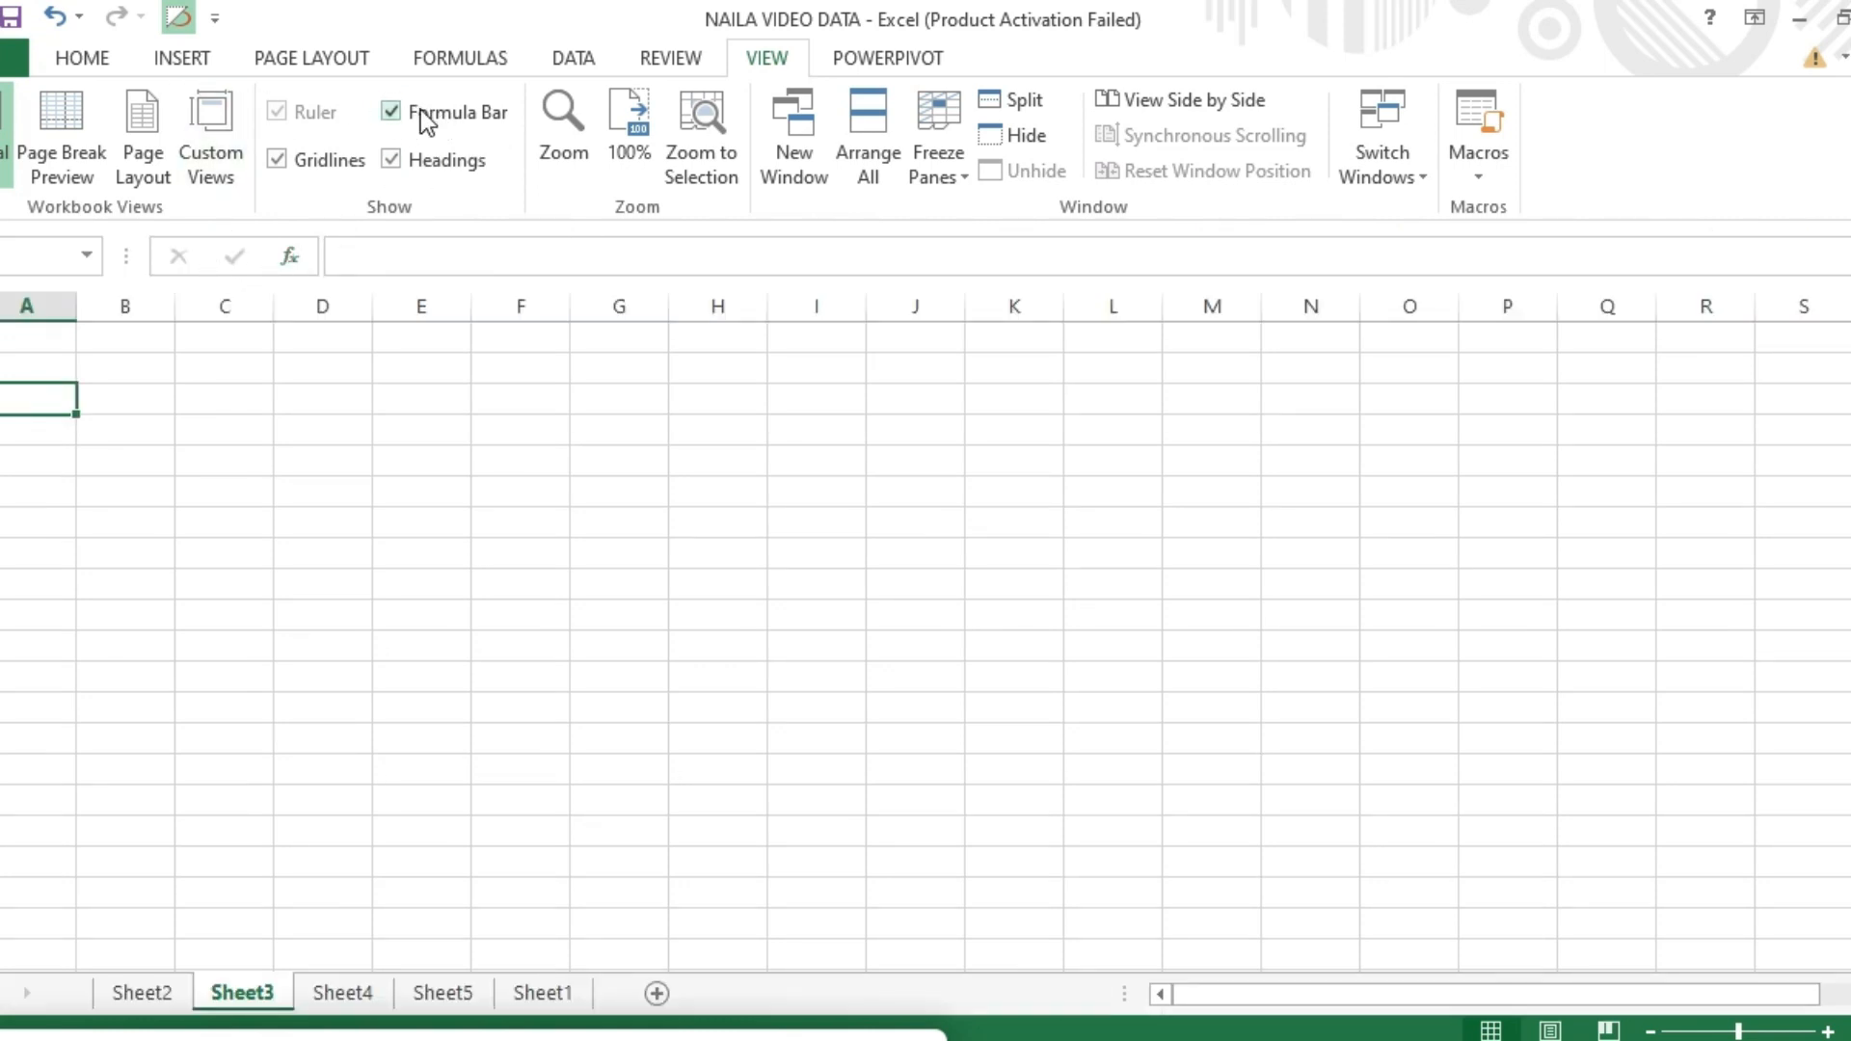
left_click(391, 112)
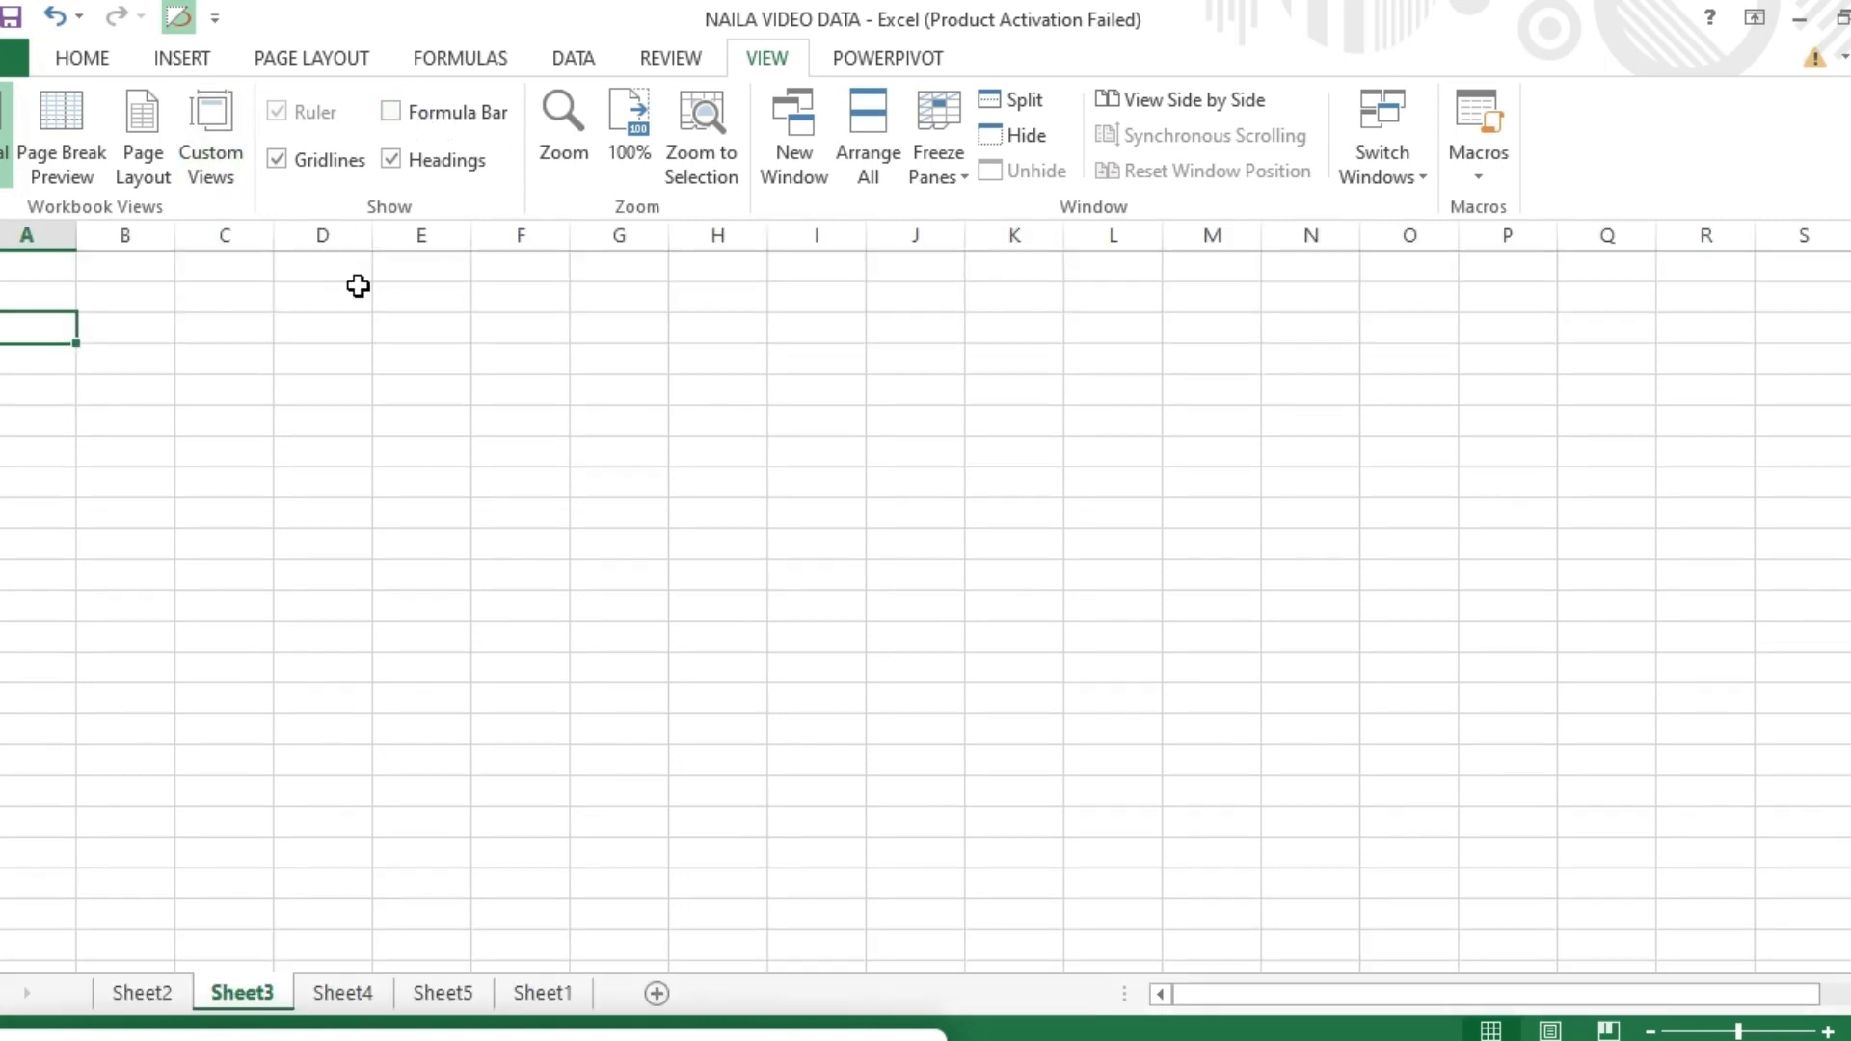
left_click(391, 112)
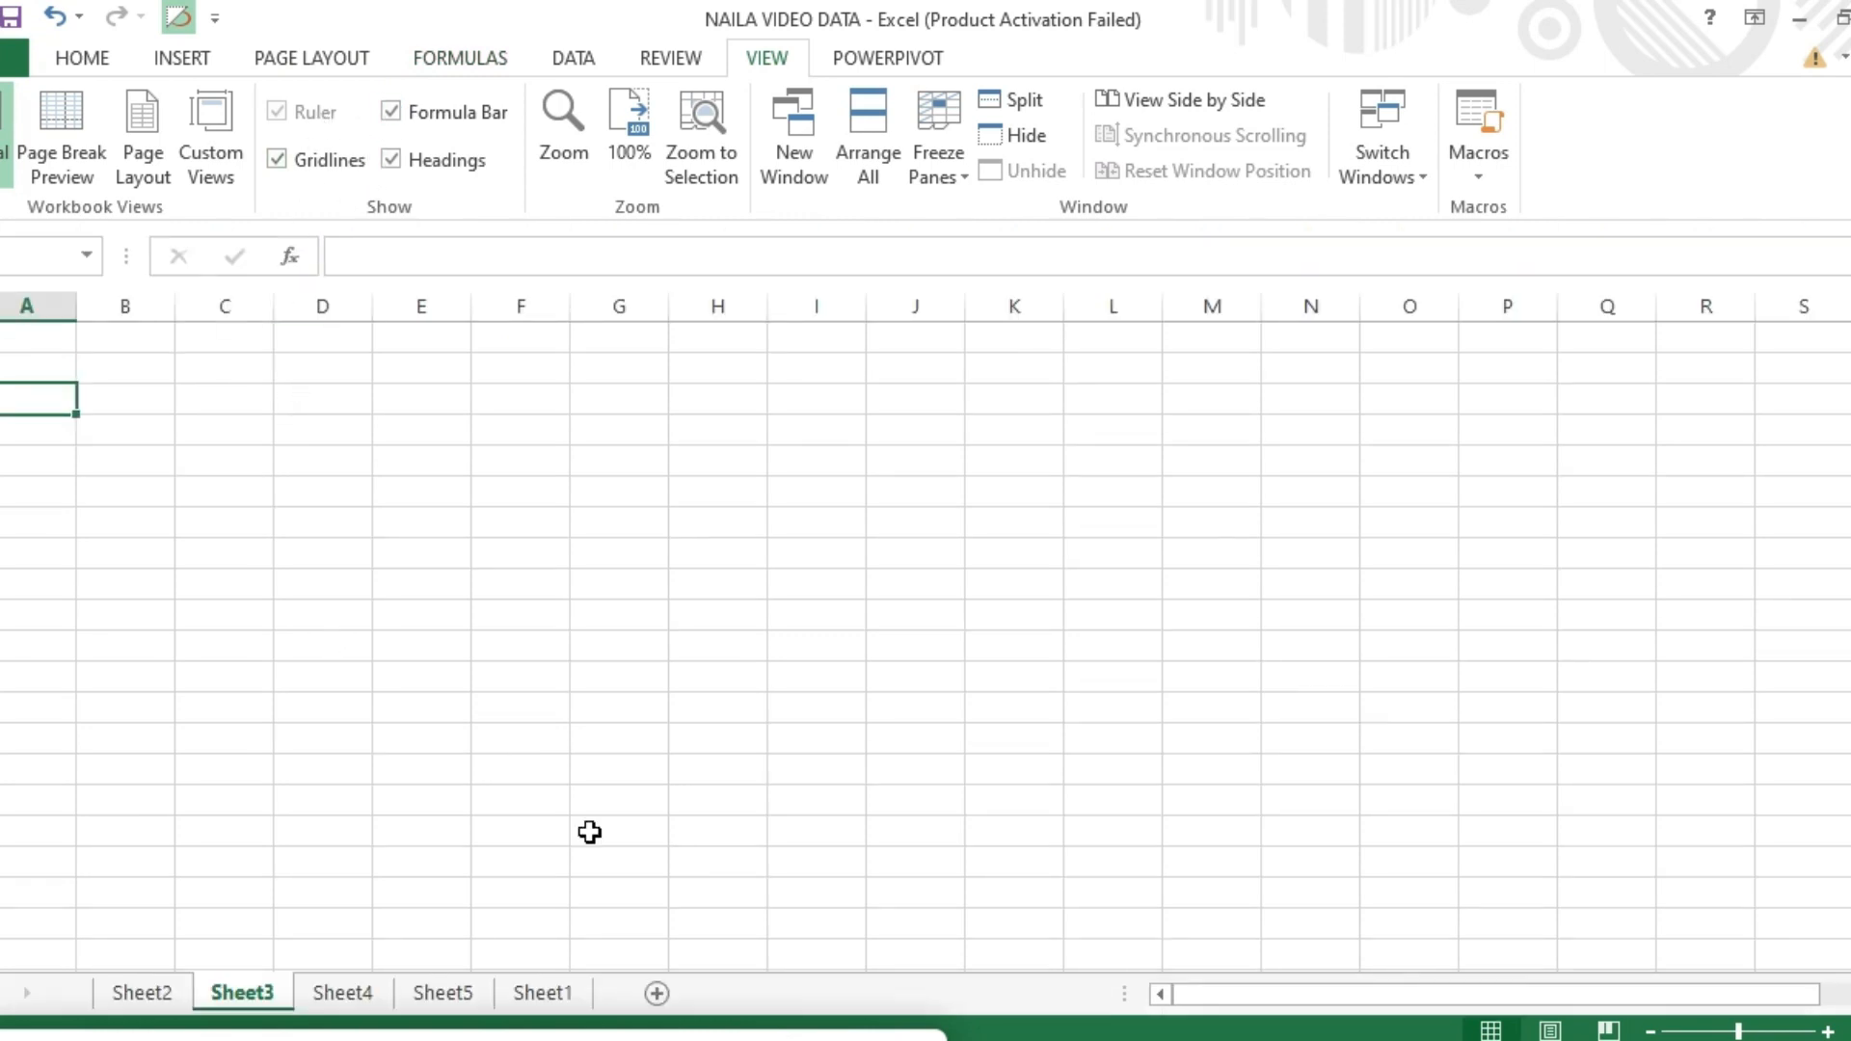
Hide and redisplay the ruler of Sheet3 in Page Layout view, and return the sheet to Normal view
left_click(918, 1036)
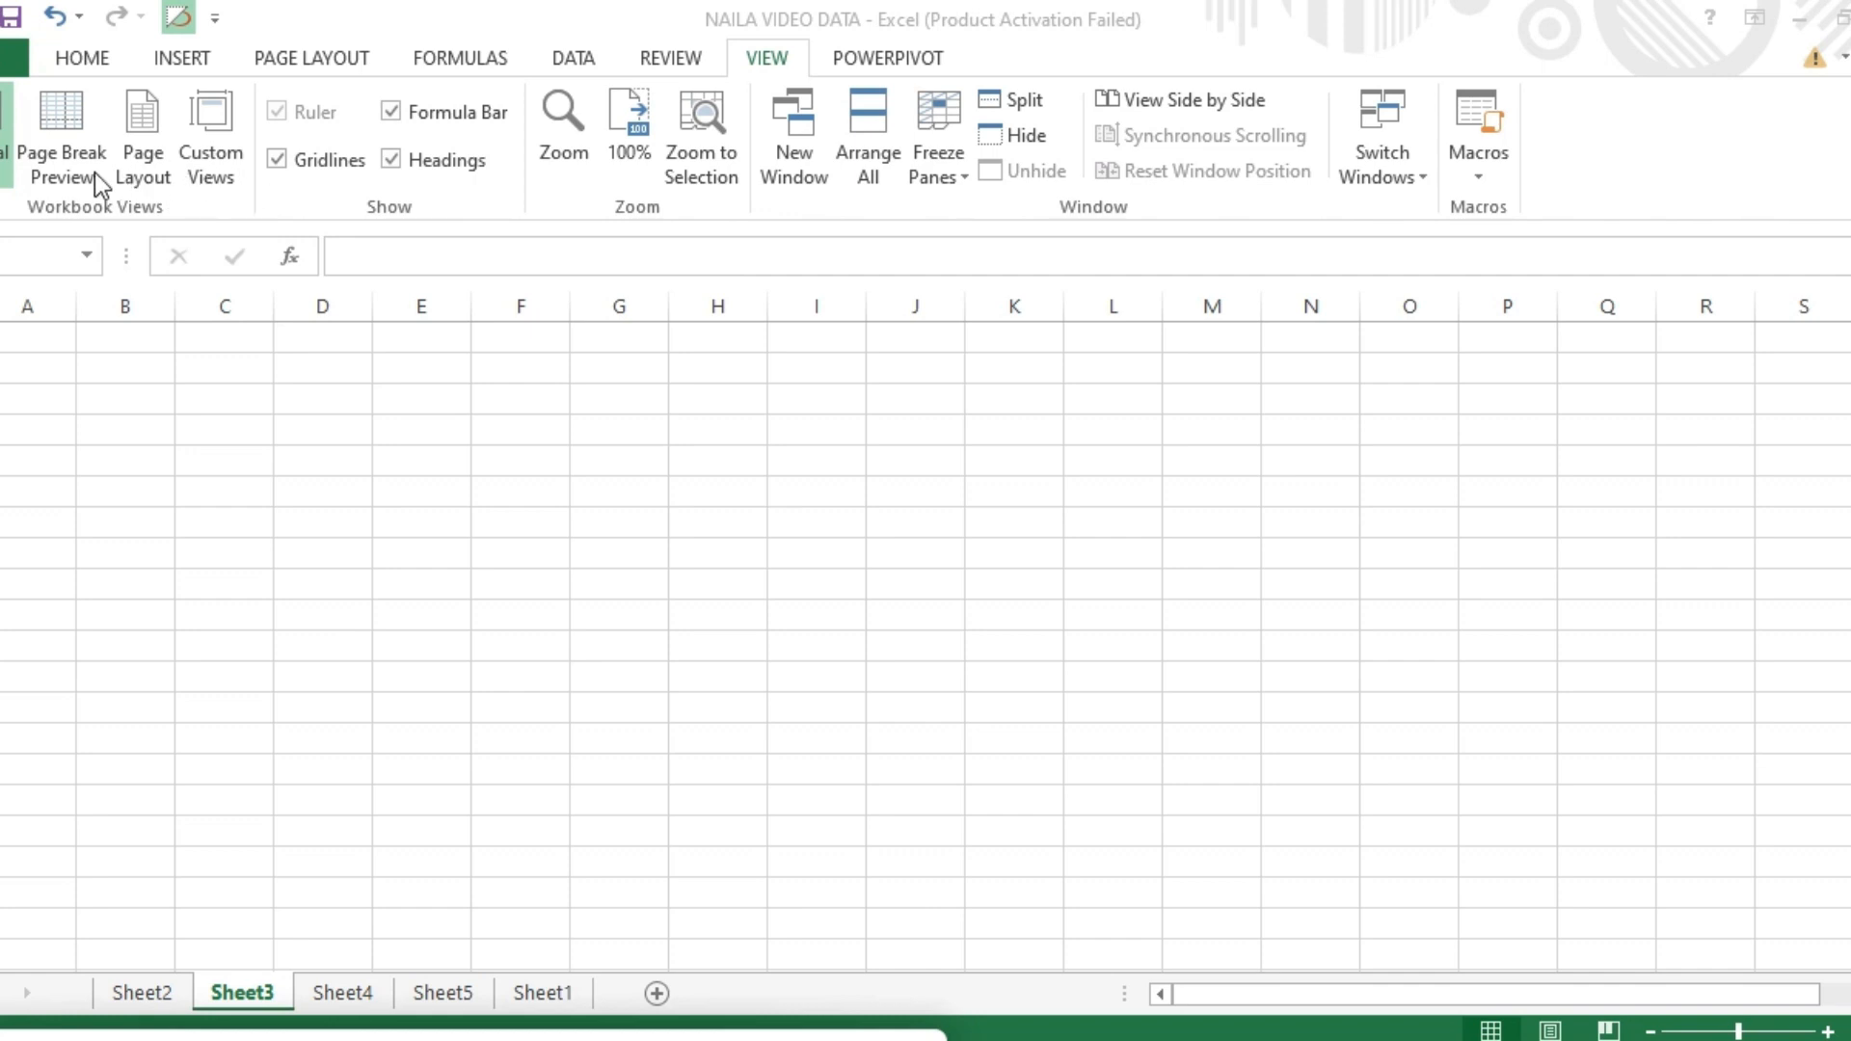
left_click(141, 159)
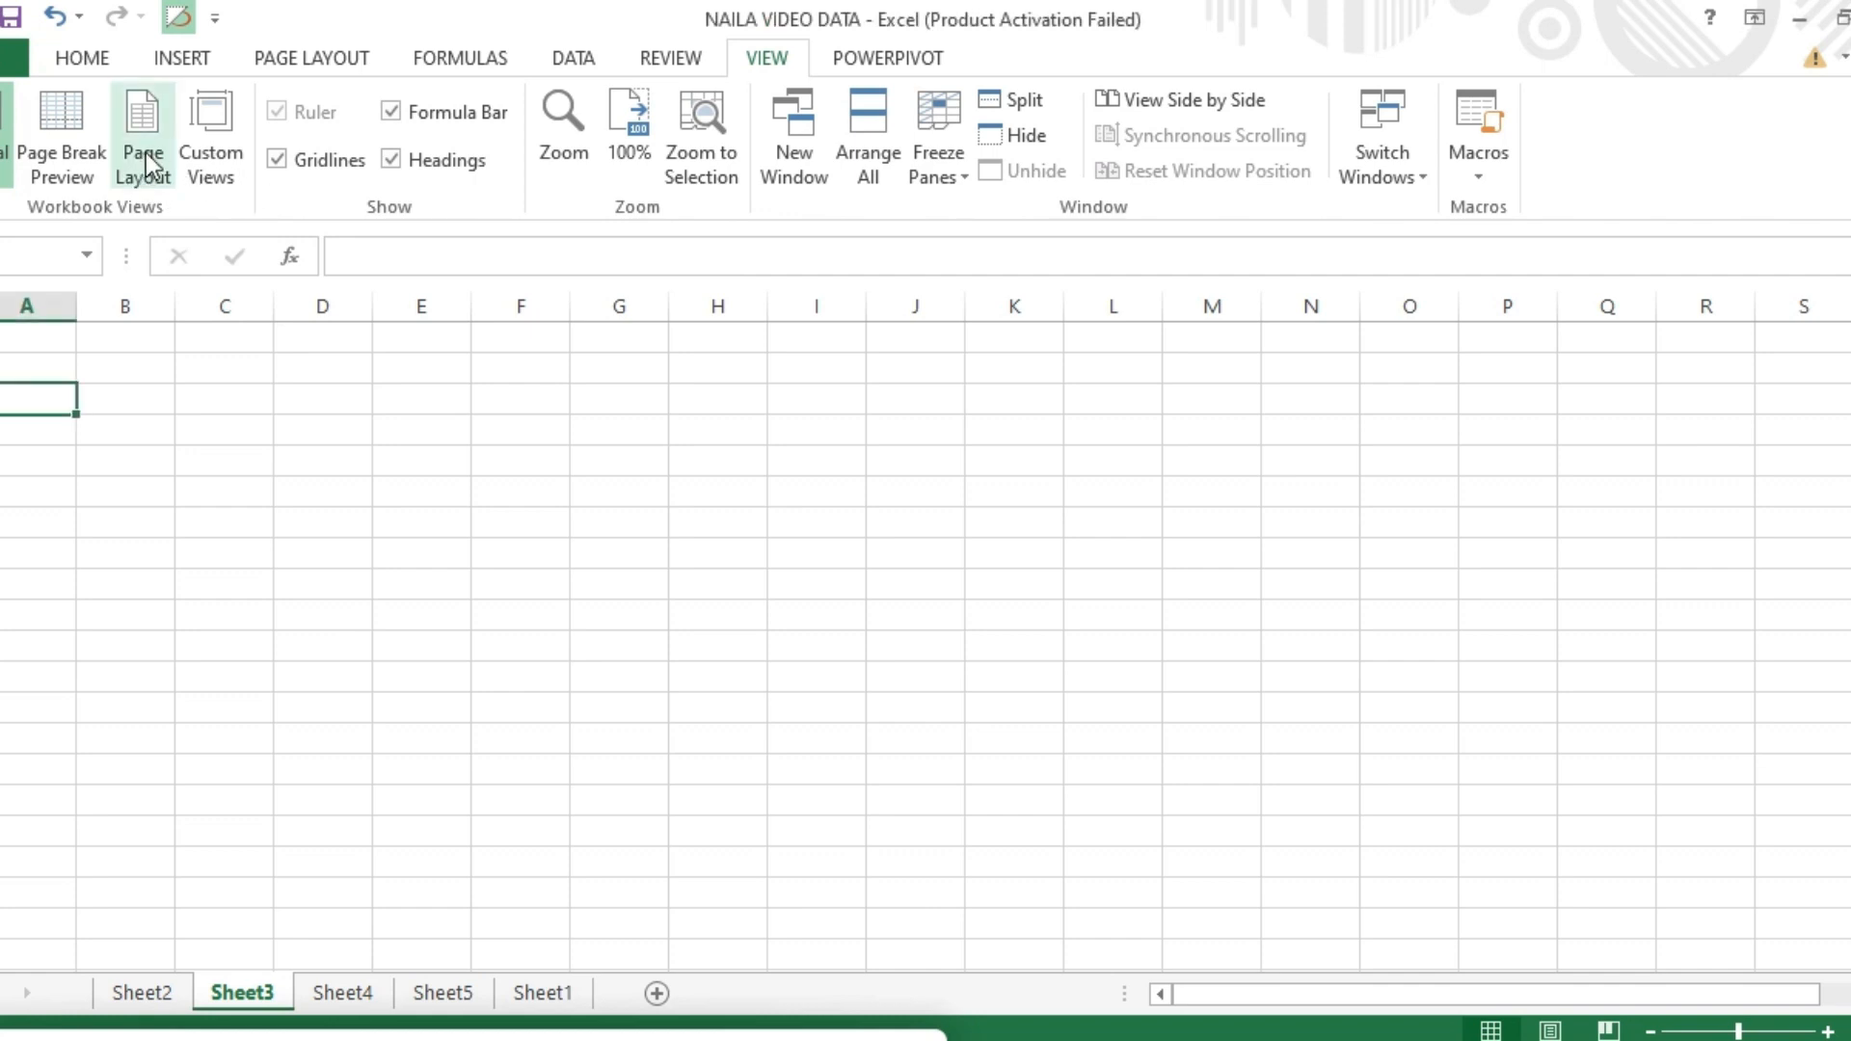
left_click(147, 153)
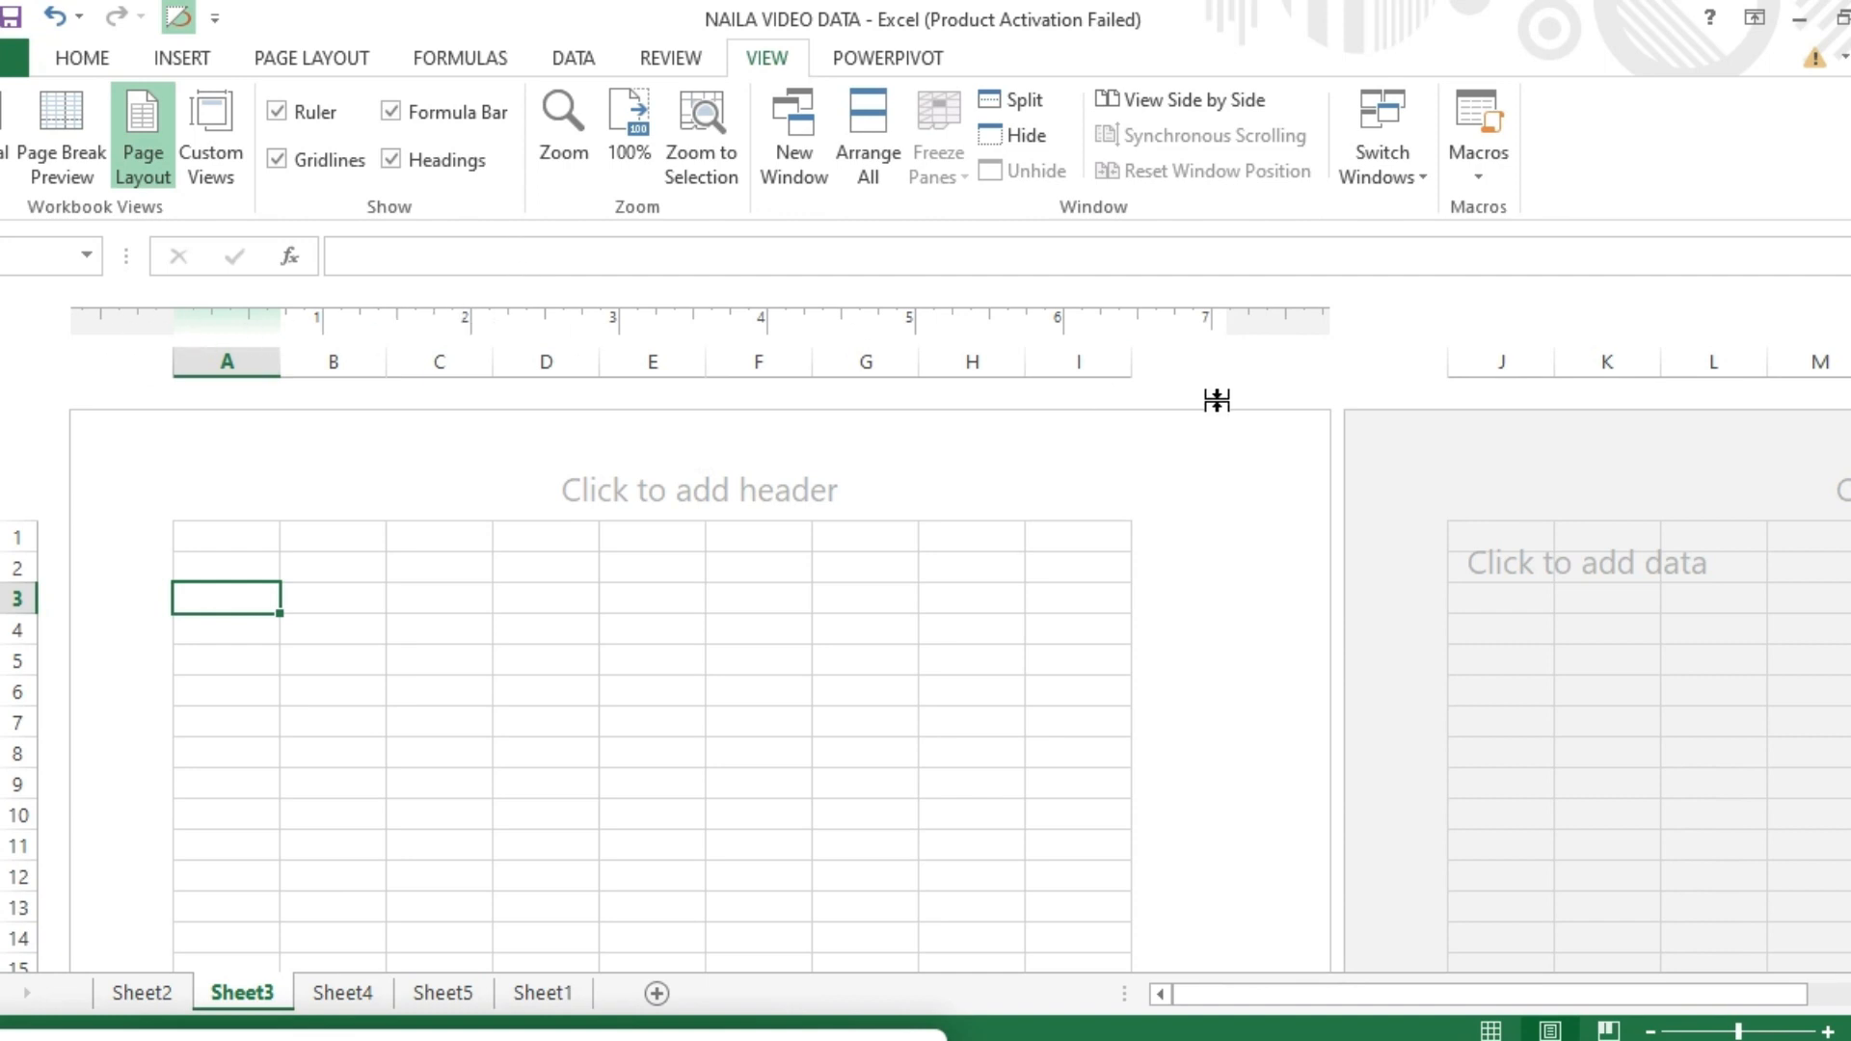
left_click(277, 111)
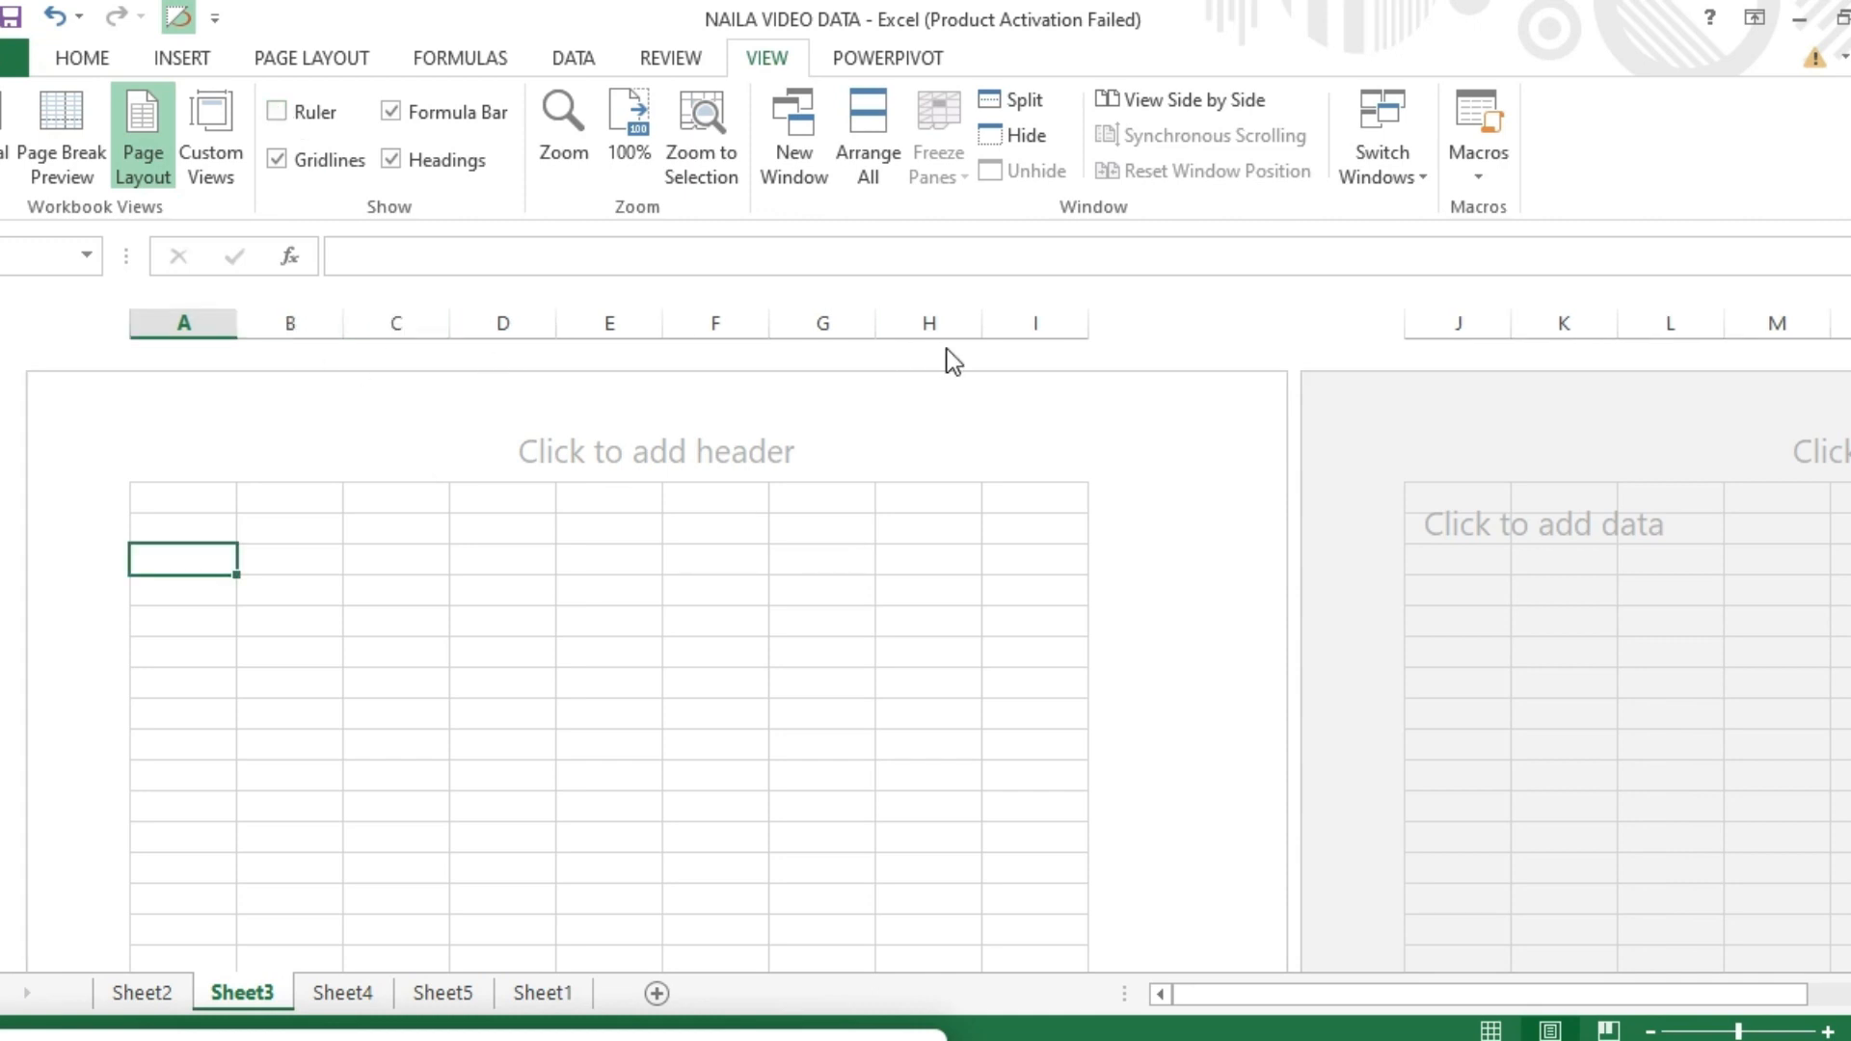
left_click(273, 117)
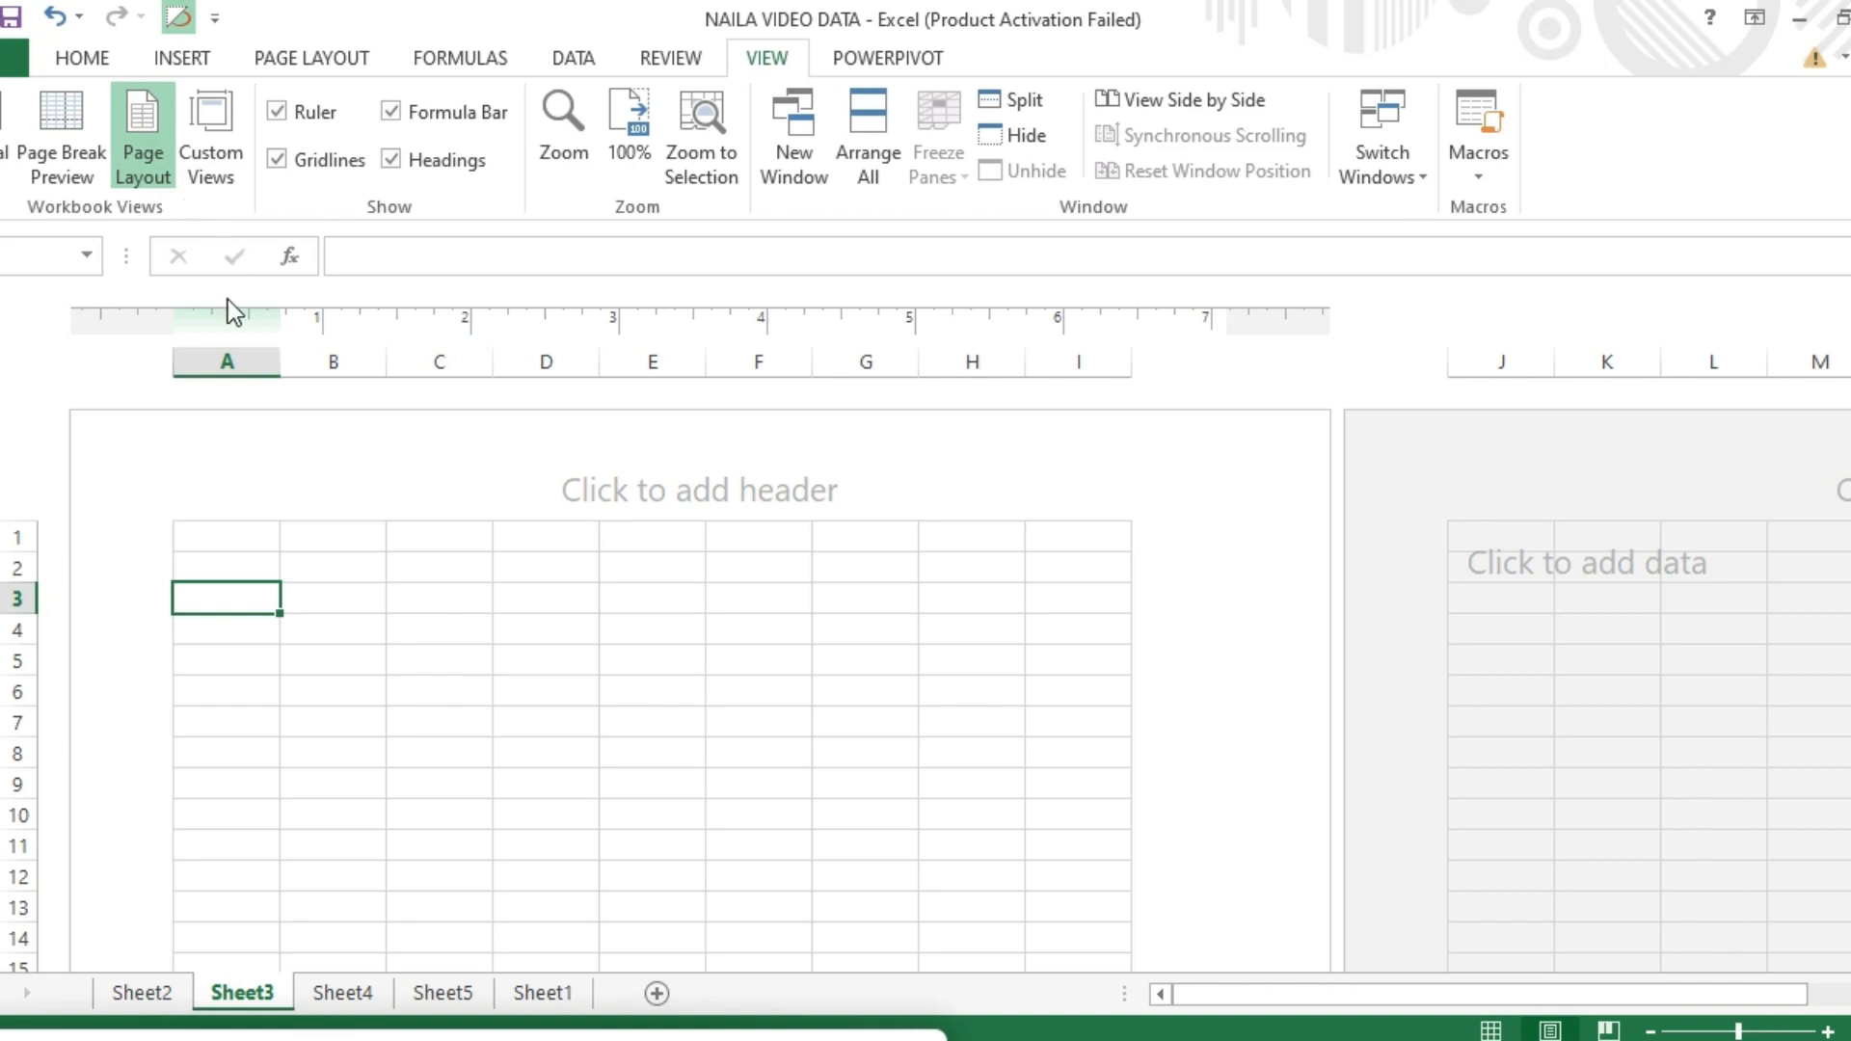
left_click(3, 139)
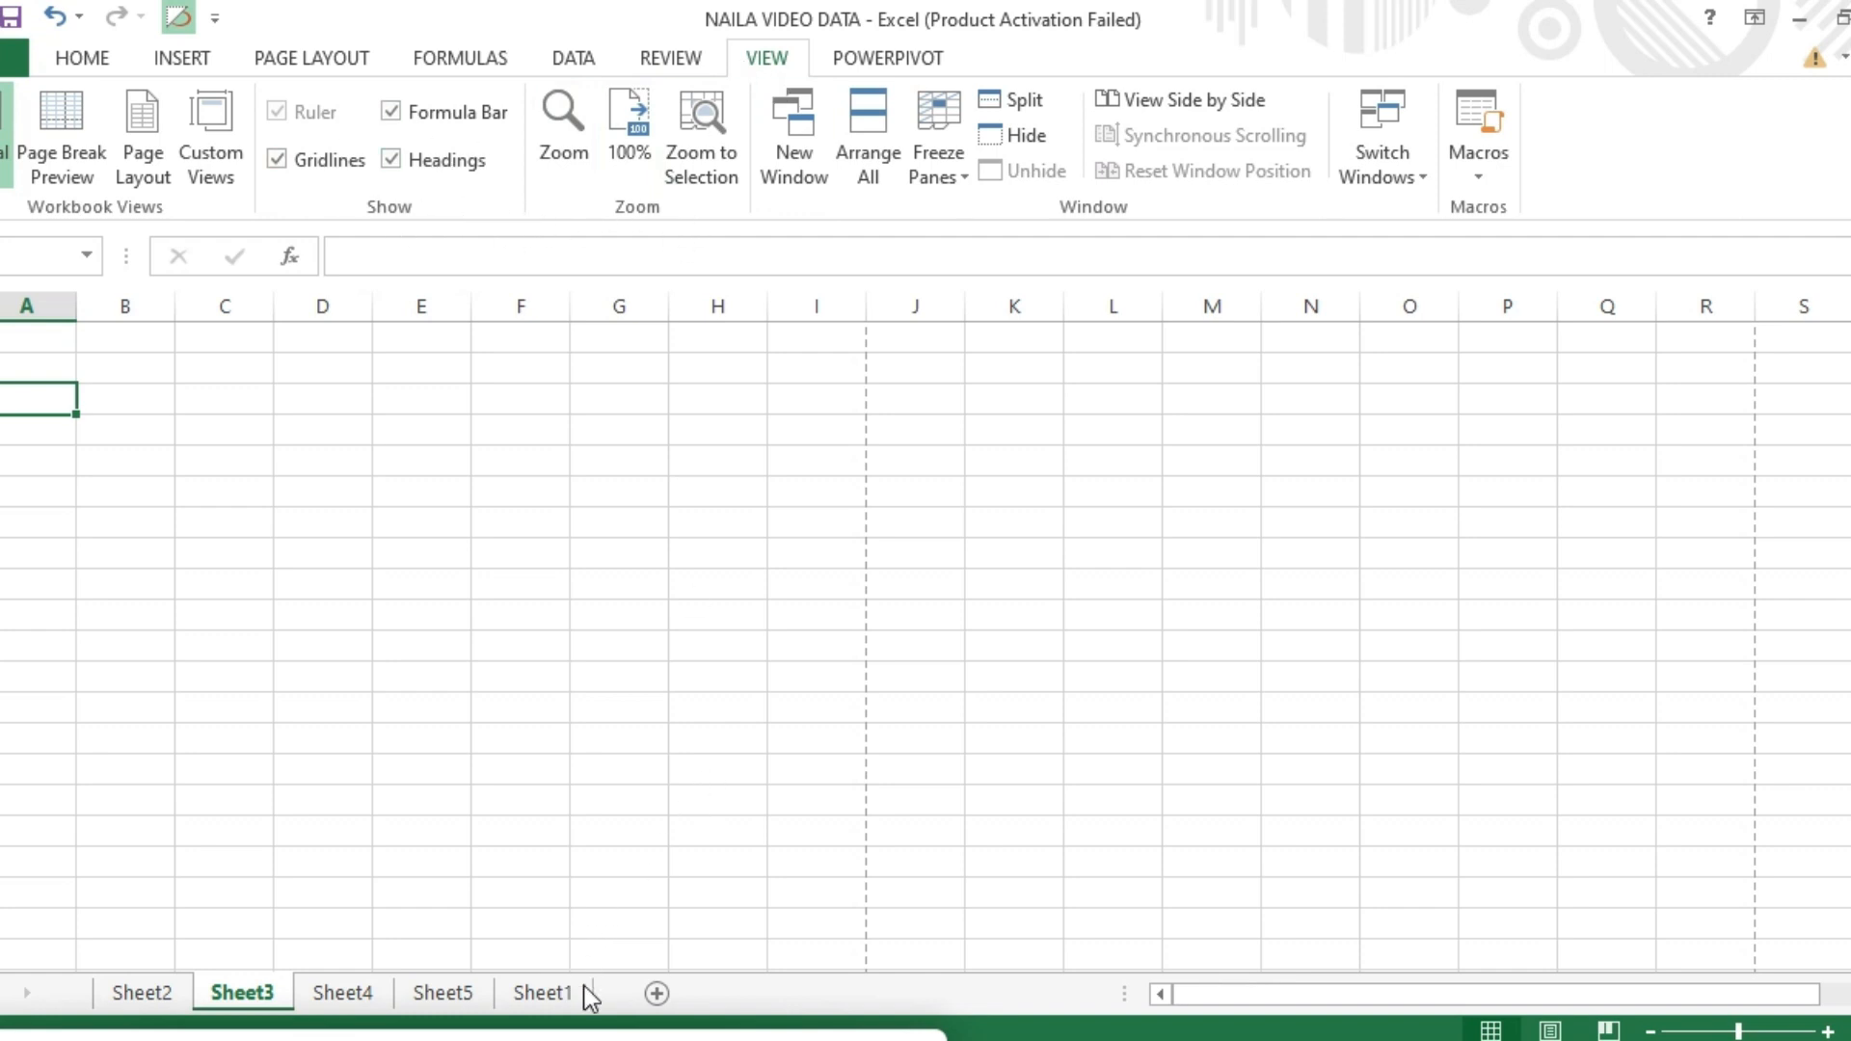
Switch to Sheet1, magnify it to 200%, and return the zoom to 100%
left_click(565, 1008)
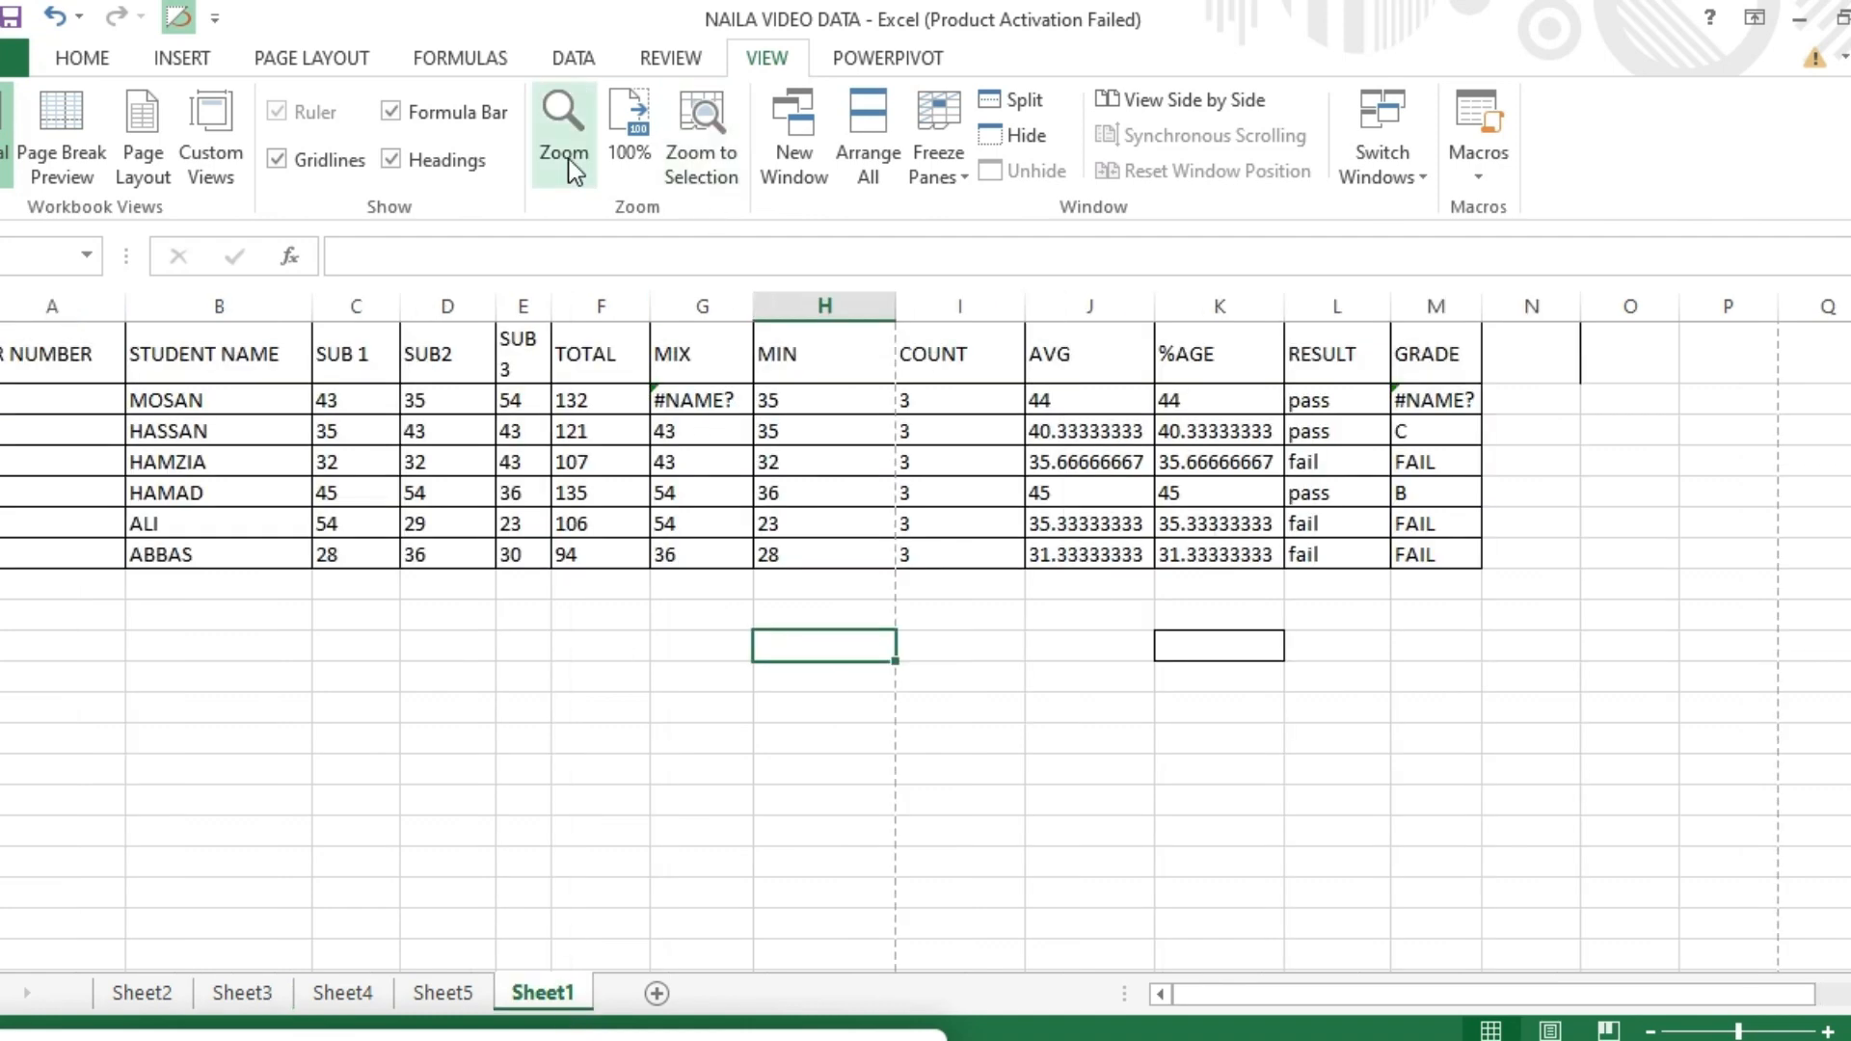
left_click(567, 123)
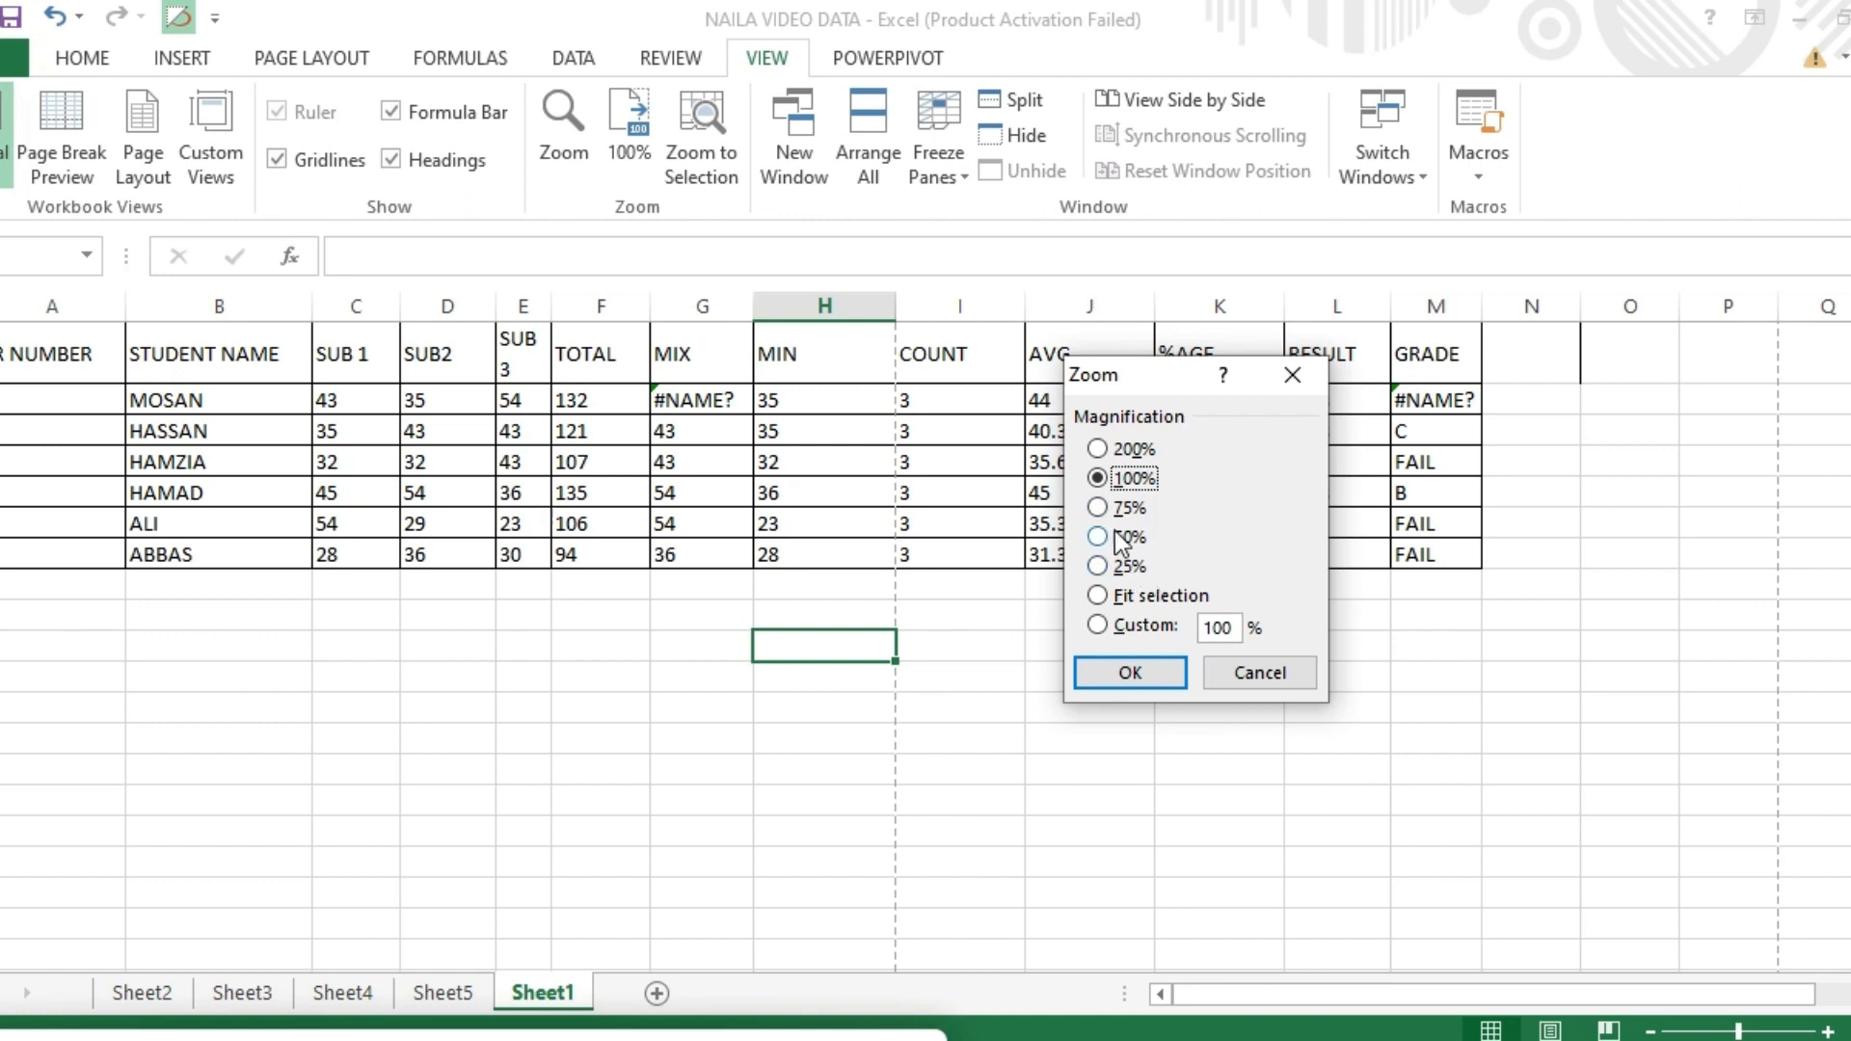
left_click(1100, 450)
left_click(1140, 682)
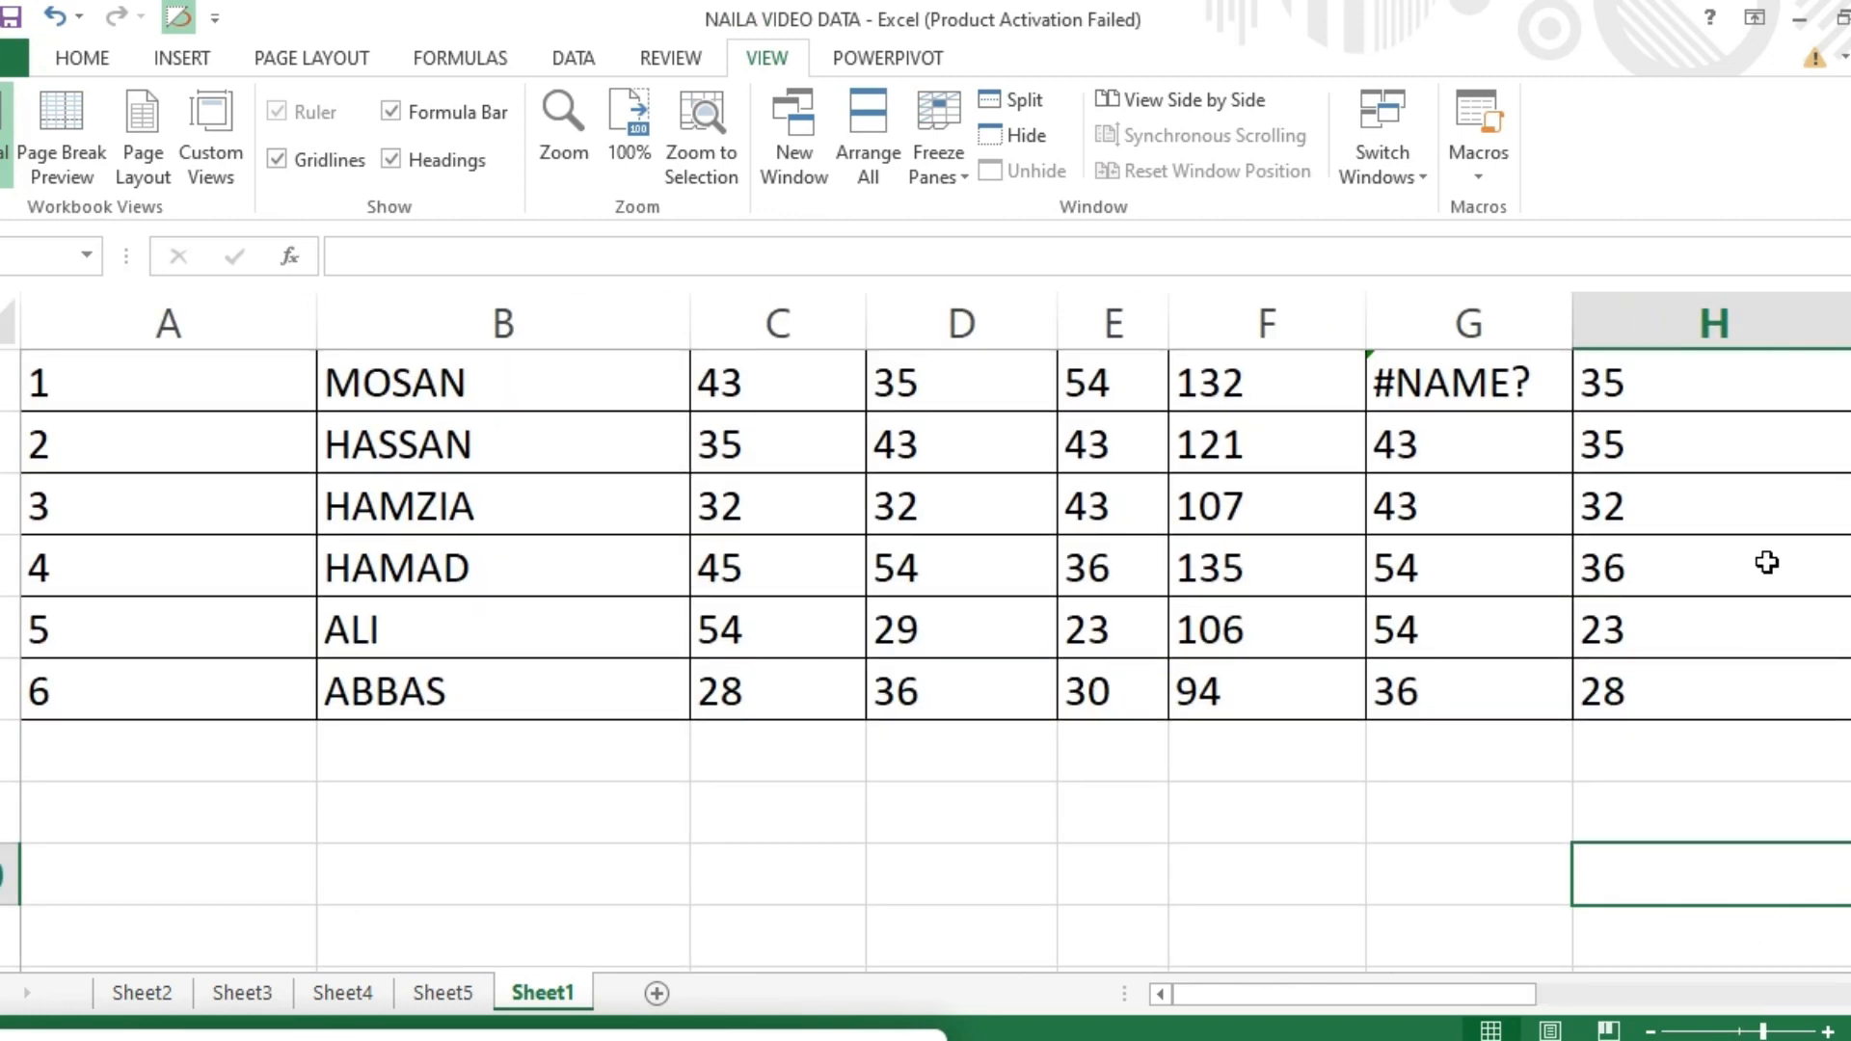
left_click_drag(1219, 992, 1125, 983)
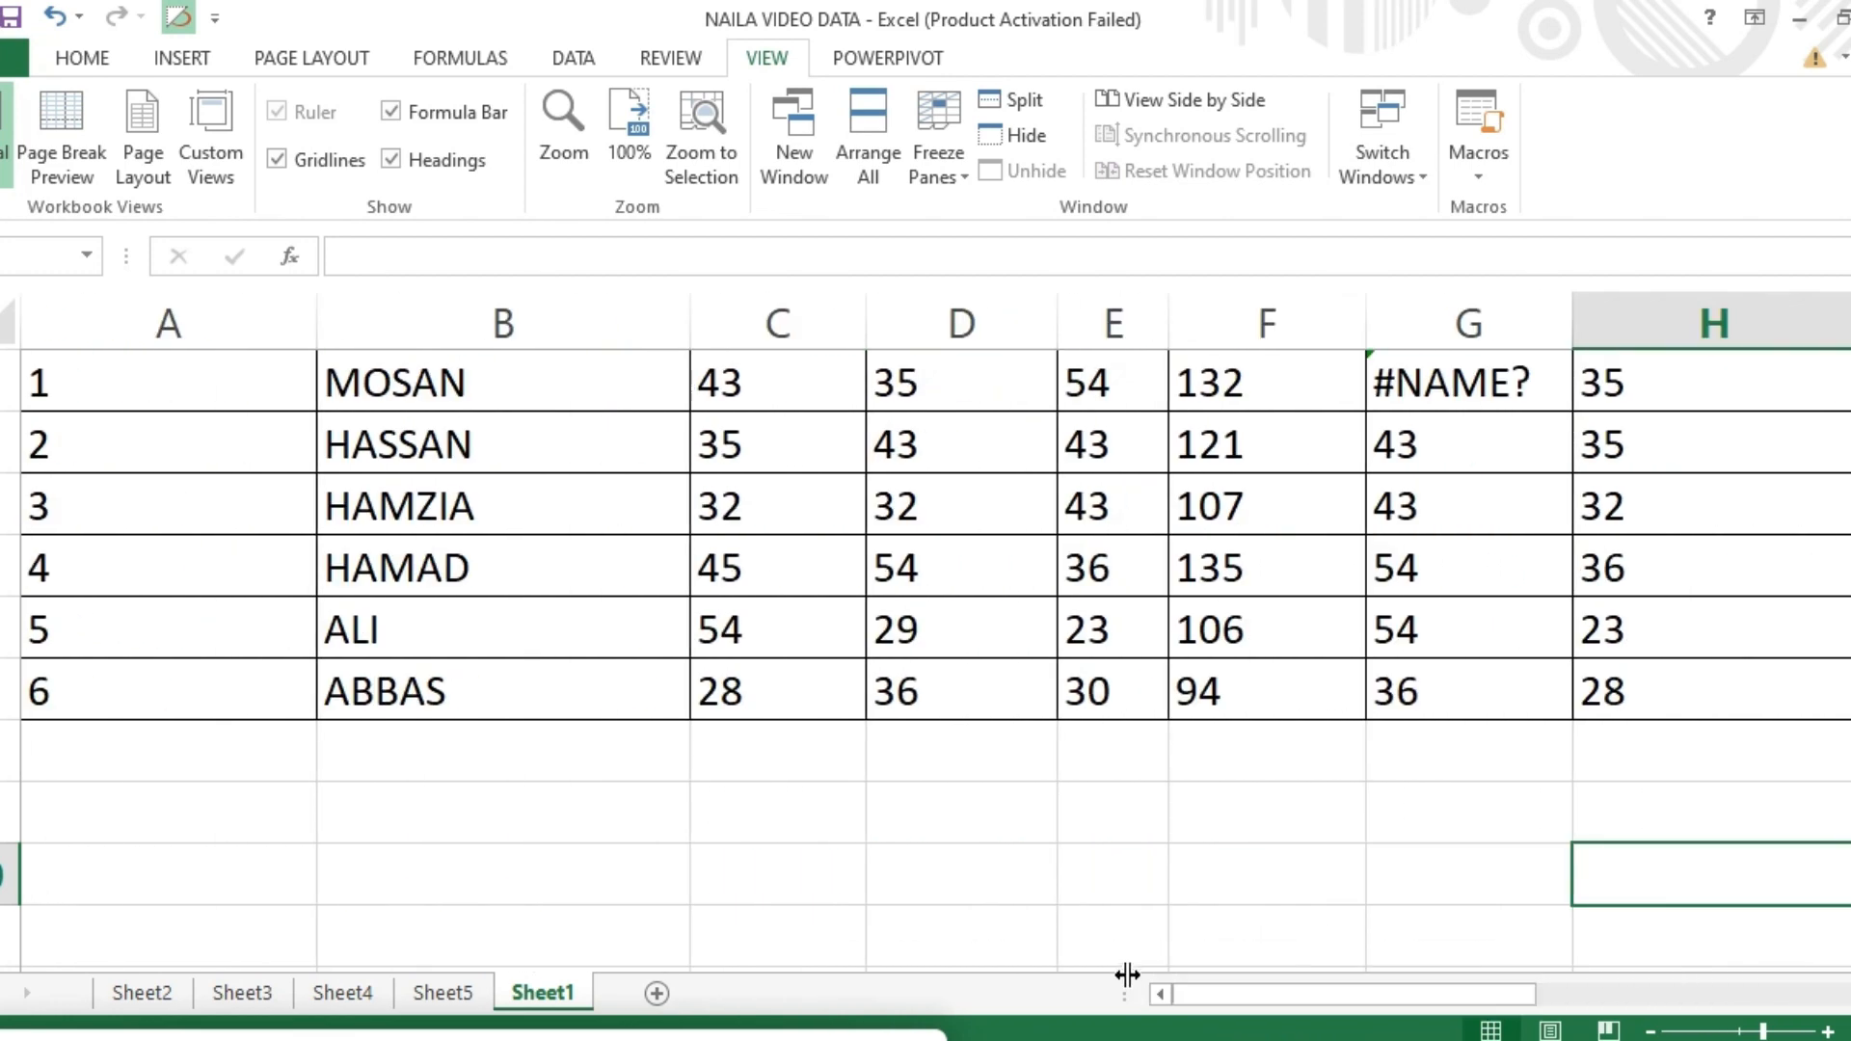
left_click(632, 124)
Reduce the zoom of Sheet1 to 75% and set it back to 100%
left_click(559, 131)
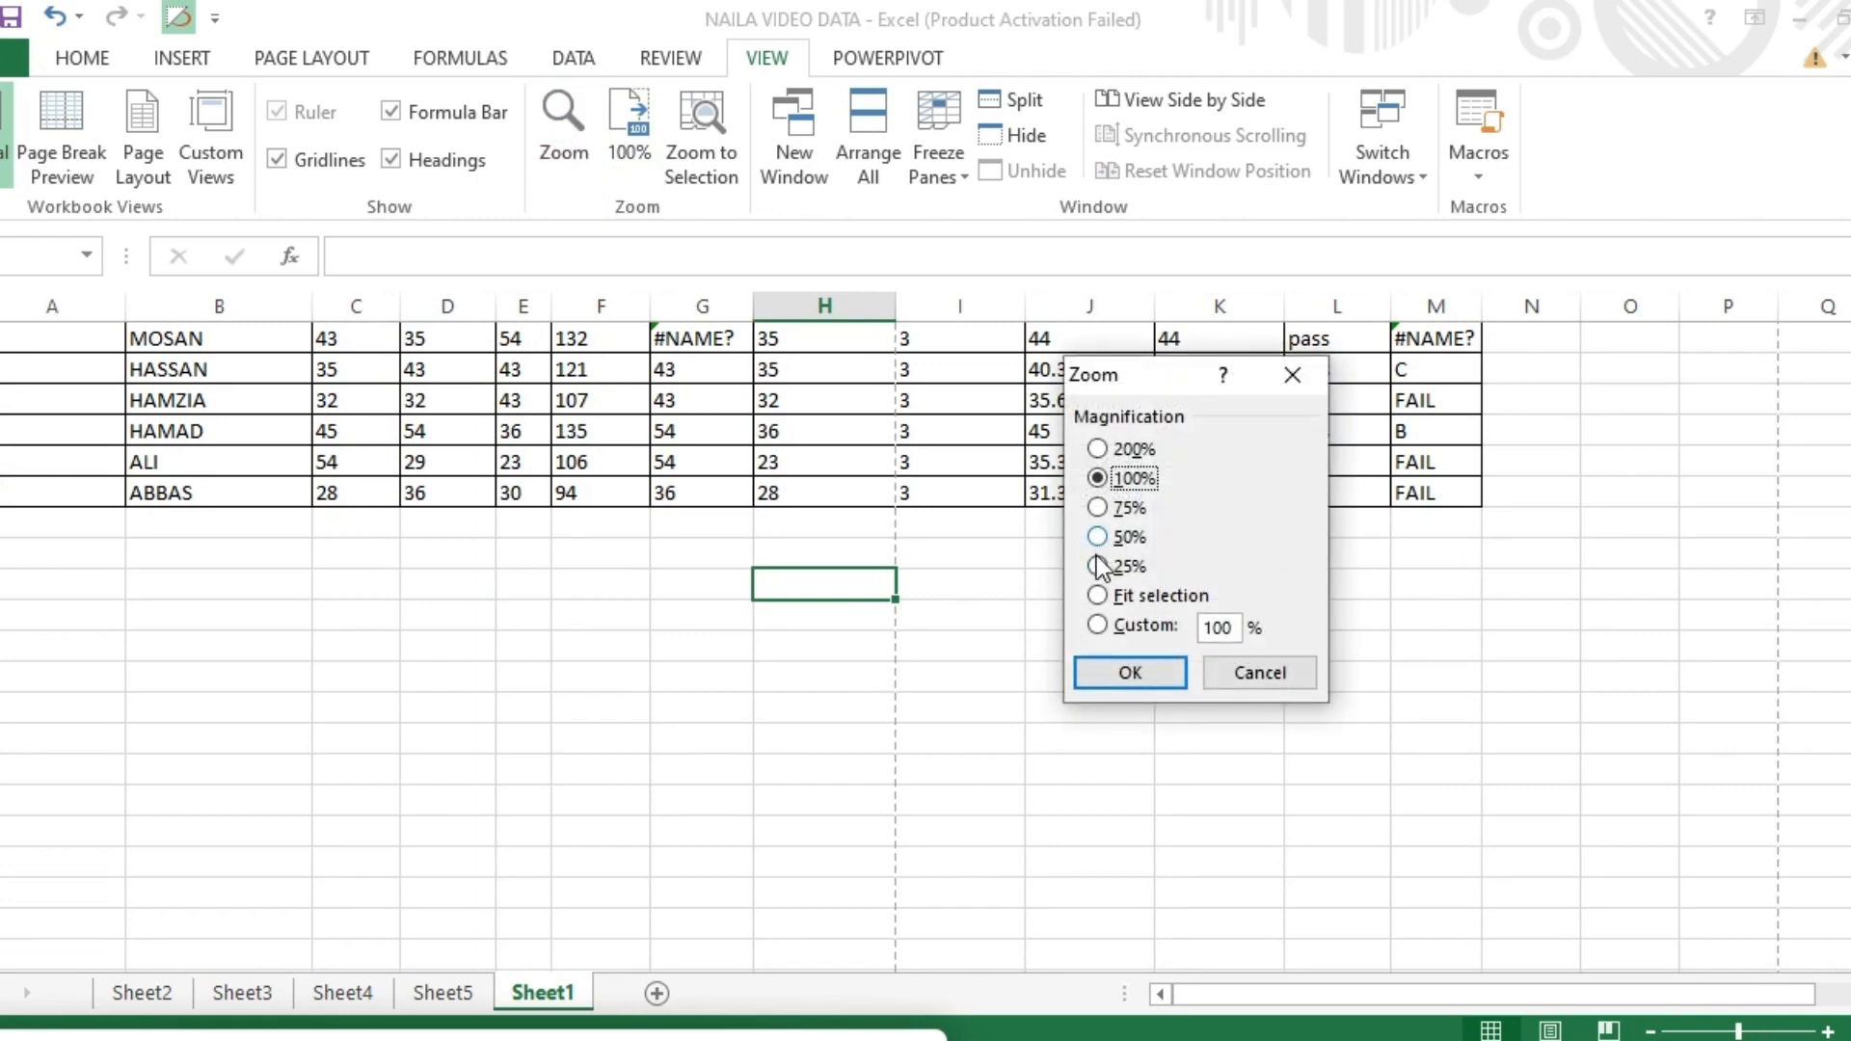
left_click(1100, 508)
left_click(1120, 667)
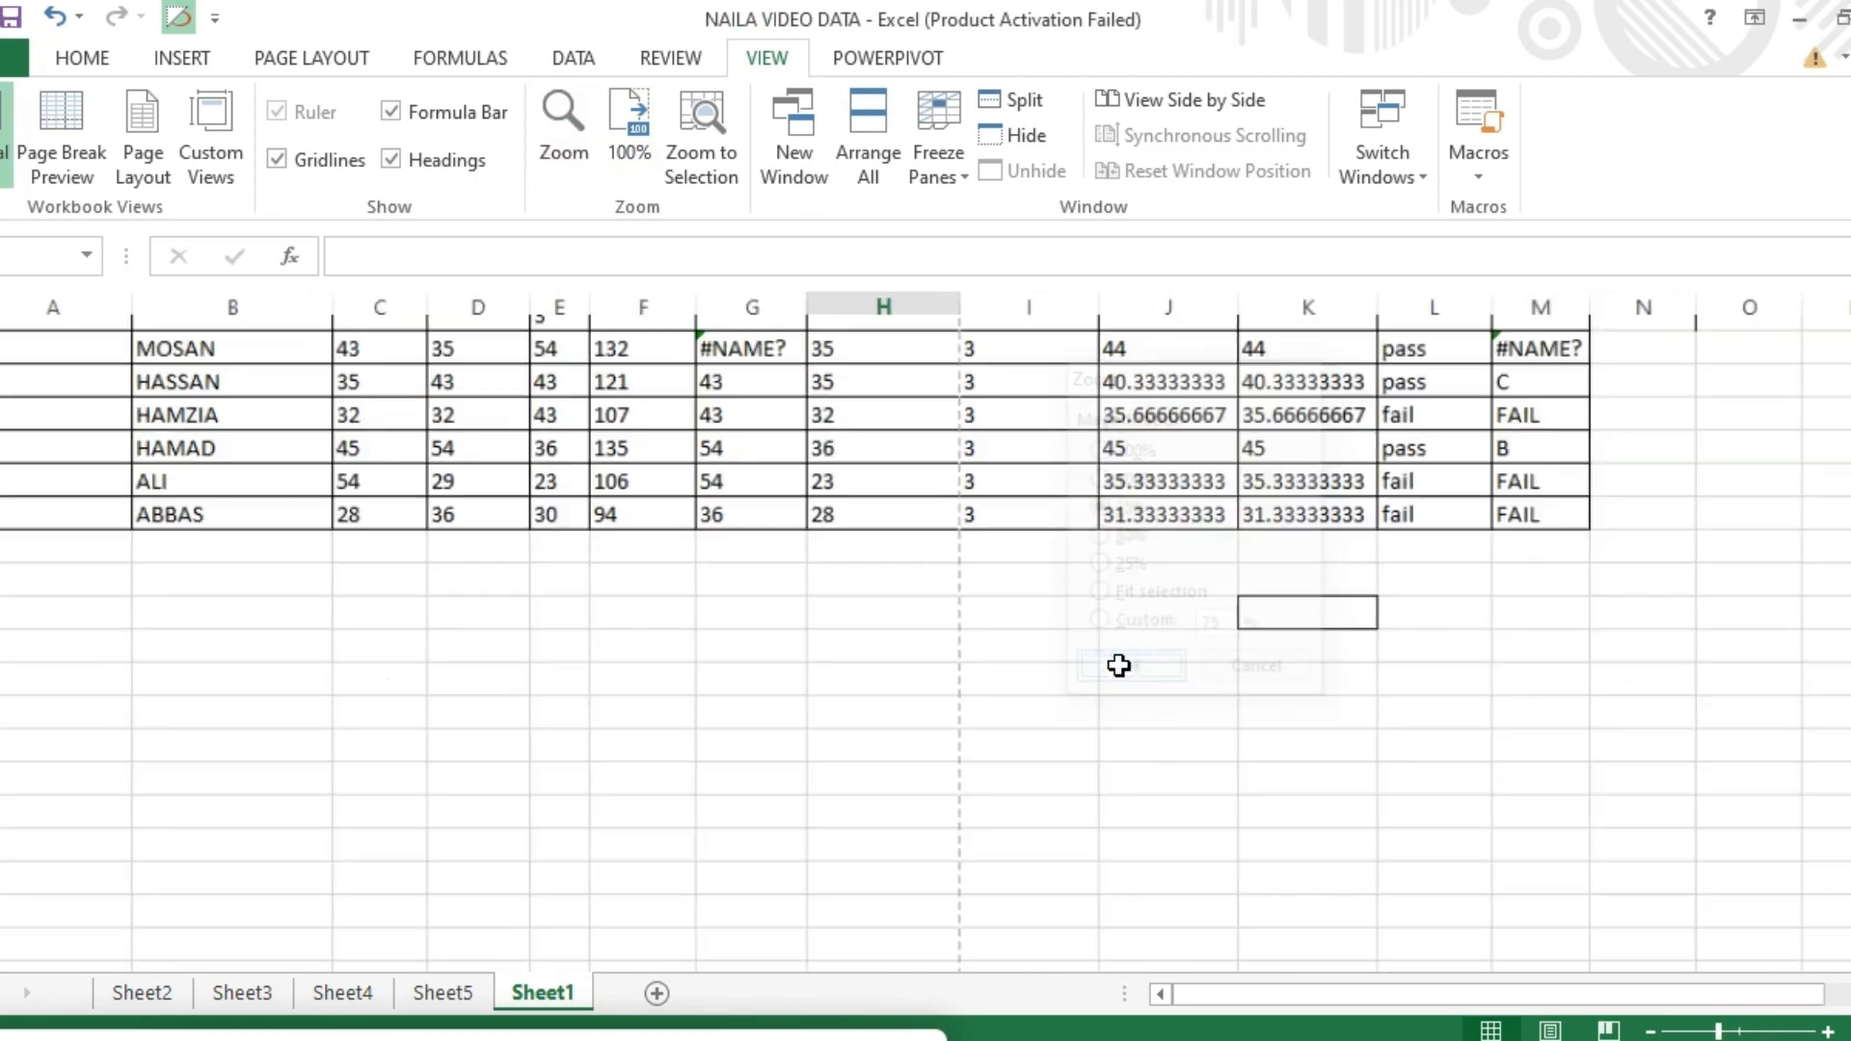
left_click(616, 119)
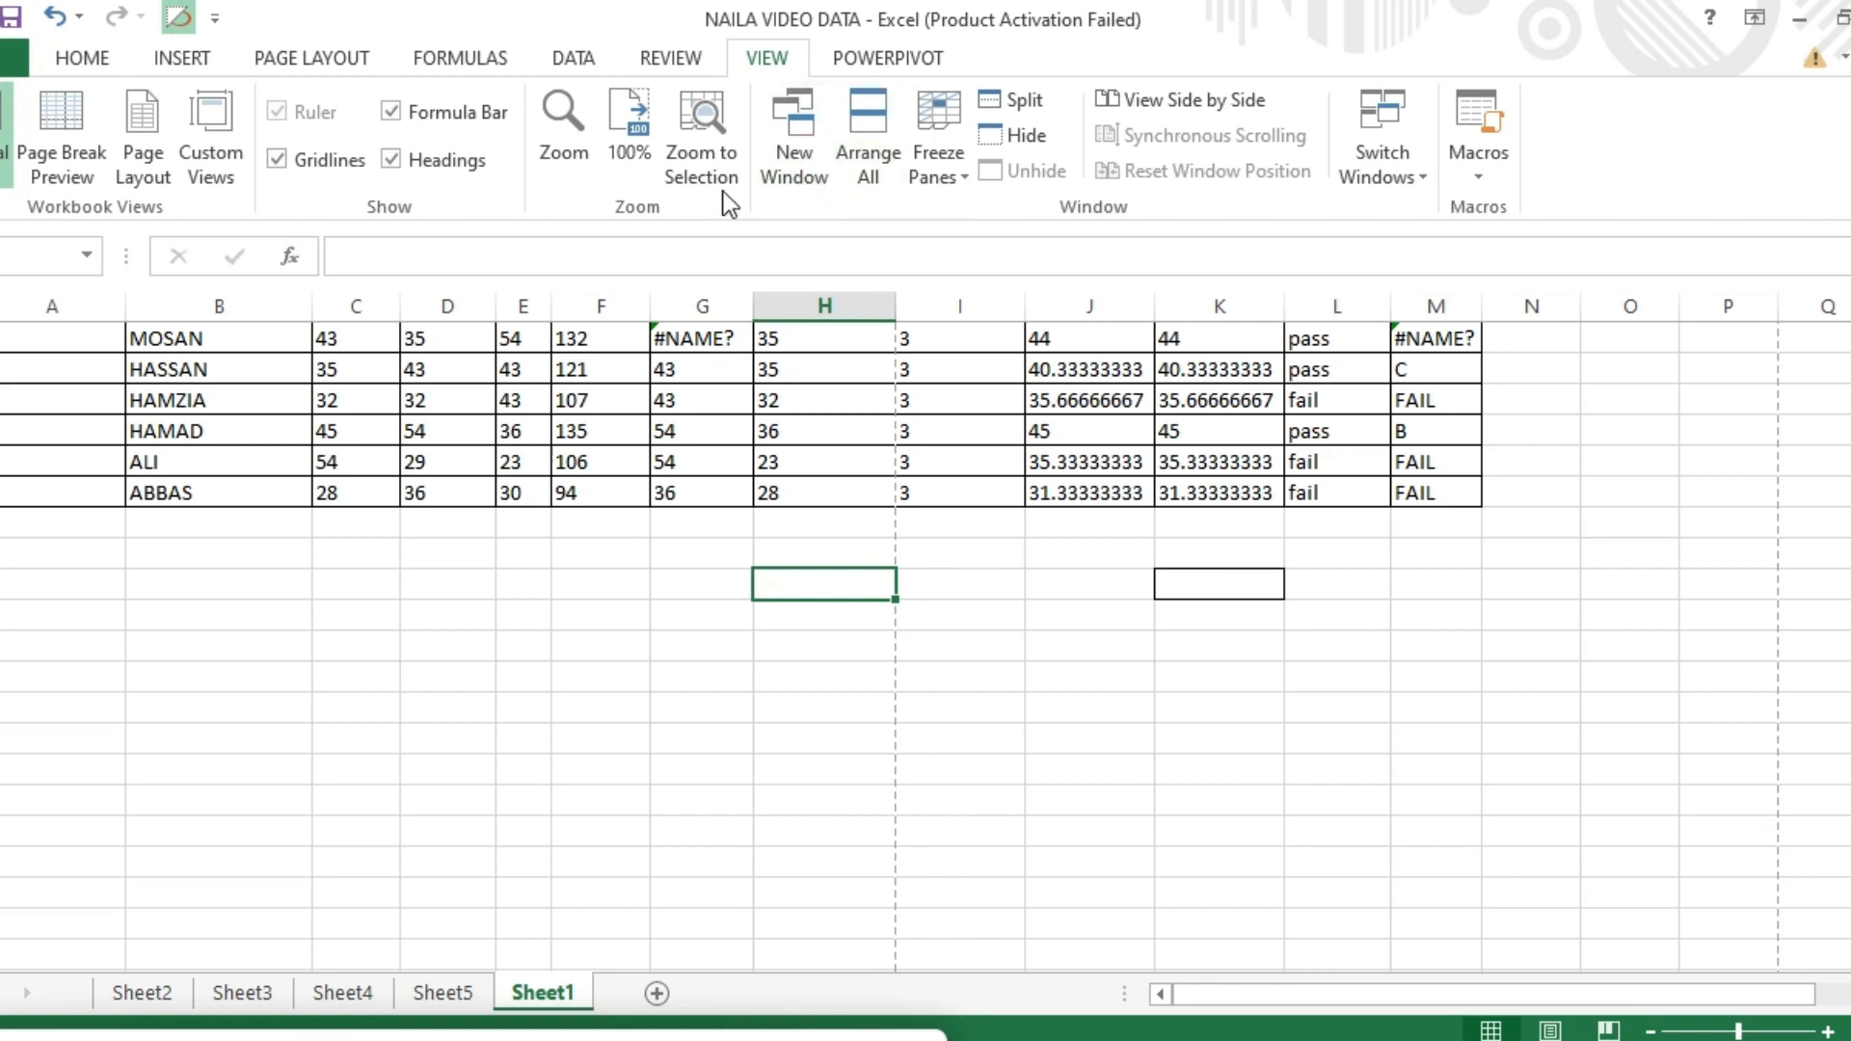
Zoom to the selected empty cell H10 and restore the 100% zoom
left_click(703, 159)
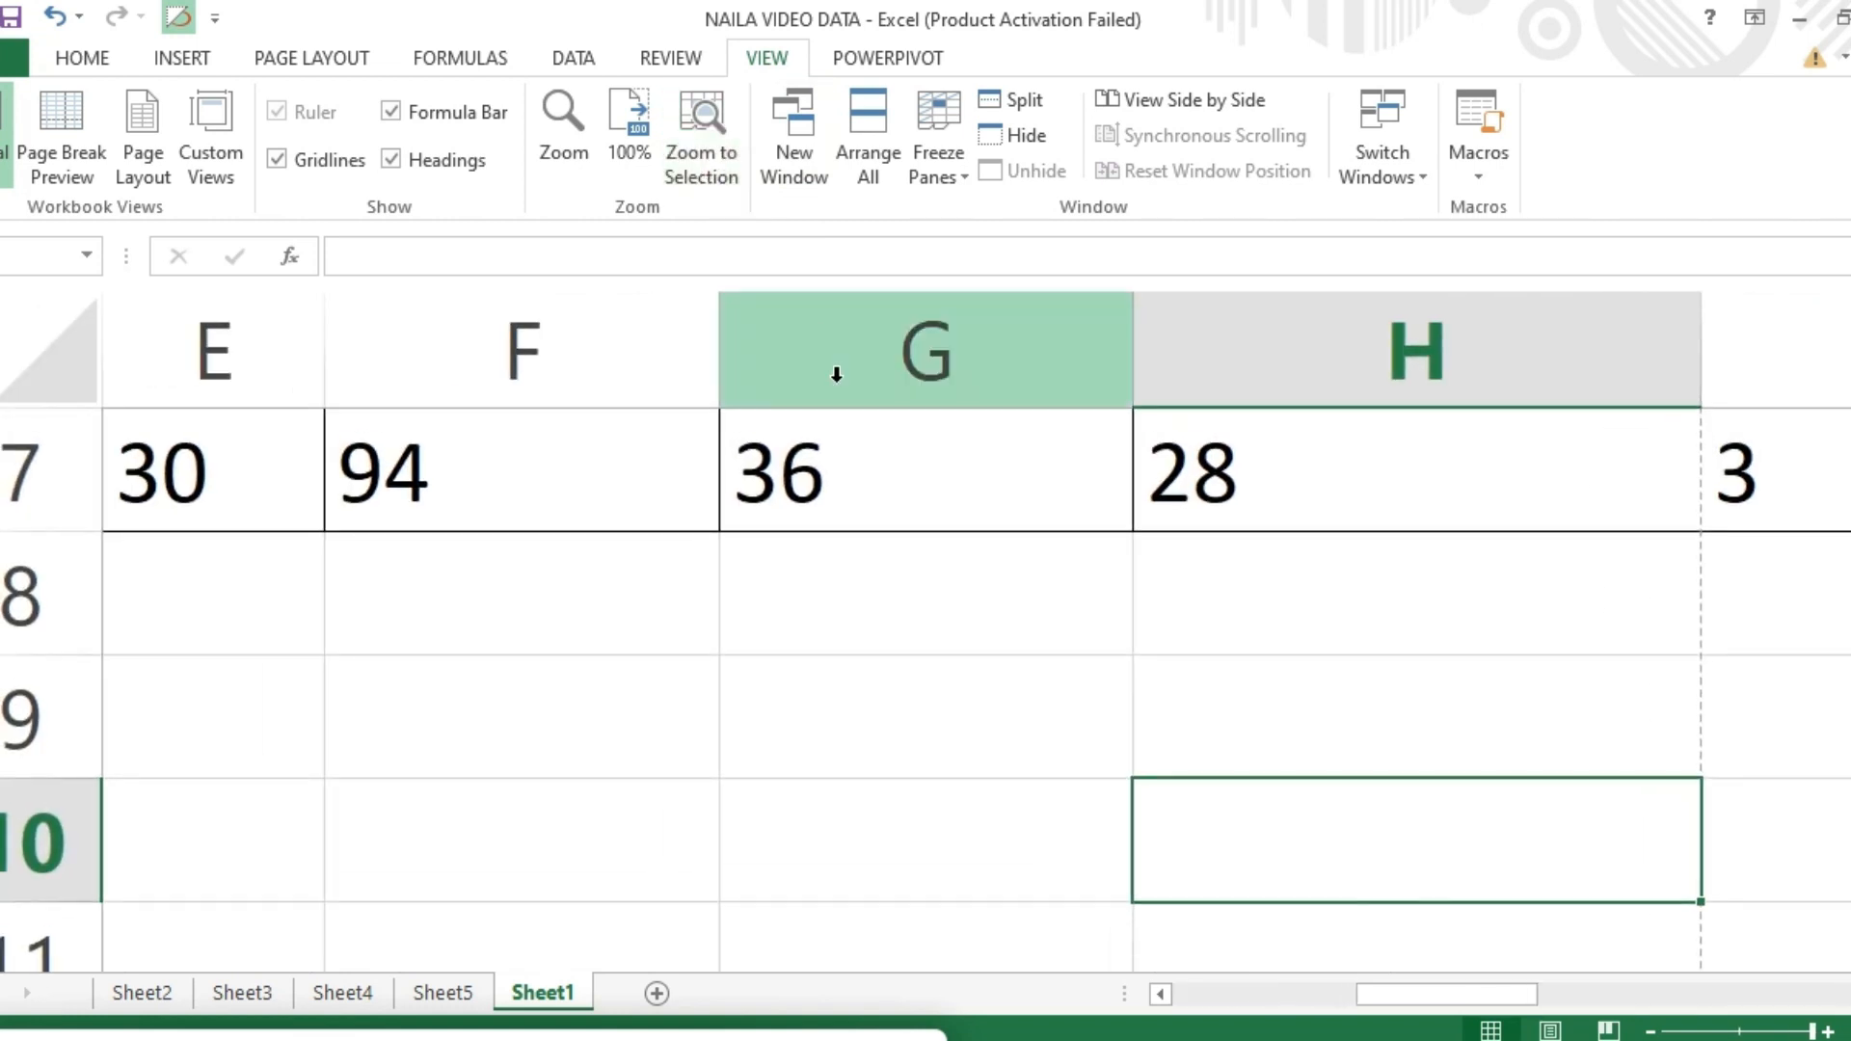
left_click(633, 160)
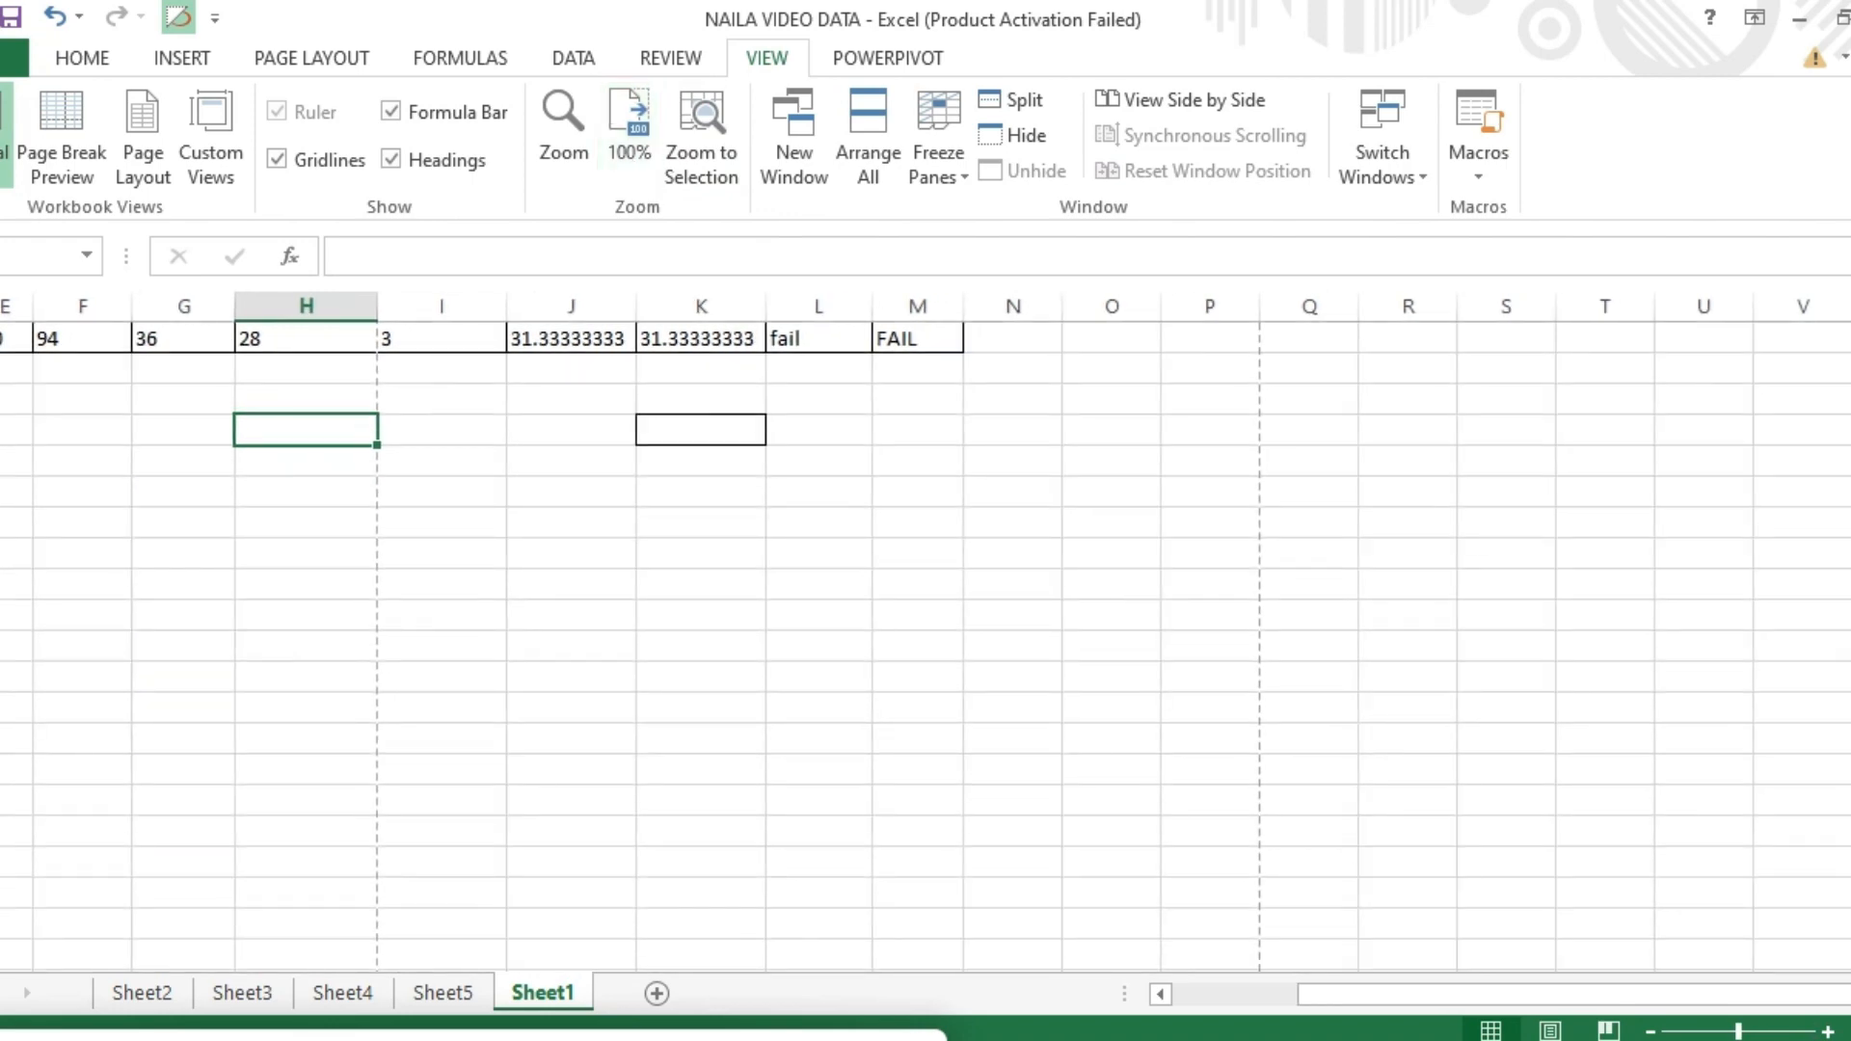
left_click_drag(1849, 492, 1848, 386)
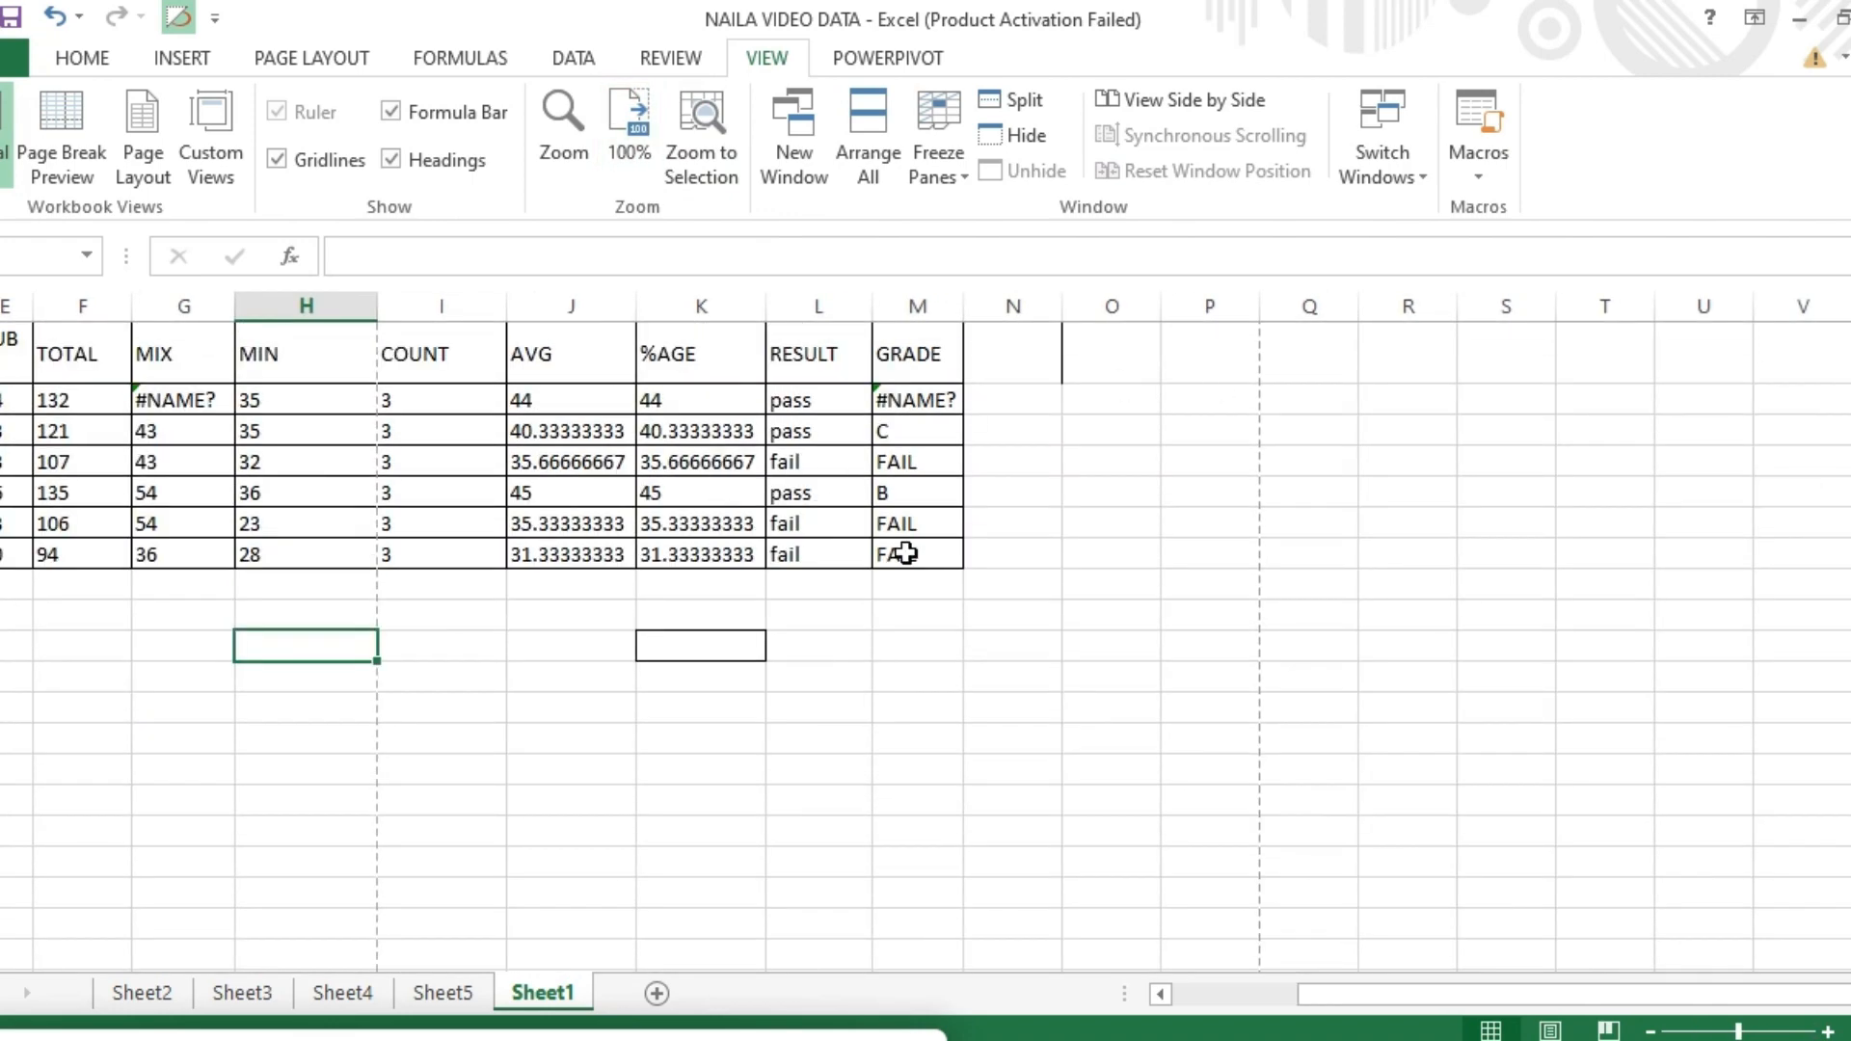
Zoom to cell K4 in the %AGE column, restore the 100% zoom and bring the whole table back into view
left_click(711, 464)
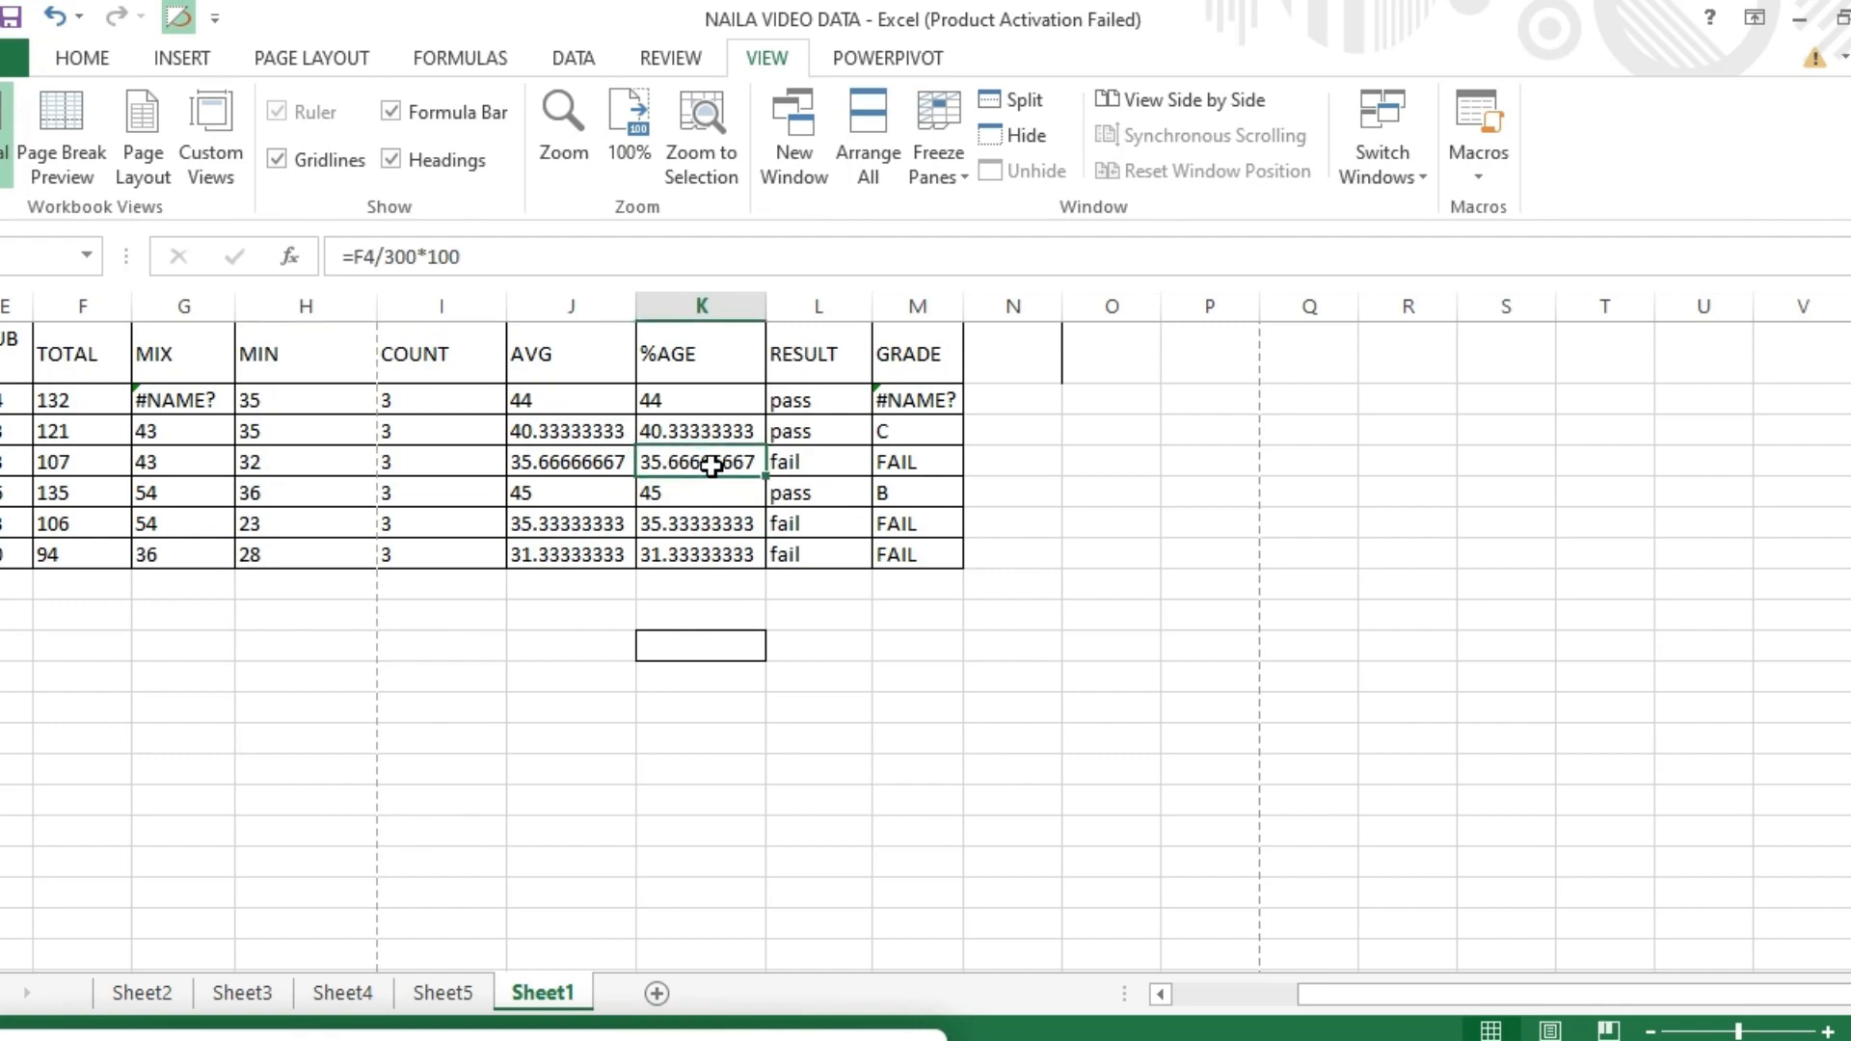
left_click(703, 162)
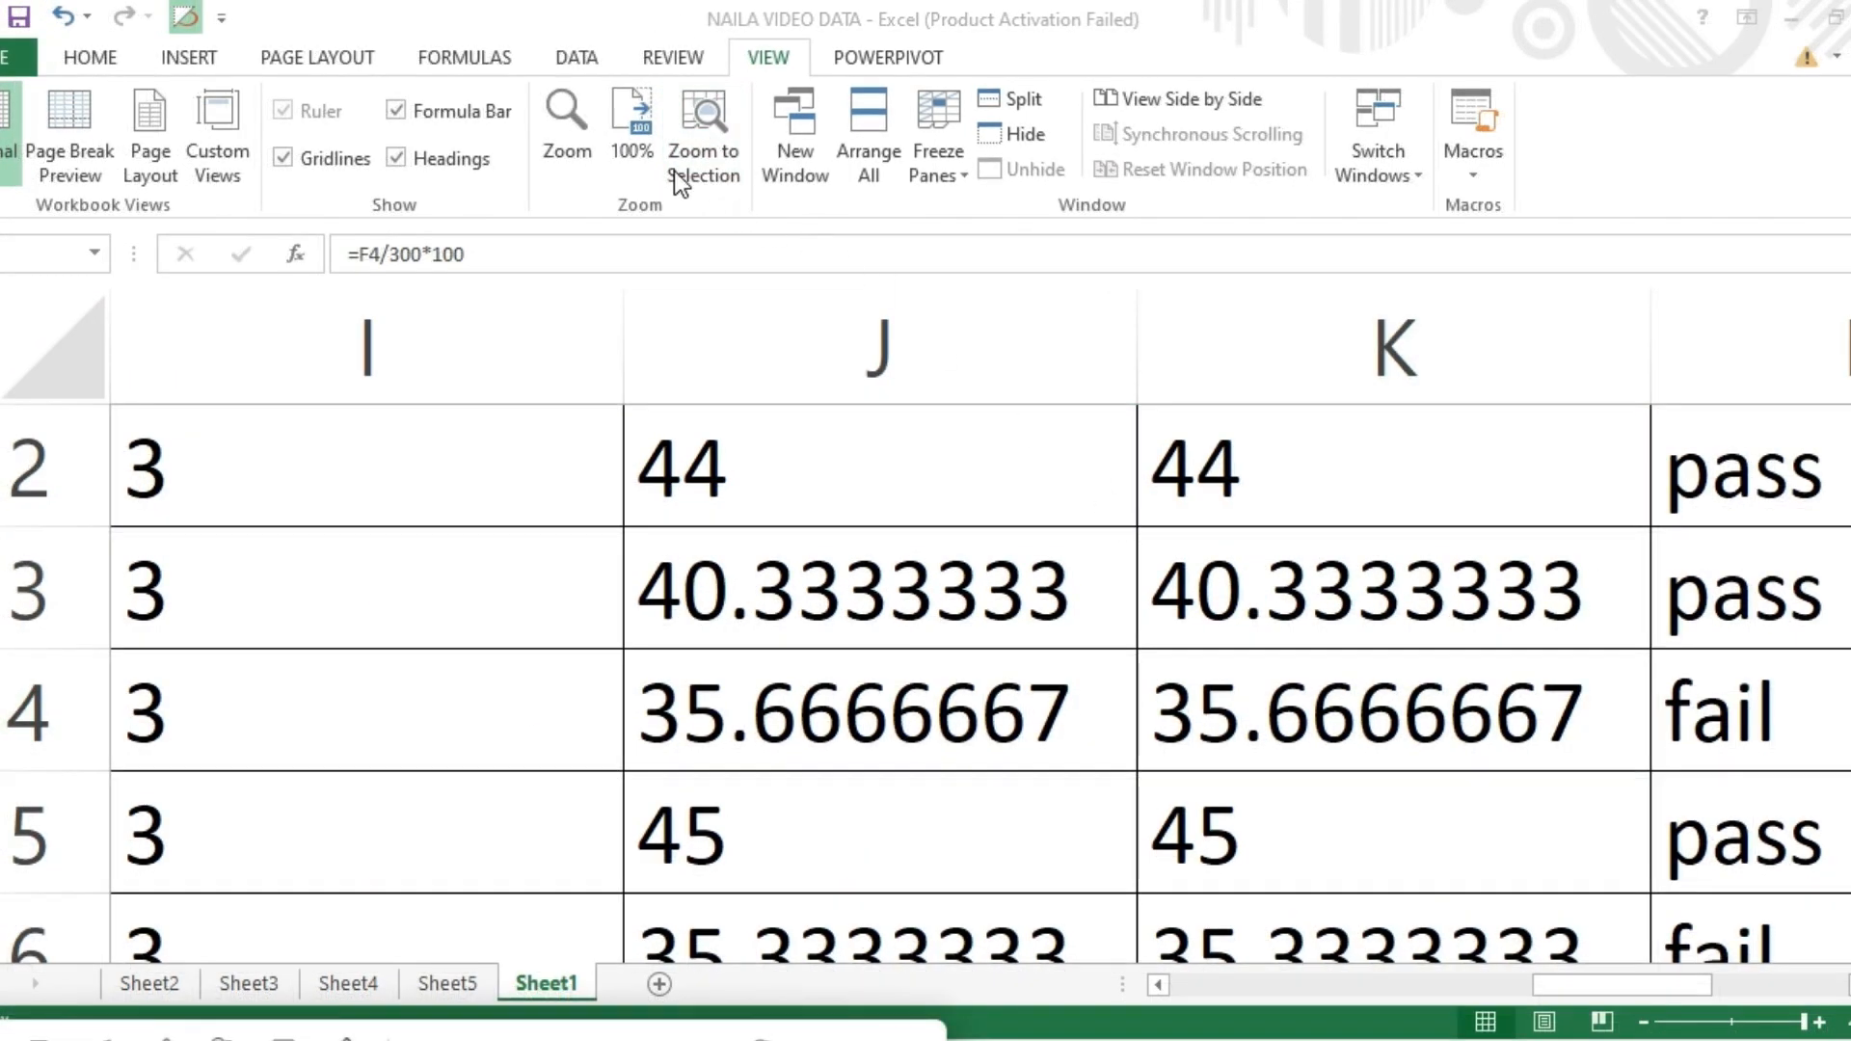
left_click(625, 119)
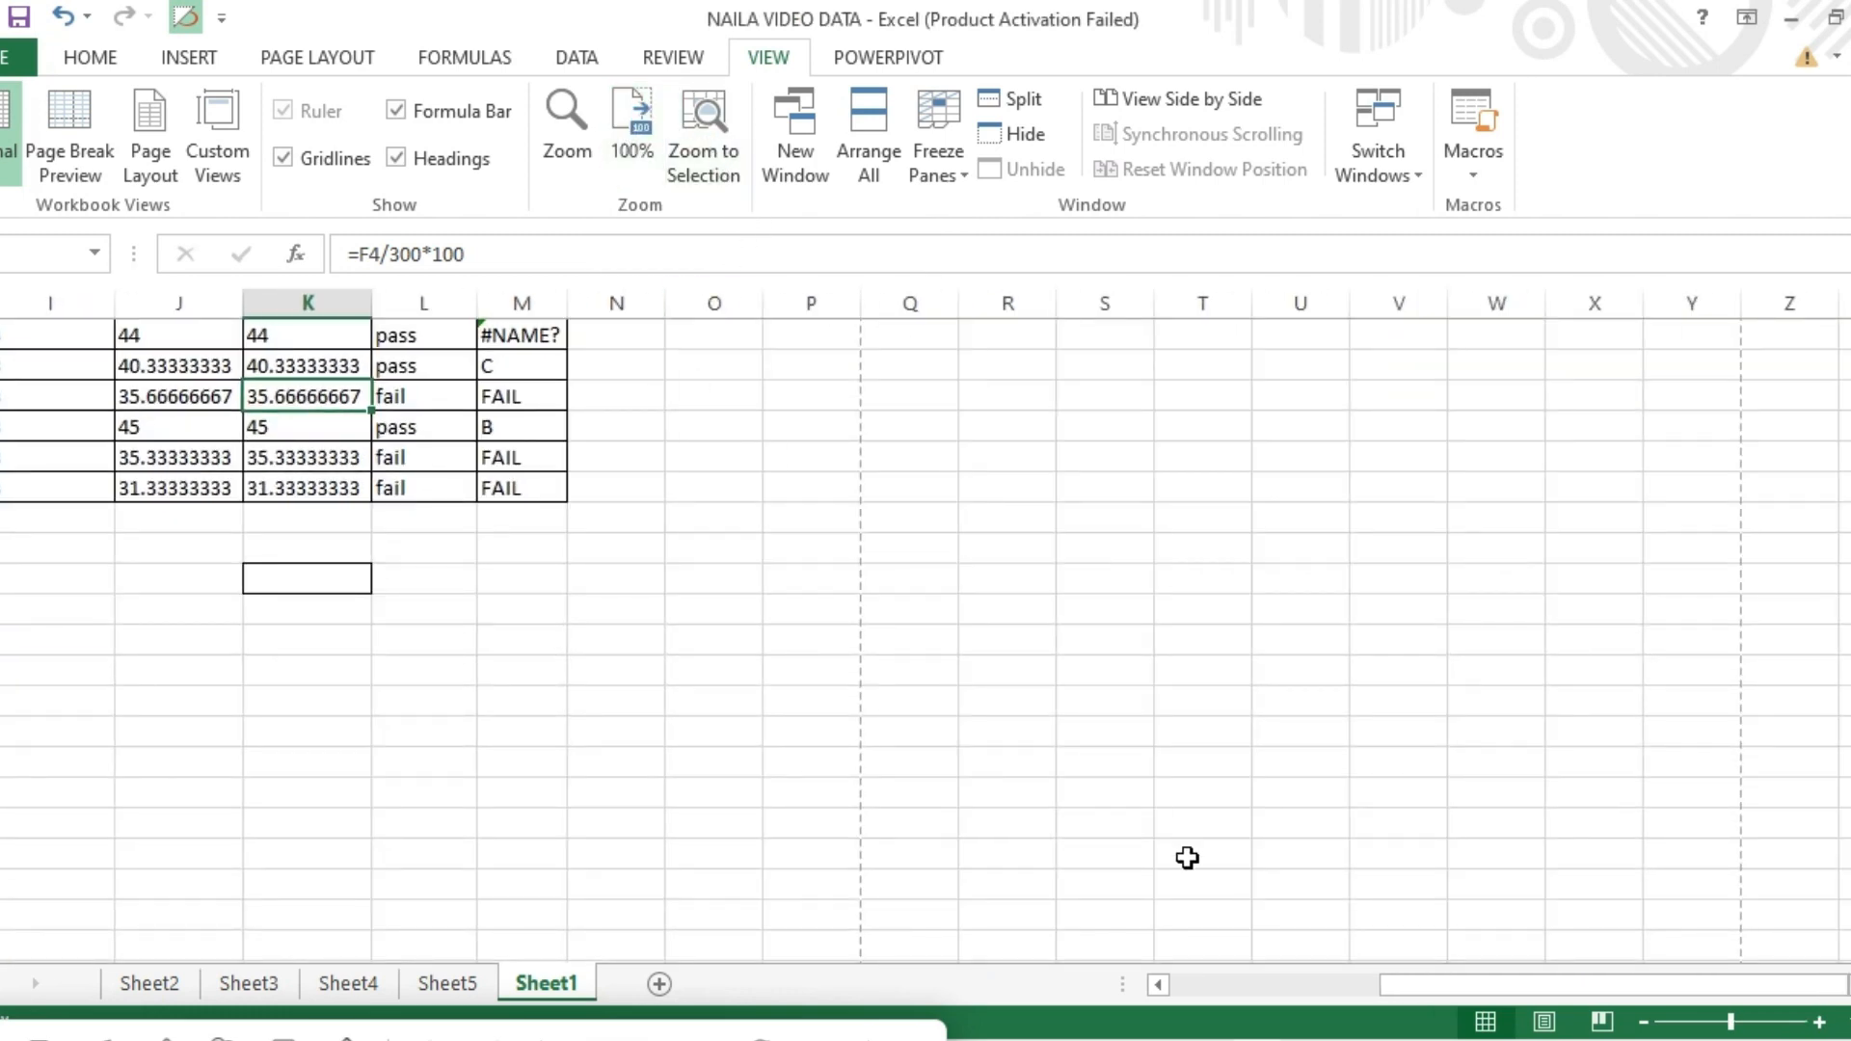
left_click_drag(1427, 987, 1201, 981)
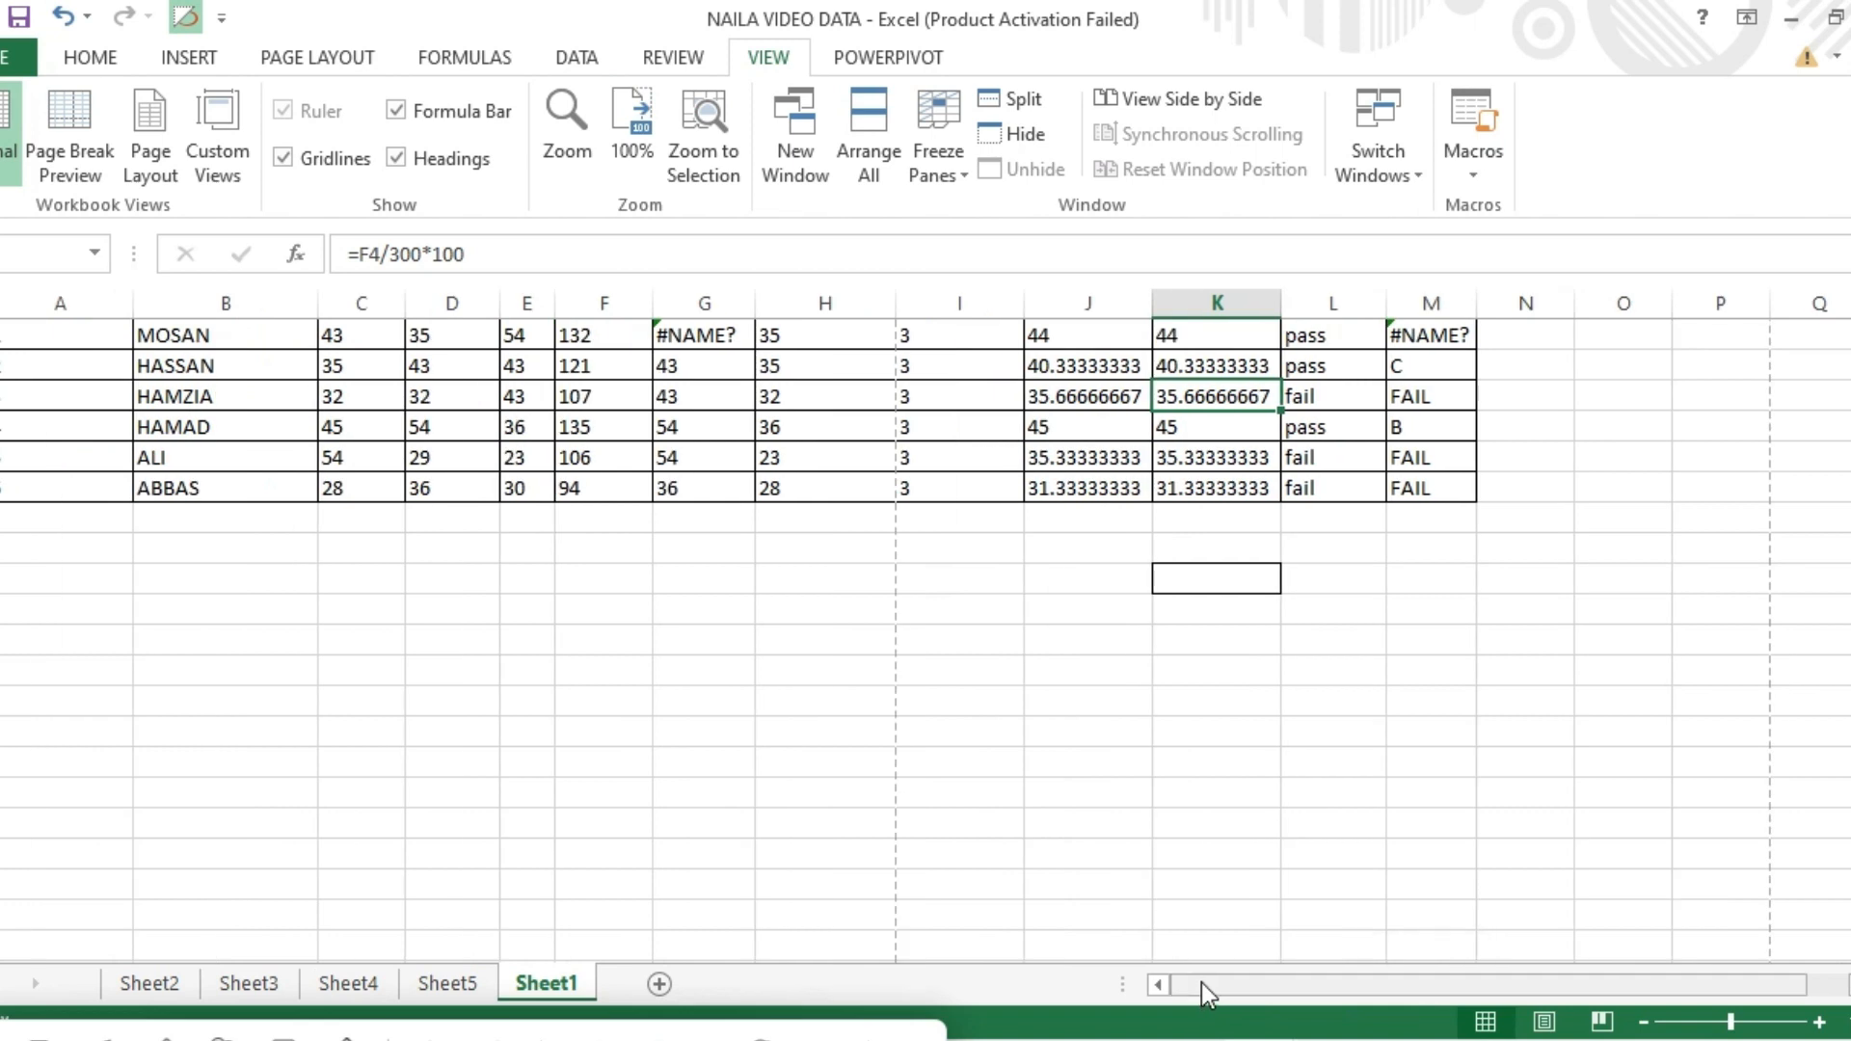
left_click_drag(1850, 571, 1850, 554)
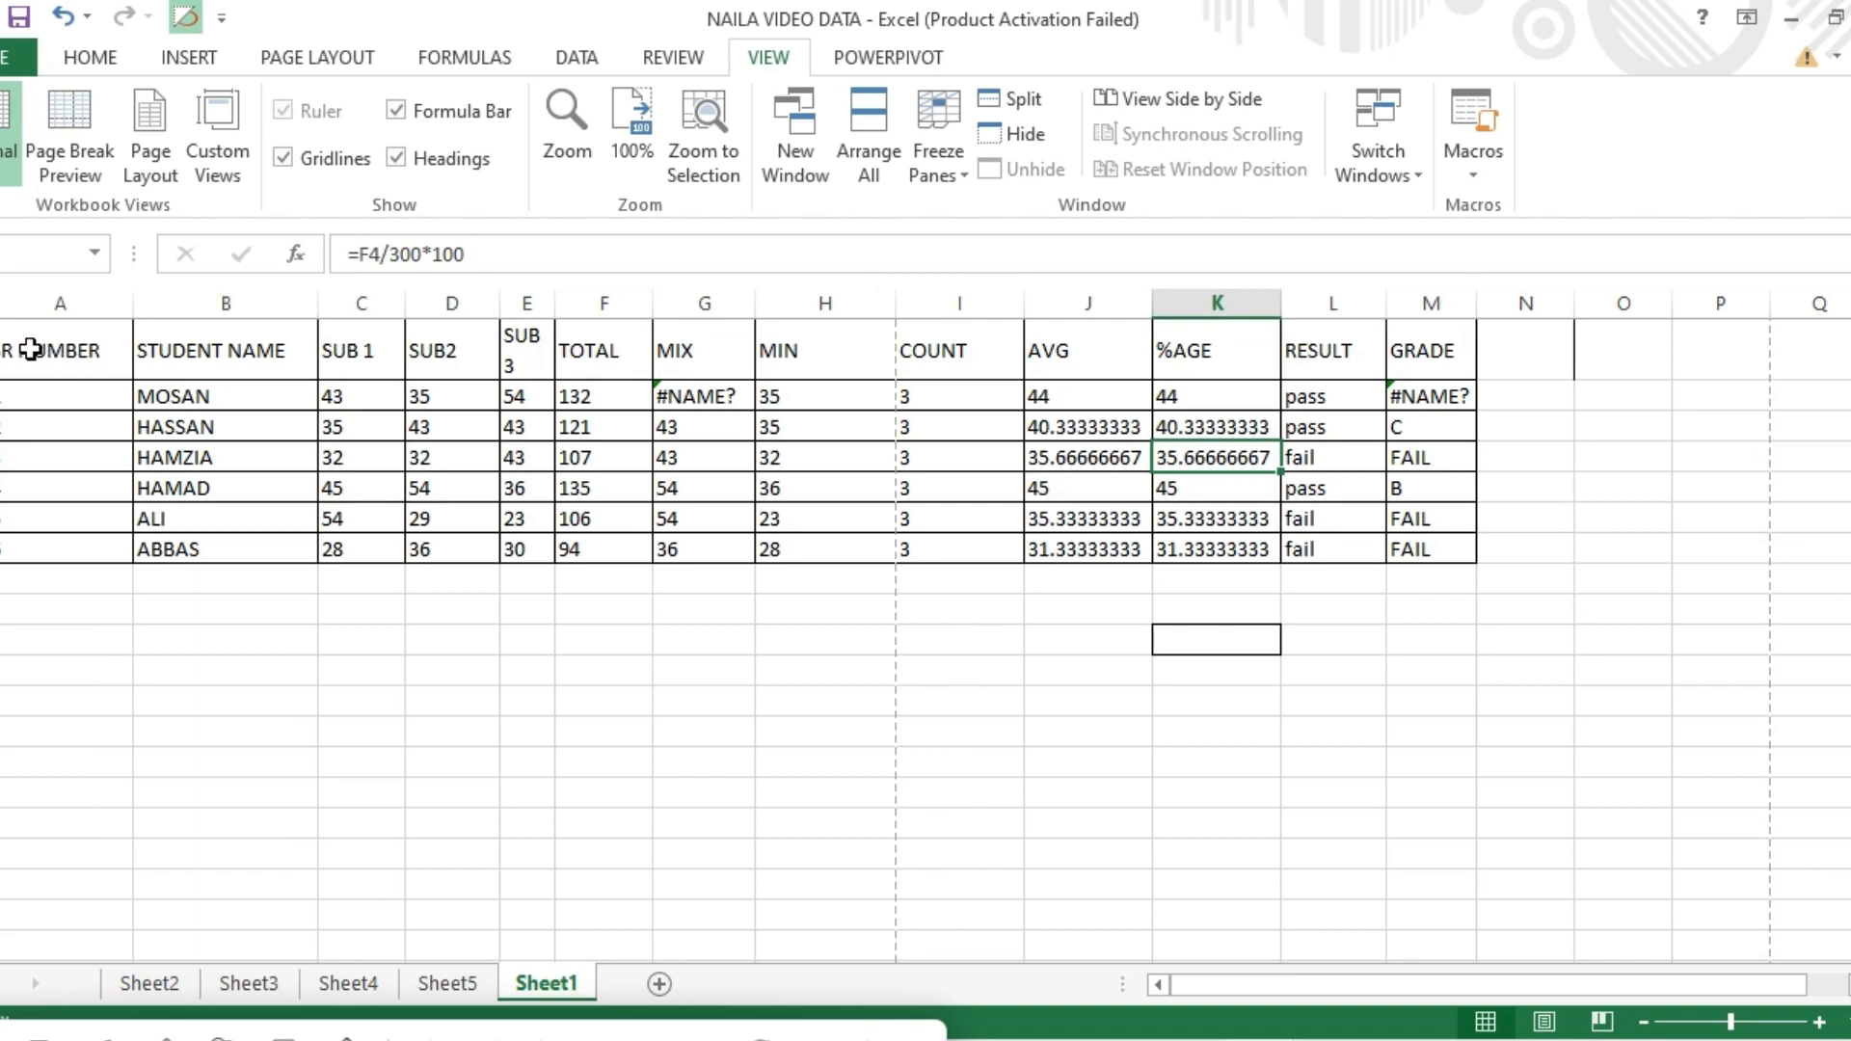
Fill the header row from SR NUMBER to GRADE with yellow and make its text bold
left_click_drag(31, 349, 826, 375)
left_click_drag(1249, 379, 1405, 355)
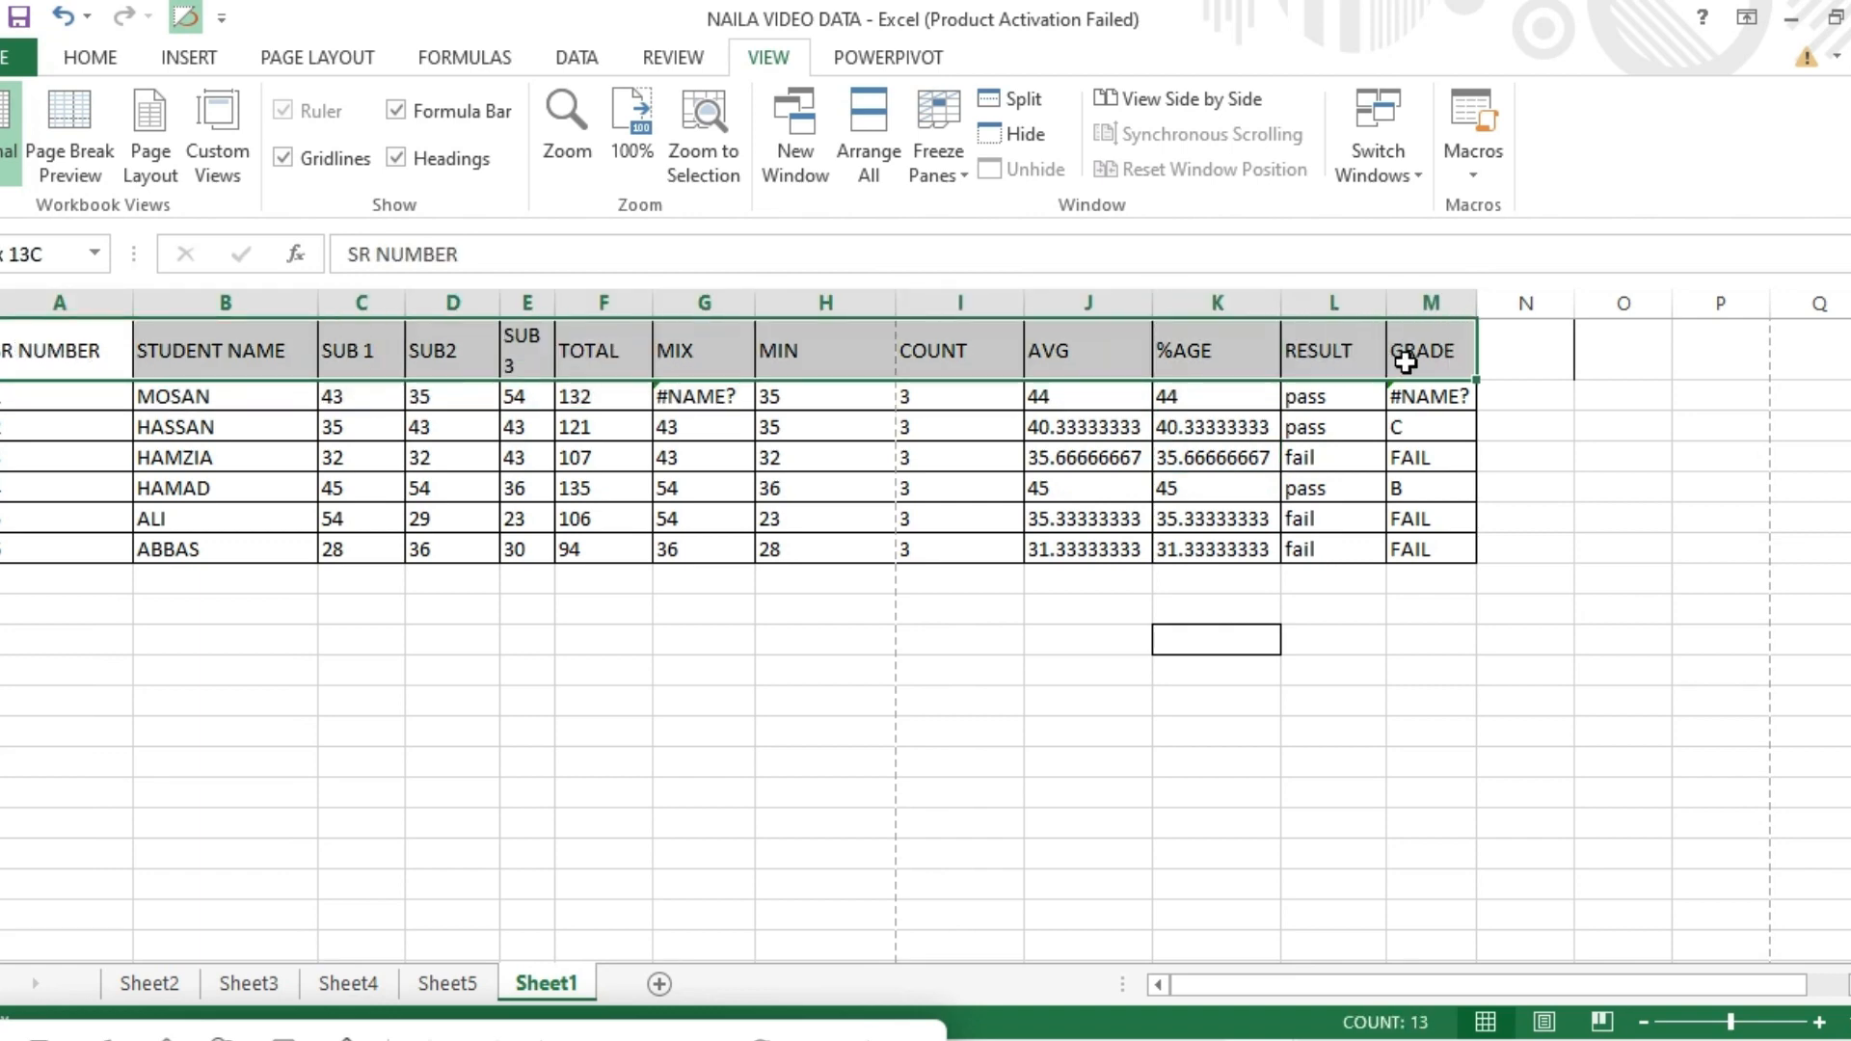
left_click(106, 62)
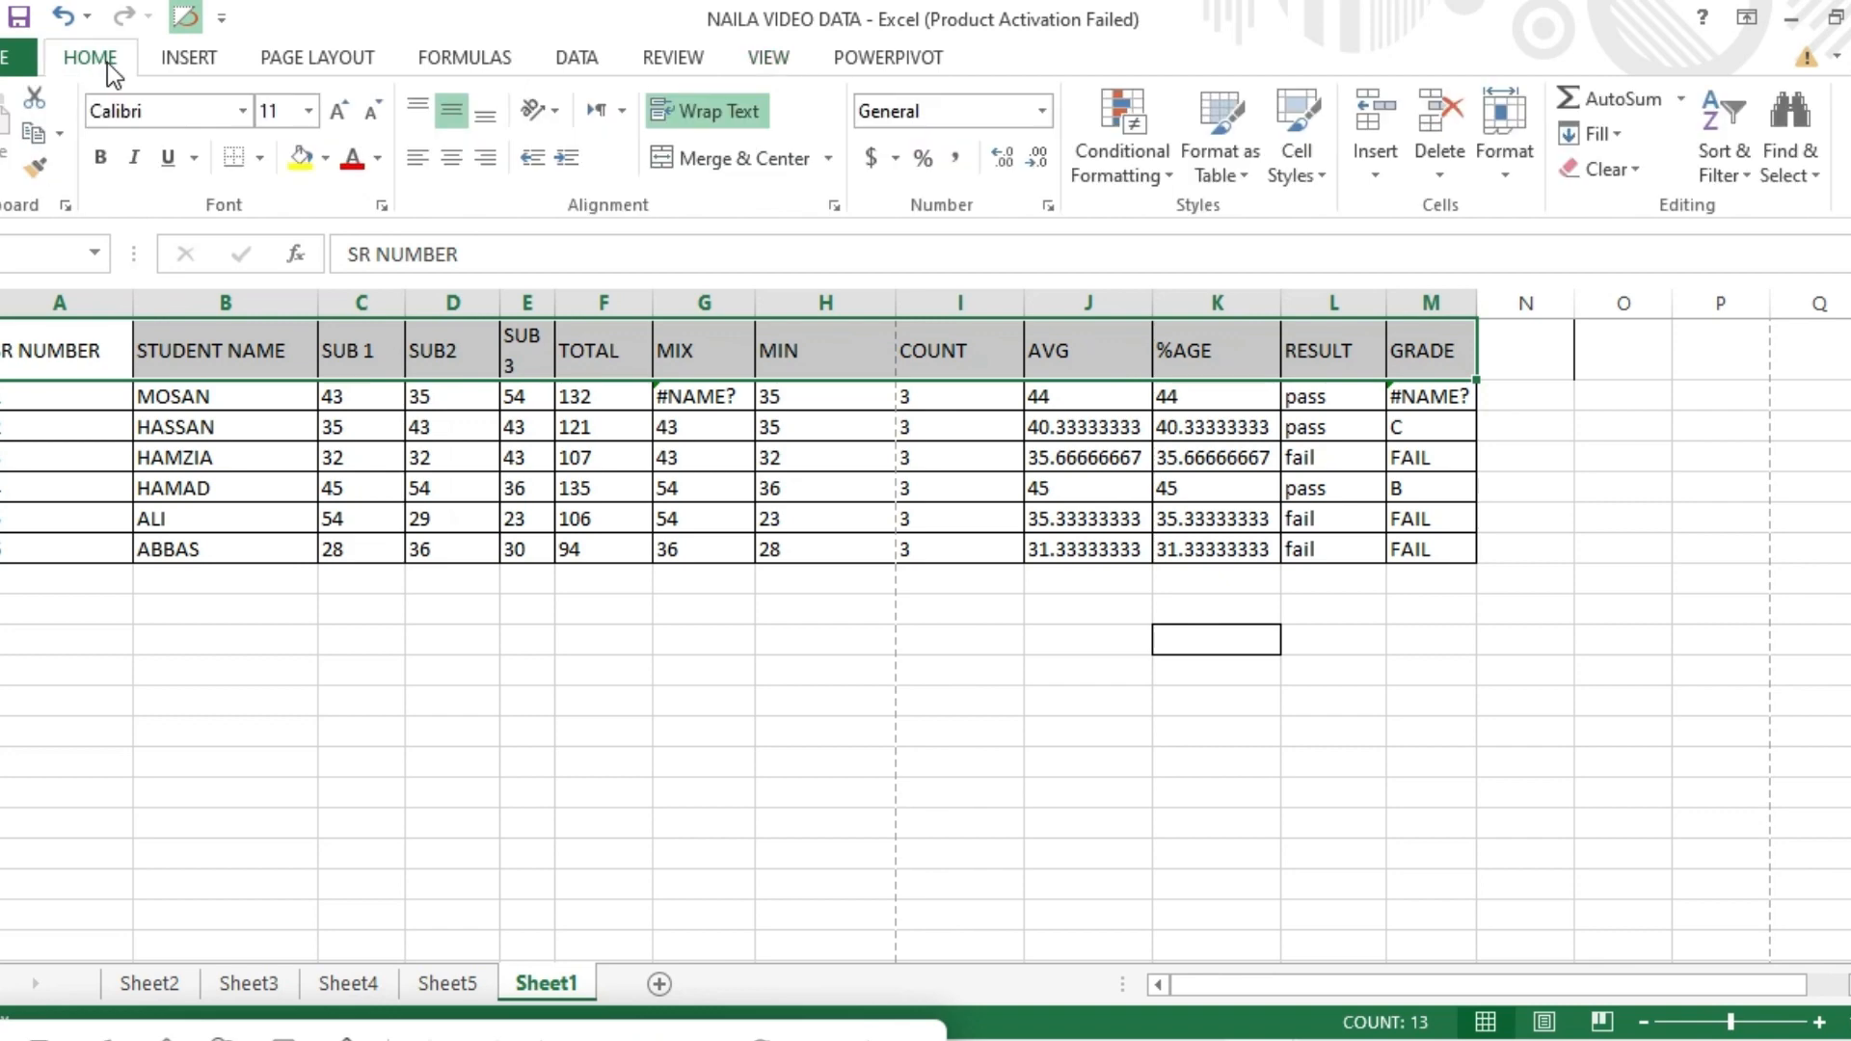
left_click(328, 159)
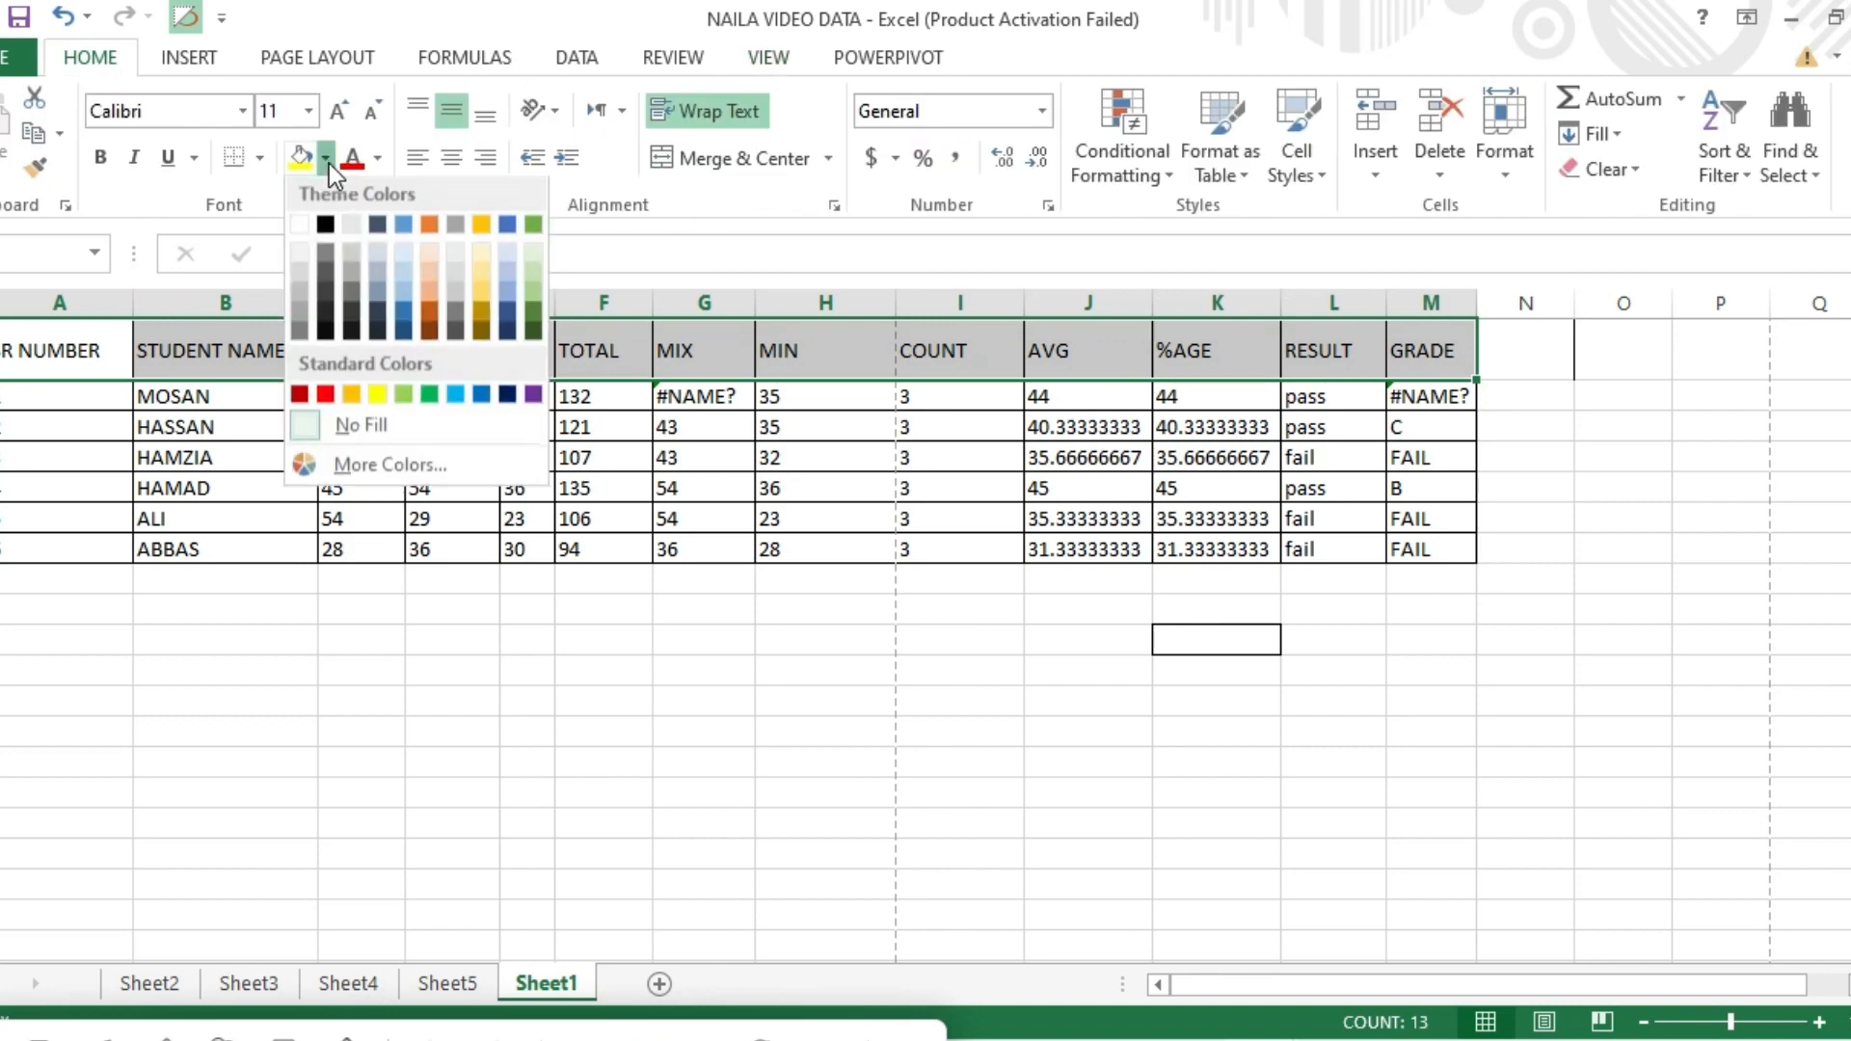
left_click(376, 396)
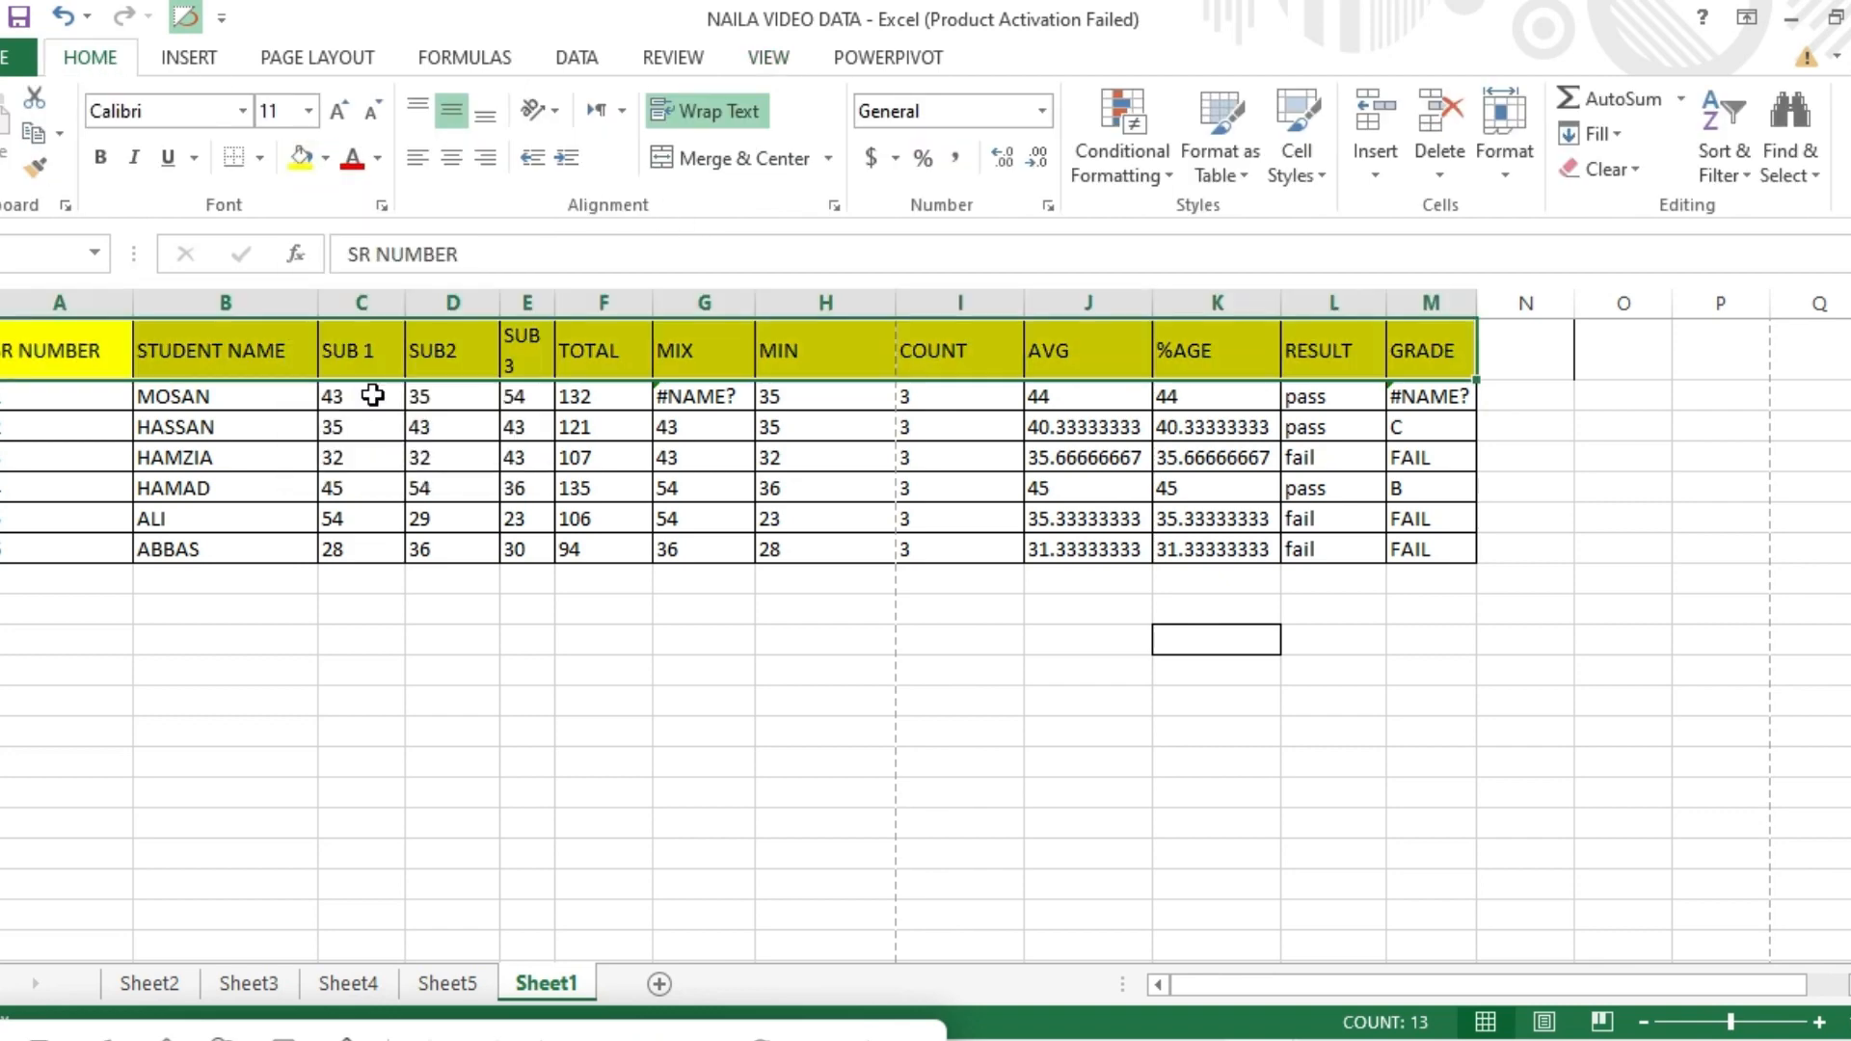
left_click(102, 160)
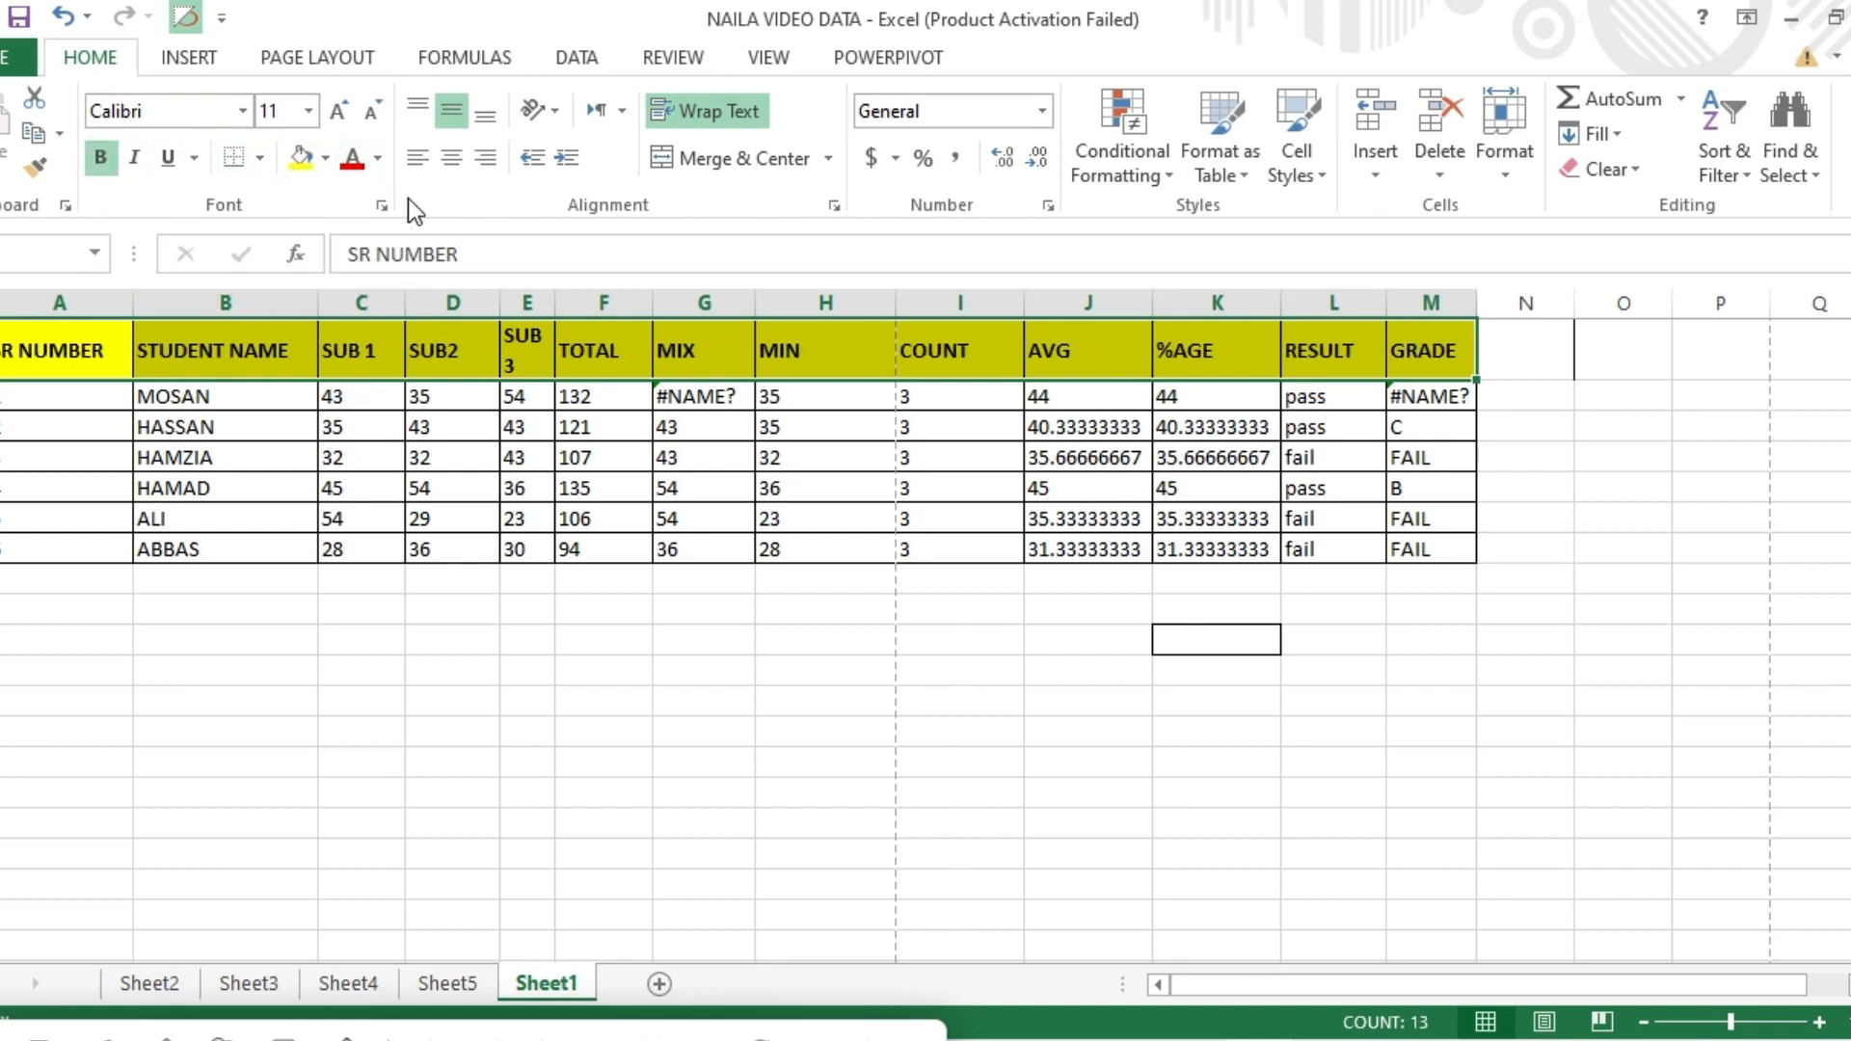
left_click(1516, 618)
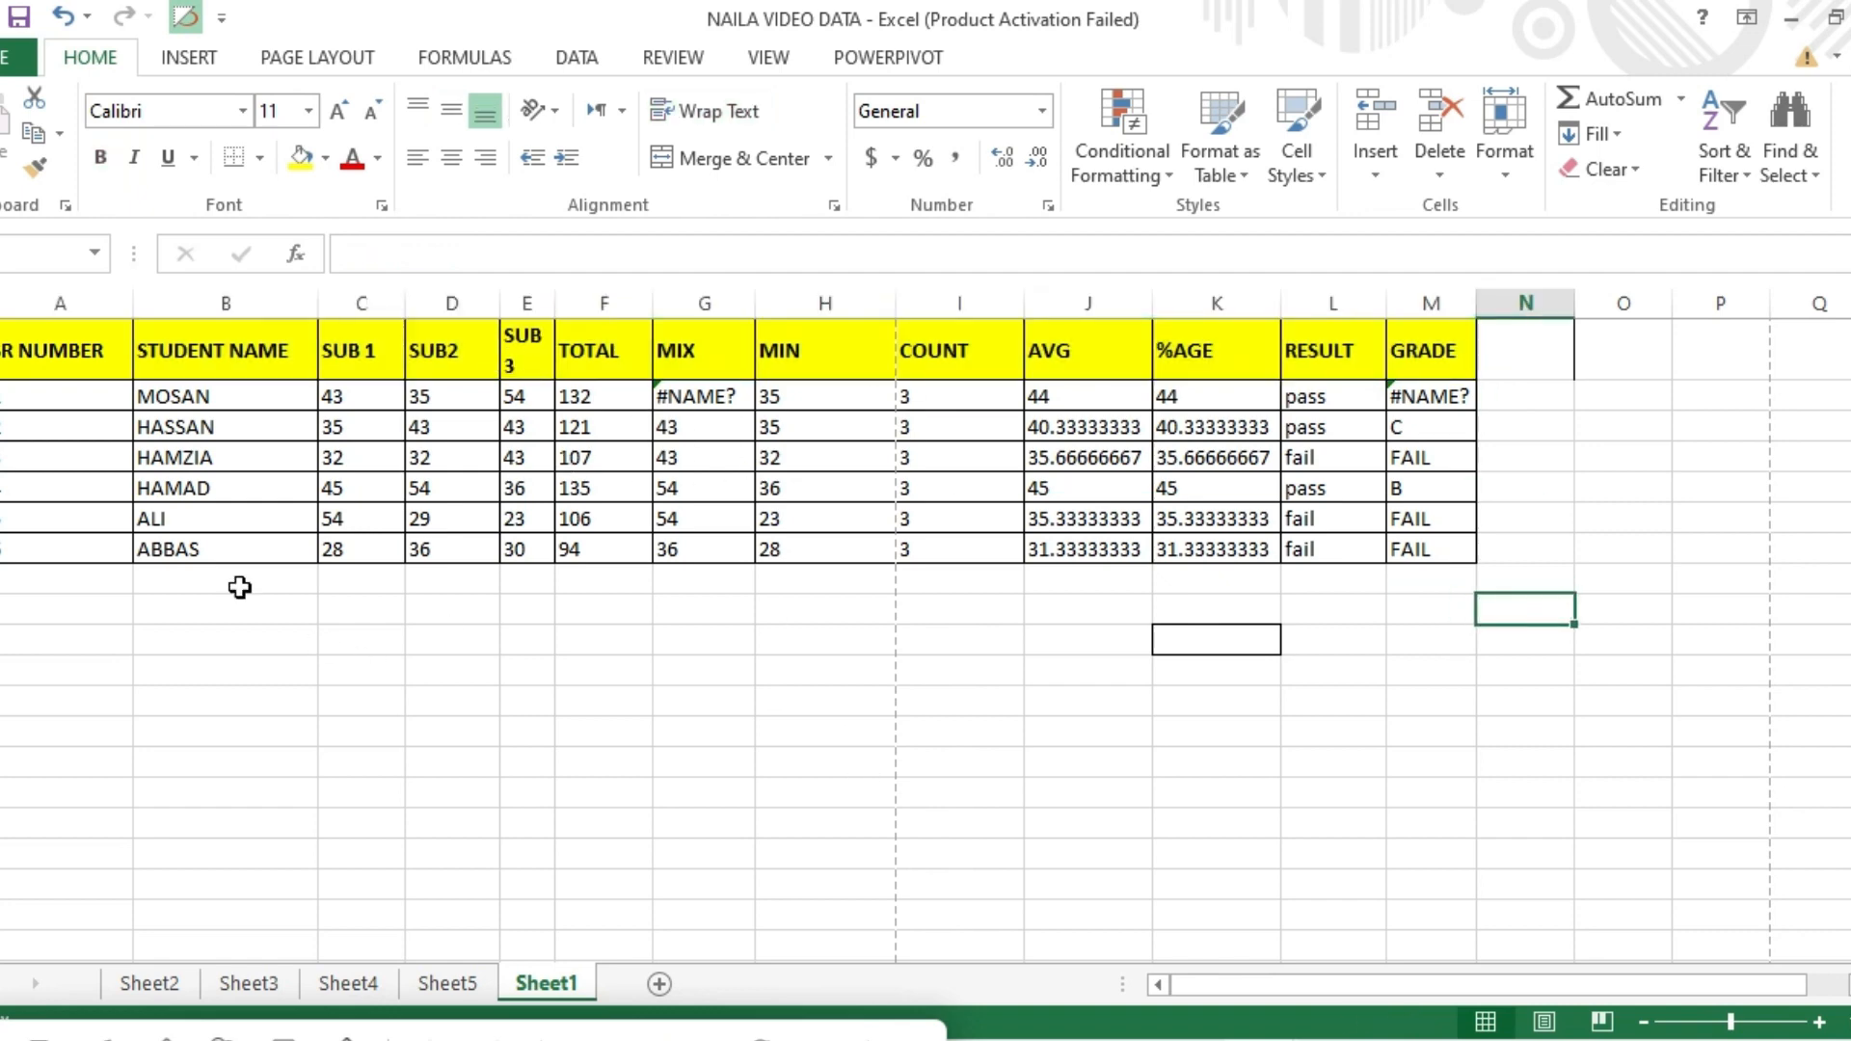
mouse_move(13, 396)
left_mouse_down()
mouse_move(873, 458)
mouse_move(1420, 548)
left_mouse_up()
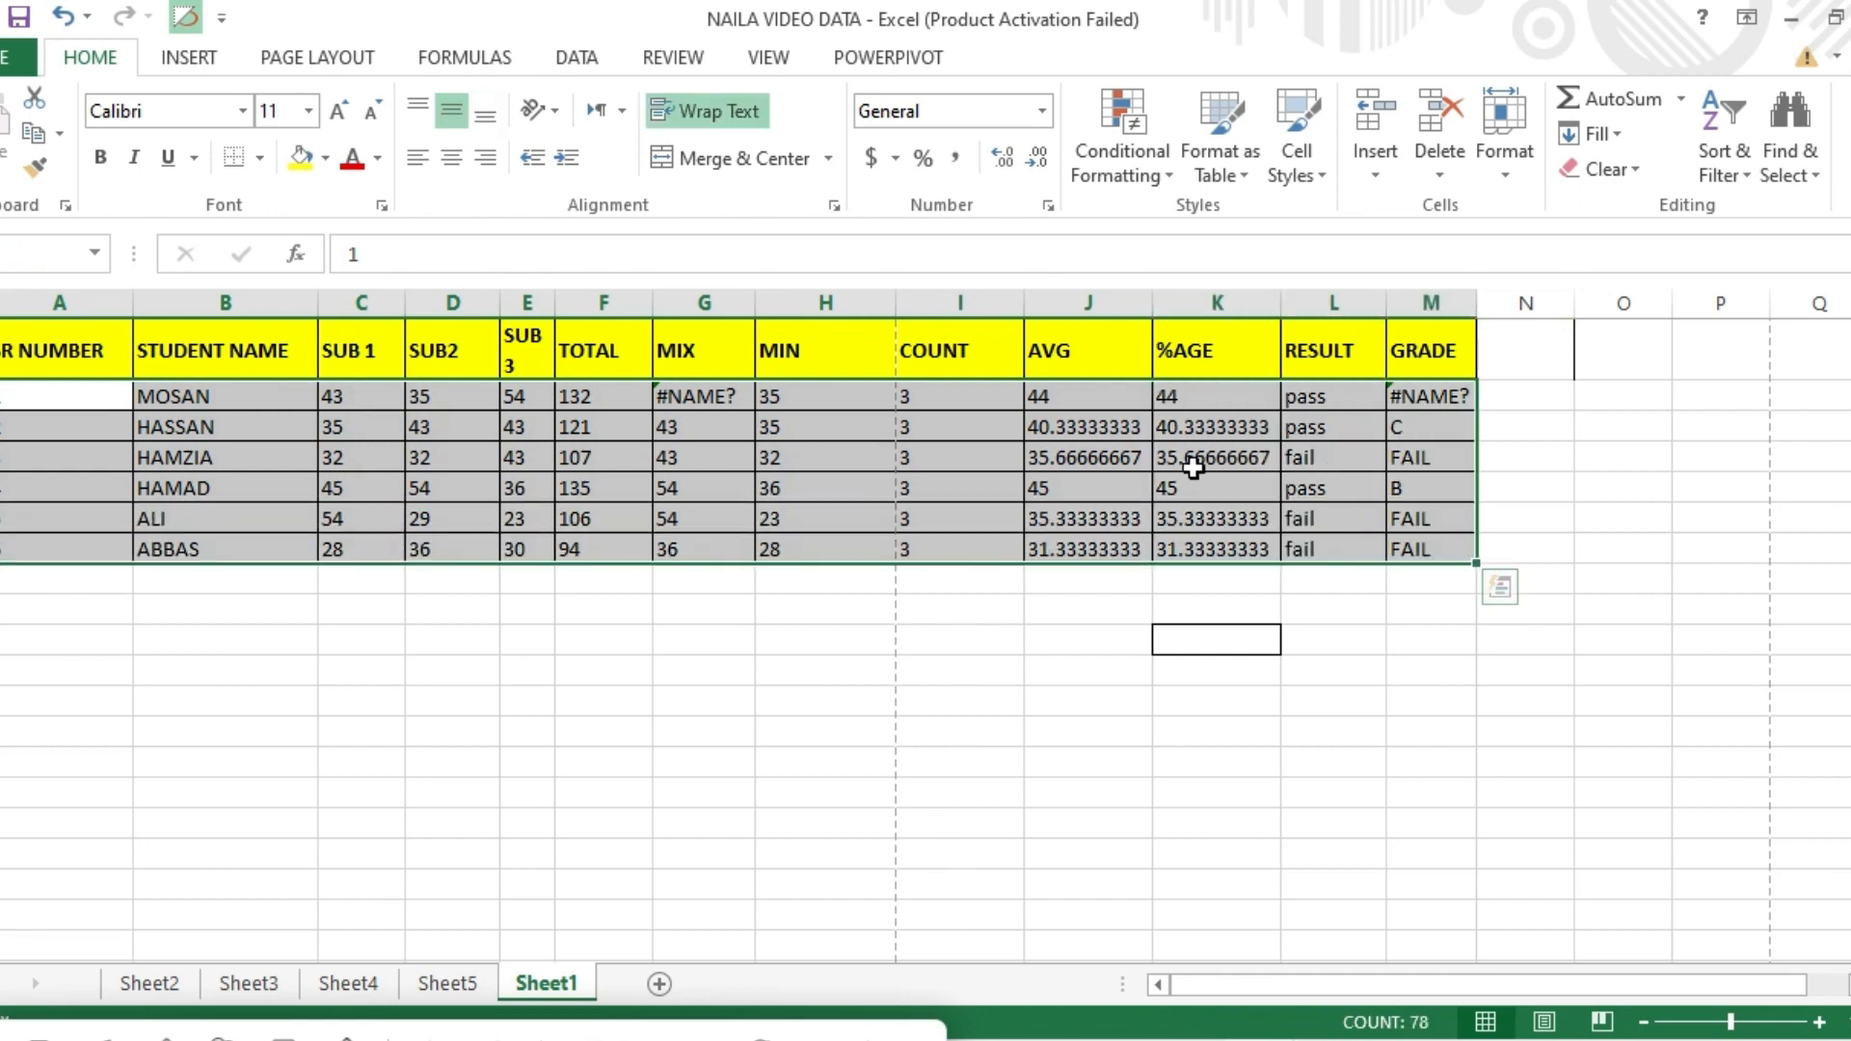
right_click(1193, 467)
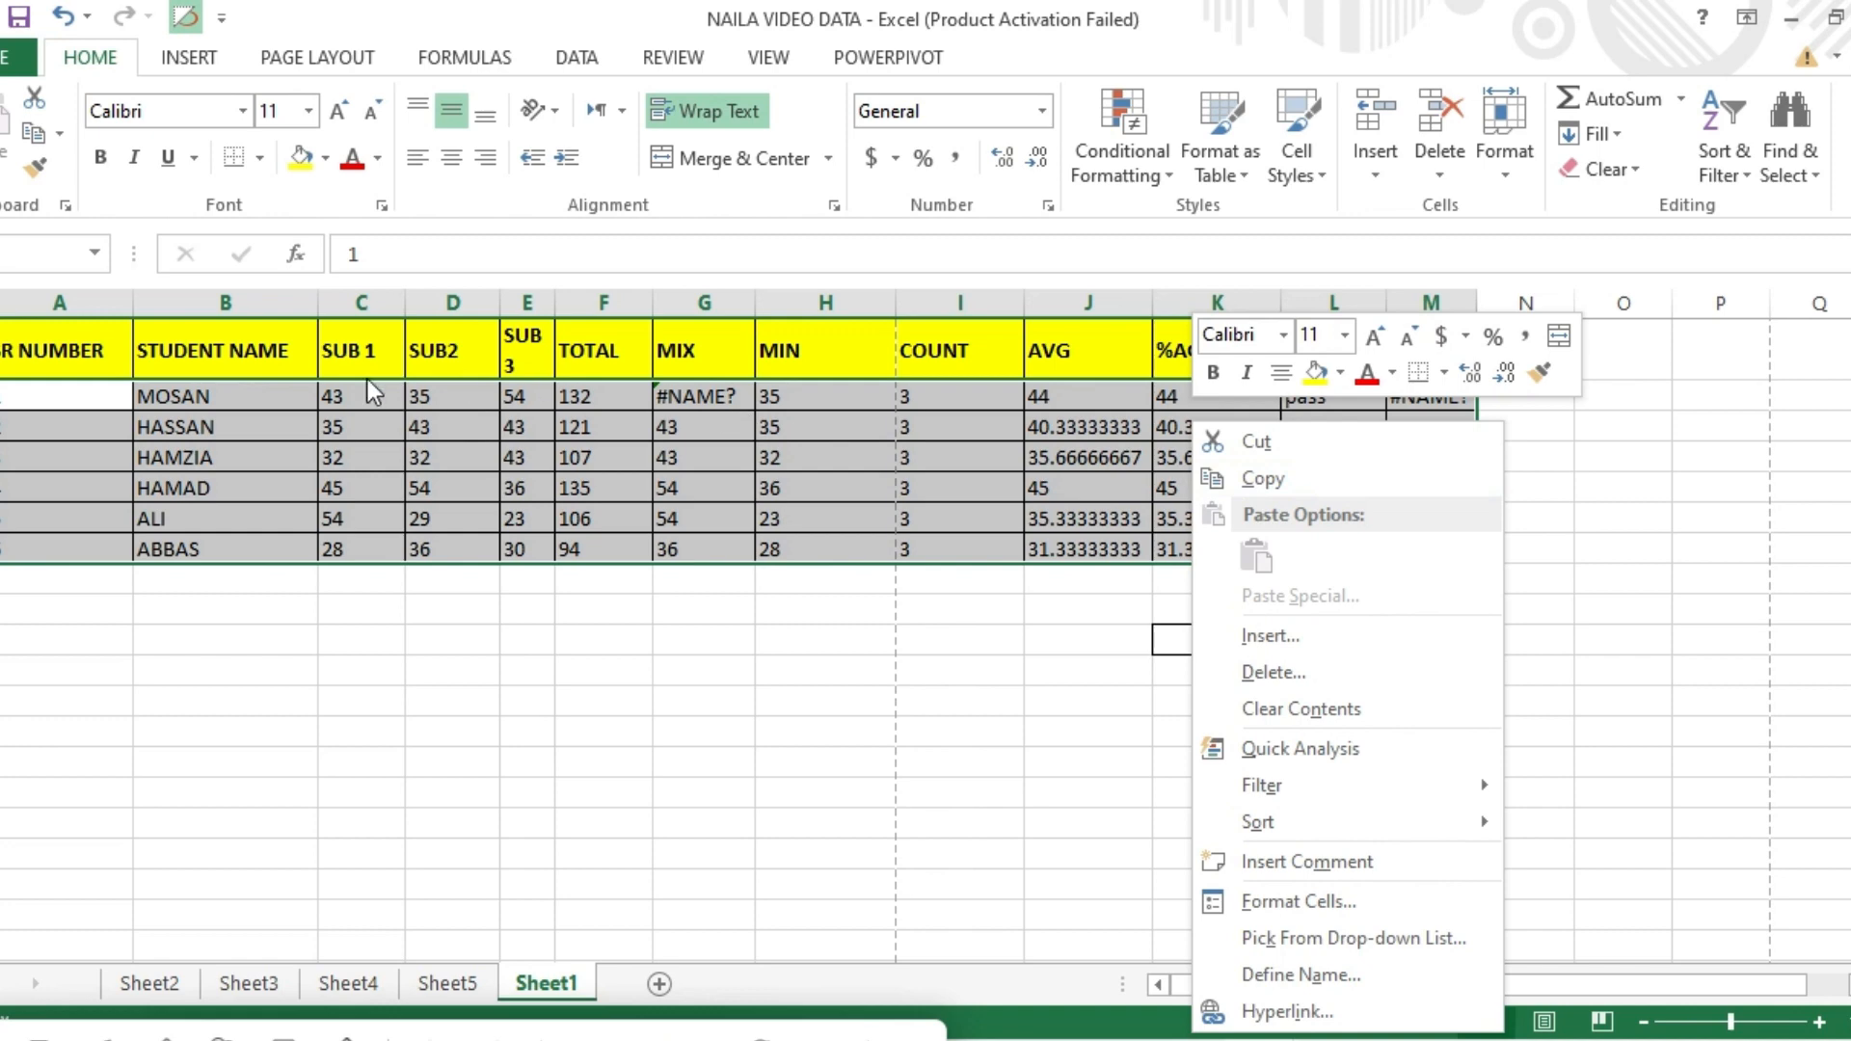
key("Escape")
left_click(99, 403)
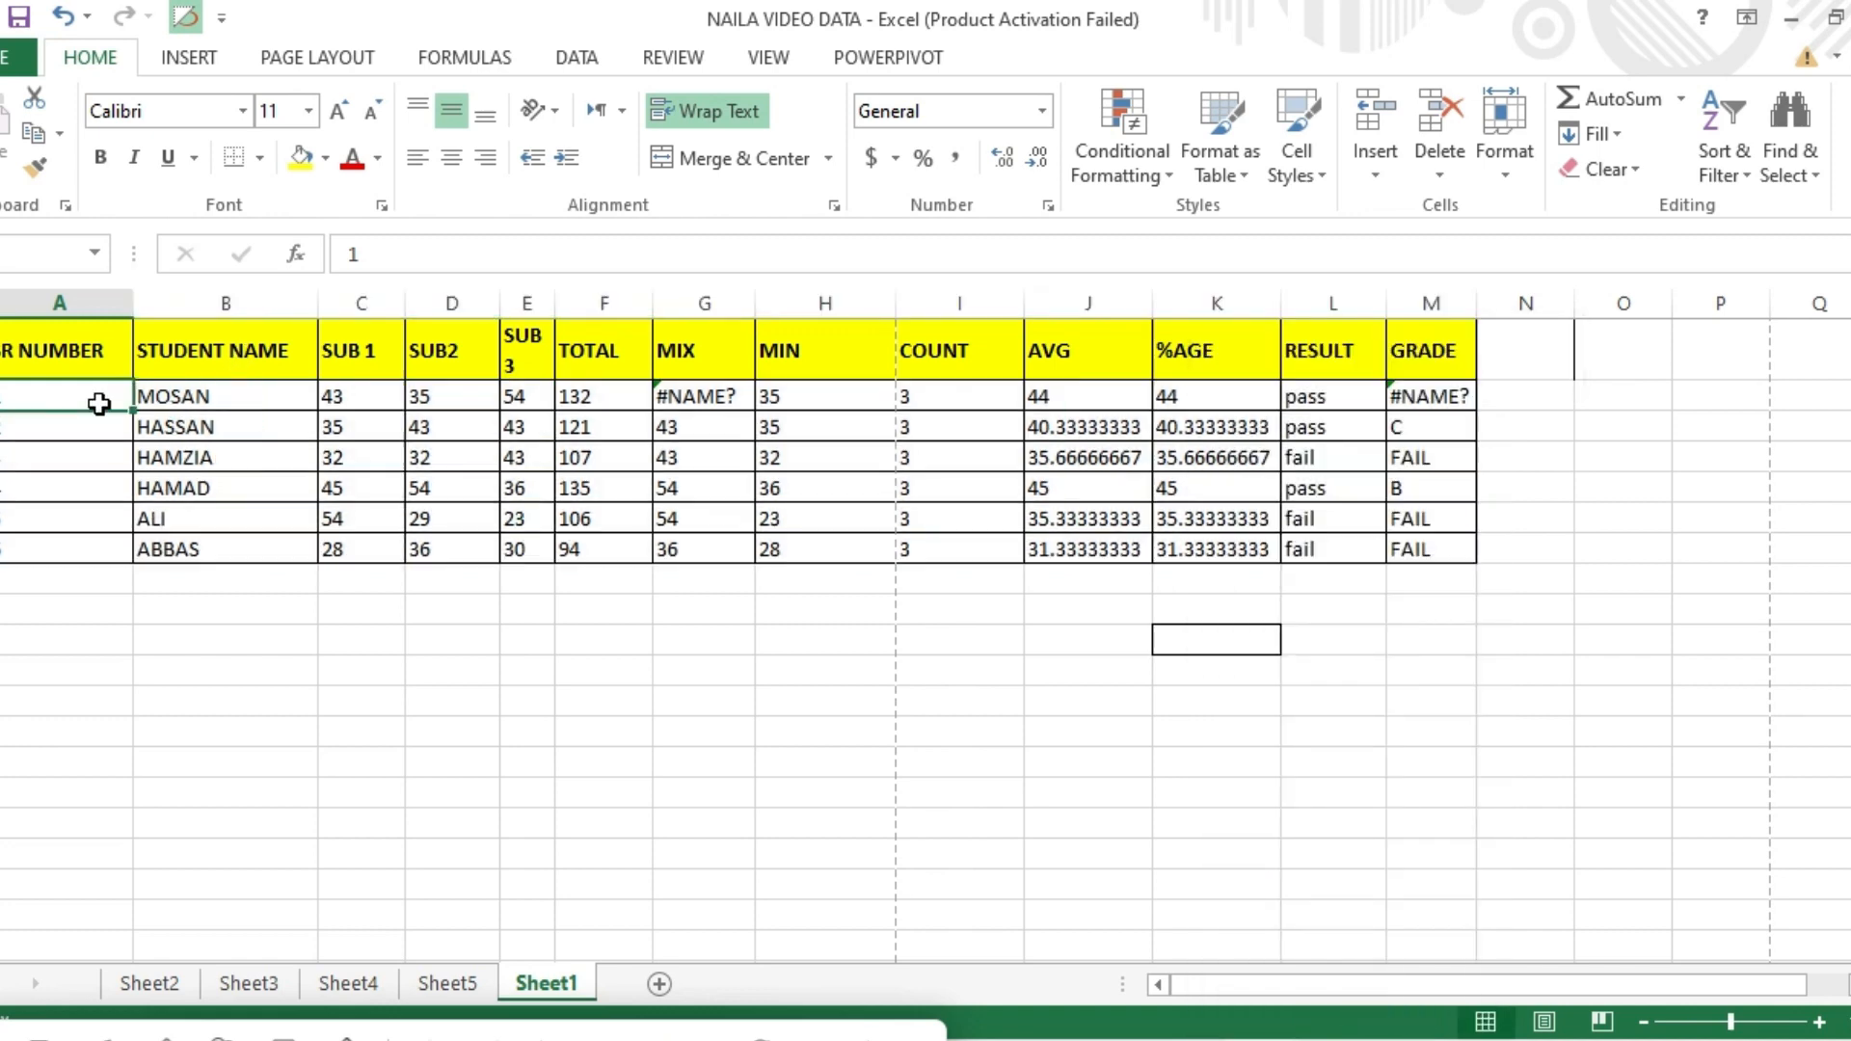
left_click_drag(102, 405, 216, 430)
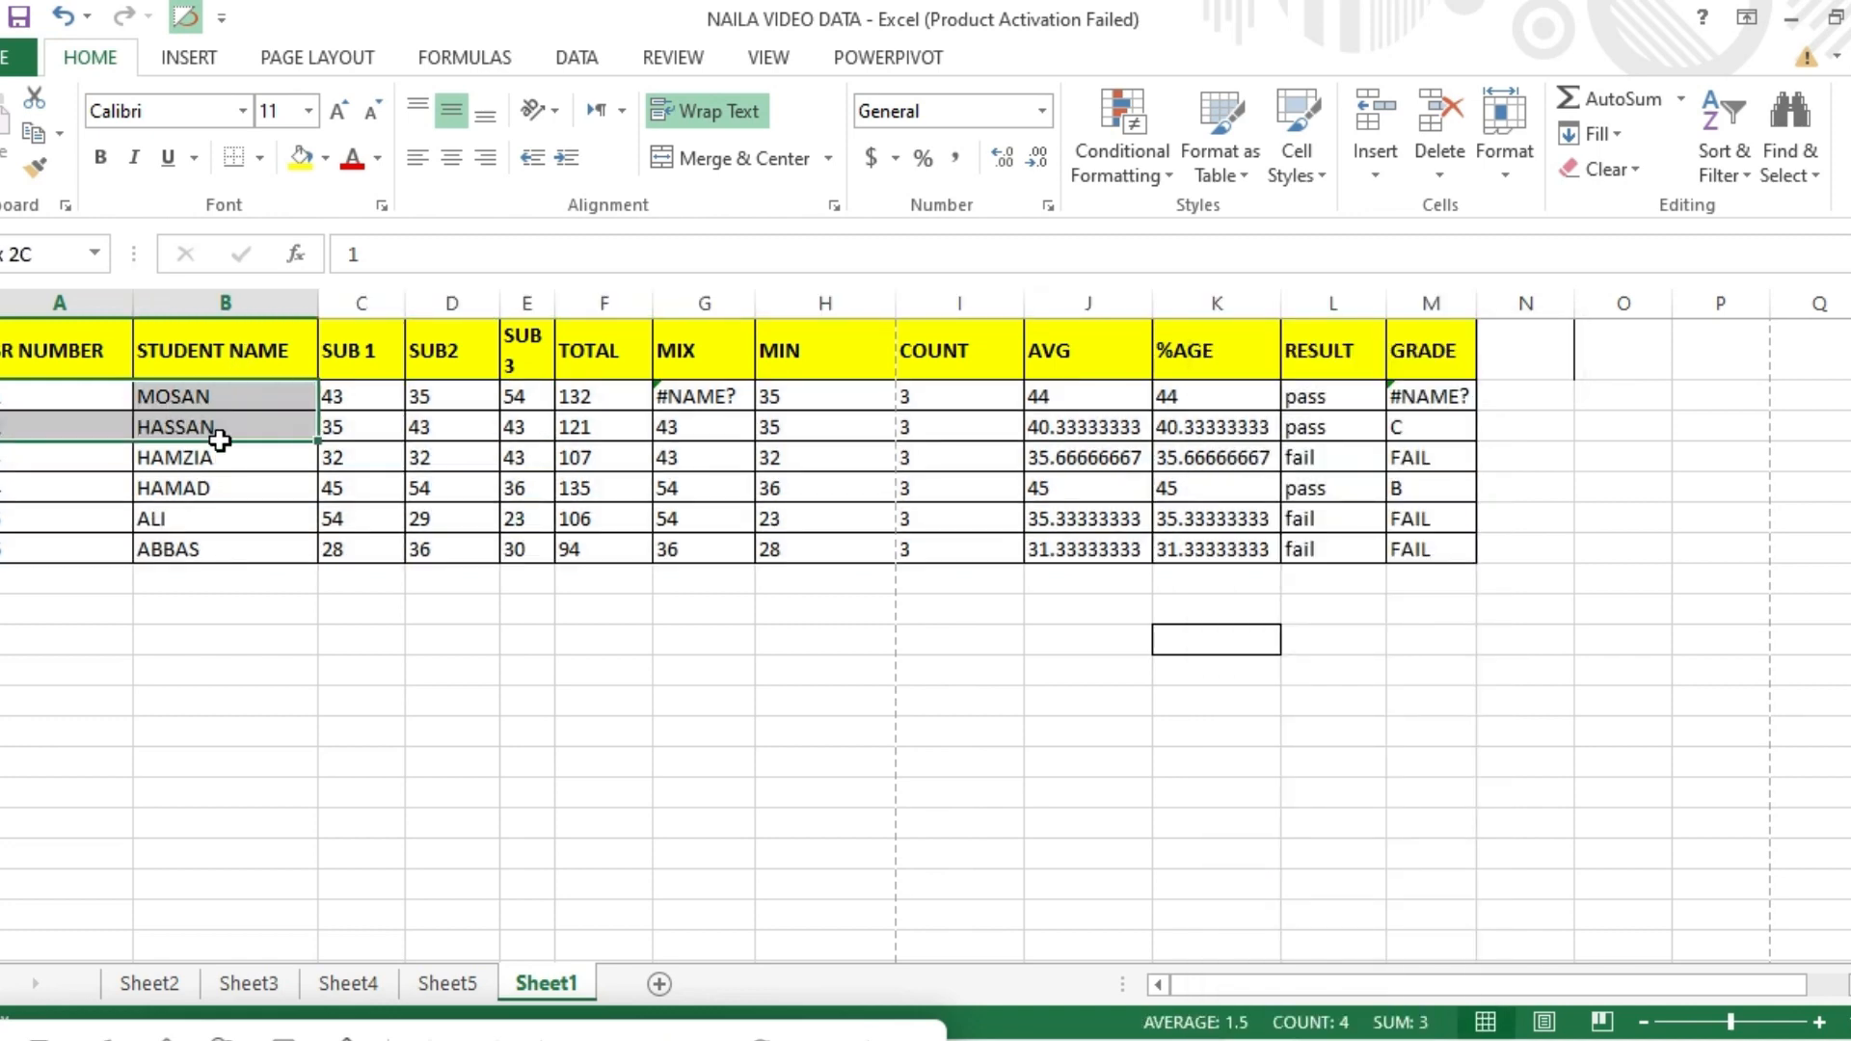
left_click(228, 583)
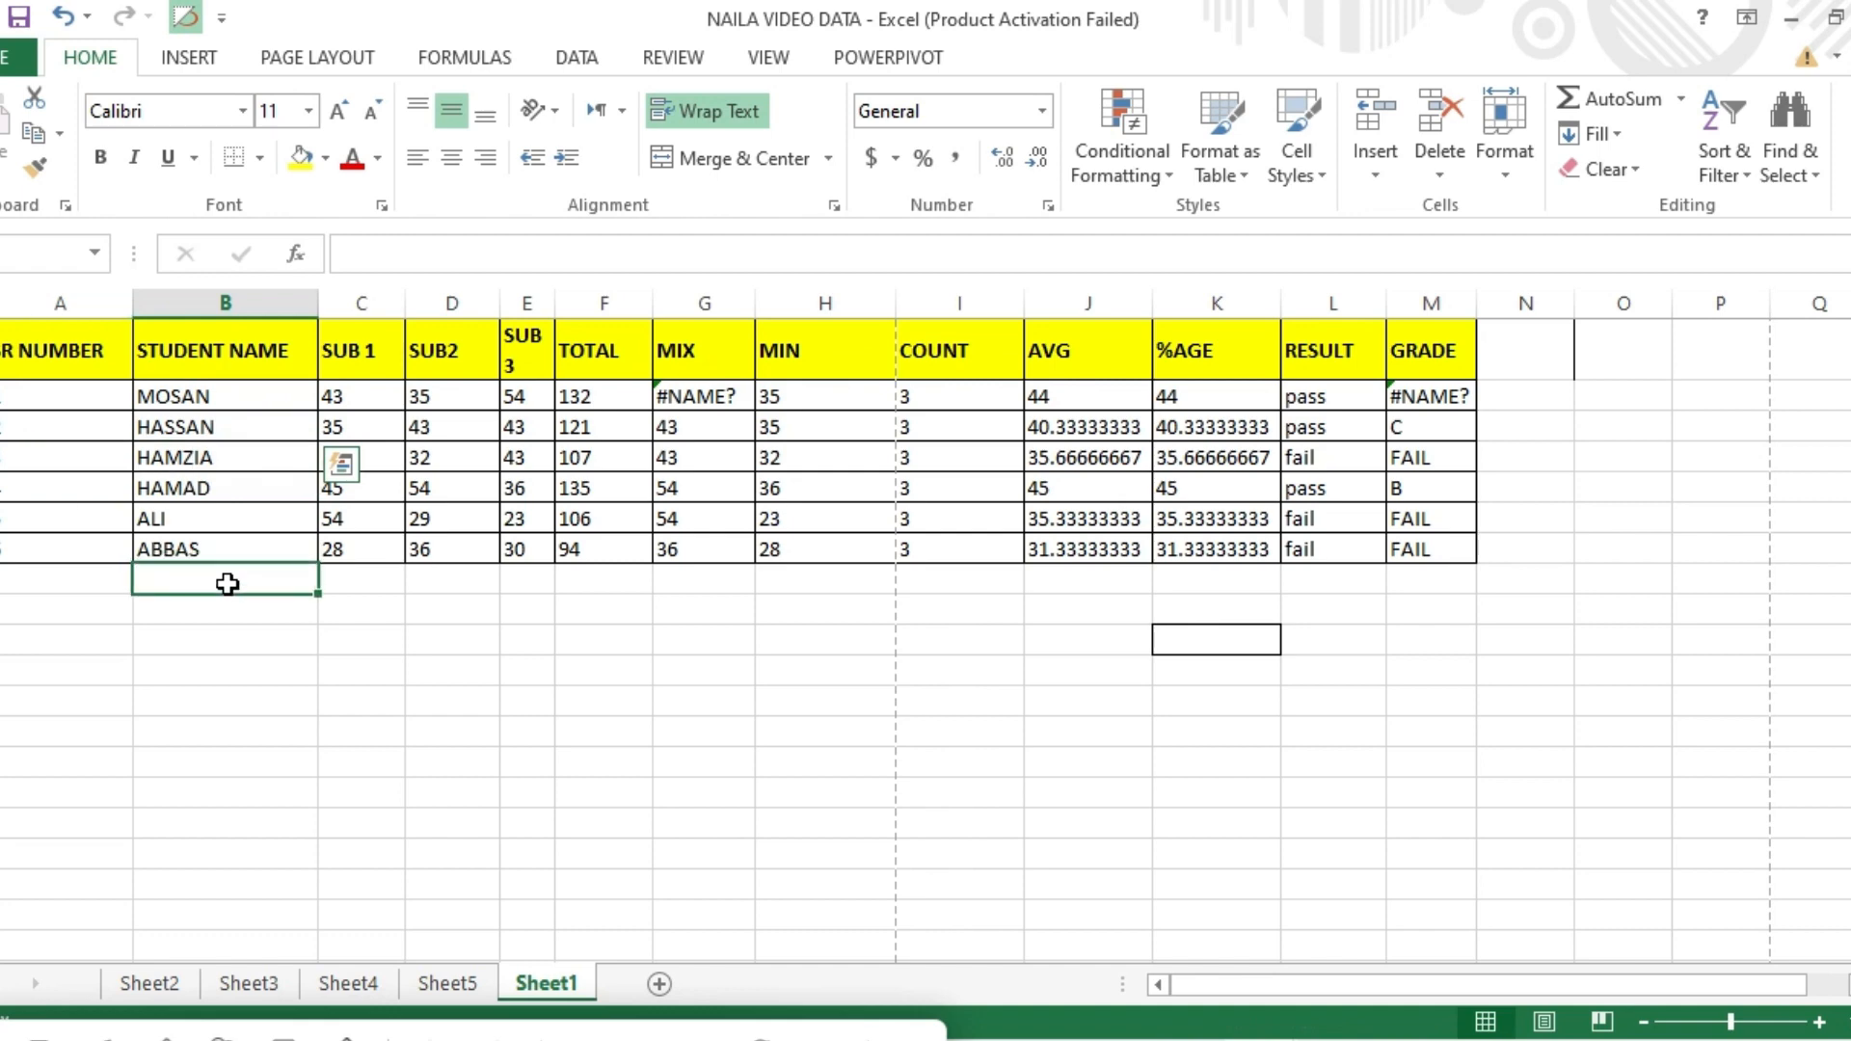
Copy the six student rows from columns A to M and try to paste them starting in cell A8
left_click(69, 398)
left_click_drag(69, 397, 1430, 546)
right_click(1330, 473)
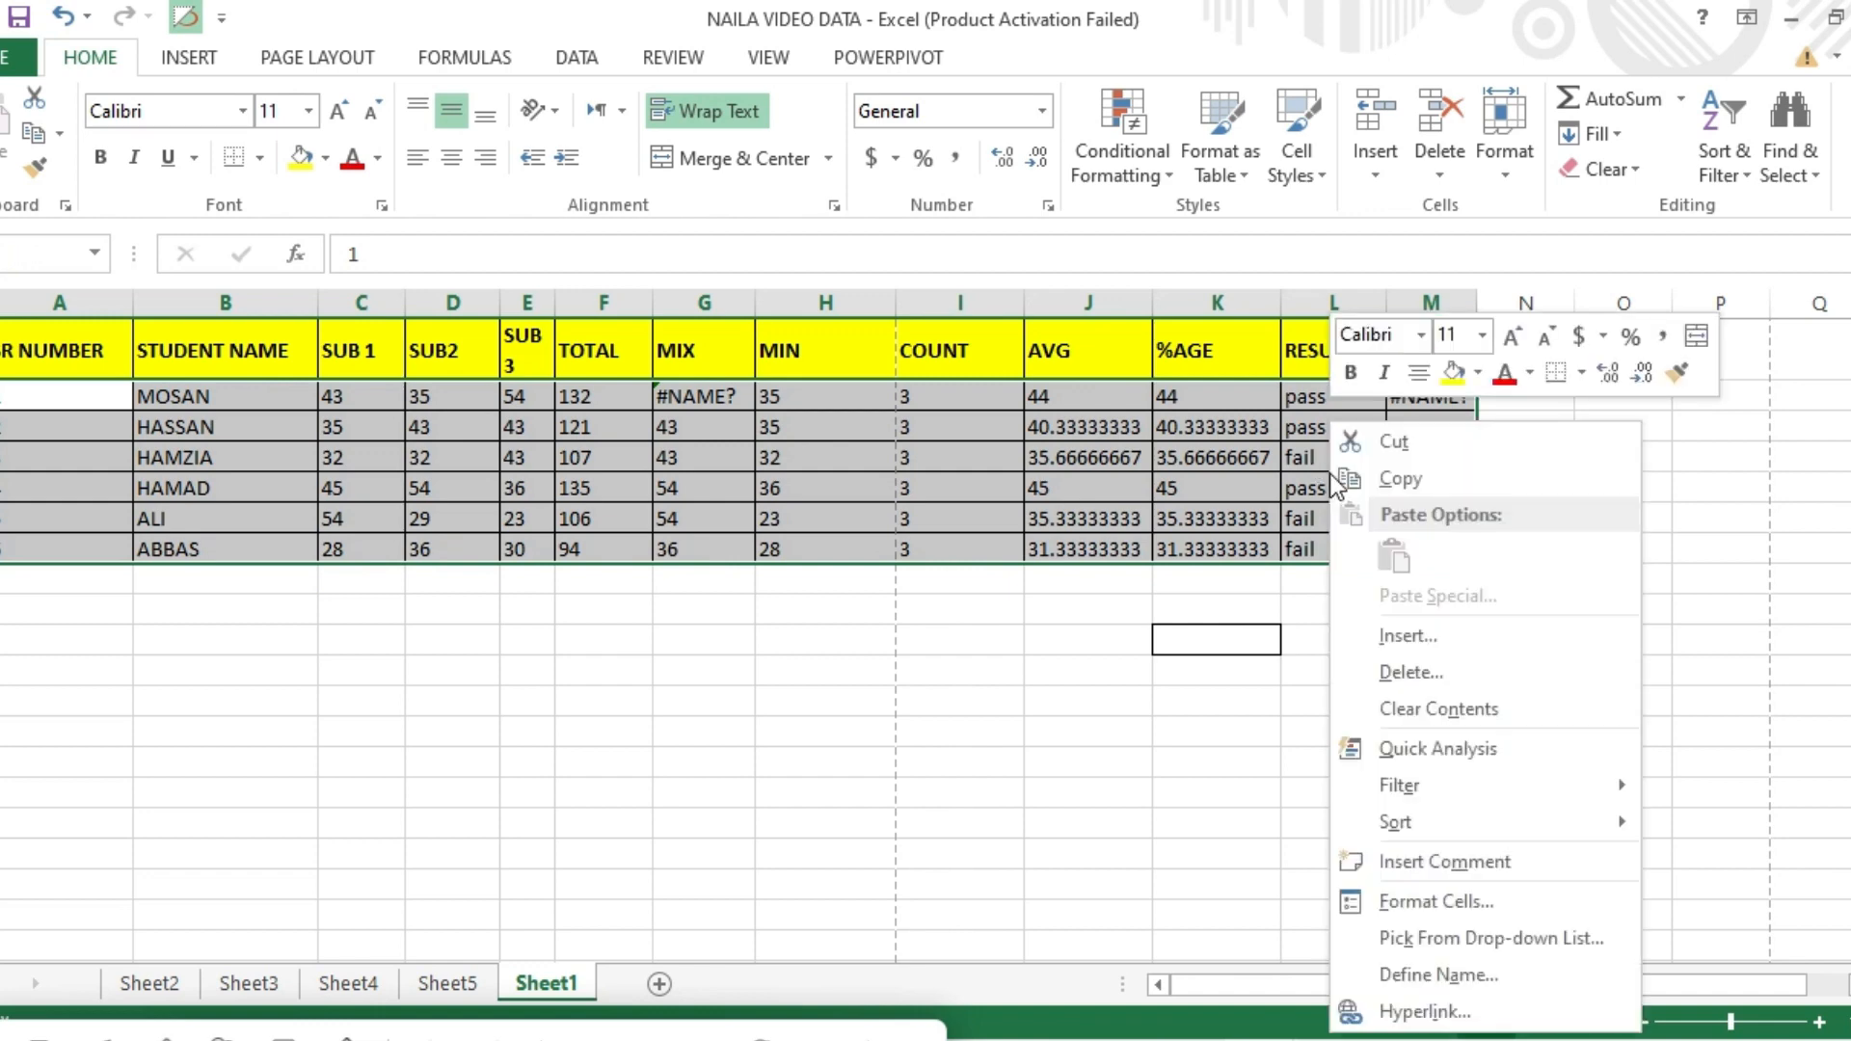
left_click(1401, 481)
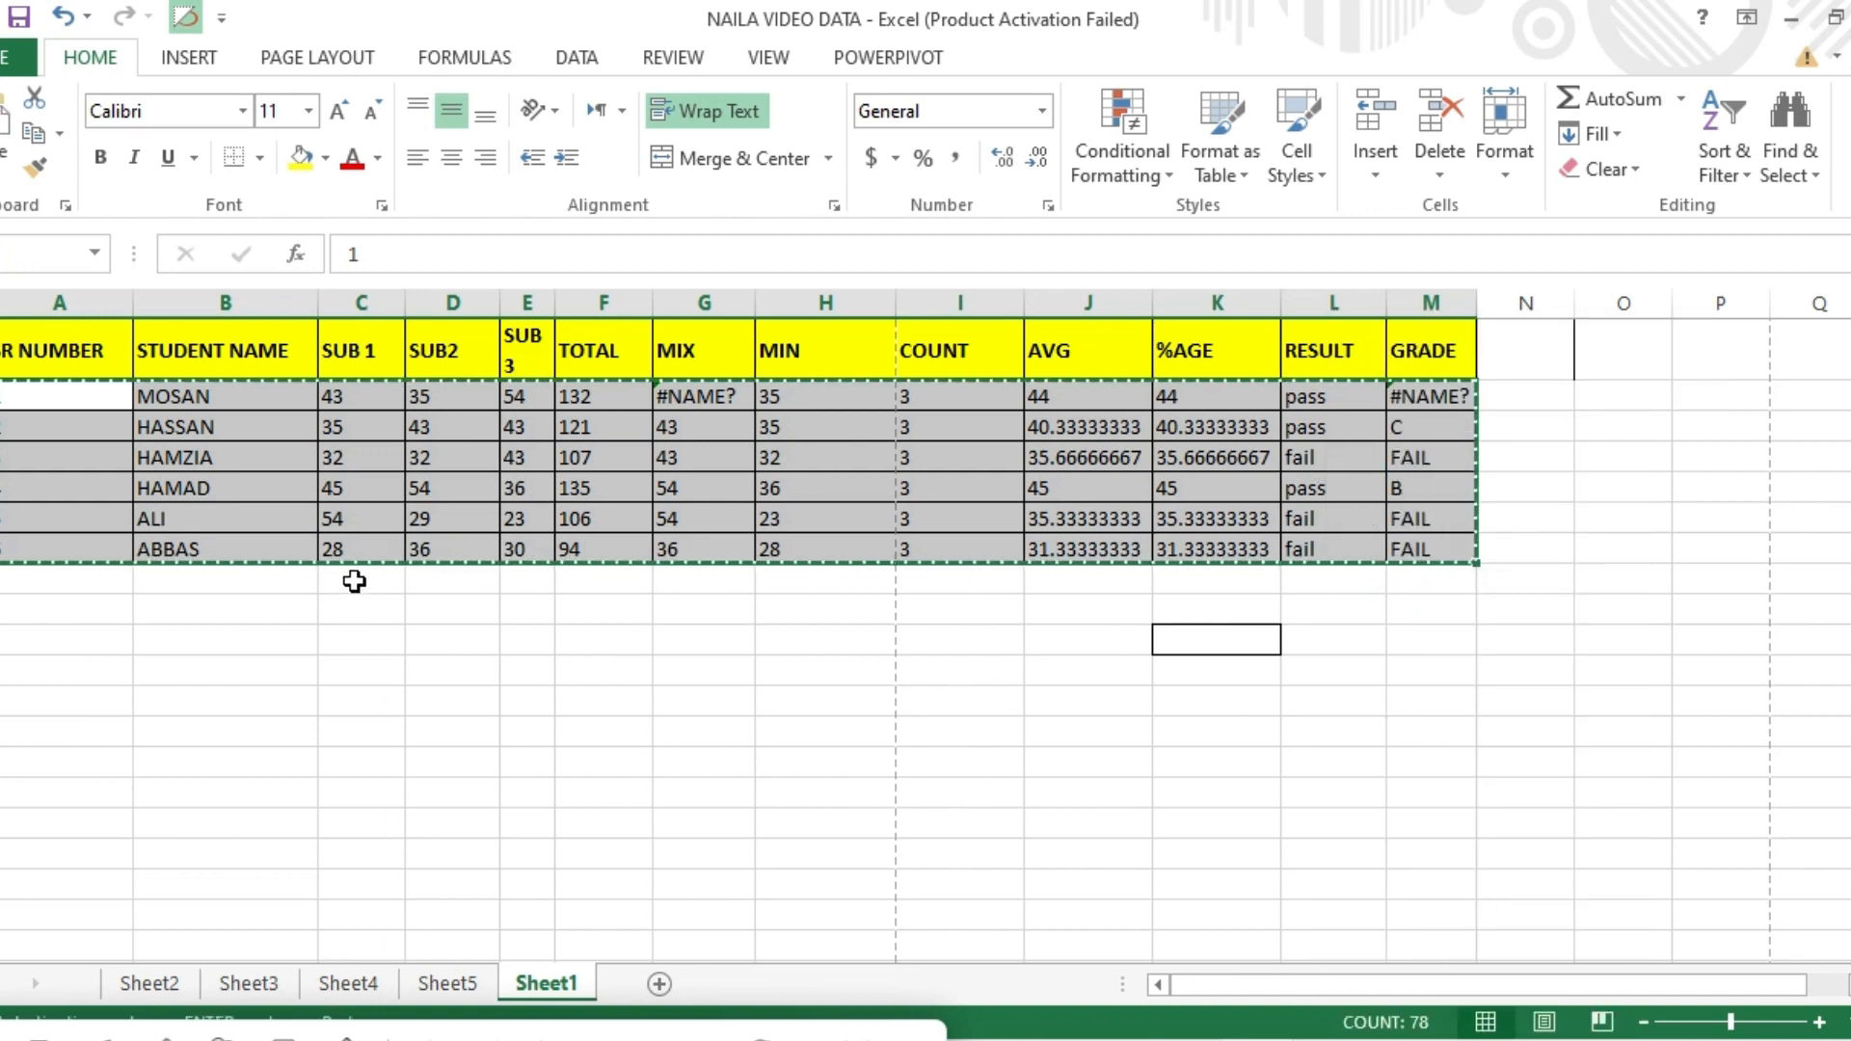
double_click(55, 581)
right_click(55, 587)
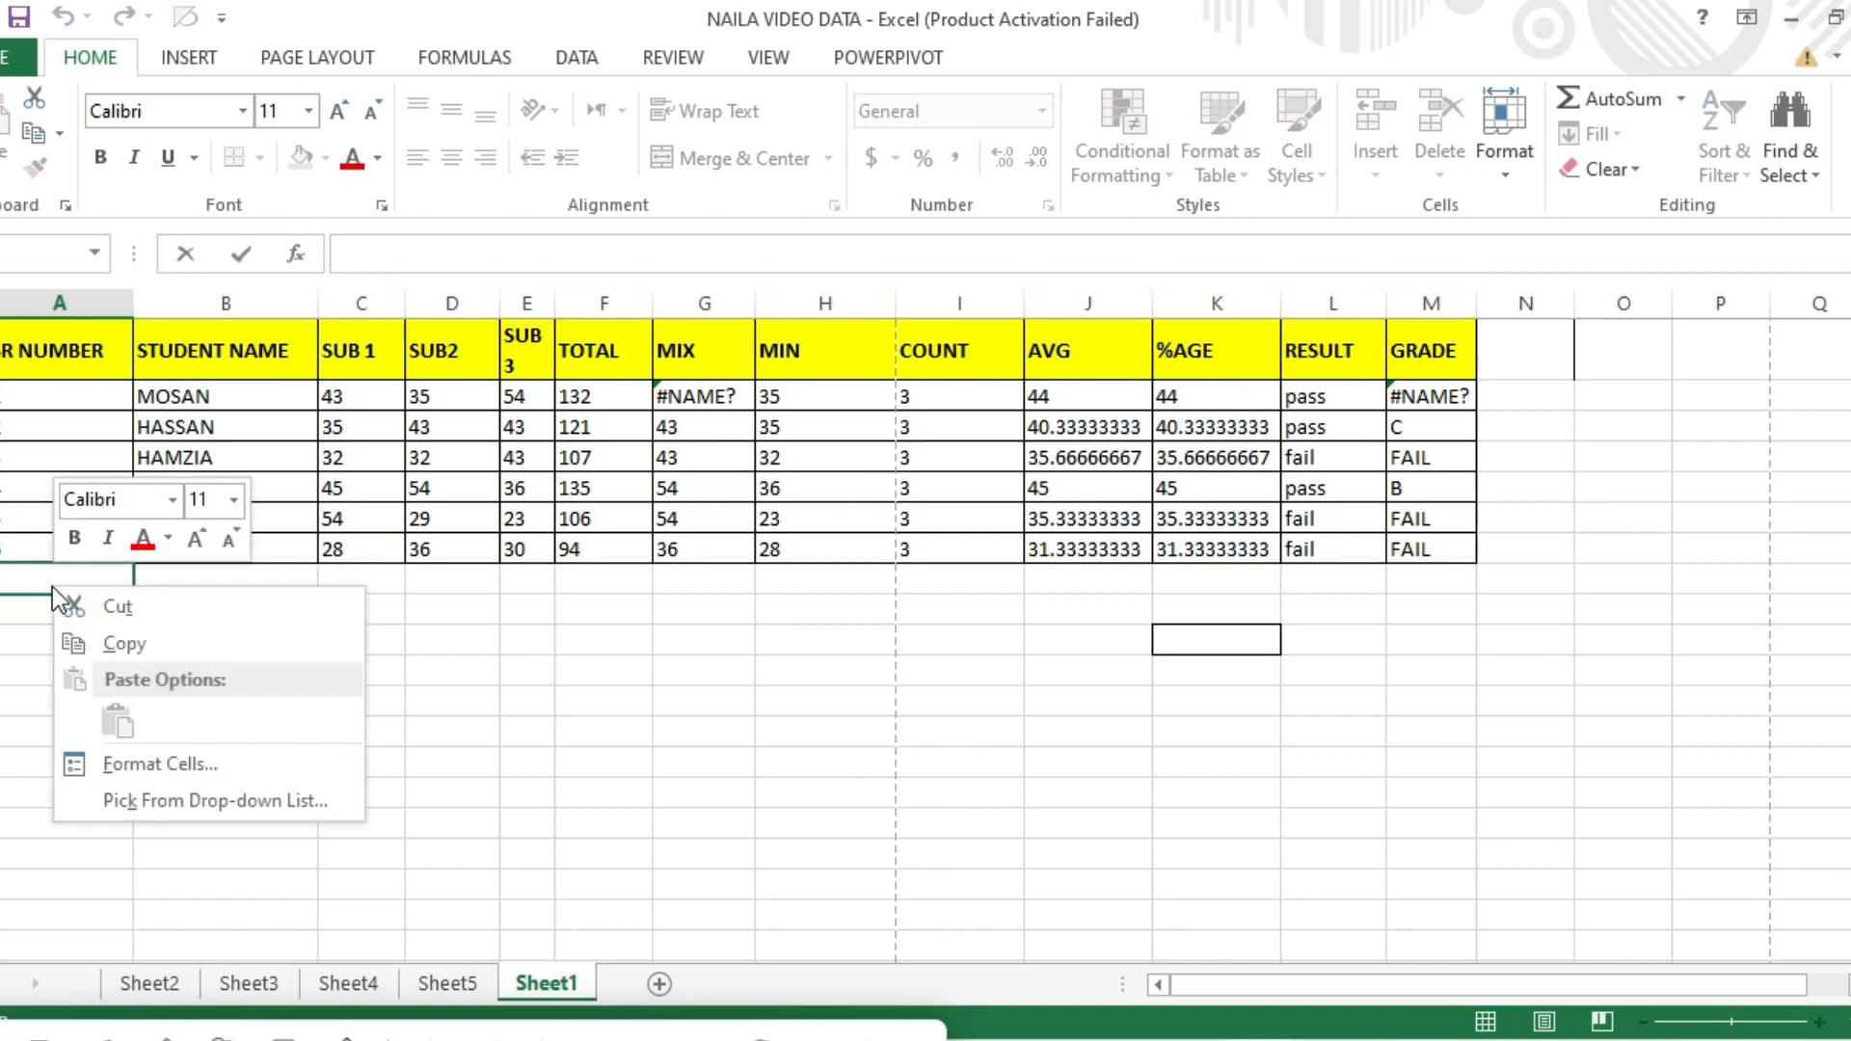
left_click(23, 581)
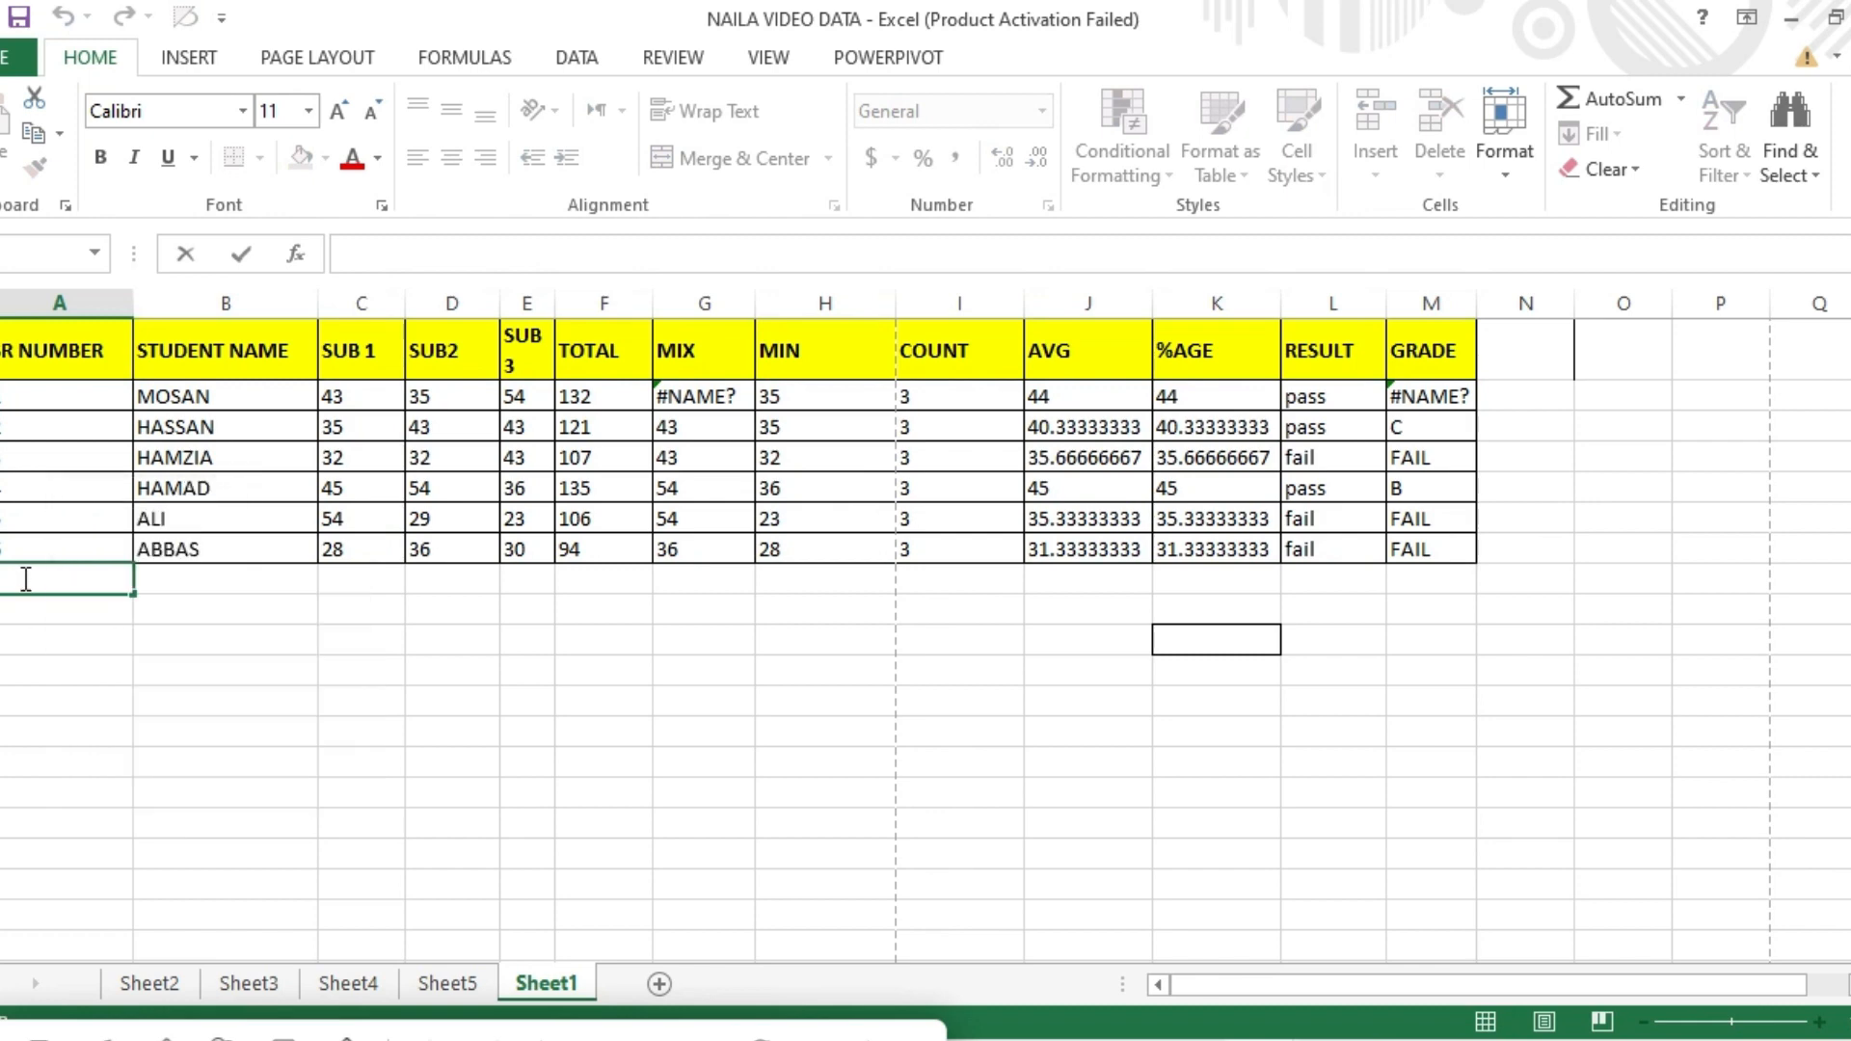
right_click(23, 580)
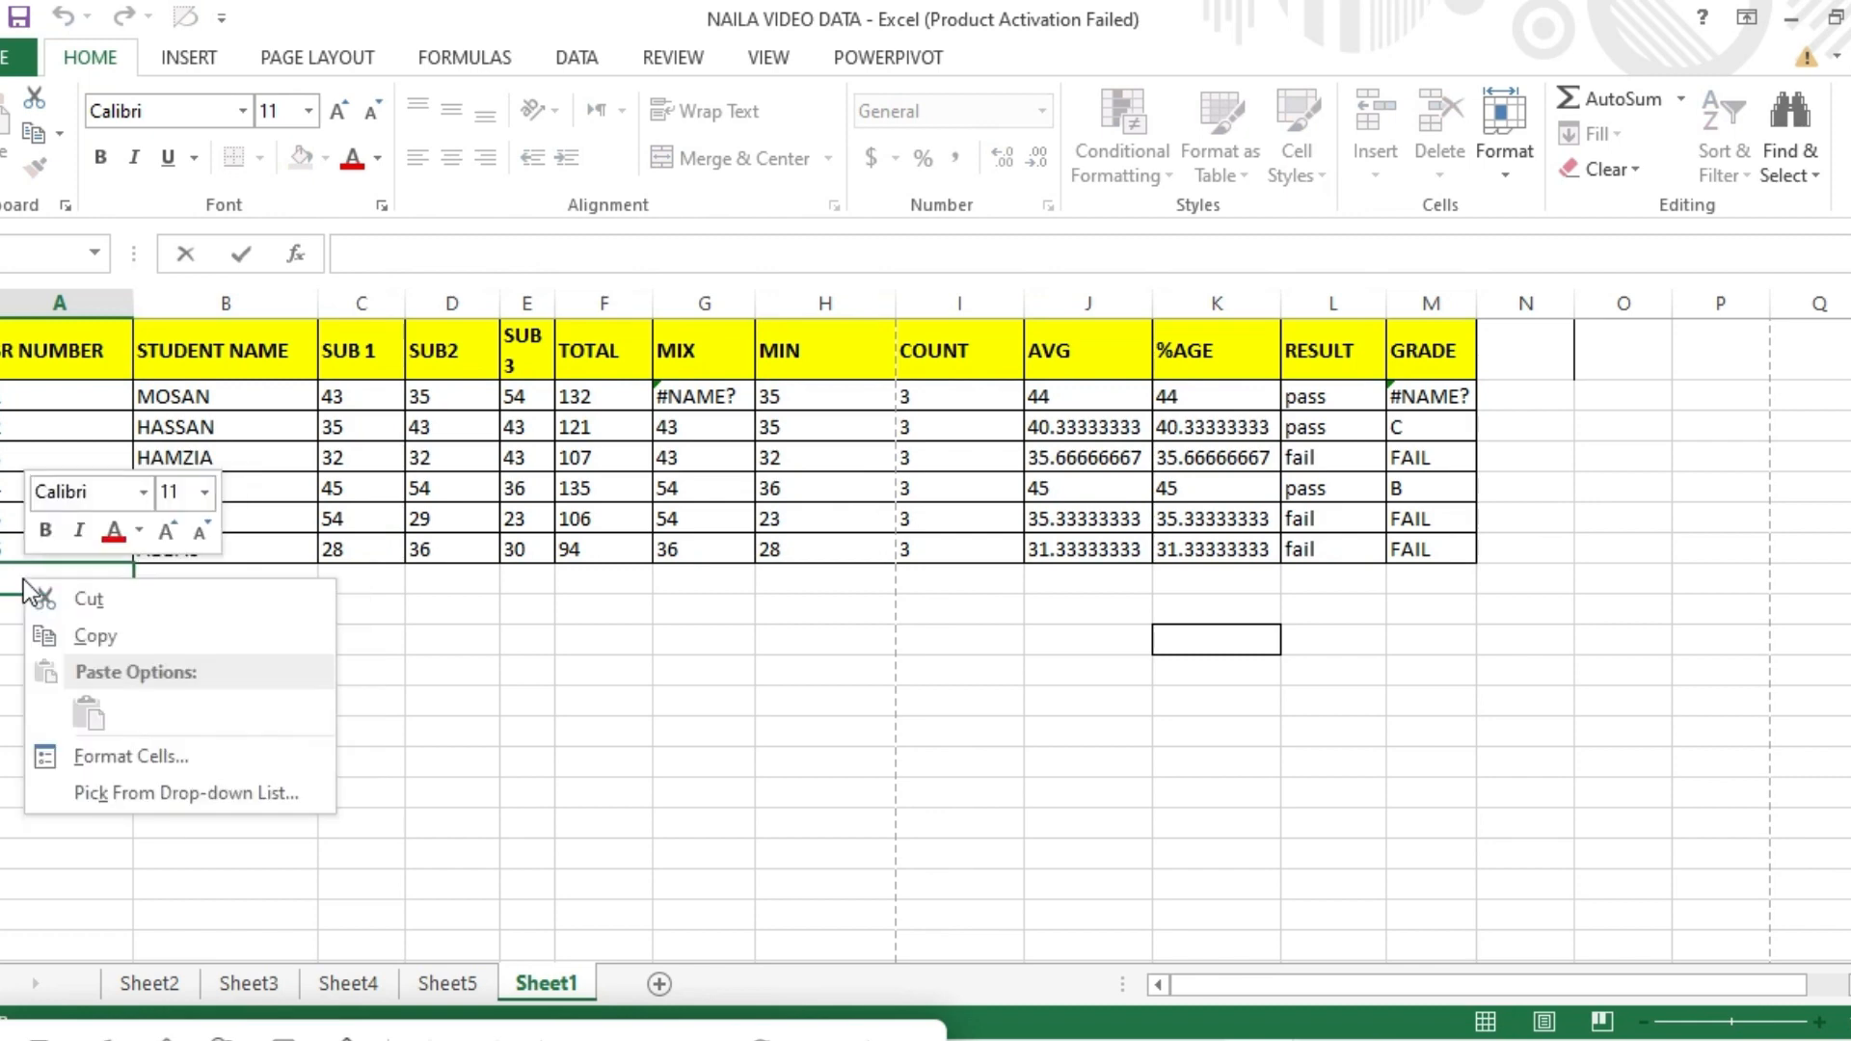
Duplicate the six student rows below the table until there are 30 records, numbered 1 to 30 under SR NUMBER
left_click(10, 382)
left_click_drag(12, 385, 1417, 551)
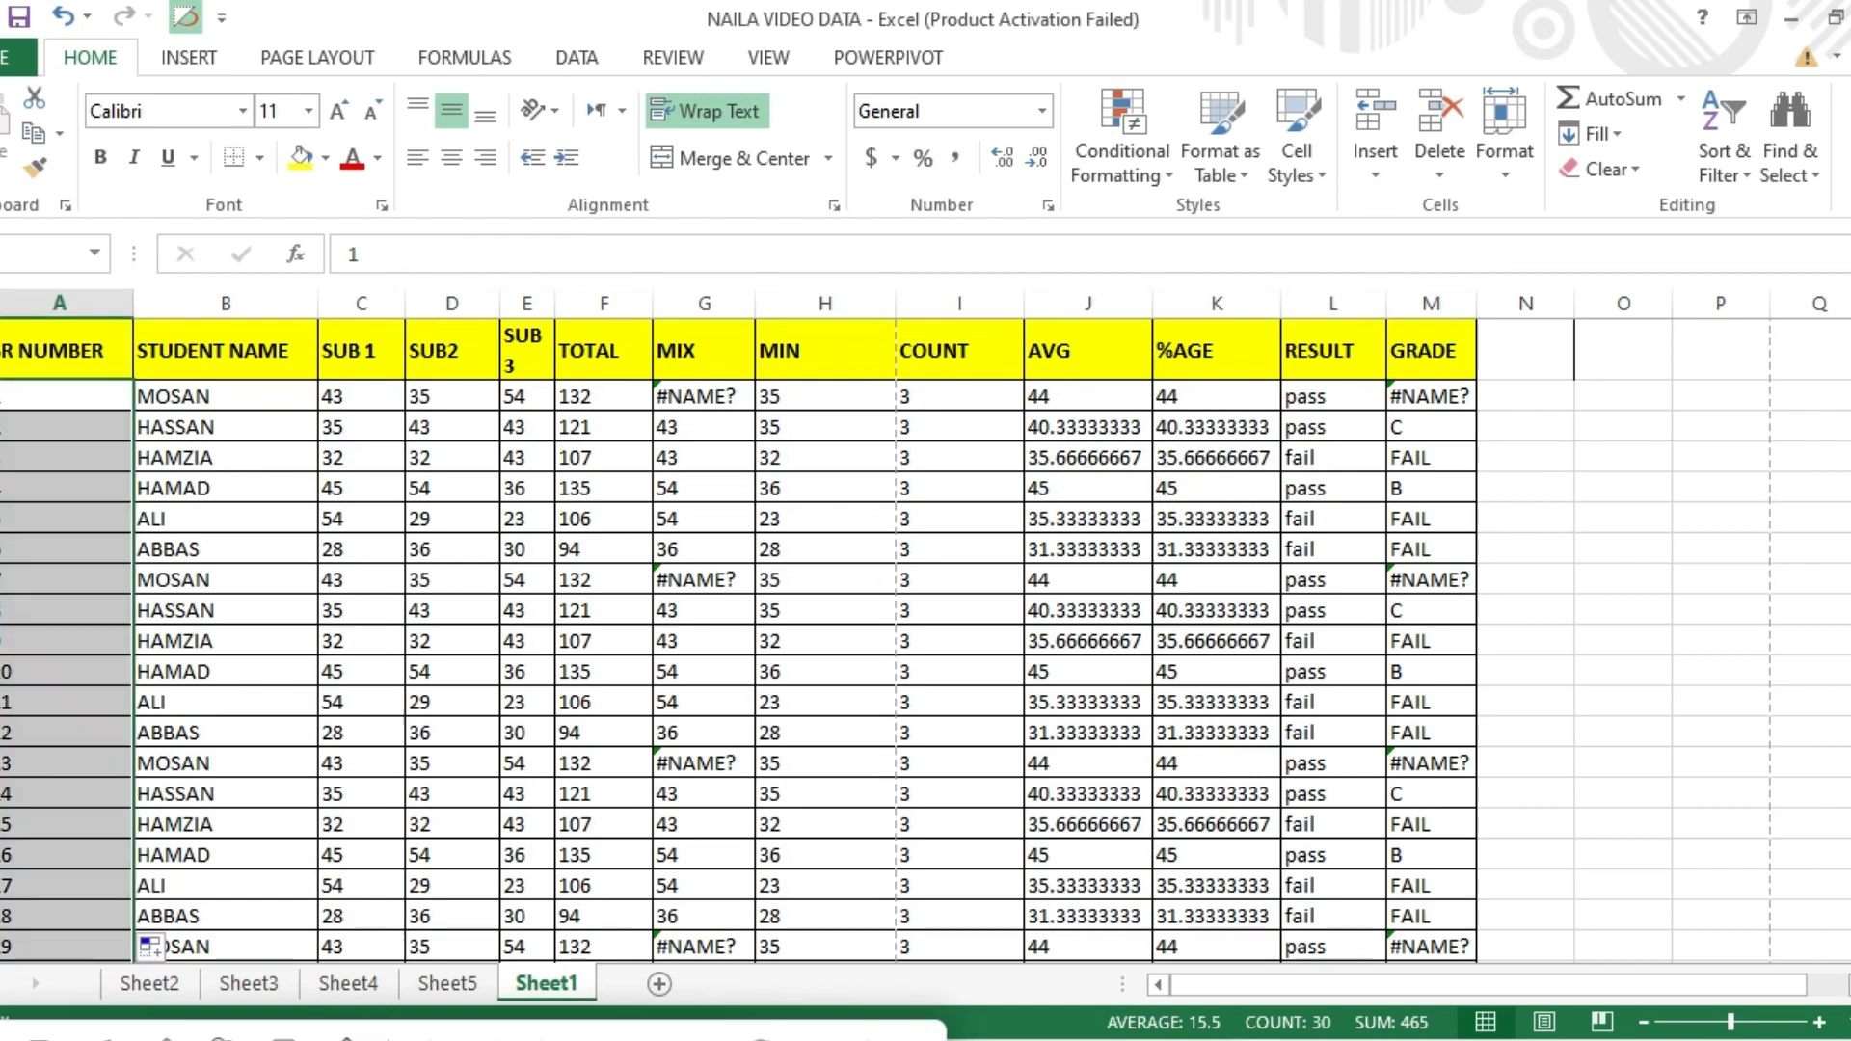
scroll(926, 636, "down", 4)
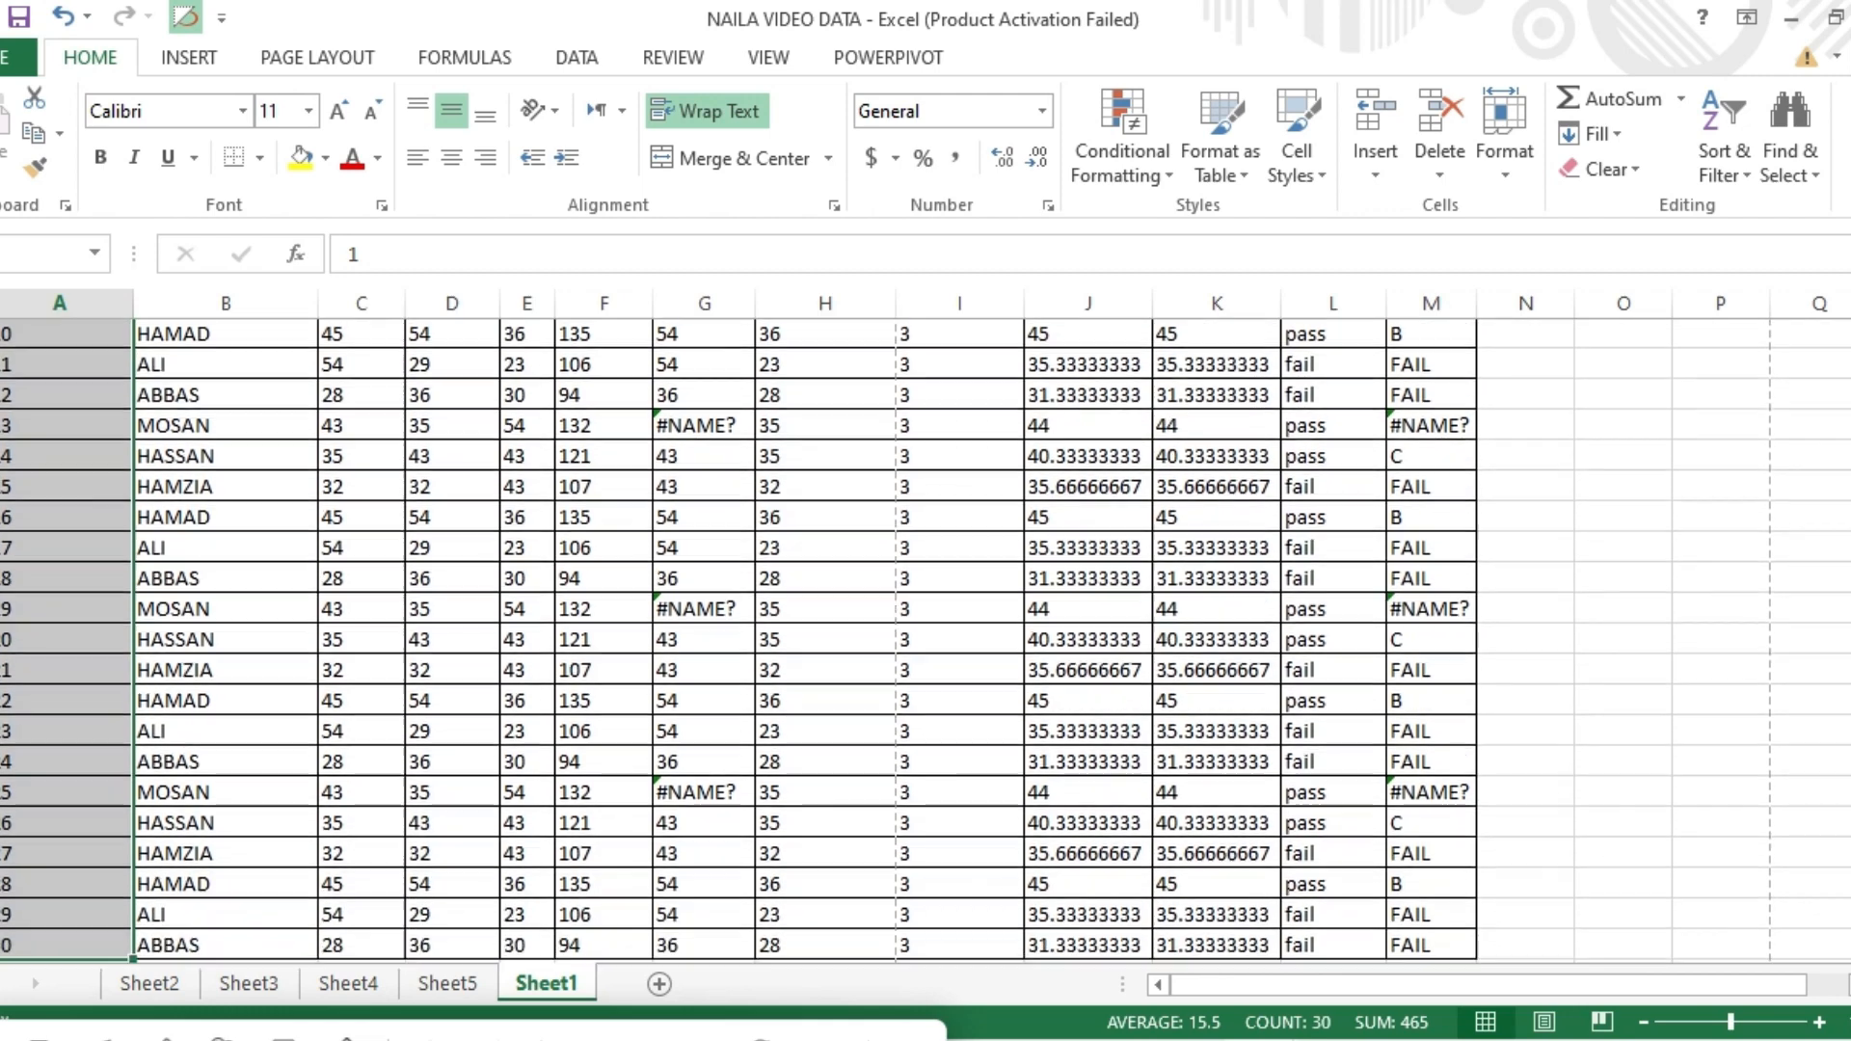
scroll(925, 636, "down", 2)
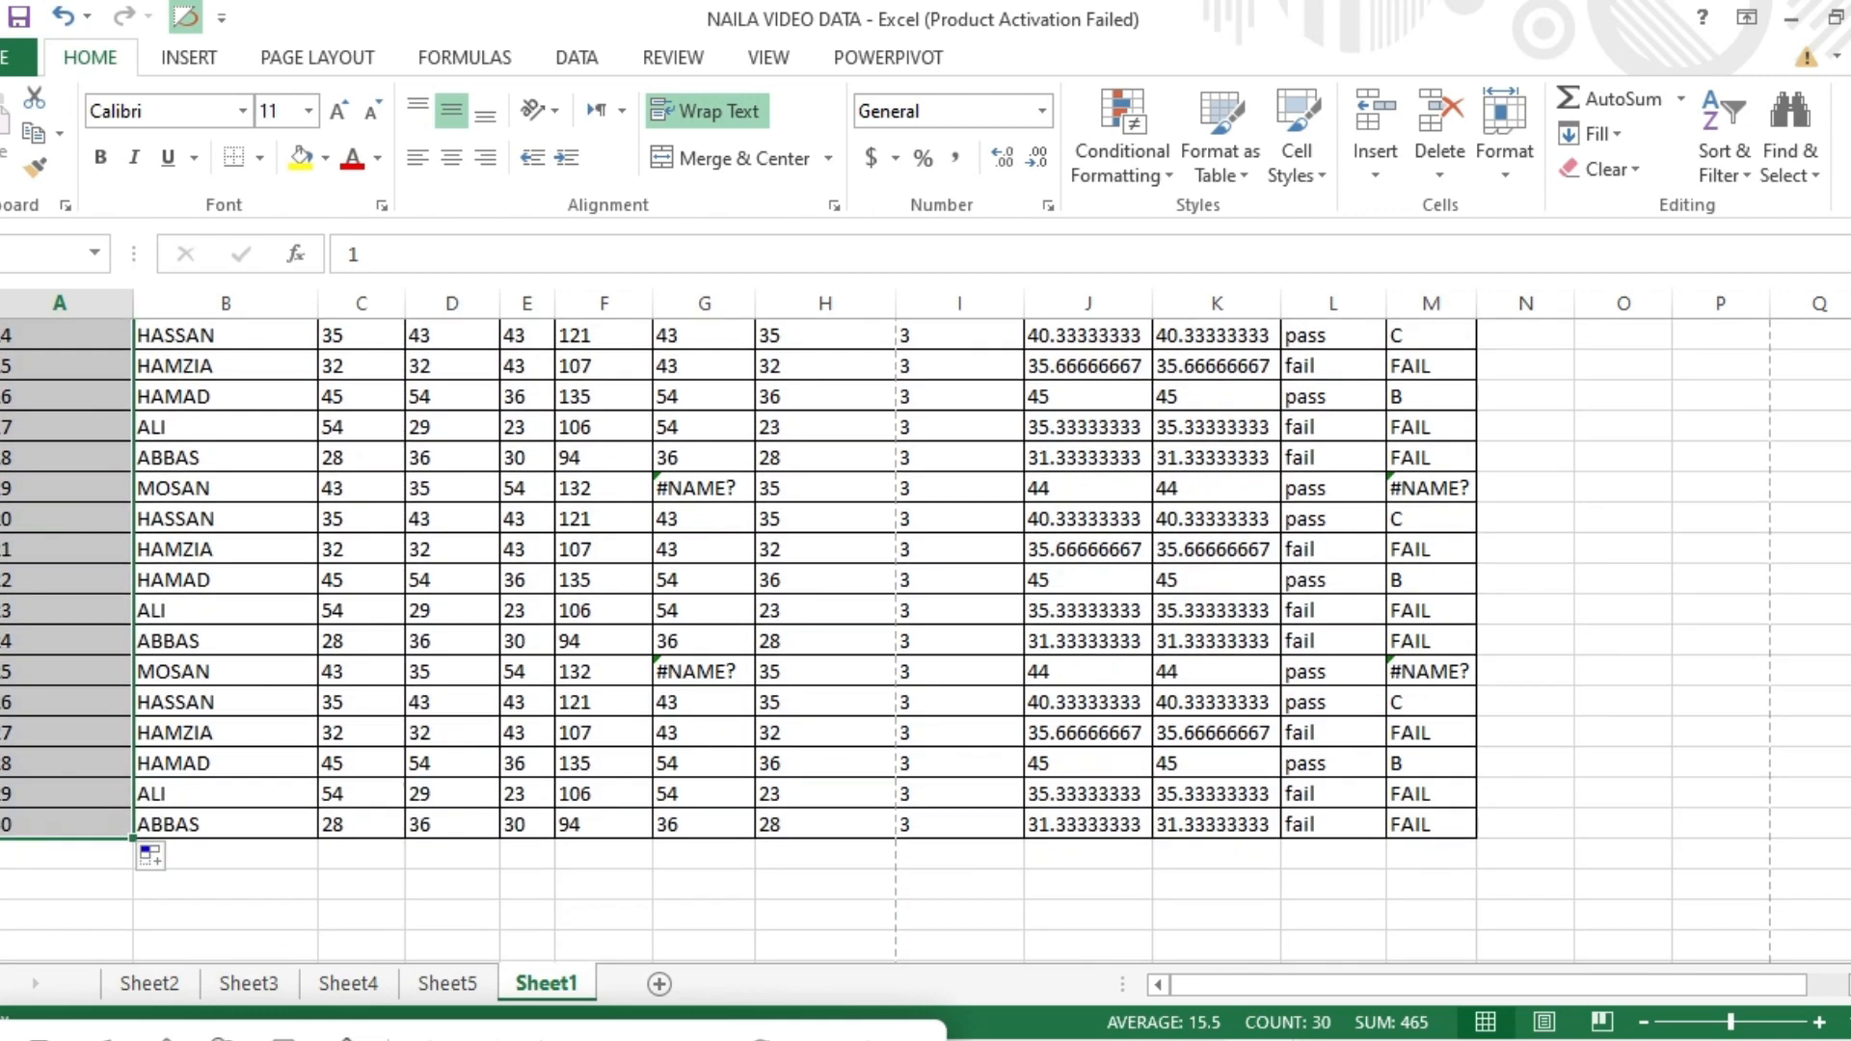
scroll(926, 637, "up", 5)
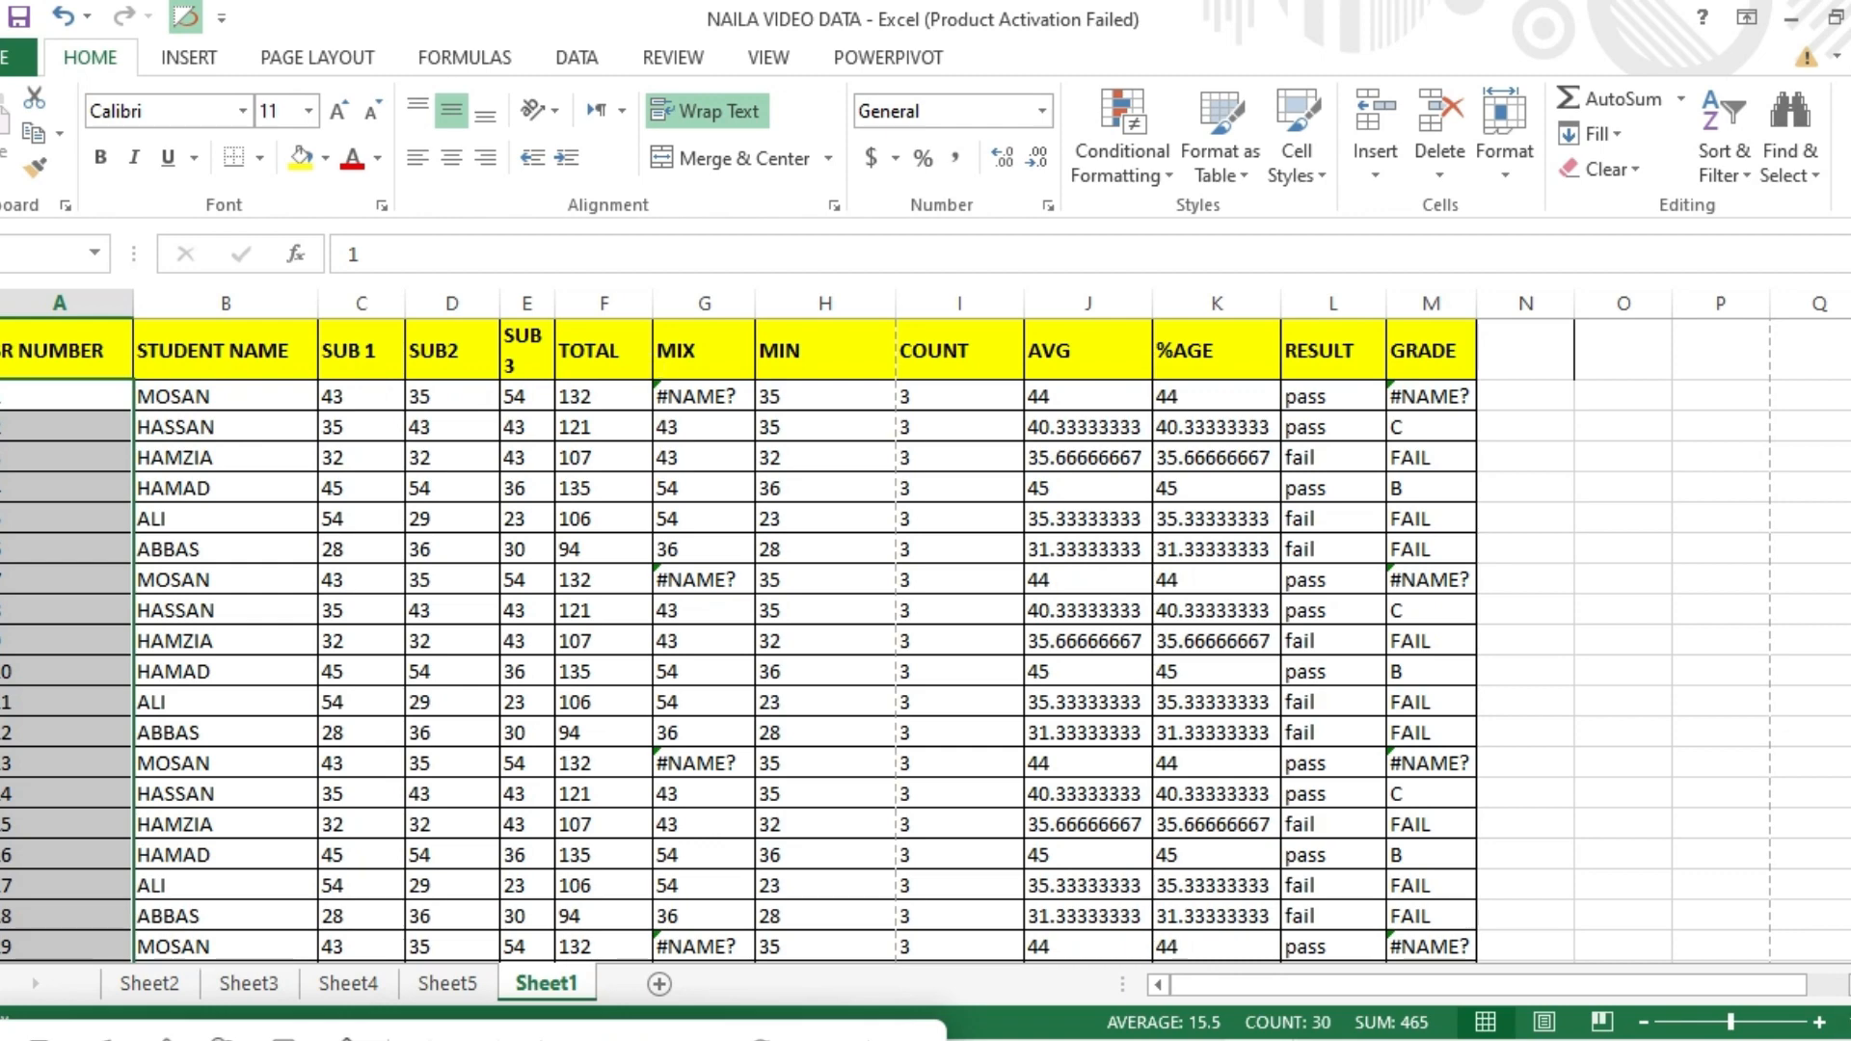
Review the extended marks table down to its last record and check the empty cells beneath it
scroll(926, 636, "down", 3)
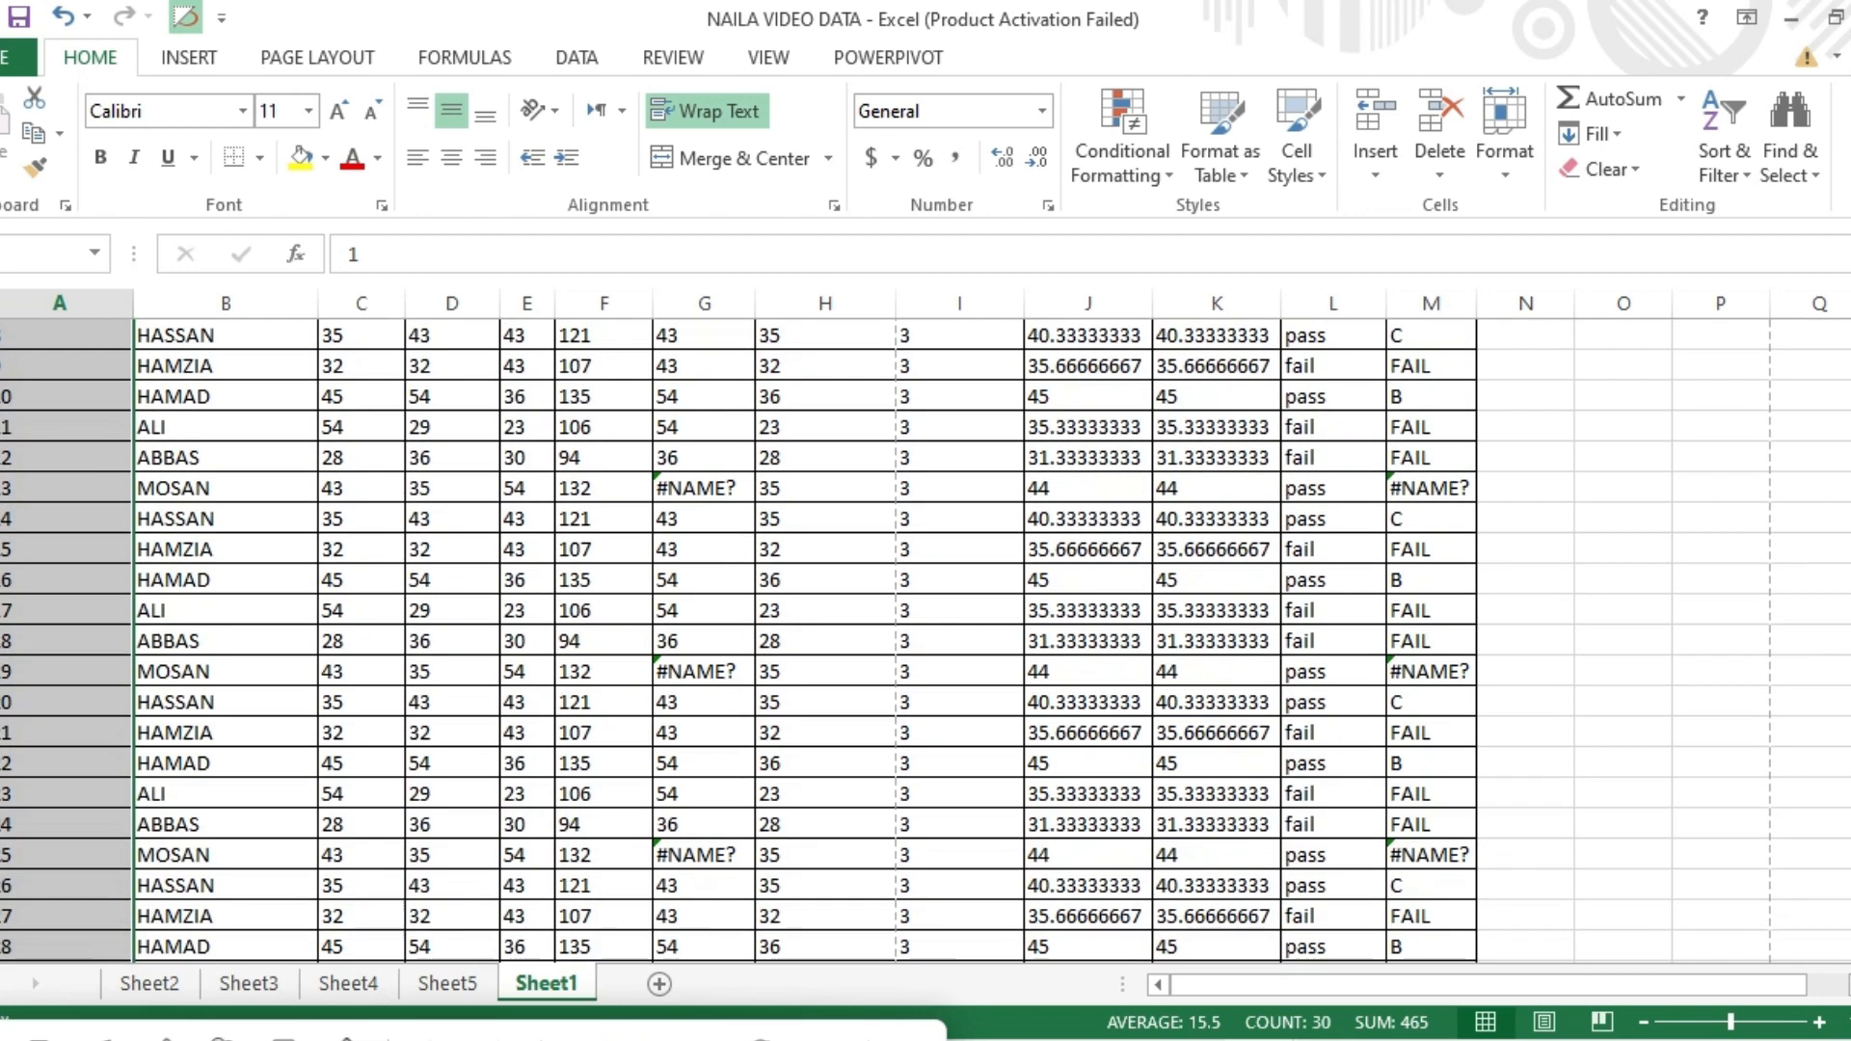
scroll(1312, 981, "down", 2)
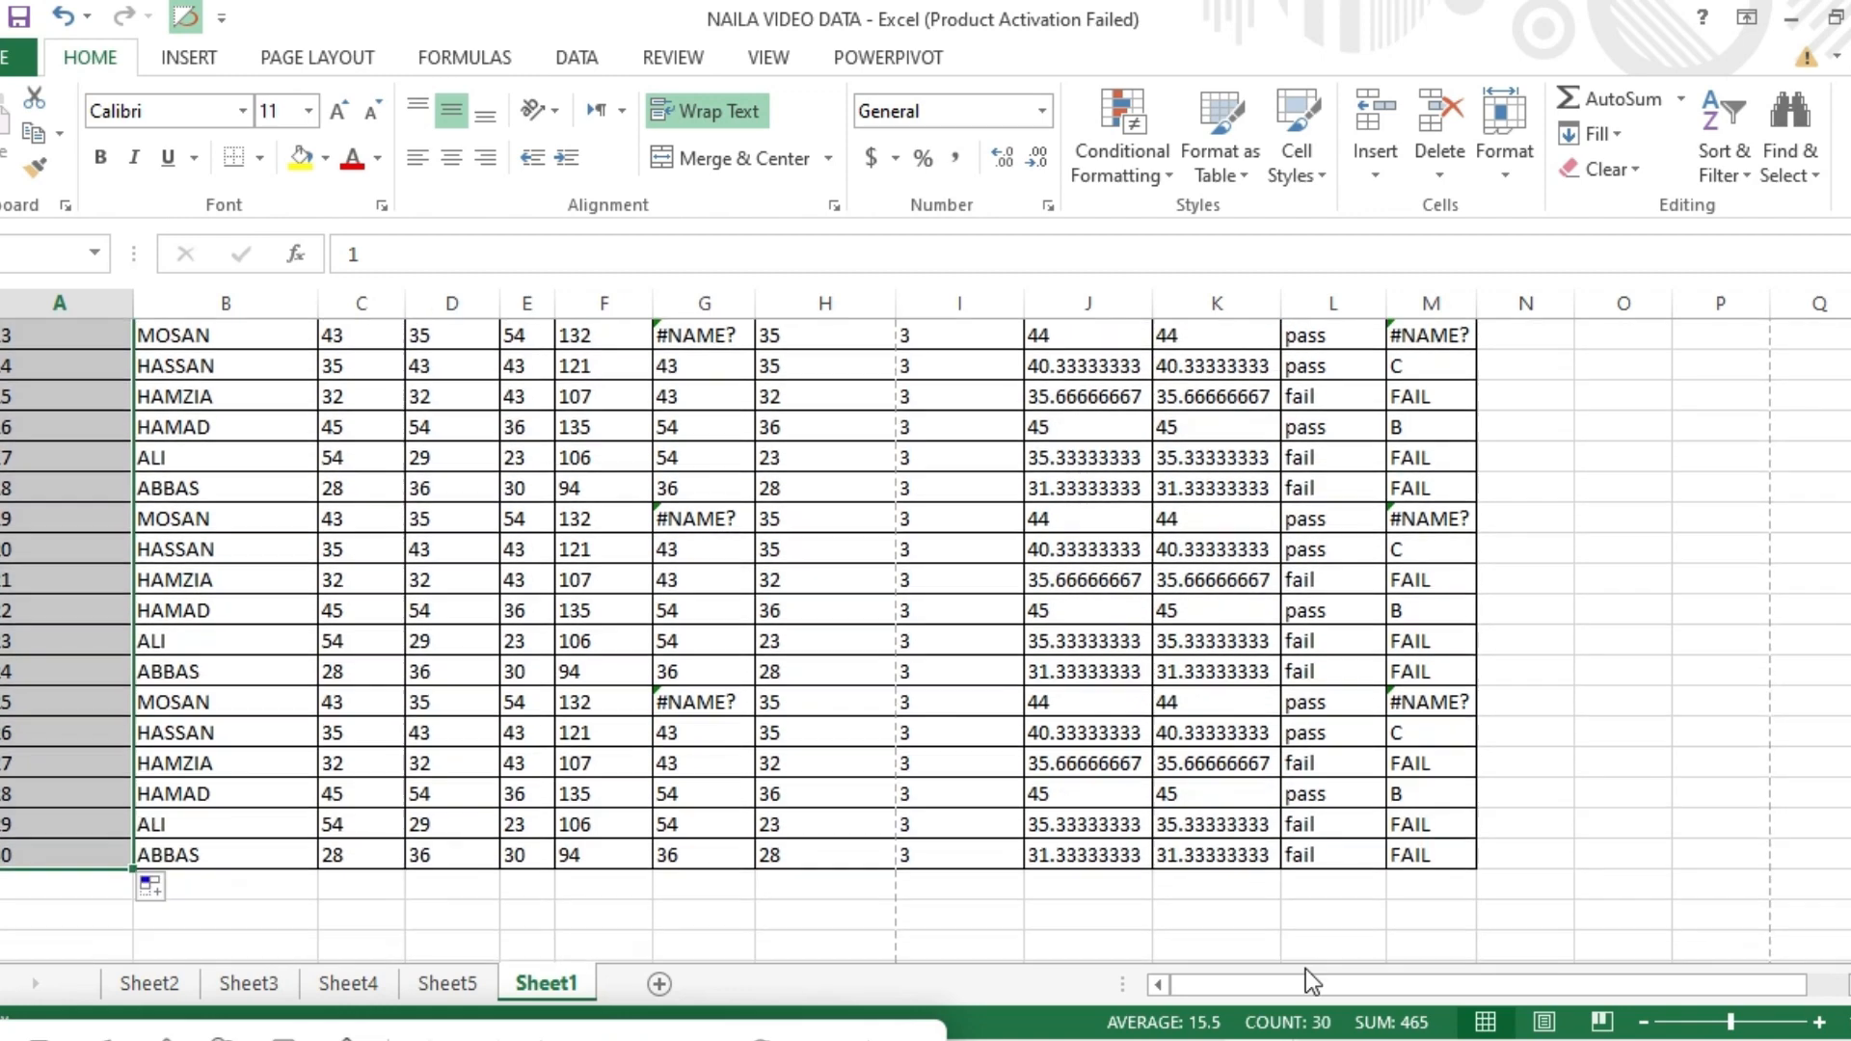
left_click(84, 889)
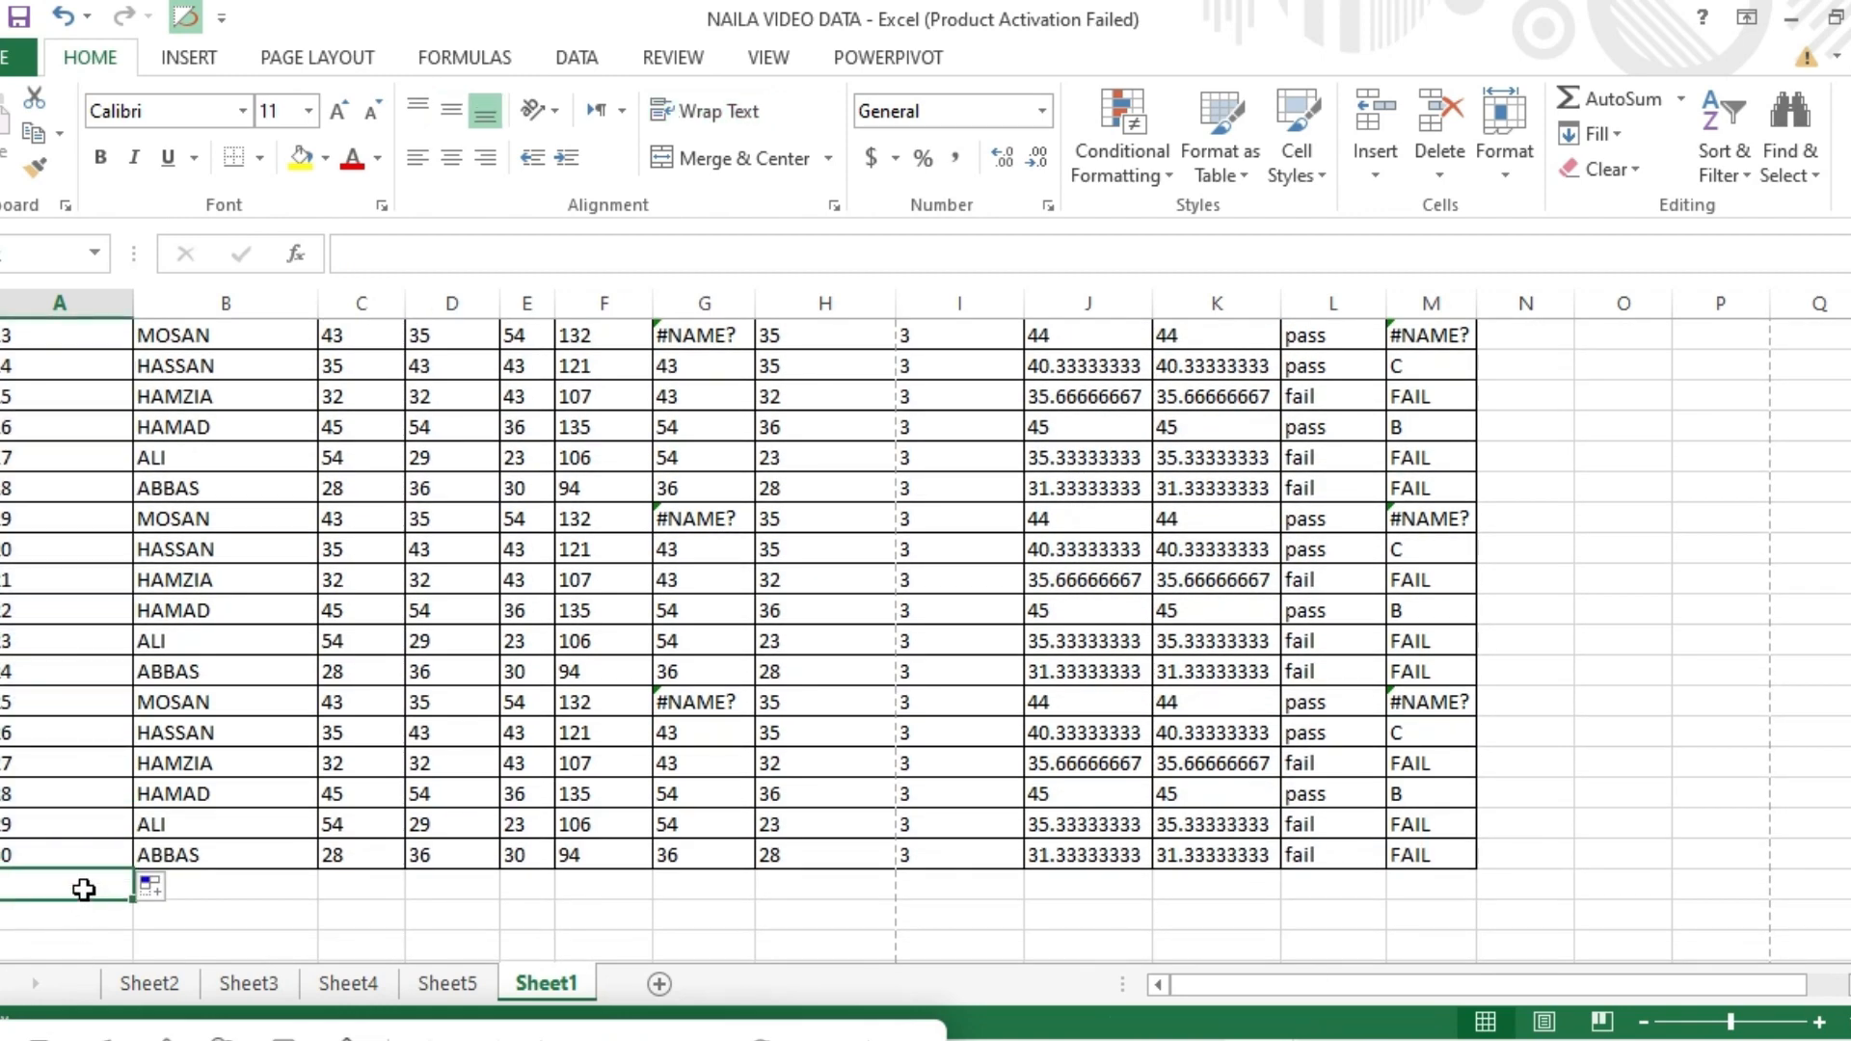
left_click(194, 883)
left_click(381, 880)
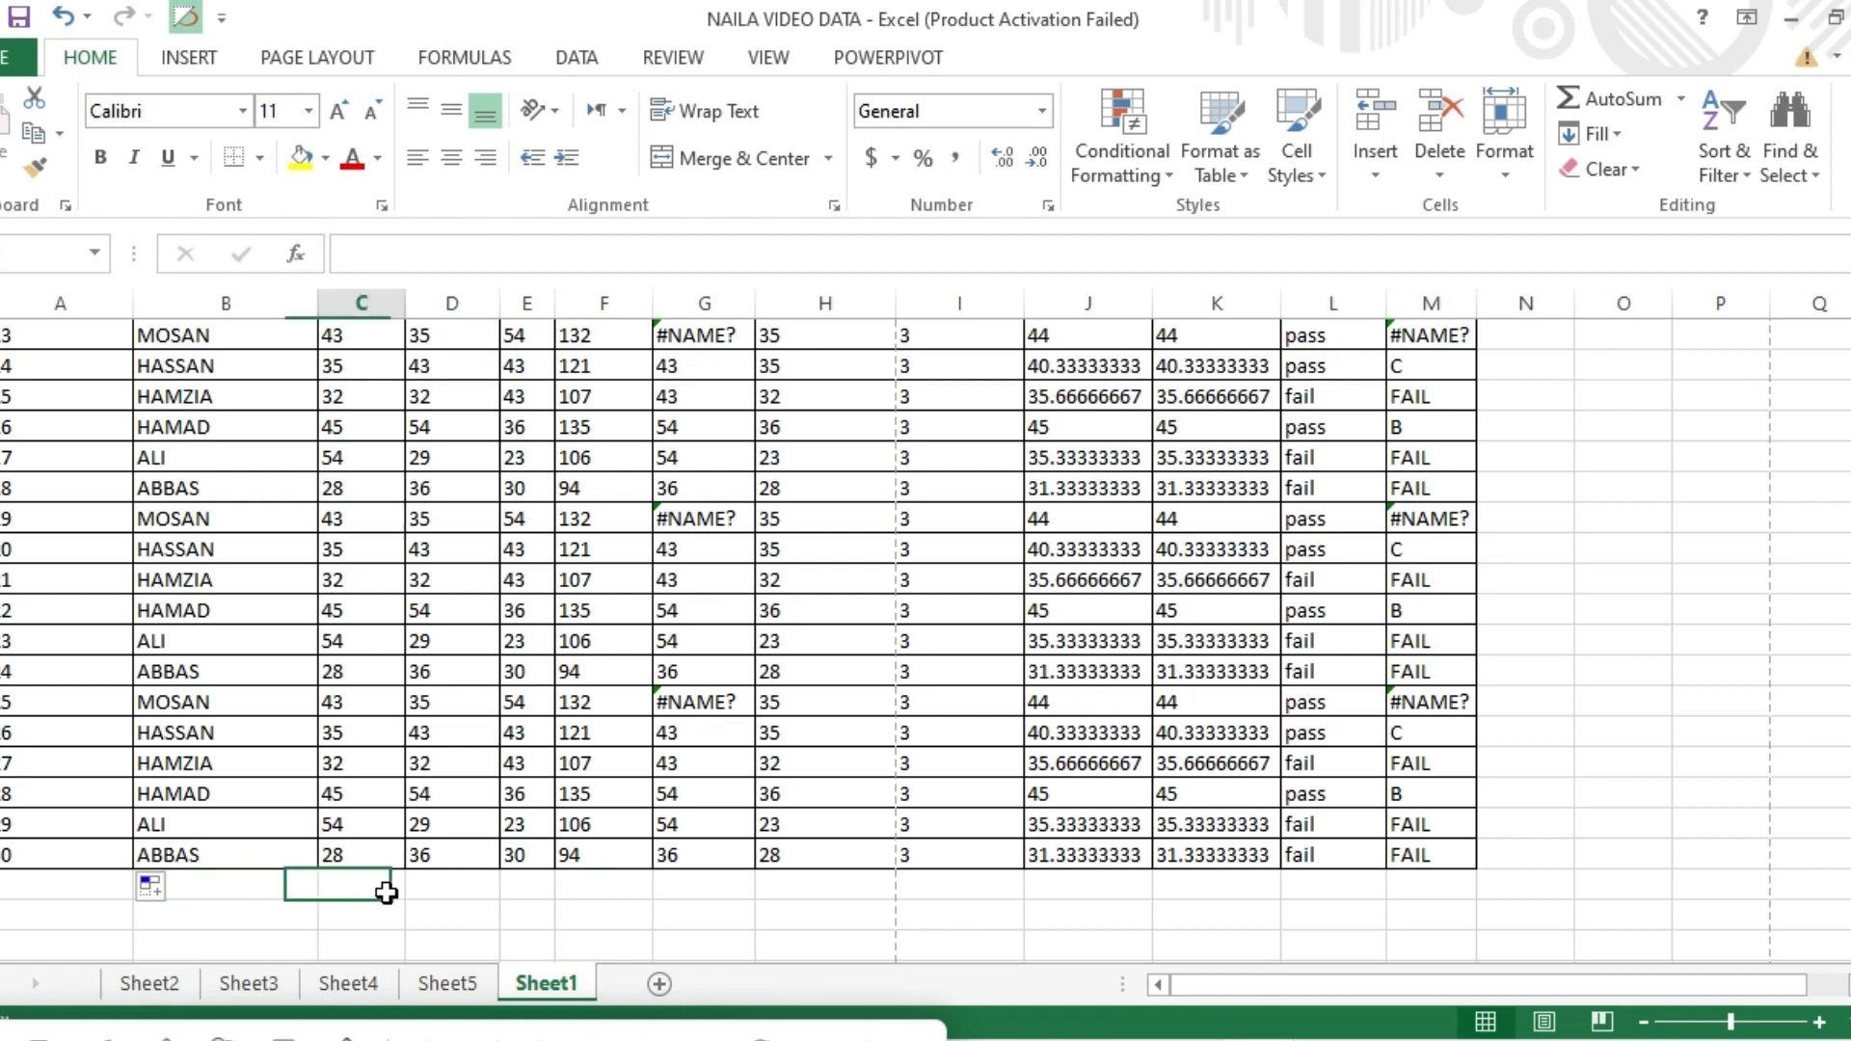
left_click(439, 885)
left_click(456, 911)
left_click(529, 886)
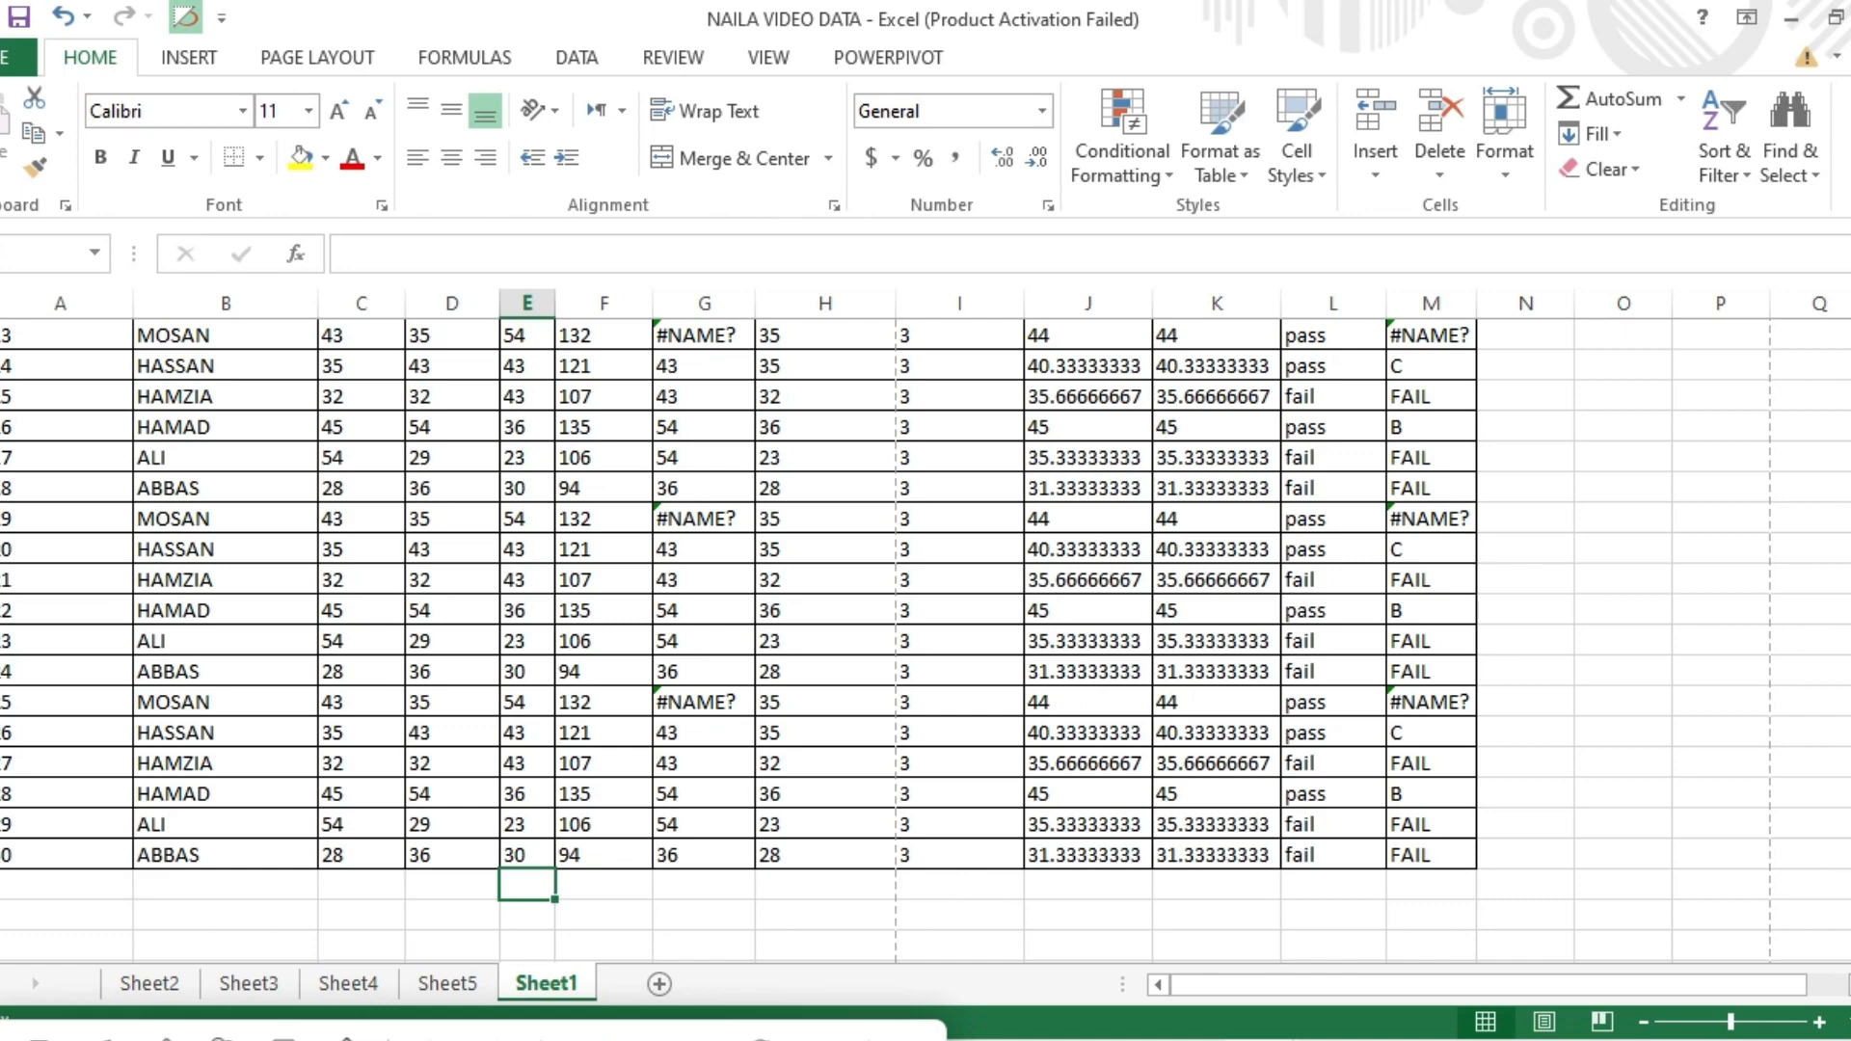
scroll(887, 637, "up", 4)
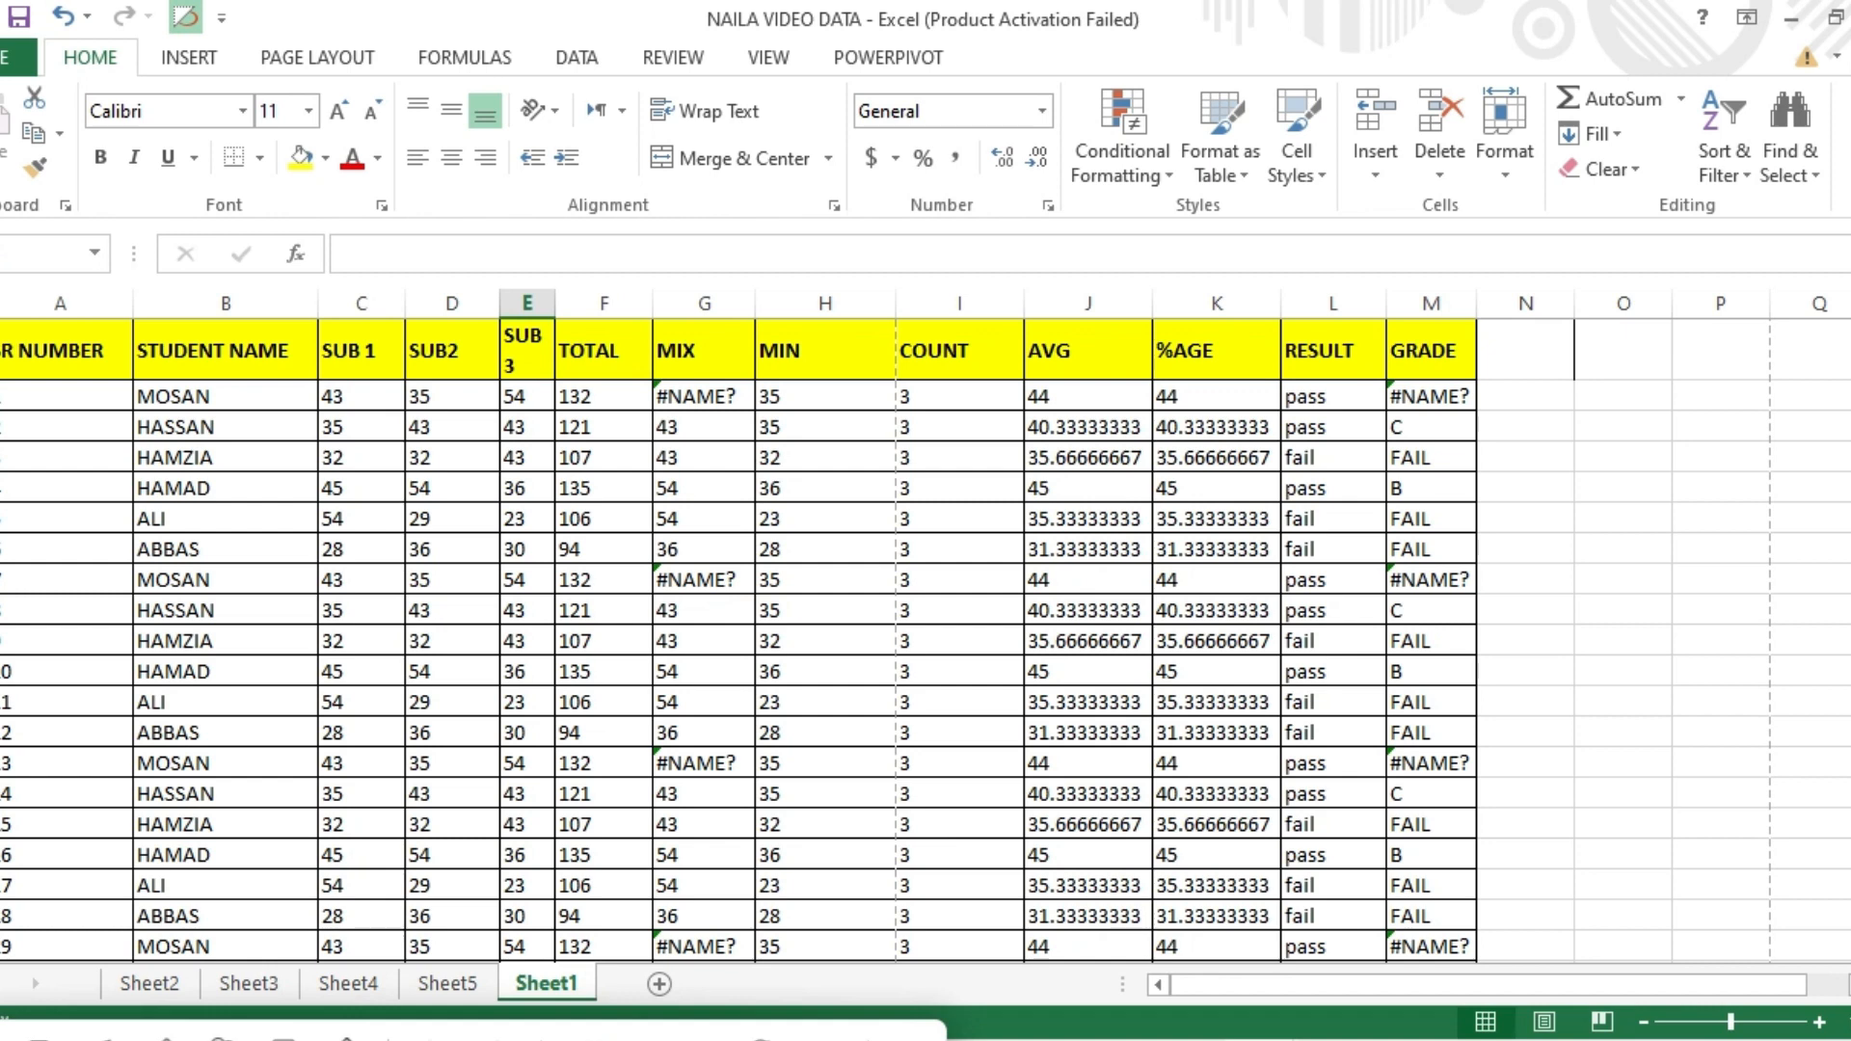
Try to freeze the panes based on the empty cell beneath the SUB 3 column
left_click(767, 58)
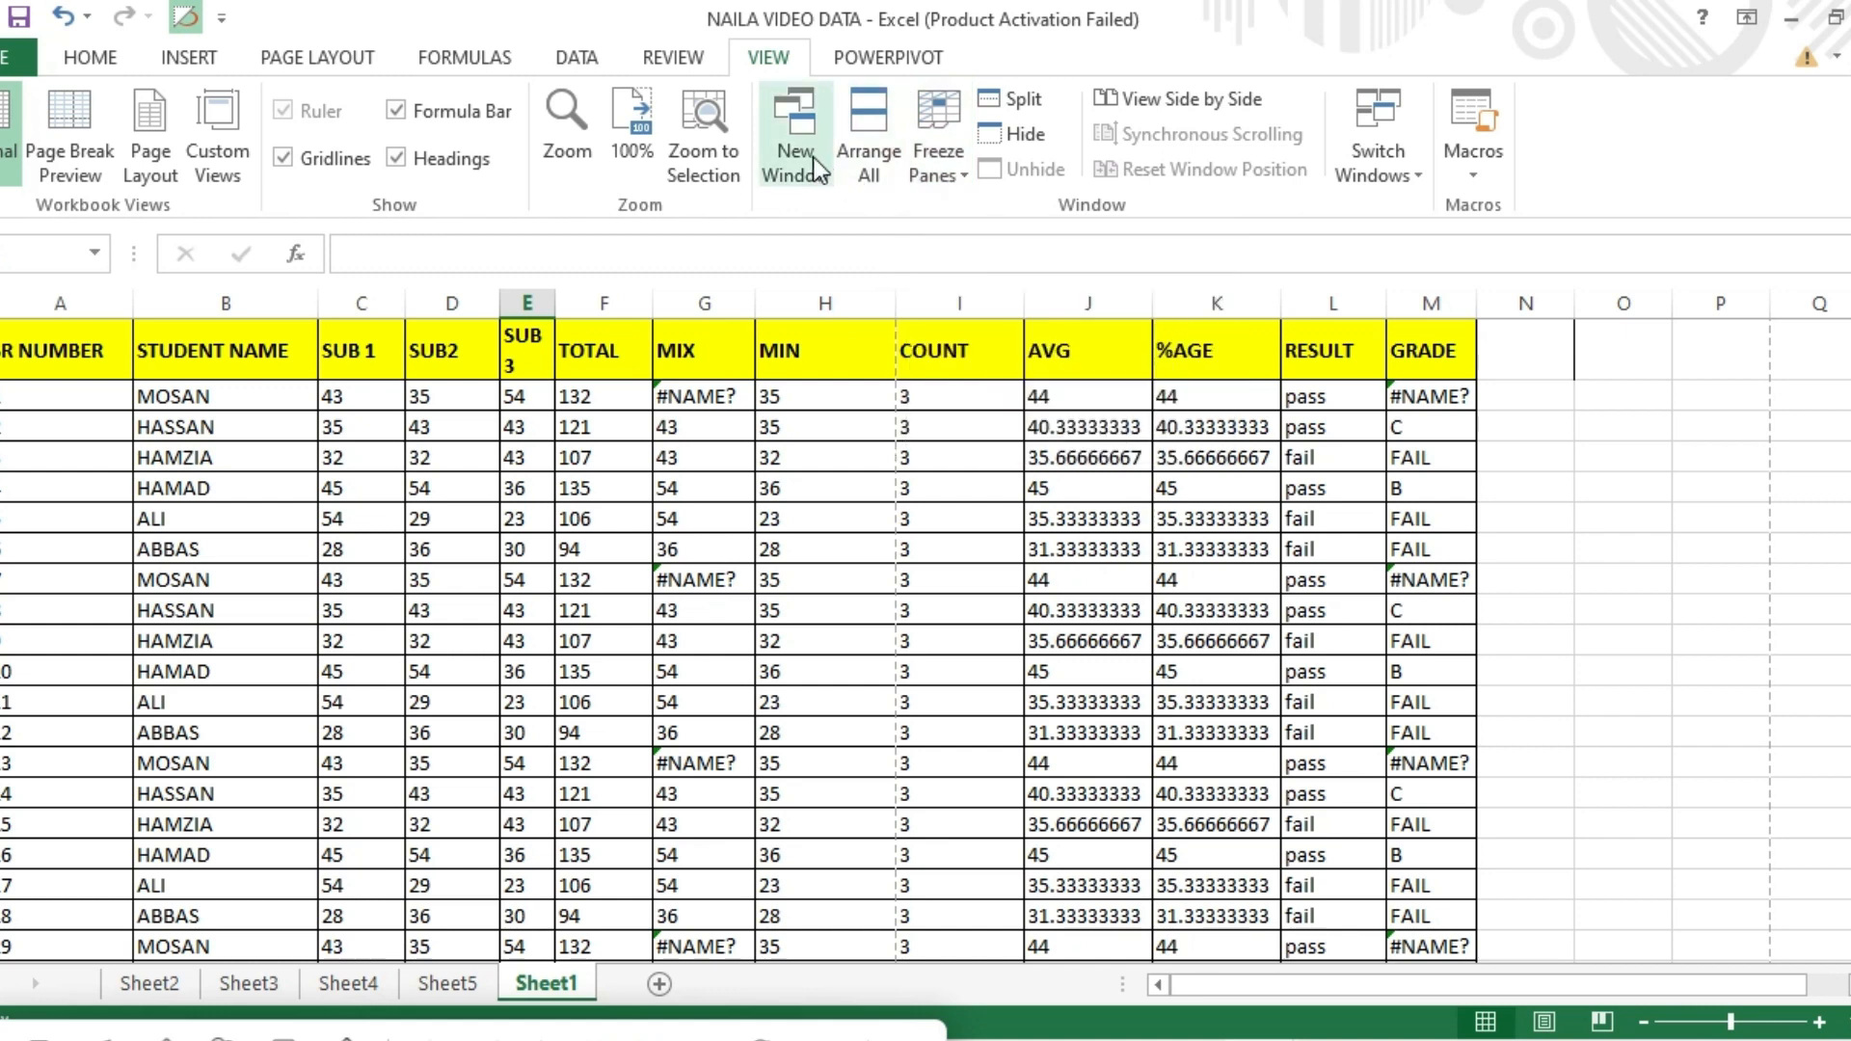
left_click(960, 177)
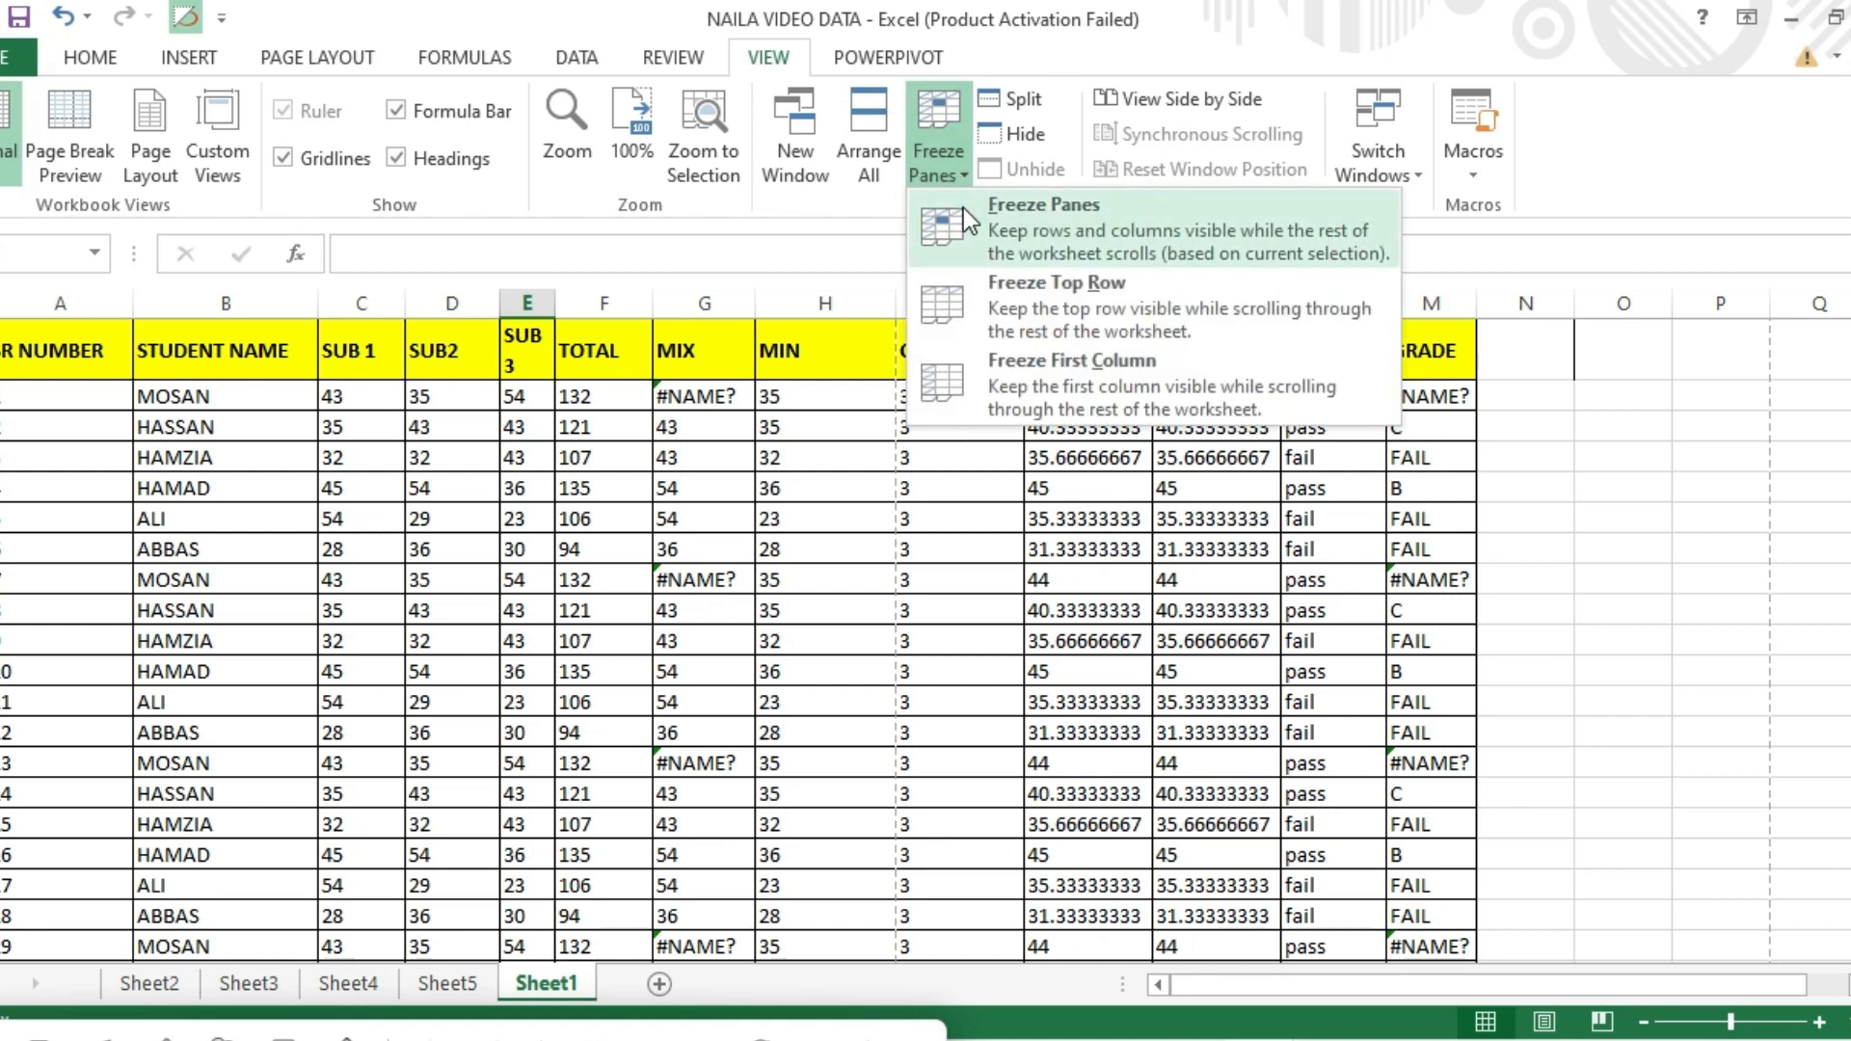
left_click(1079, 228)
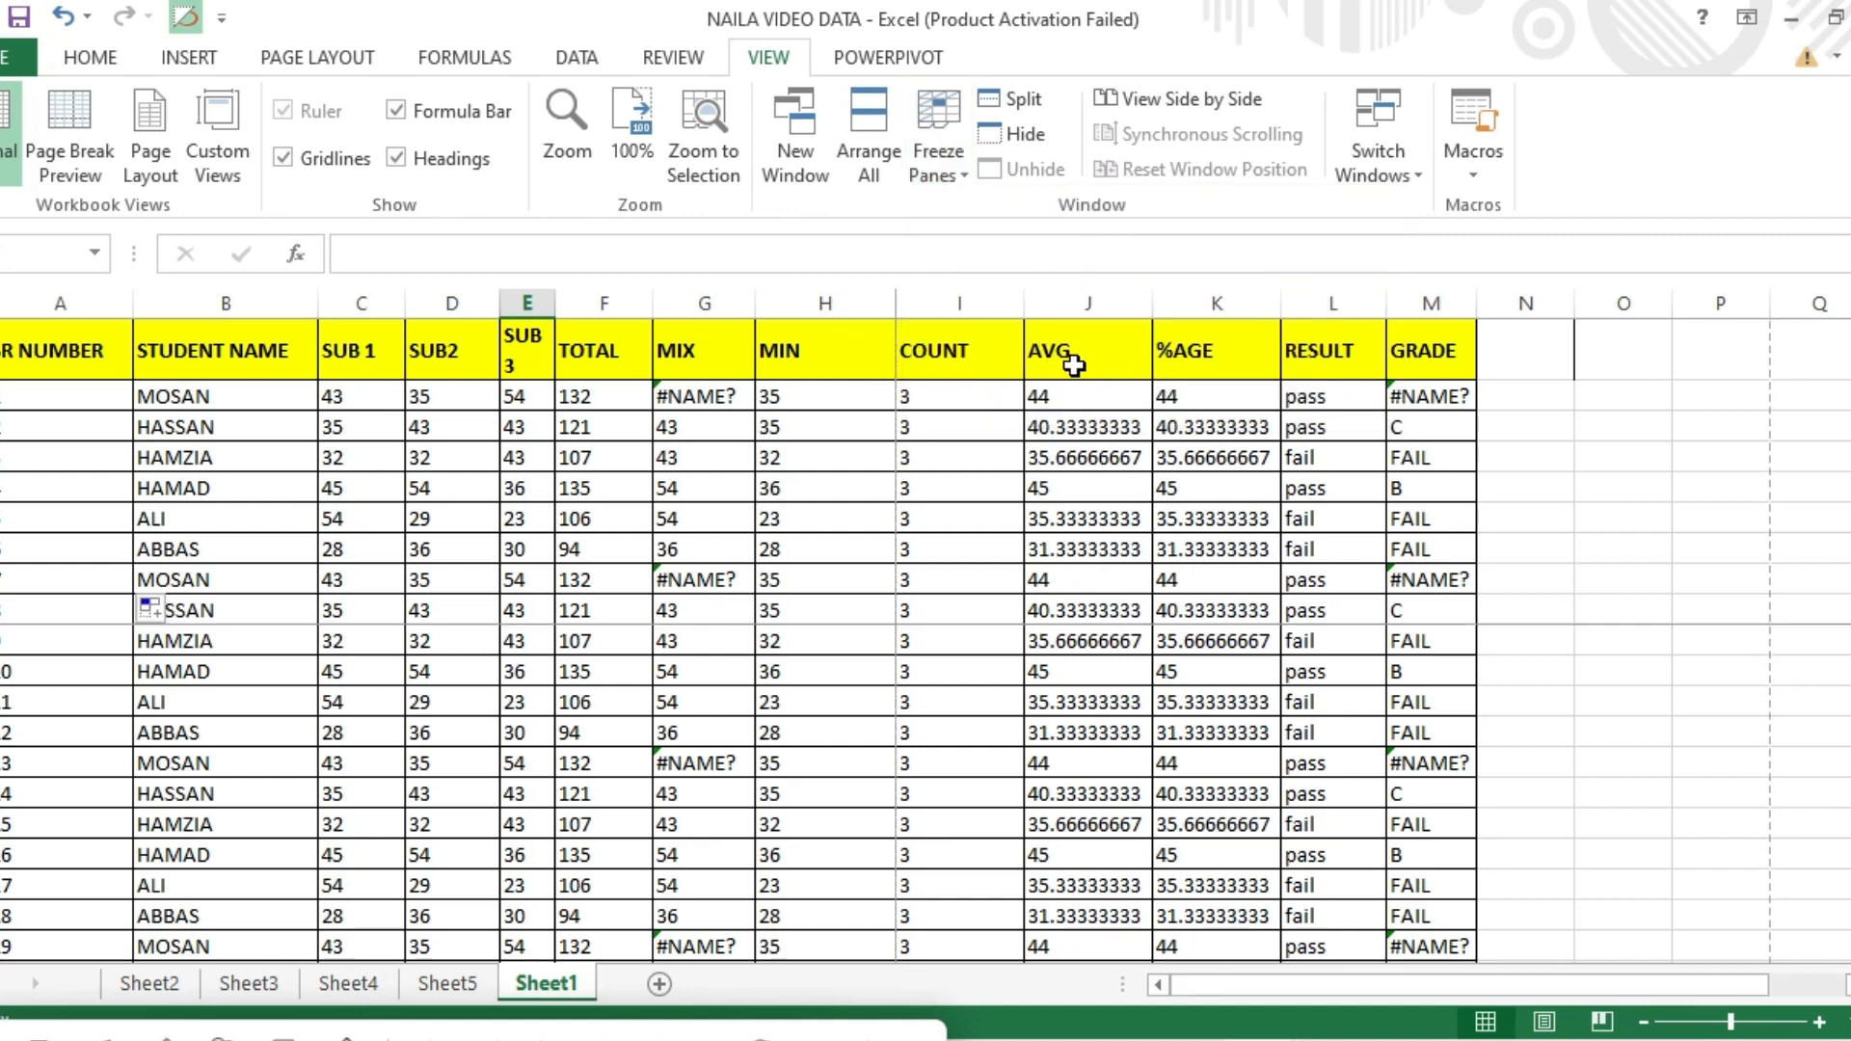
Replace the current freeze with Freeze Panes based on the header cells SR NUMBER to GRADE, and check how the records scroll
left_click_drag(48, 350, 1420, 362)
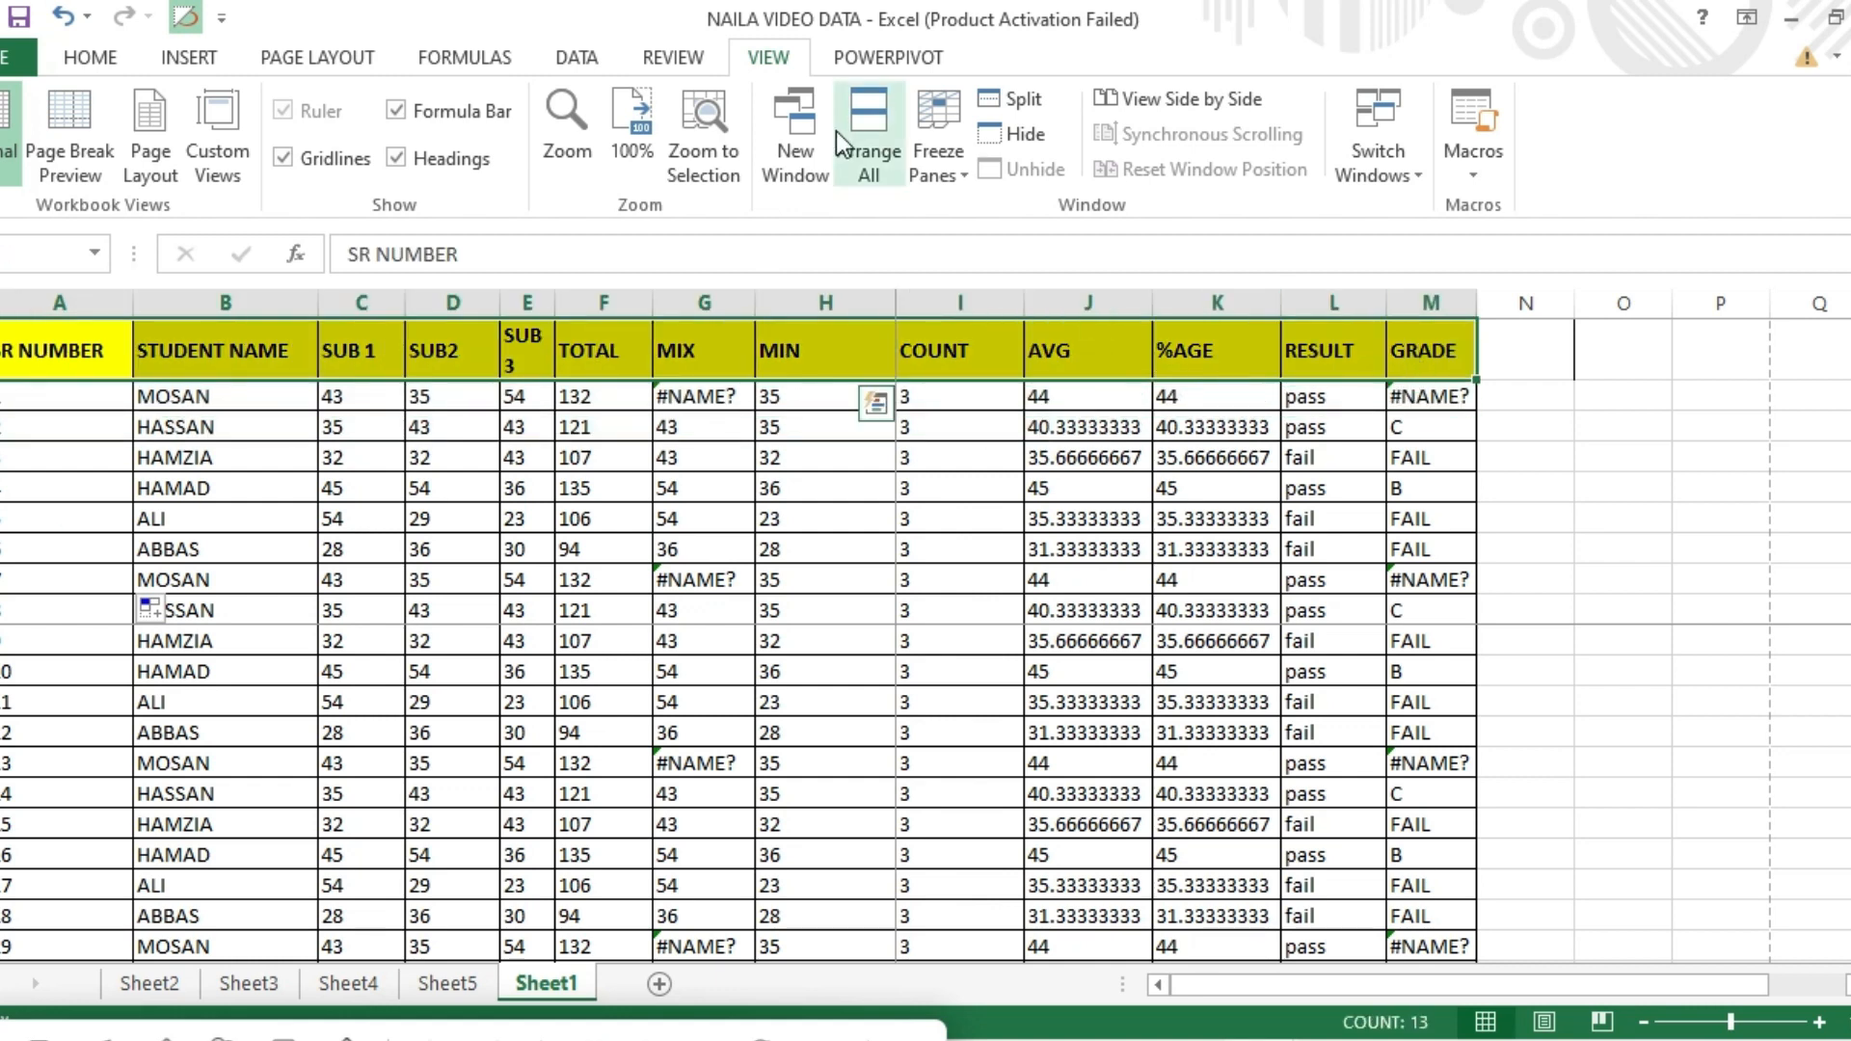
left_click(935, 135)
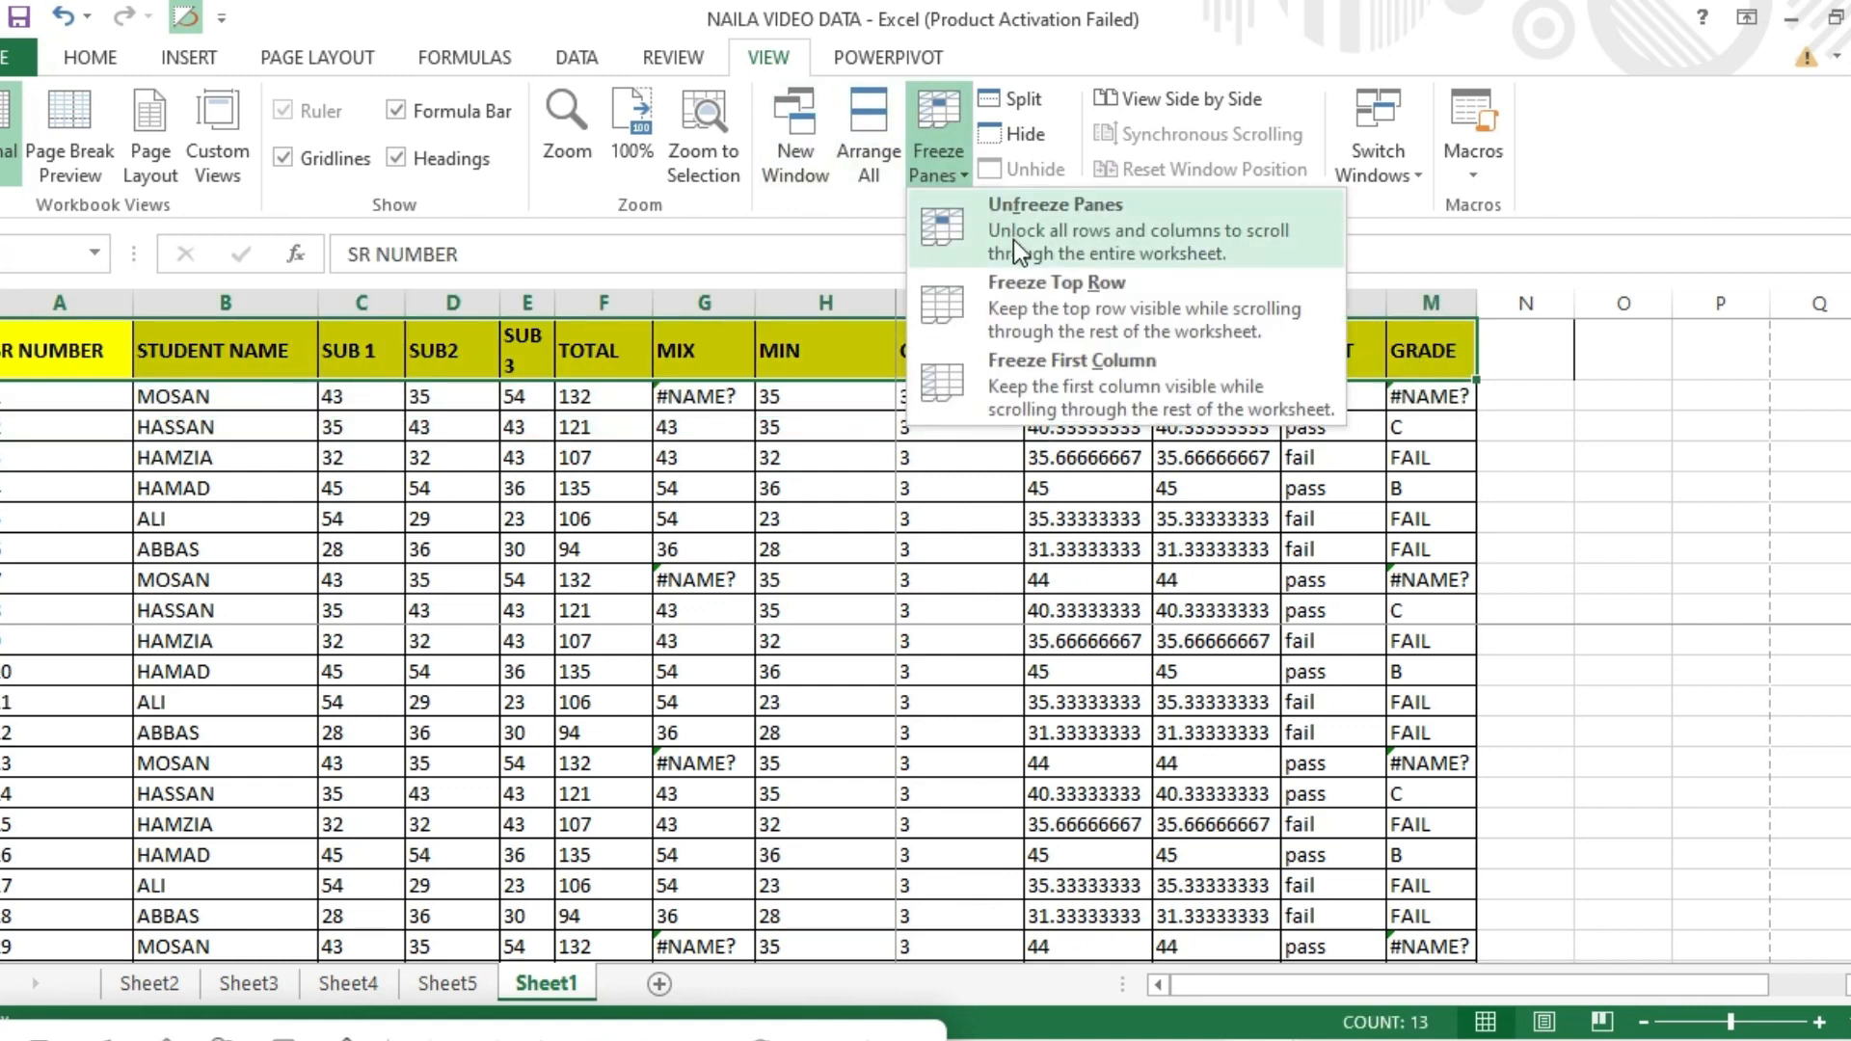
left_click(1045, 234)
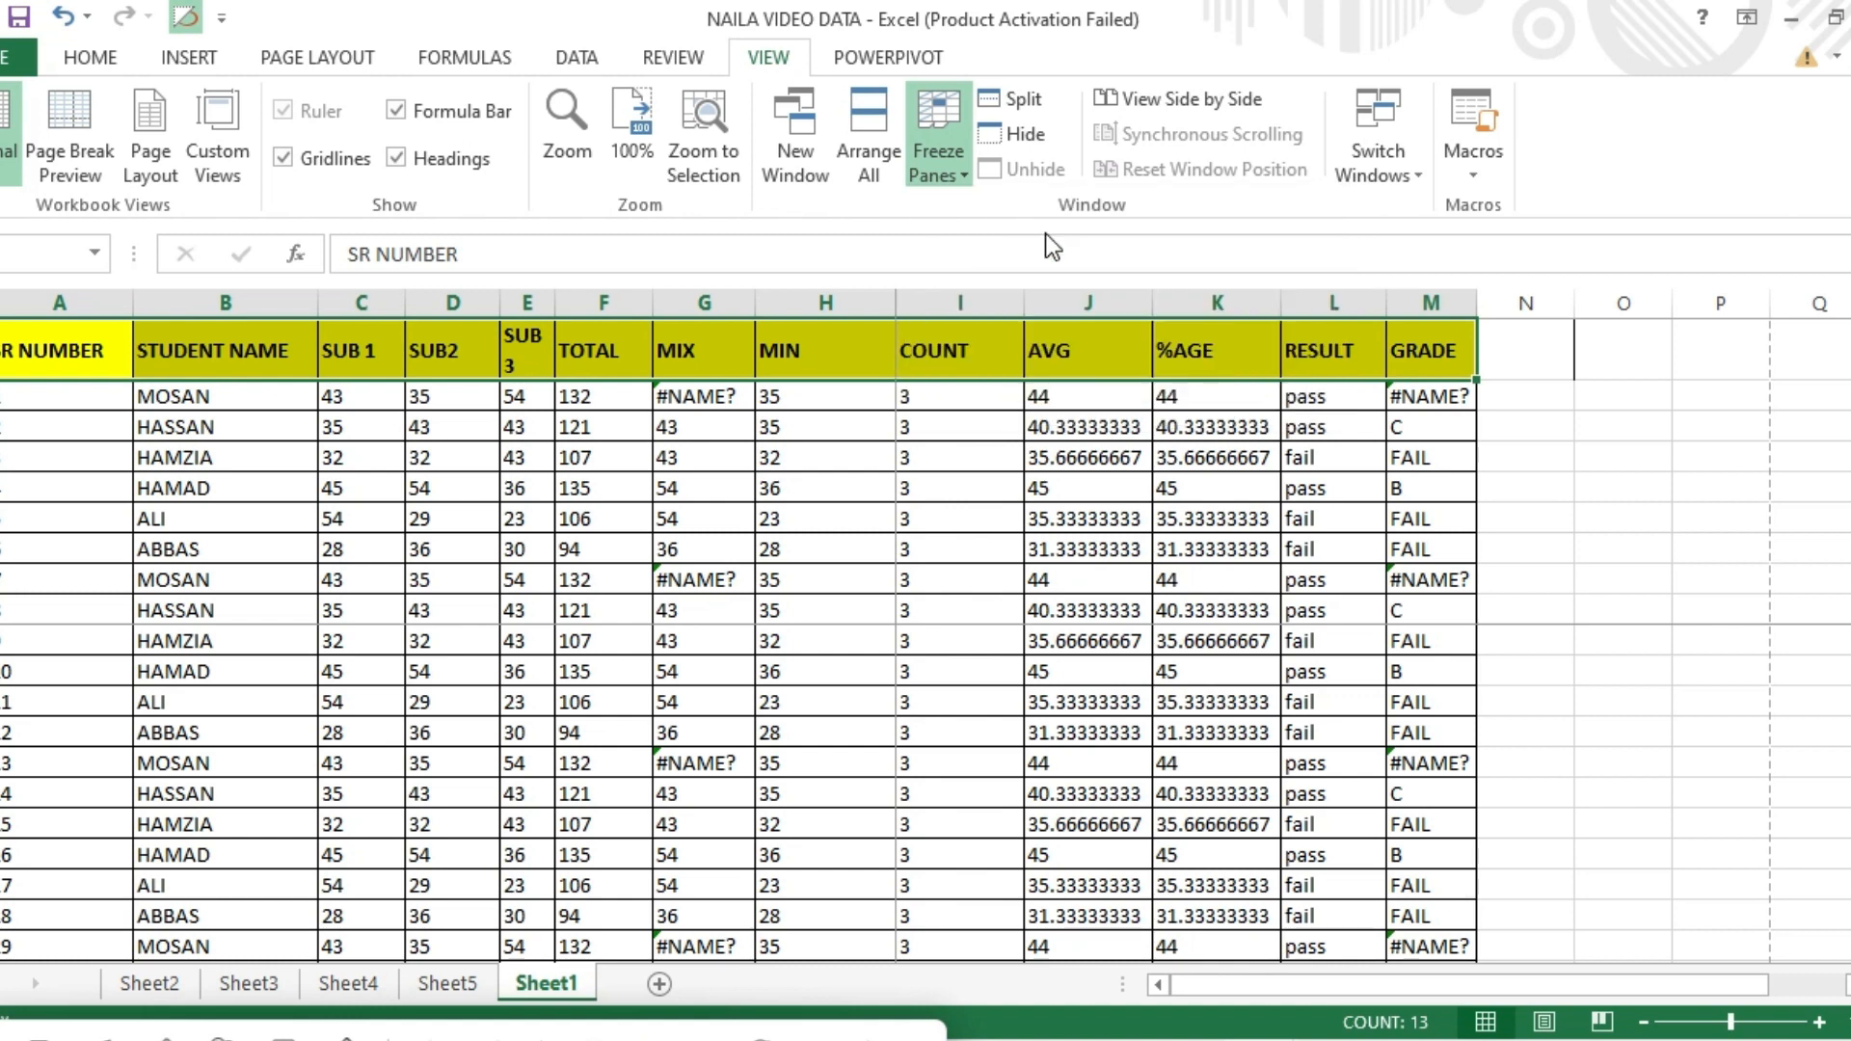
left_click(958, 173)
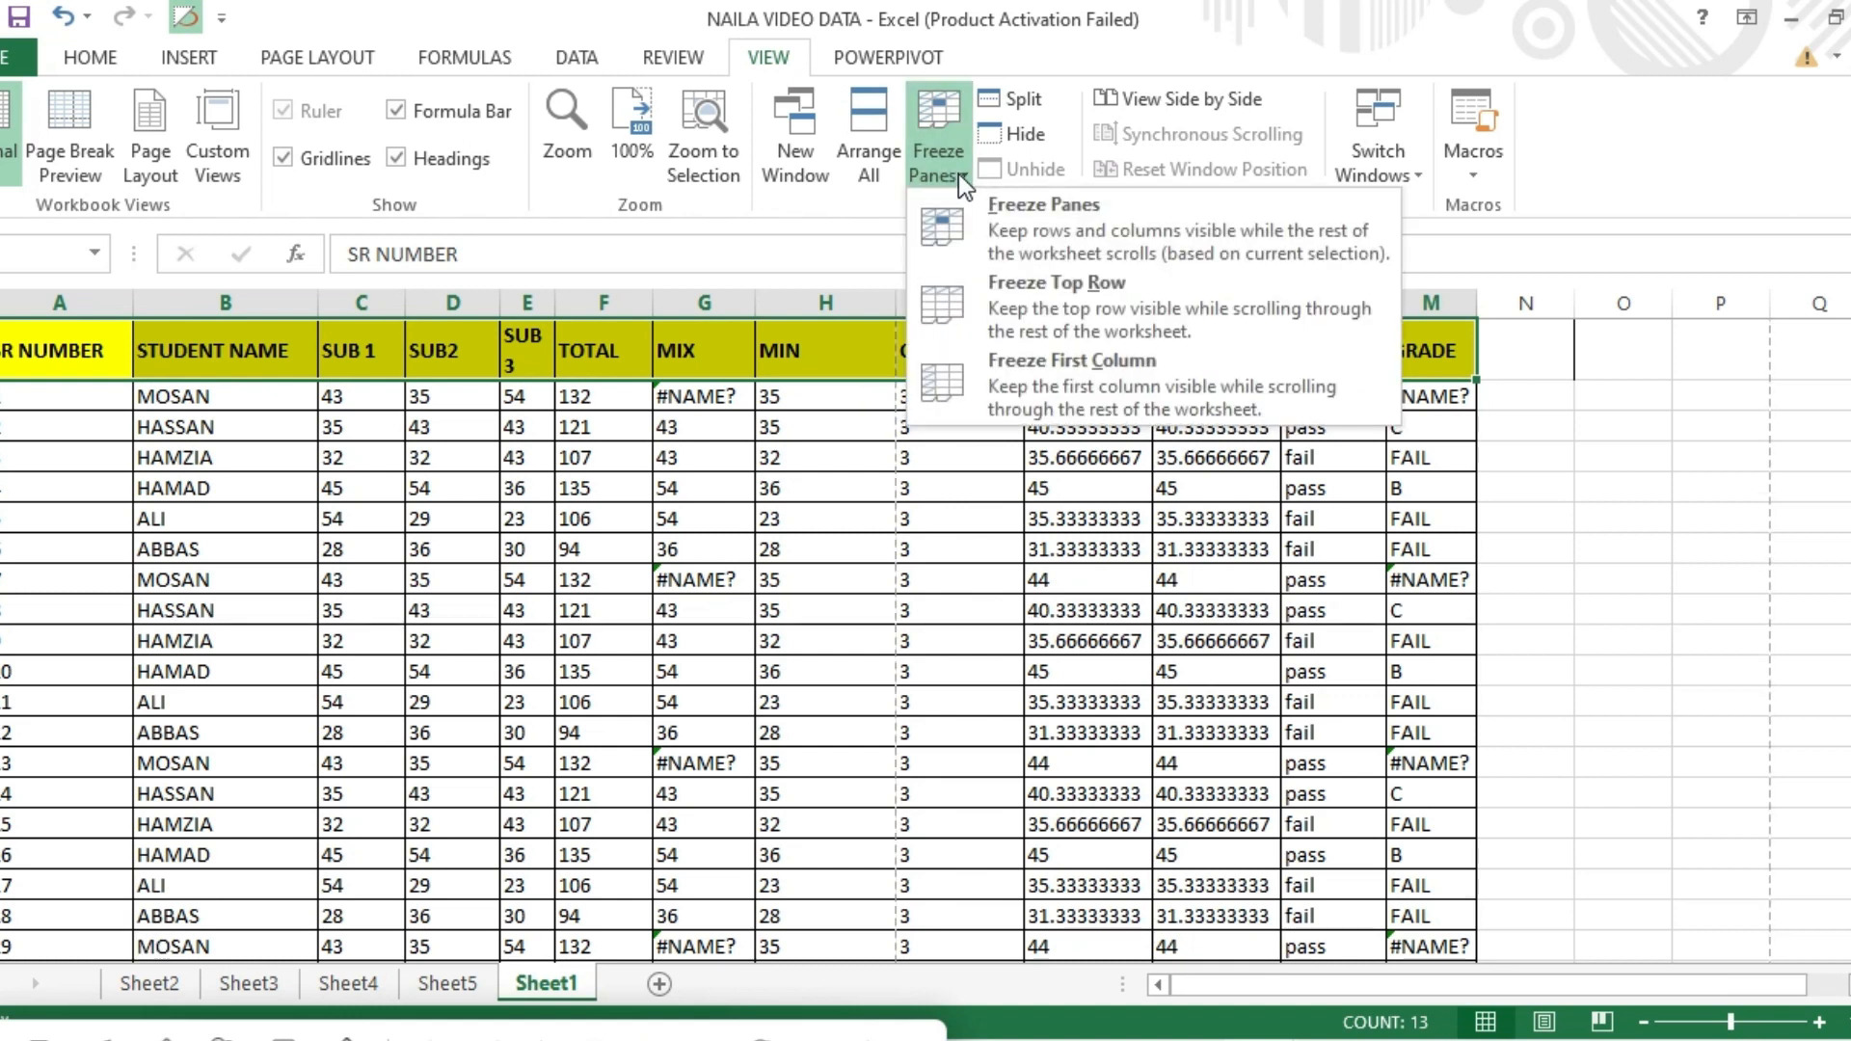
left_click(996, 206)
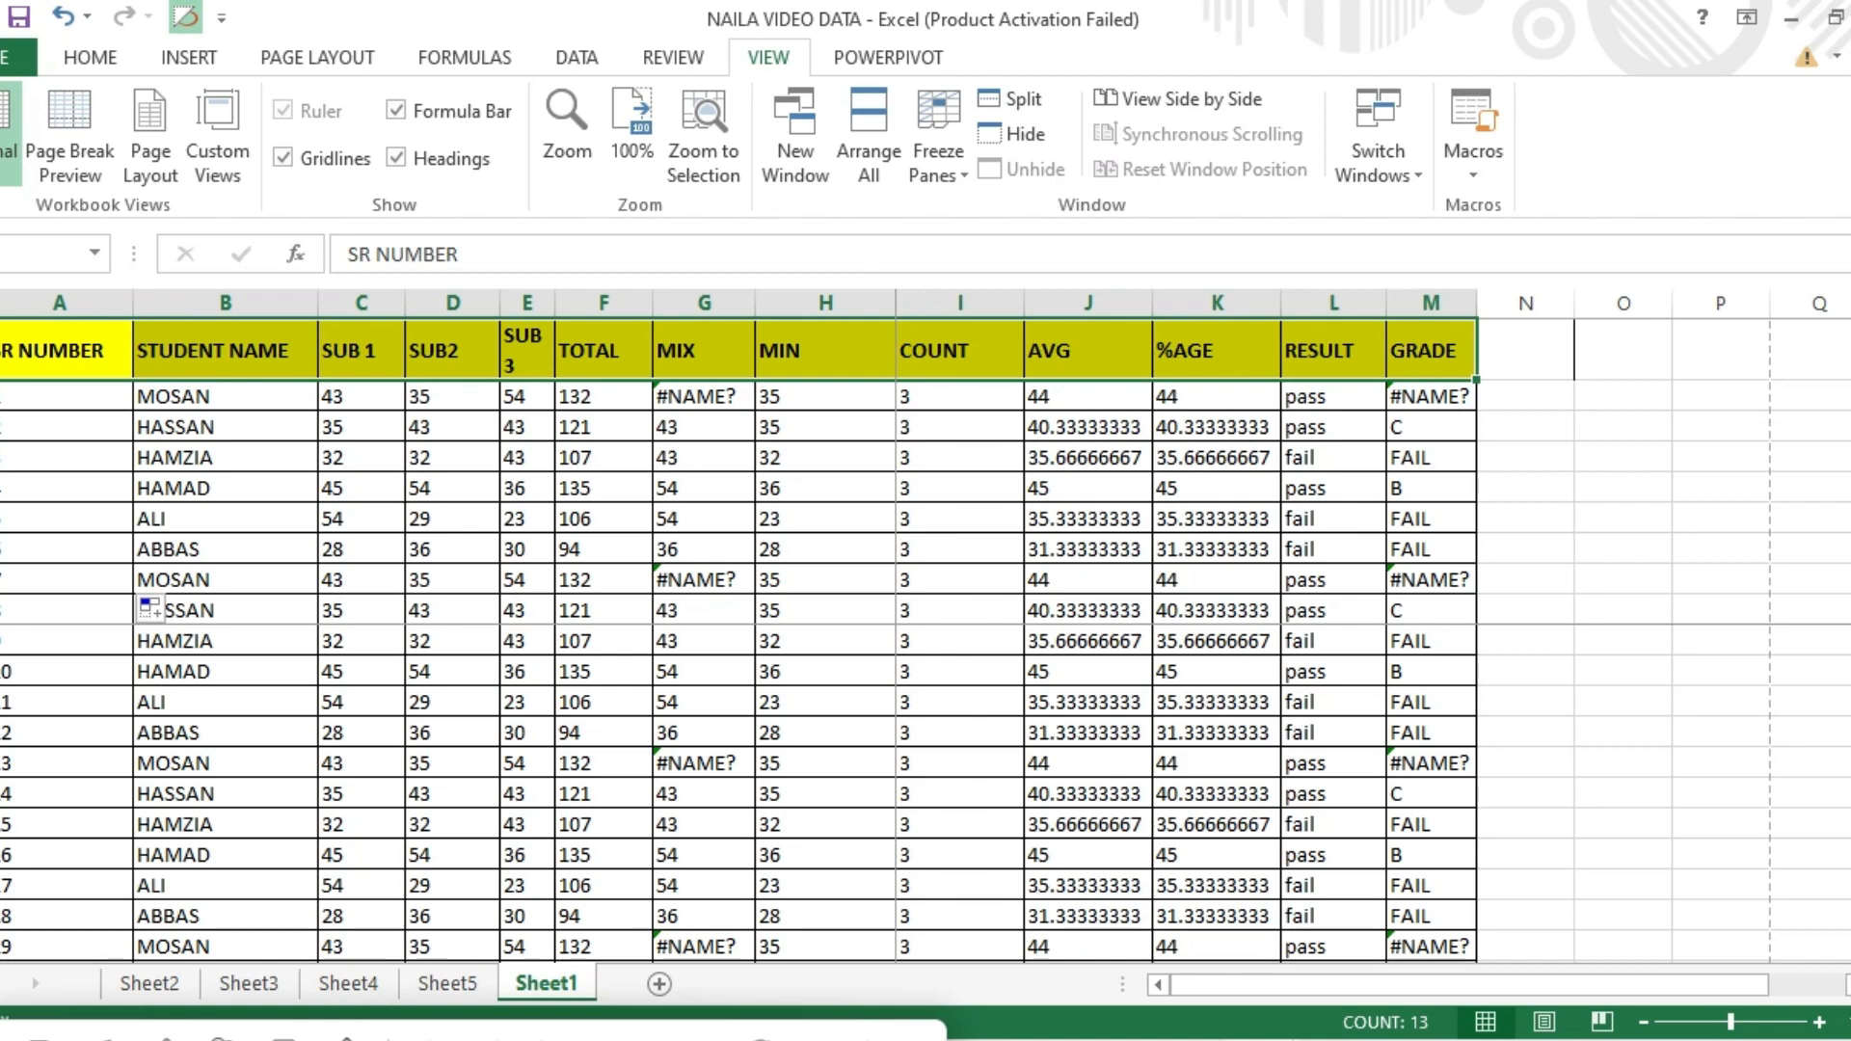
scroll(926, 791, "down", 3)
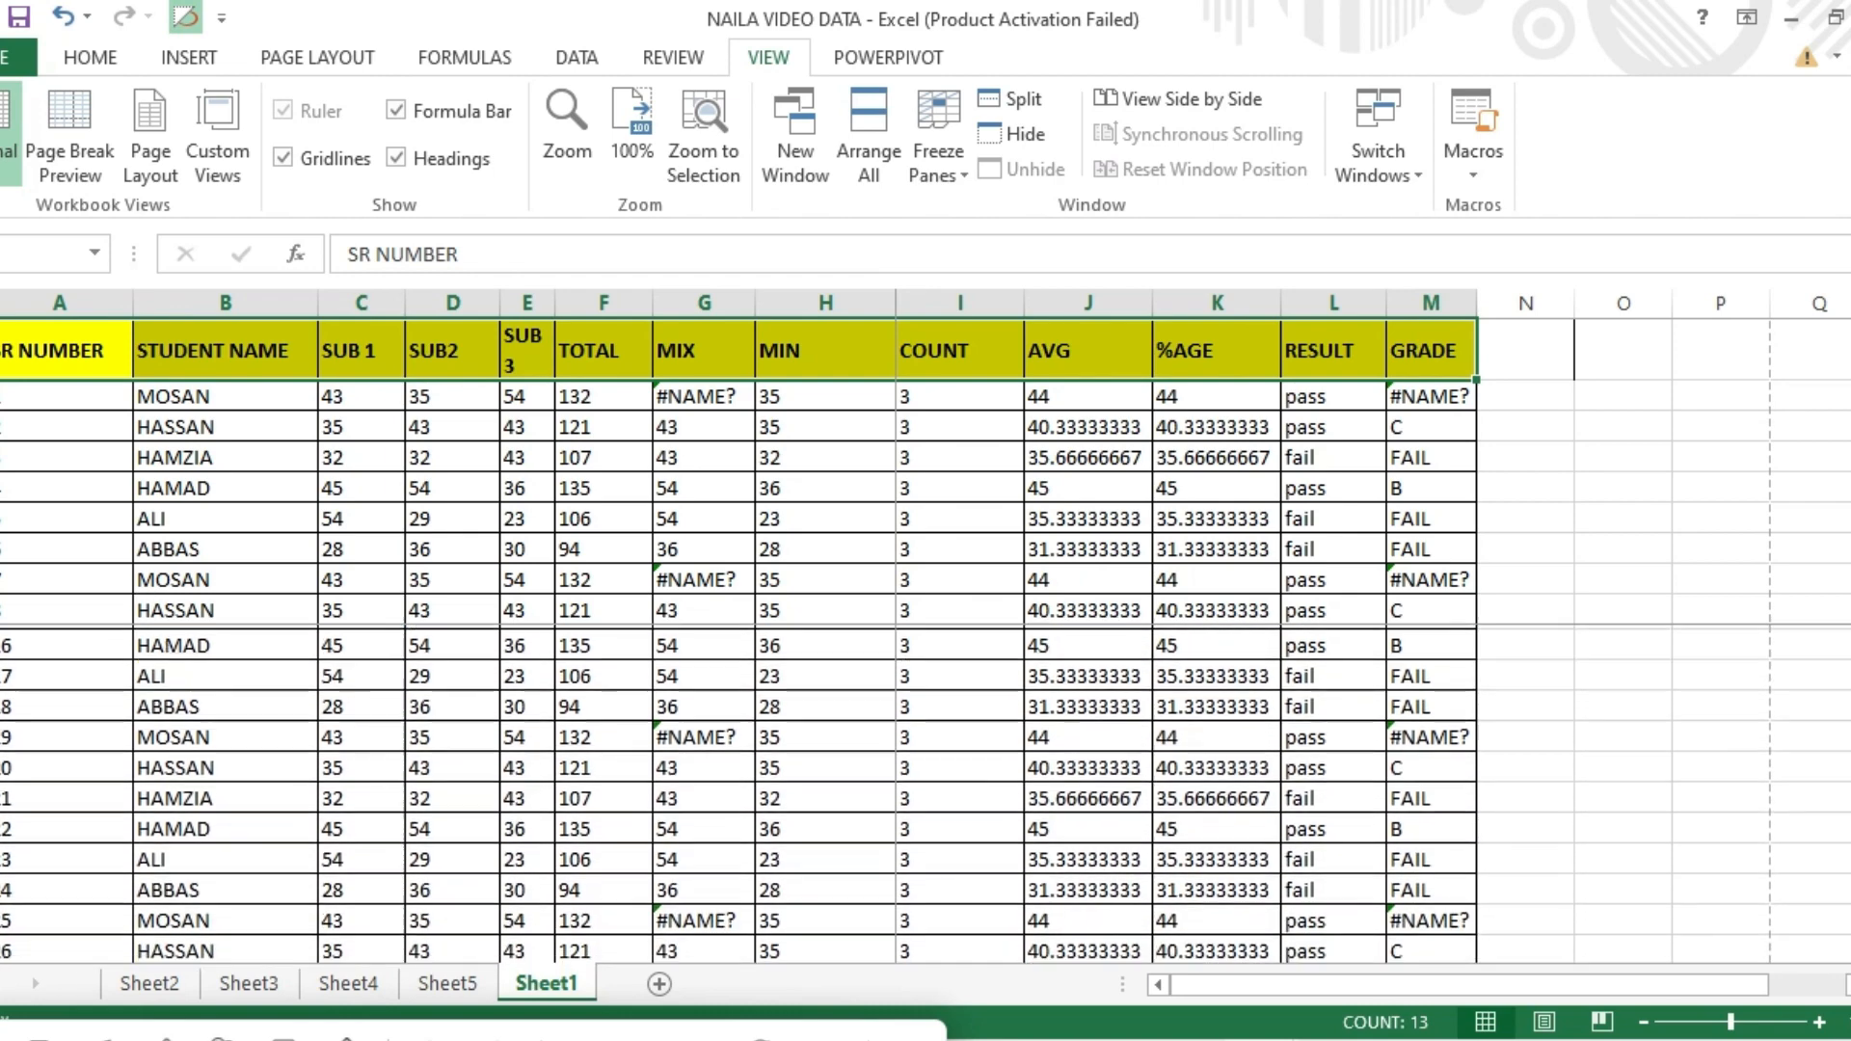
scroll(1842, 640, "down", 3)
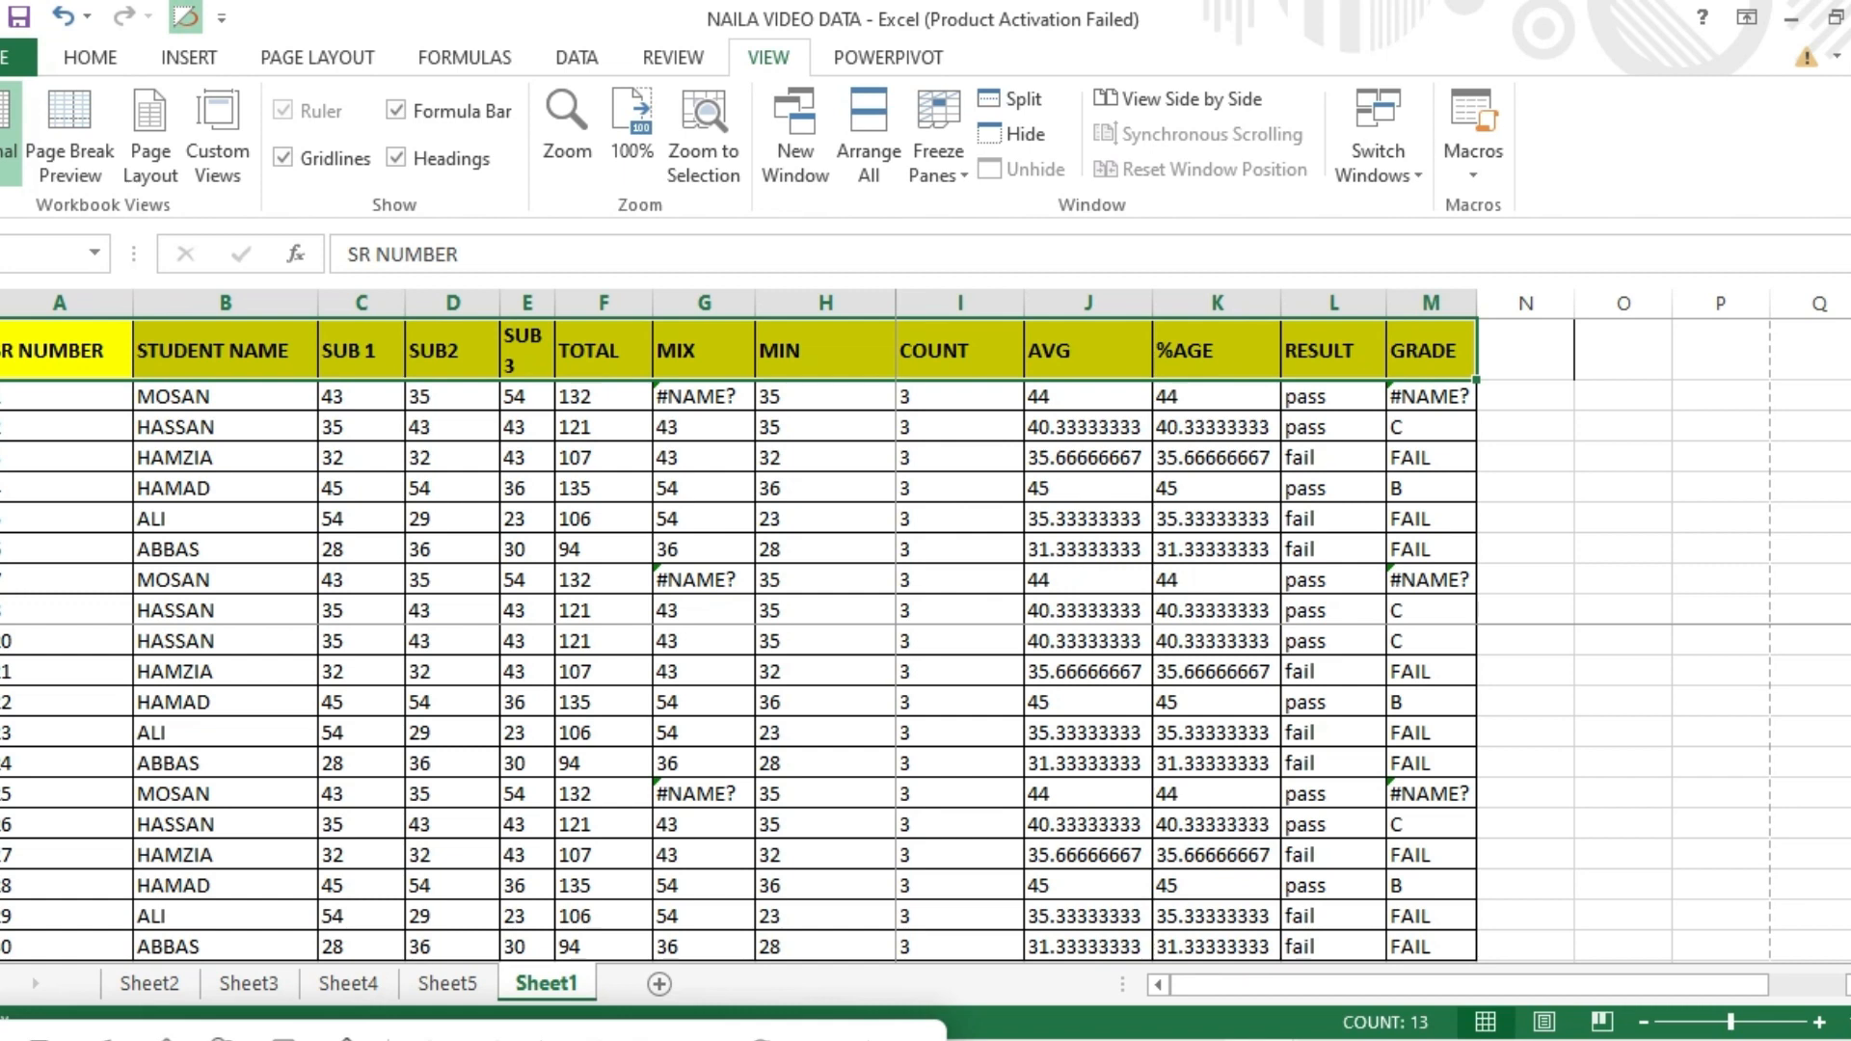
scroll(926, 791, "down", 3)
left_click(1407, 453)
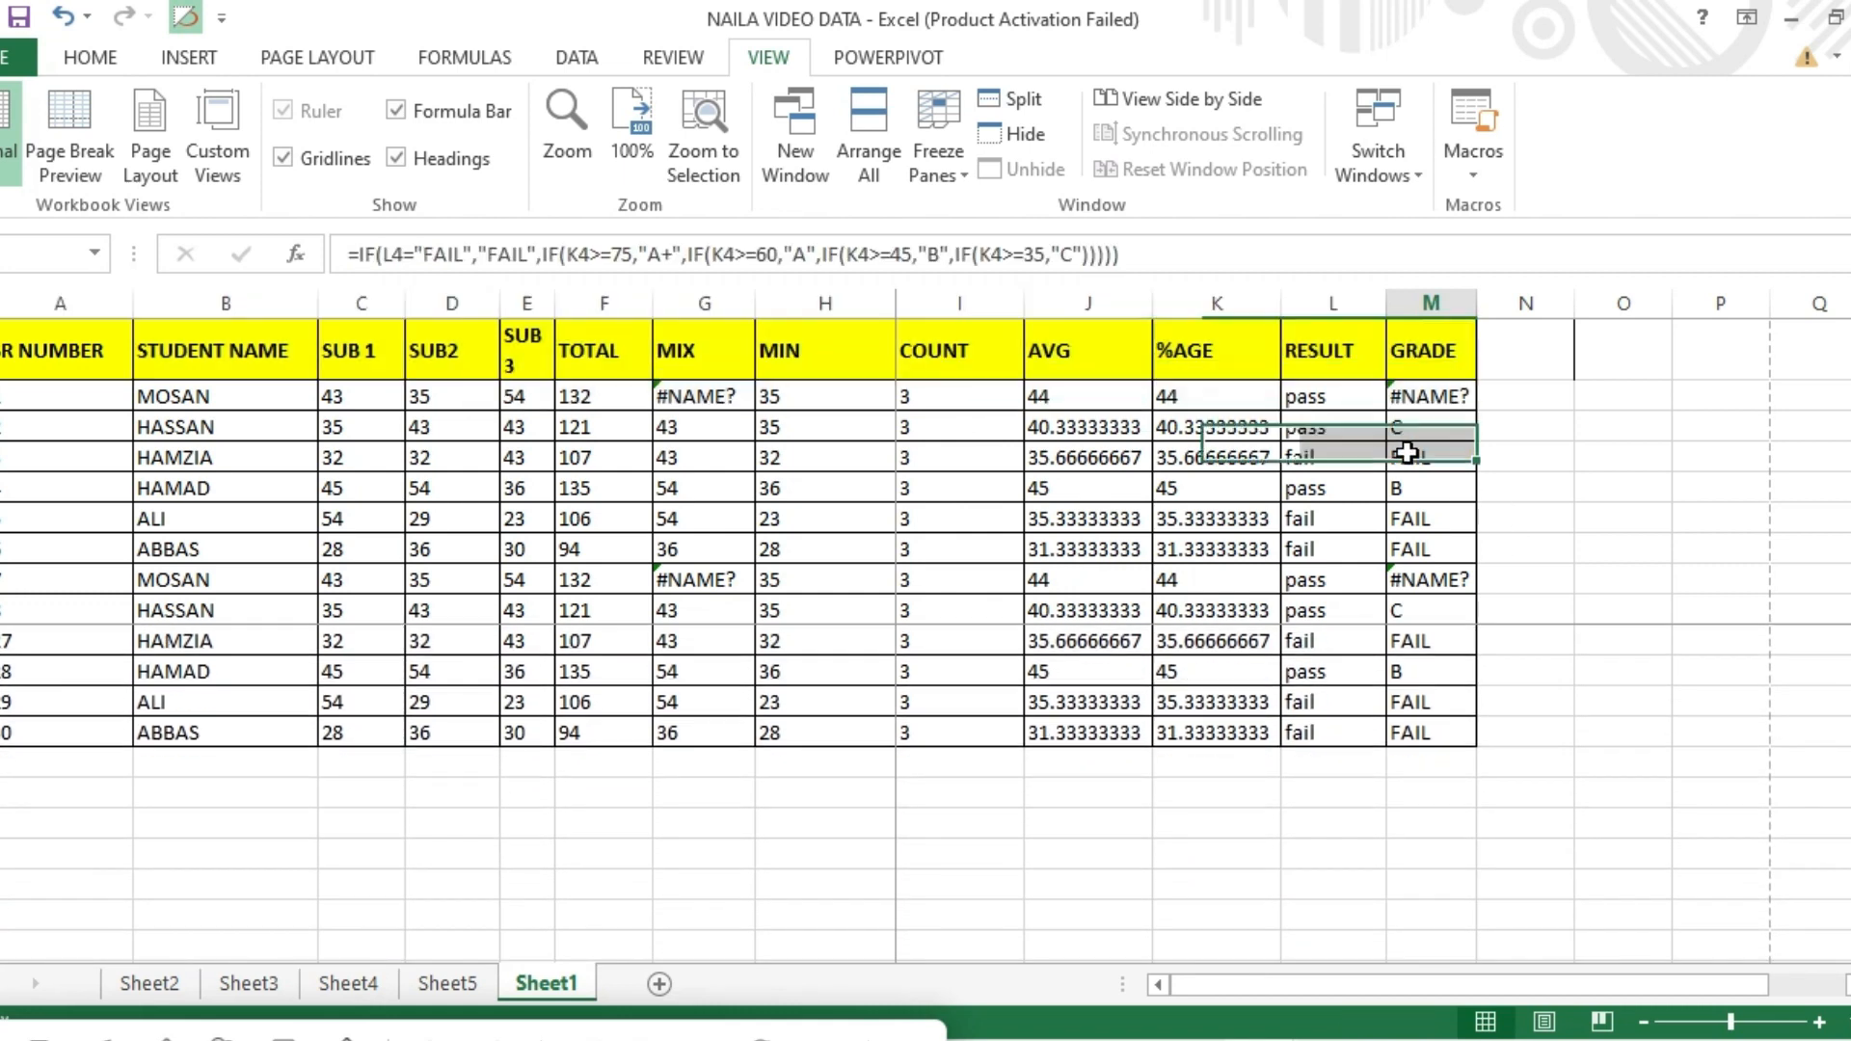
double_click(738, 350)
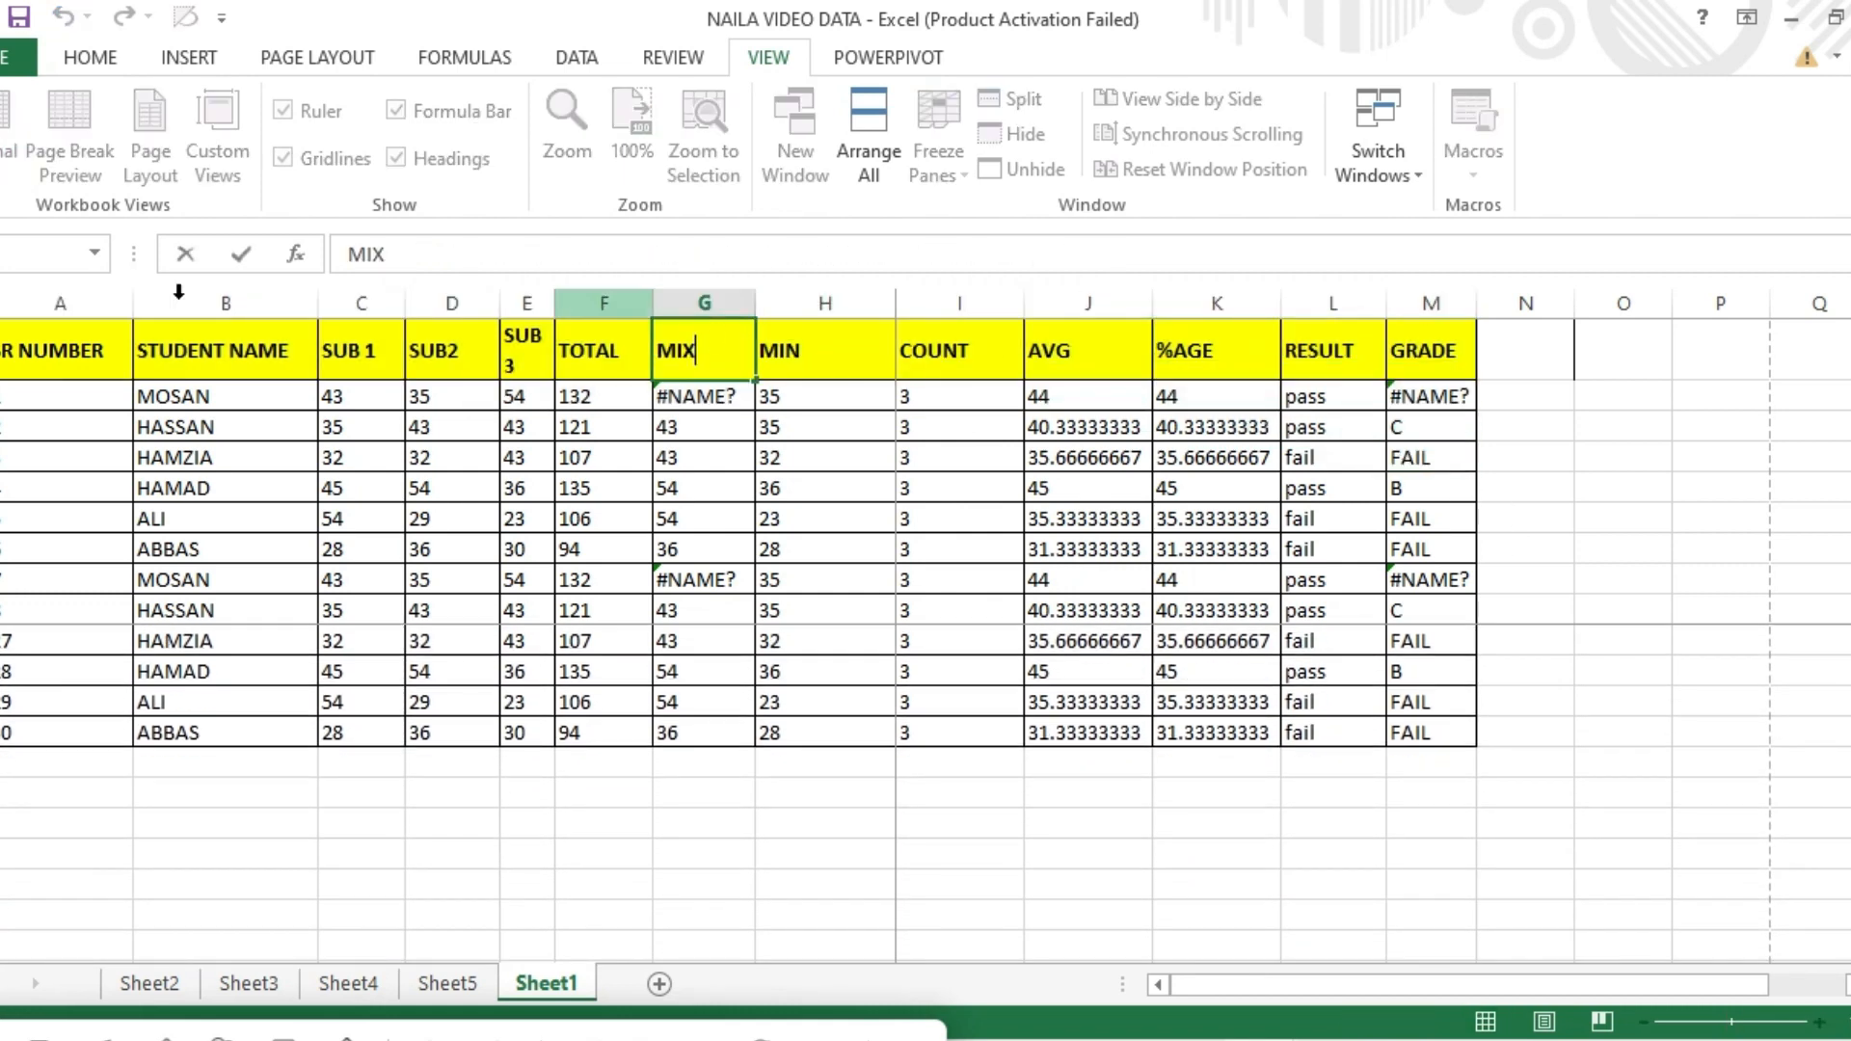
Select the header cells from SR NUMBER to GRADE and unfreeze the panes
left_click_drag(19, 349, 1422, 359)
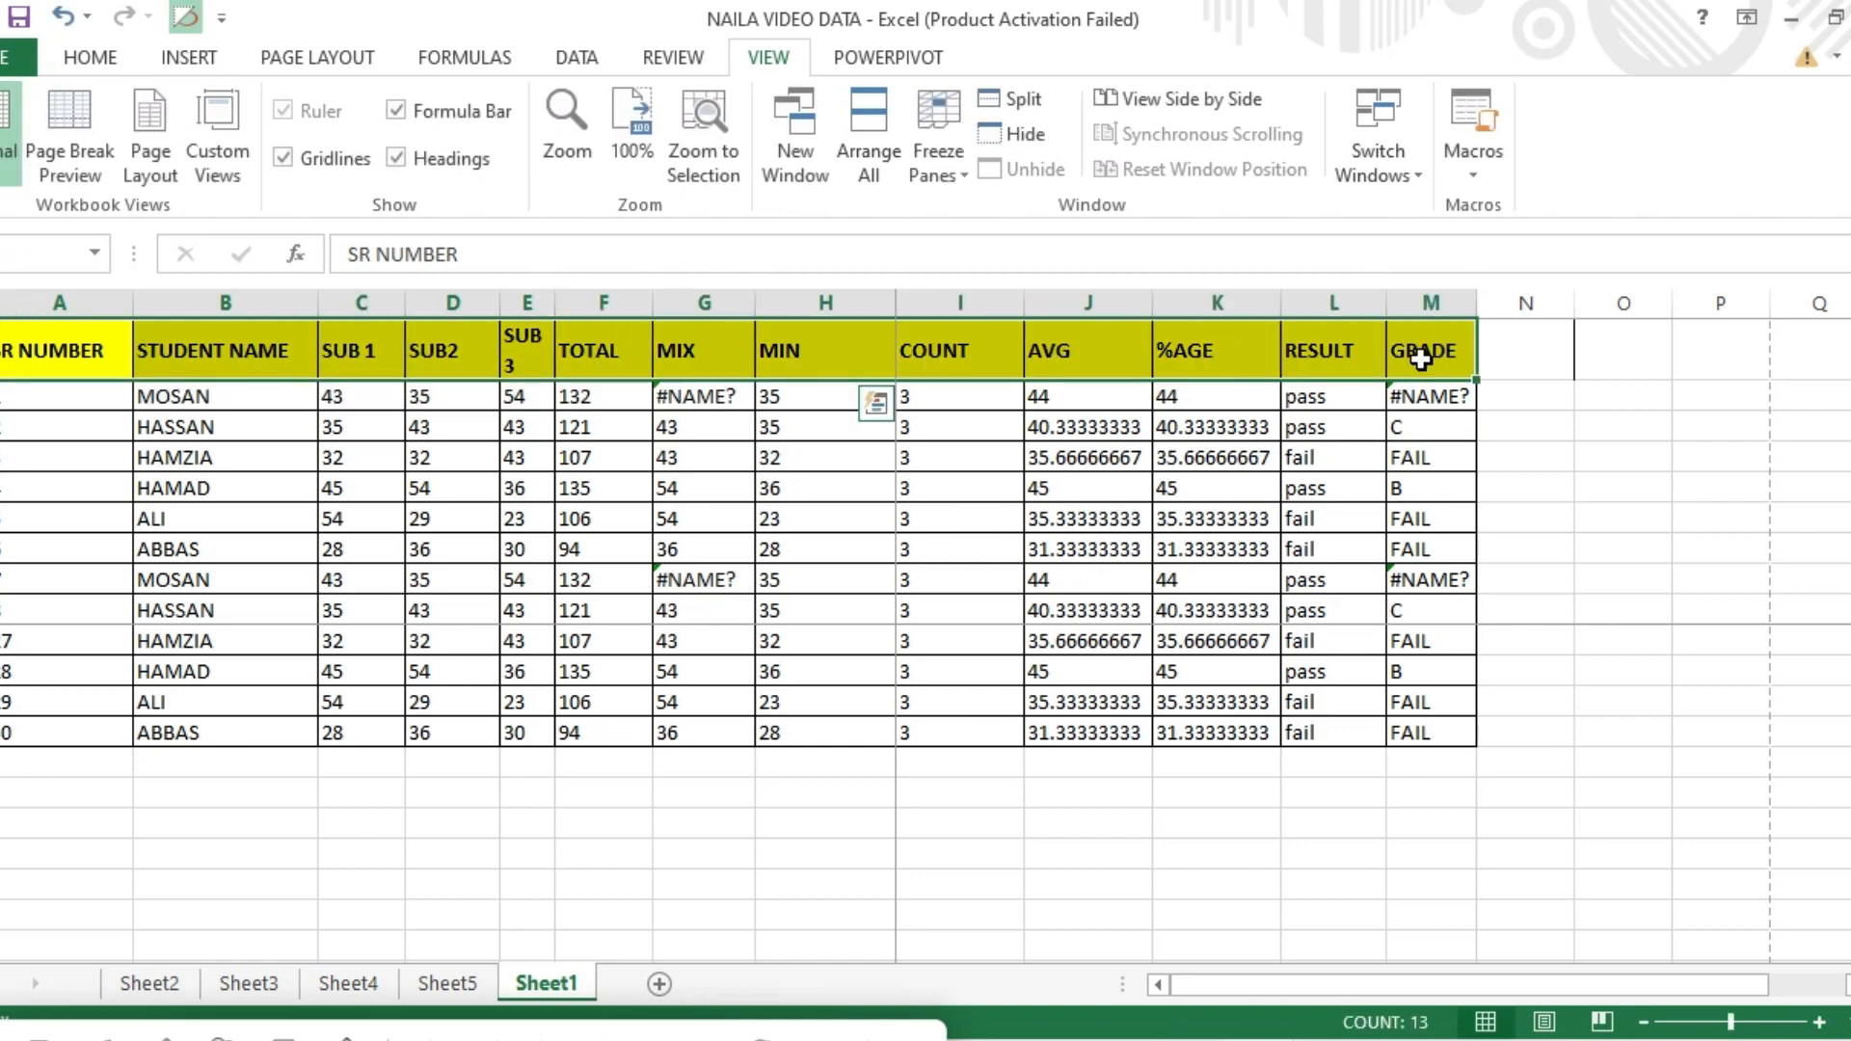
left_click(952, 156)
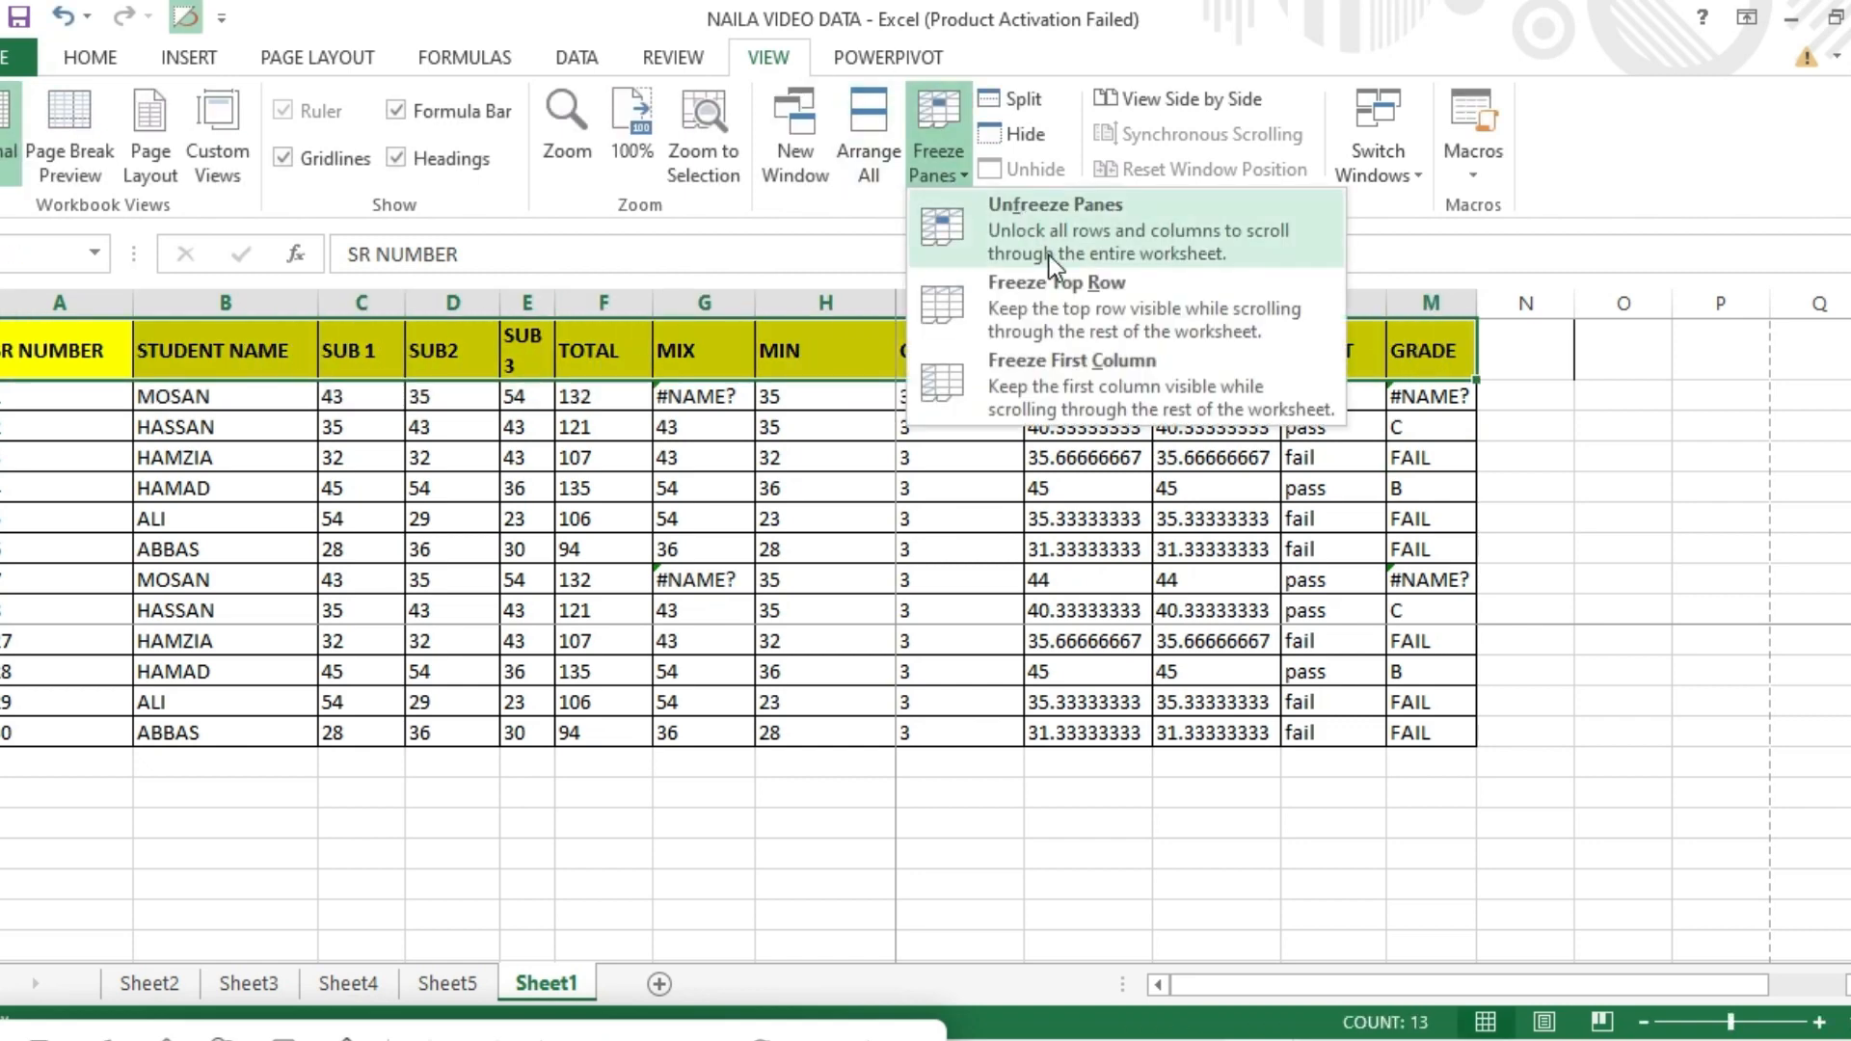
left_click(1050, 228)
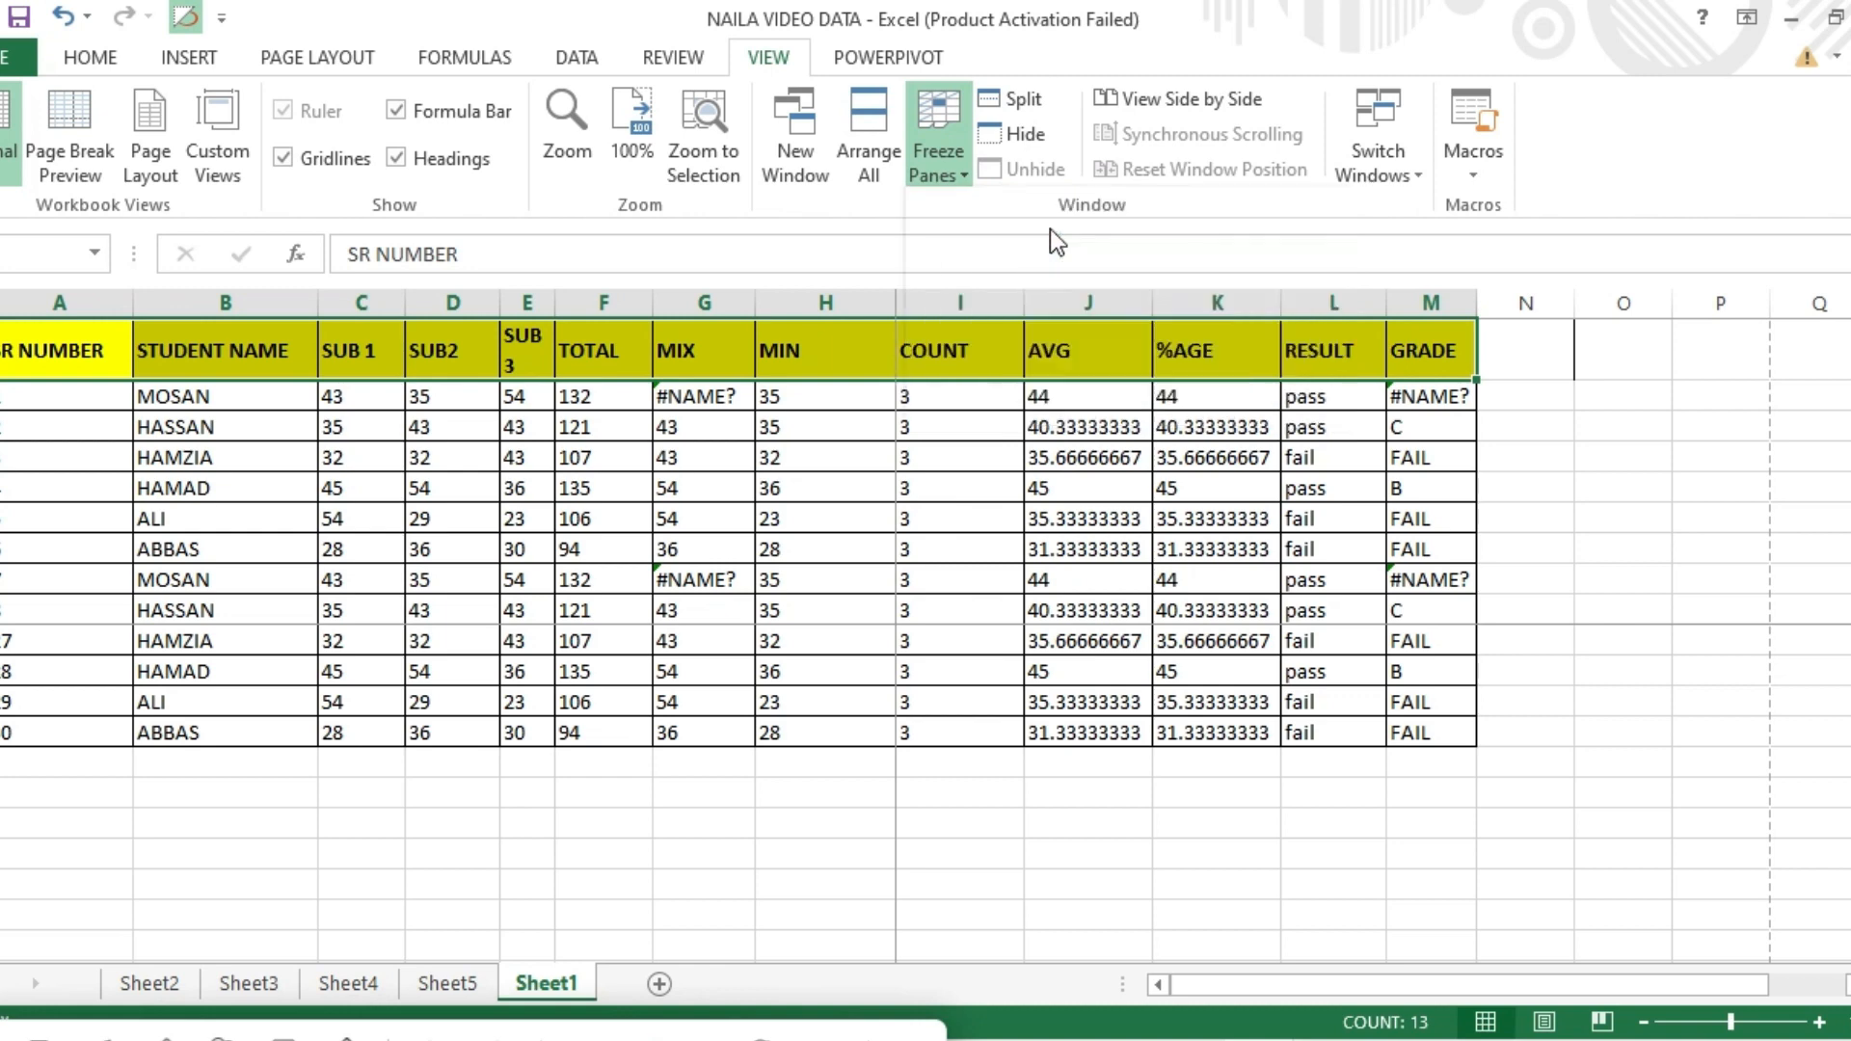
Try Freeze Panes again with the header cells SR NUMBER to GRADE selected, and test it by scrolling through the records
left_click(866, 355)
left_click_drag(77, 352, 1170, 330)
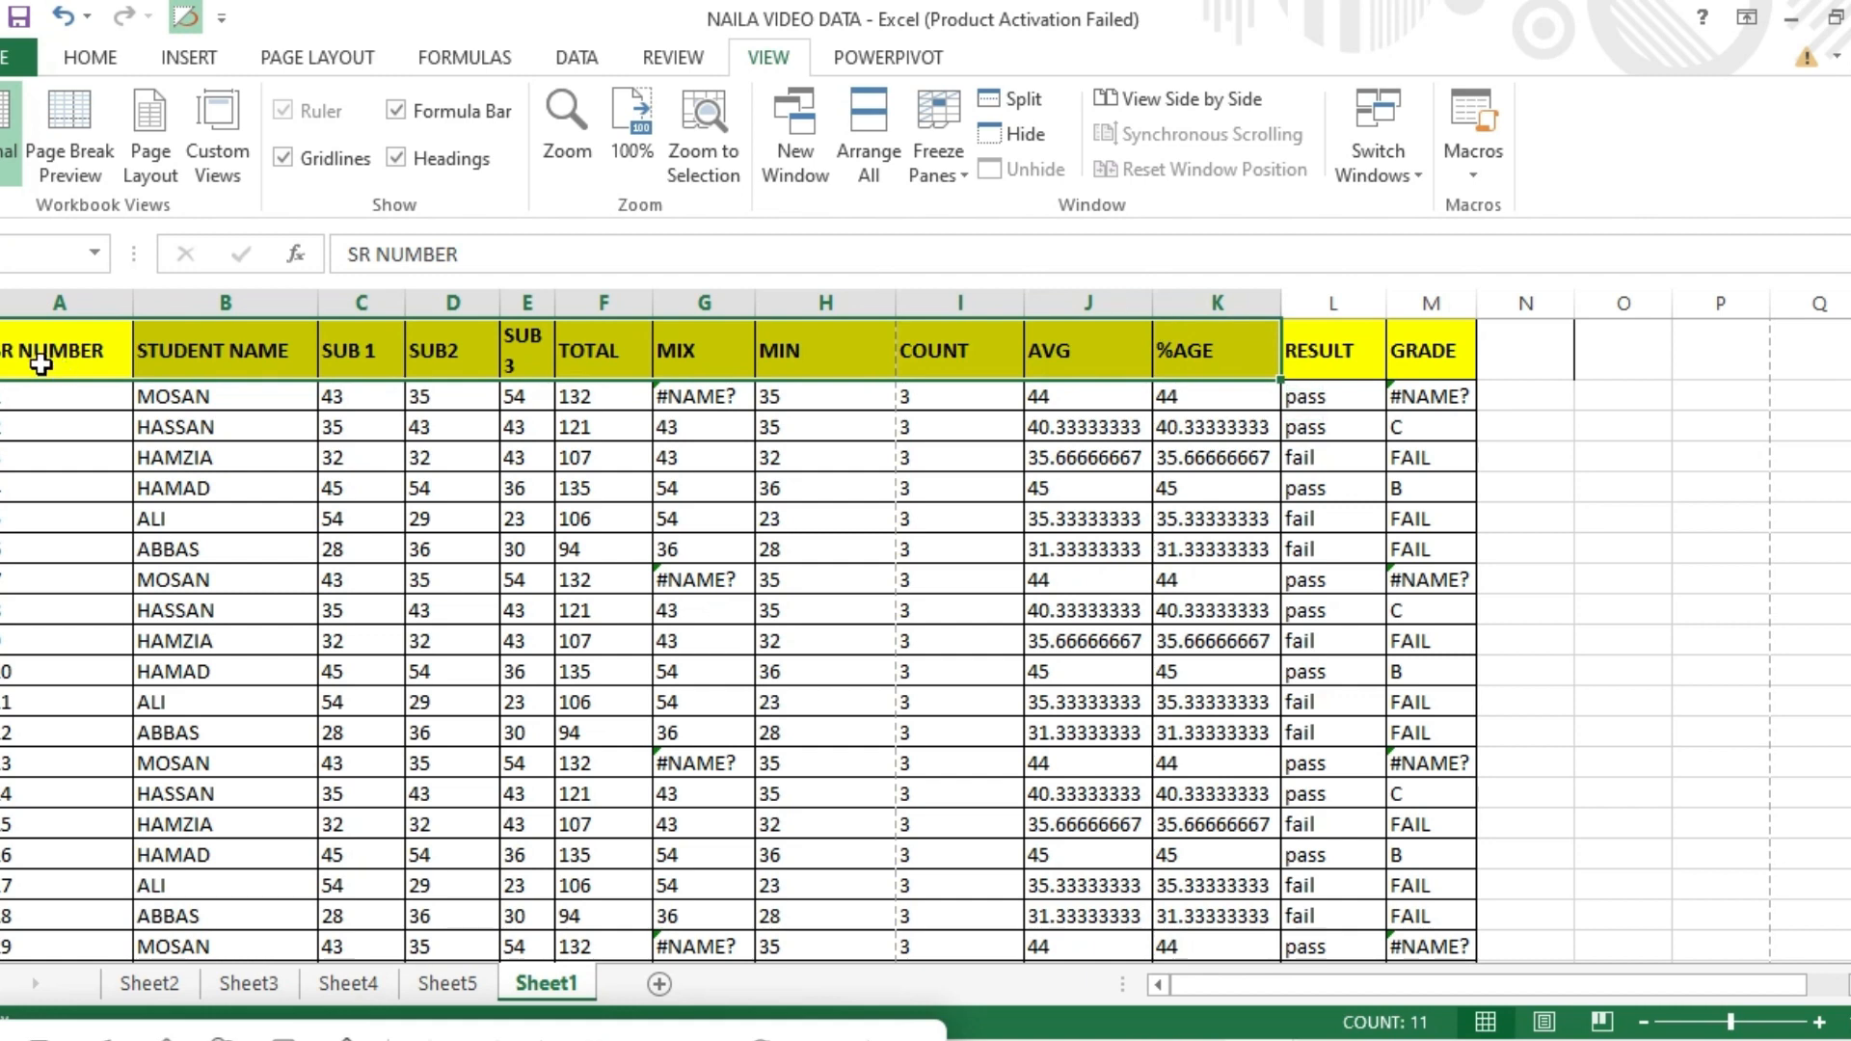
left_click(2, 351)
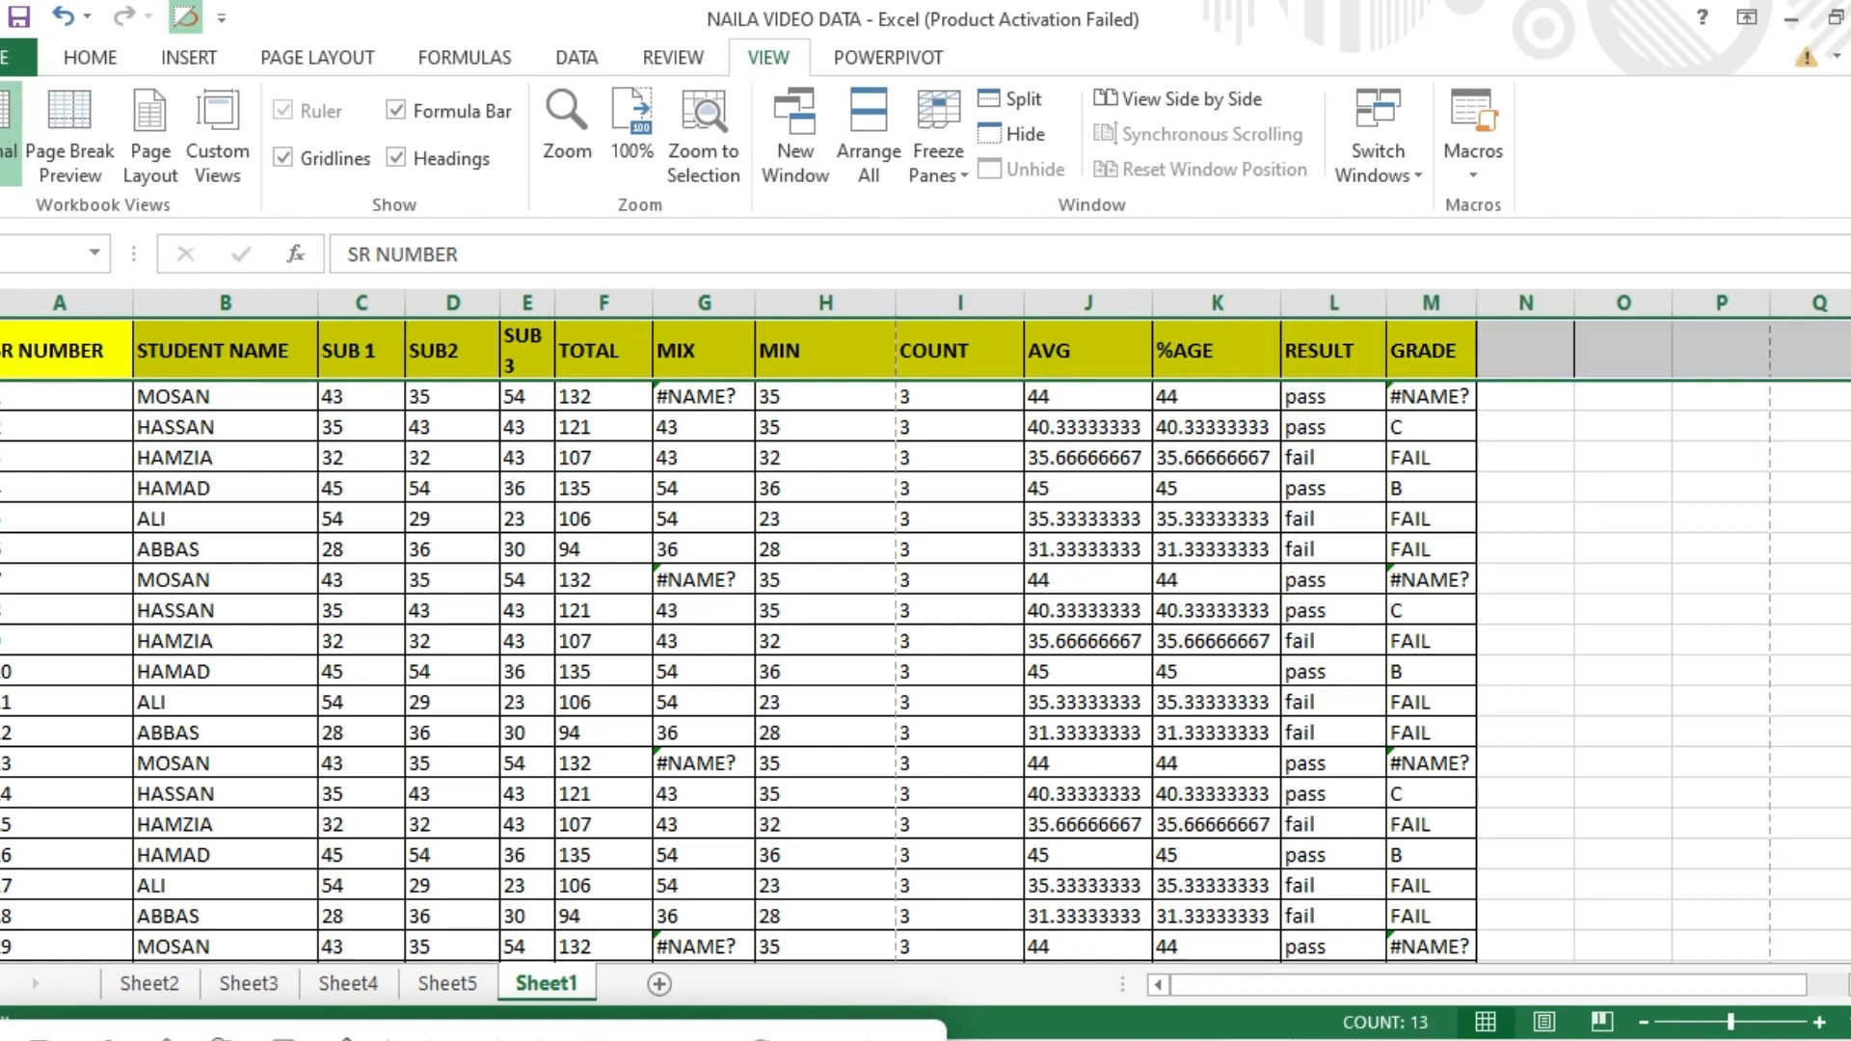
left_click_drag(33, 351, 1405, 362)
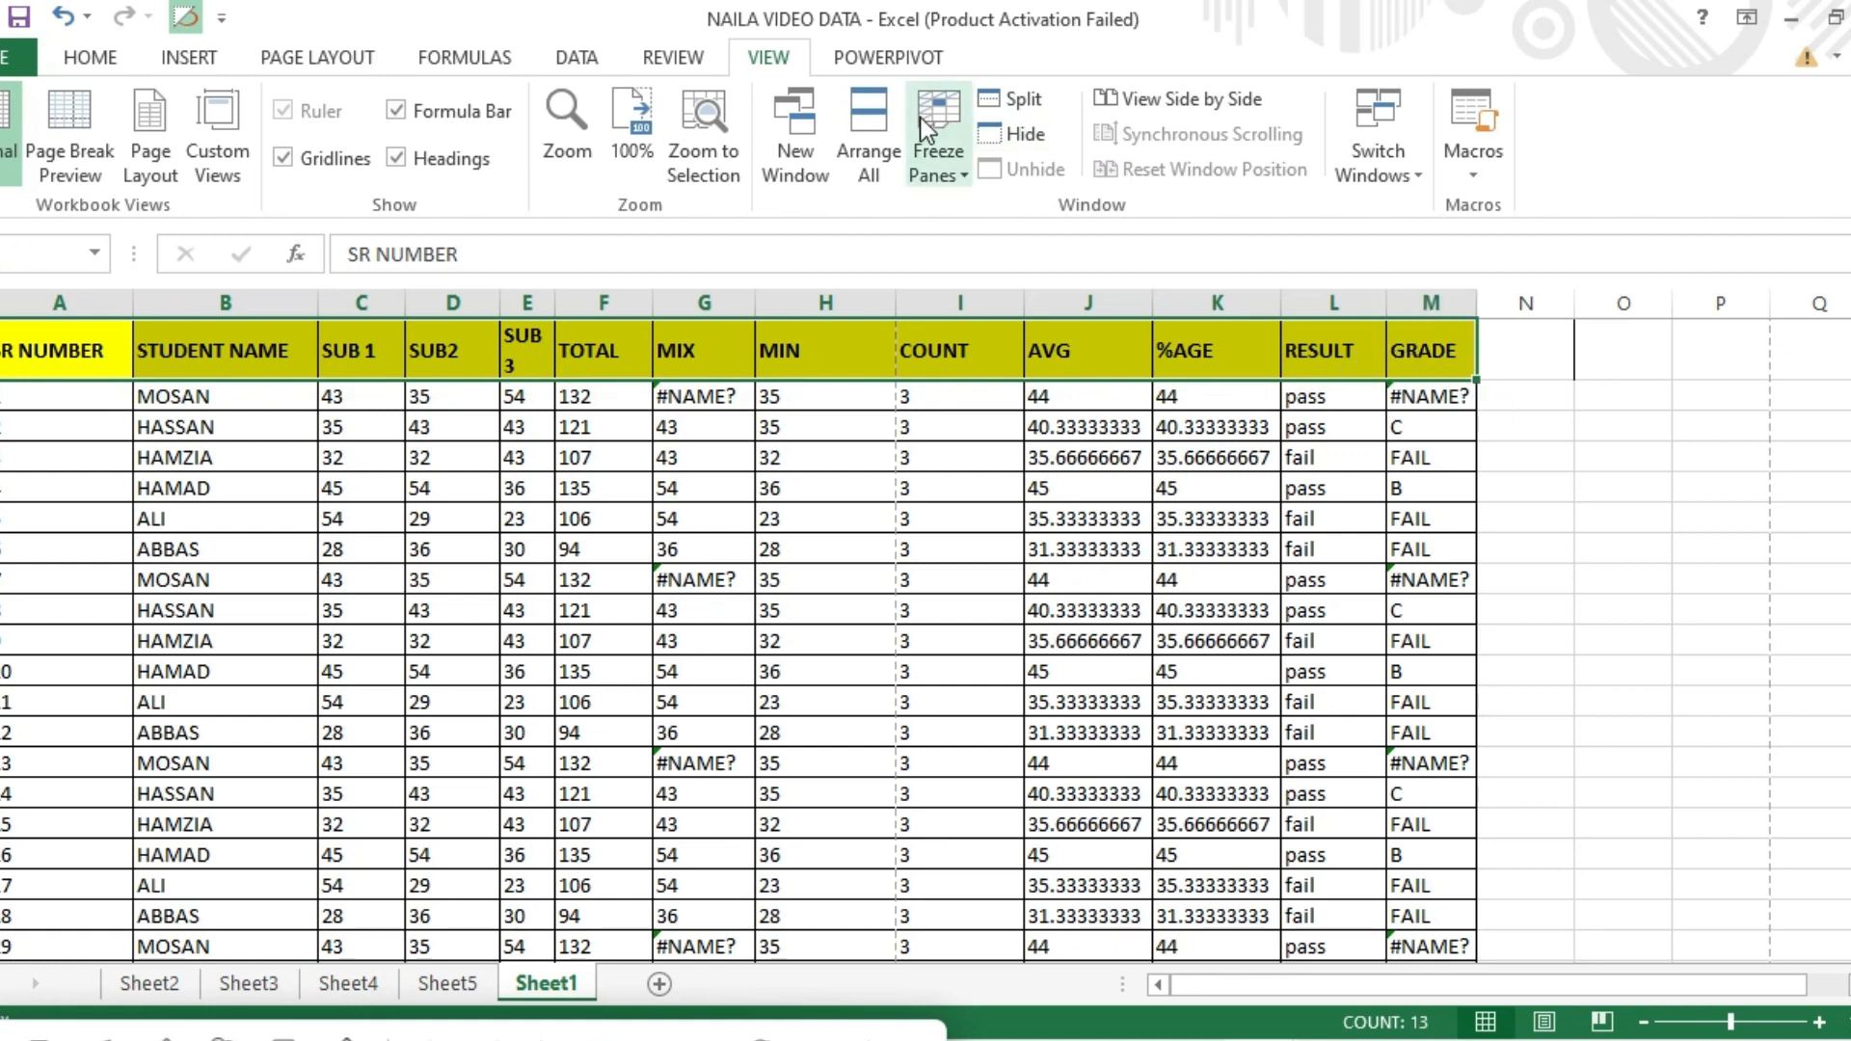
left_click(946, 131)
left_click(1012, 208)
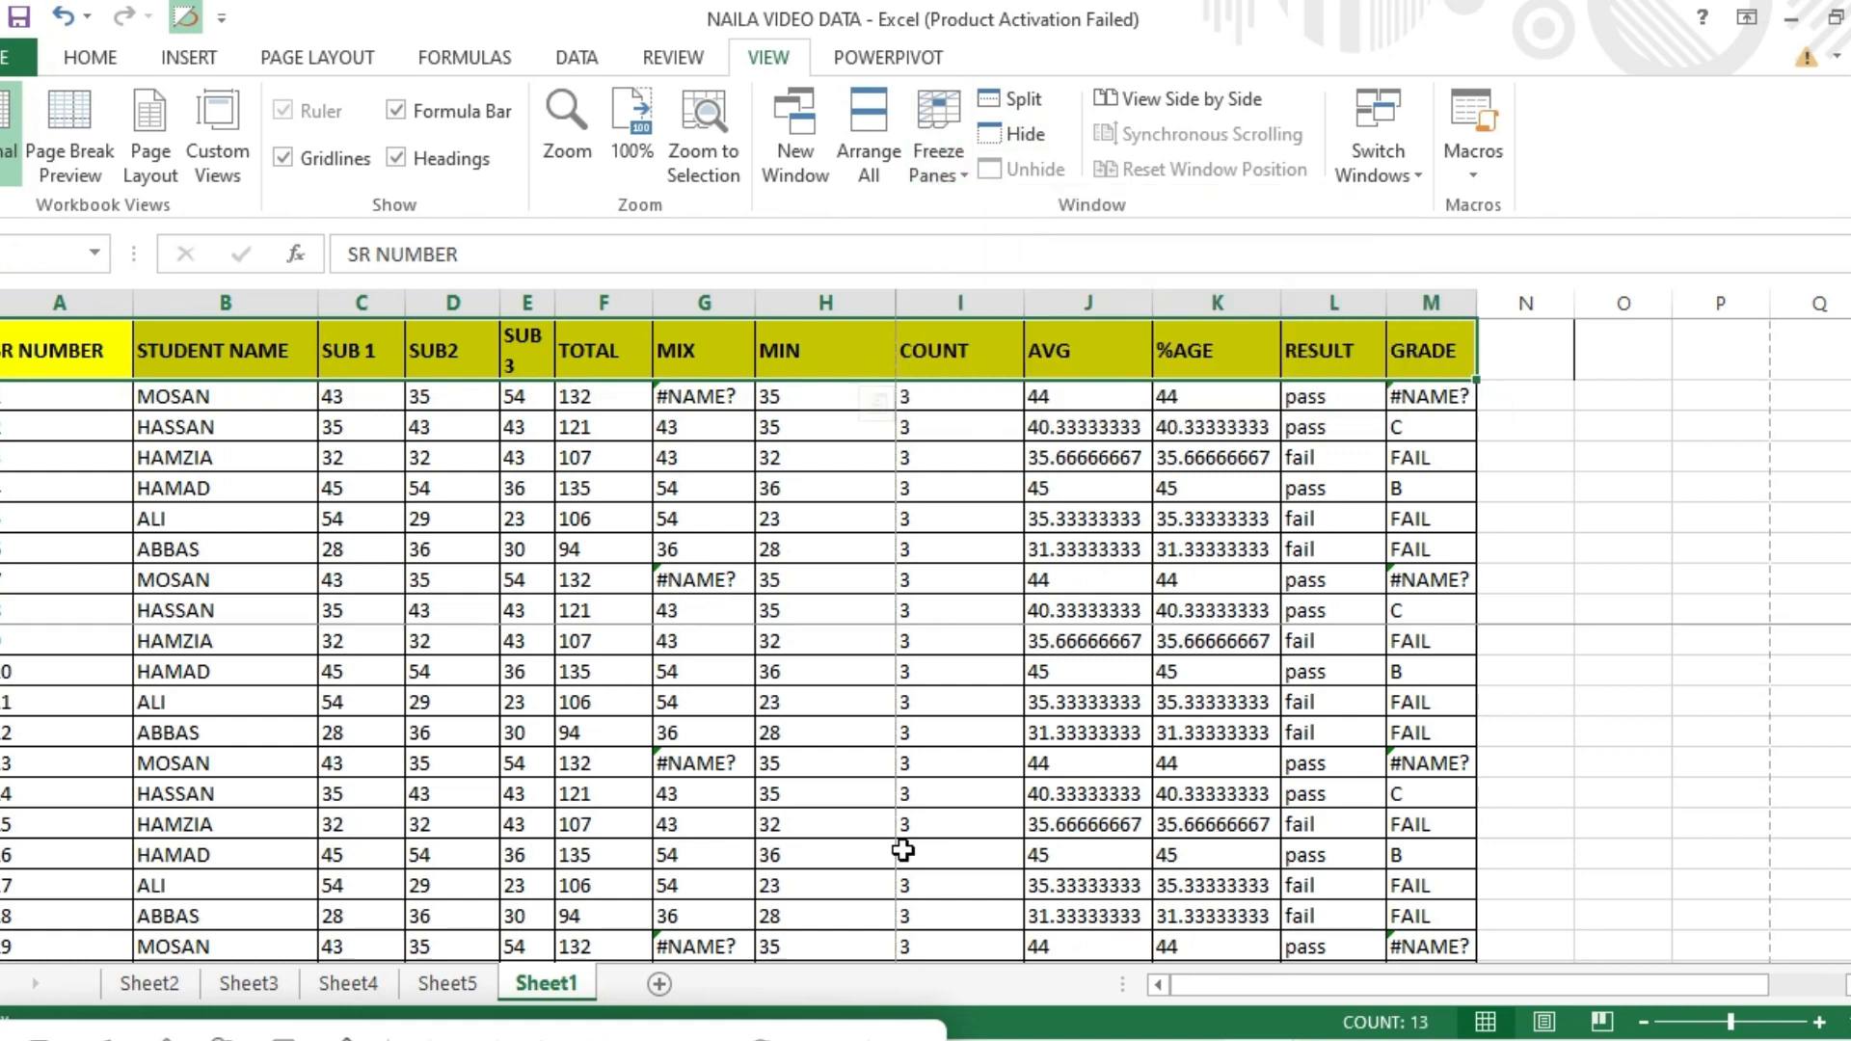
scroll(813, 954, "down", 1)
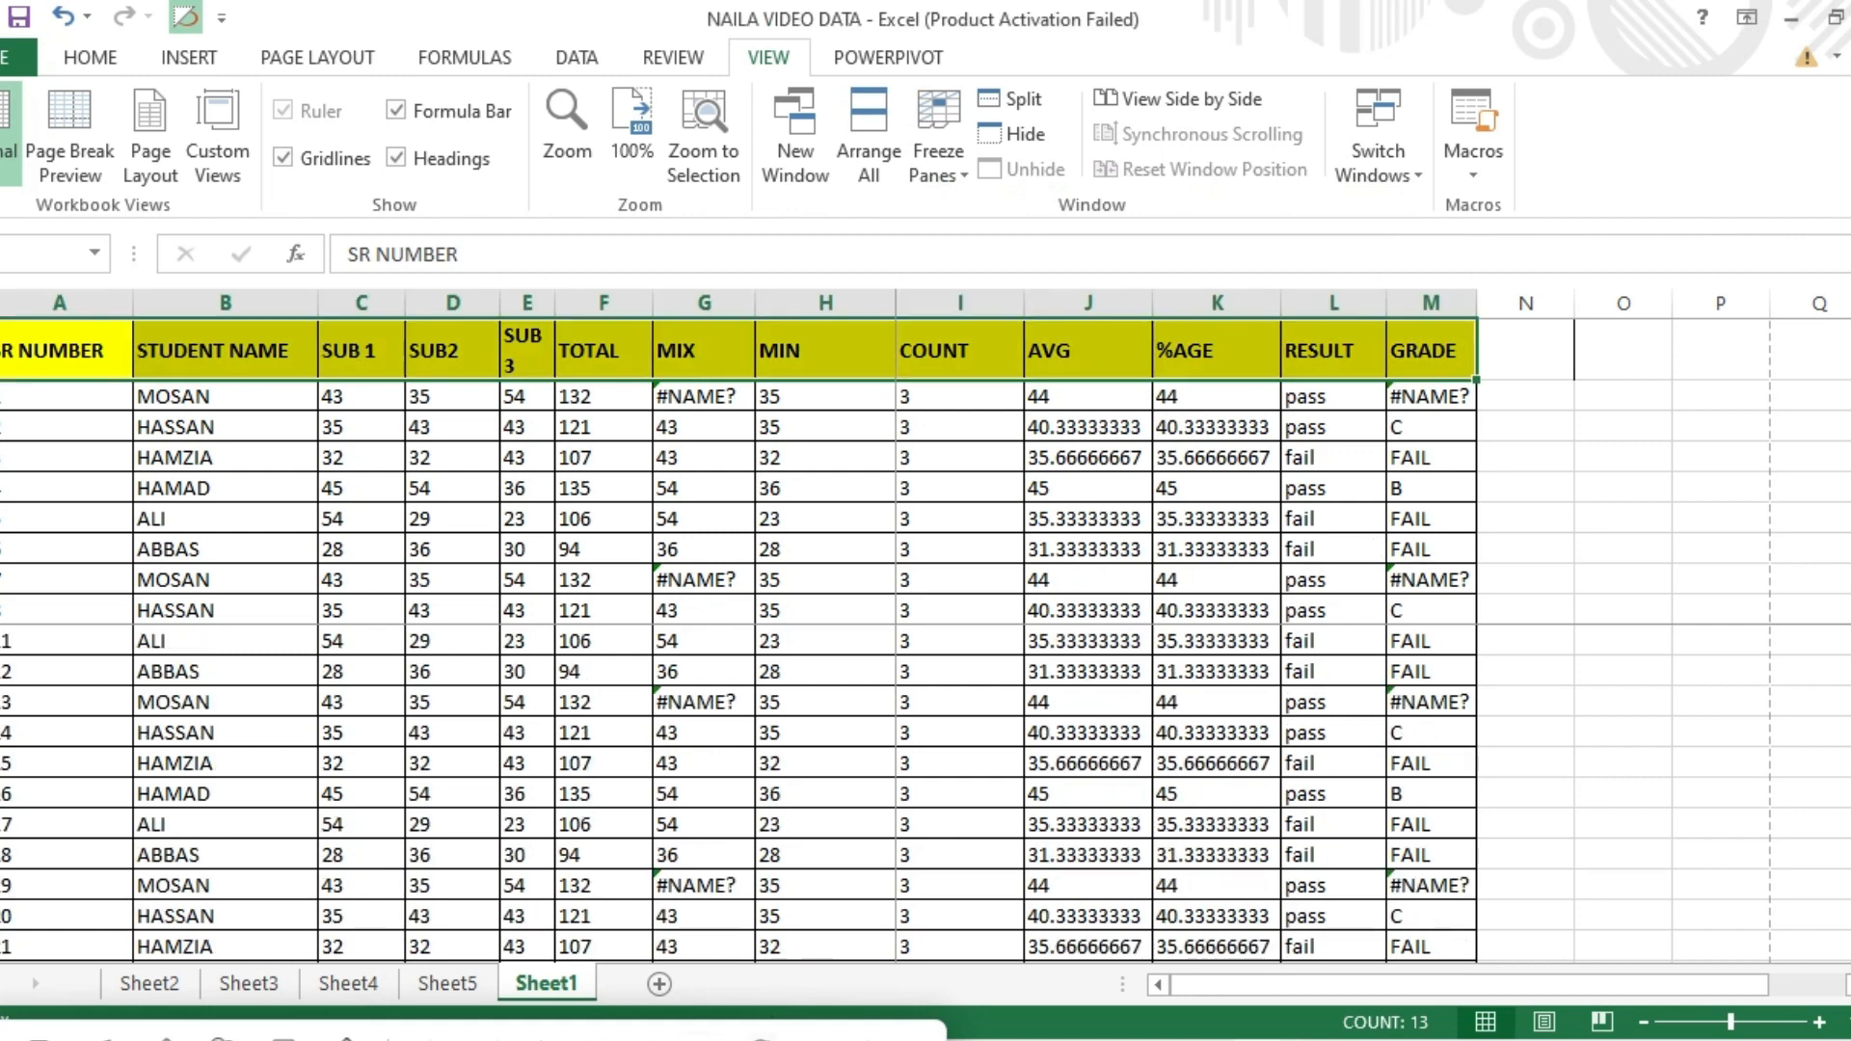
scroll(926, 791, "down", 4)
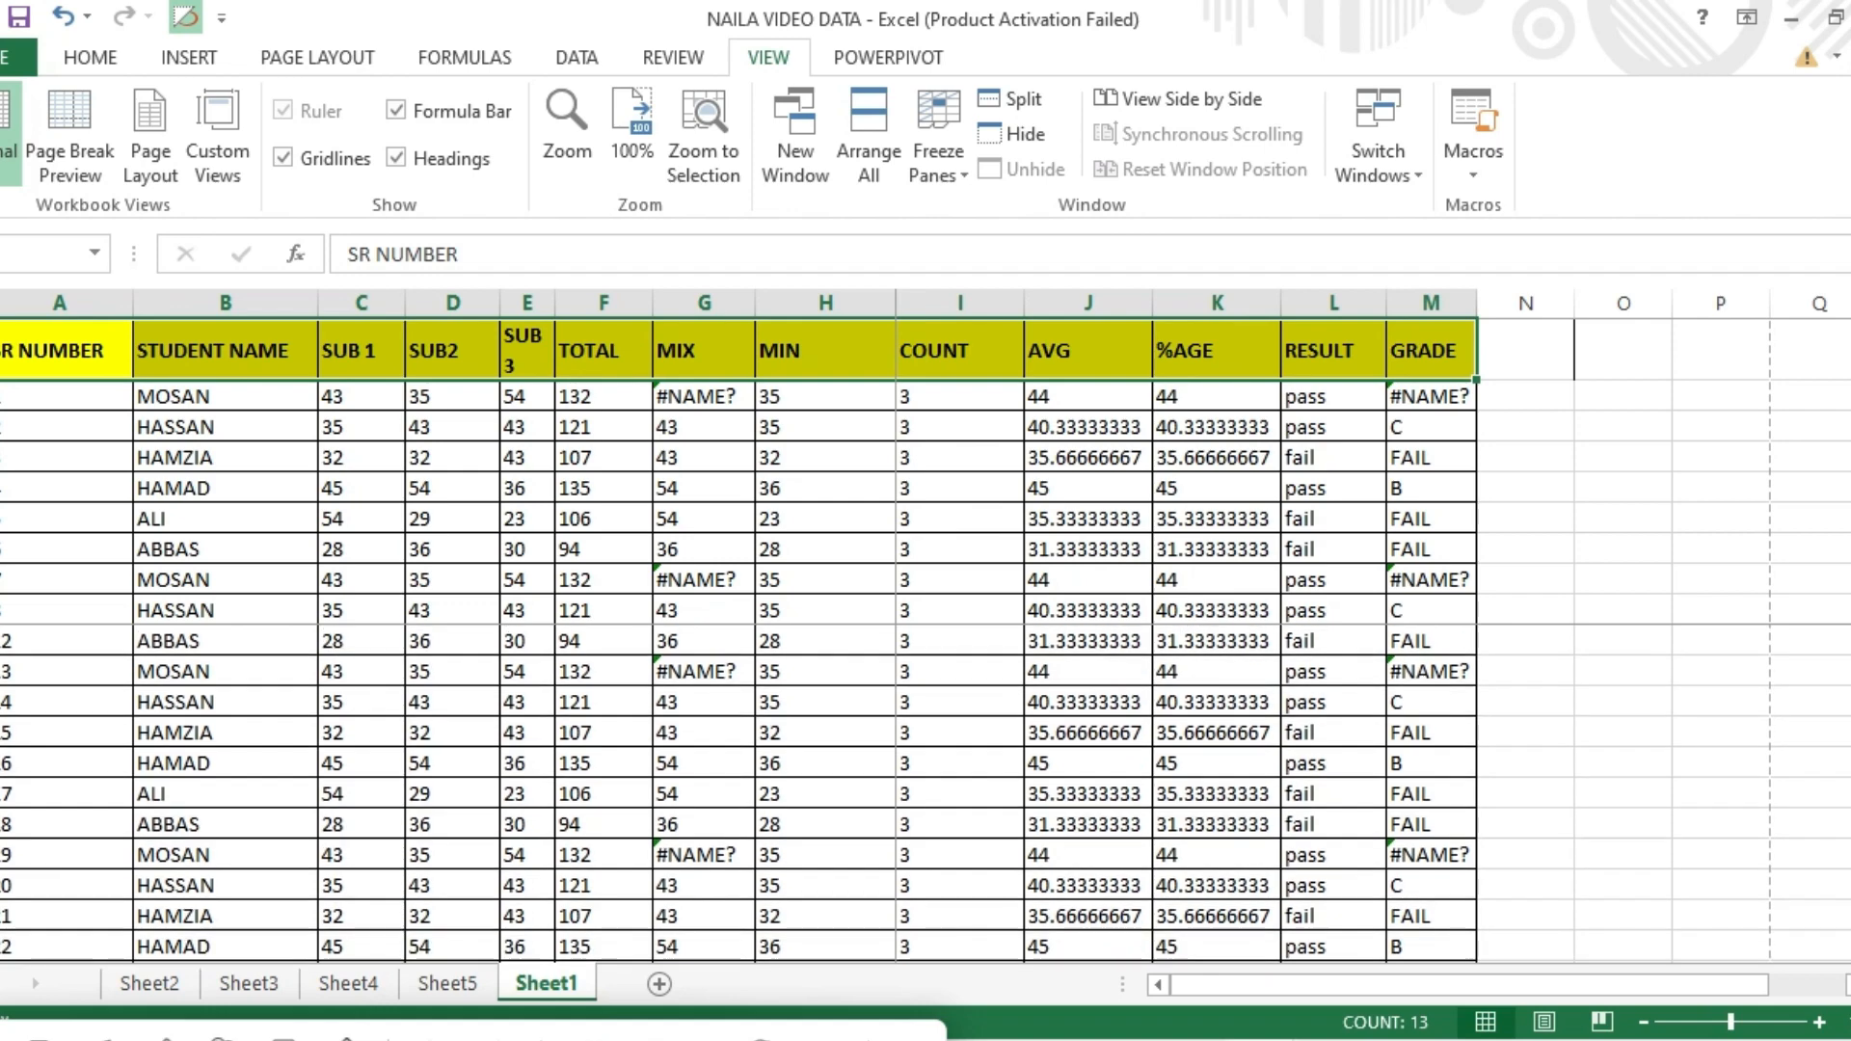
scroll(347, 872, "down", 1)
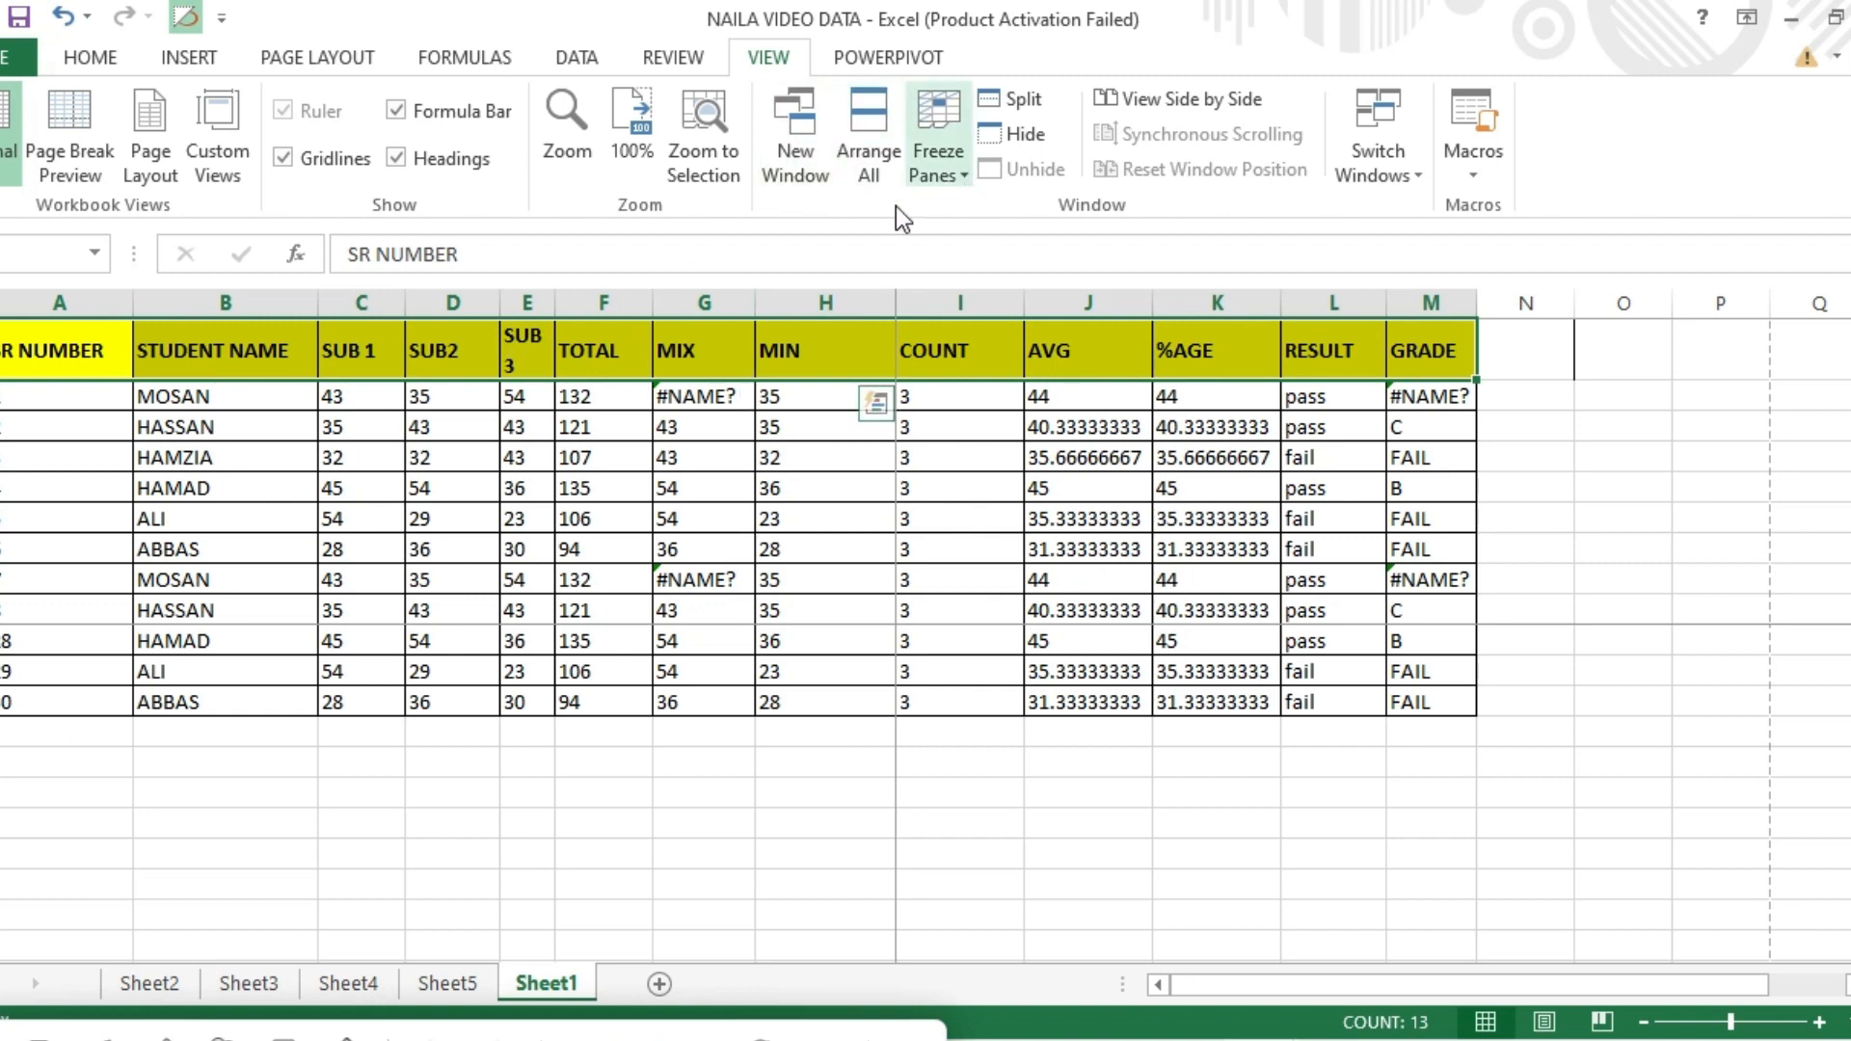
left_click(837, 422)
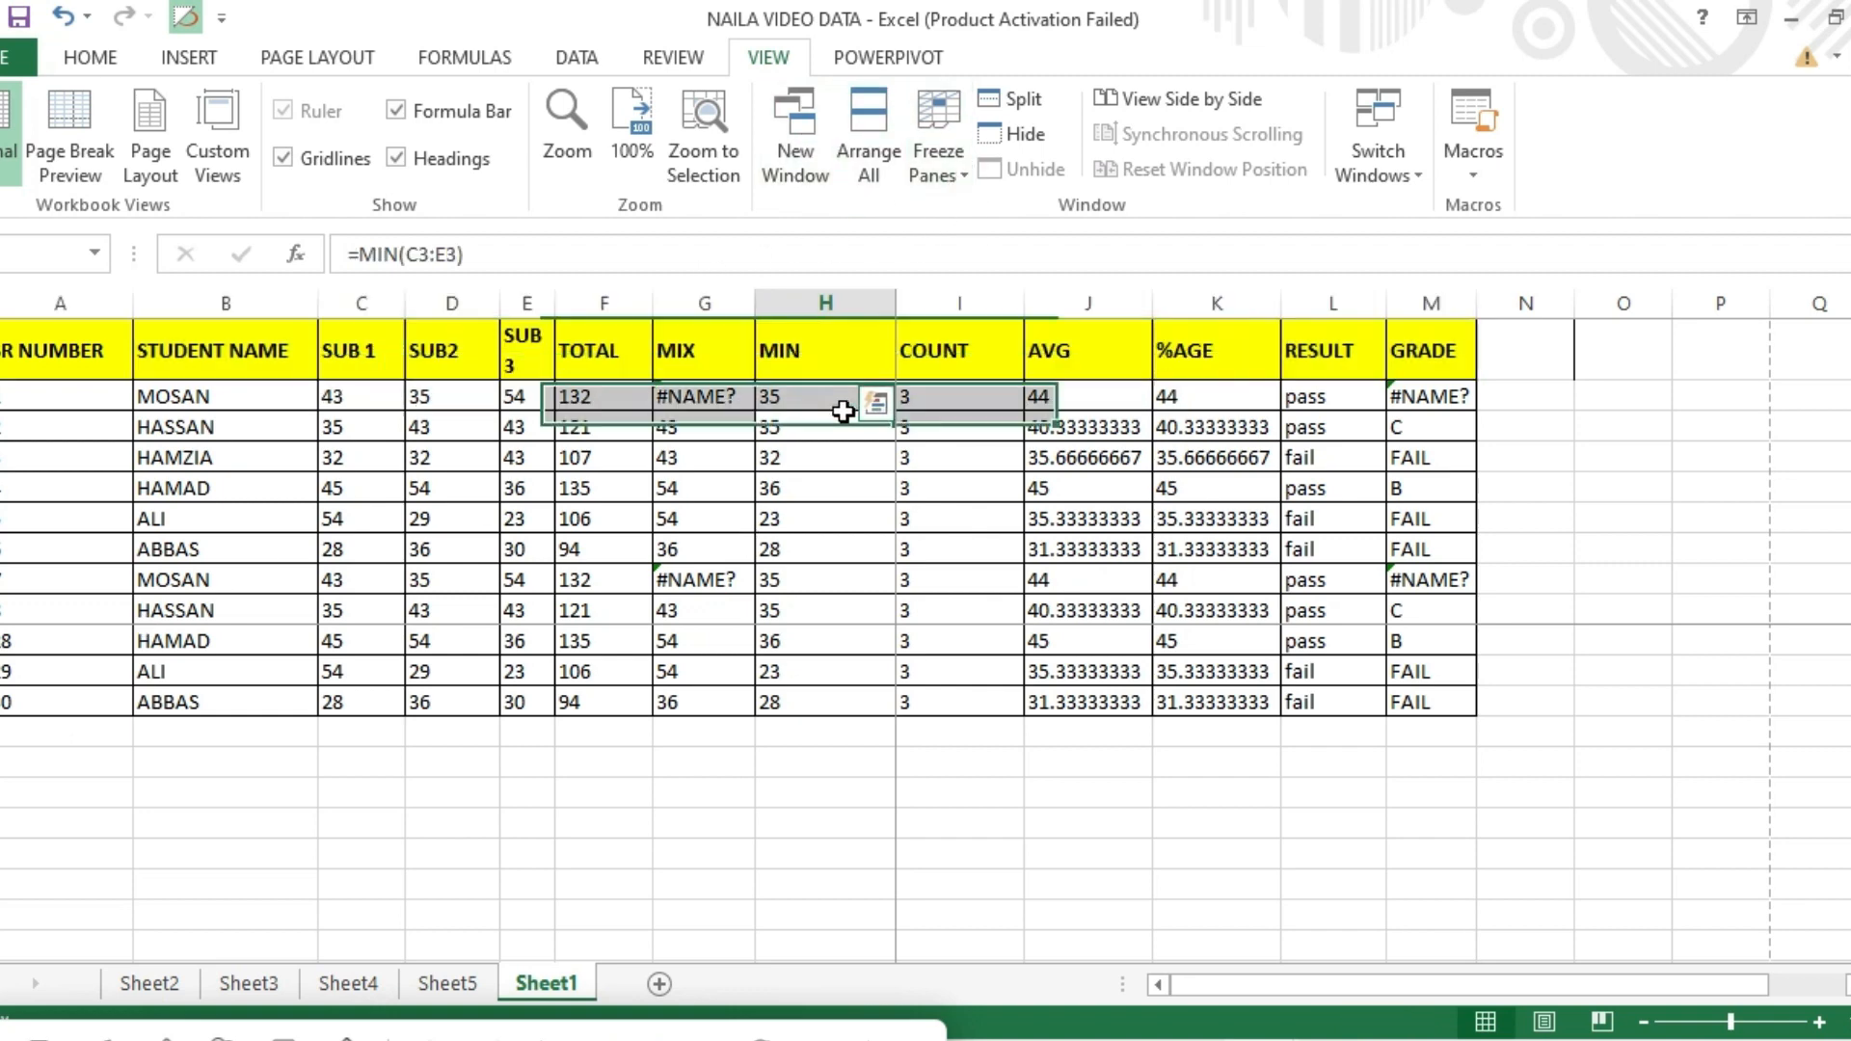
left_click(669, 344)
double_click(671, 343)
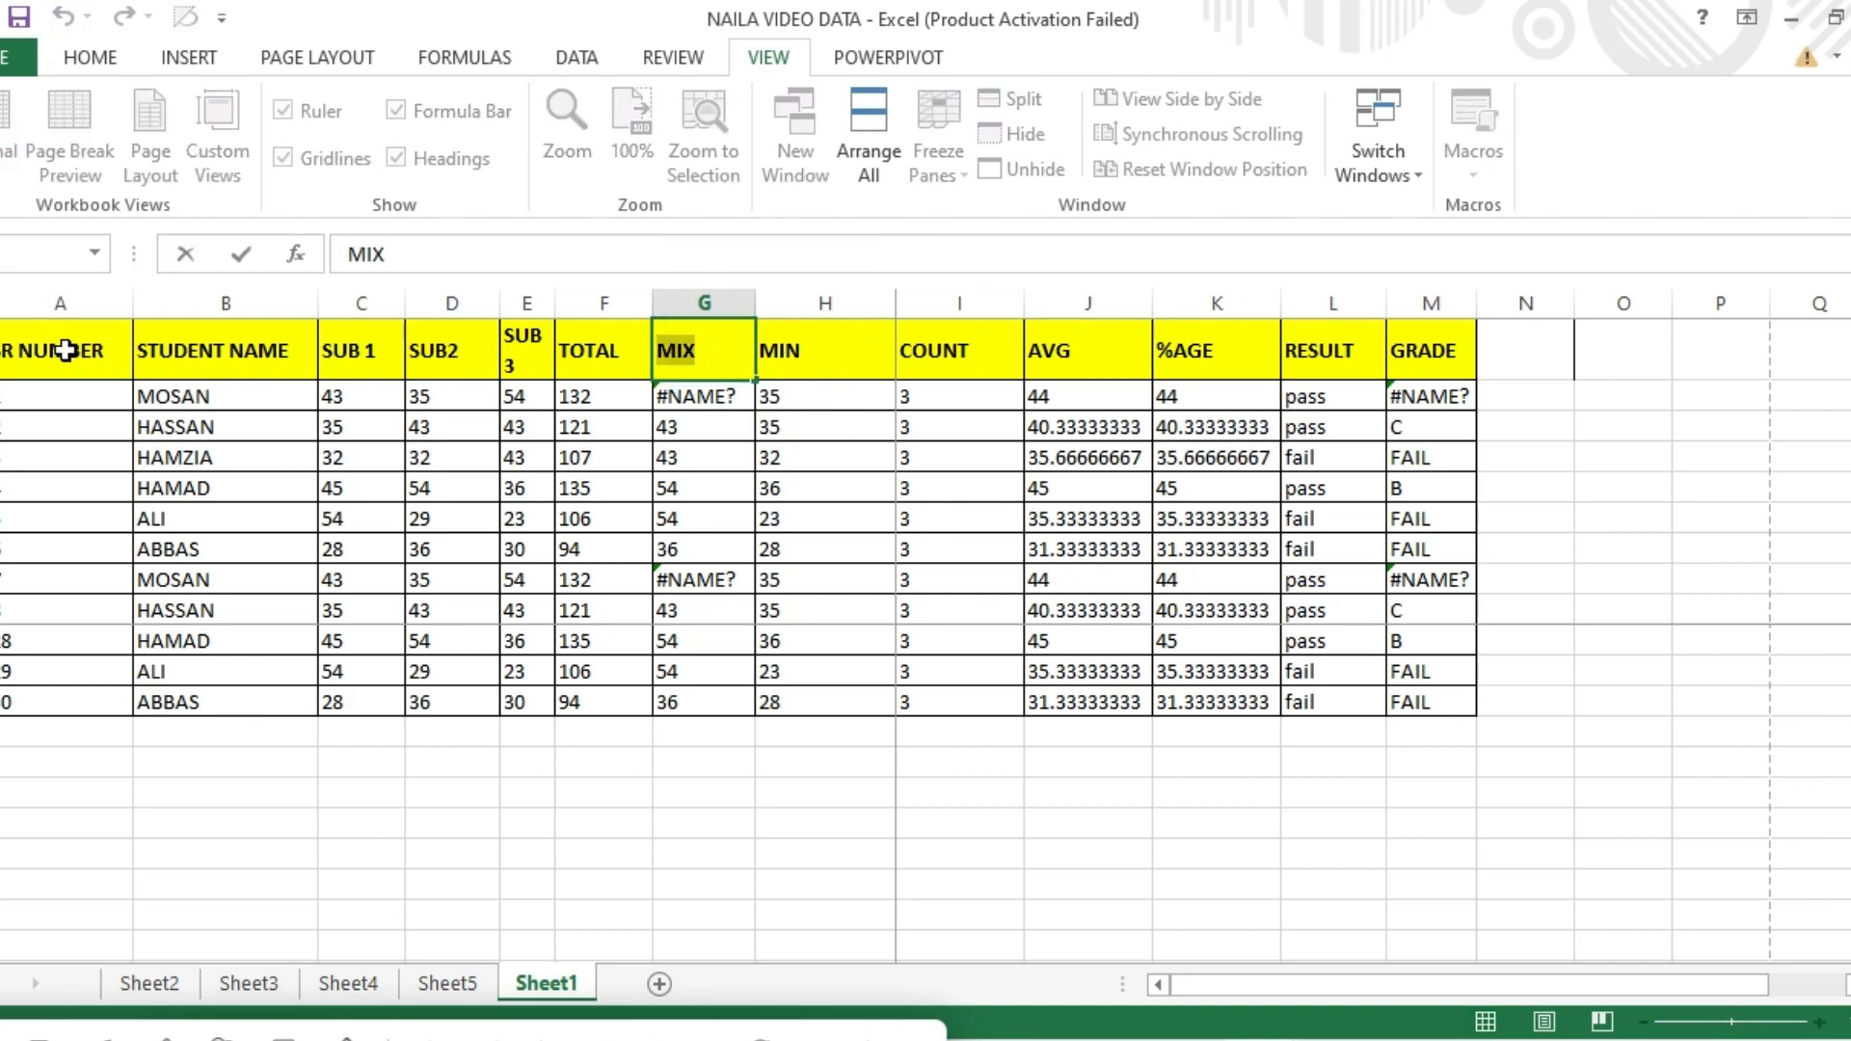
Unfreeze the panes and freeze only the top row holding the headers SR NUMBER to GRADE
left_click_drag(67, 350, 1425, 365)
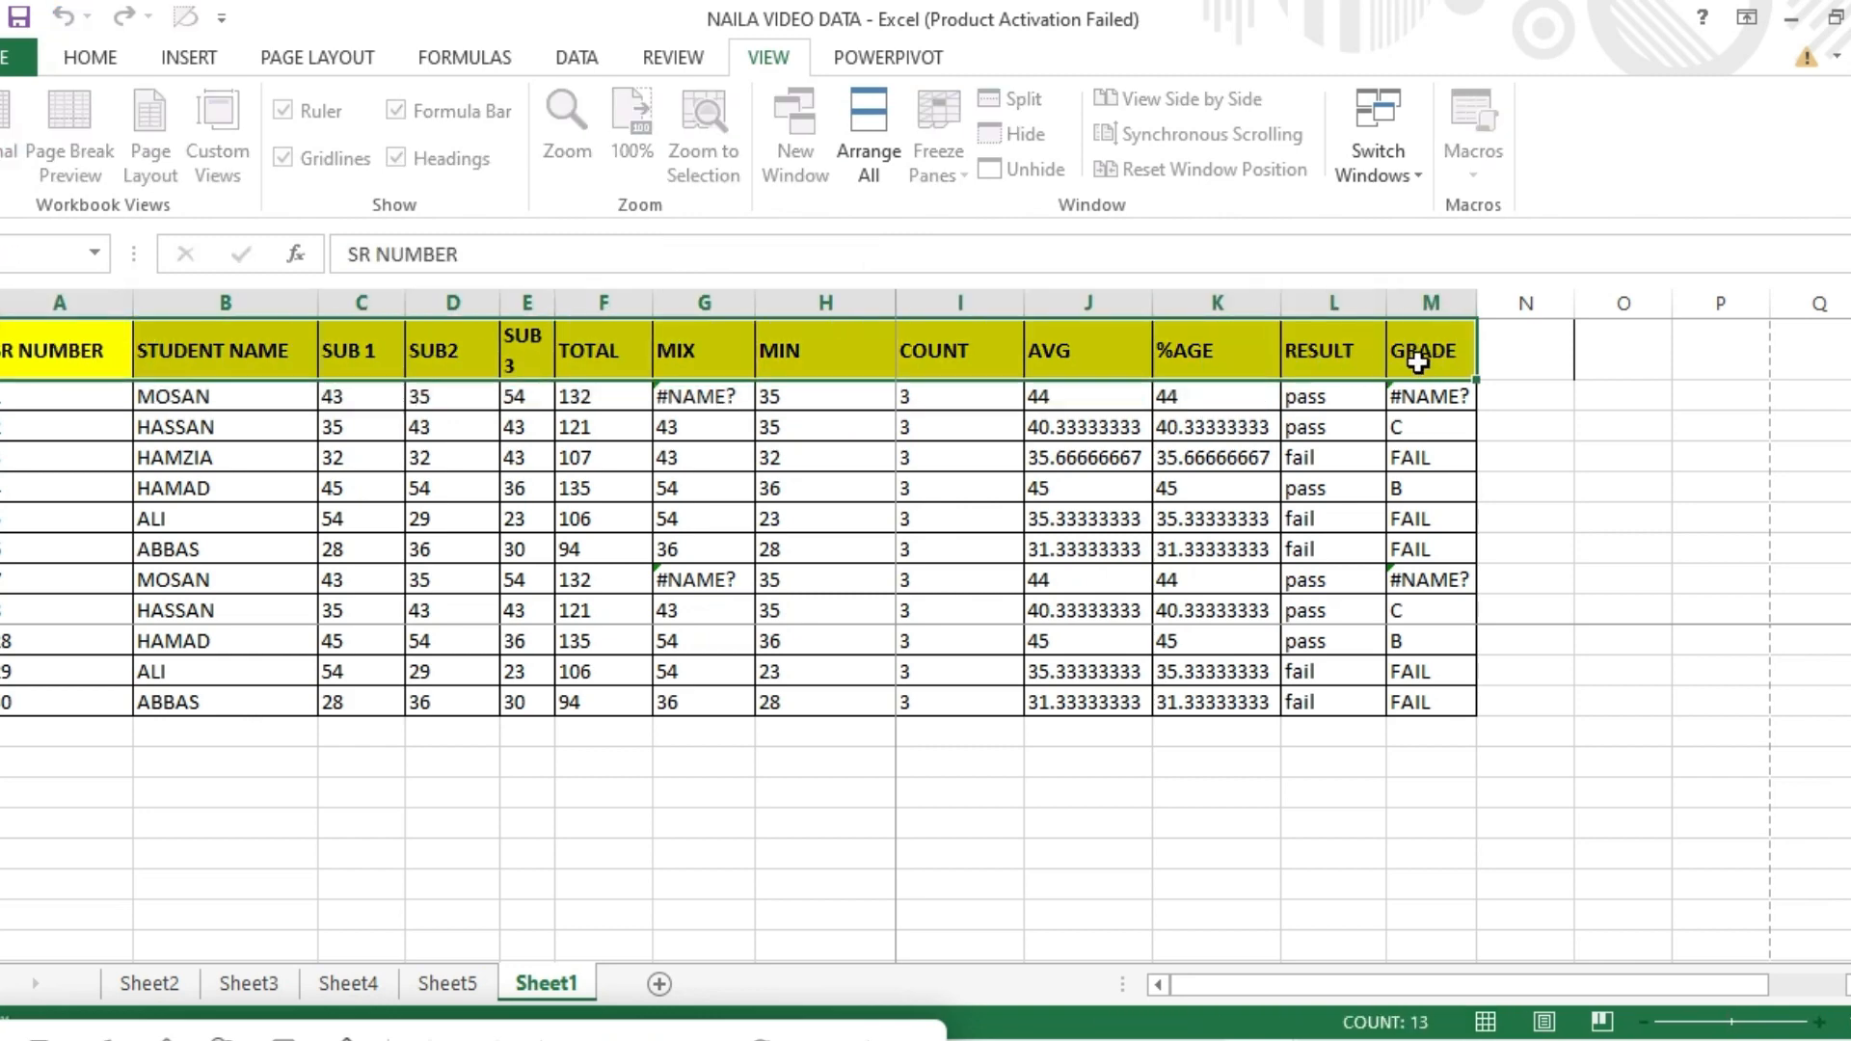
left_click(947, 159)
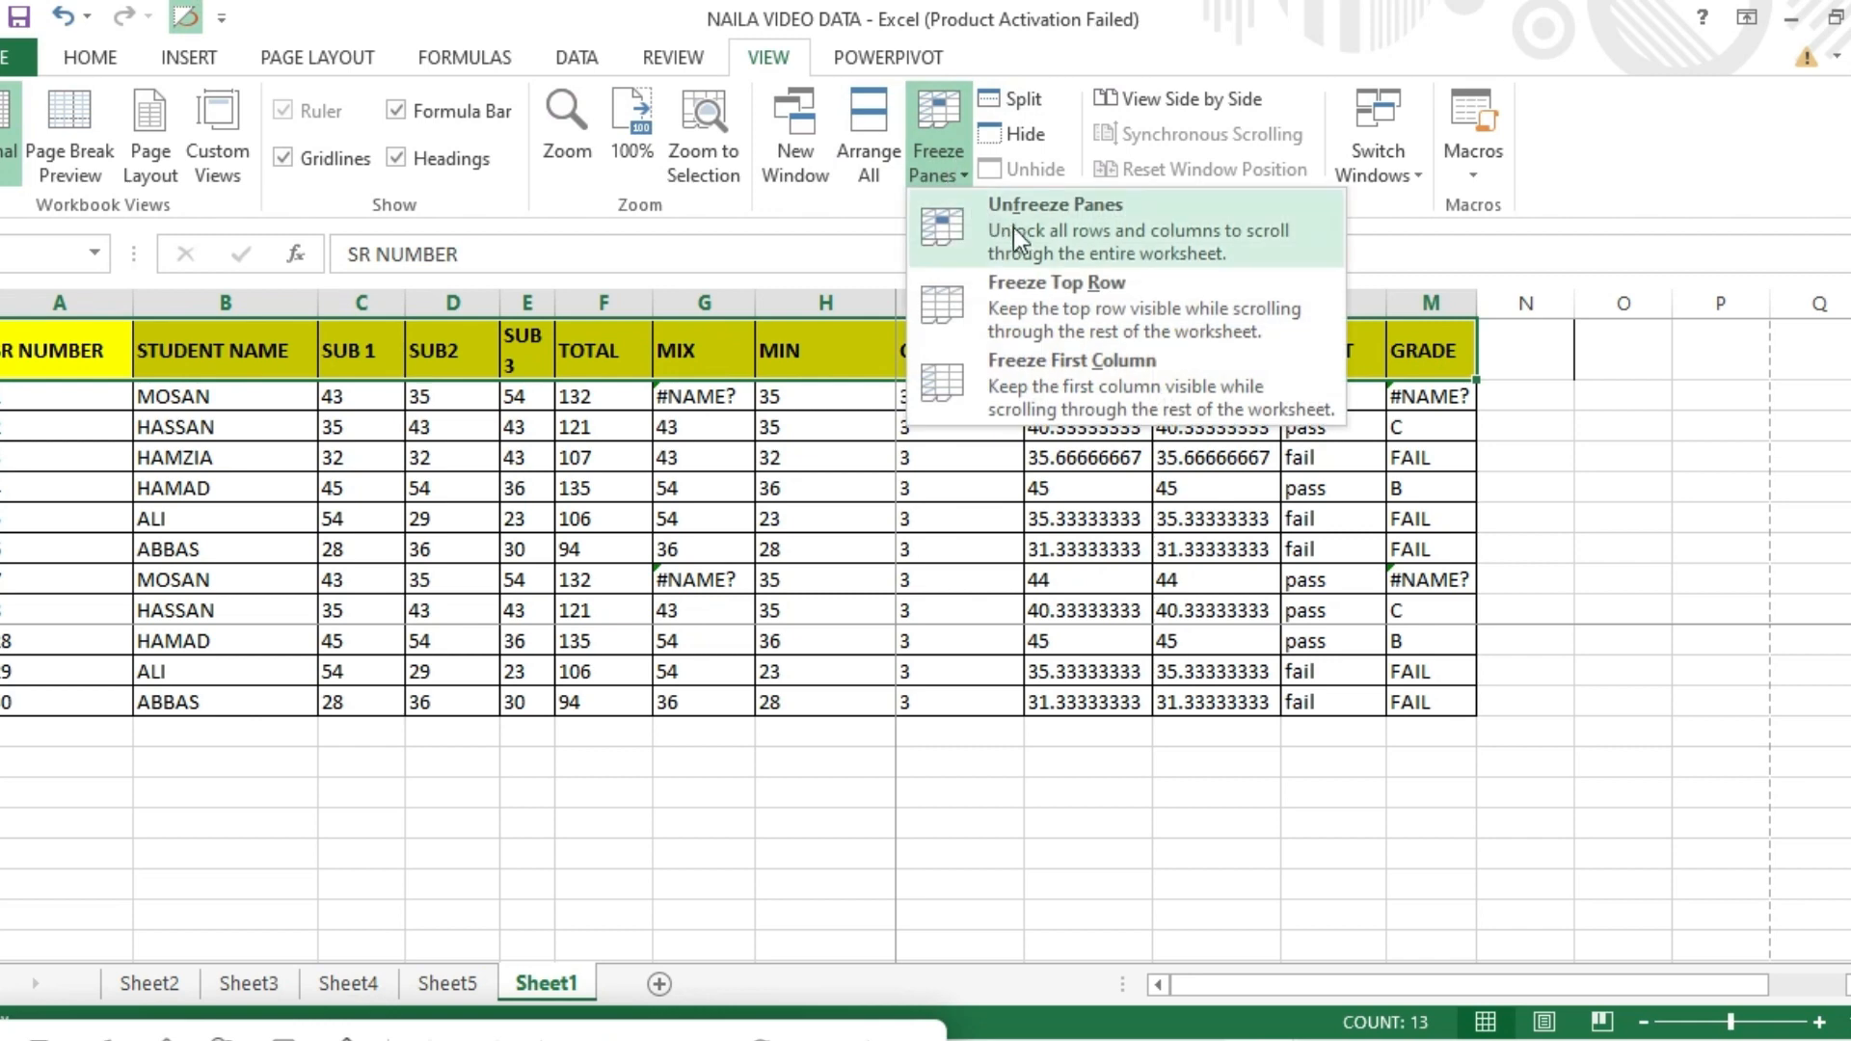
left_click(1045, 235)
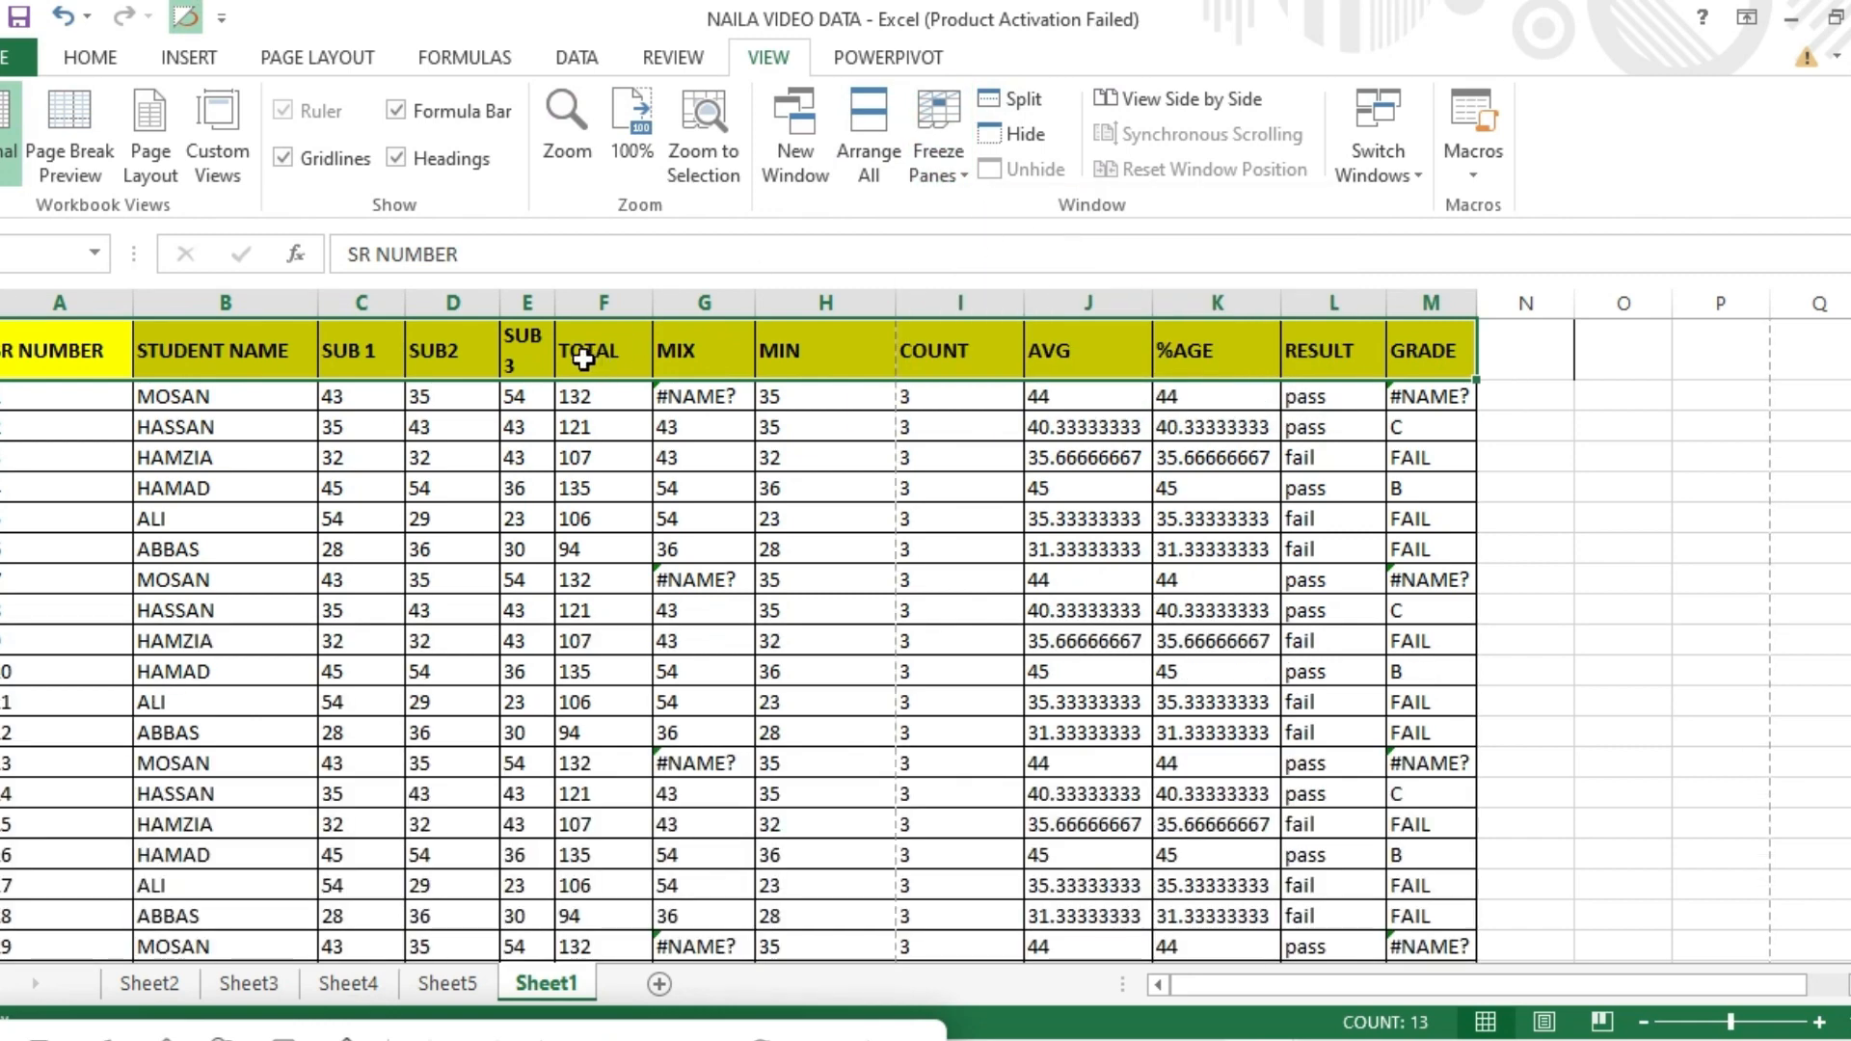
left_click(972, 182)
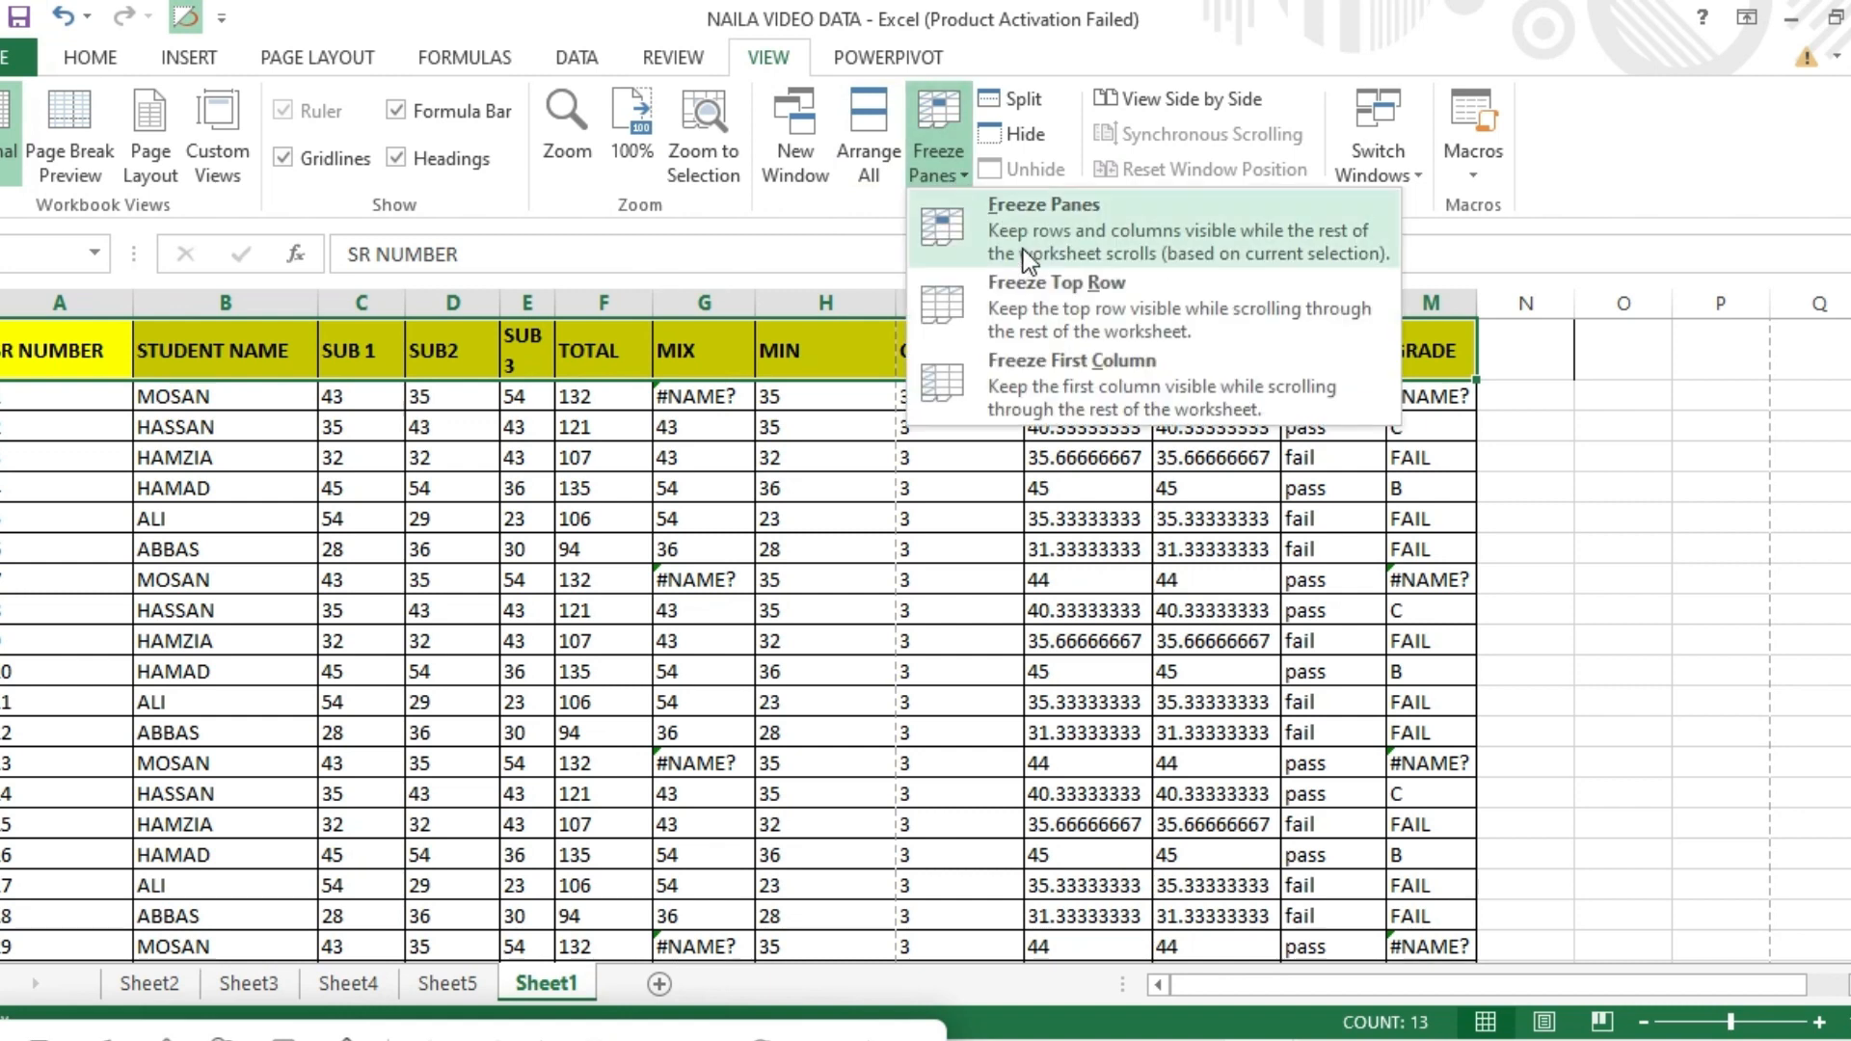
left_click(1079, 297)
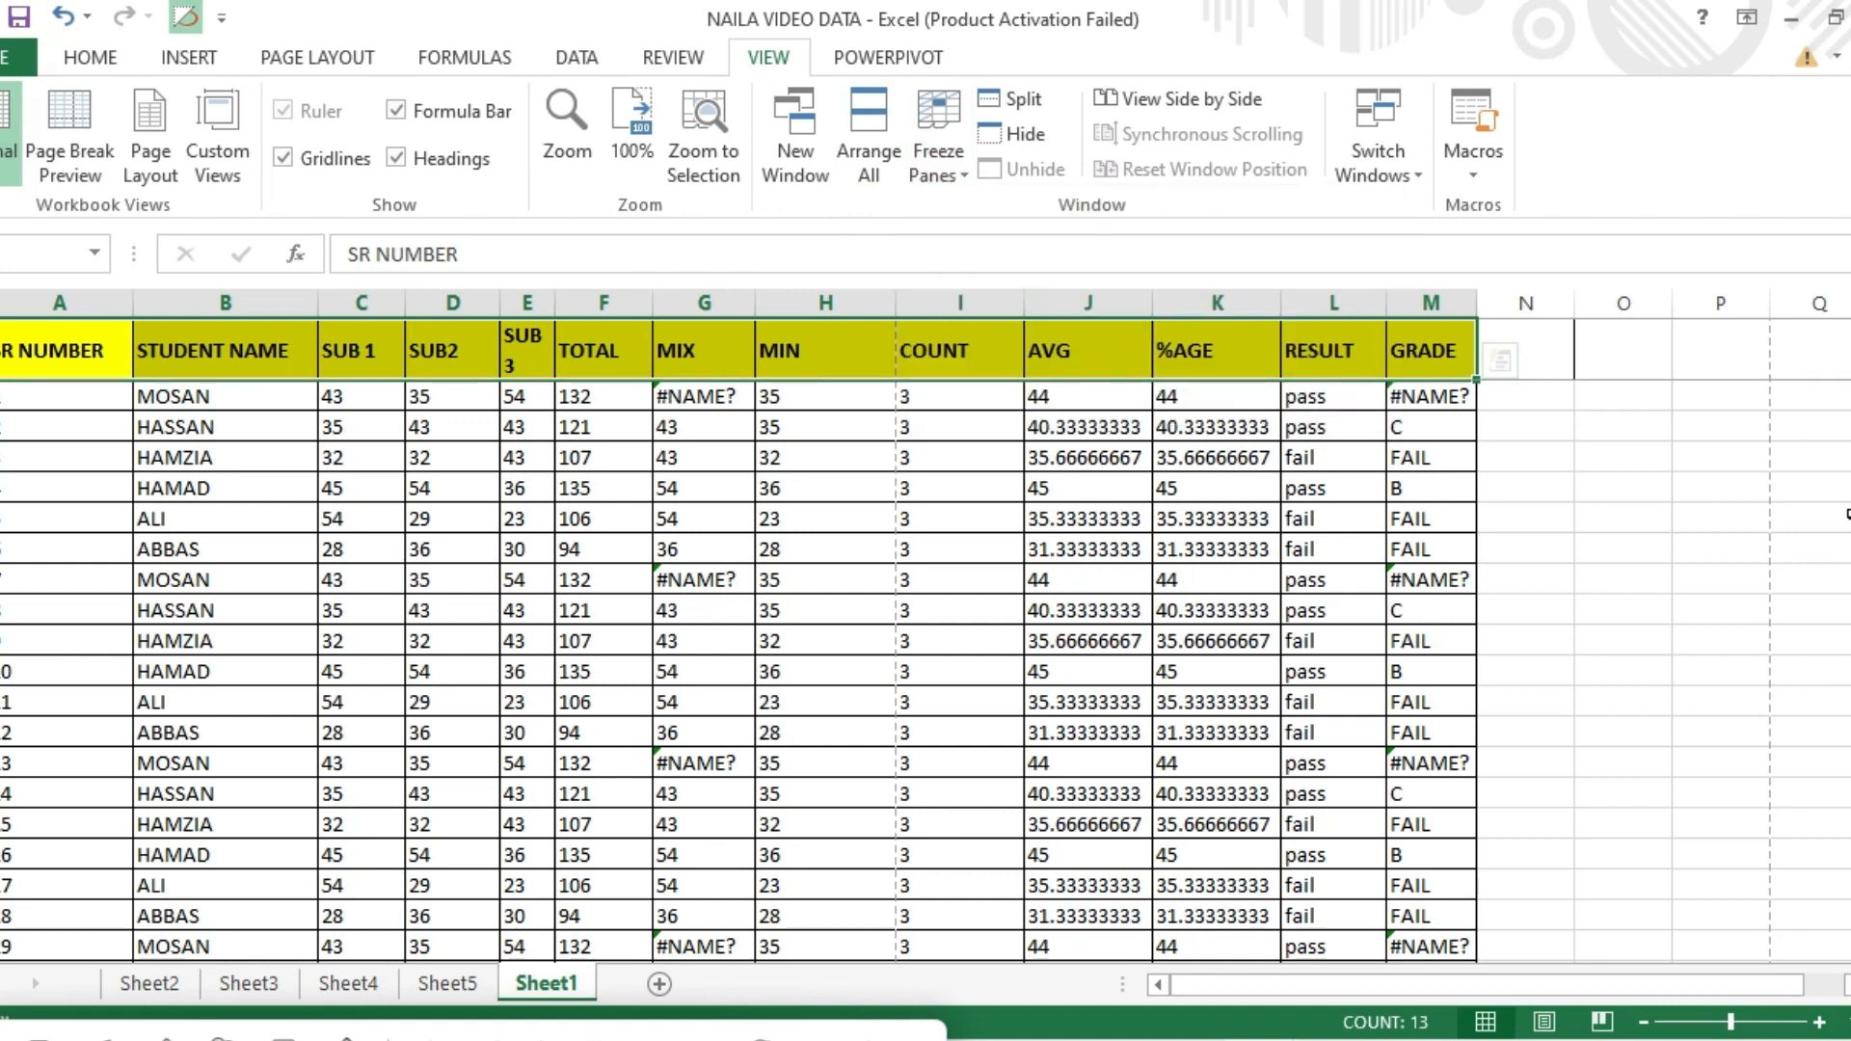
Scroll through the student records to the last one to test the frozen header row, and return to the first record
scroll(926, 671, "down", 2)
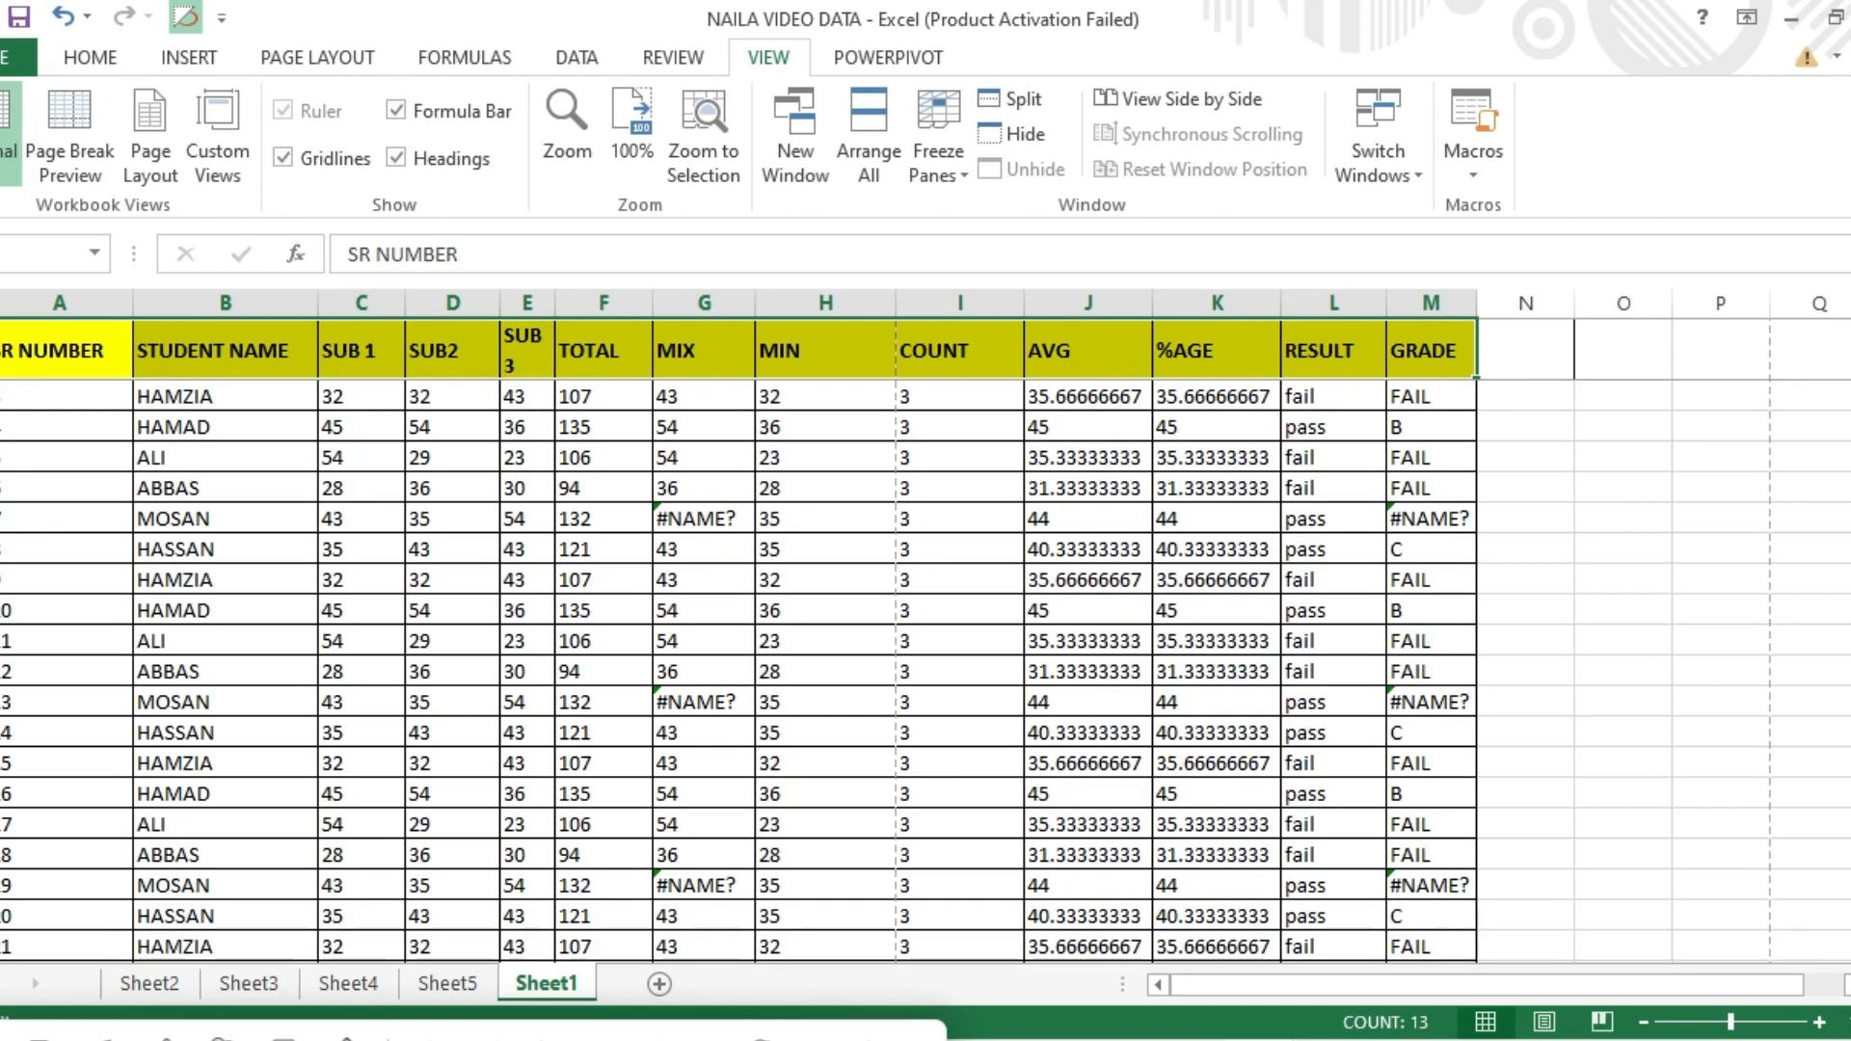
left_click(1697, 825)
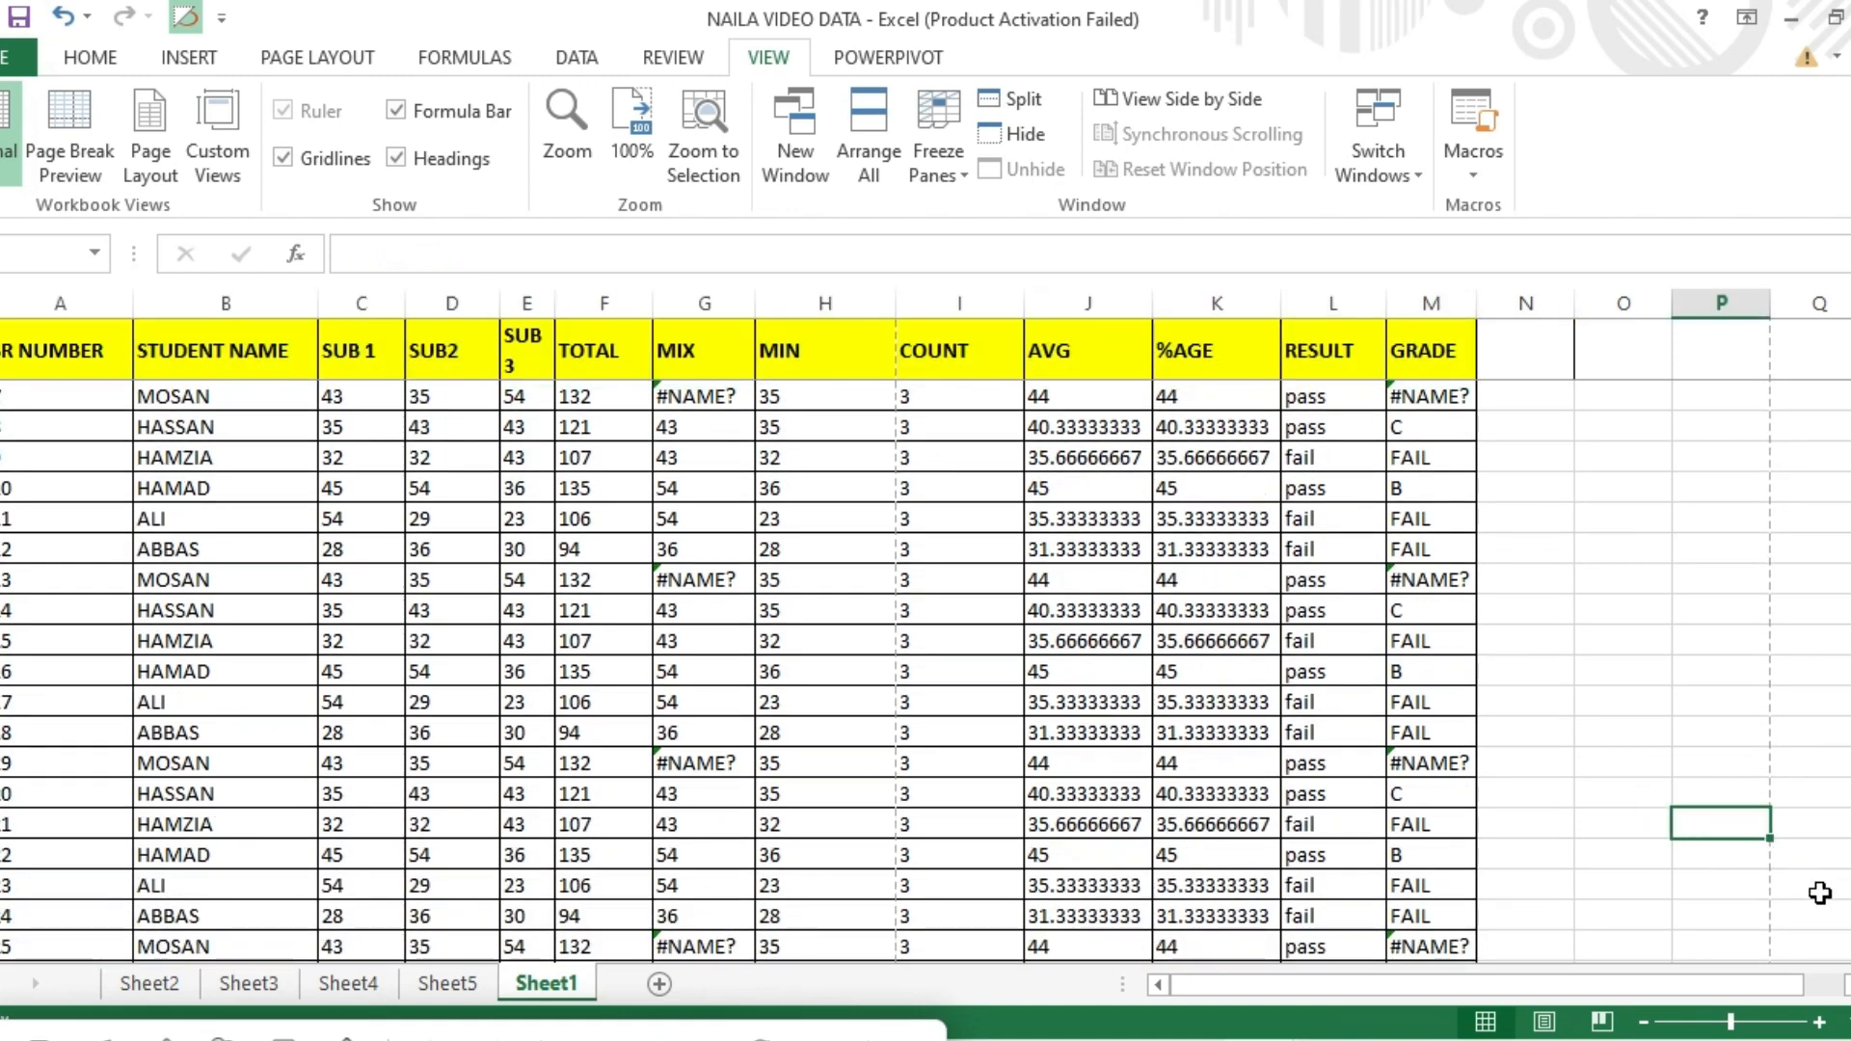
scroll(926, 671, "down", 1)
scroll(925, 670, "down", 5)
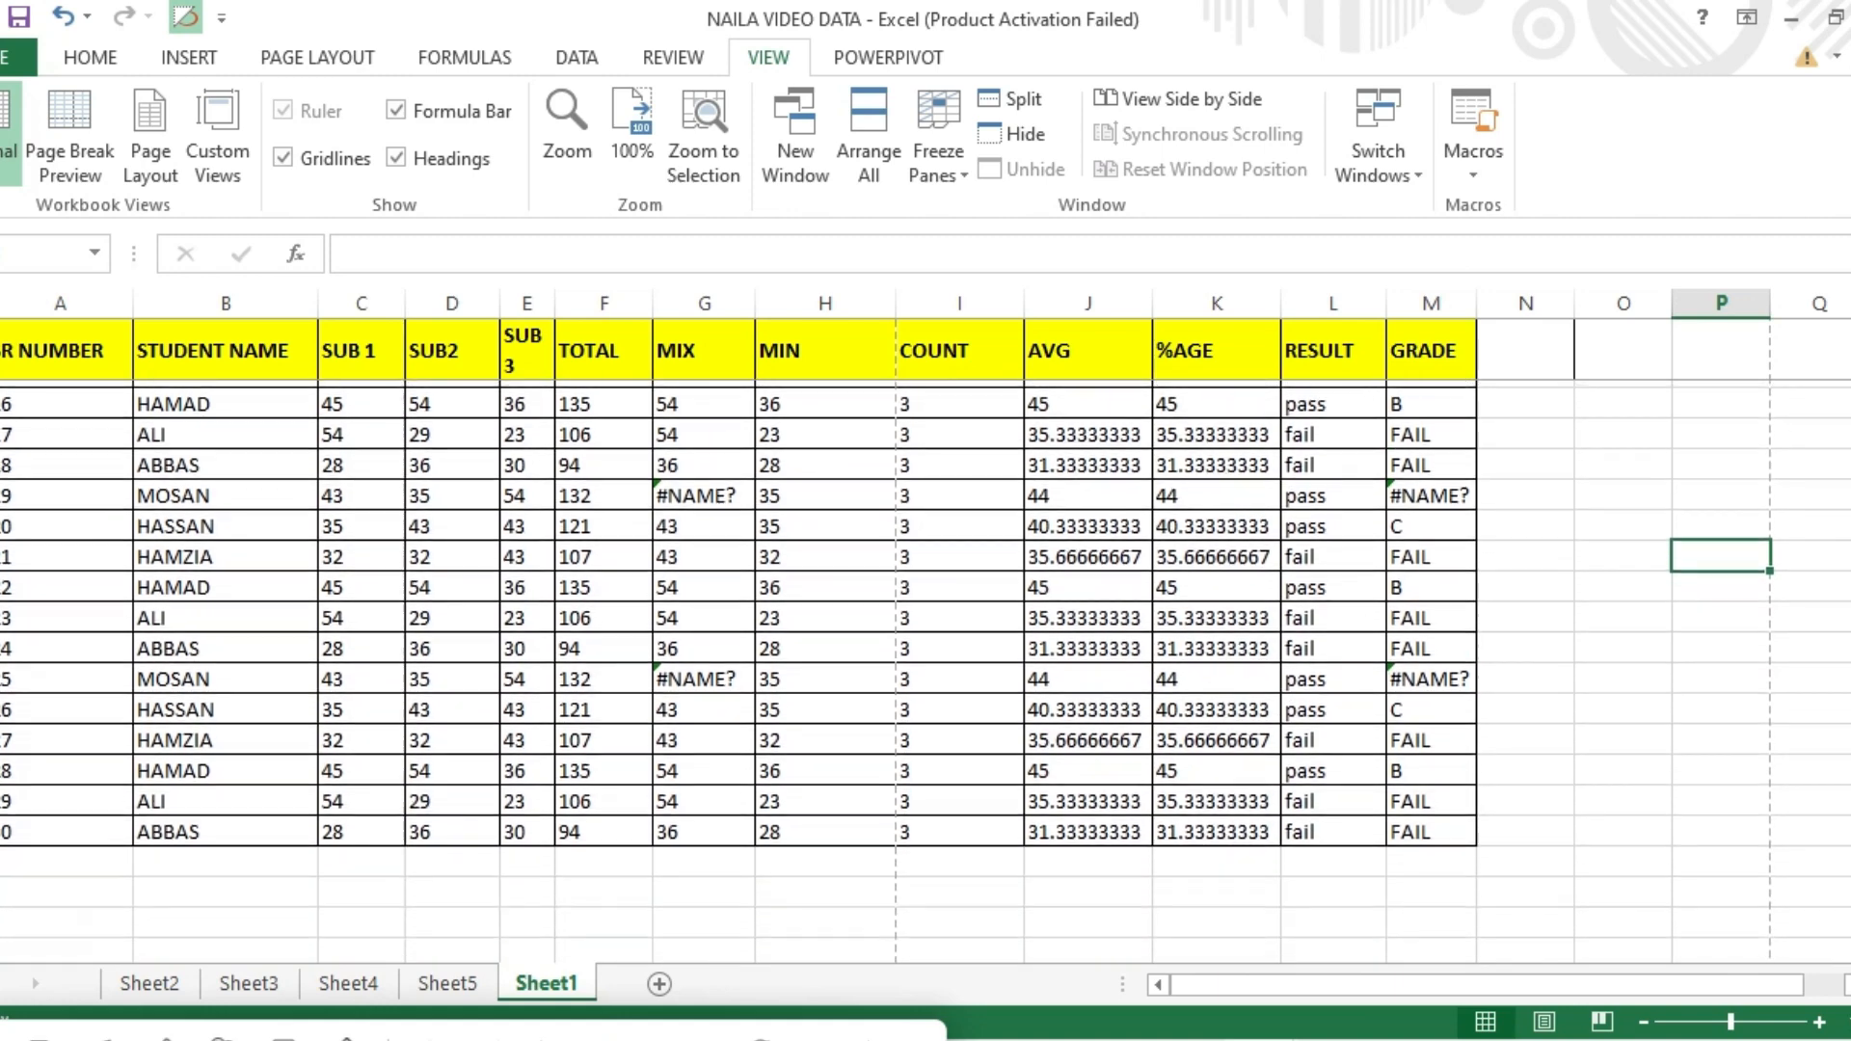
scroll(926, 670, "down", 2)
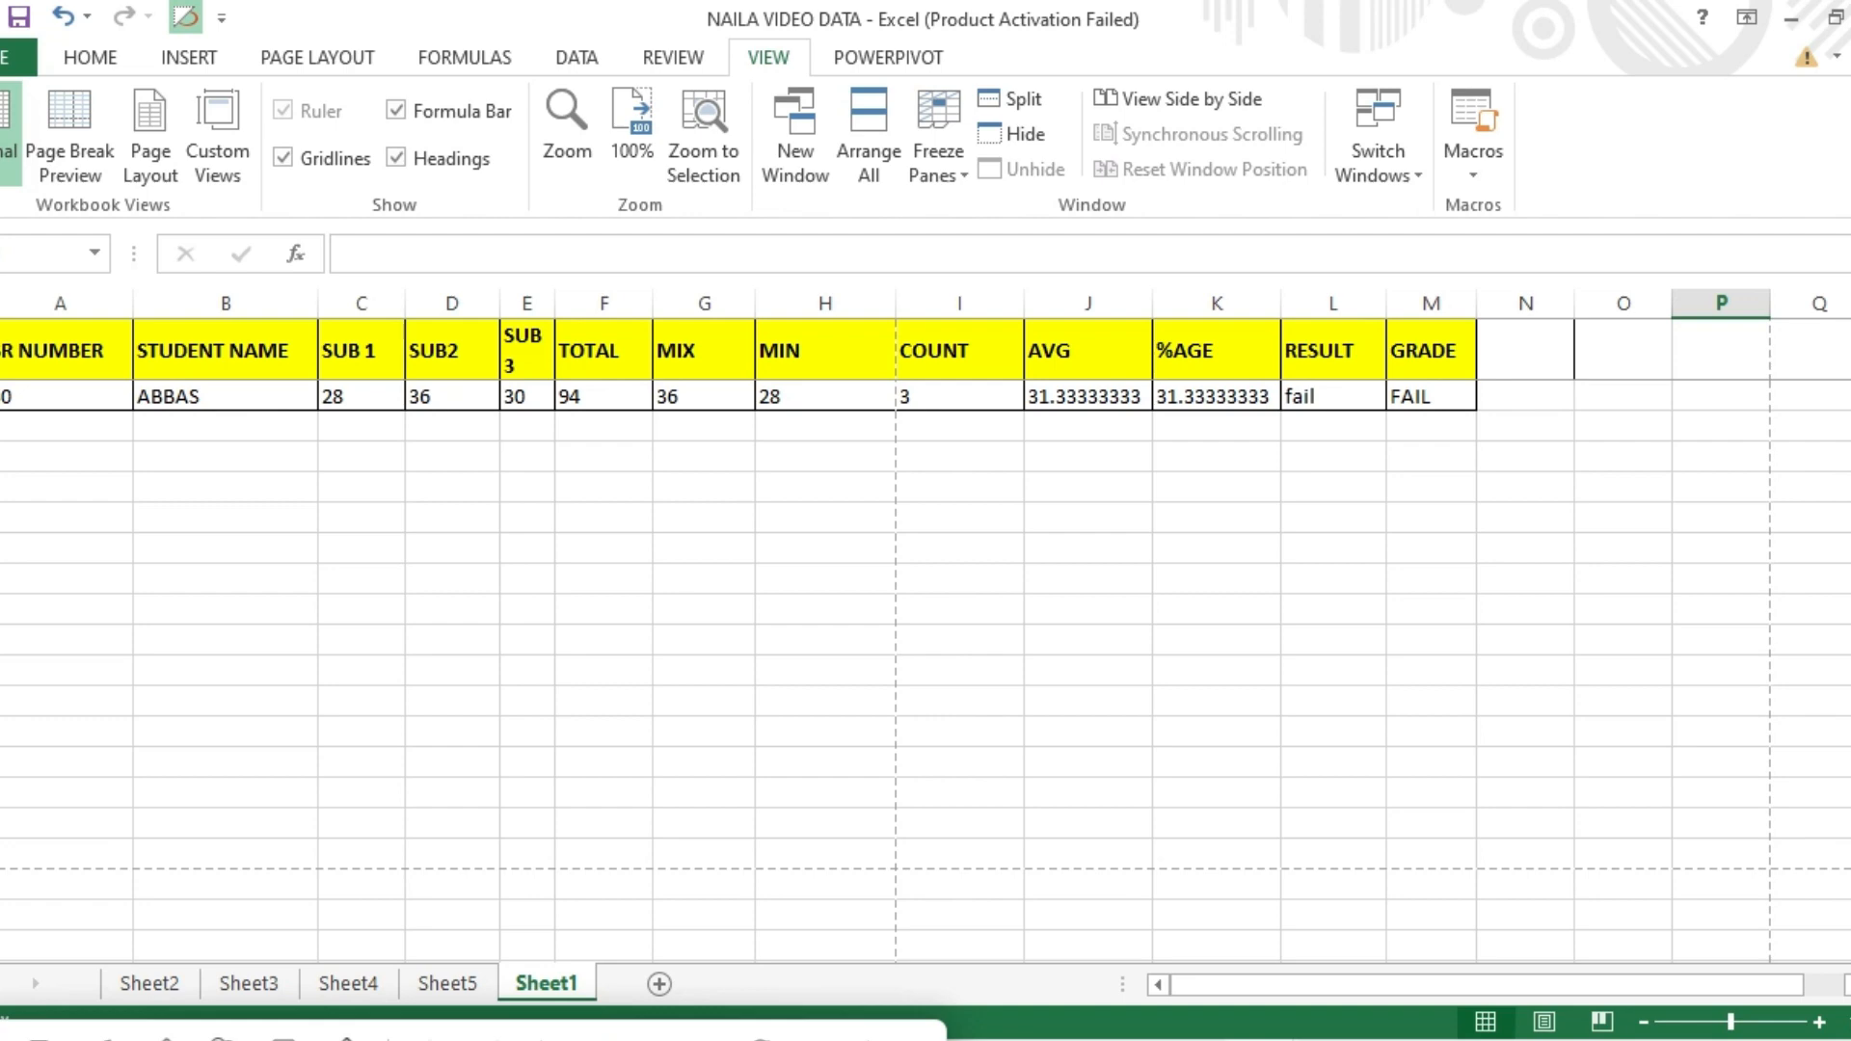
left_click_drag(1850, 851, 1794, 252)
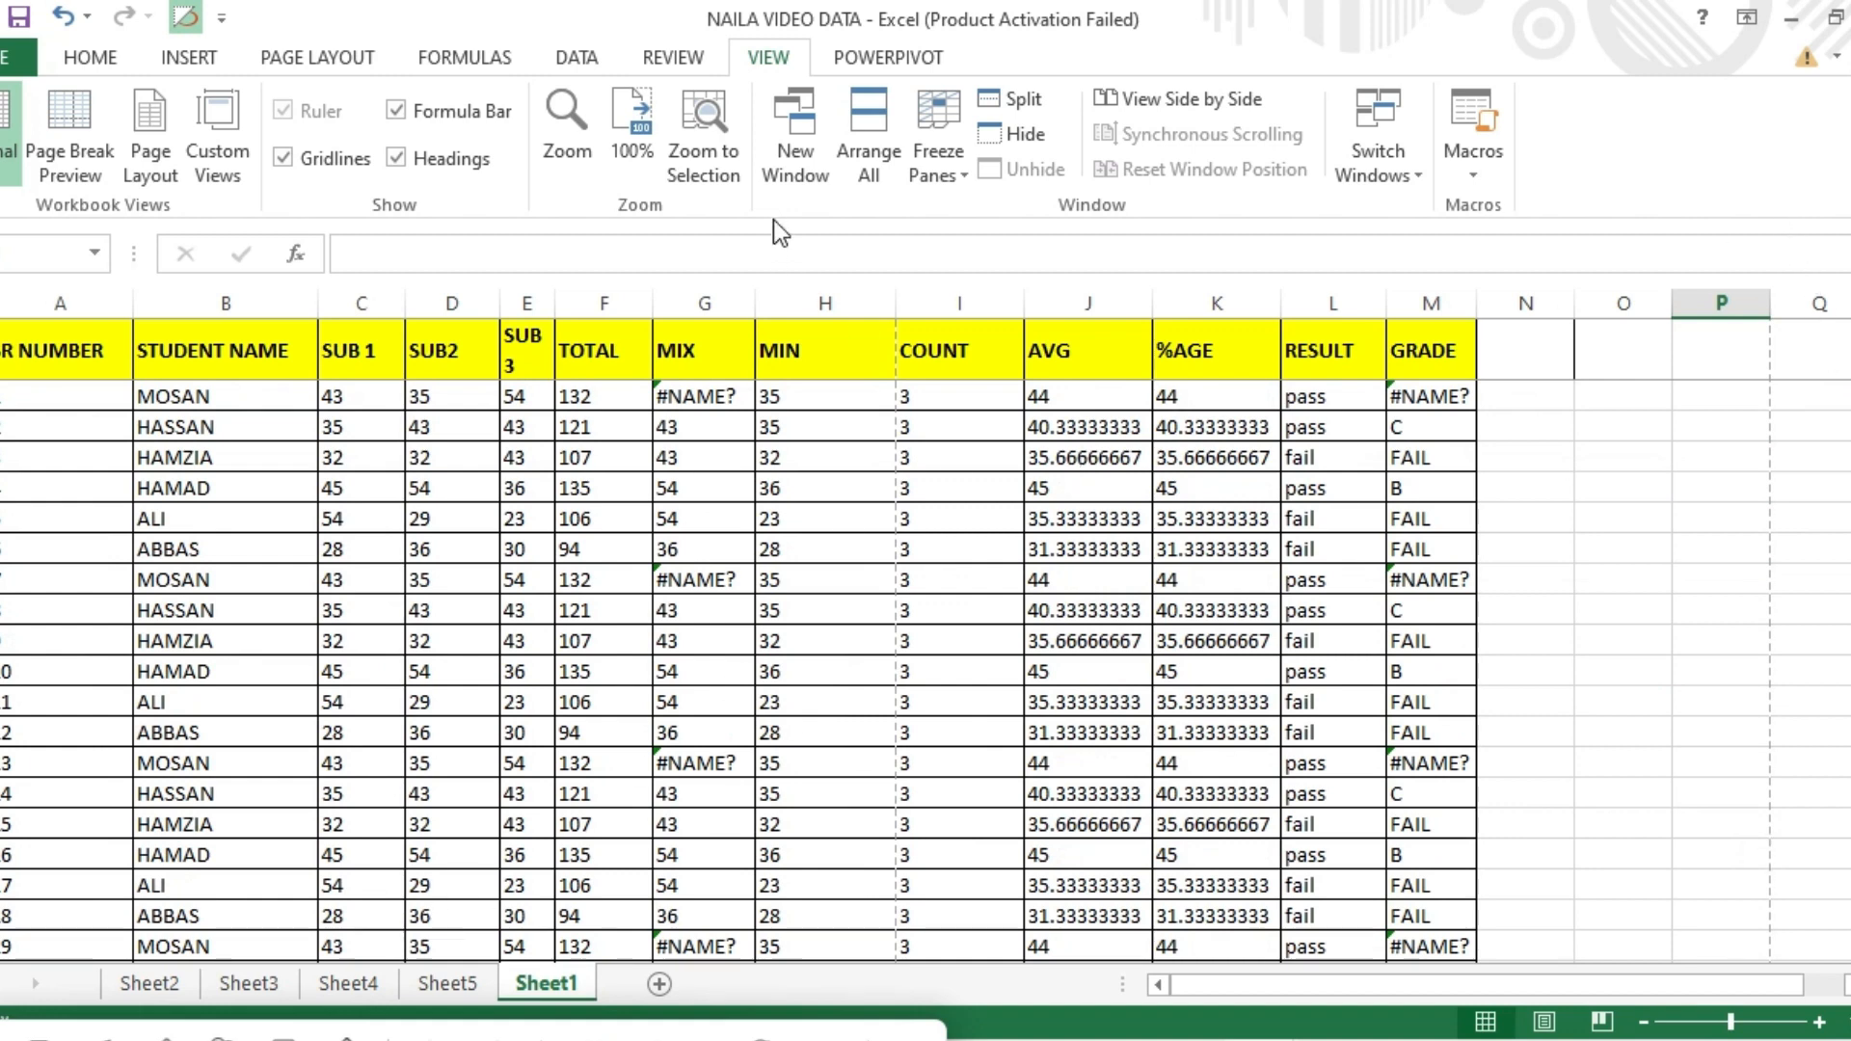
Open two additional windows of the NAILA VIDEO DATA workbook
left_click(806, 168)
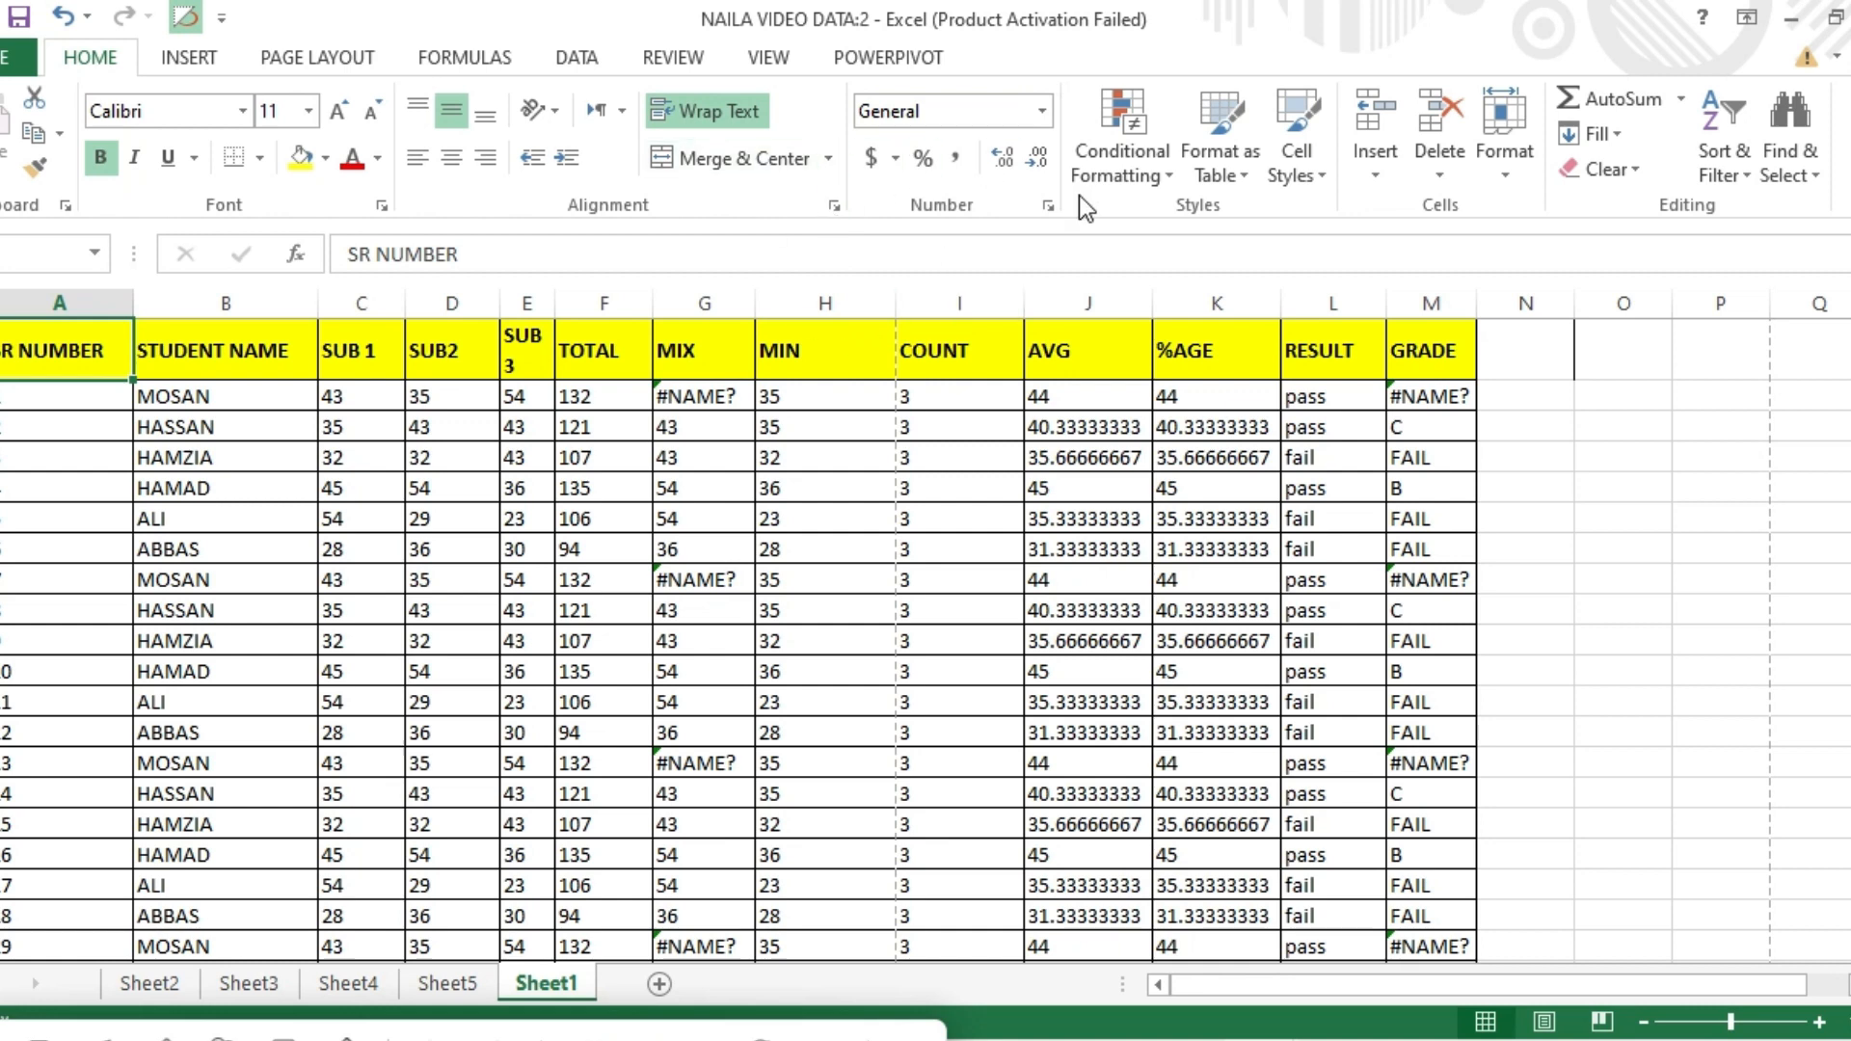
left_click(767, 57)
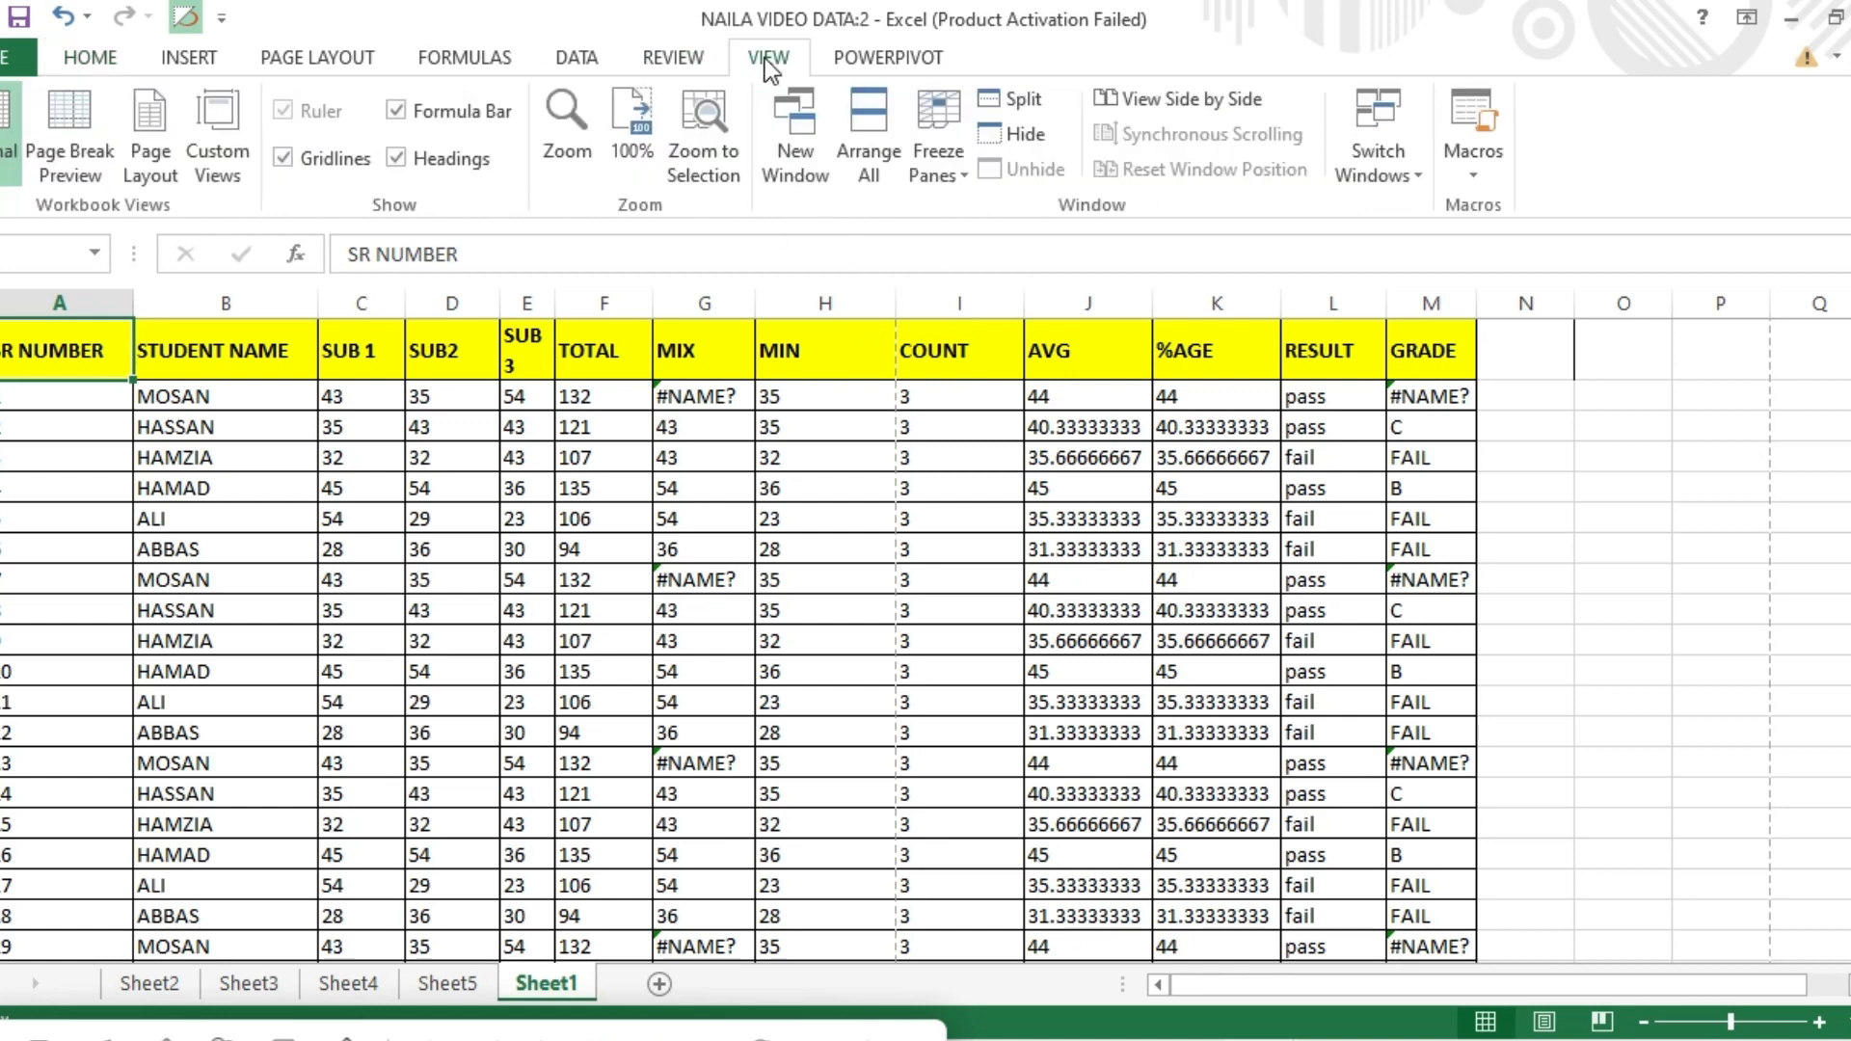
left_click(808, 147)
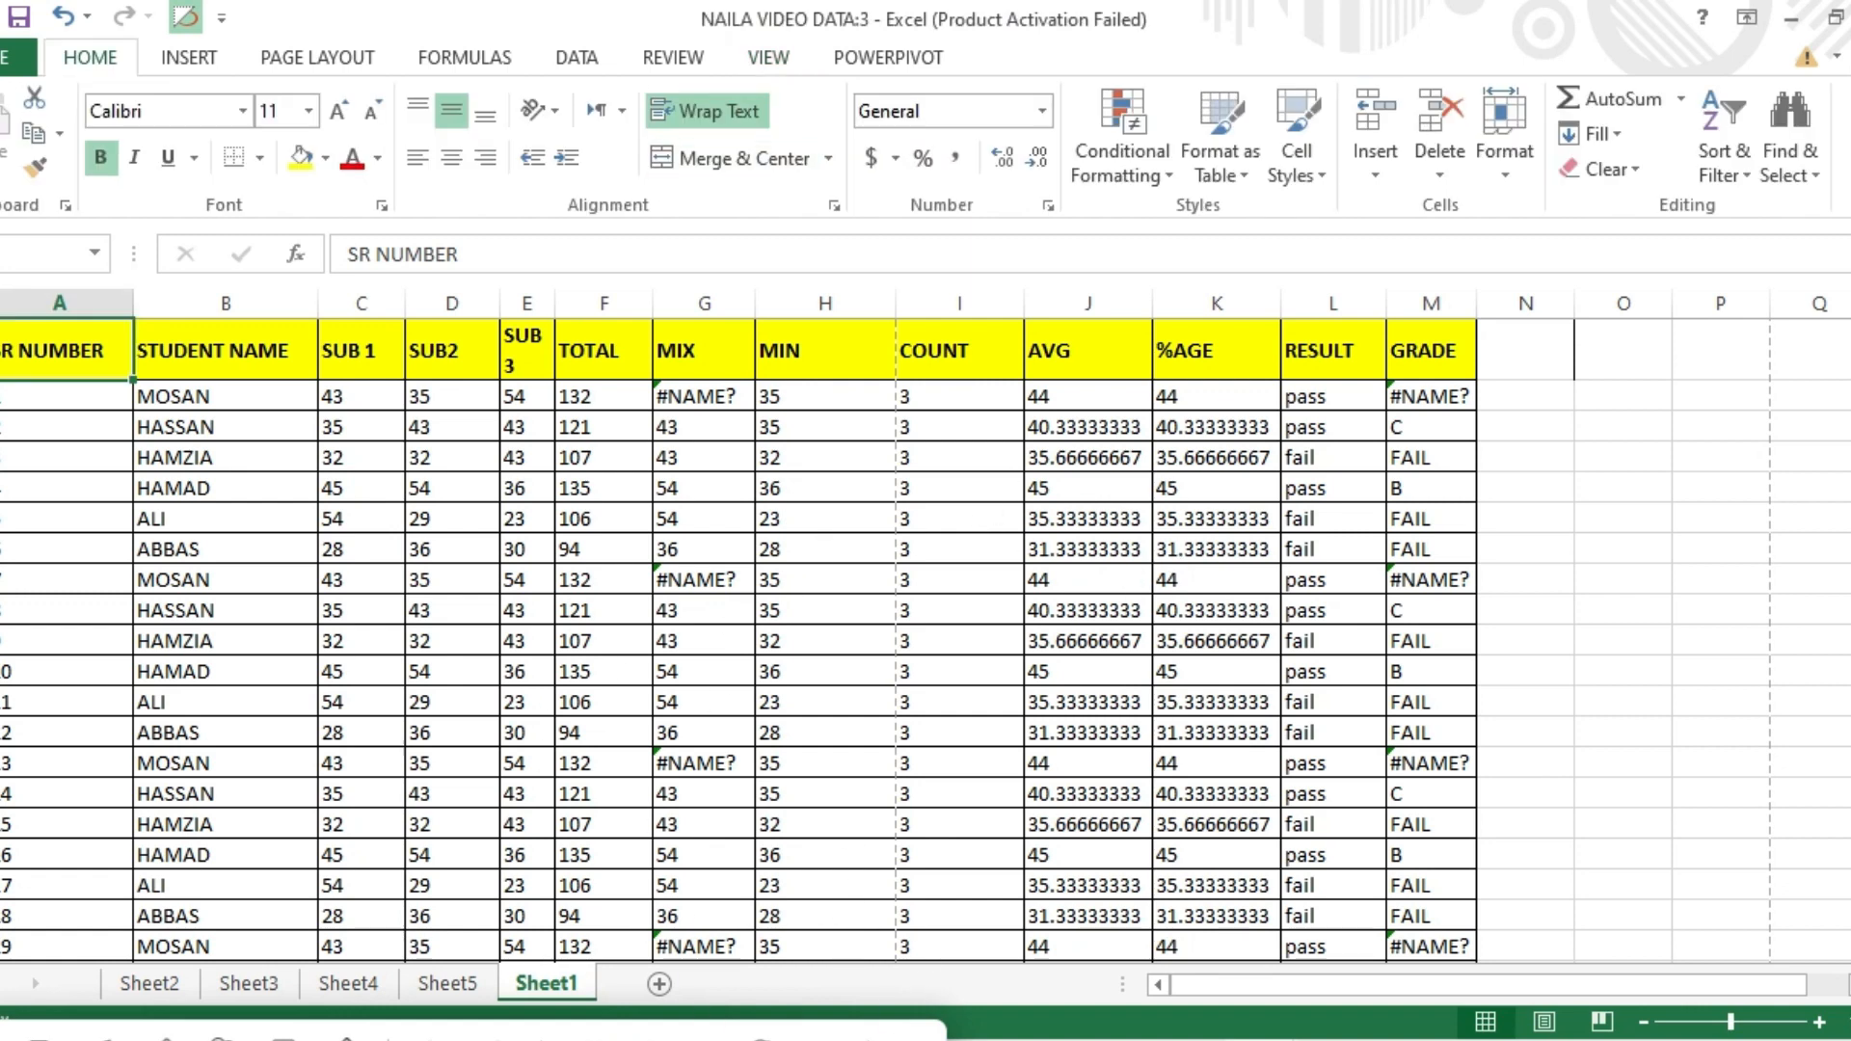
Arrange all open workbook windows side by side with the Vertical option
left_click(451, 997)
left_click(533, 970)
left_click(777, 53)
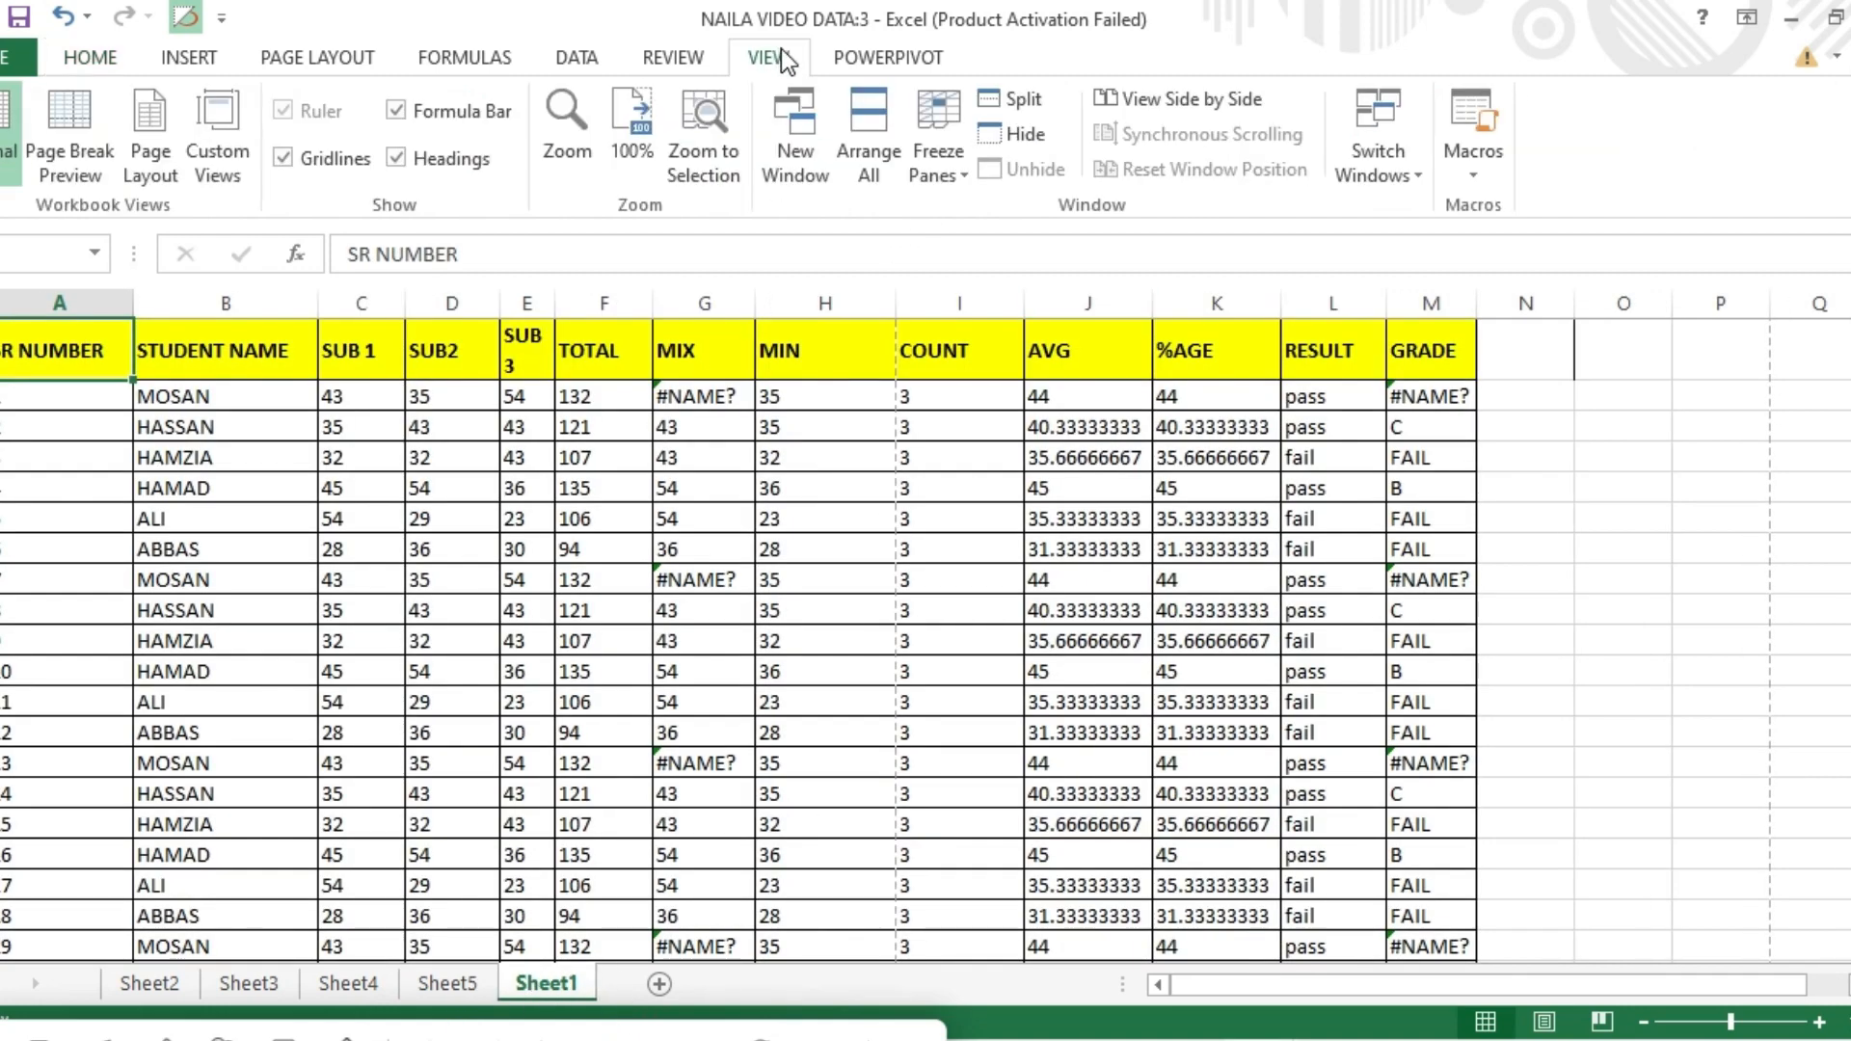
left_click(875, 162)
left_click(1098, 529)
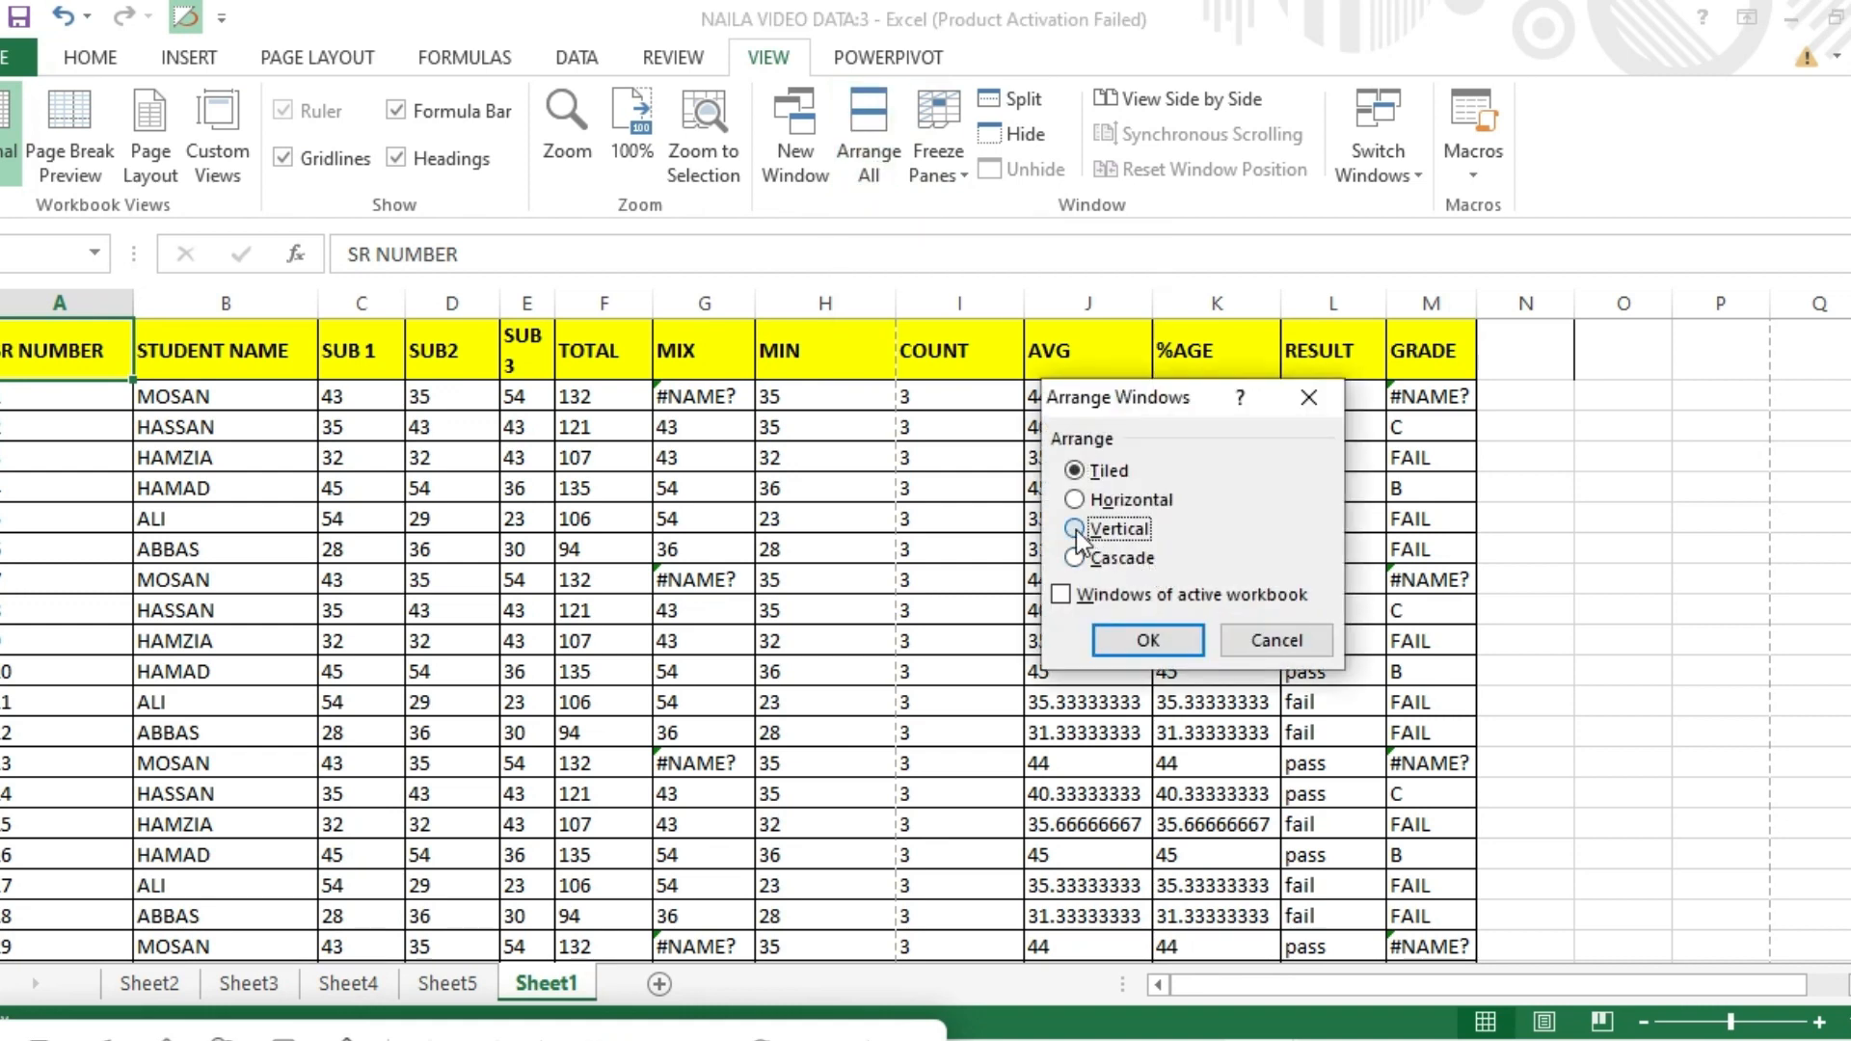
left_click(1148, 648)
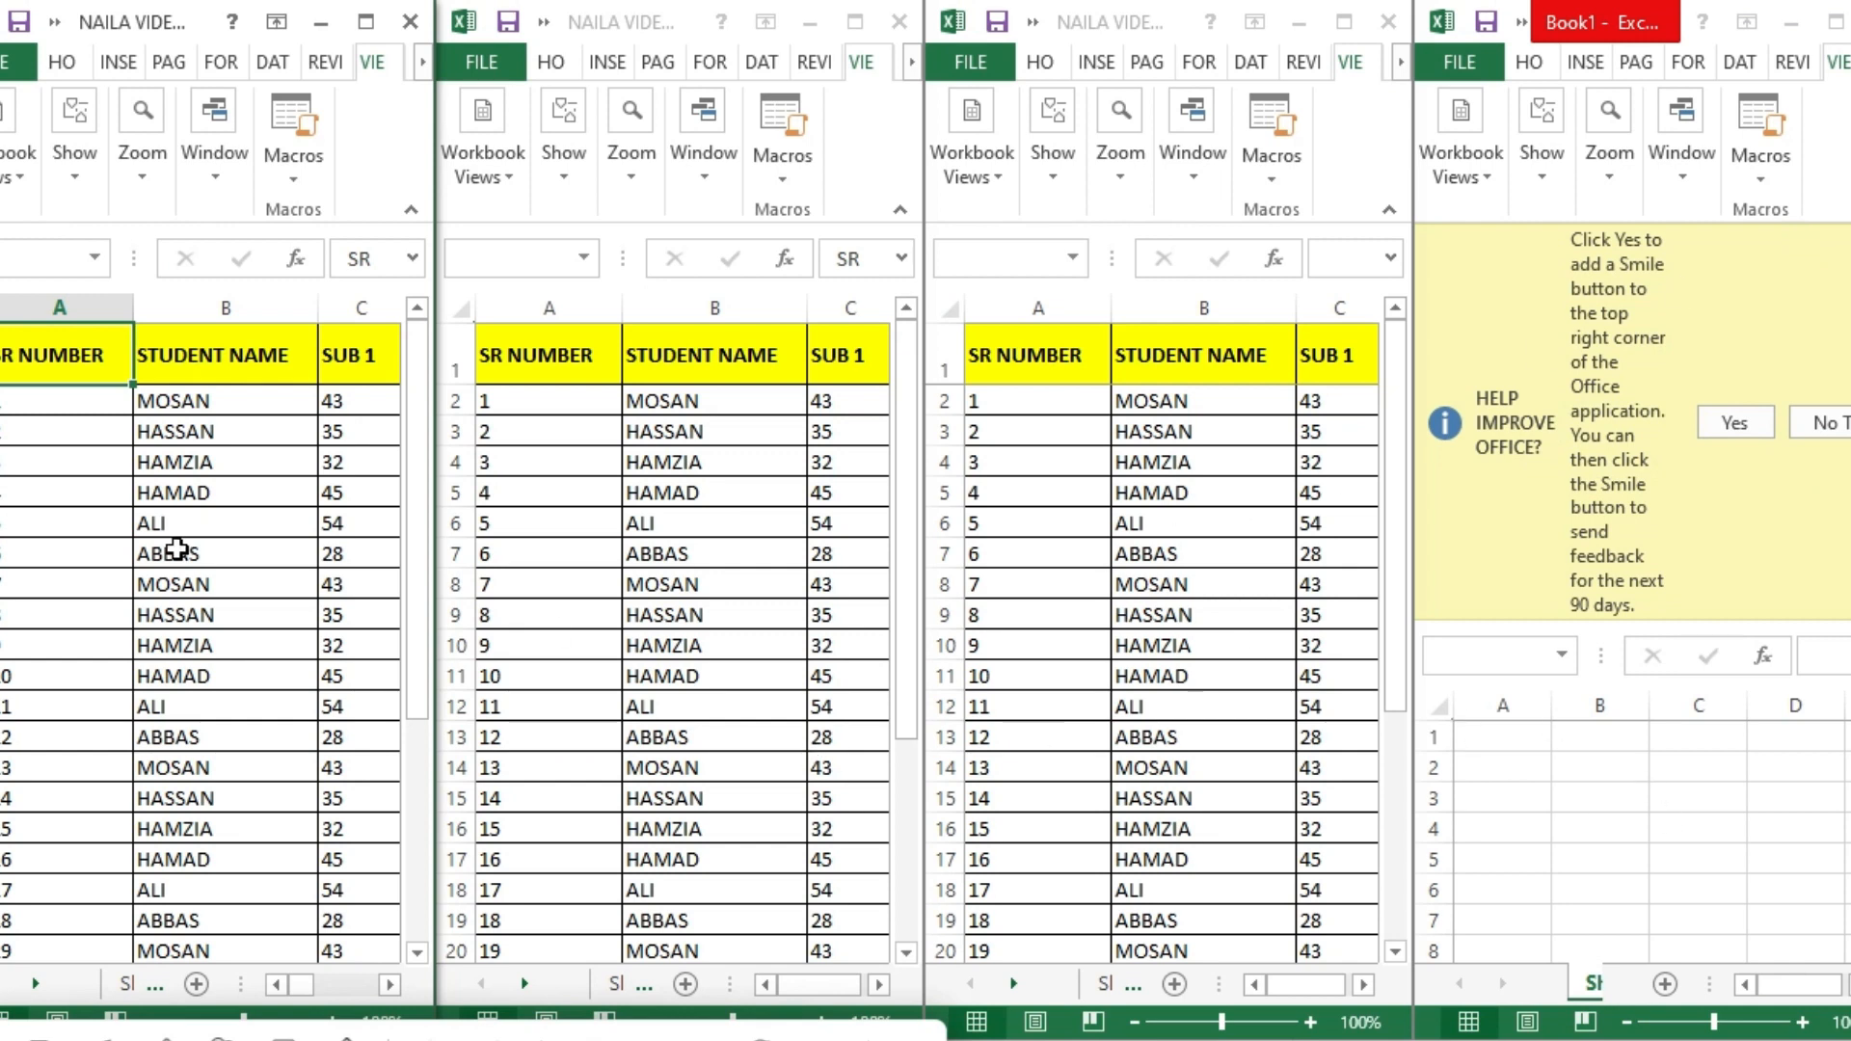
Replace the student name in the record with SR number 5 in the active window with a different student name
left_click(197, 522)
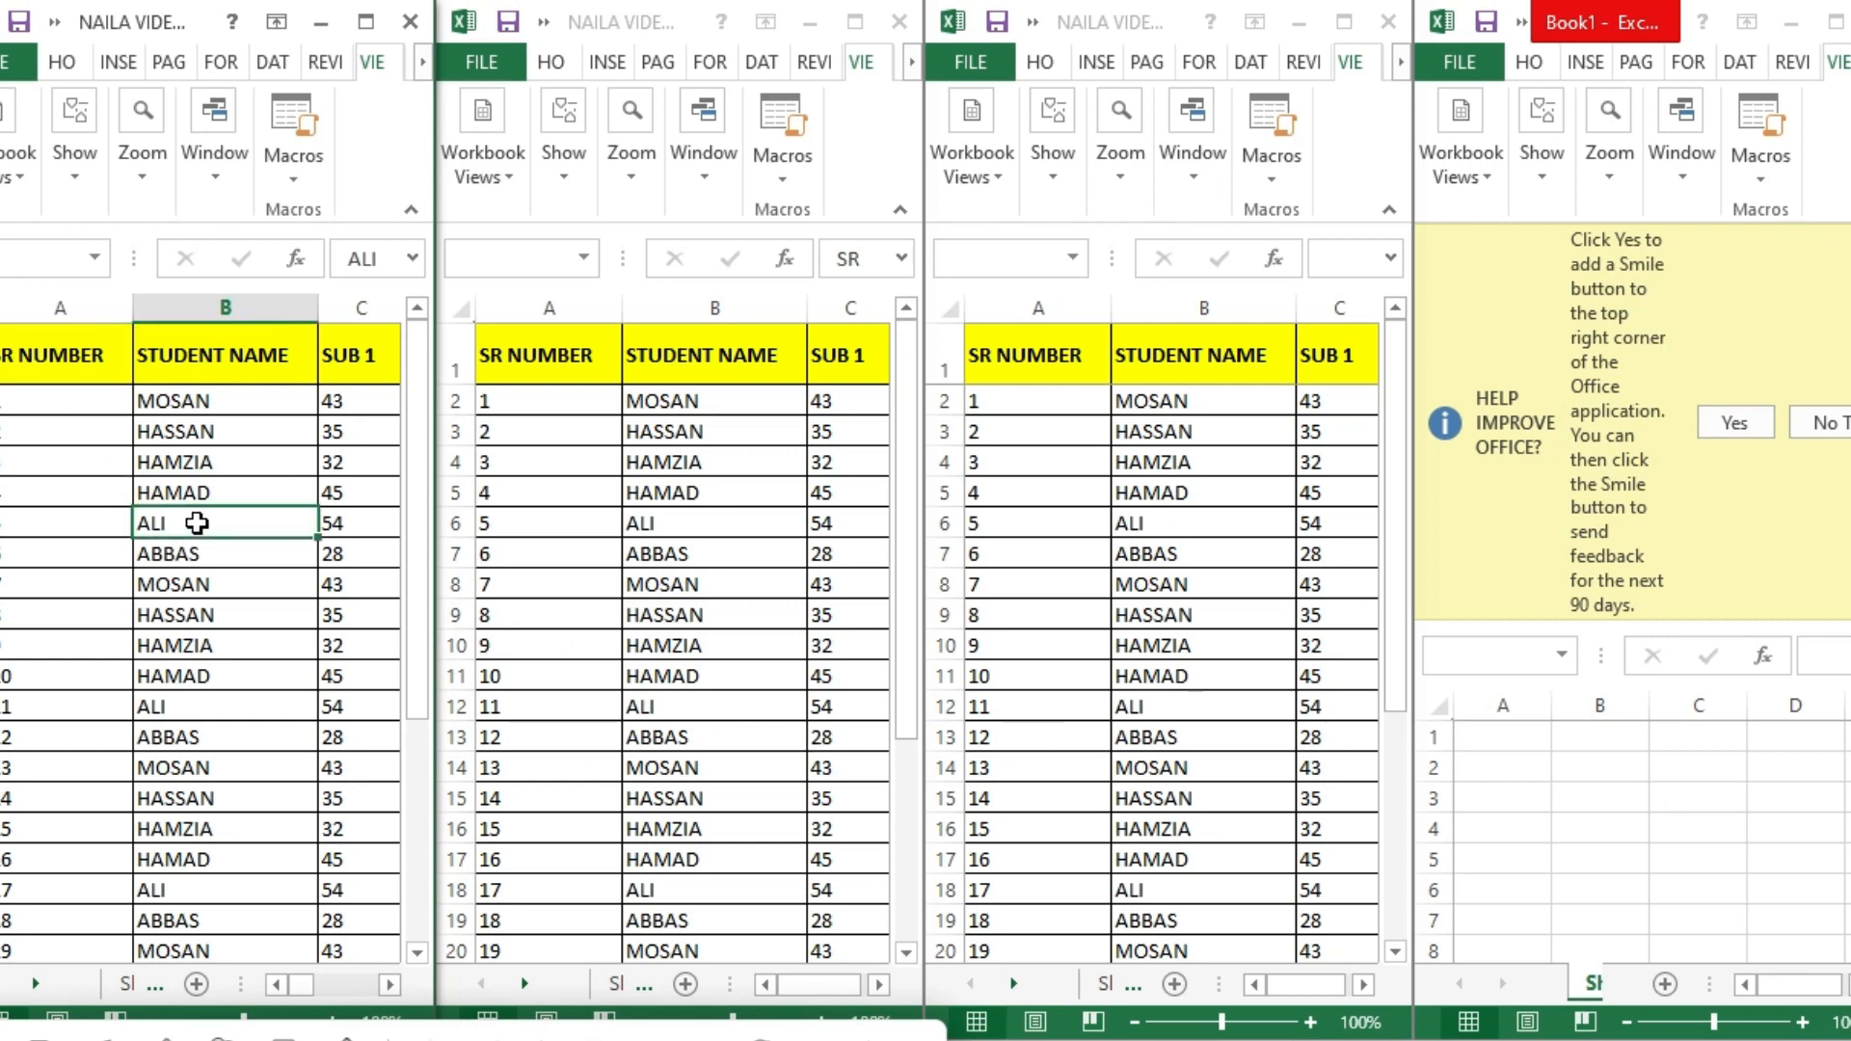
key("BackSpace")
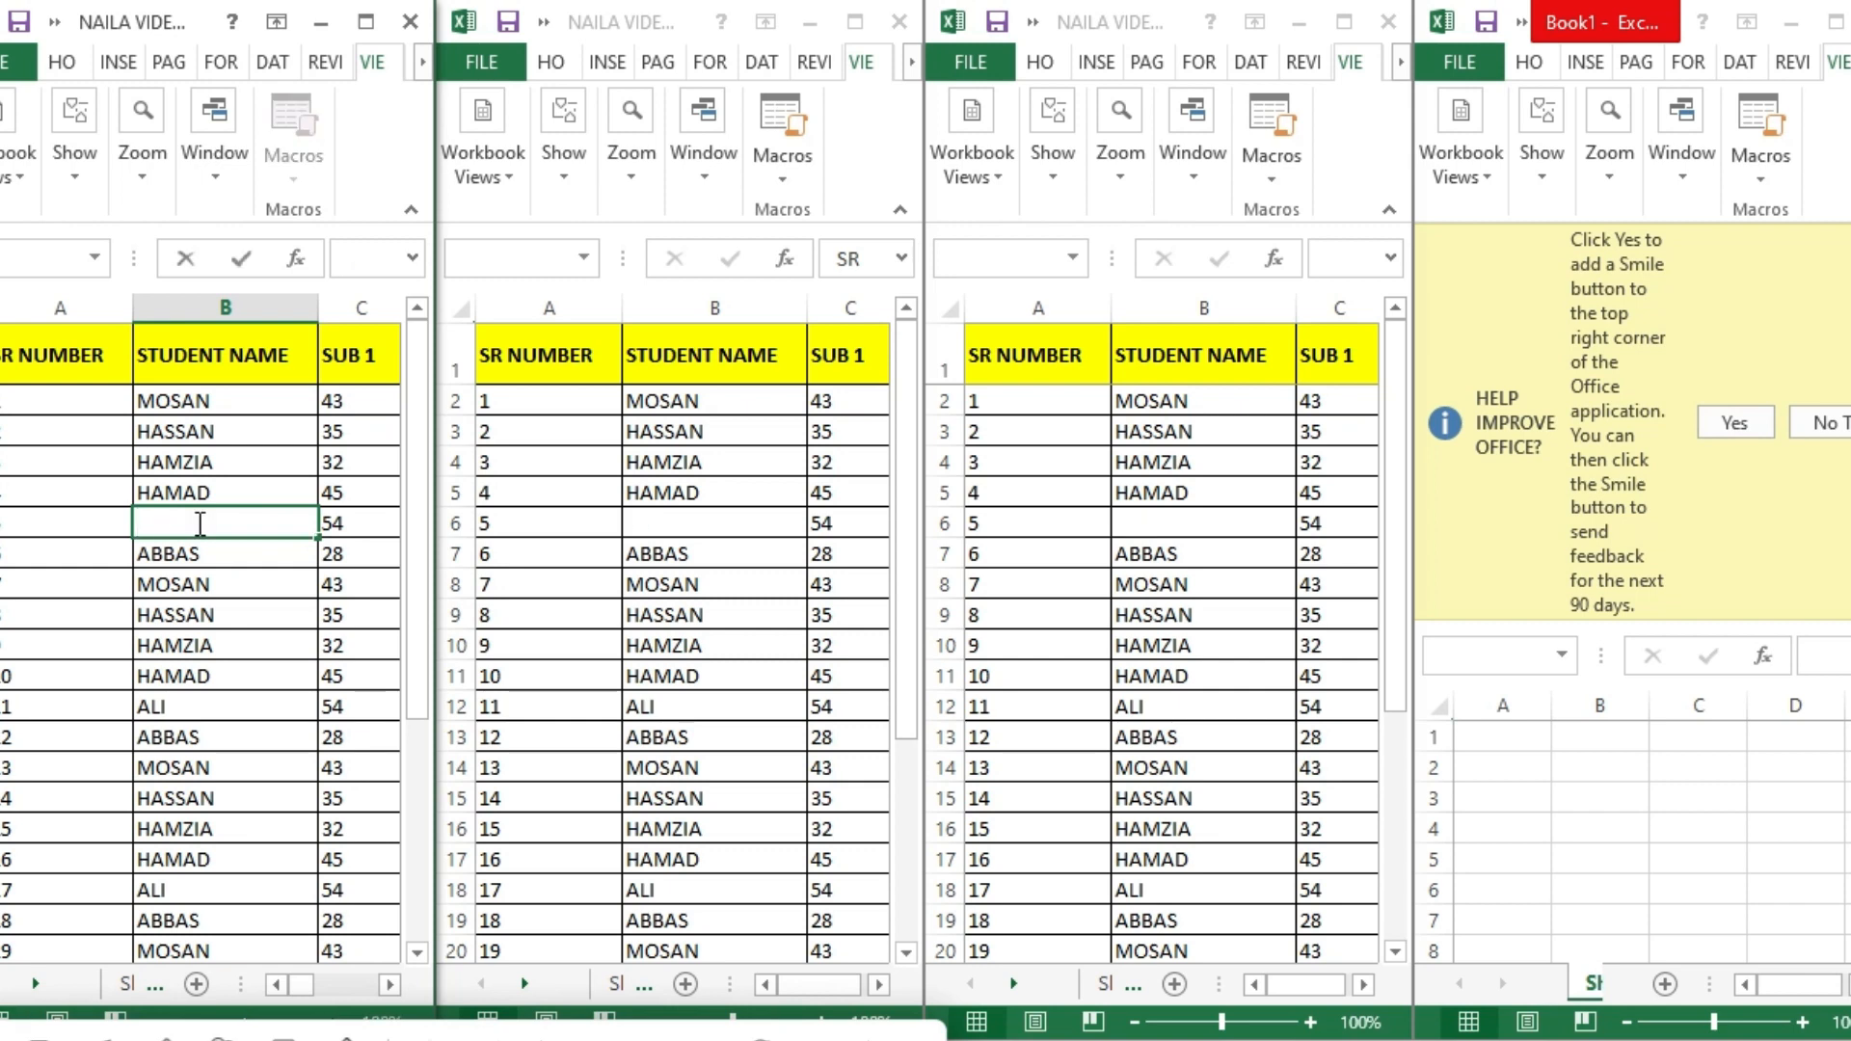
type("hassa")
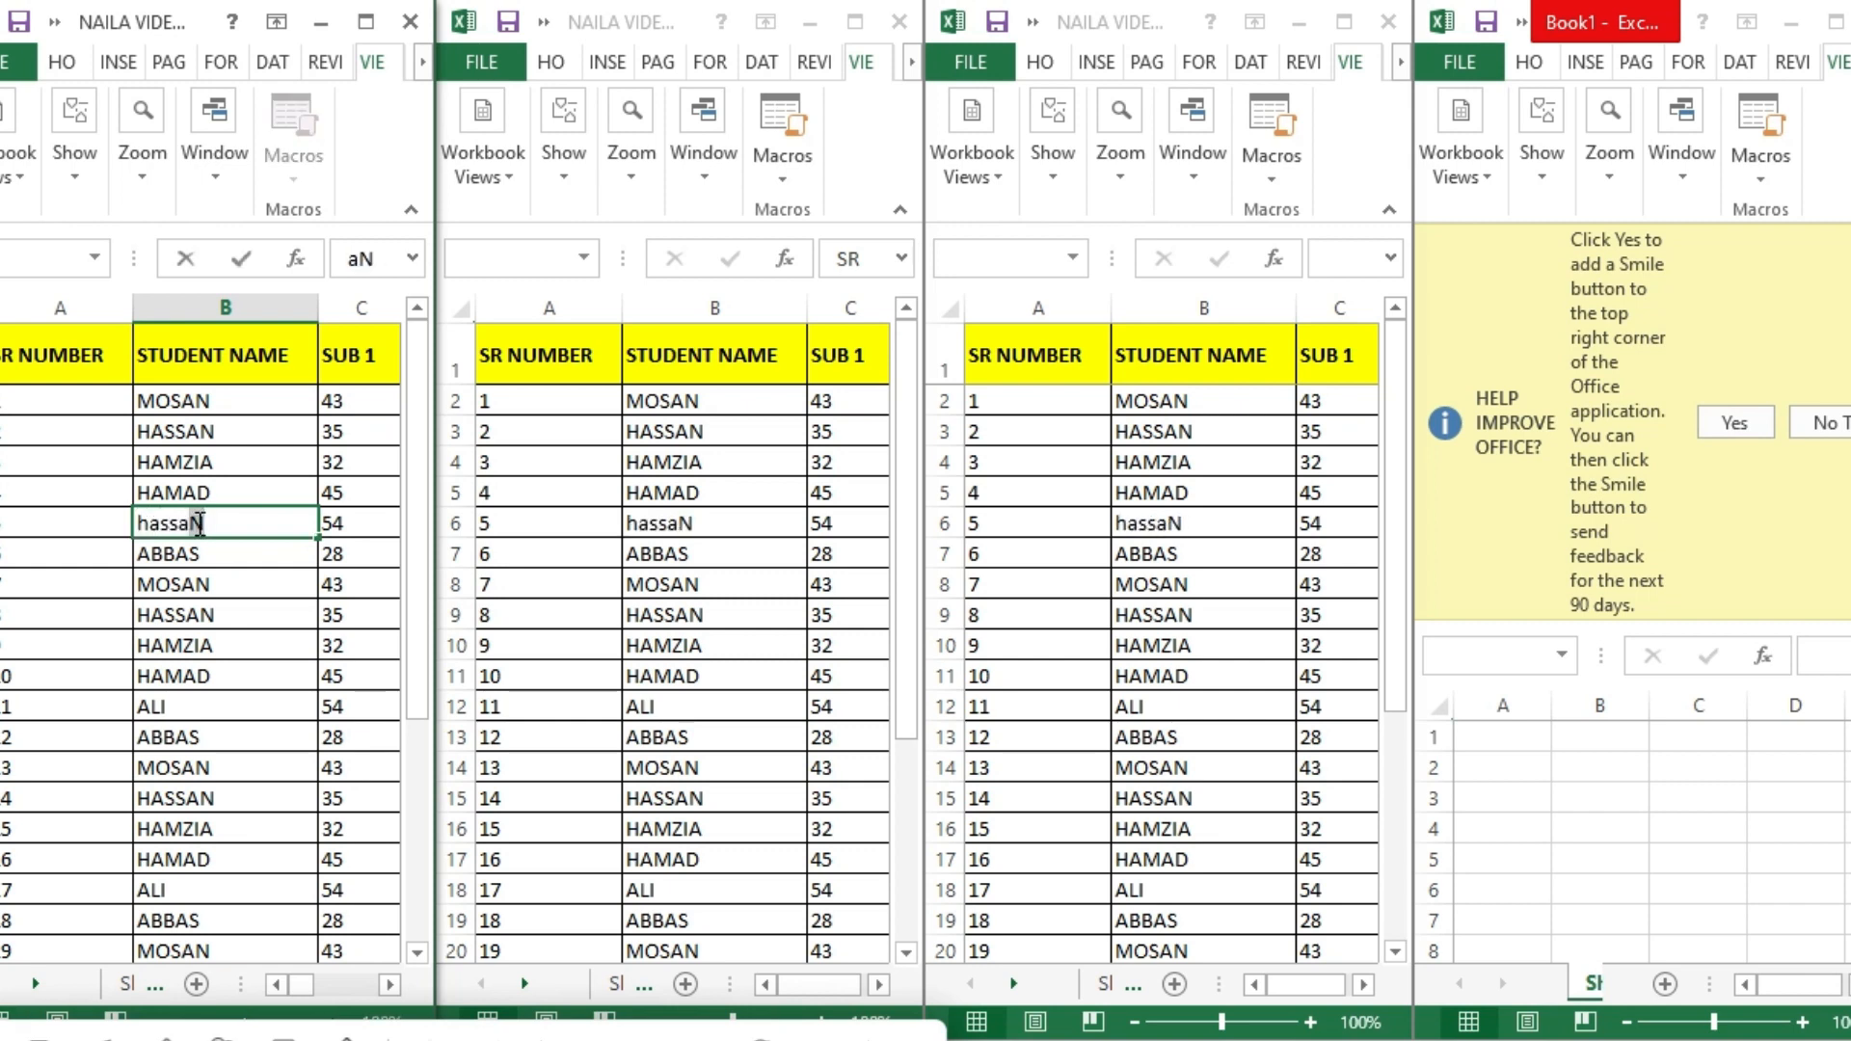
type("m")
Close one of the duplicate marks workbook windows and maximize the Book1 window
left_click(1389, 21)
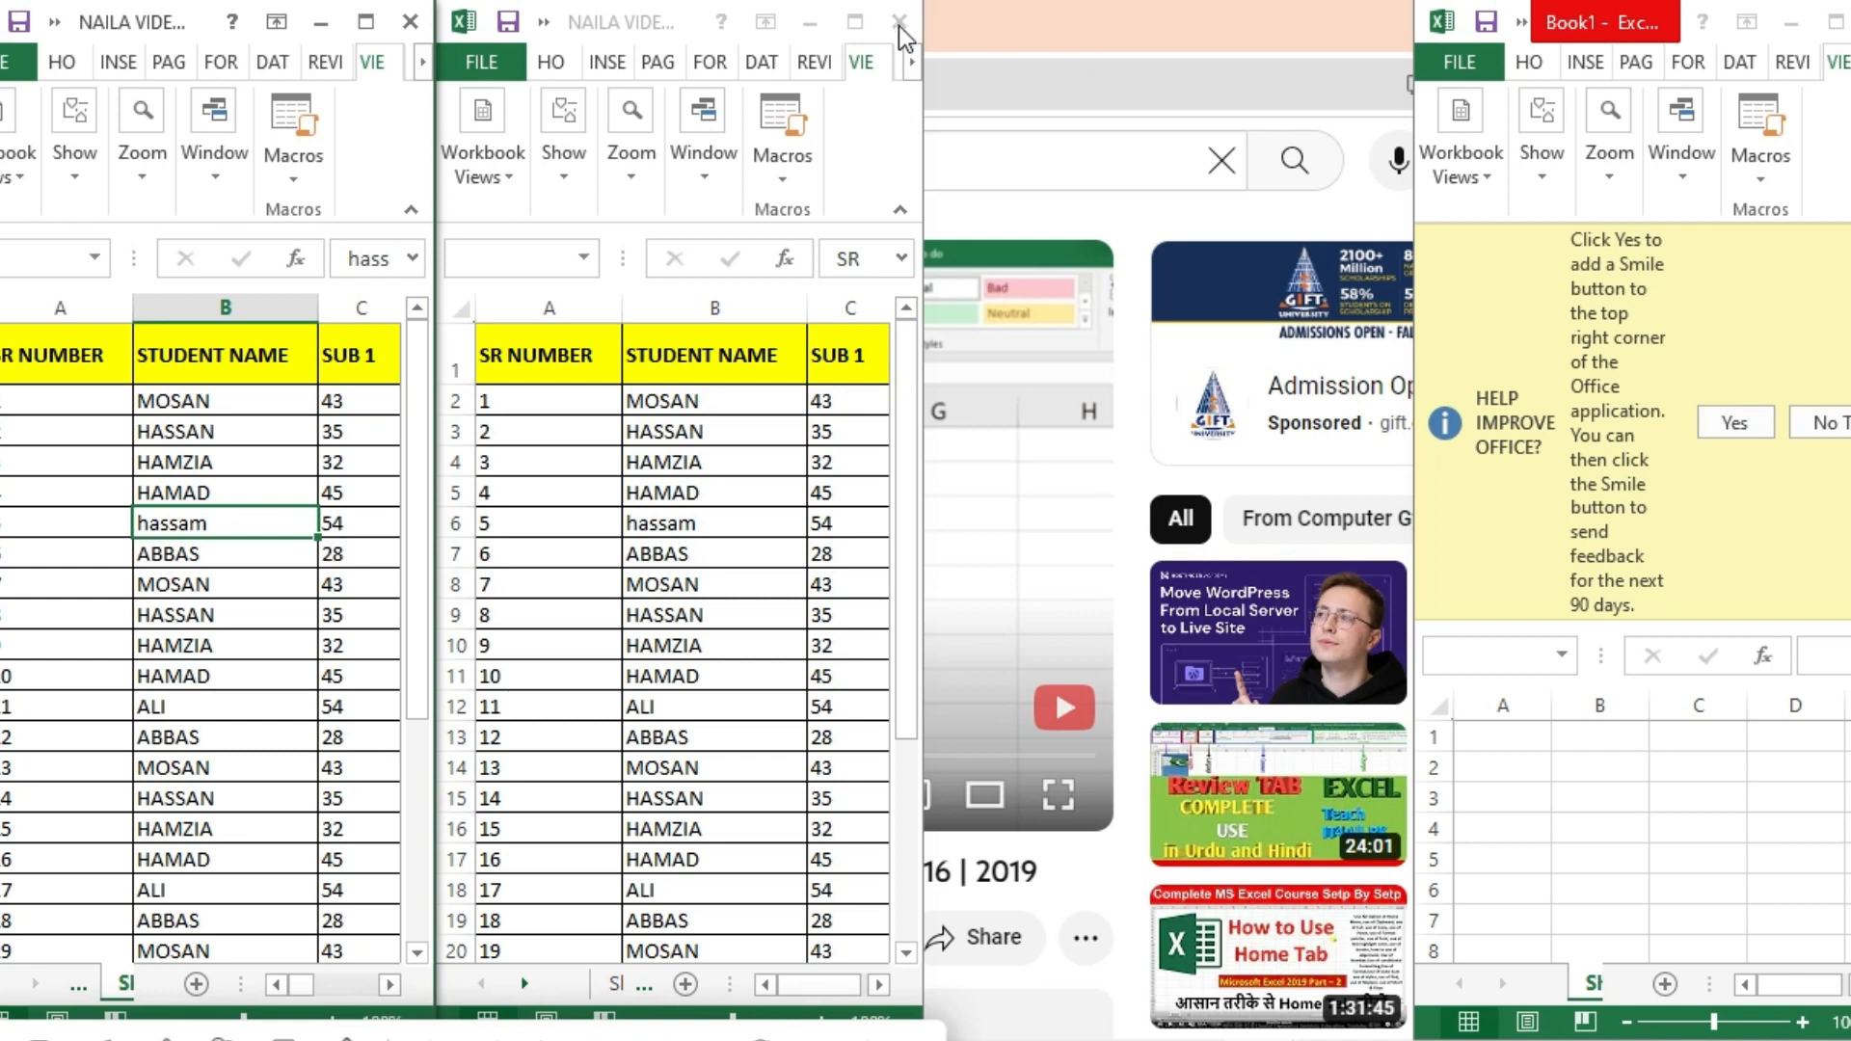
left_click(1840, 26)
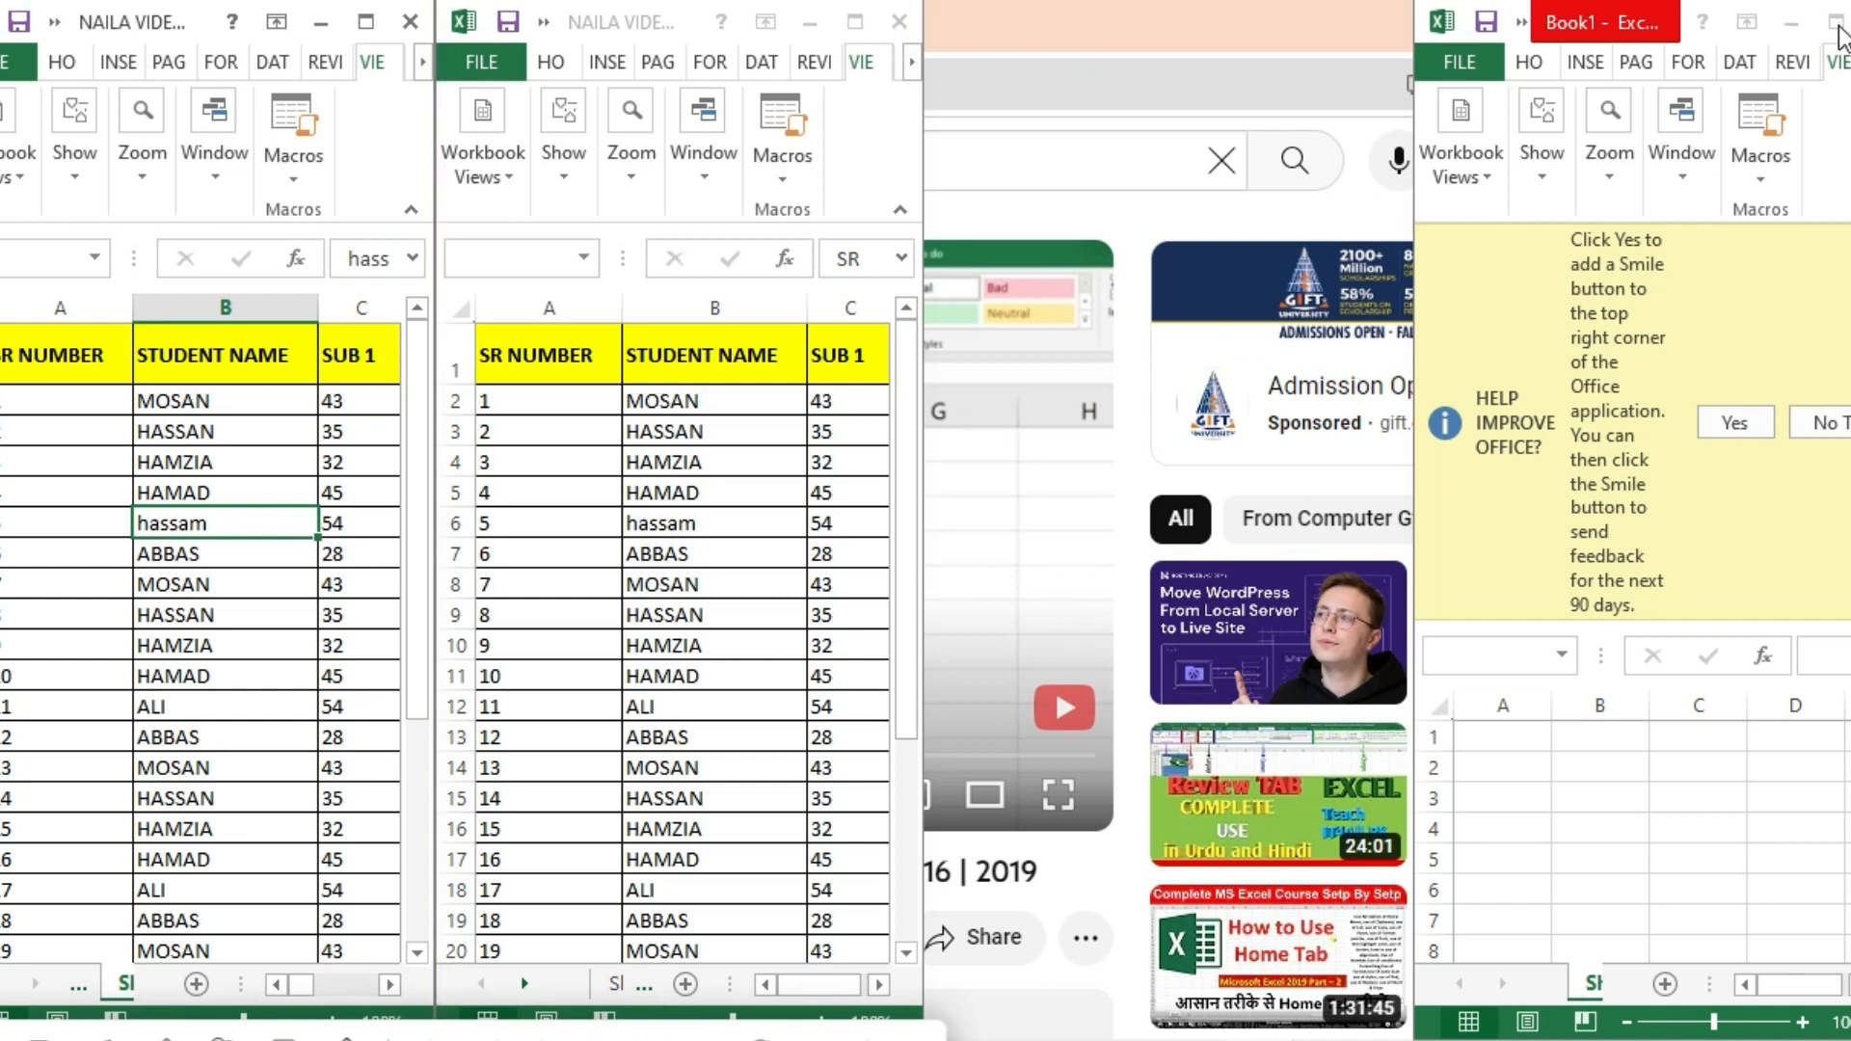
left_click(1840, 26)
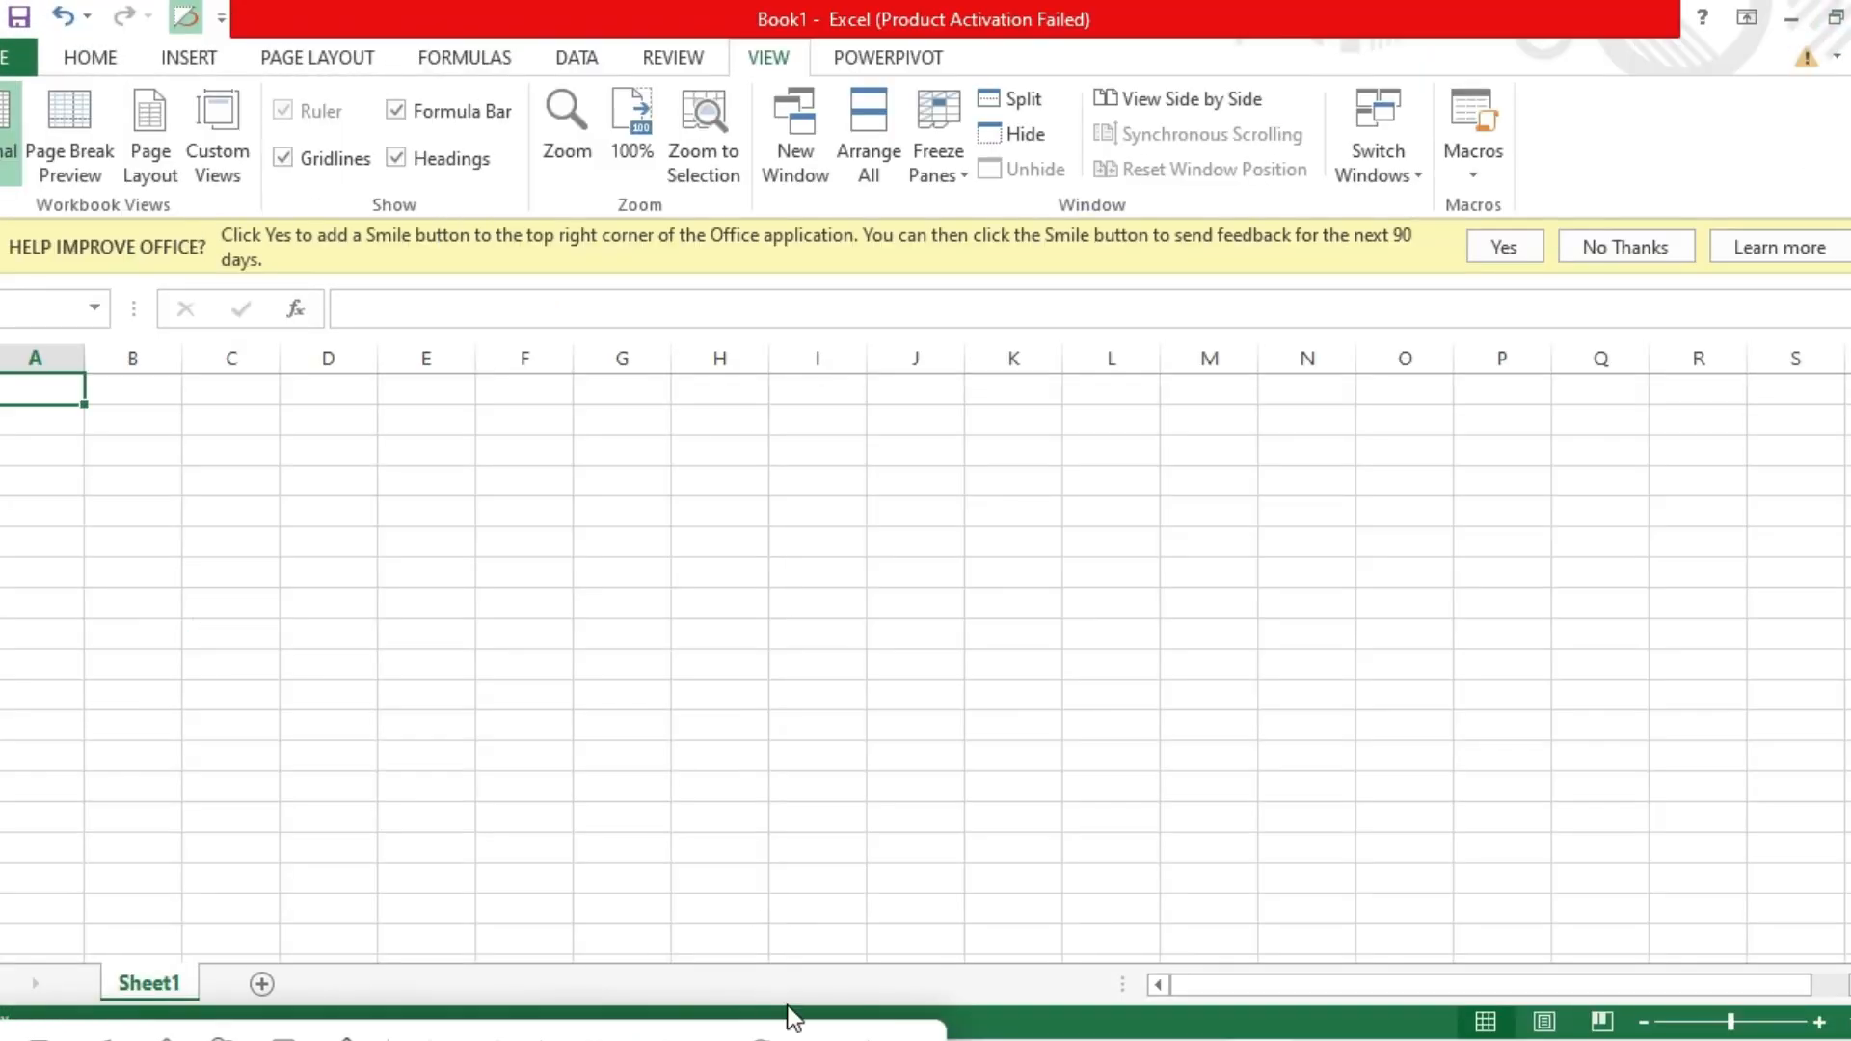
left_click(1015, 724)
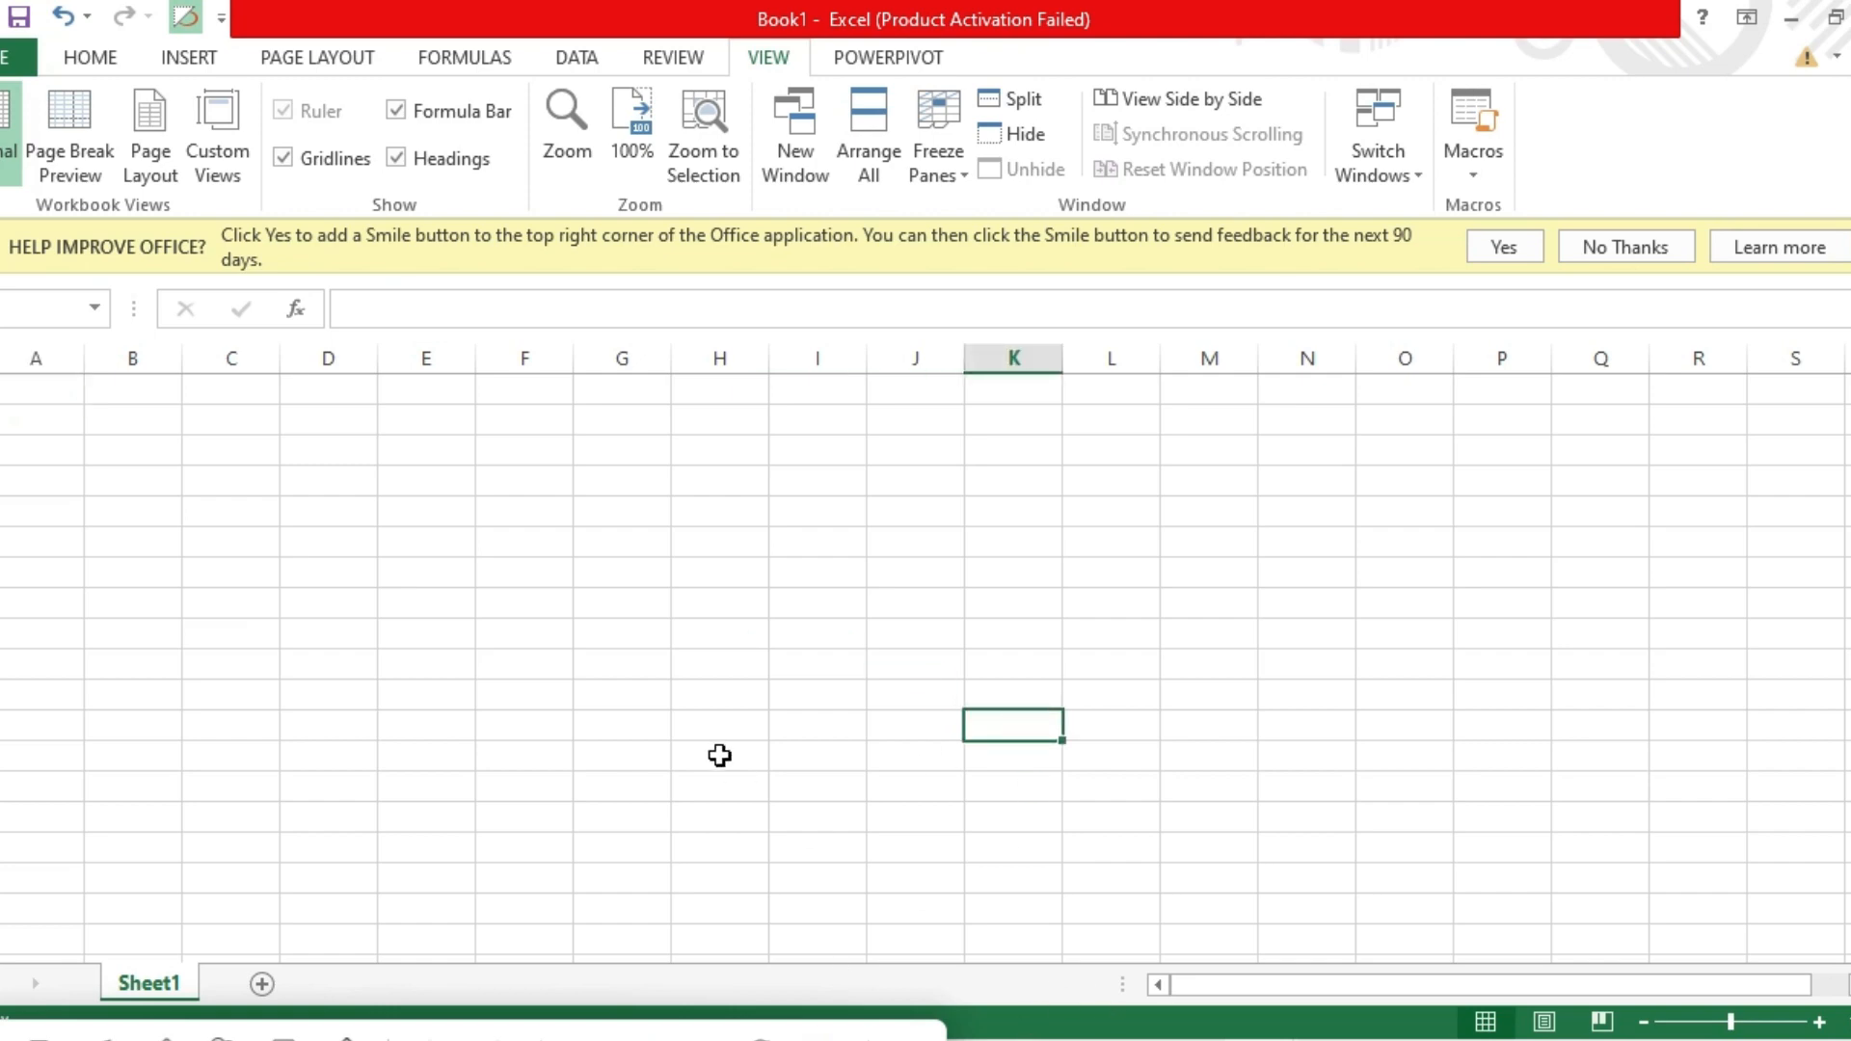
Switch back to the NAILA VIDEO DATA:1 window and maximize it
left_click(1229, 1033)
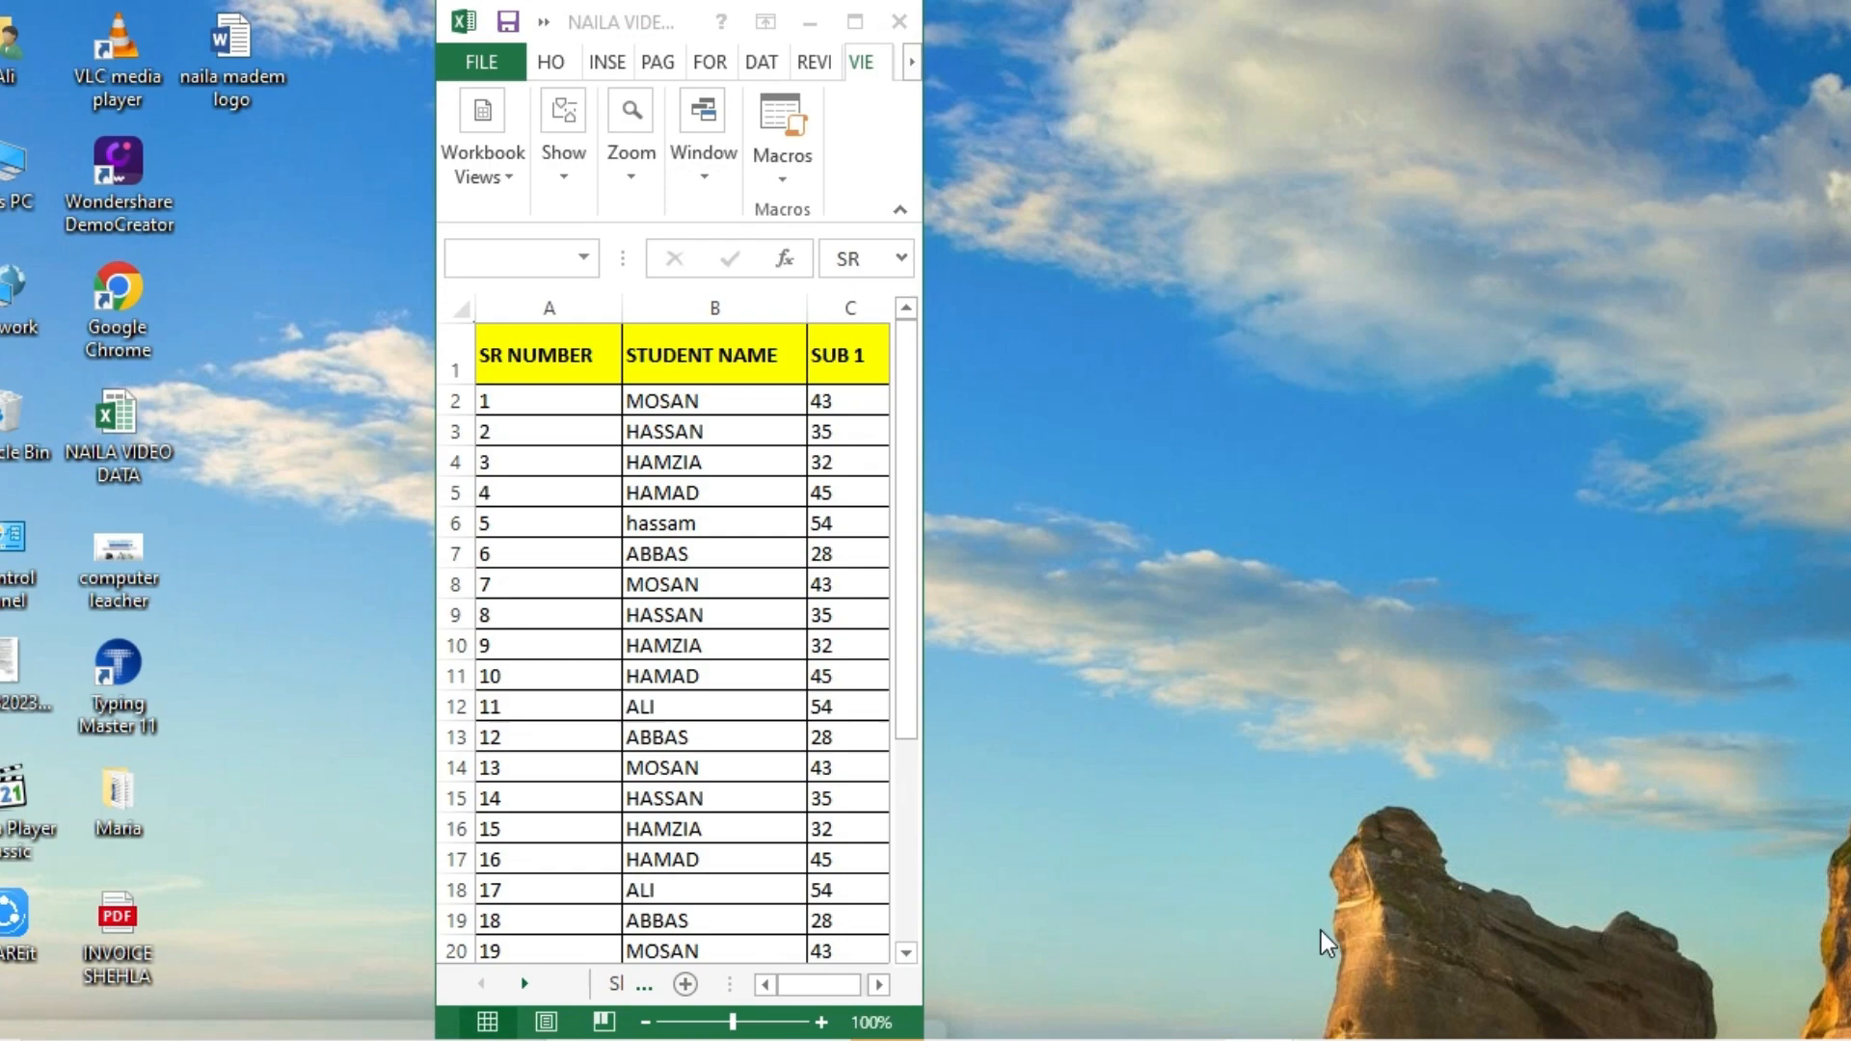
left_click(1321, 930)
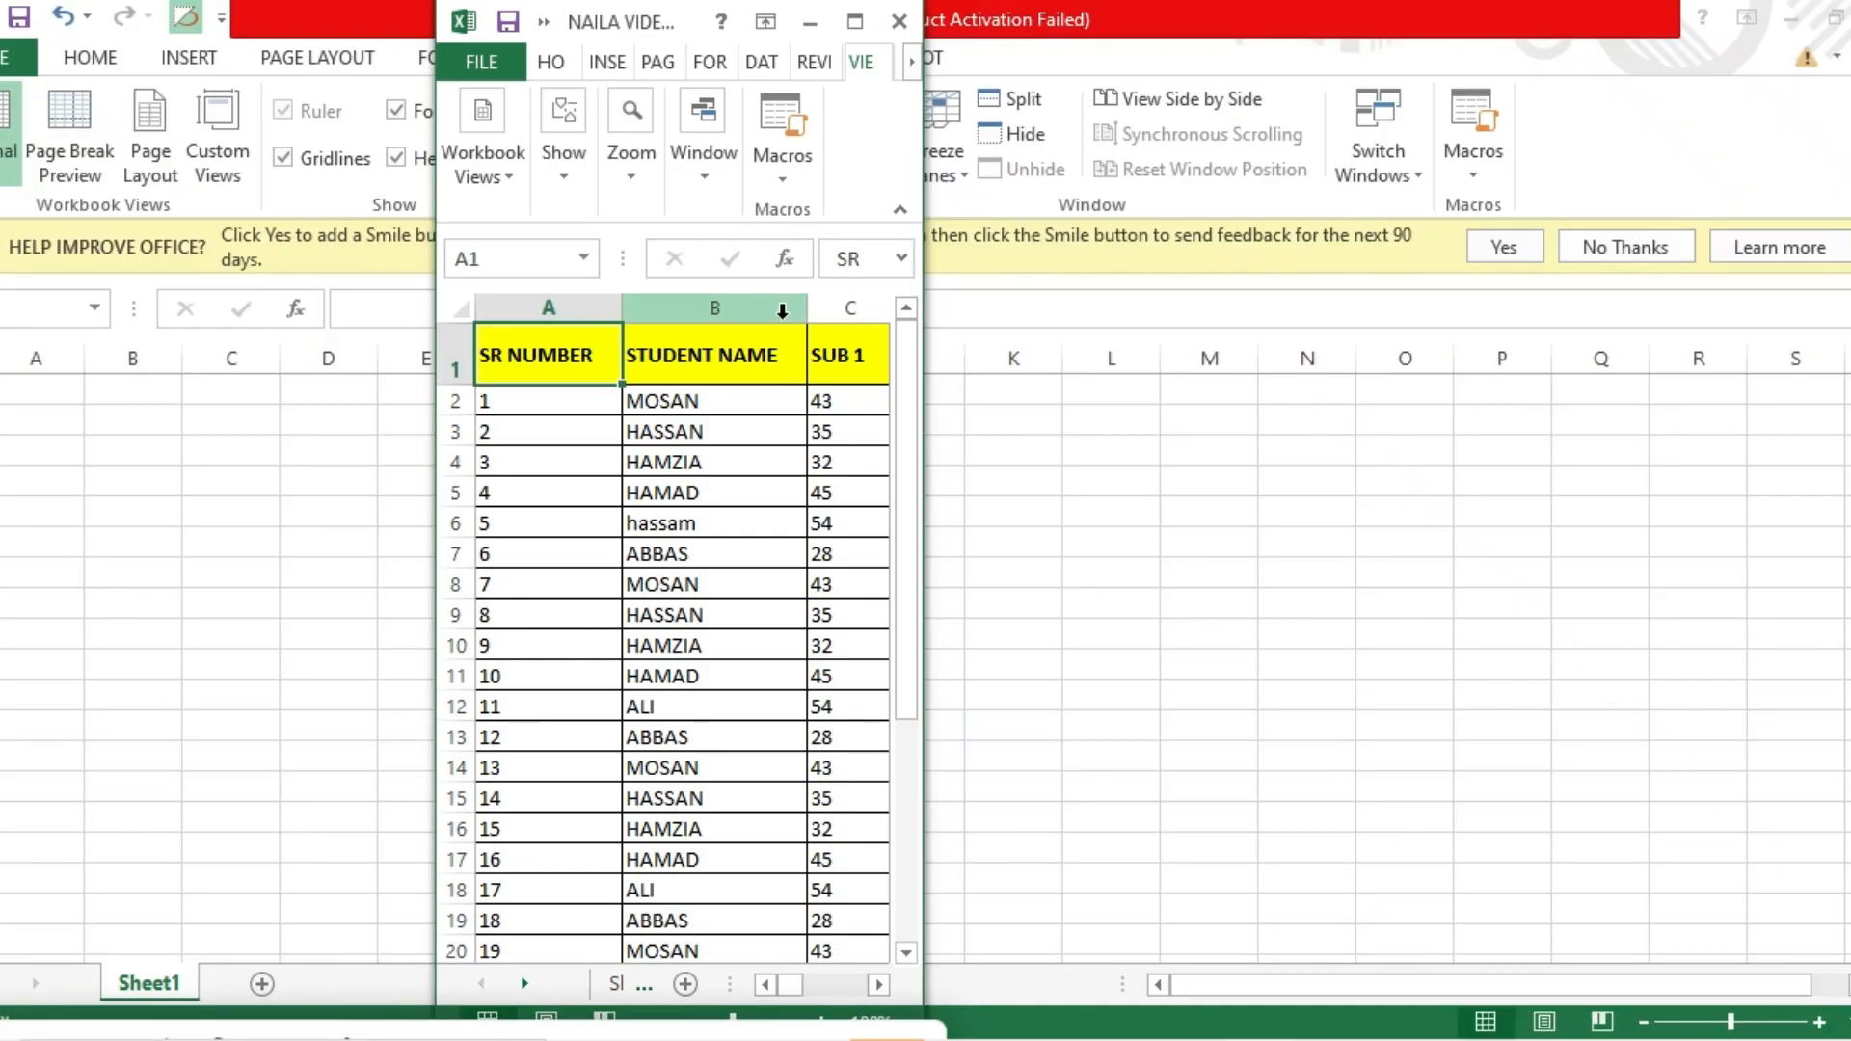
left_click(855, 21)
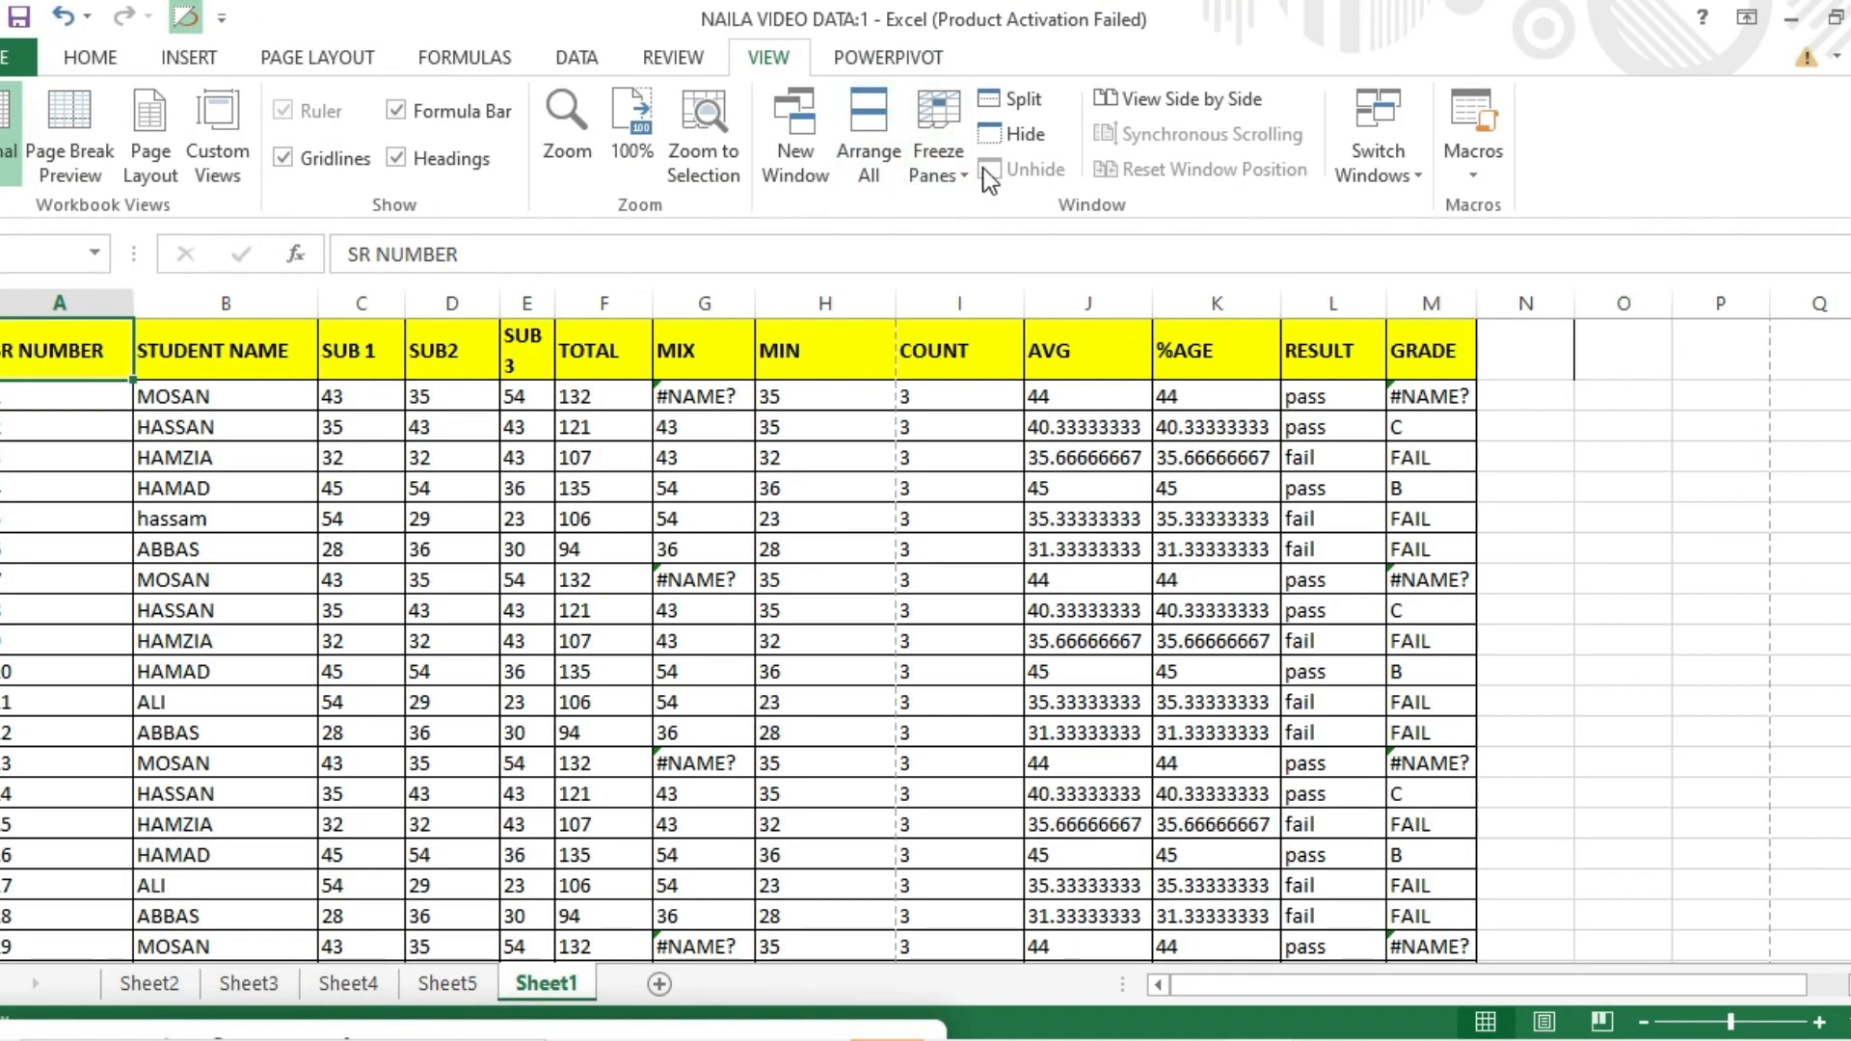
Freeze the first column, SR NUMBER, and test it by scrolling sideways across the sheet and back
left_click(957, 183)
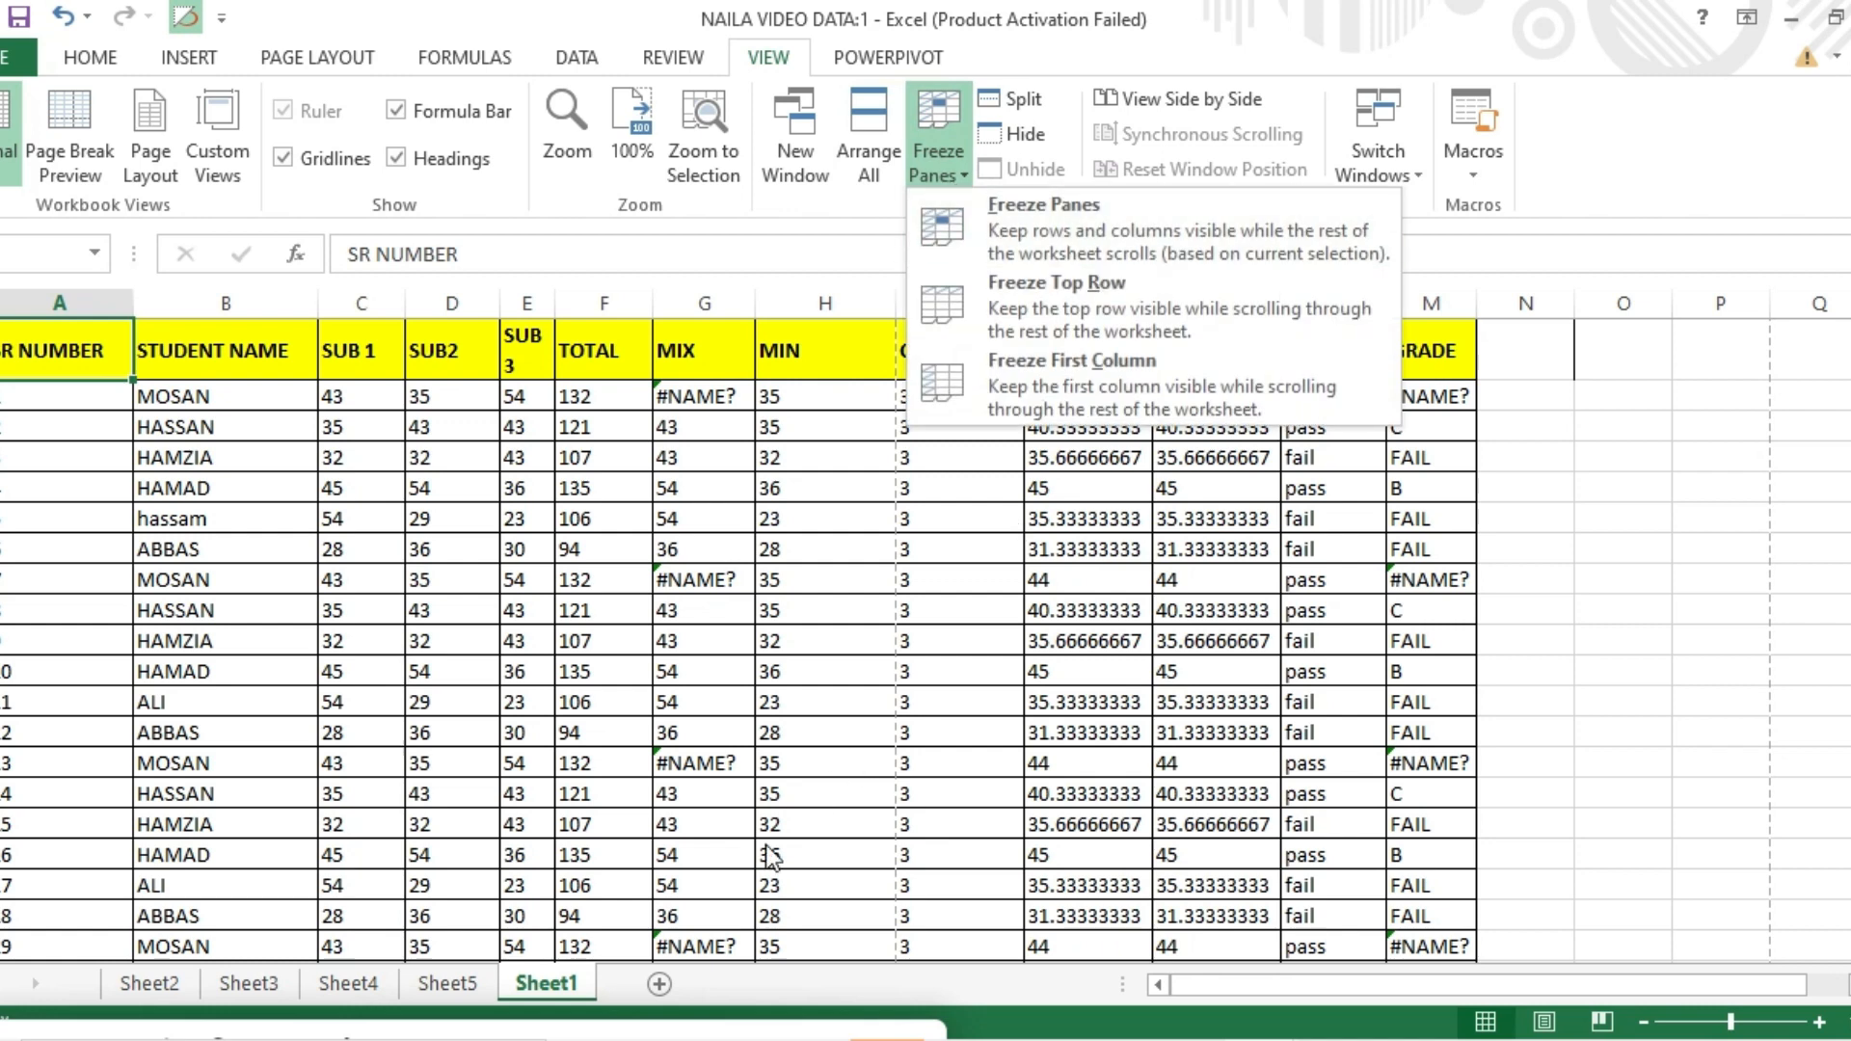
left_click(846, 1032)
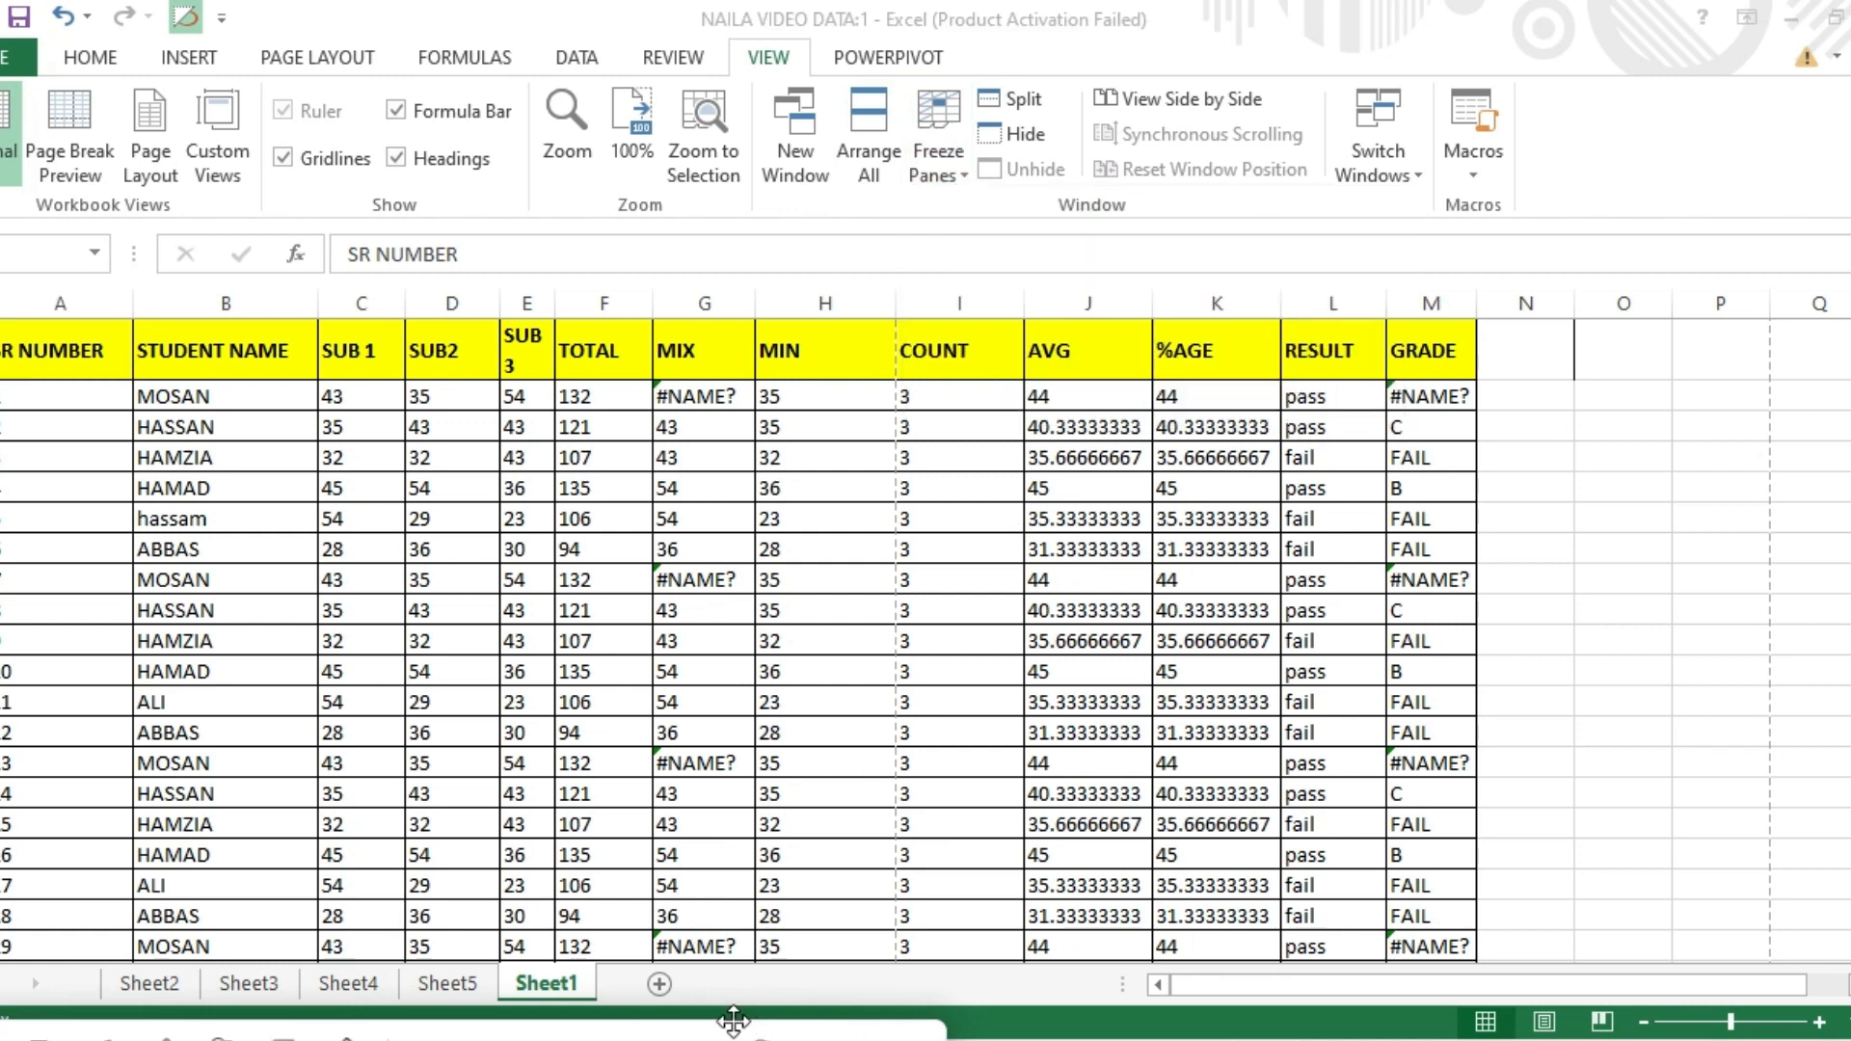
left_click(101, 347)
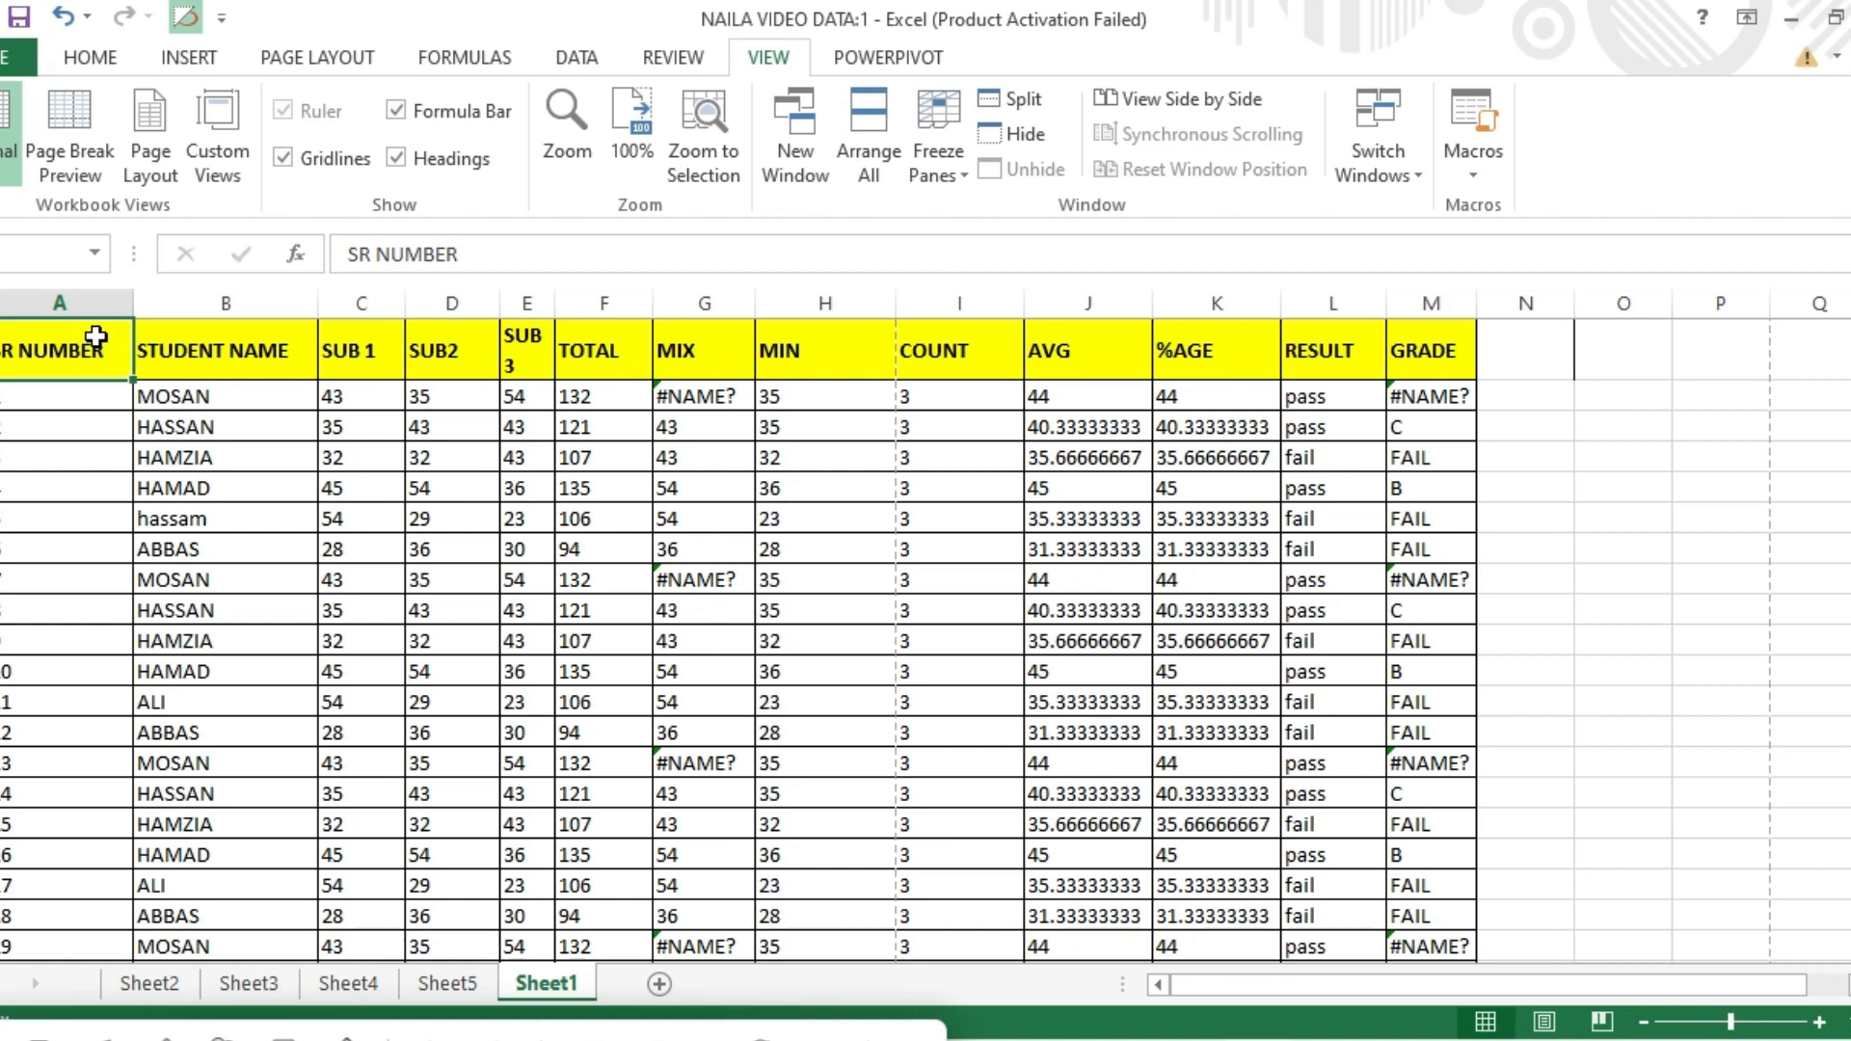
left_click(59, 300)
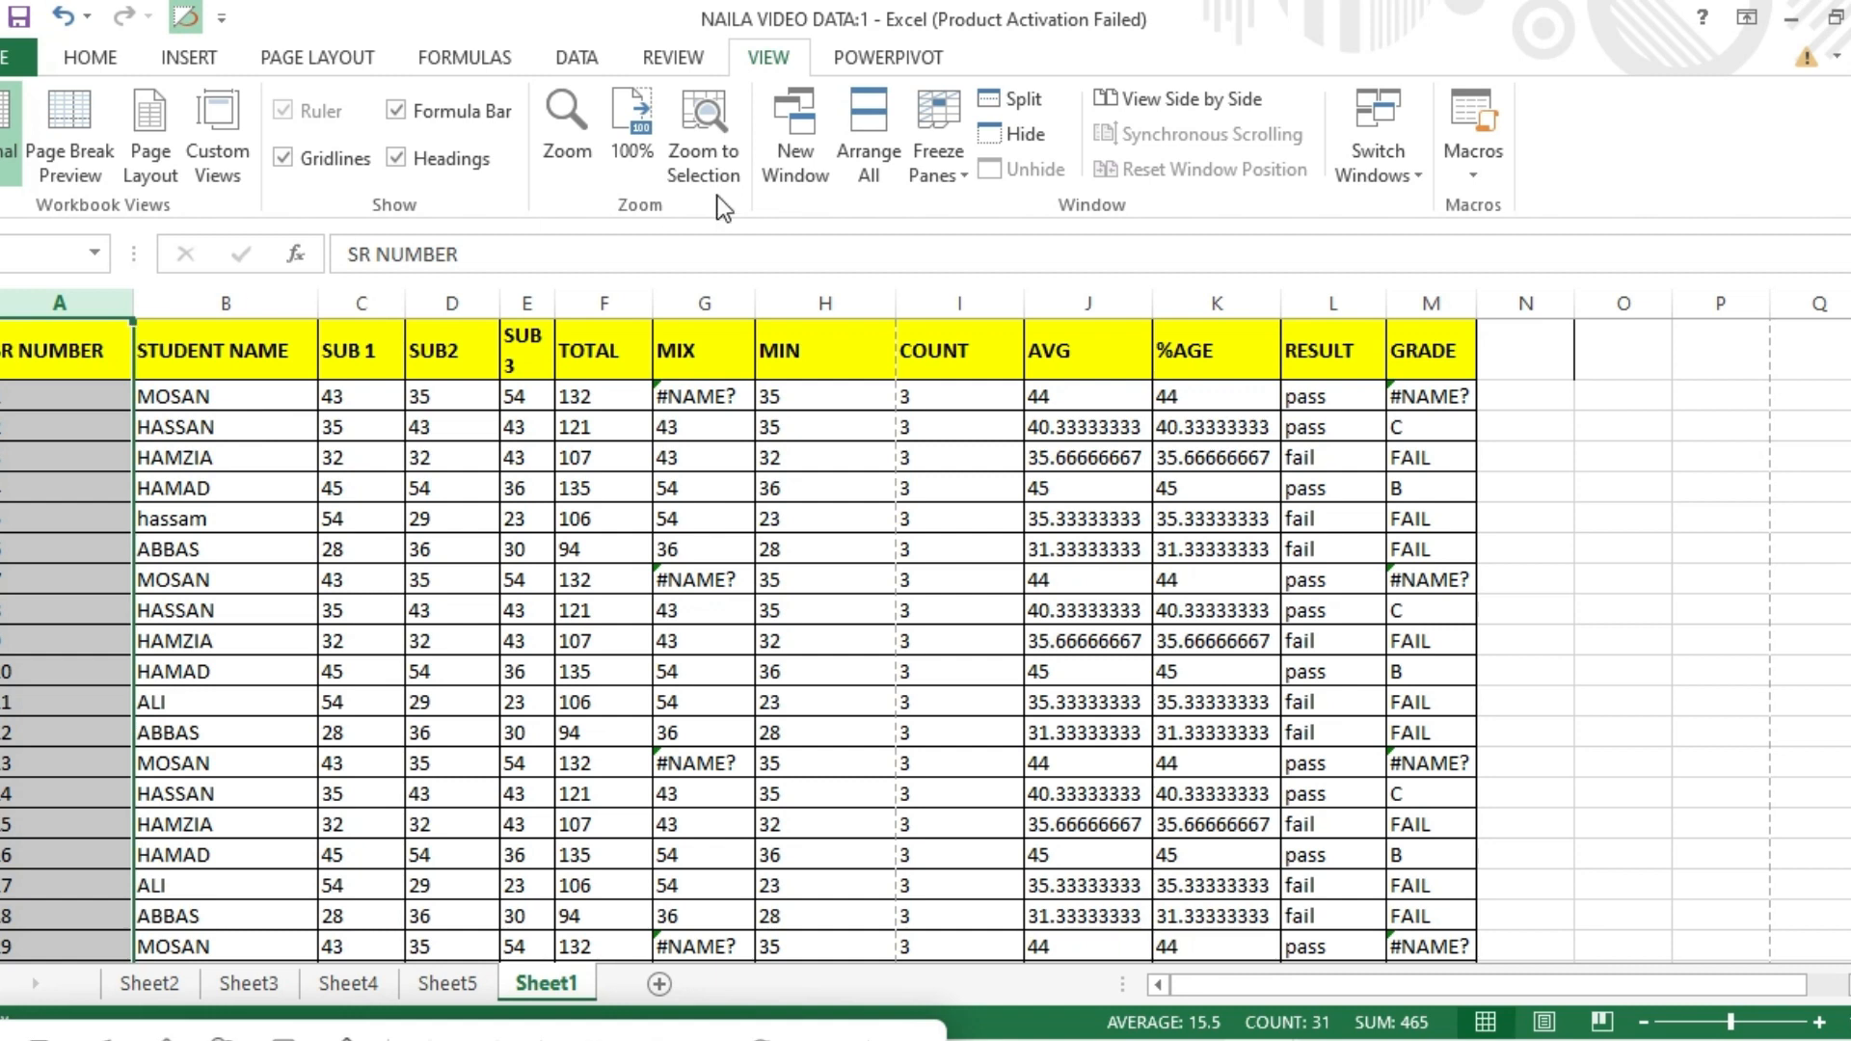
left_click(964, 173)
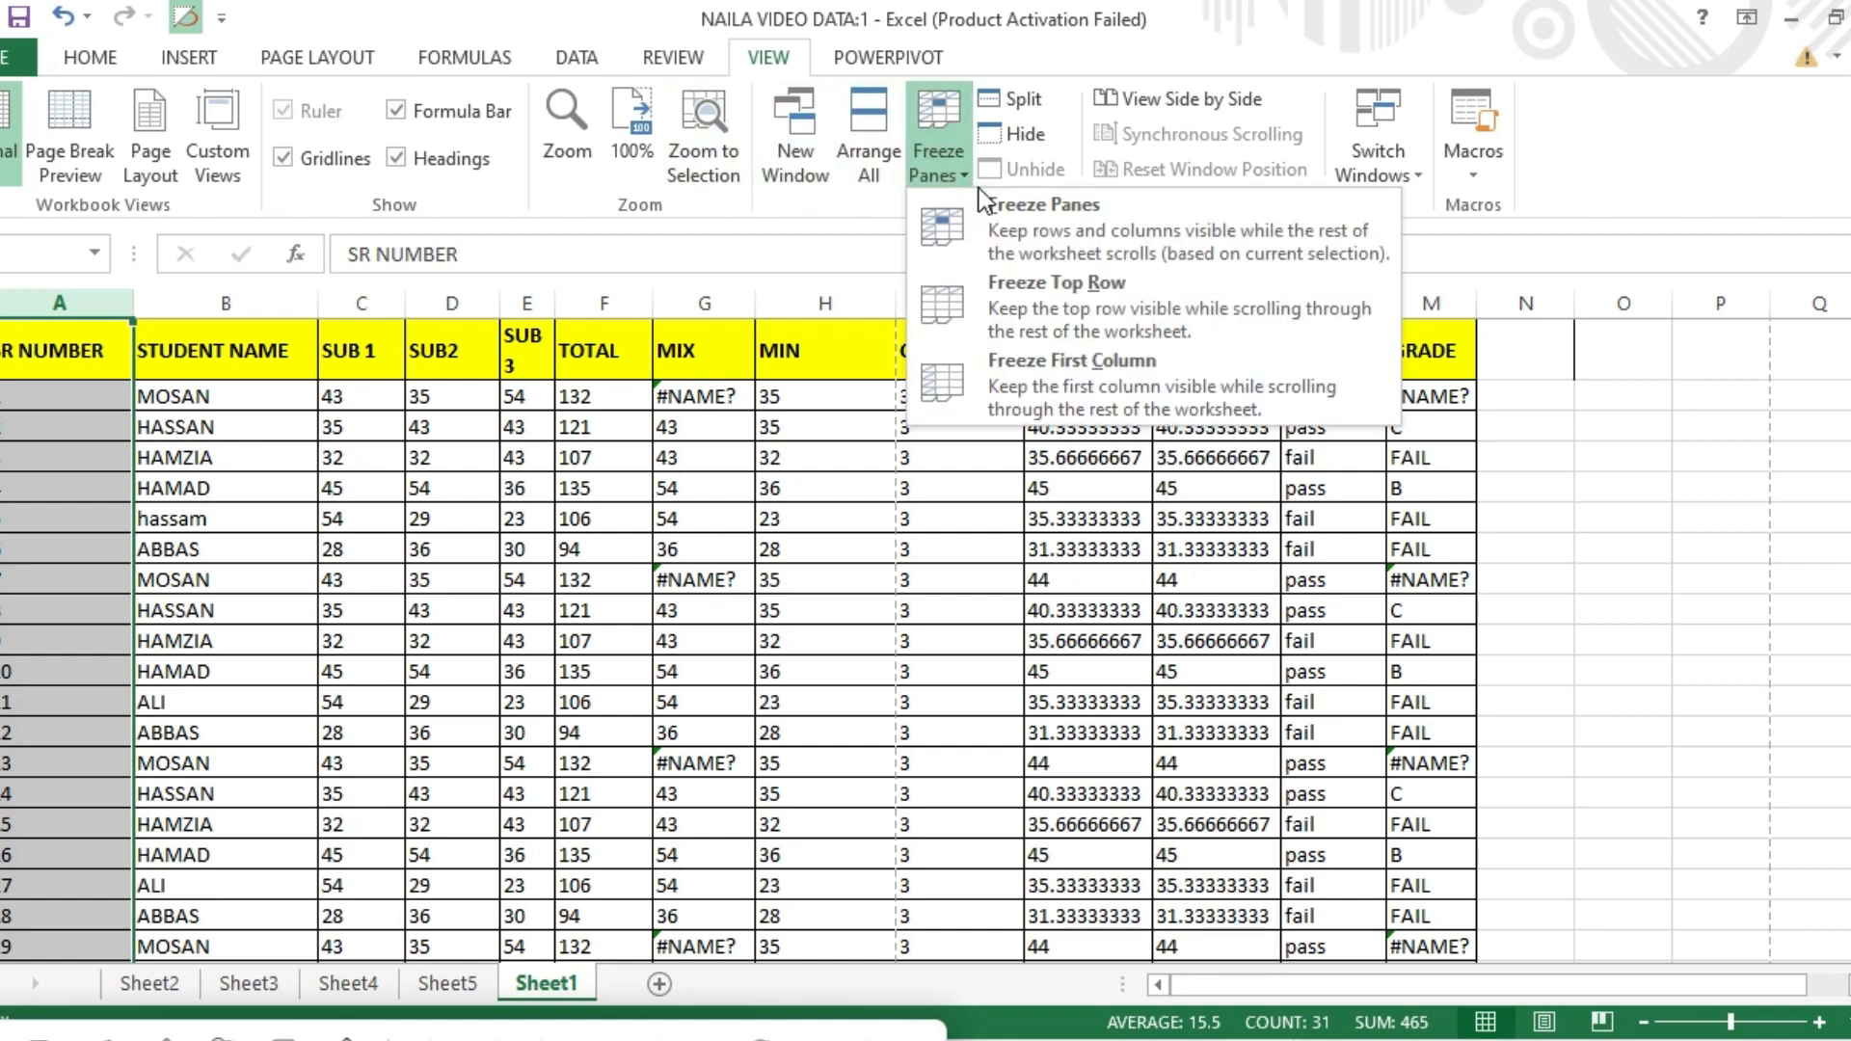
left_click(1090, 374)
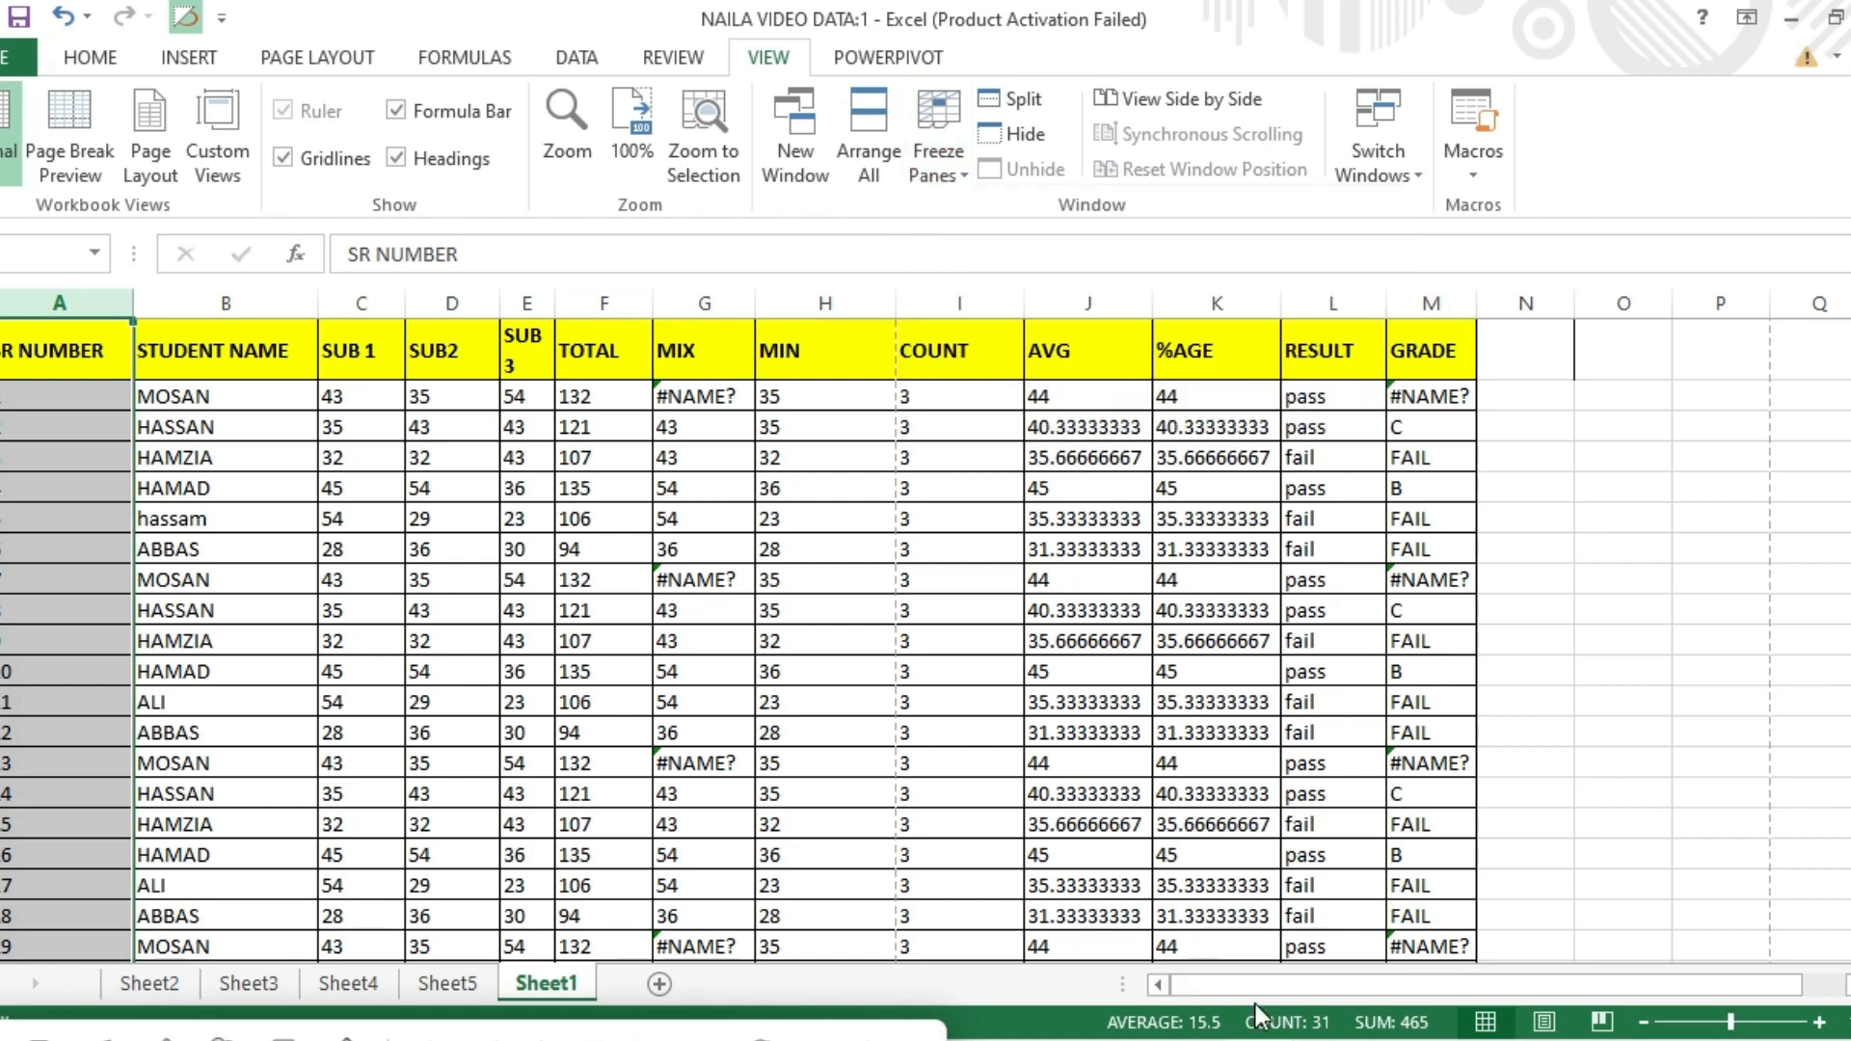
scroll(965, 627, "right", 5)
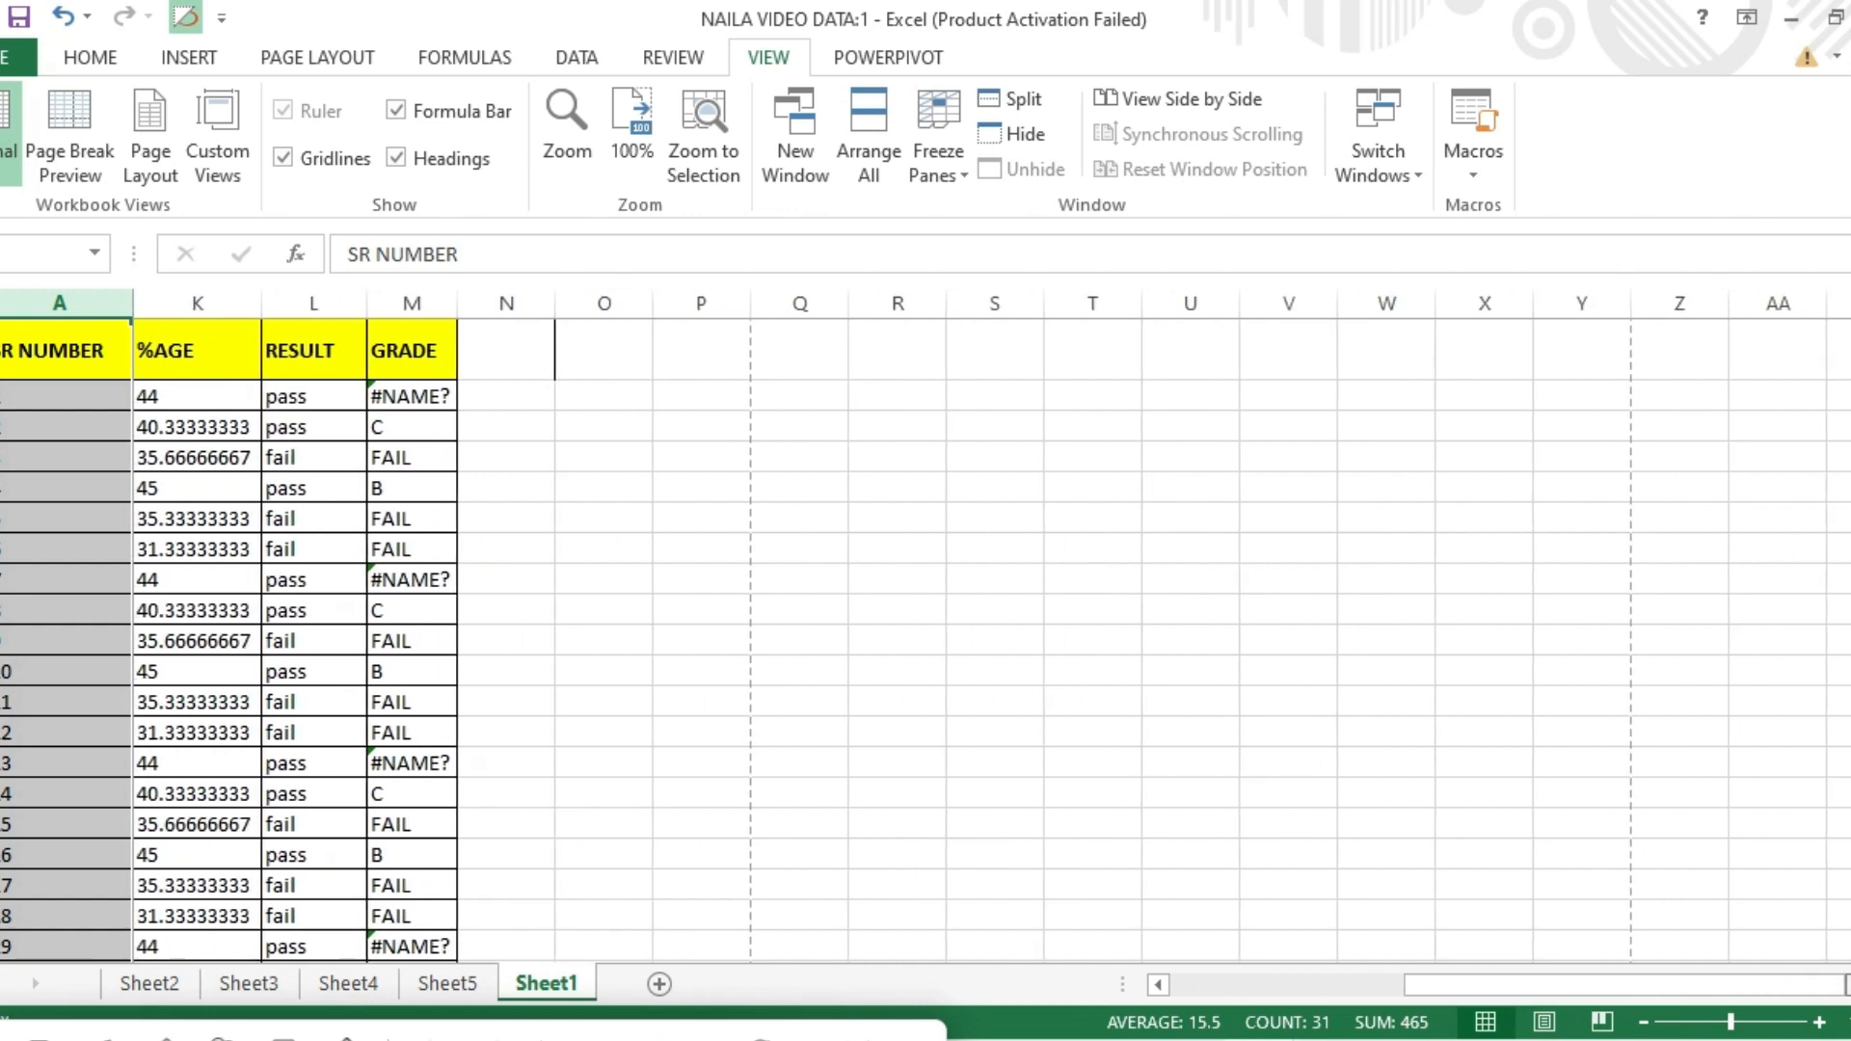
scroll(965, 627, "right", 3)
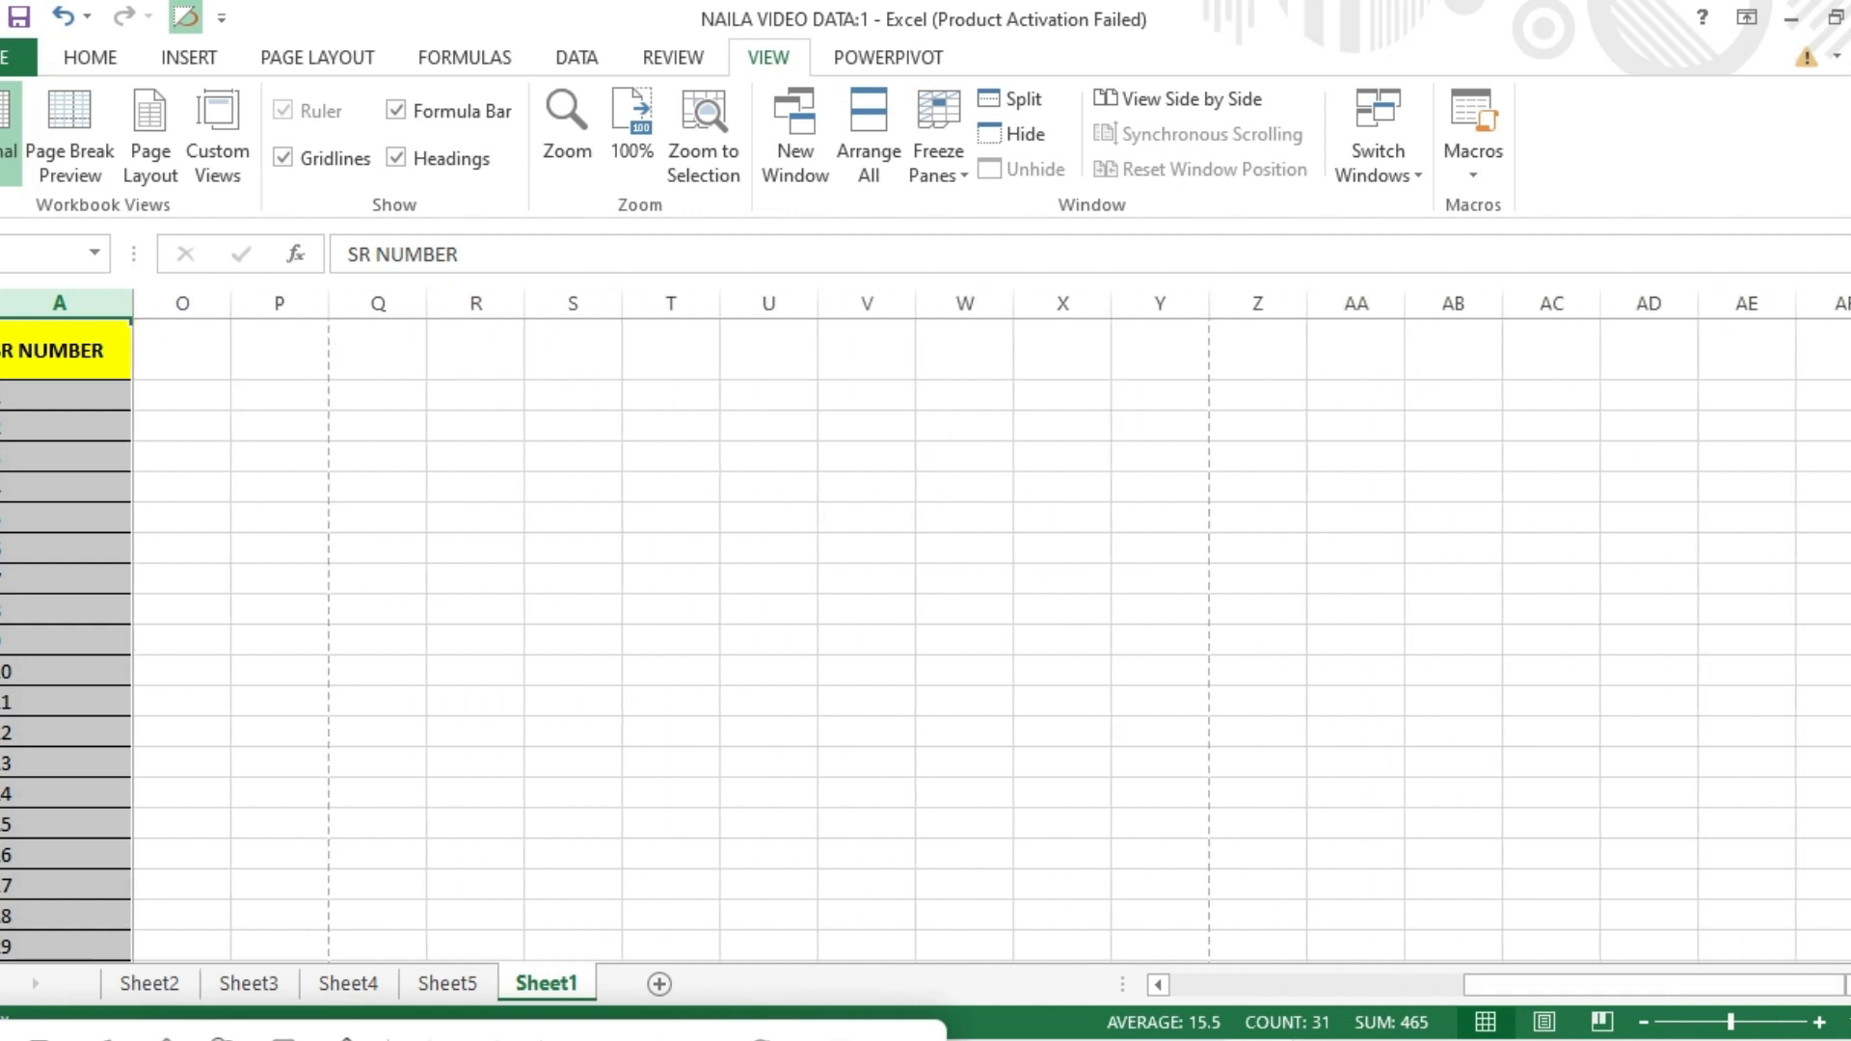
left_click(1160, 986)
left_click_drag(1165, 987, 1165, 987)
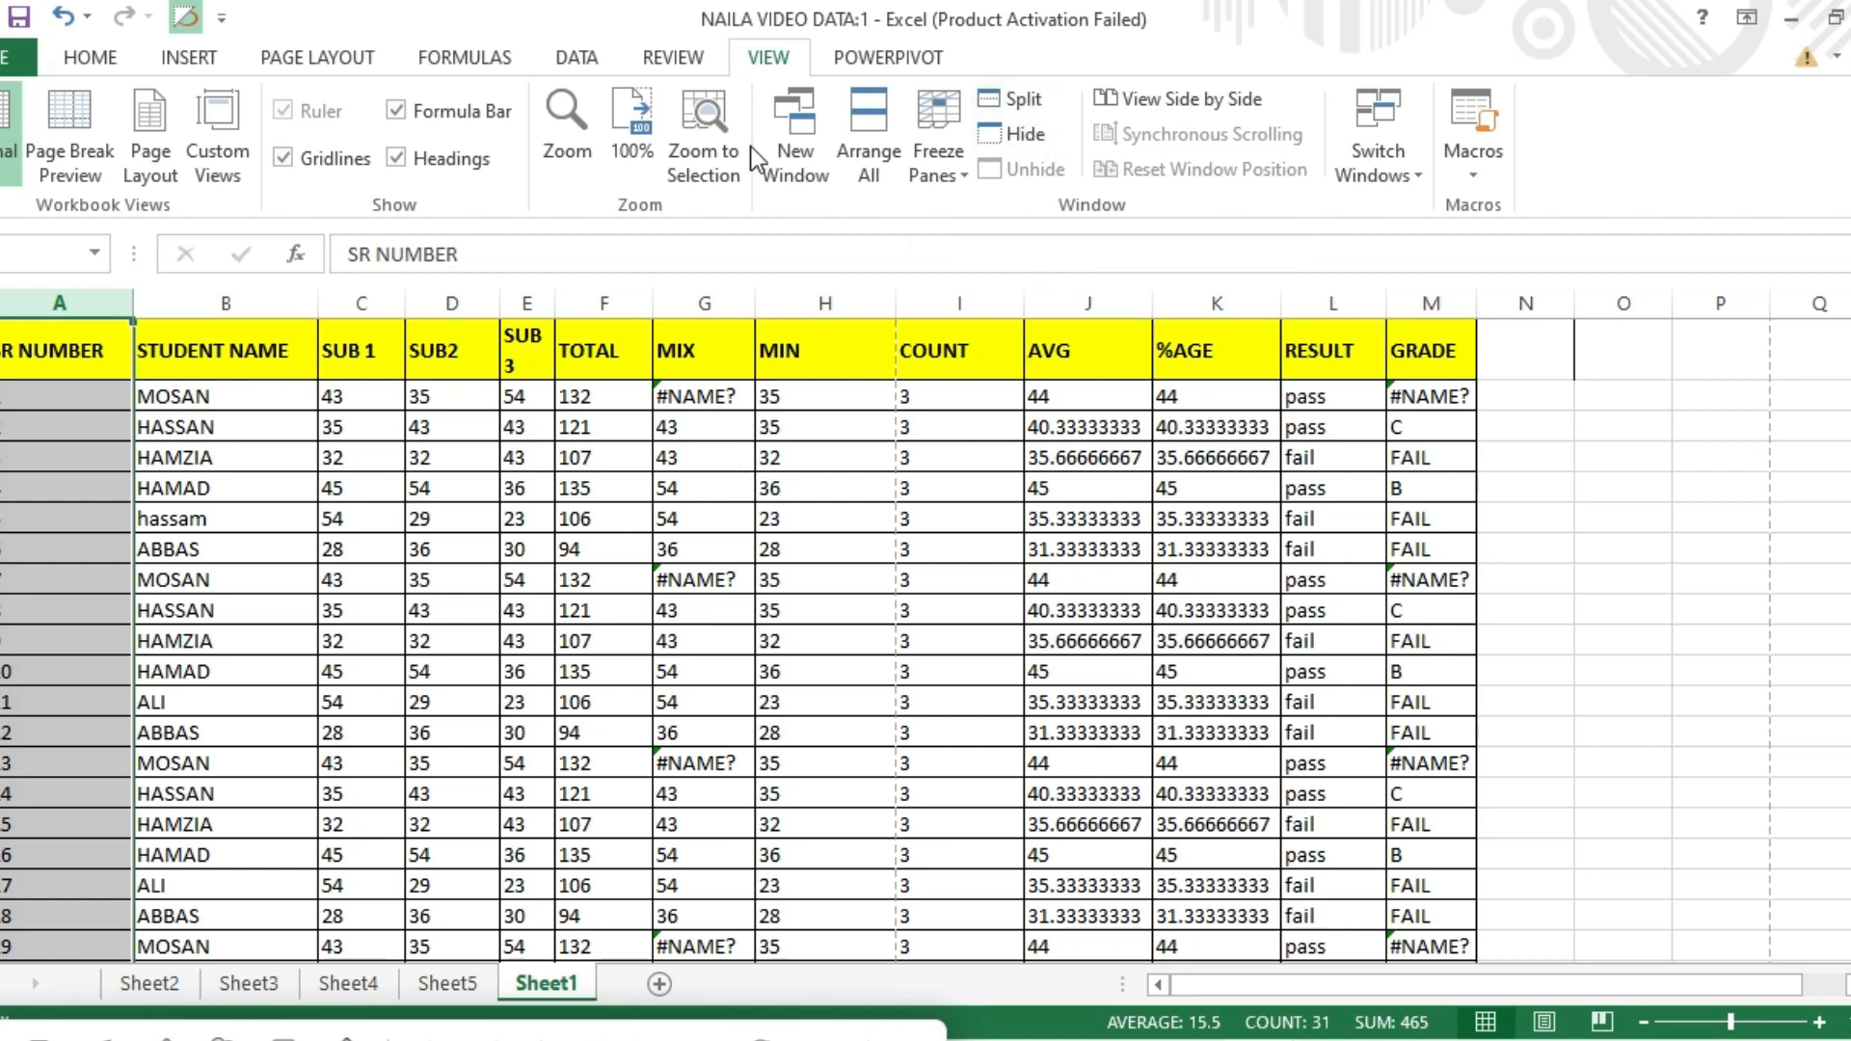
Unfreeze the panes, and briefly split the worksheet window before removing the split
left_click(953, 181)
left_click(991, 213)
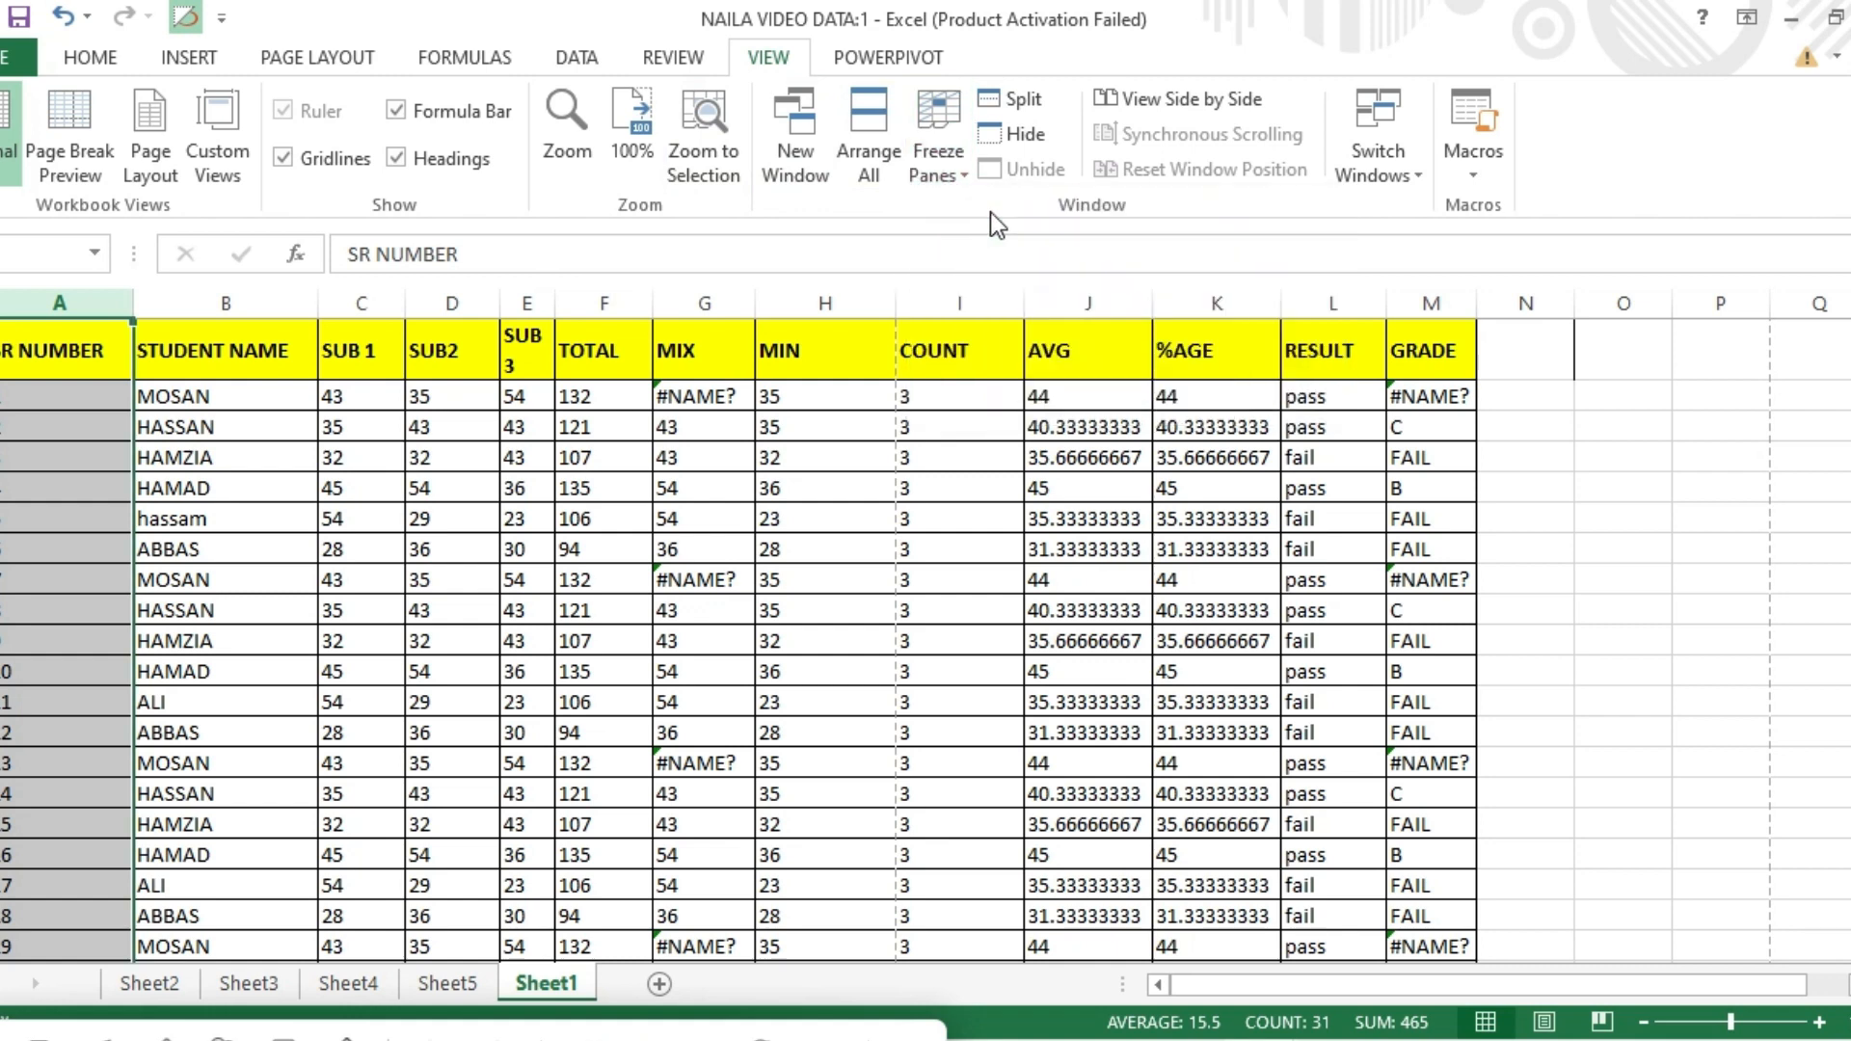
left_click(1030, 107)
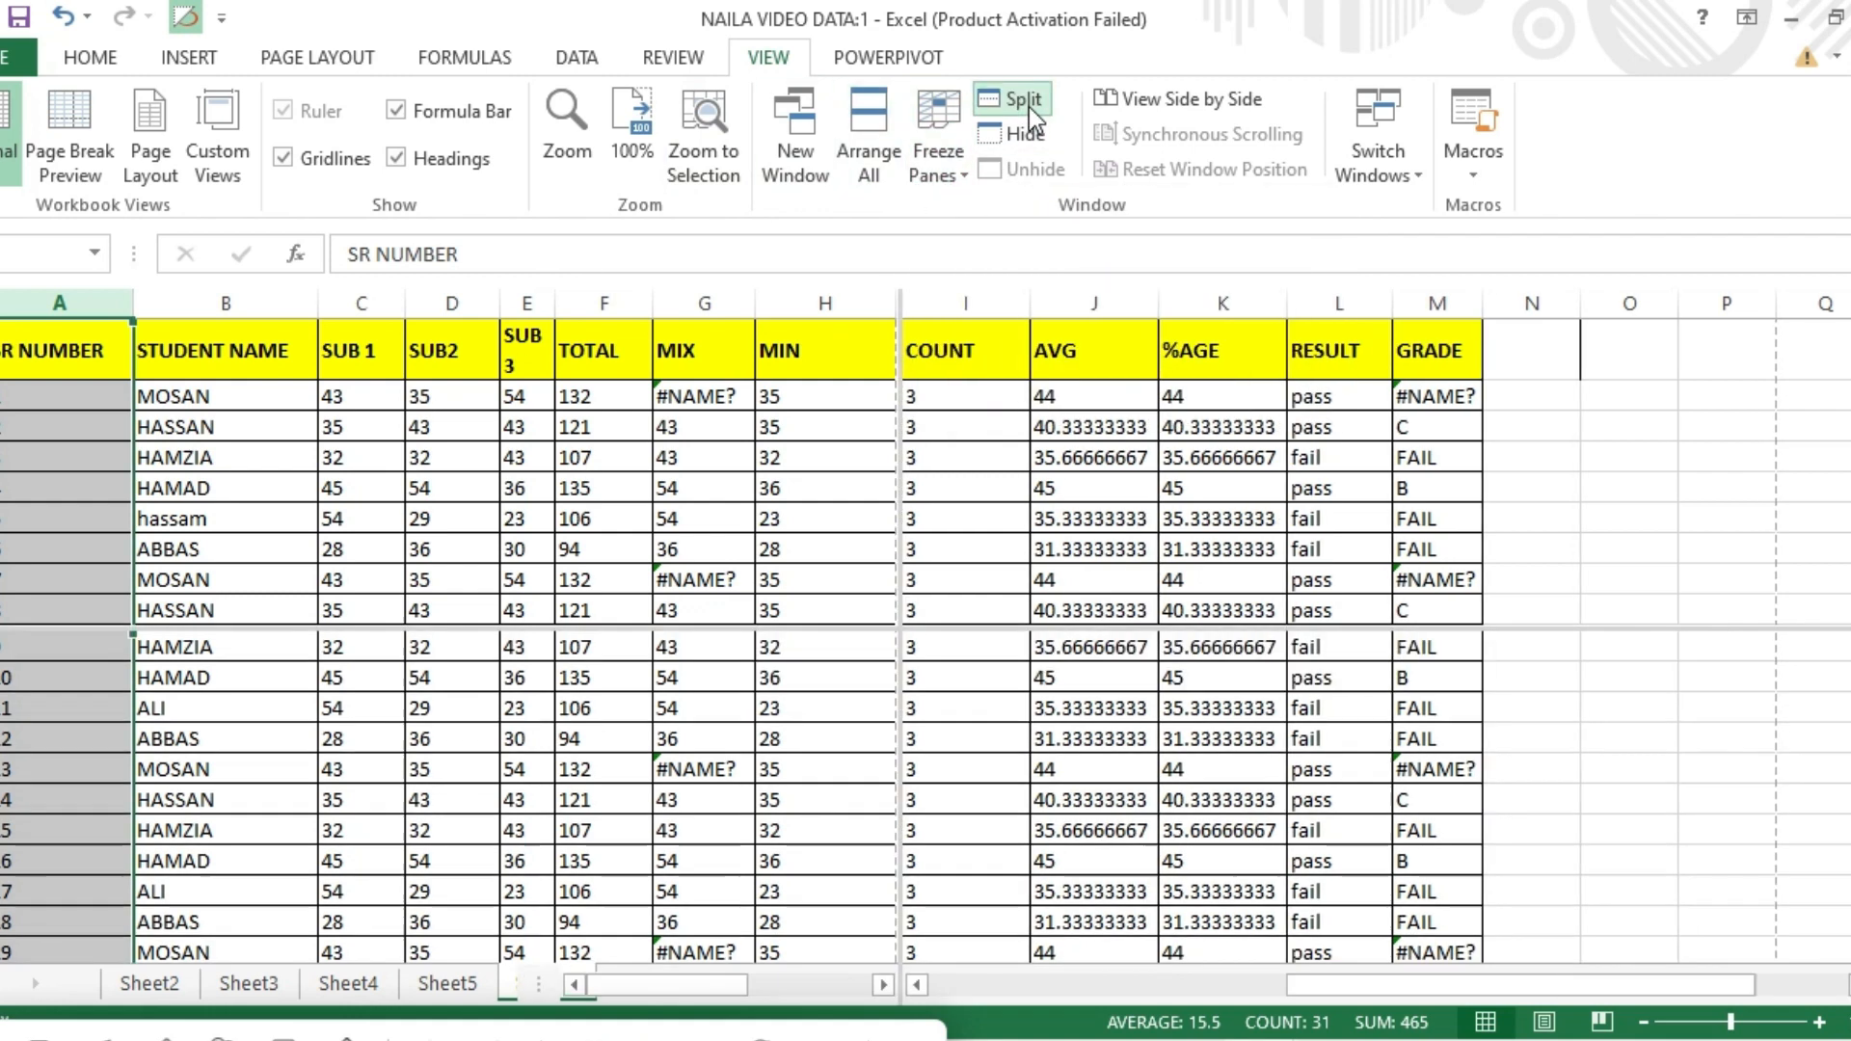
left_click(1028, 107)
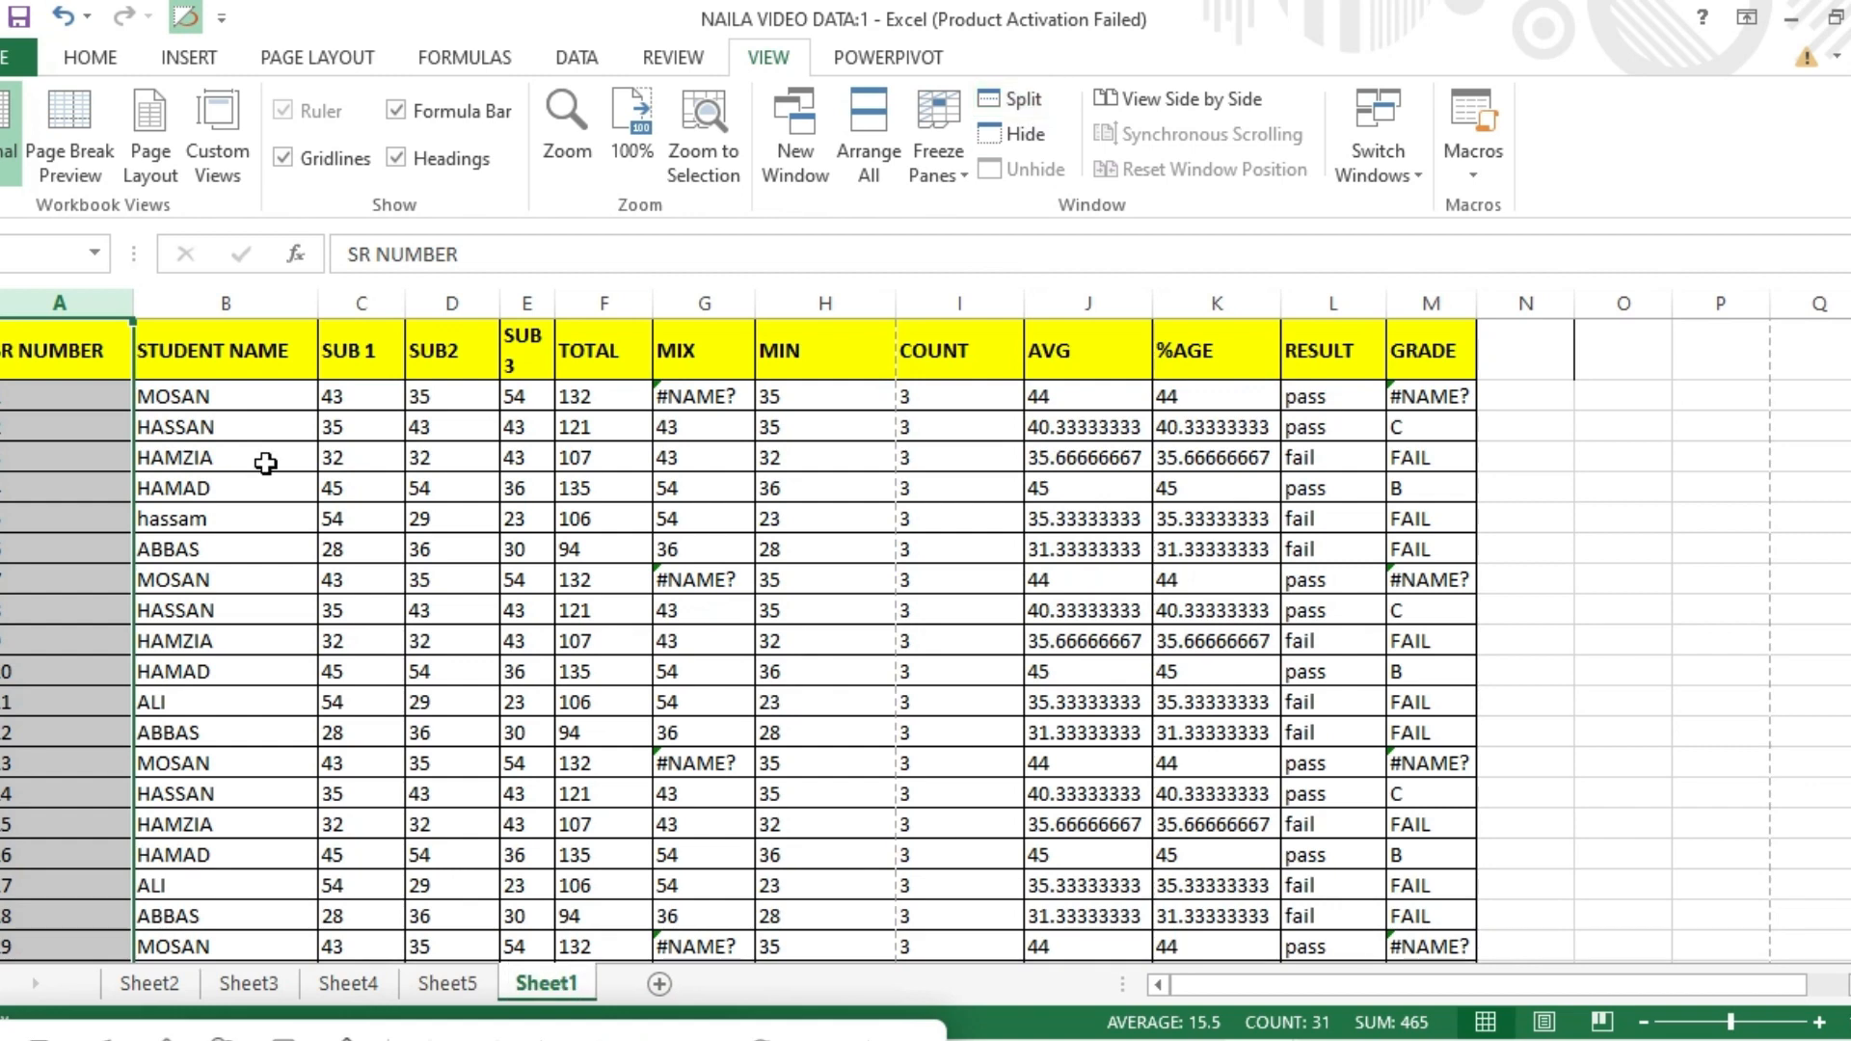
Select the marks data from SR NUMBER through COUNT and hide the NAILA VIDEO DATA:1 window
left_click_drag(264, 430, 270, 488)
left_click(274, 415)
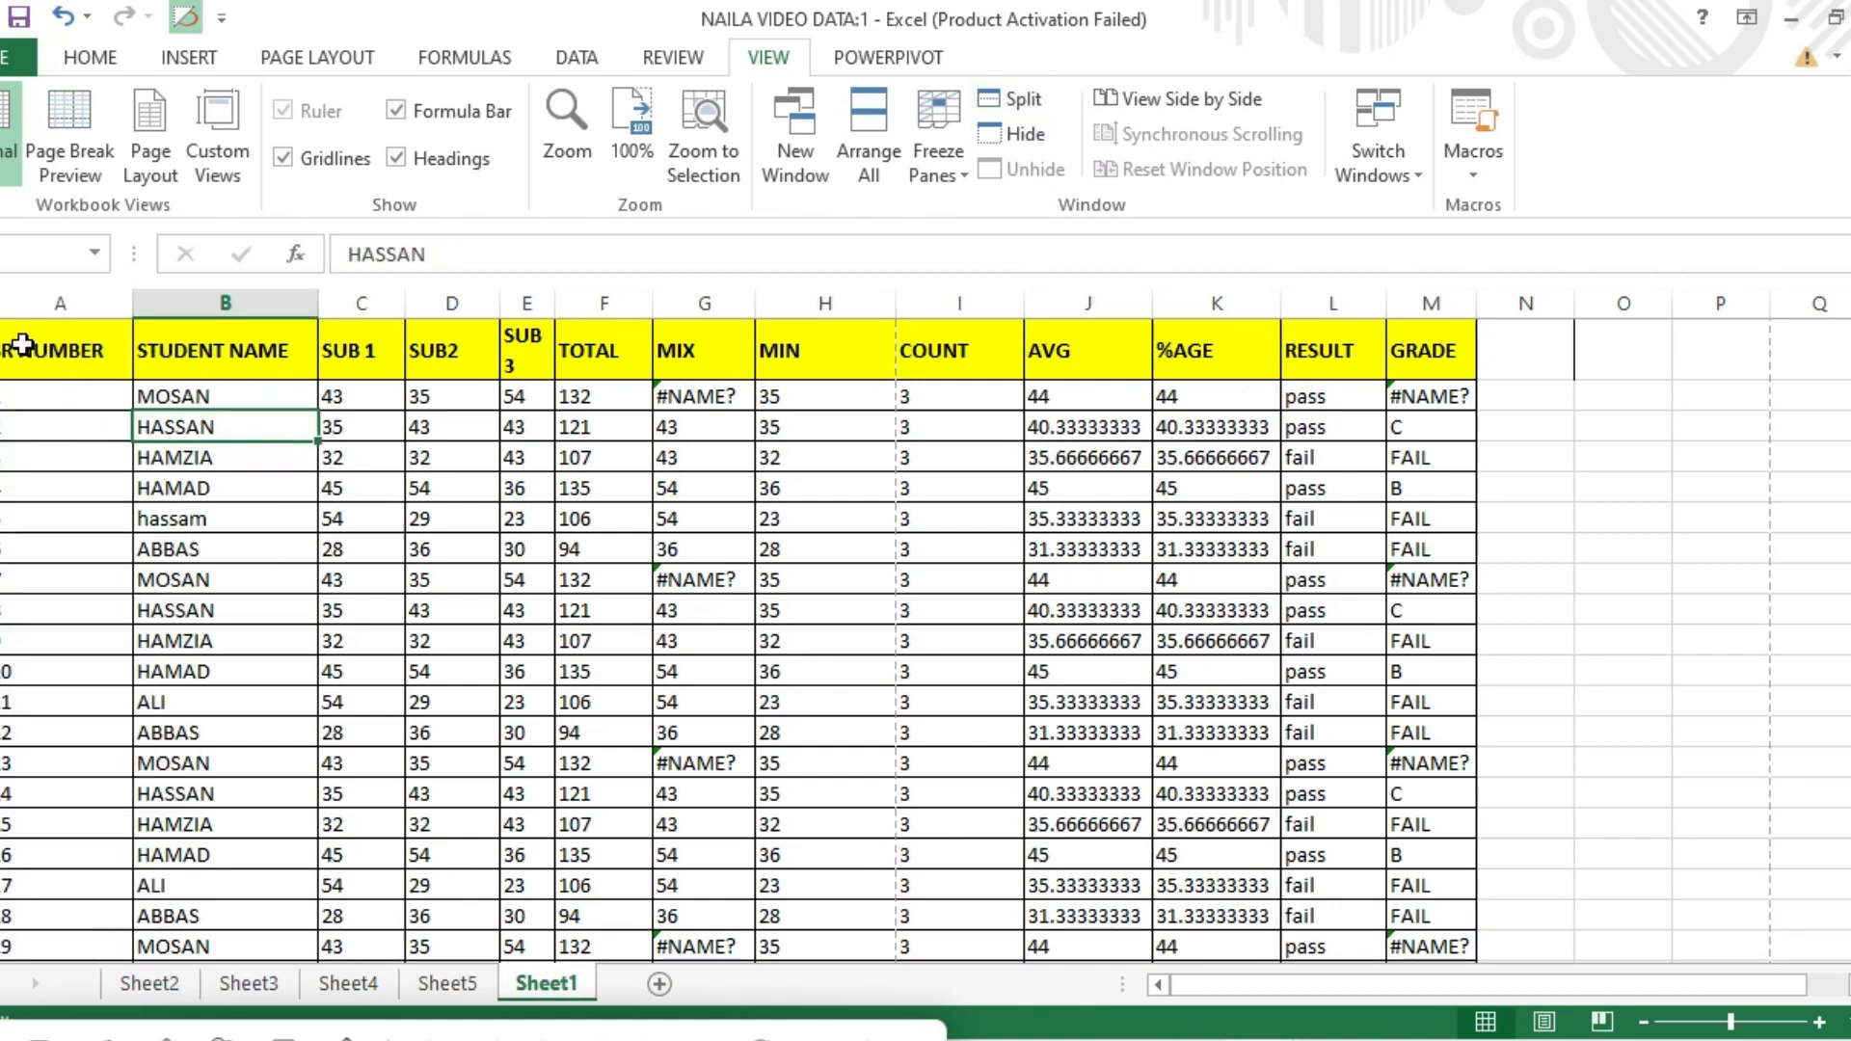
left_click_drag(24, 350, 1004, 607)
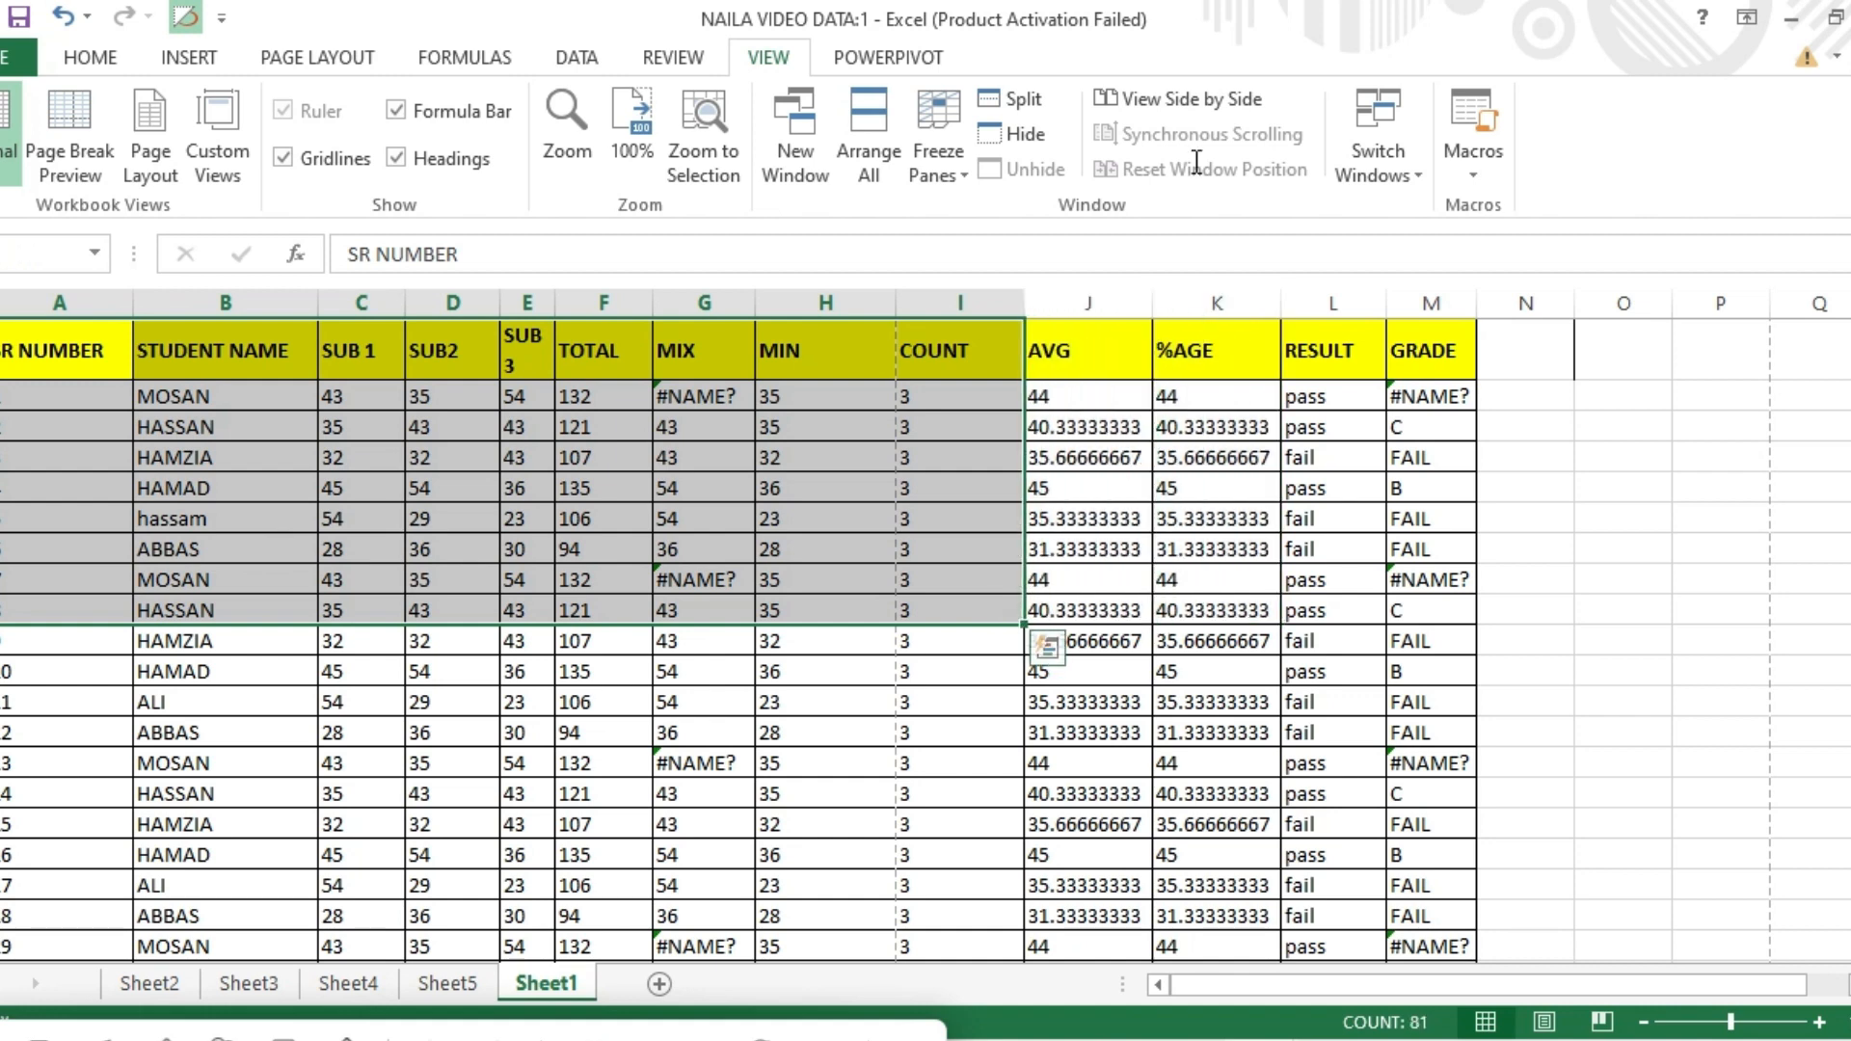
left_click(1035, 122)
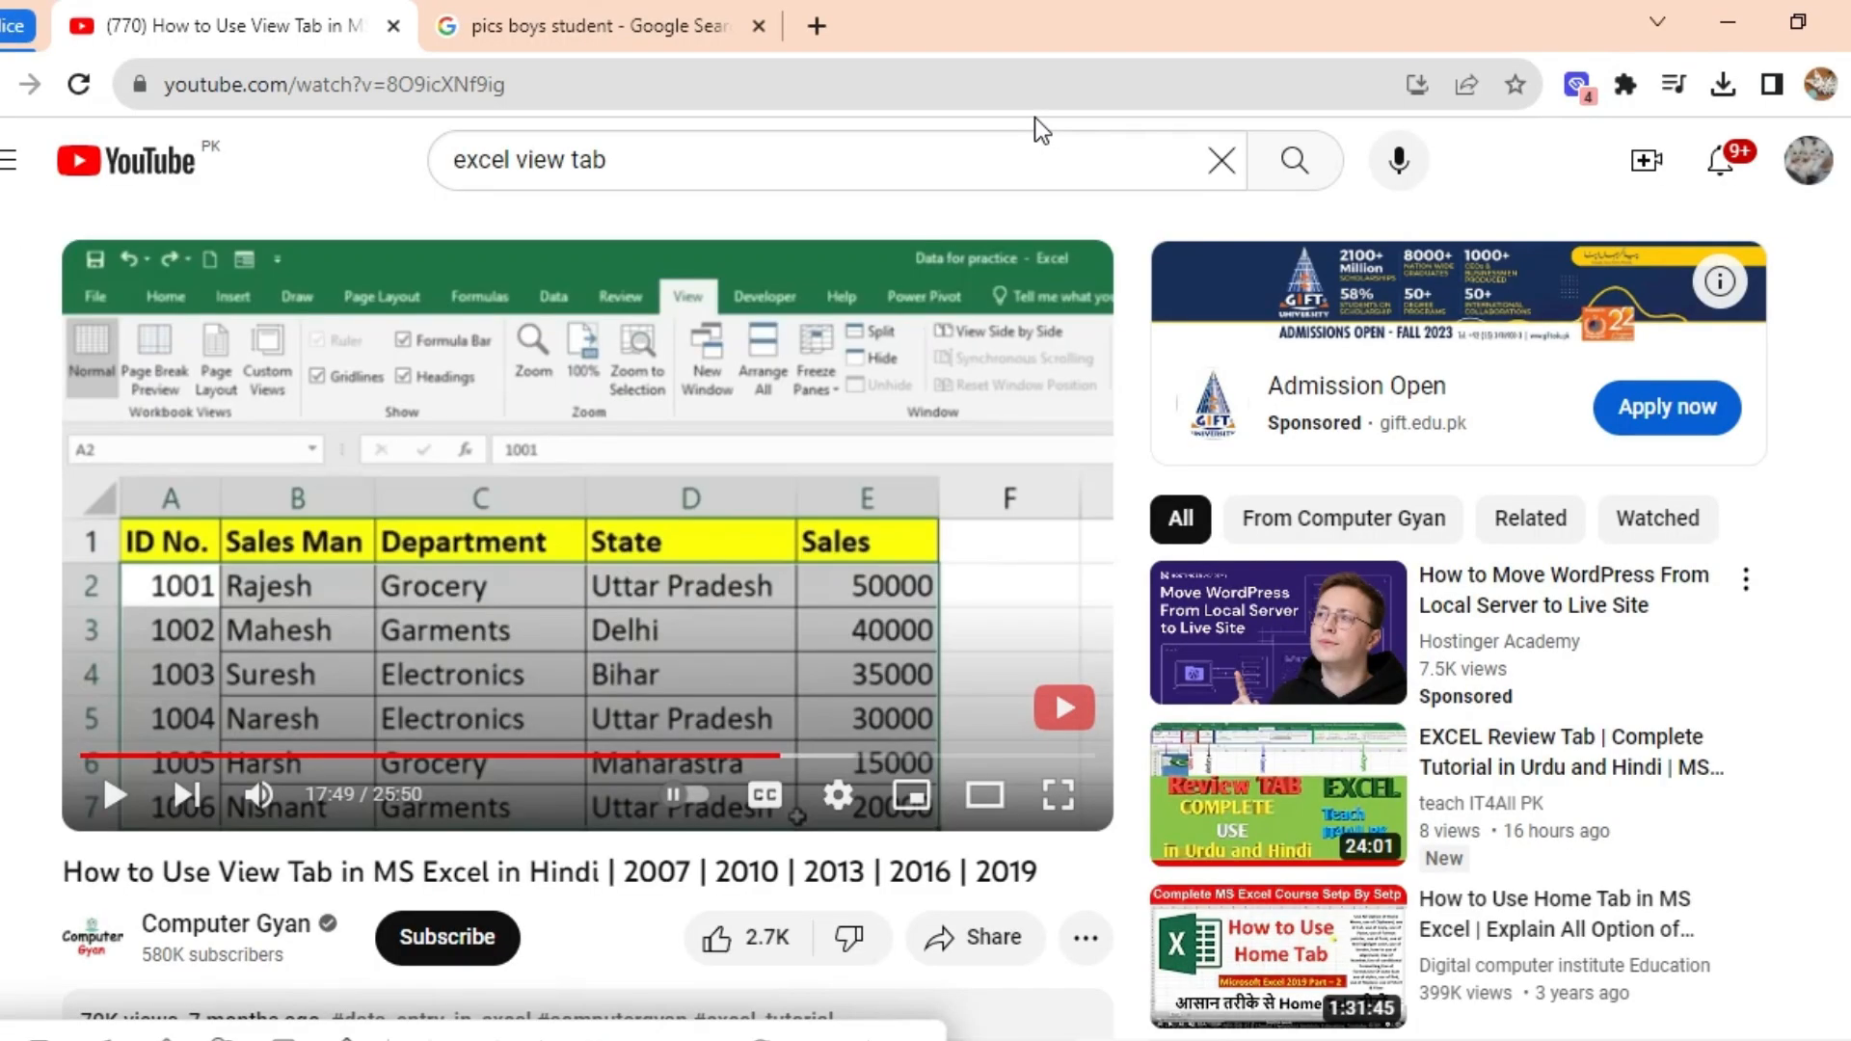
Switch from the browser to the NAILA VIDEO DATA:2 window in Excel and maximize it
left_click(560, 24)
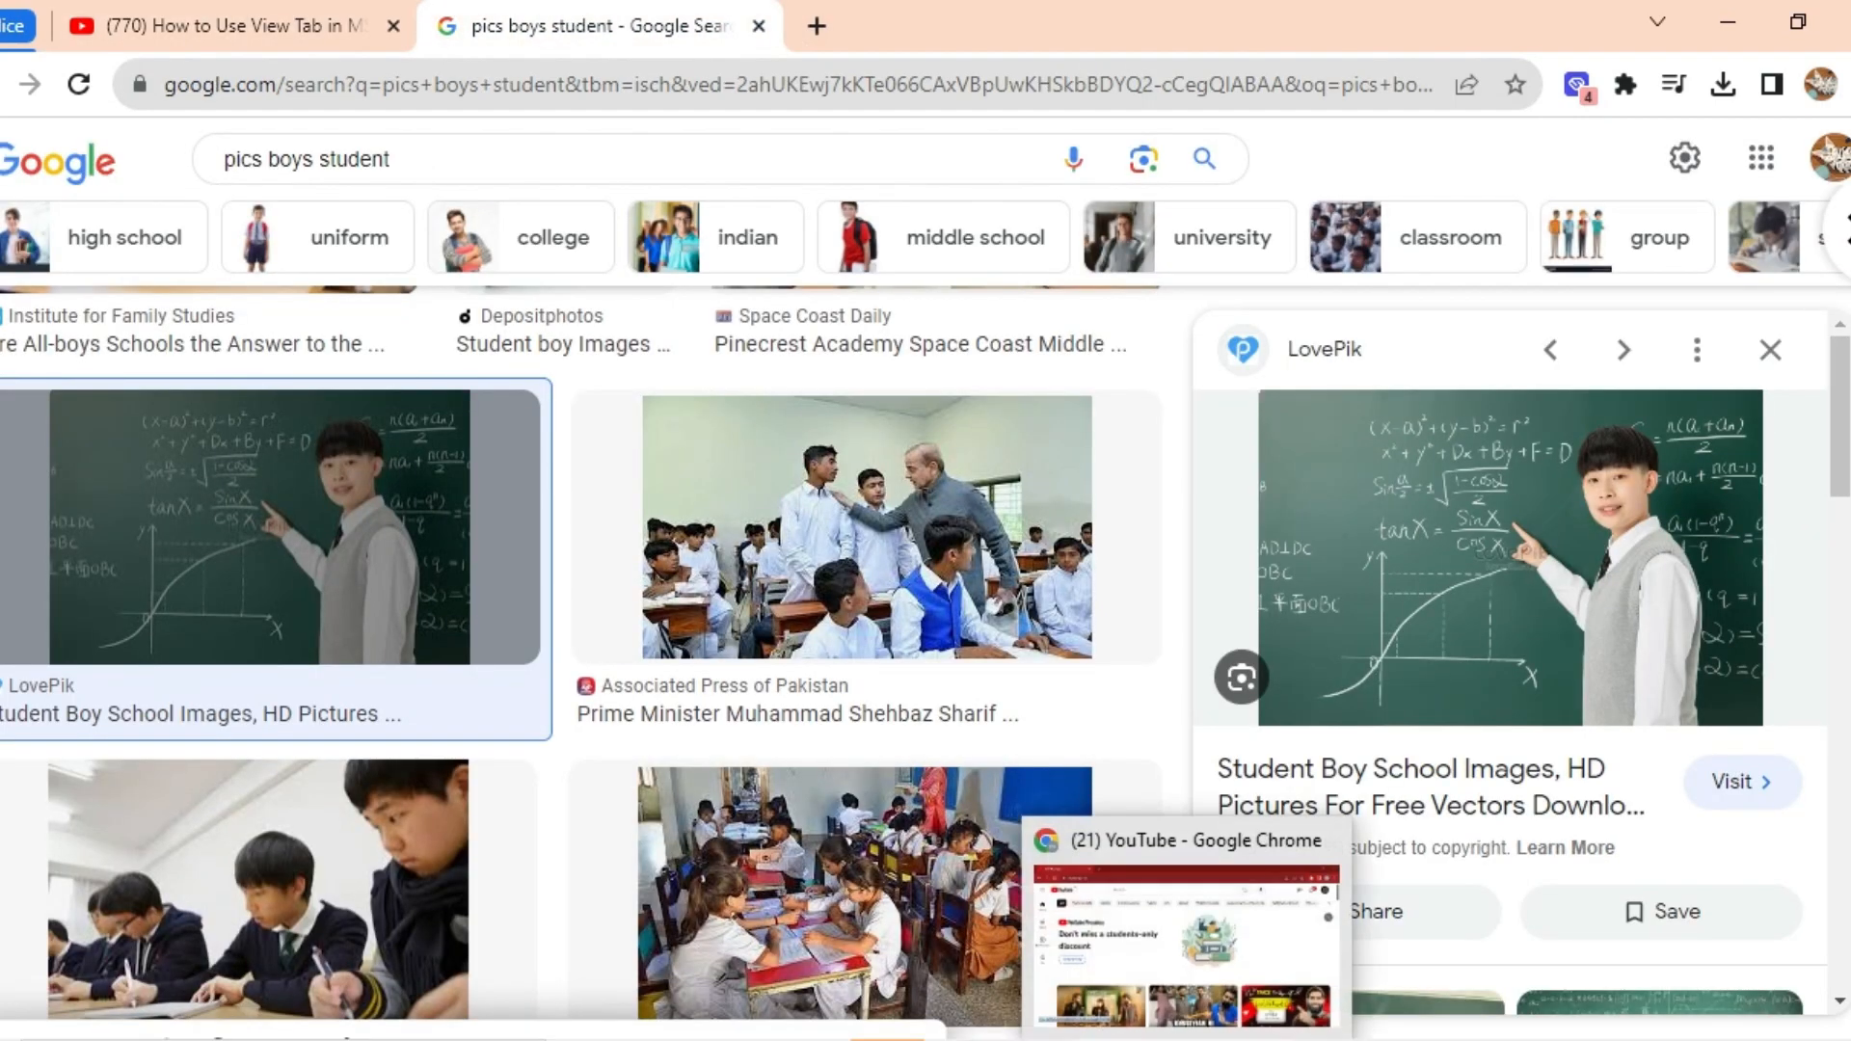
mouse_move(1241, 1030)
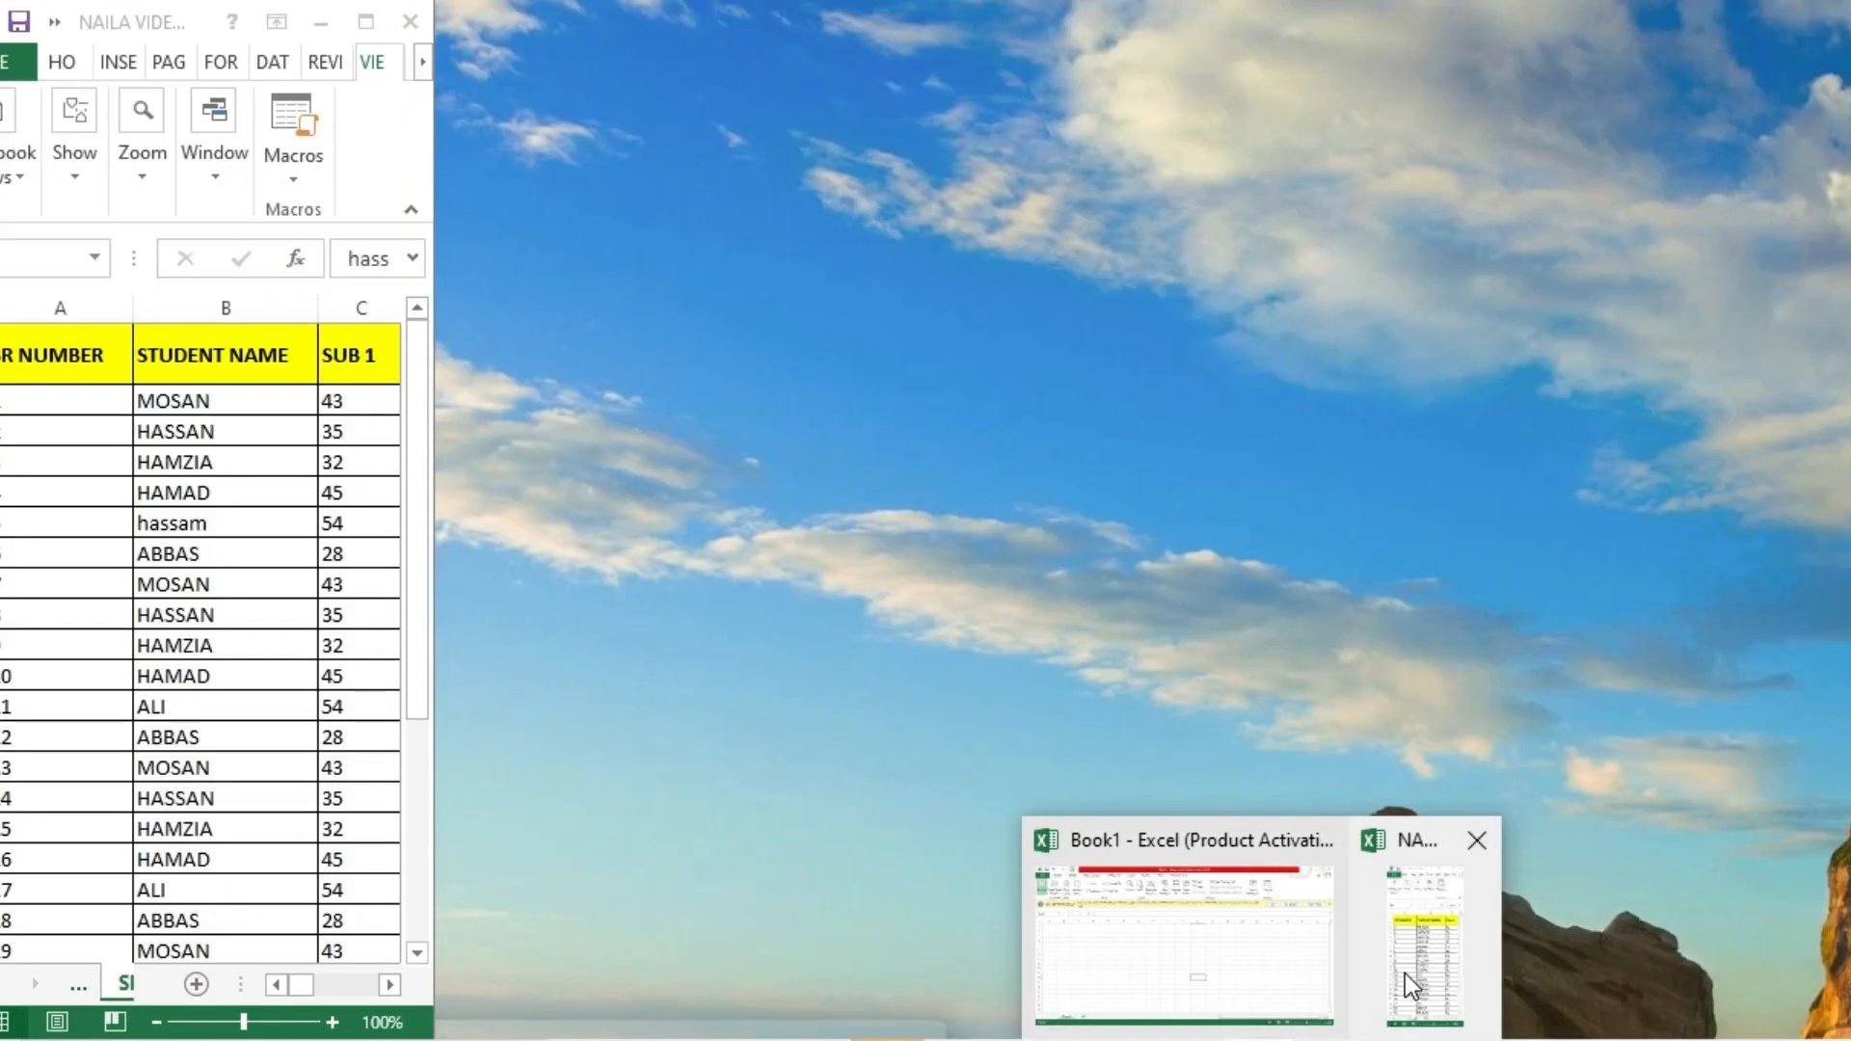
left_click(1404, 974)
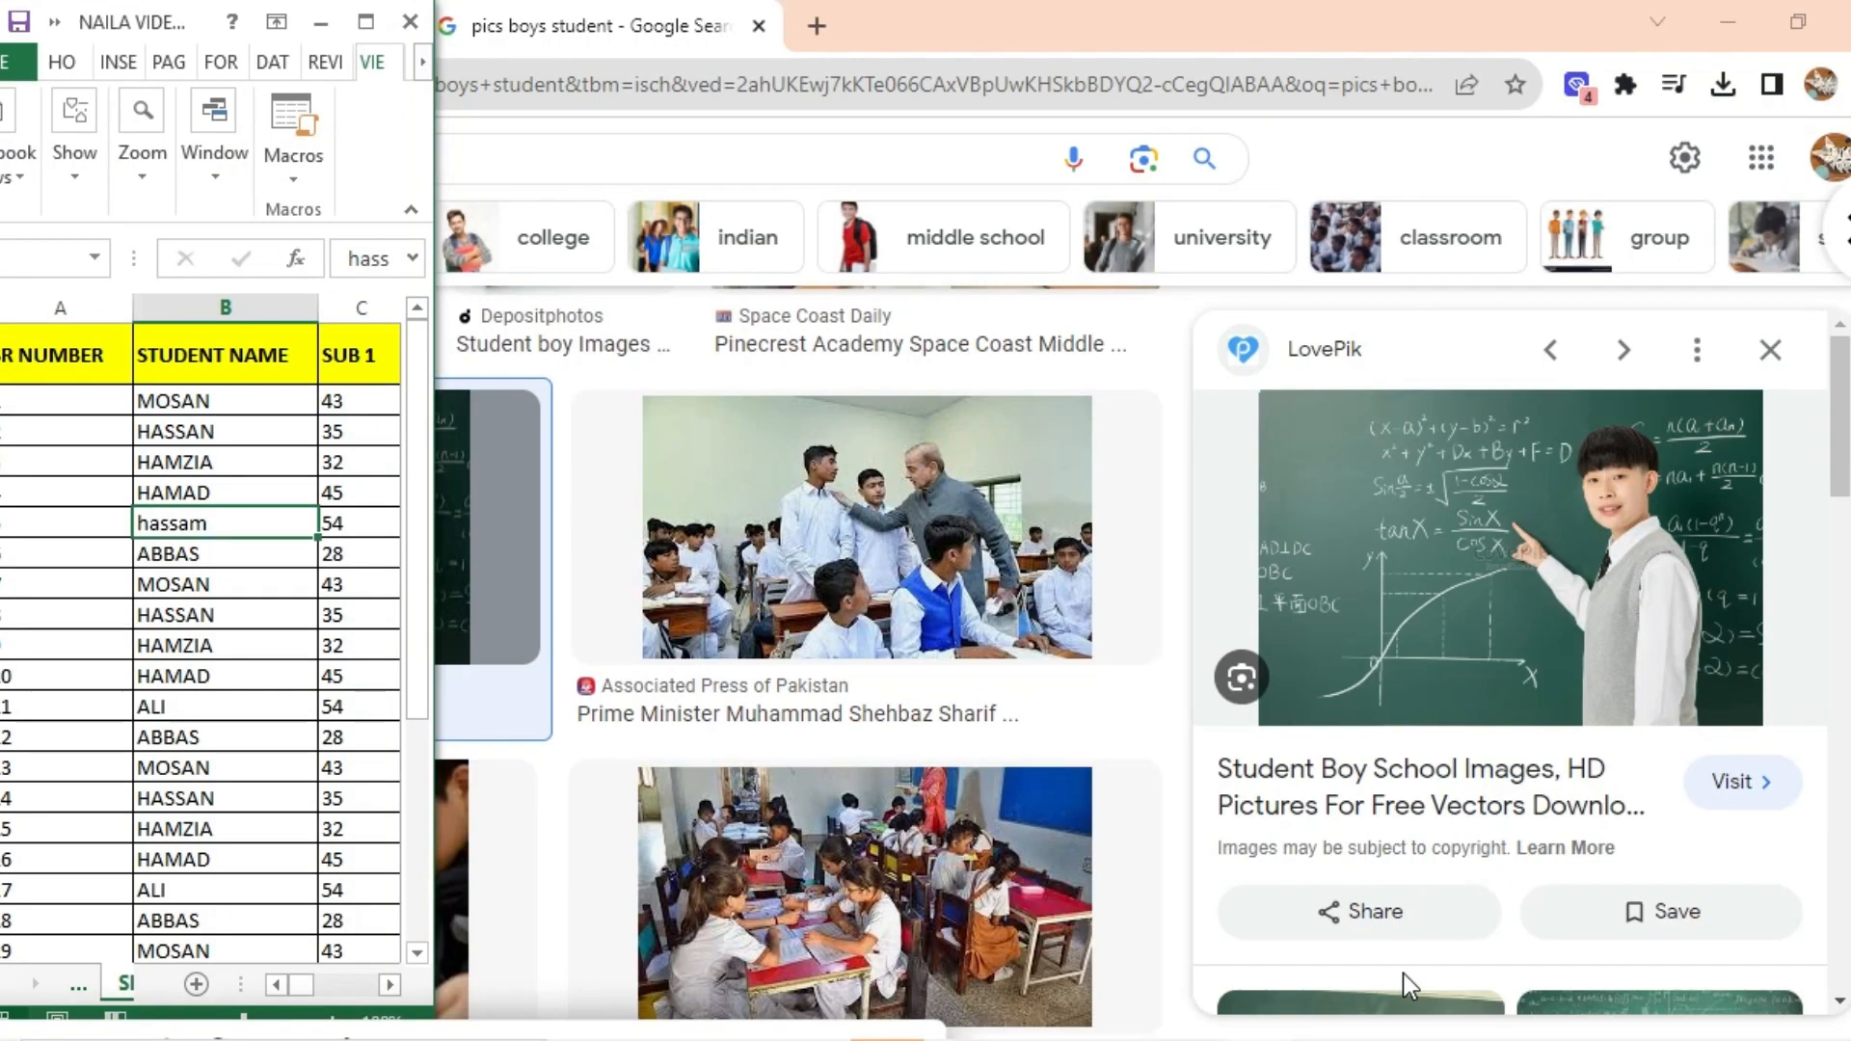
left_click(367, 23)
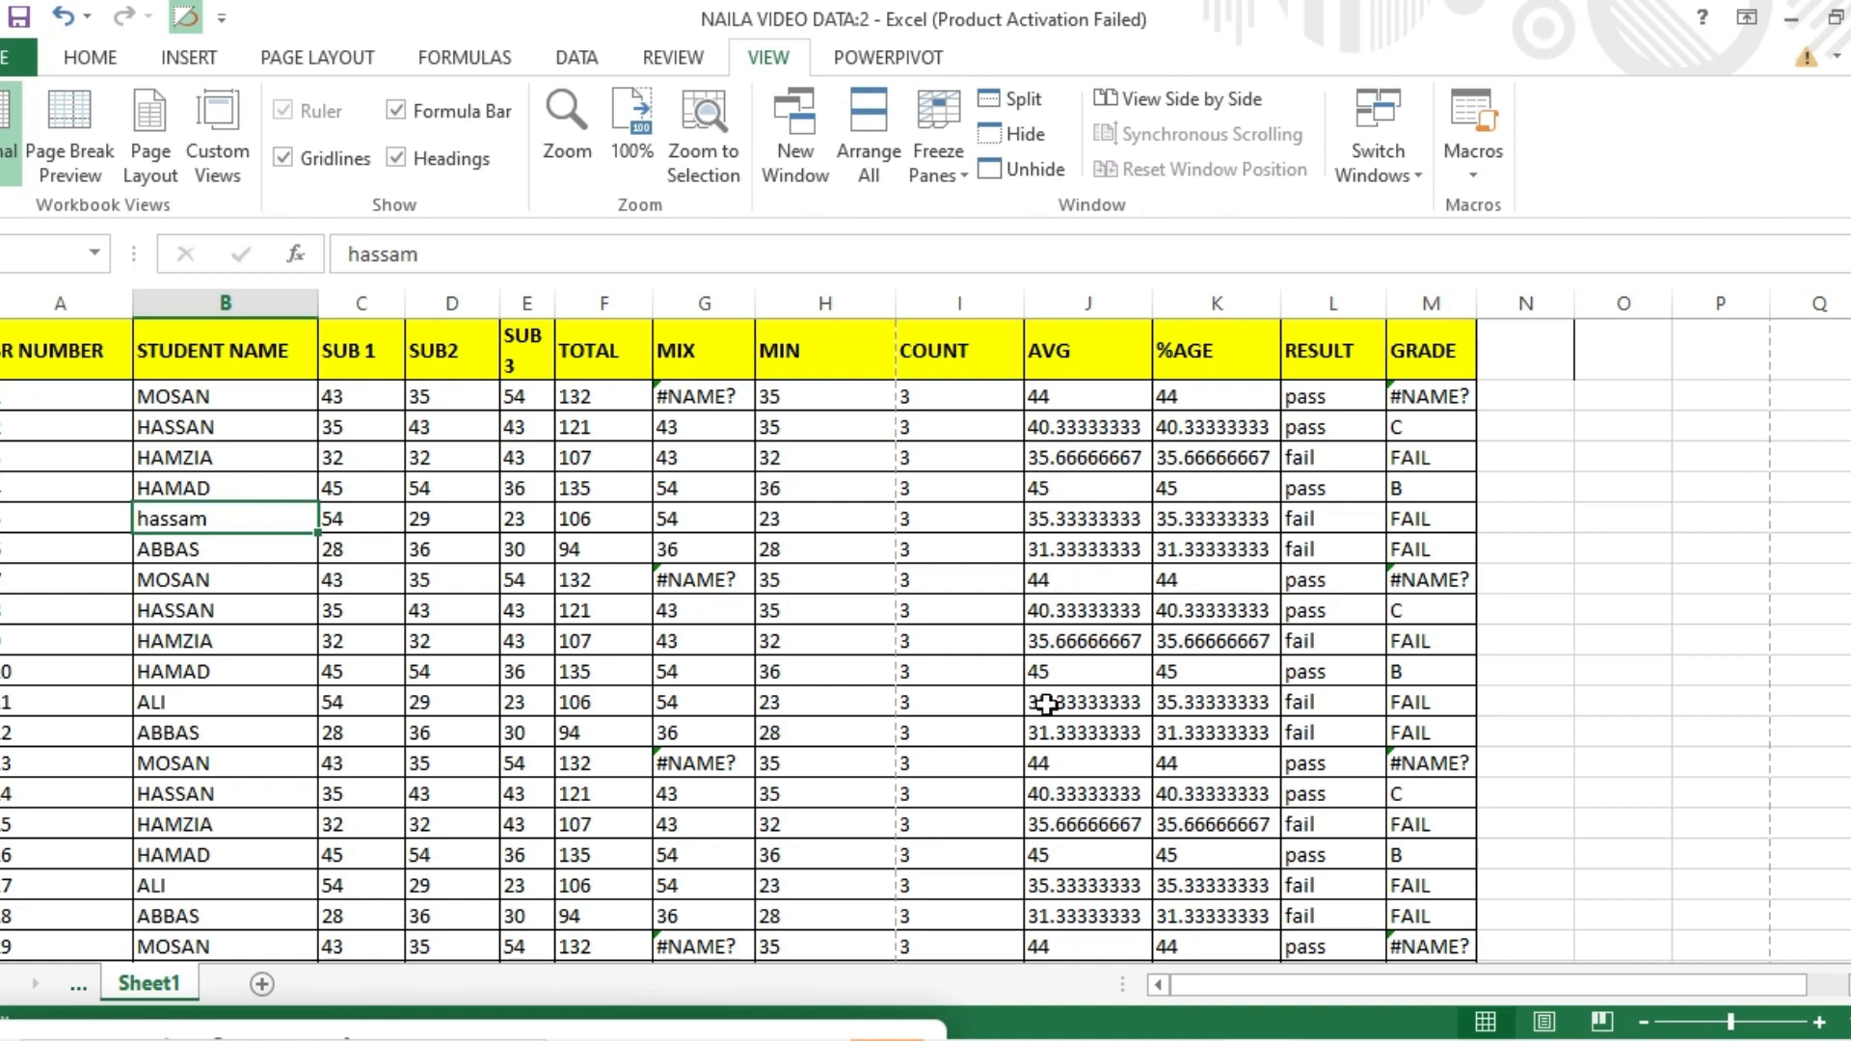
Select the data from SR NUMBER through COUNT, split the worksheet, scroll the upper and lower panes separately, and remove the split
left_click_drag(38, 353, 958, 700)
left_click(1027, 102)
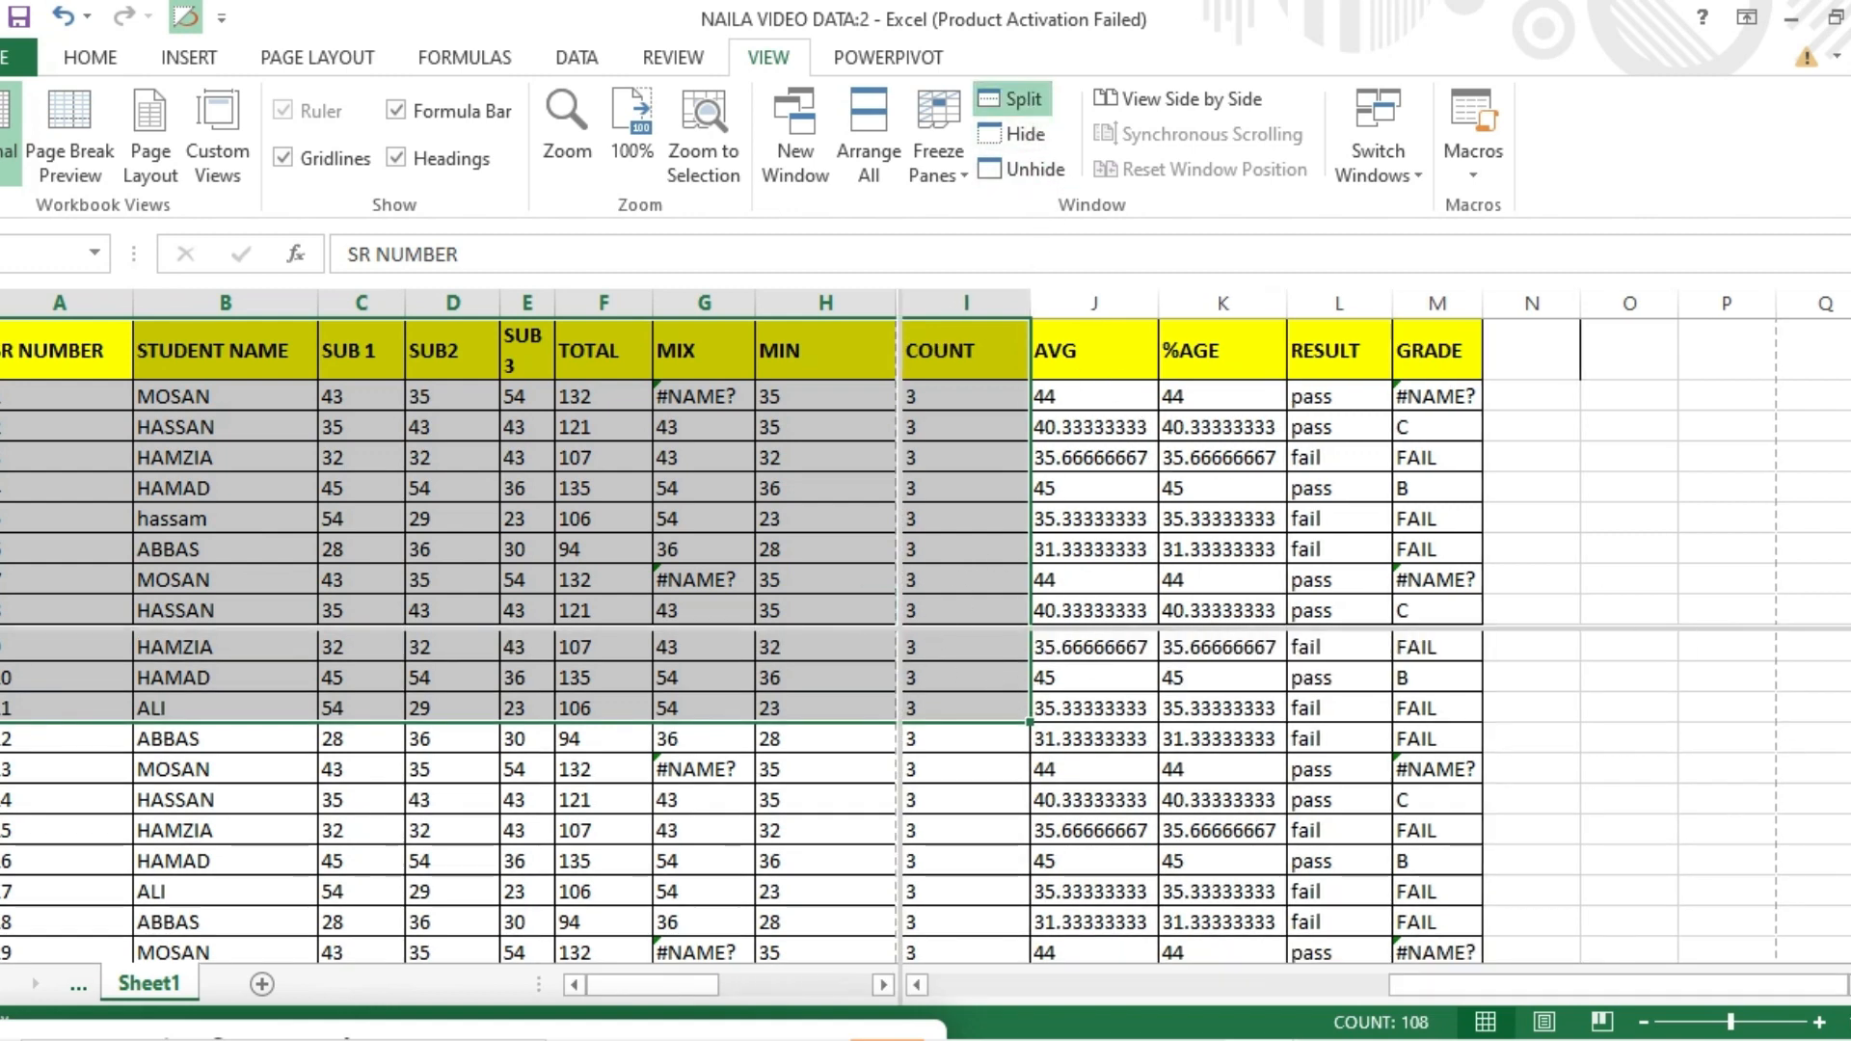
left_click_drag(1849, 358, 1849, 473)
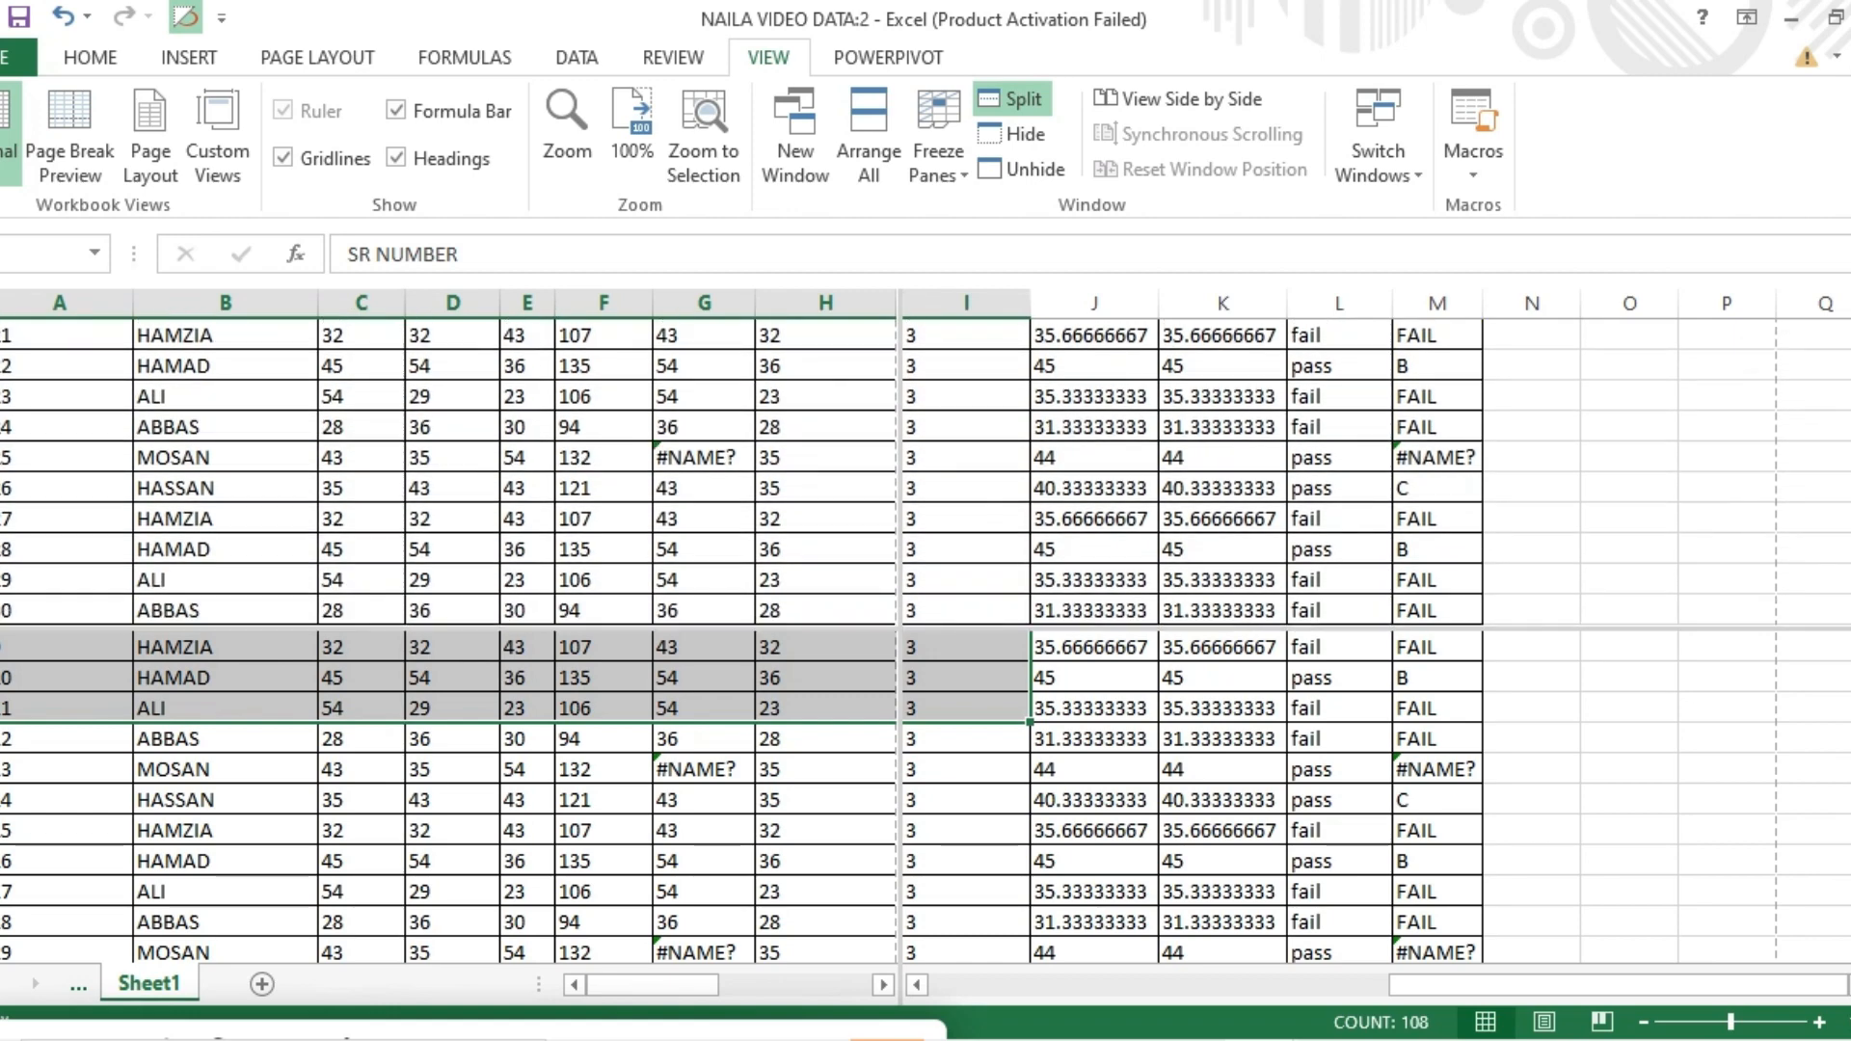
left_click_drag(1850, 574, 1850, 463)
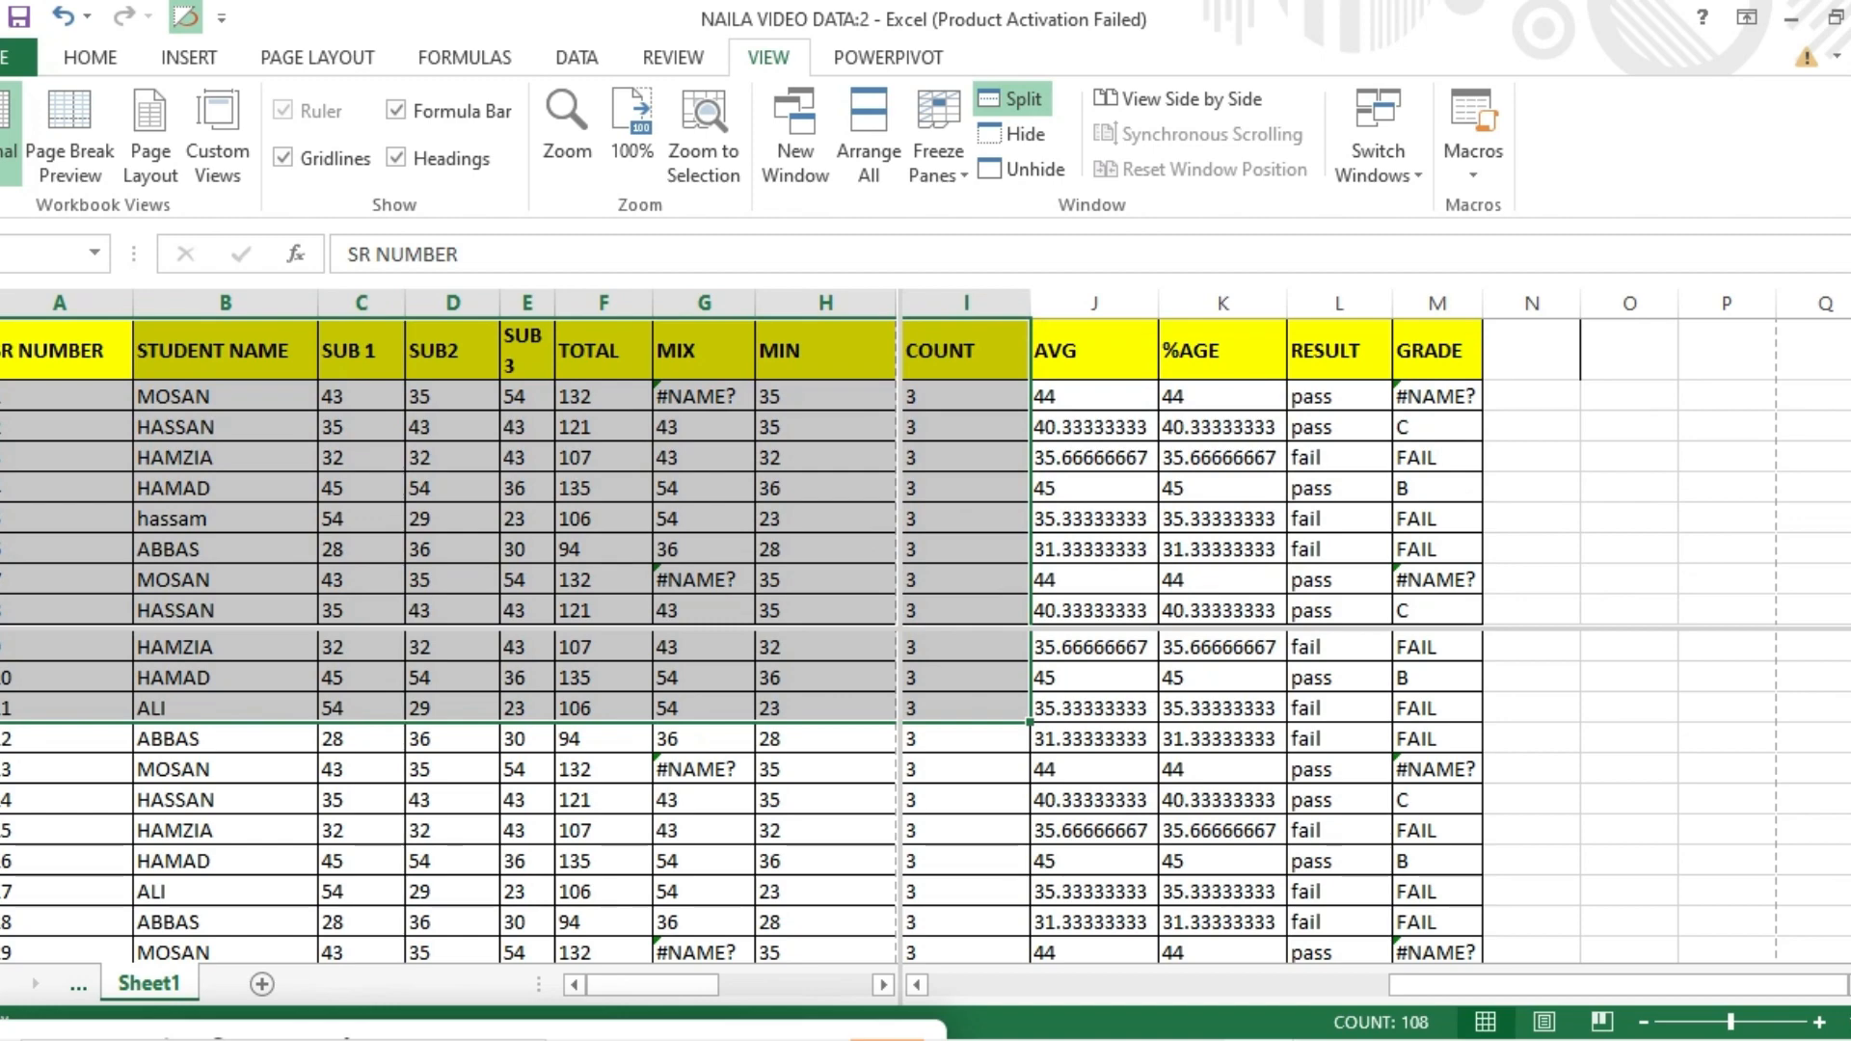
left_click_drag(1849, 768, 1850, 675)
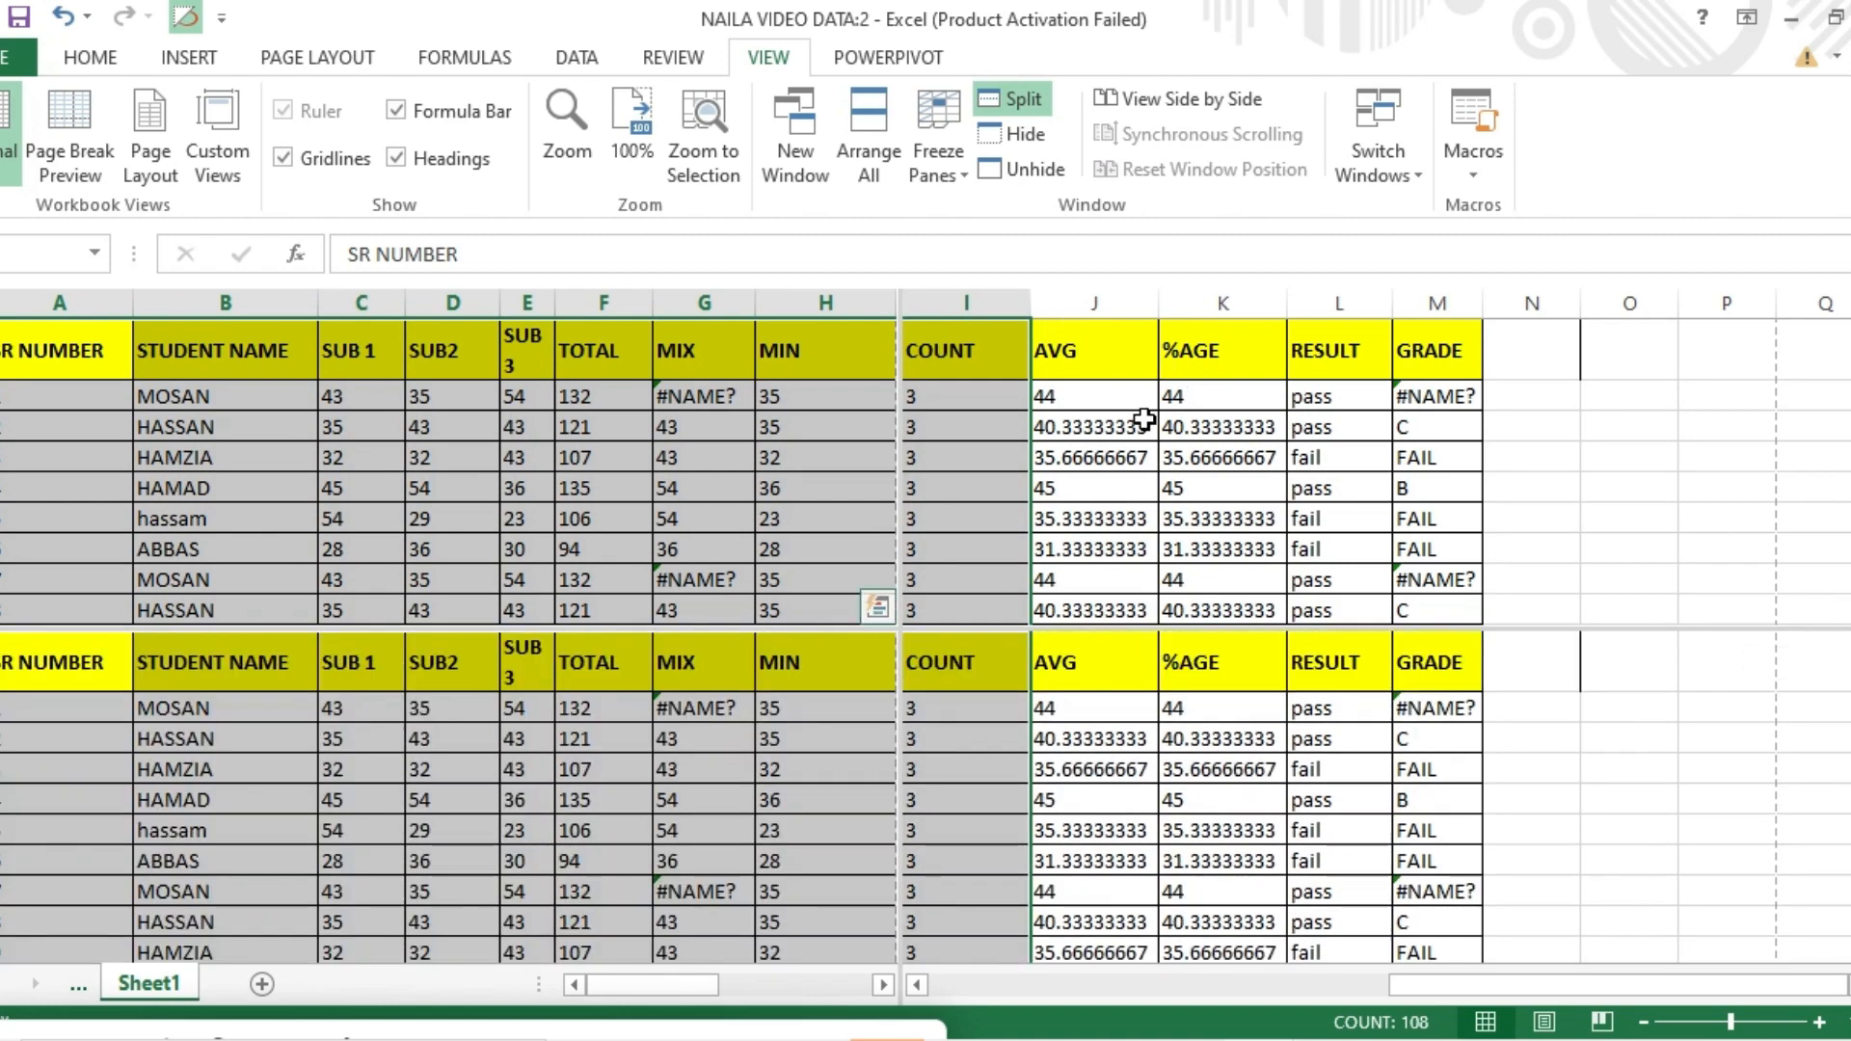
left_click(1027, 98)
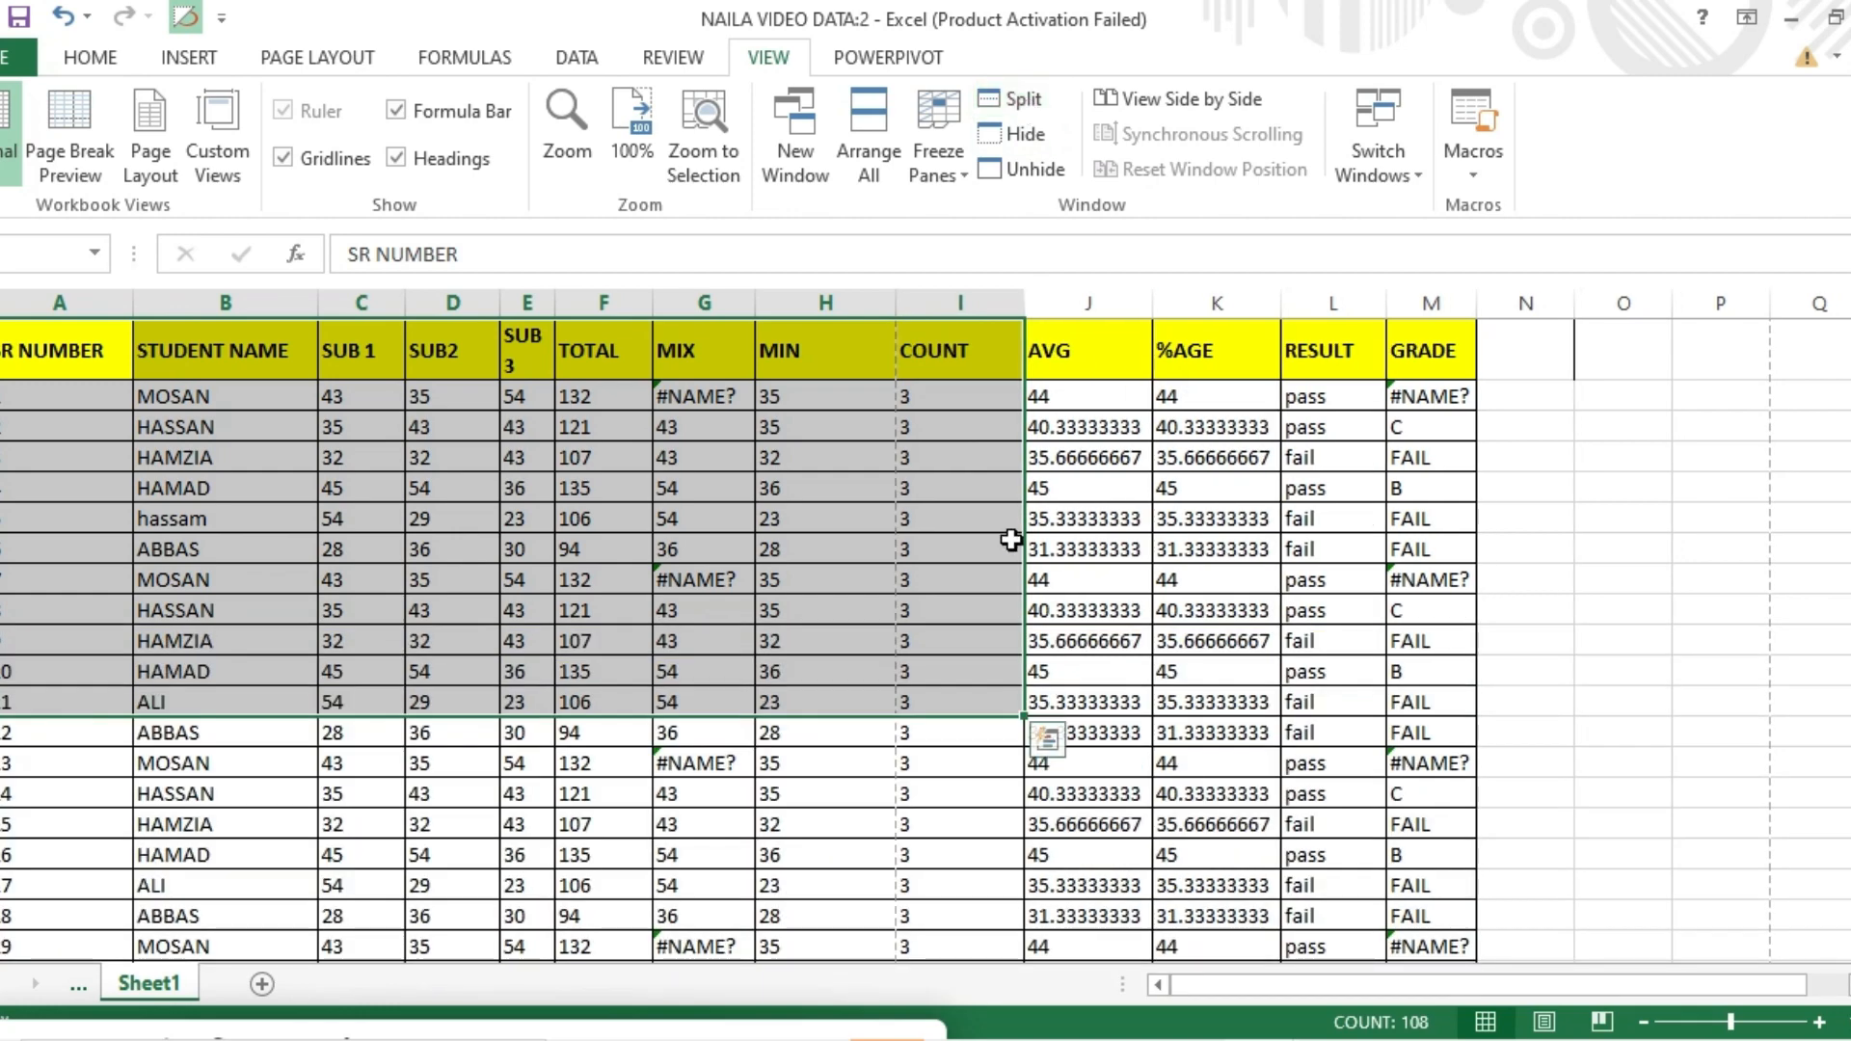
Hide the NAILA VIDEO DATA:2 window and unhide the NAILA VIDEO DATA:1 workbook window
left_click(1025, 134)
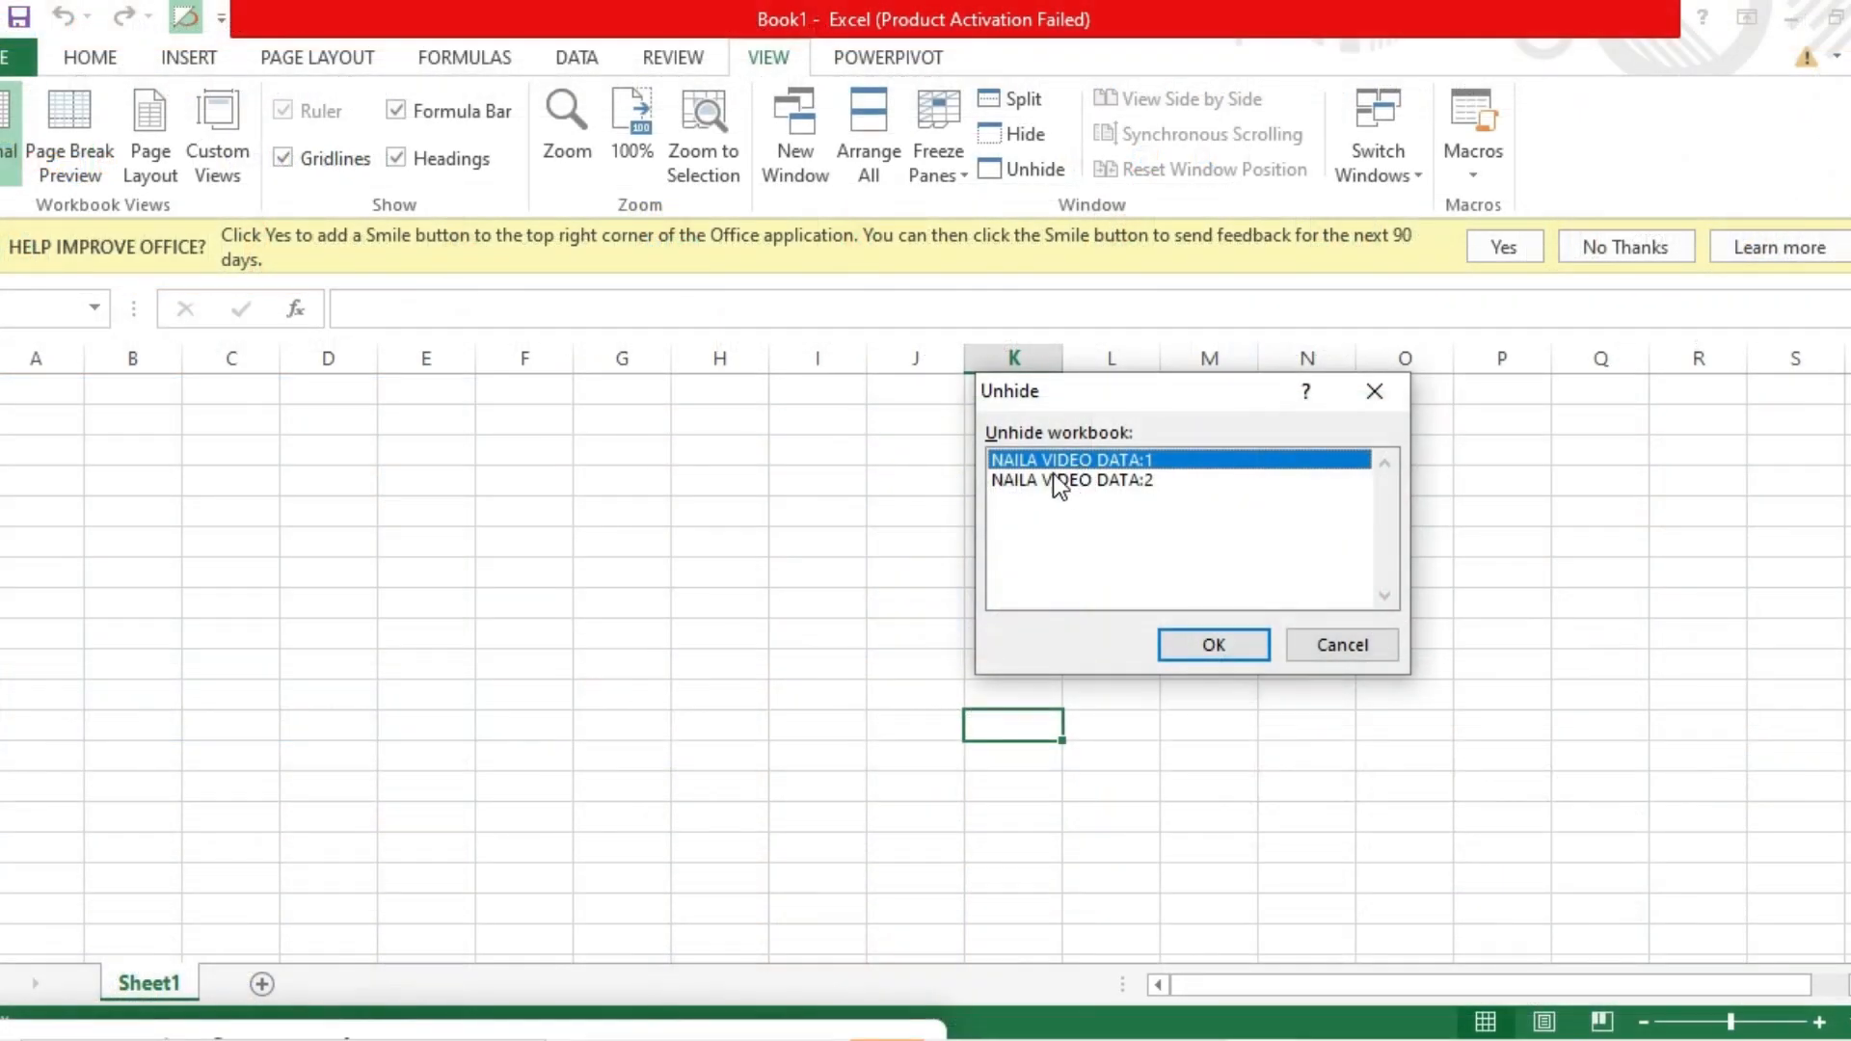
left_click(1201, 642)
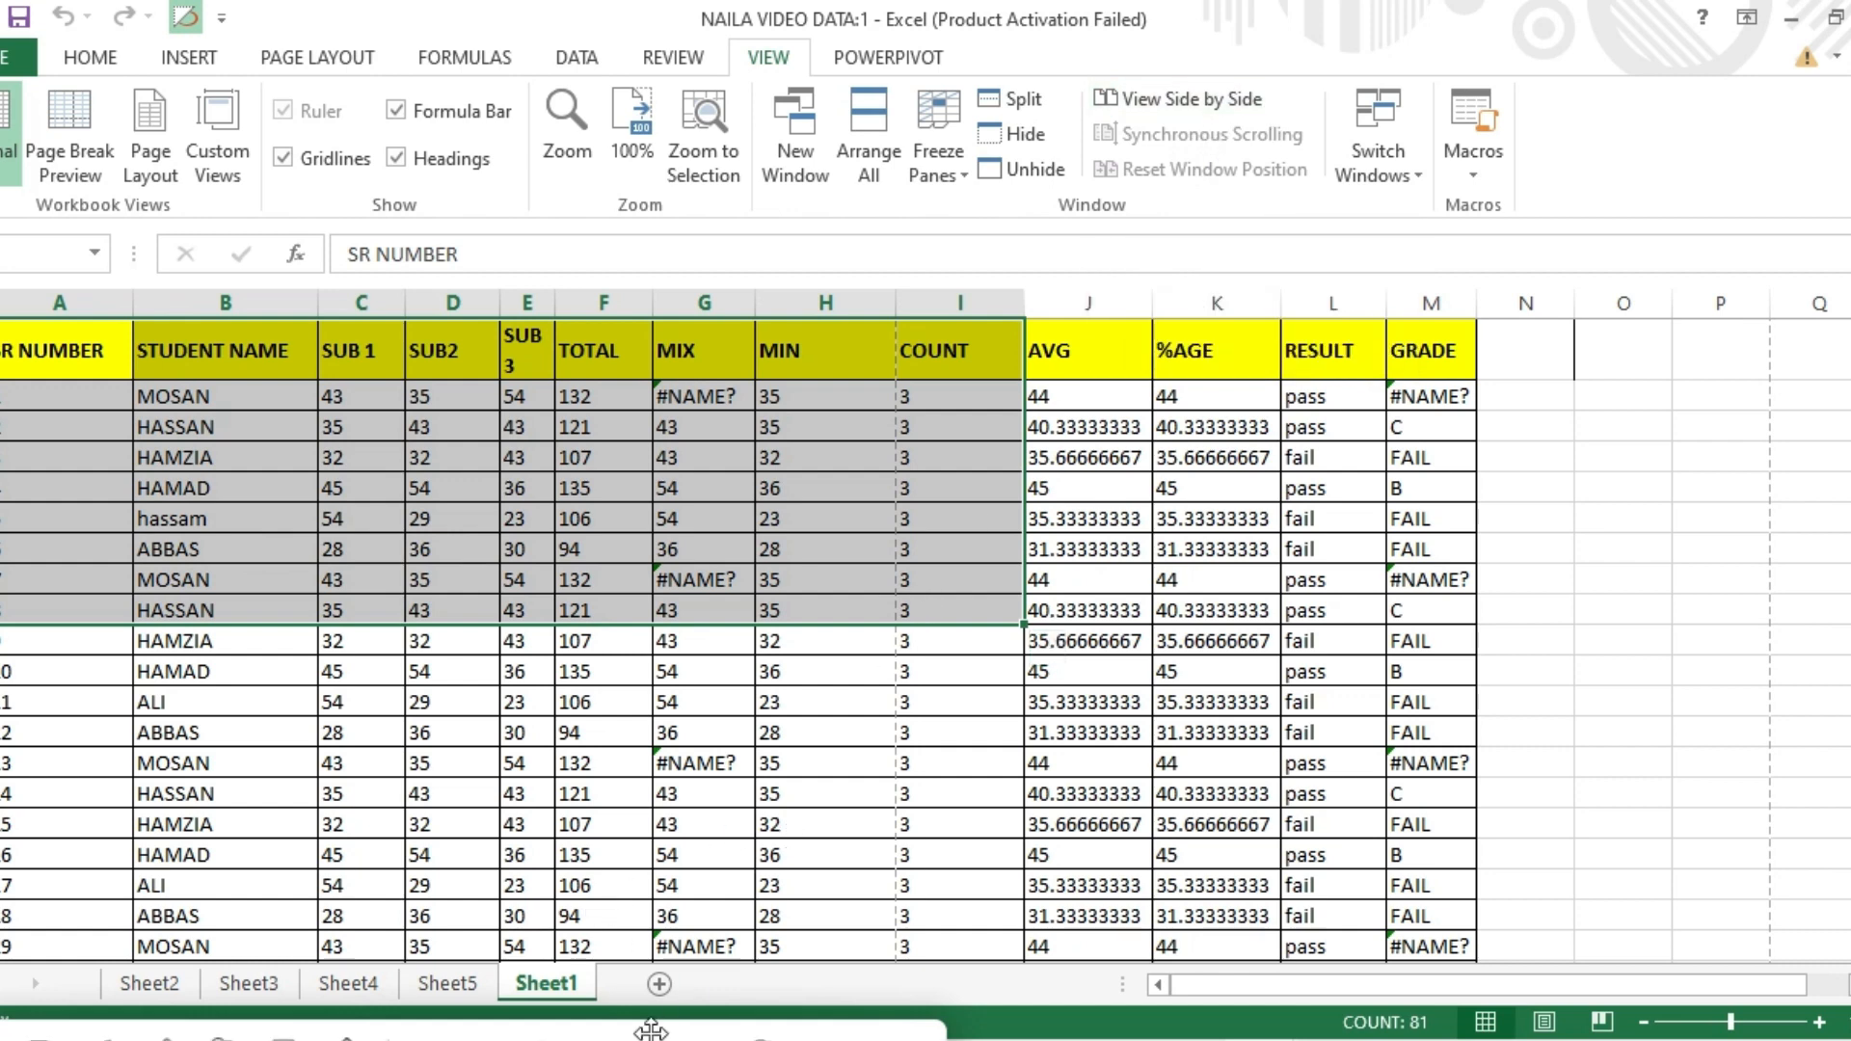
View Book1 side by side with NAILA VIDEO DATA:1 and scroll both sheets together down and back up
left_click(692, 1028)
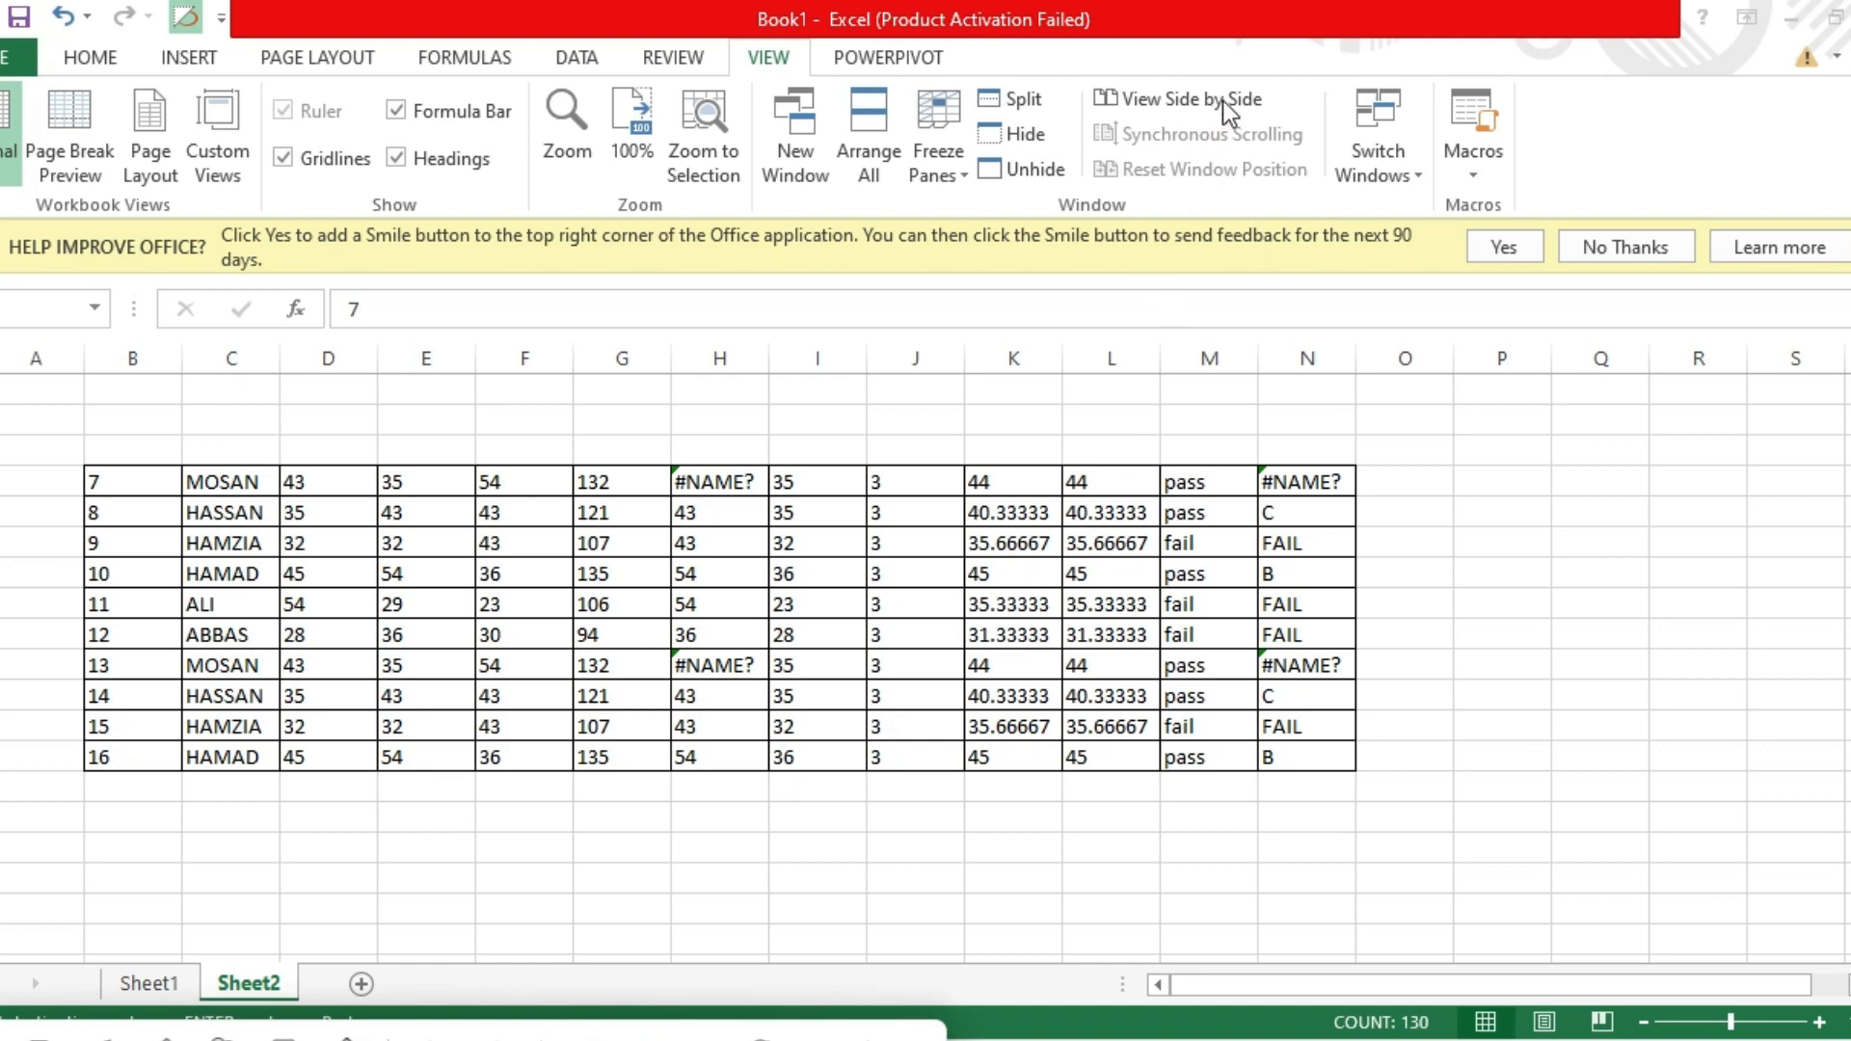
key("ctrl+a")
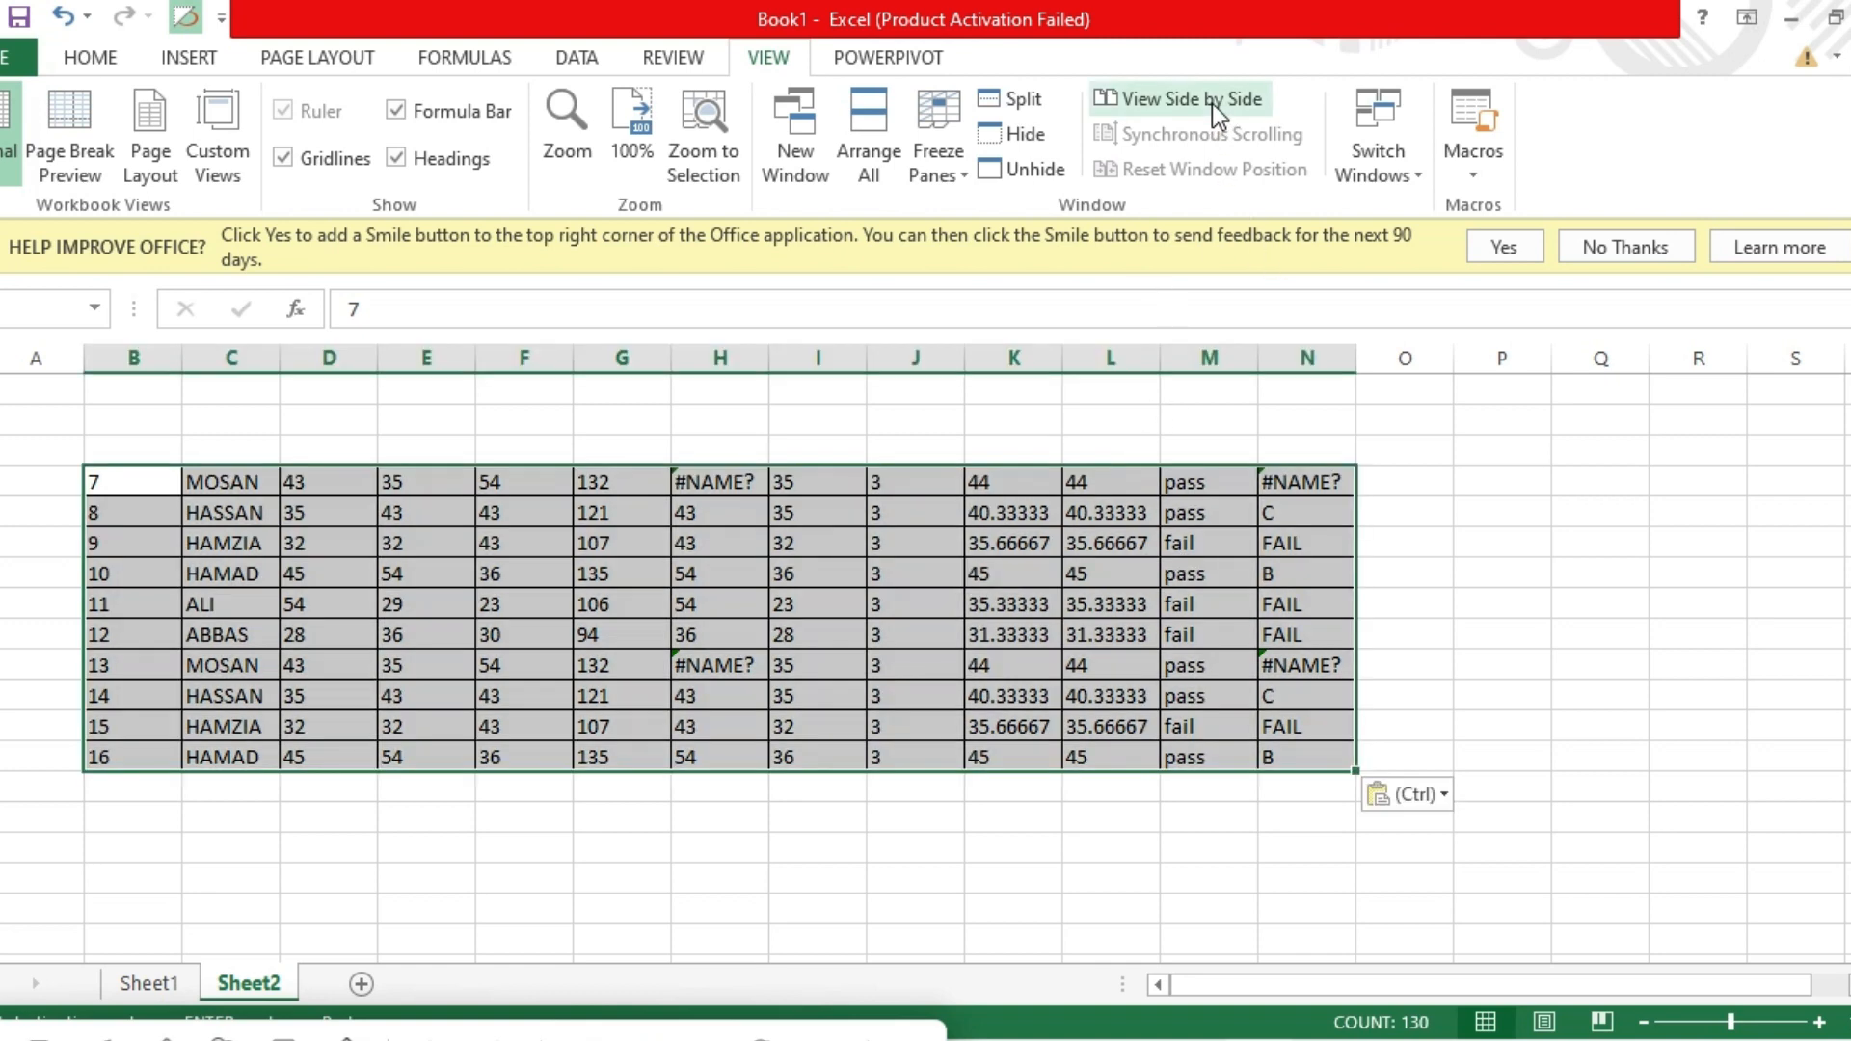
left_click(1213, 103)
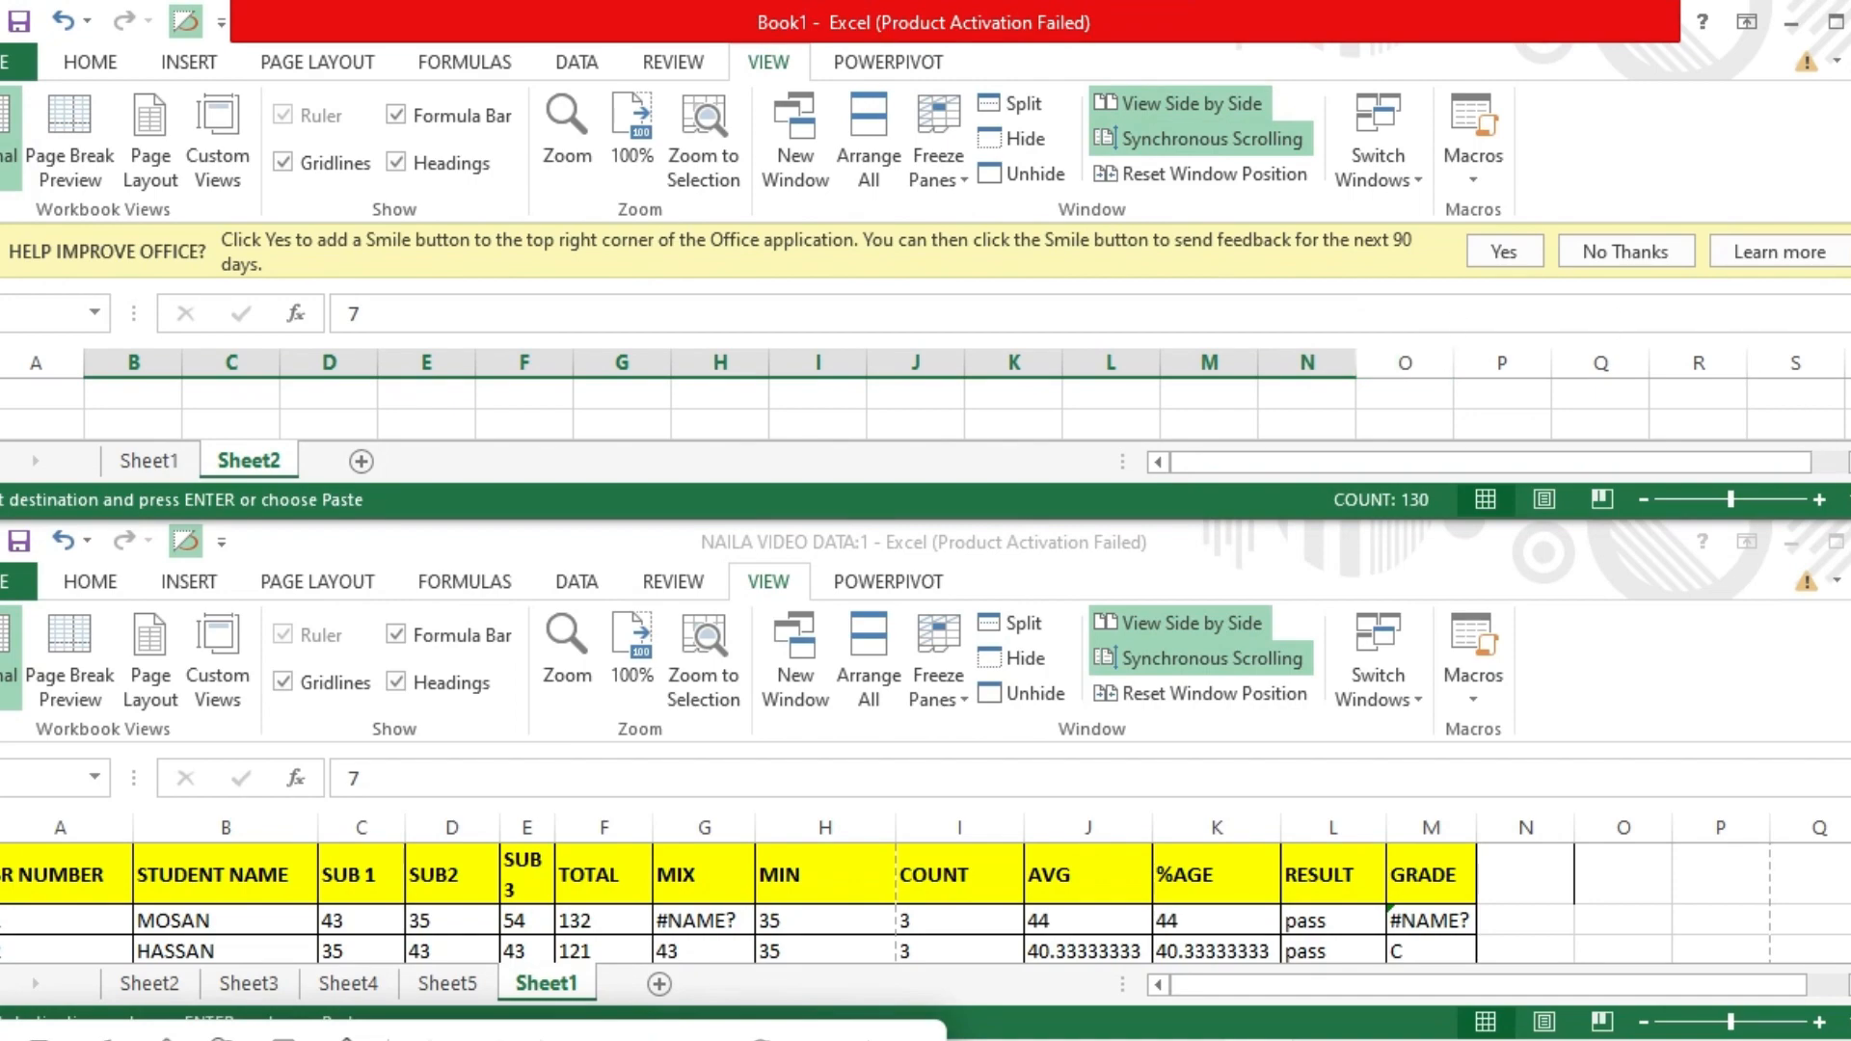
scroll(926, 903, "down", 8)
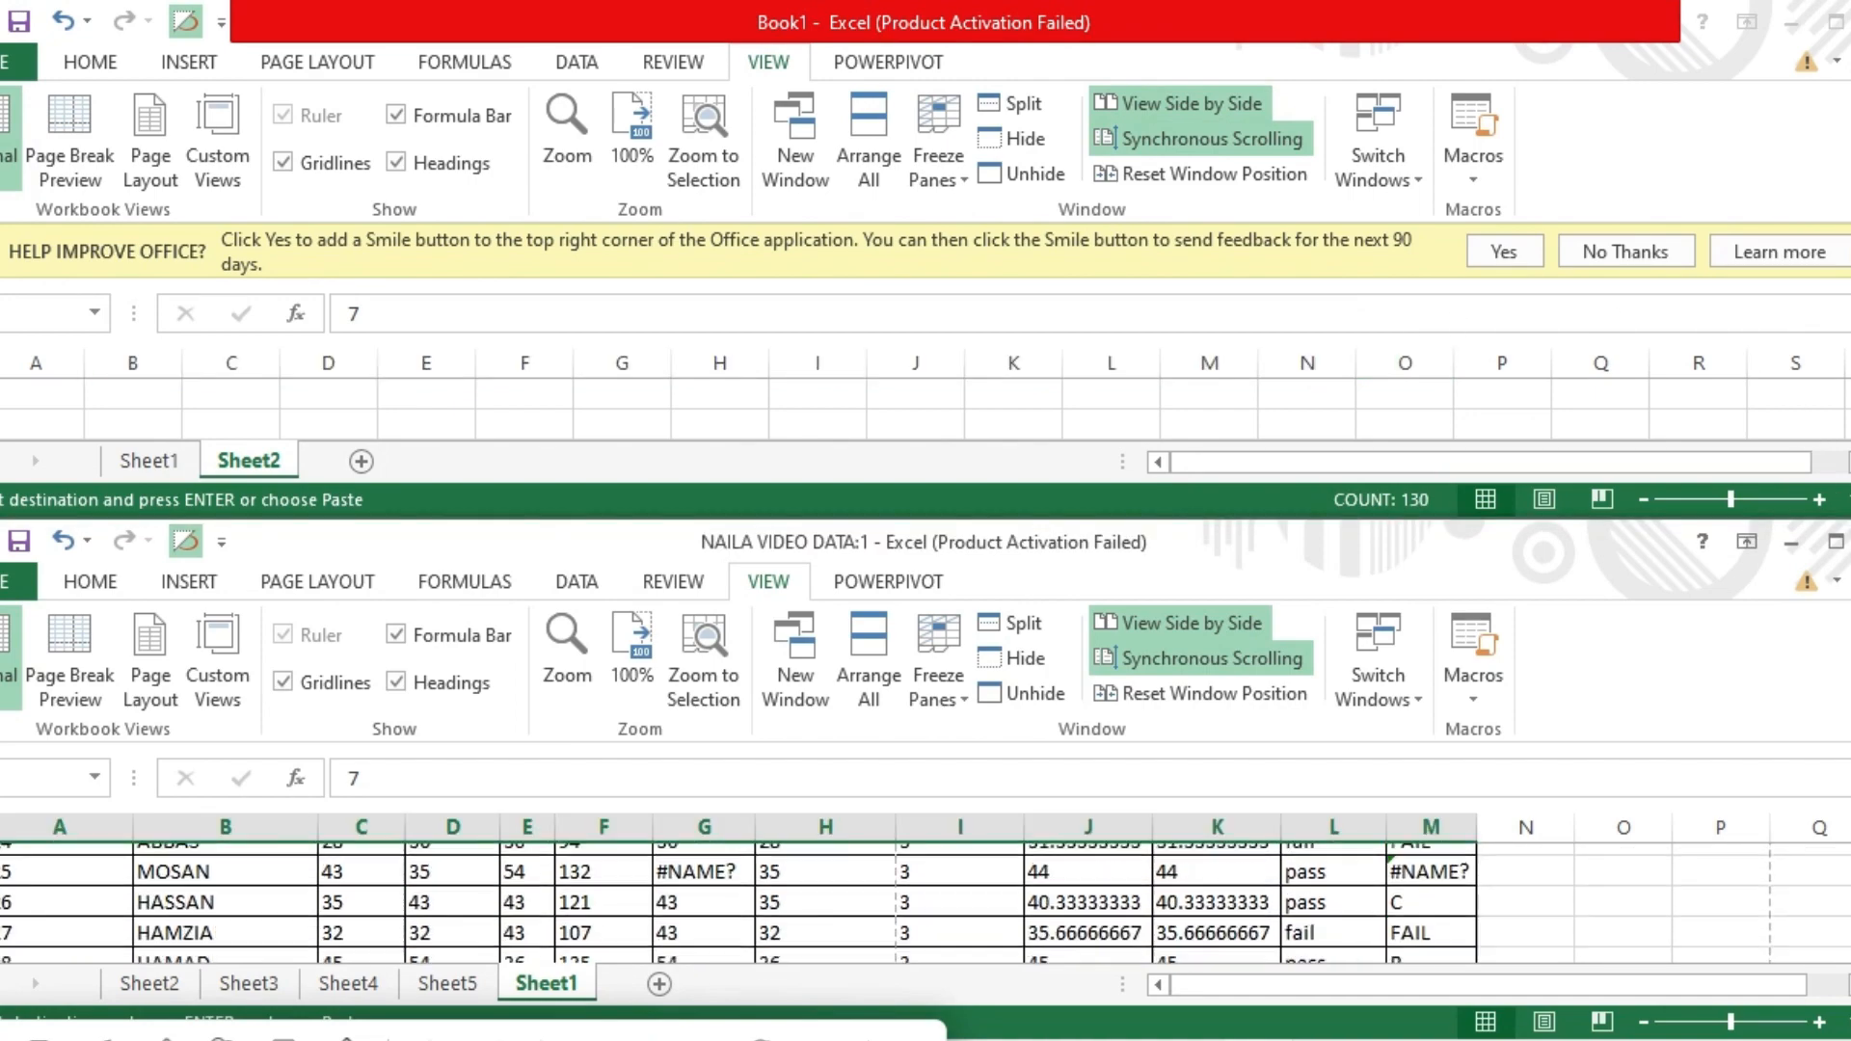
scroll(925, 902, "up", 3)
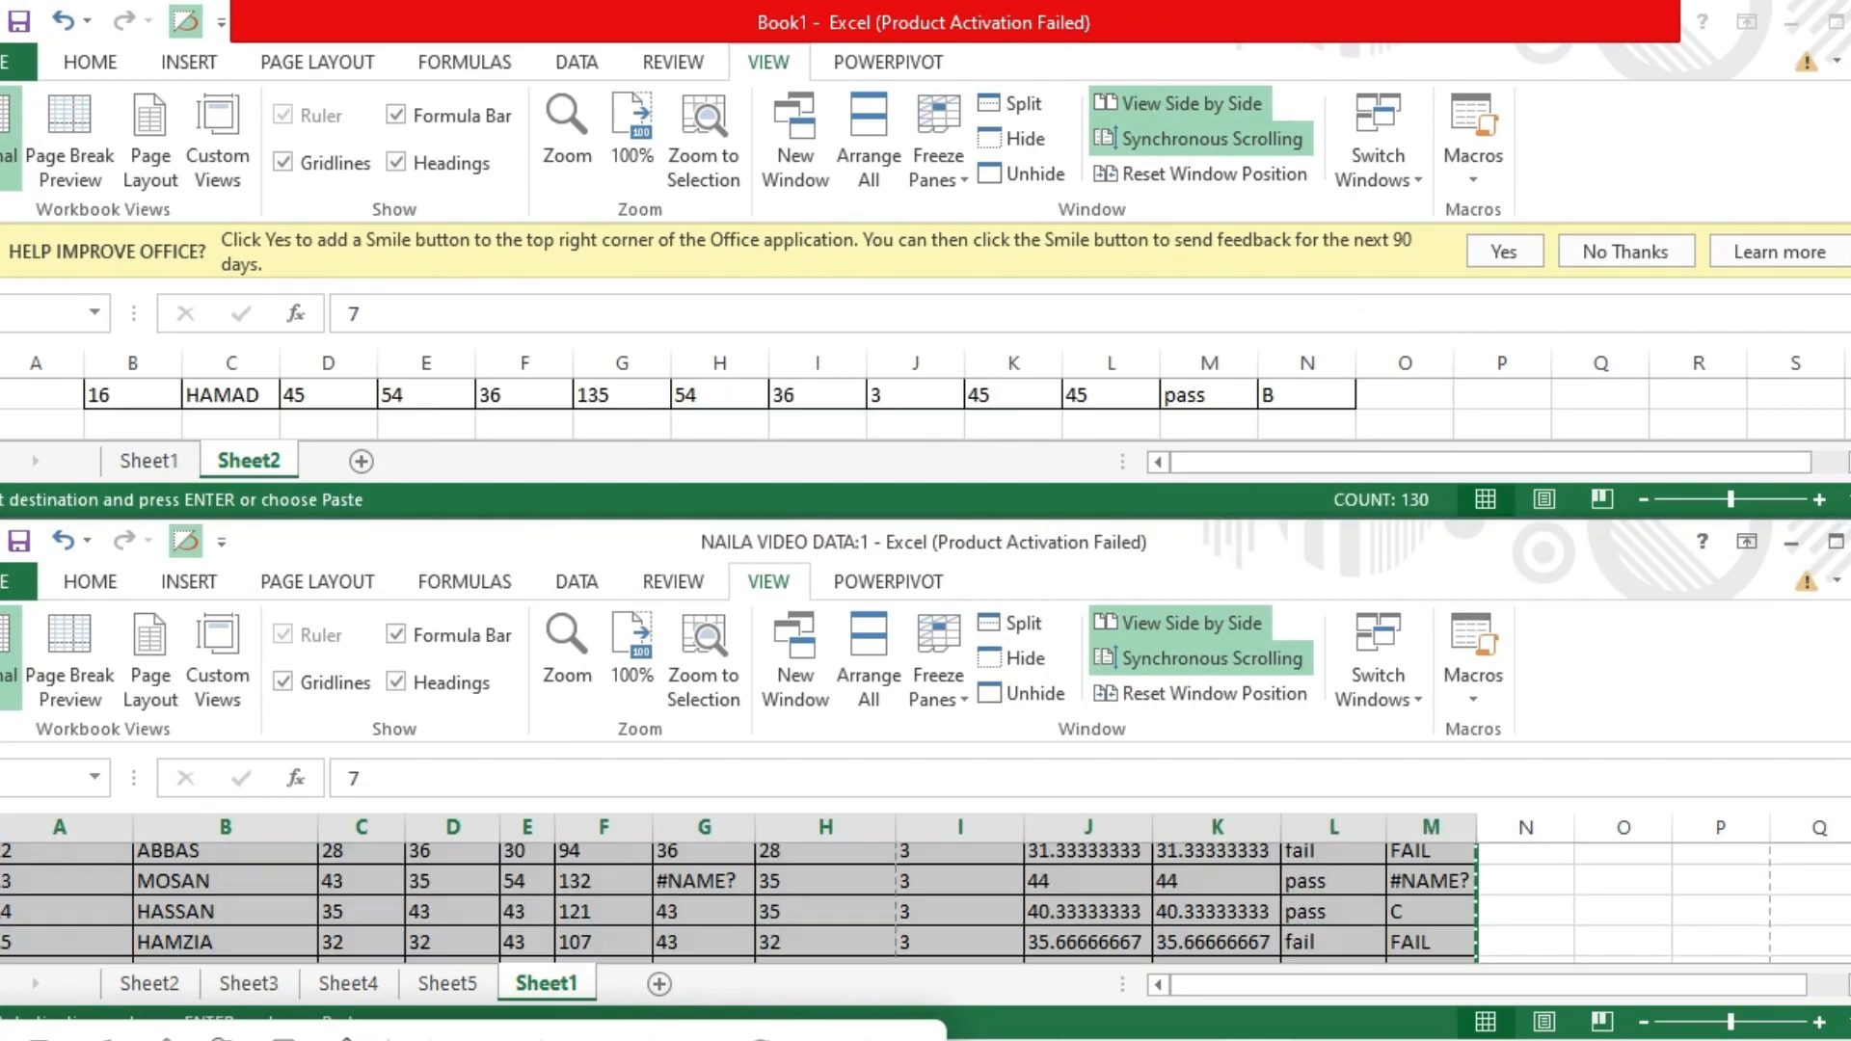
scroll(926, 903, "down", 2)
scroll(926, 902, "up", 8)
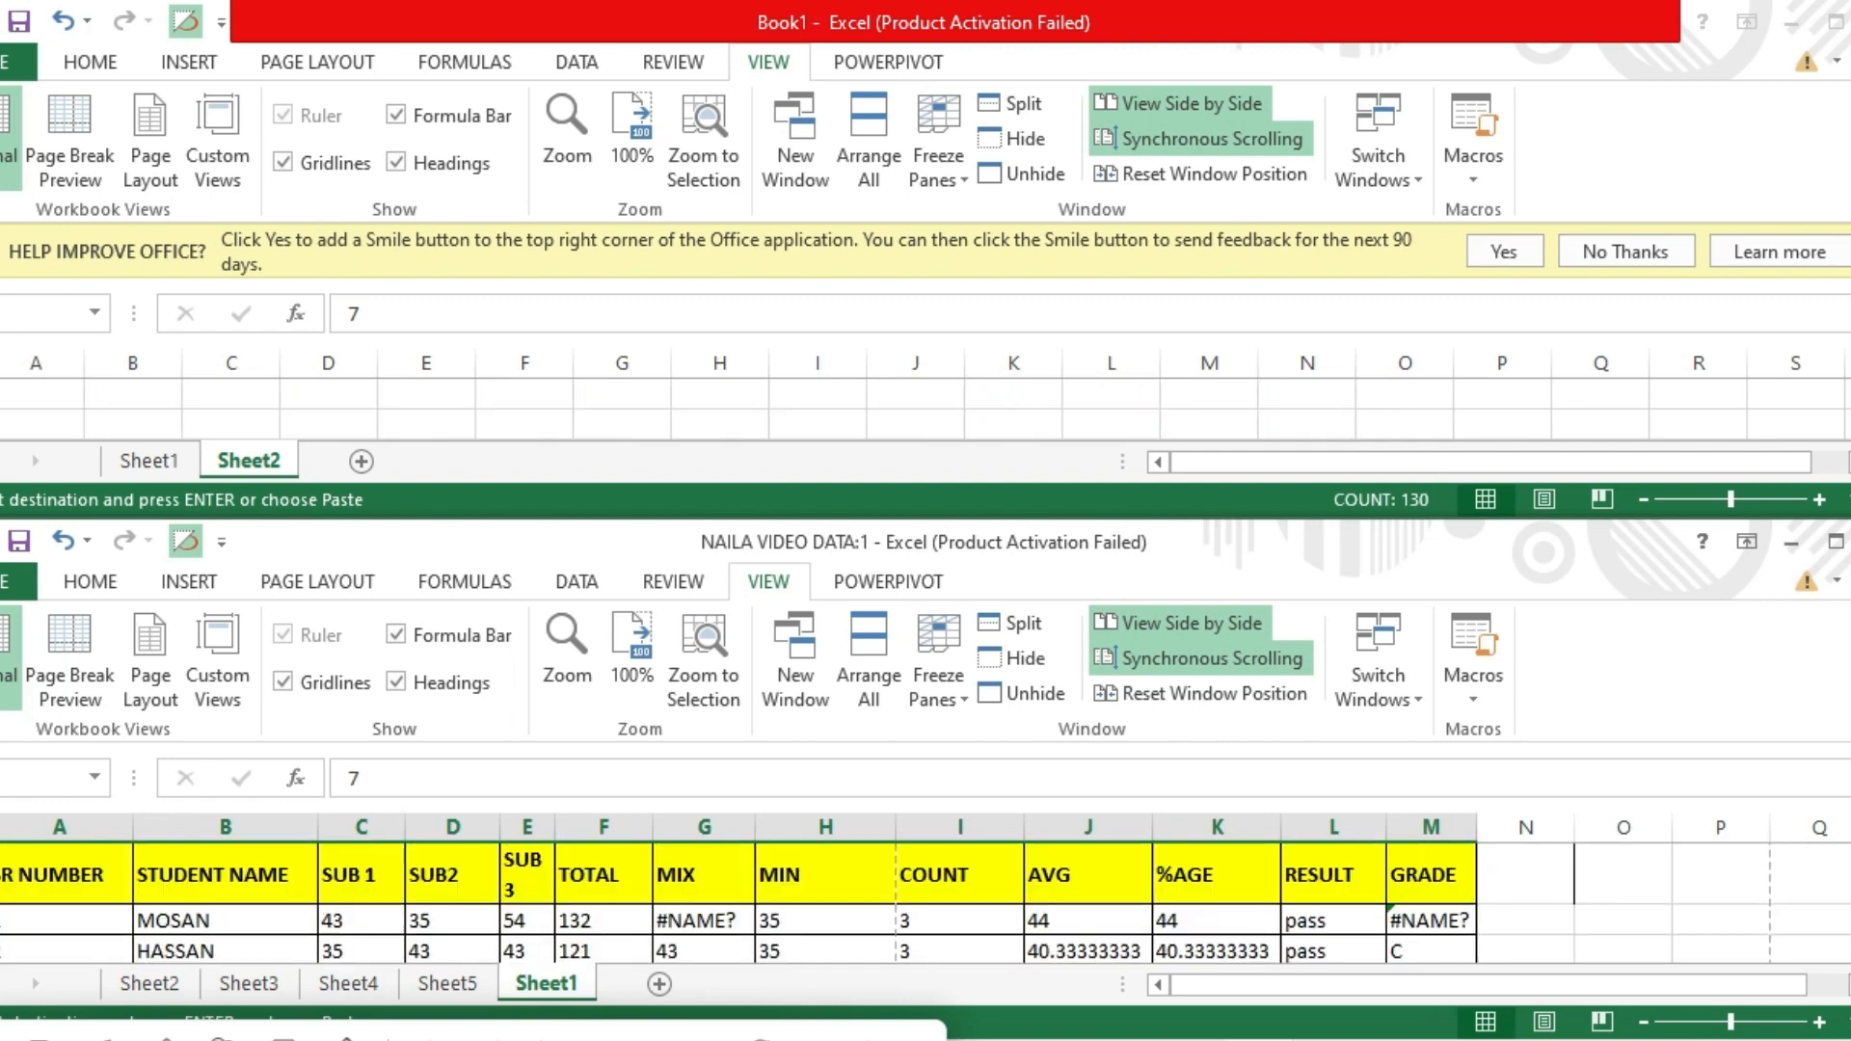
Try the Synchronous Scrolling option by scrolling the marks workbook down and back up alongside Book1
left_click(1232, 143)
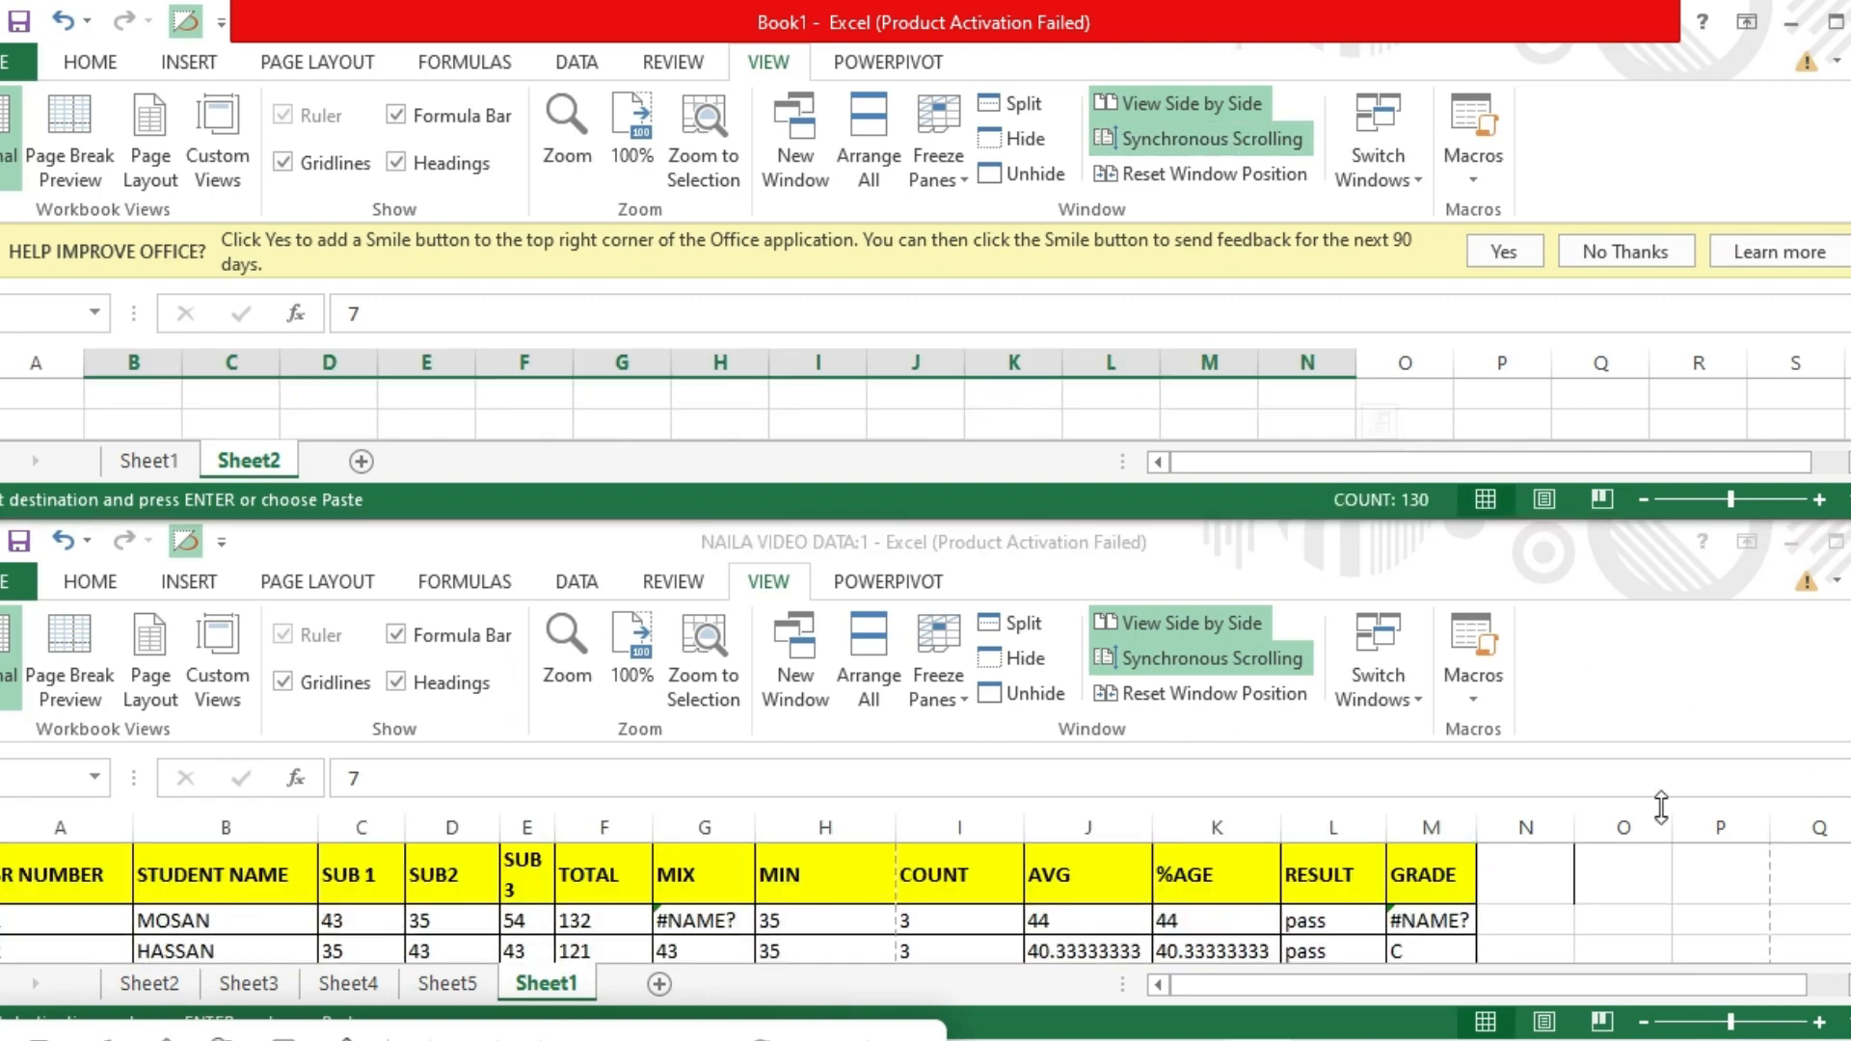
left_click(926, 902)
scroll(926, 903, "down", 9)
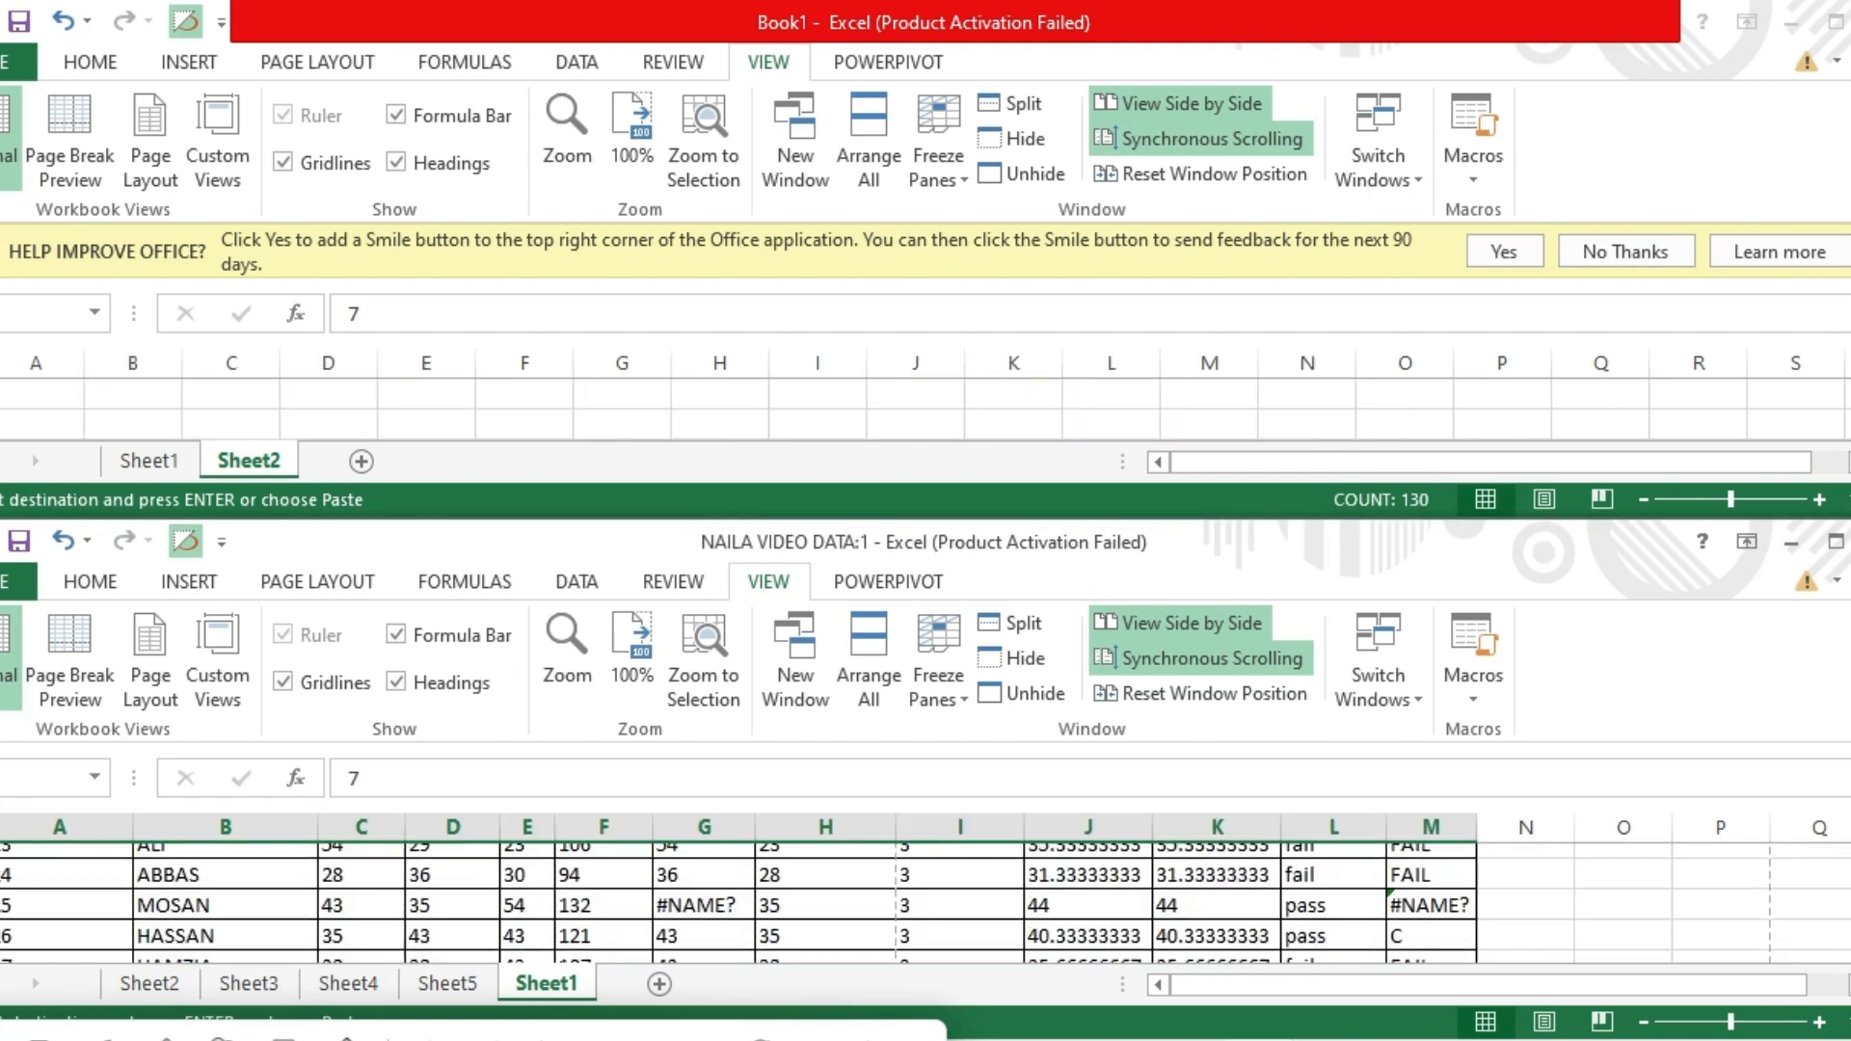
scroll(925, 902, "up", 5)
scroll(926, 903, "up", 1)
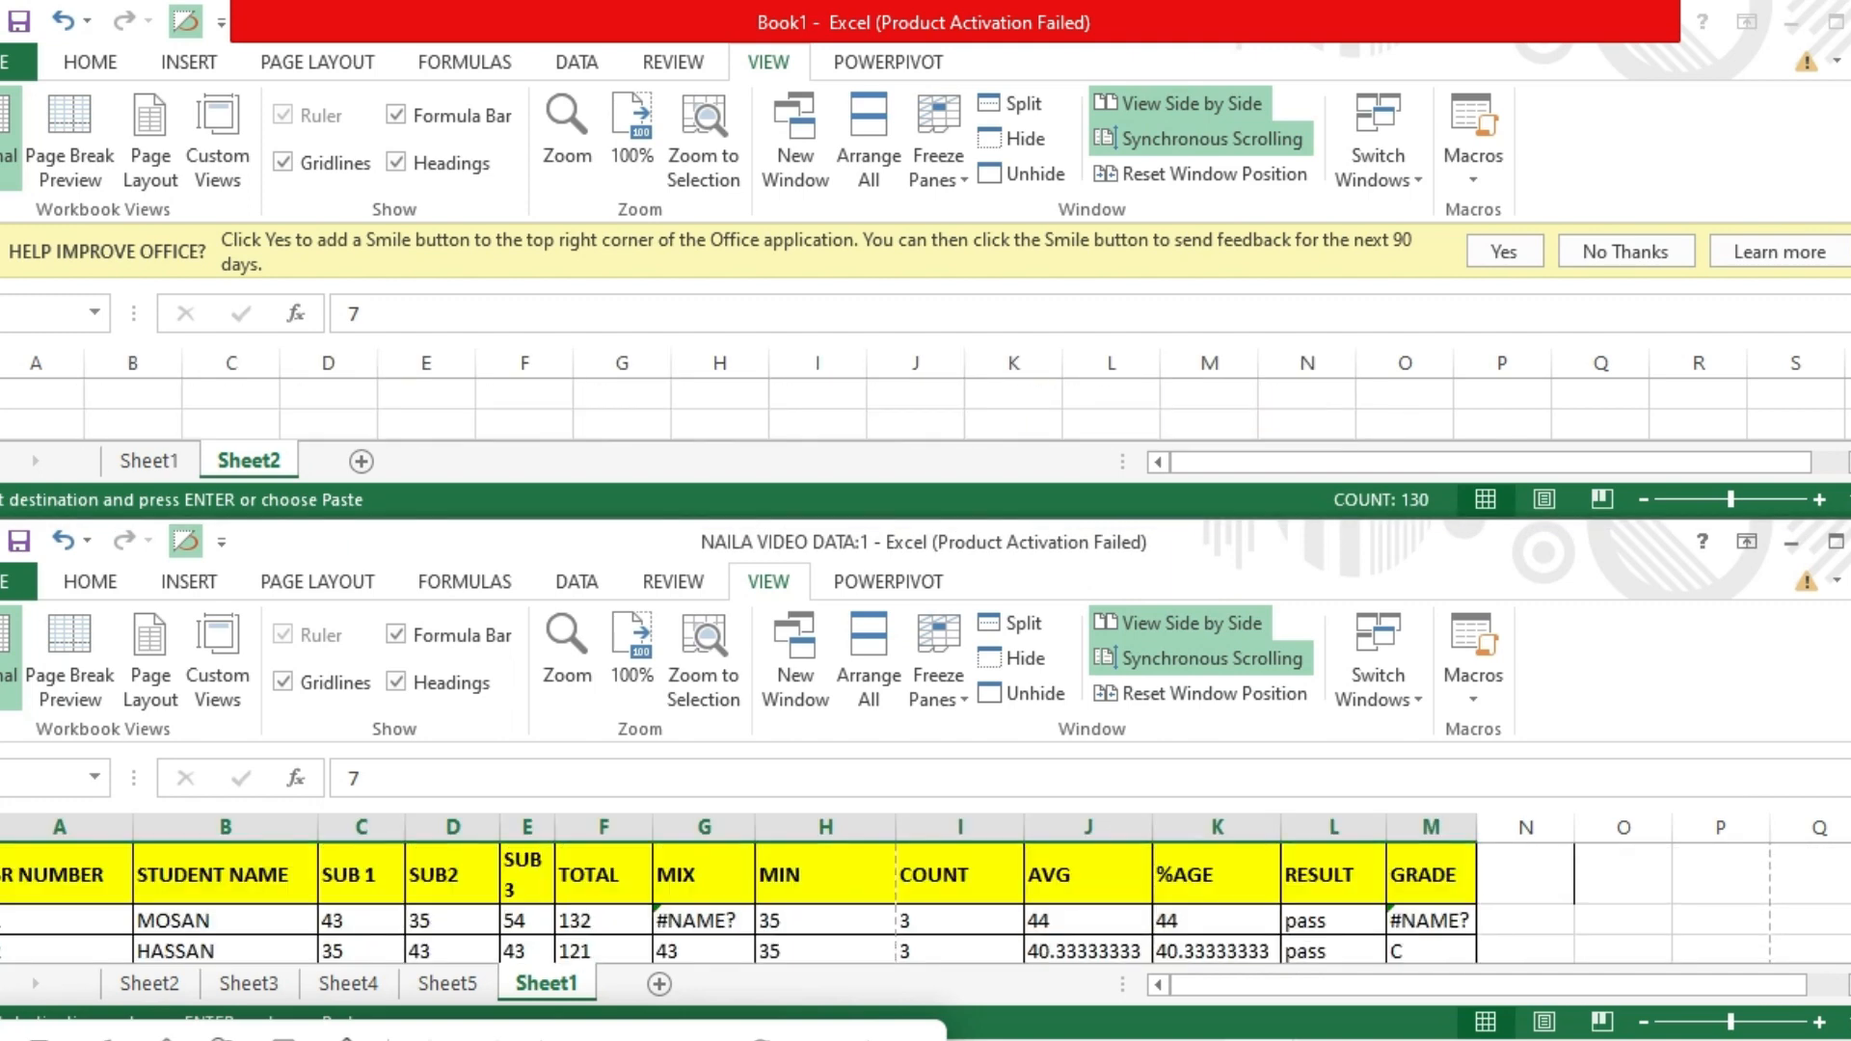
scroll(926, 903, "down", 1)
scroll(926, 903, "up", 1)
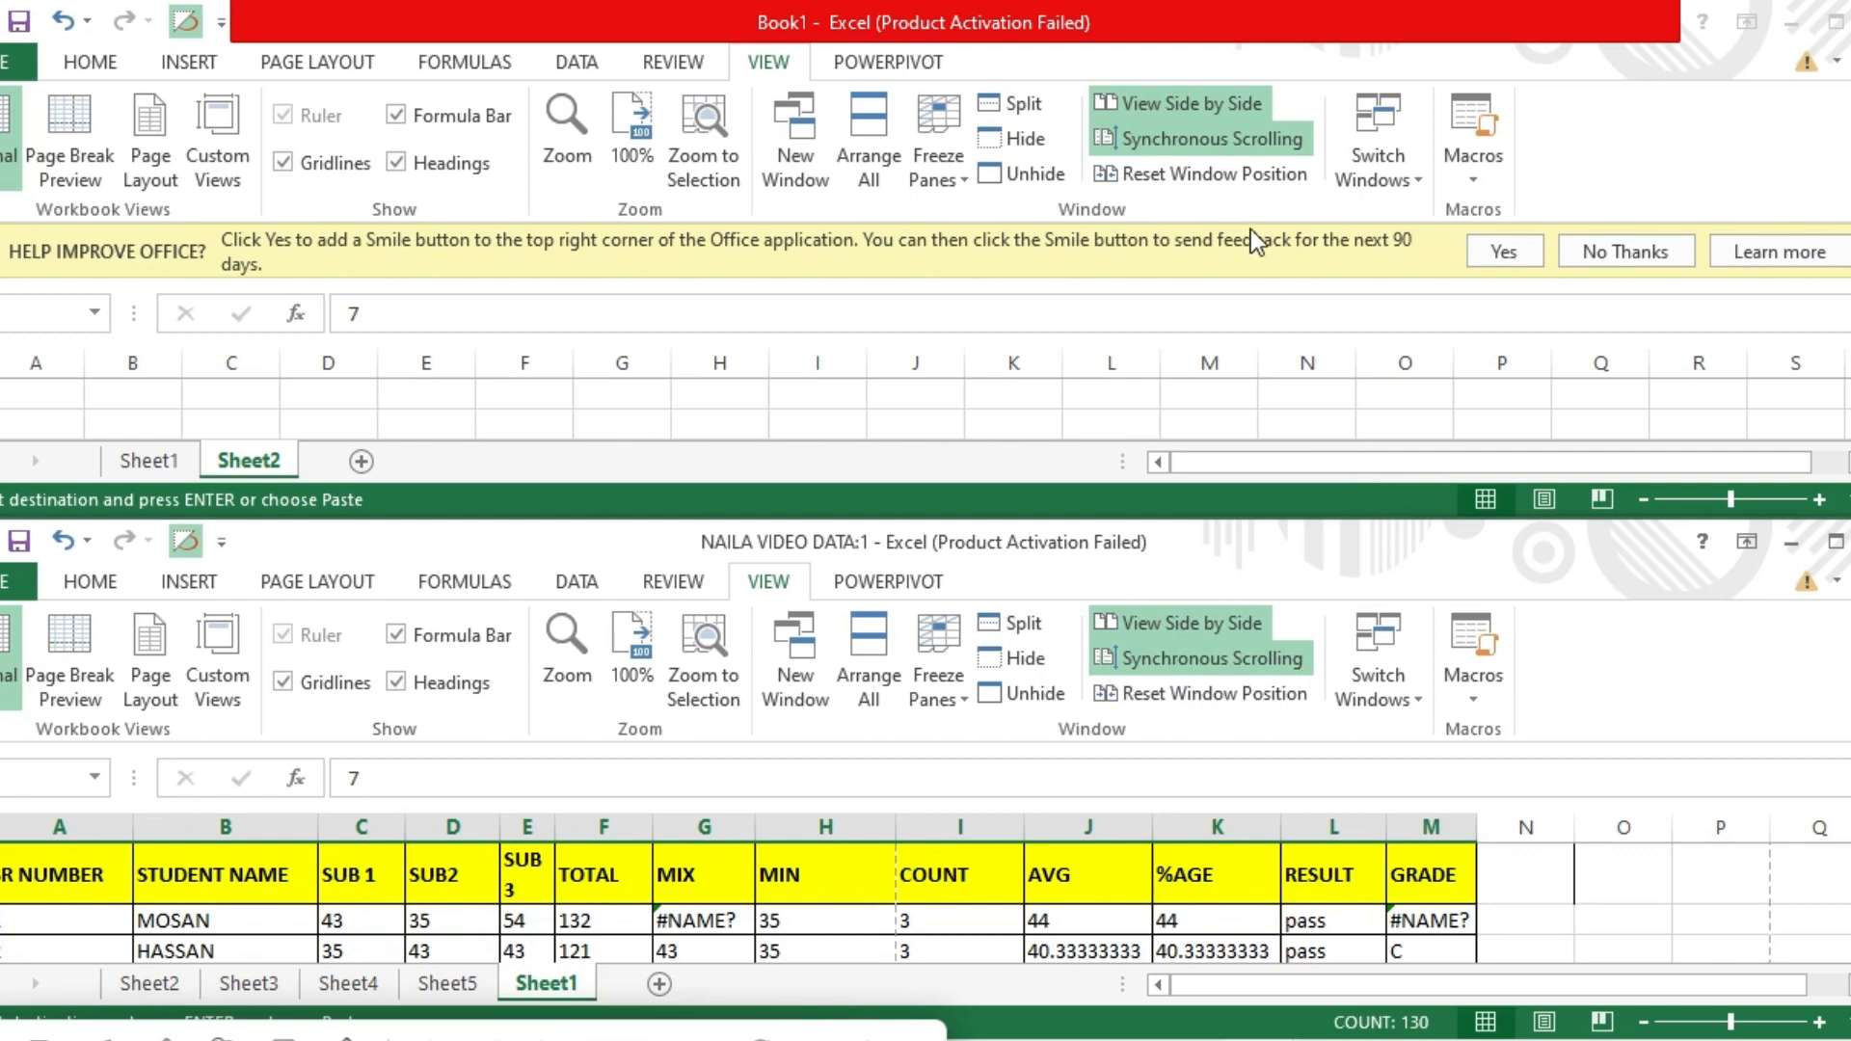
Try Reset Window Position on the side-by-side windows and scroll through the marks data to its last rows
left_click(1223, 175)
key("ctrl+v")
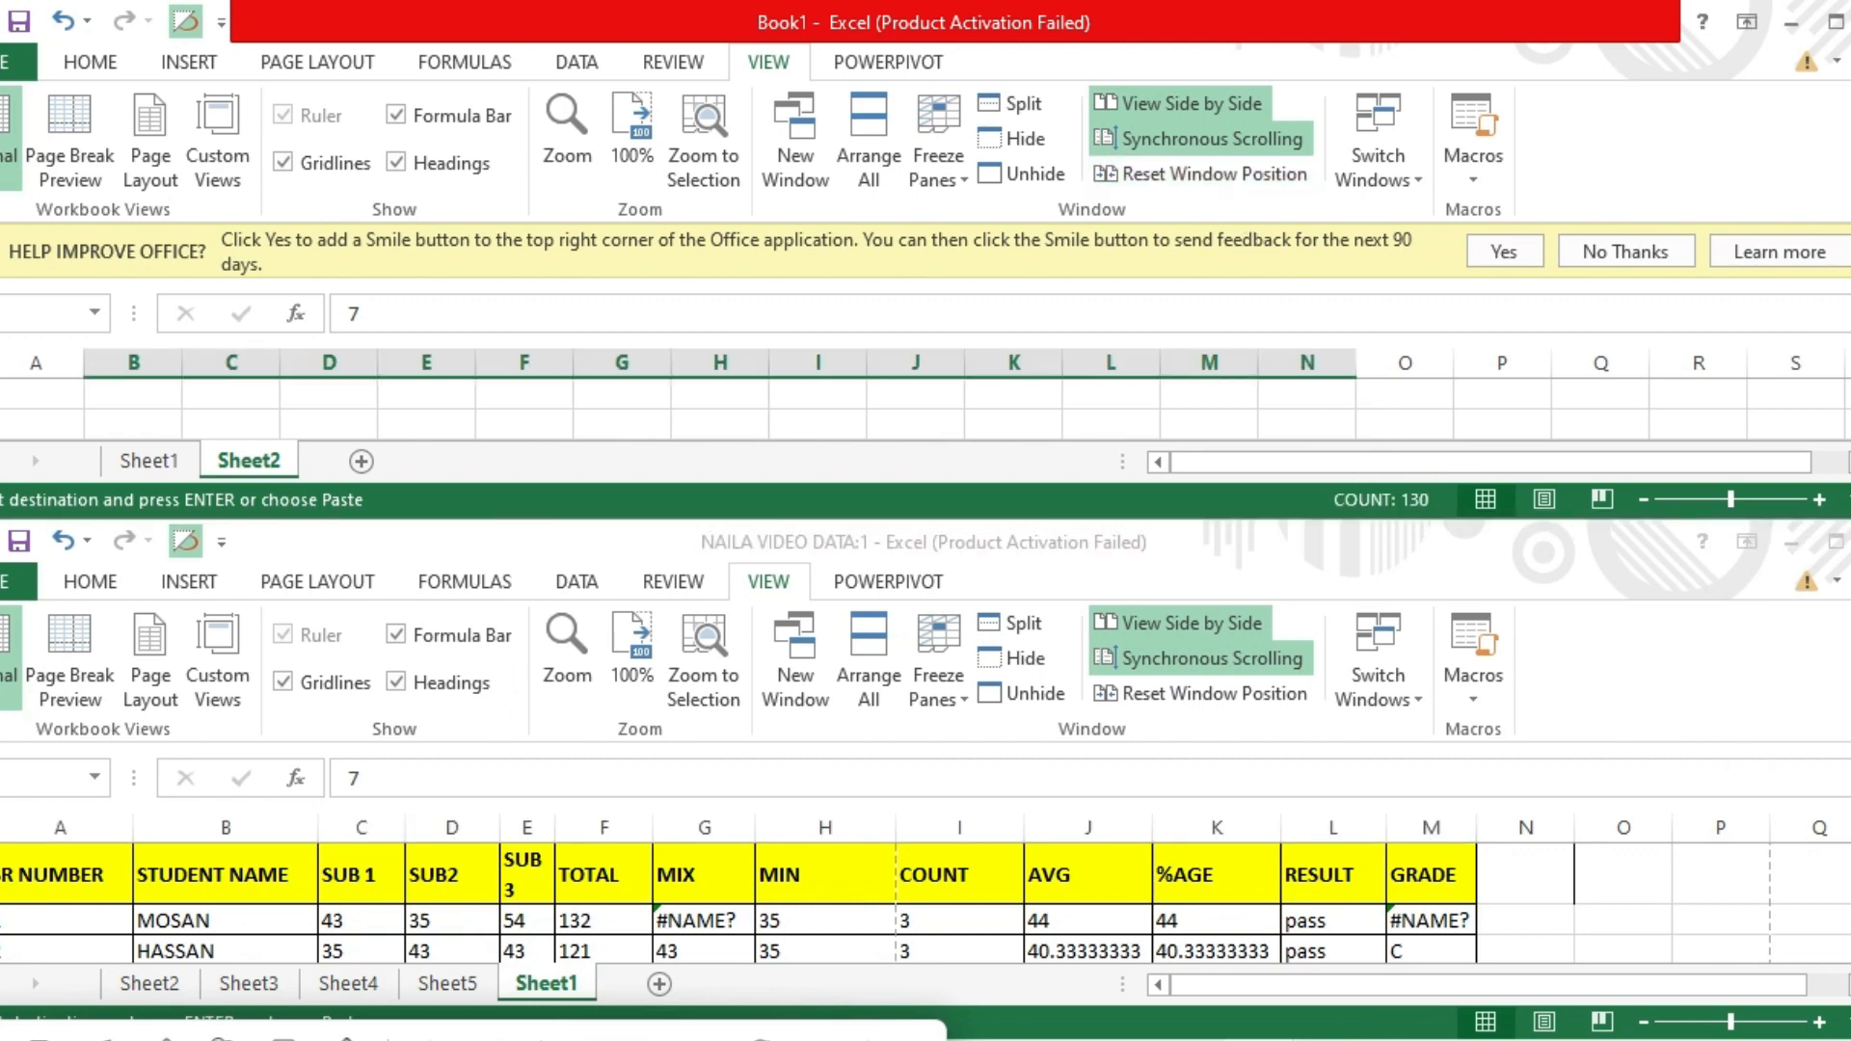
left_click(1848, 848)
scroll(925, 902, "down", 3)
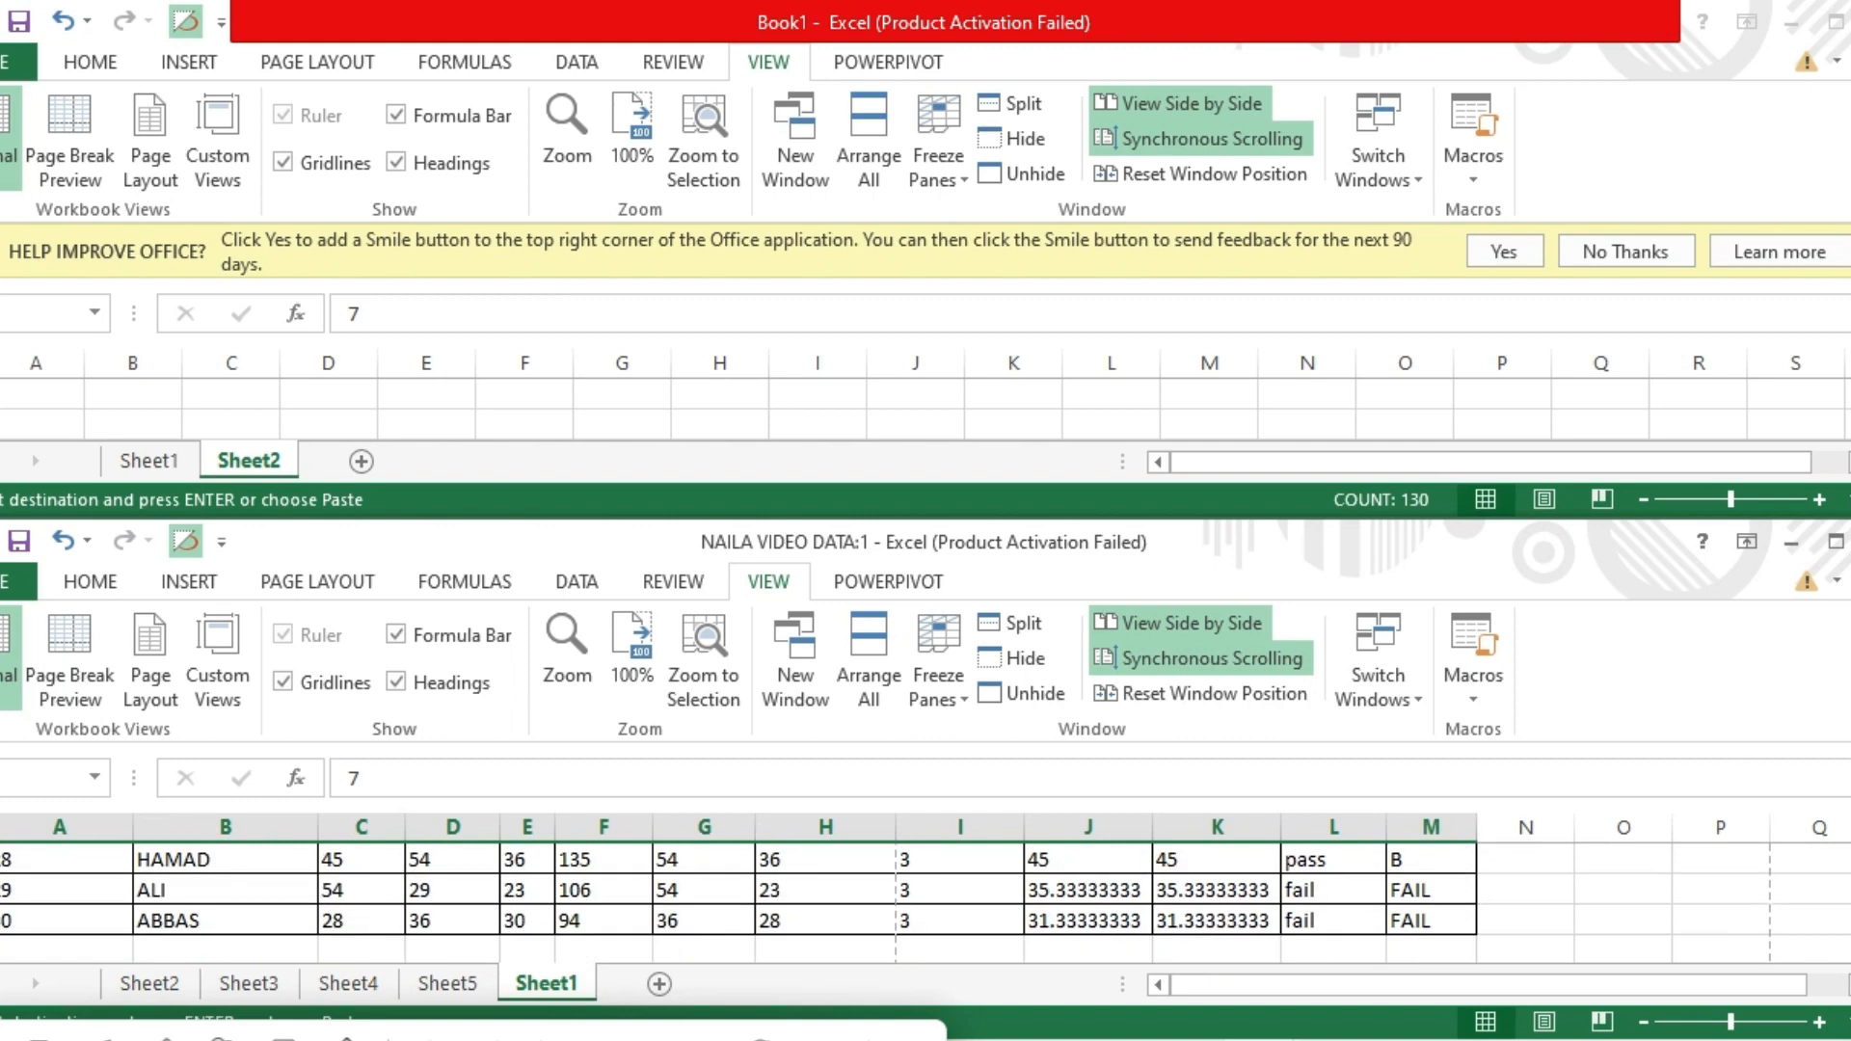
scroll(926, 903, "up", 3)
scroll(925, 902, "down", 3)
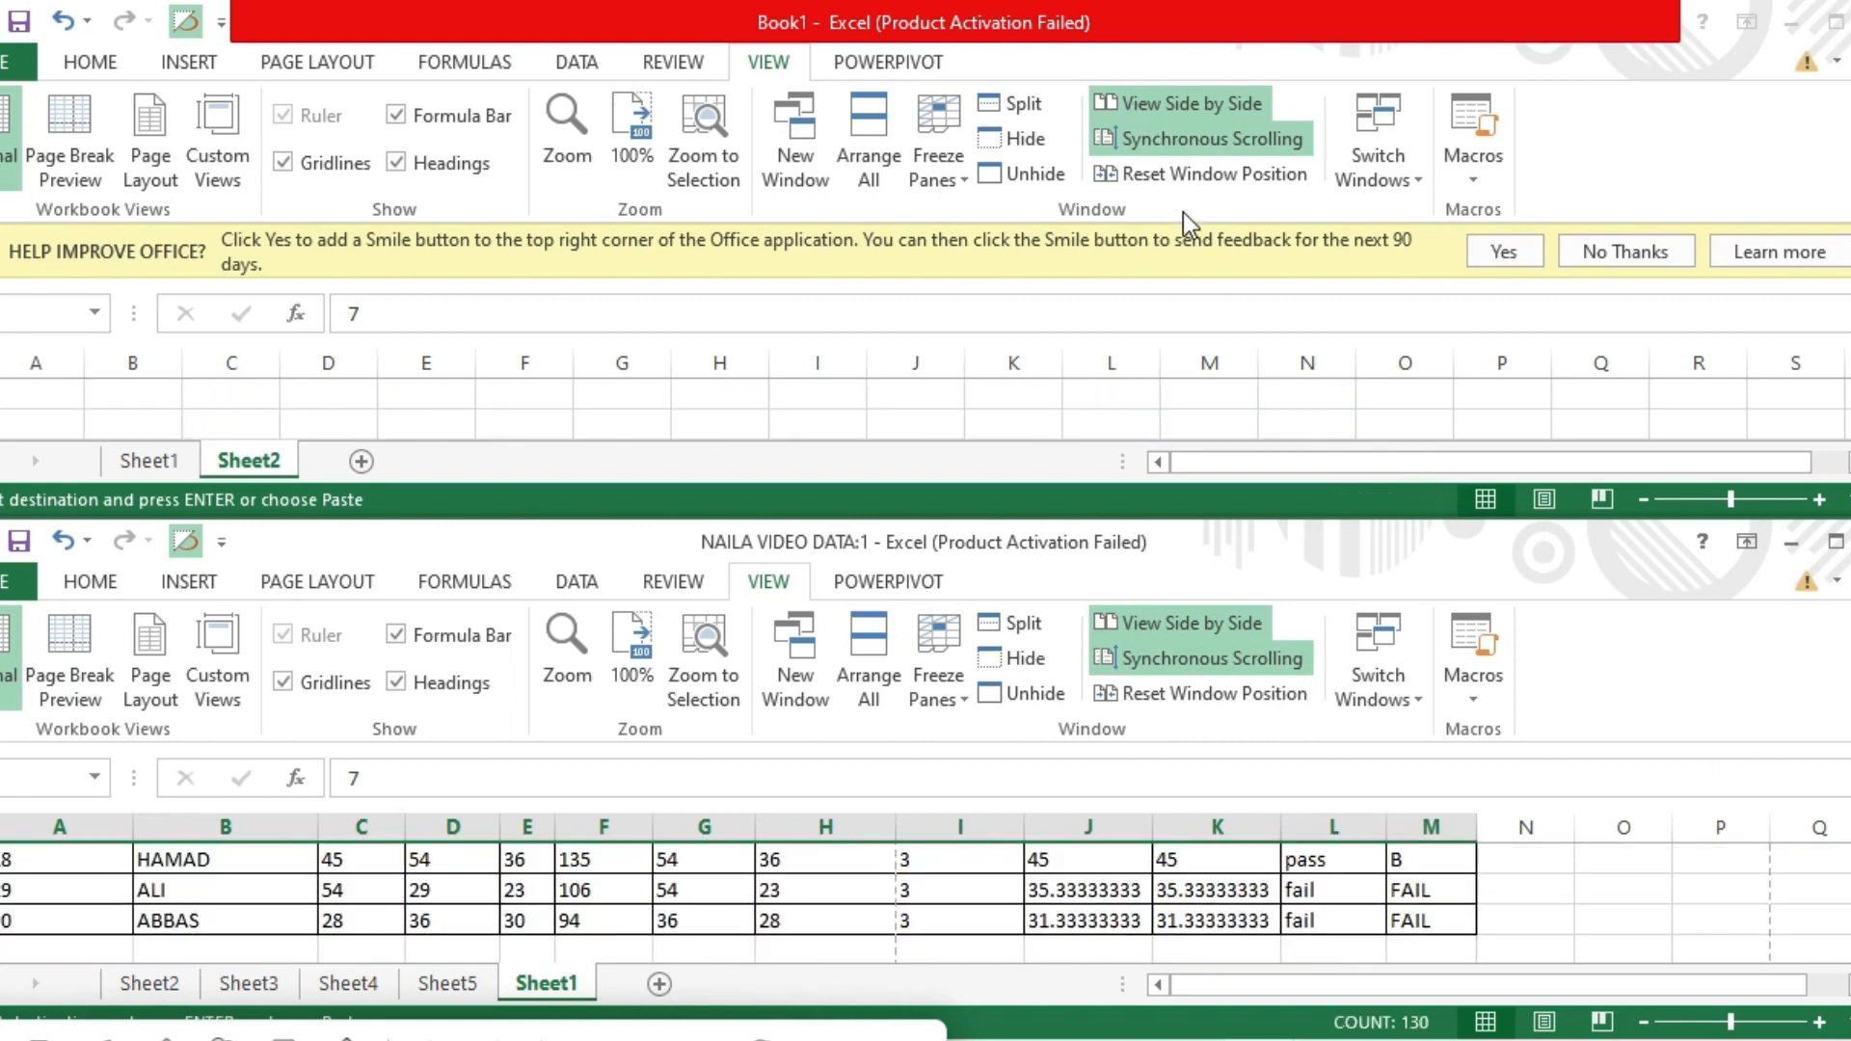
left_click(1186, 182)
key("ctrl+v")
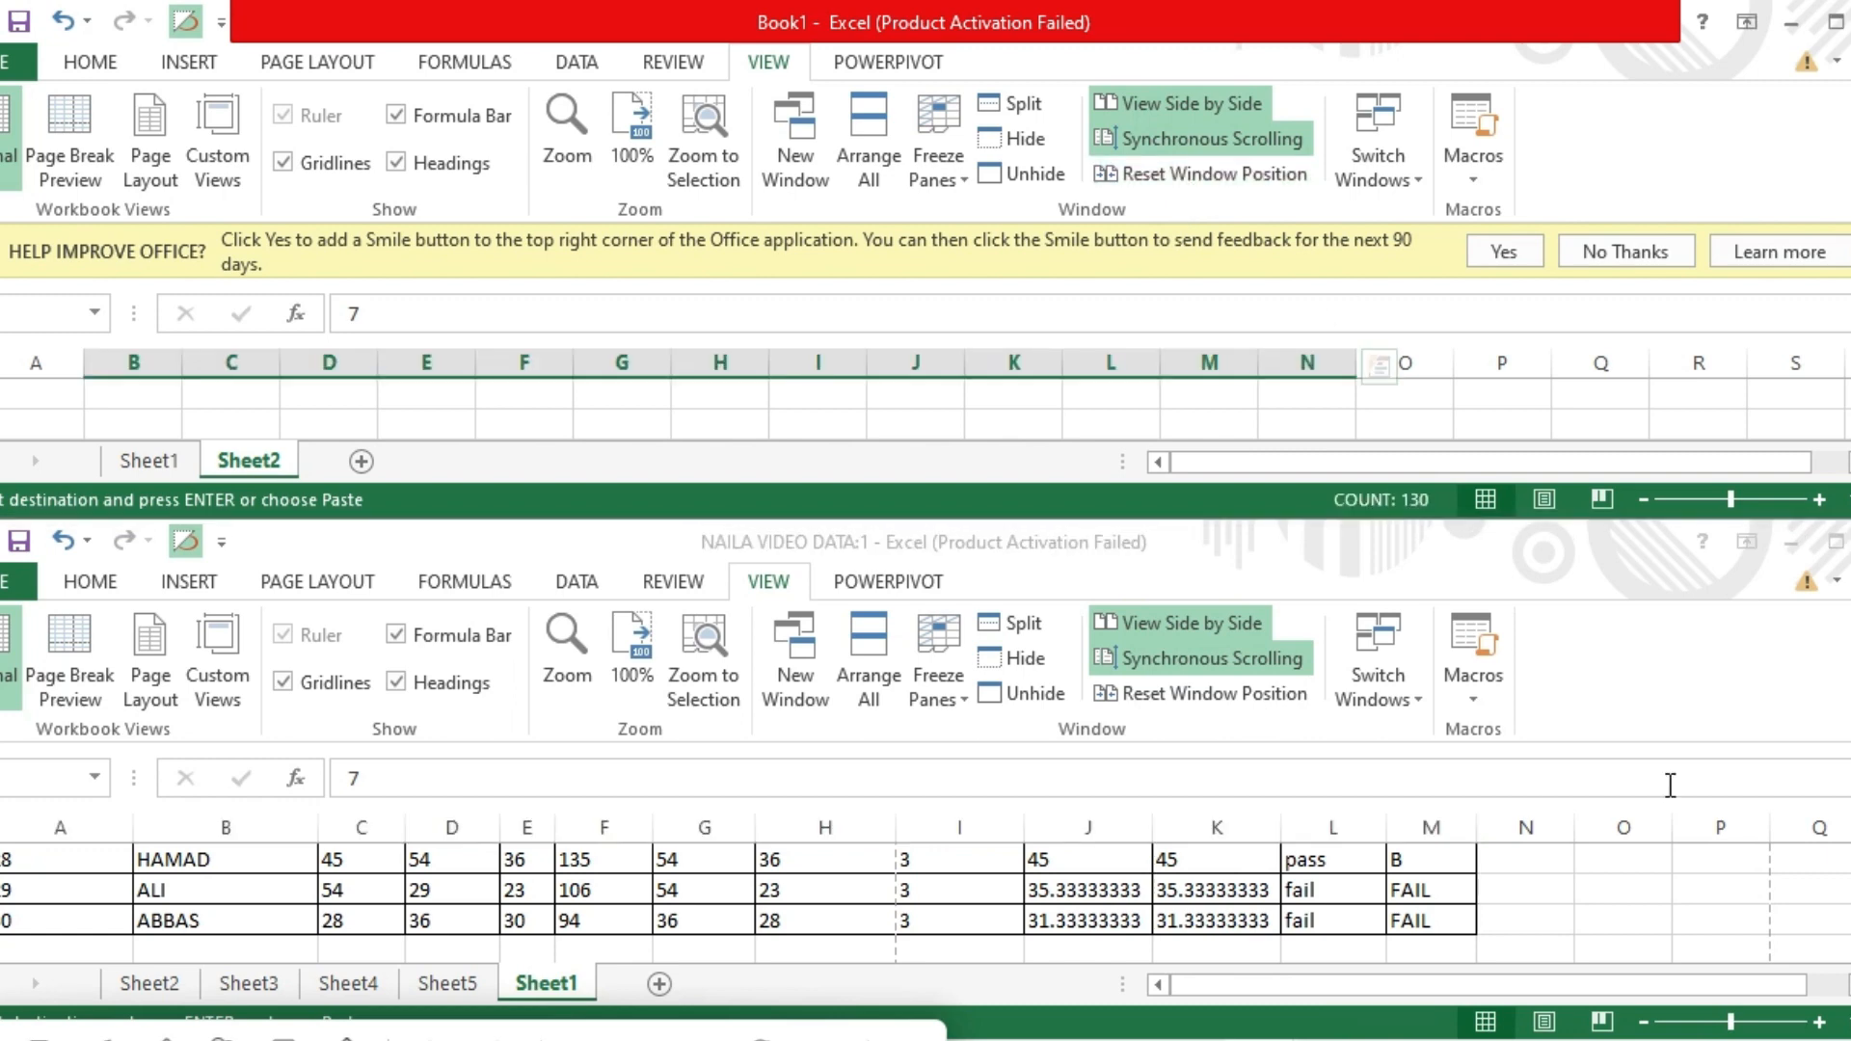
mouse_move(1850, 930)
left_mouse_down()
mouse_move(1849, 854)
mouse_move(1849, 930)
left_mouse_up()
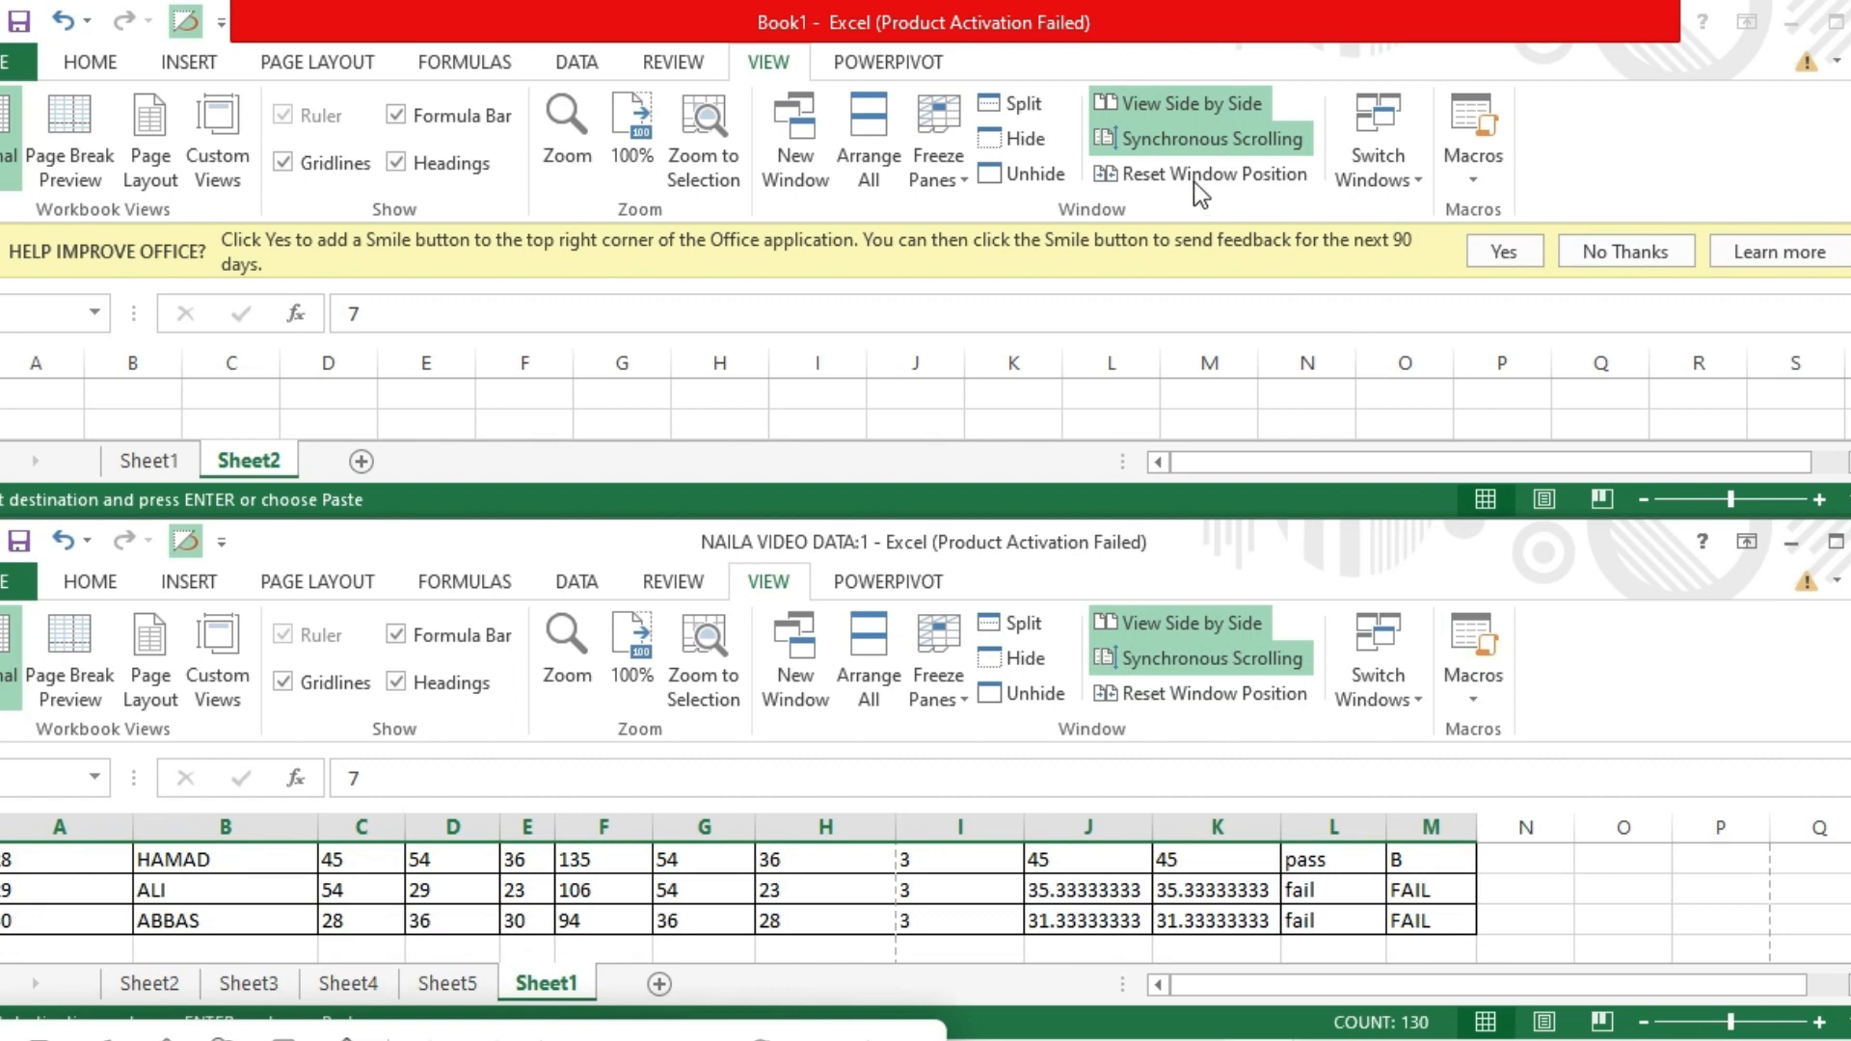
Turn off side-by-side viewing and review the copied marks data on Sheet1 and Sheet2 of Book1
left_click(1178, 103)
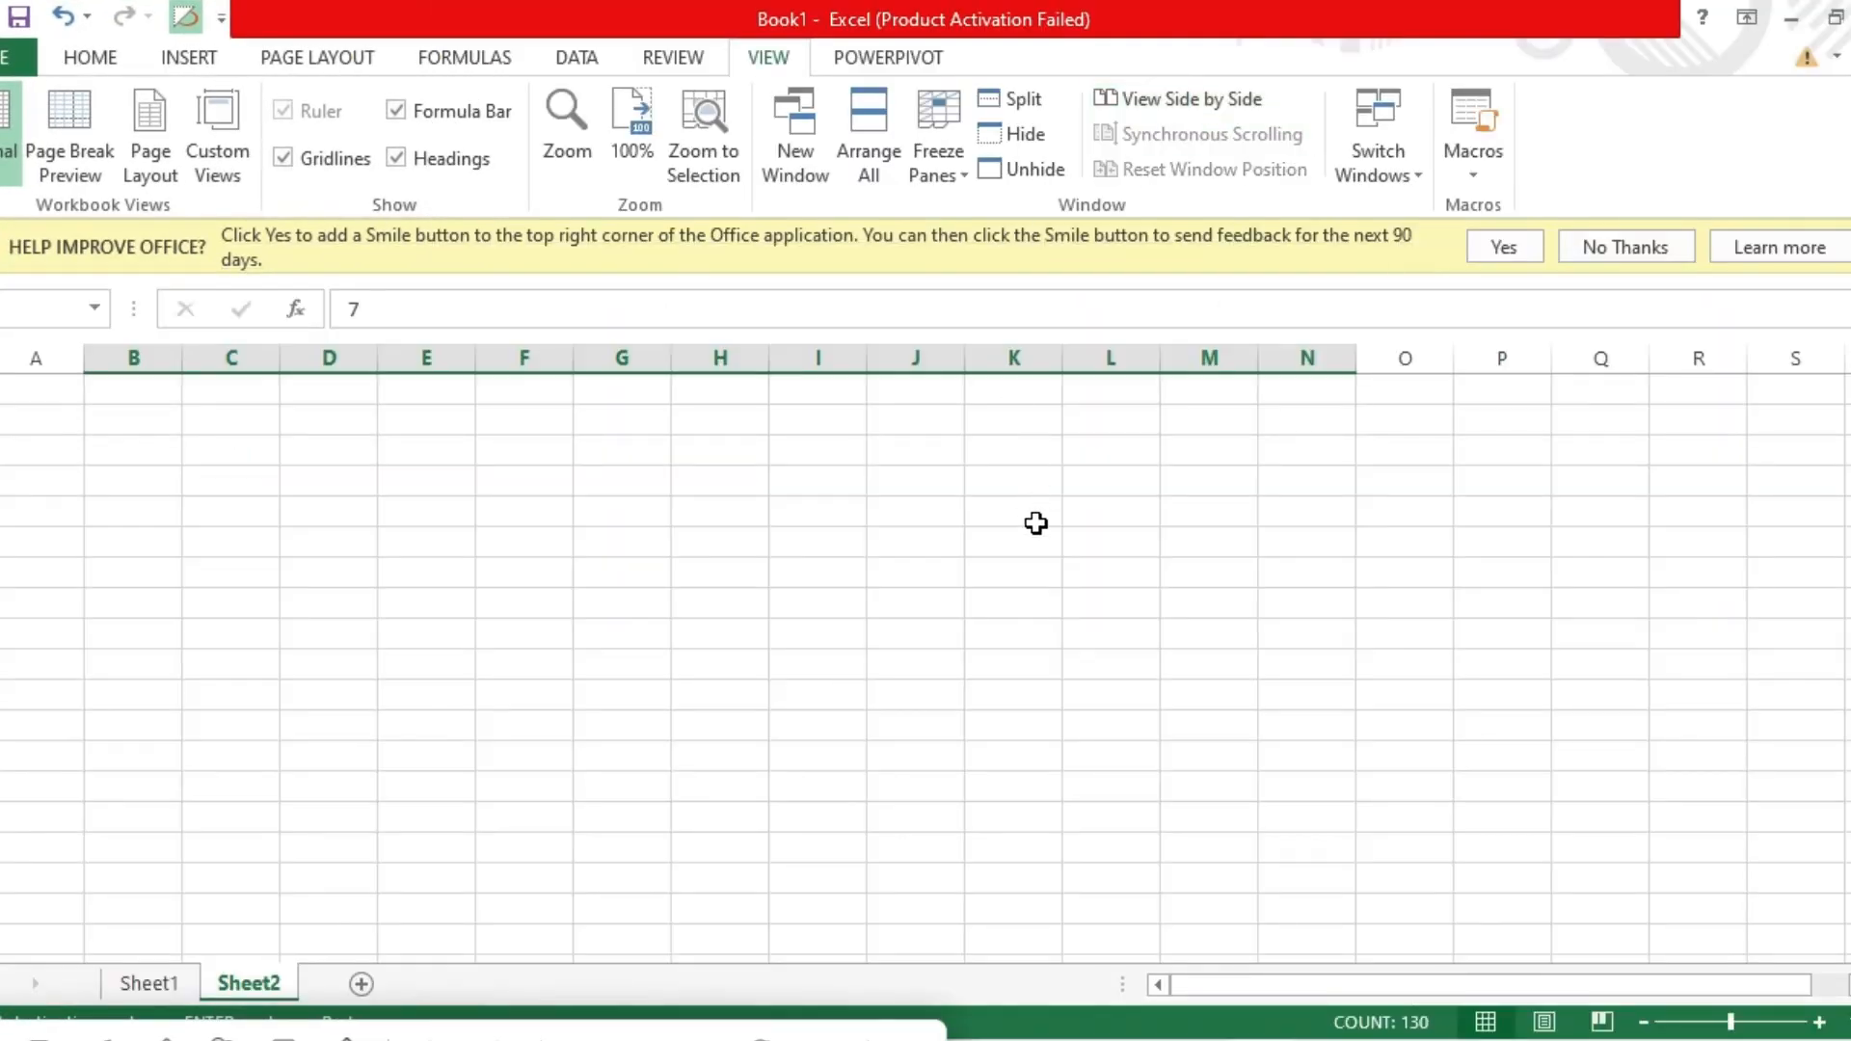
left_click(186, 989)
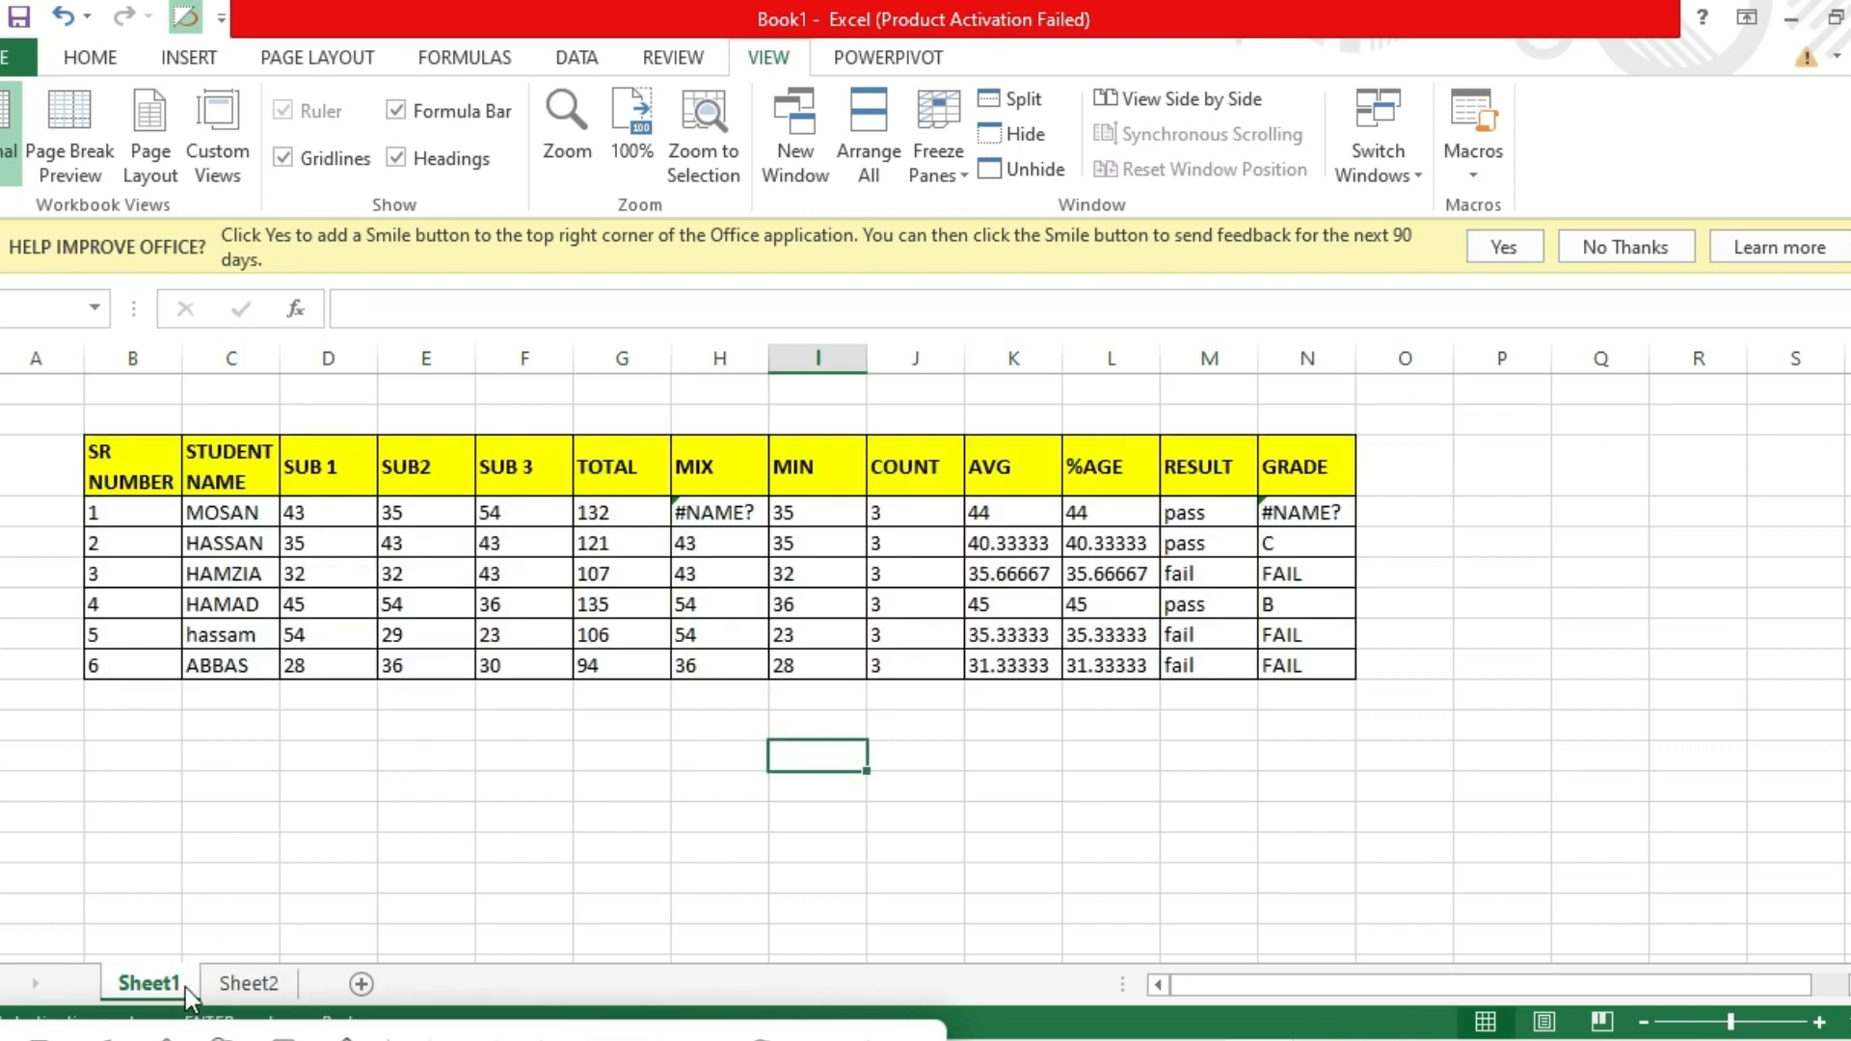
left_click(248, 984)
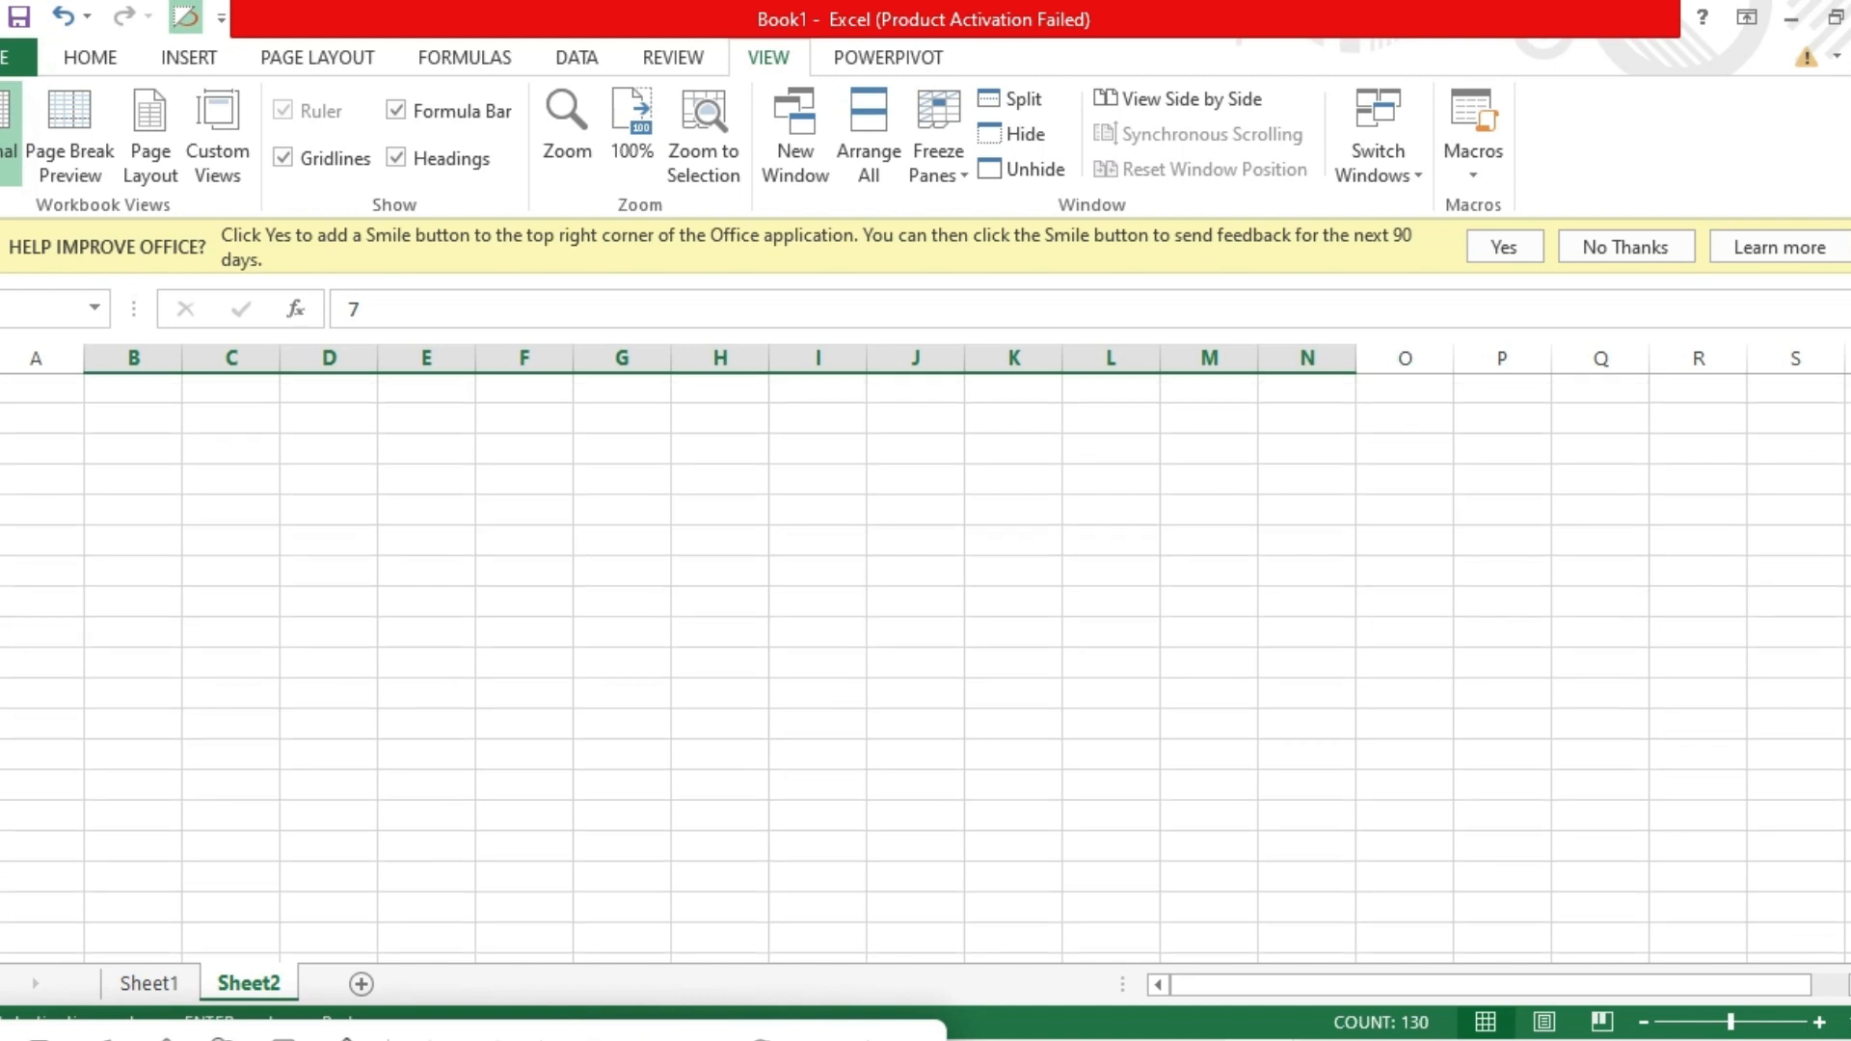
scroll(809, 547, "up", 5)
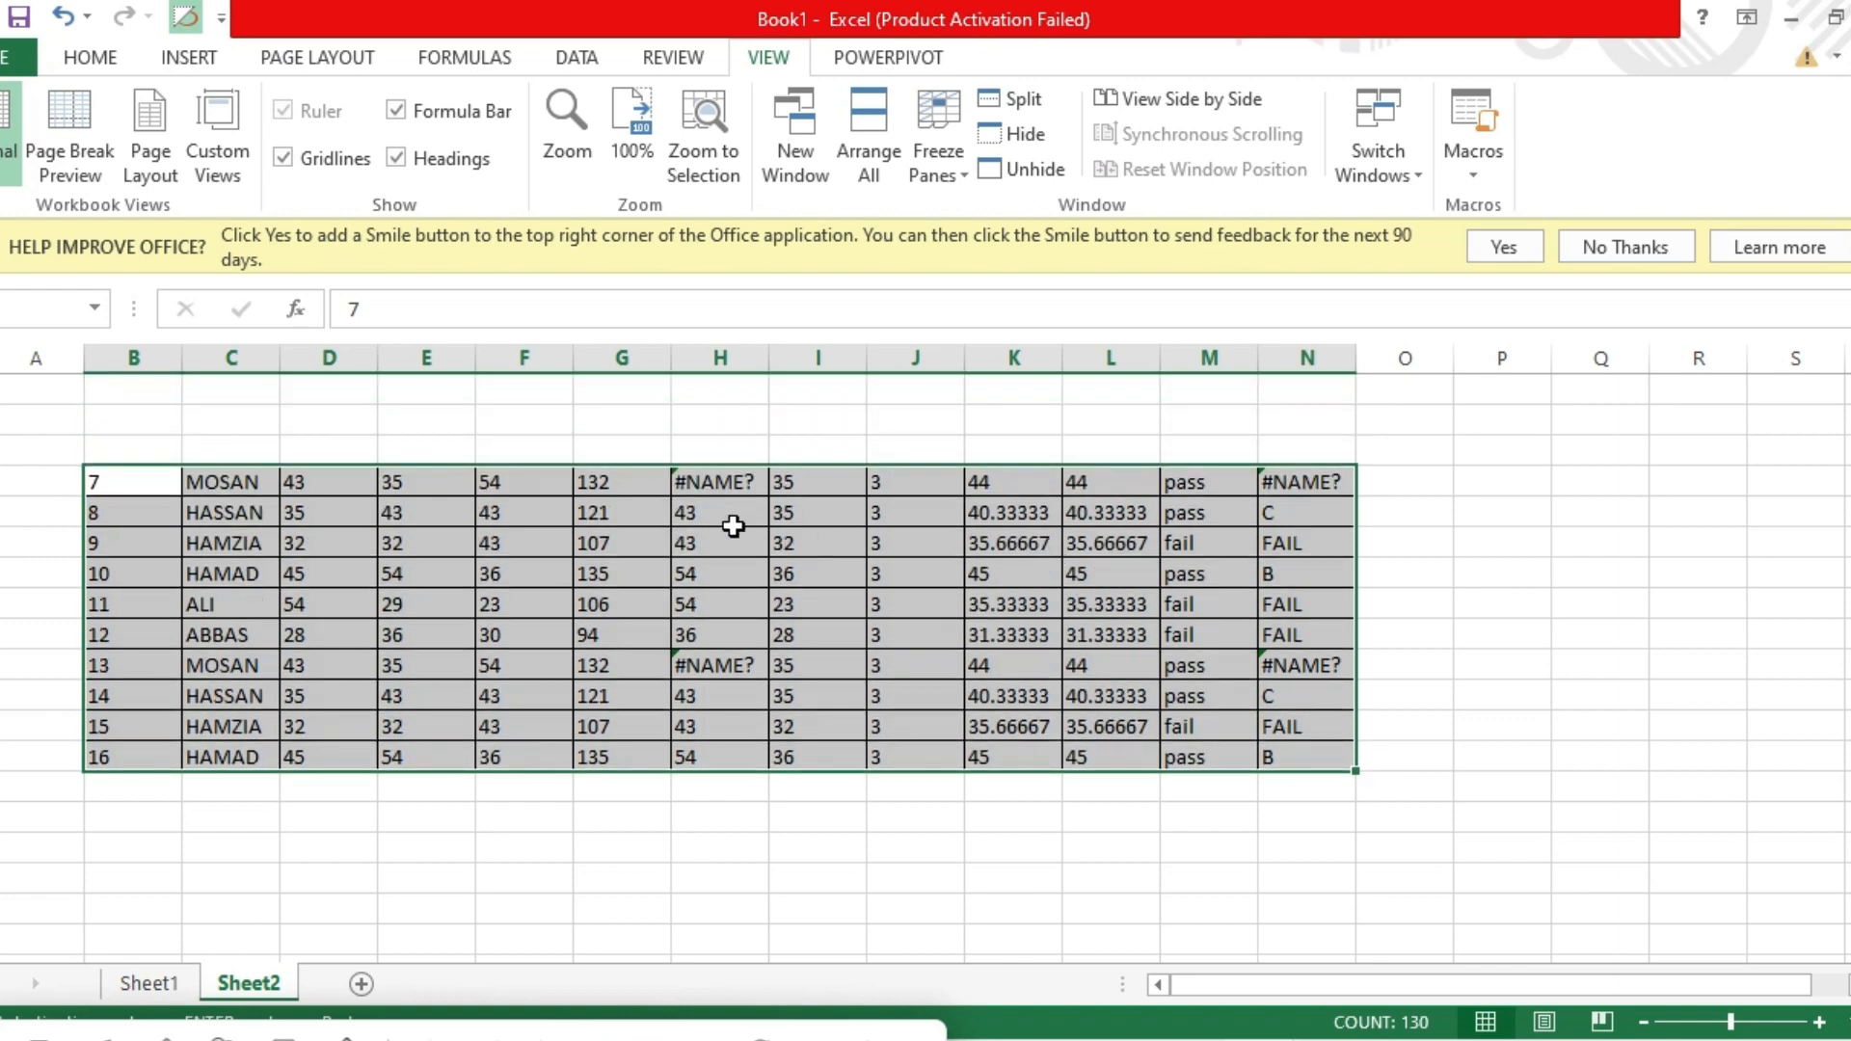
Switch from Book1 to the NAILA VIDEO DATA:1 window
left_click(1416, 179)
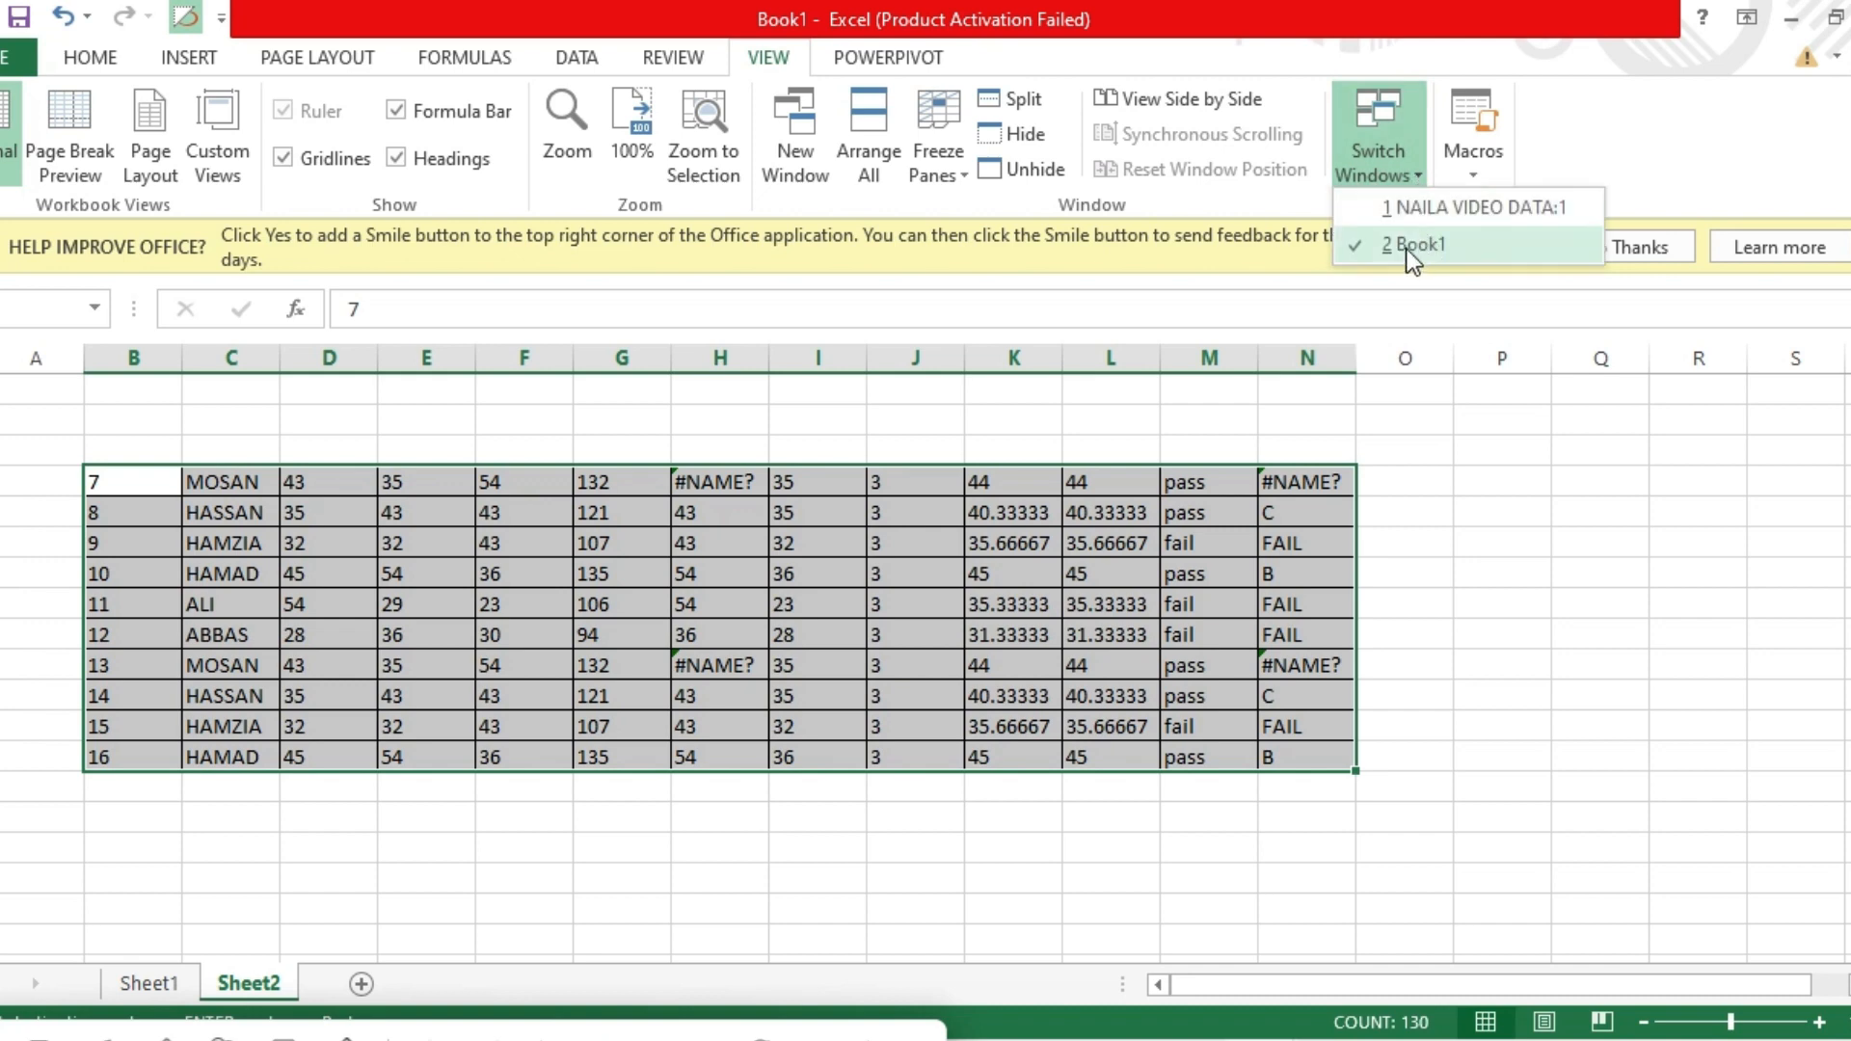
left_click(1439, 214)
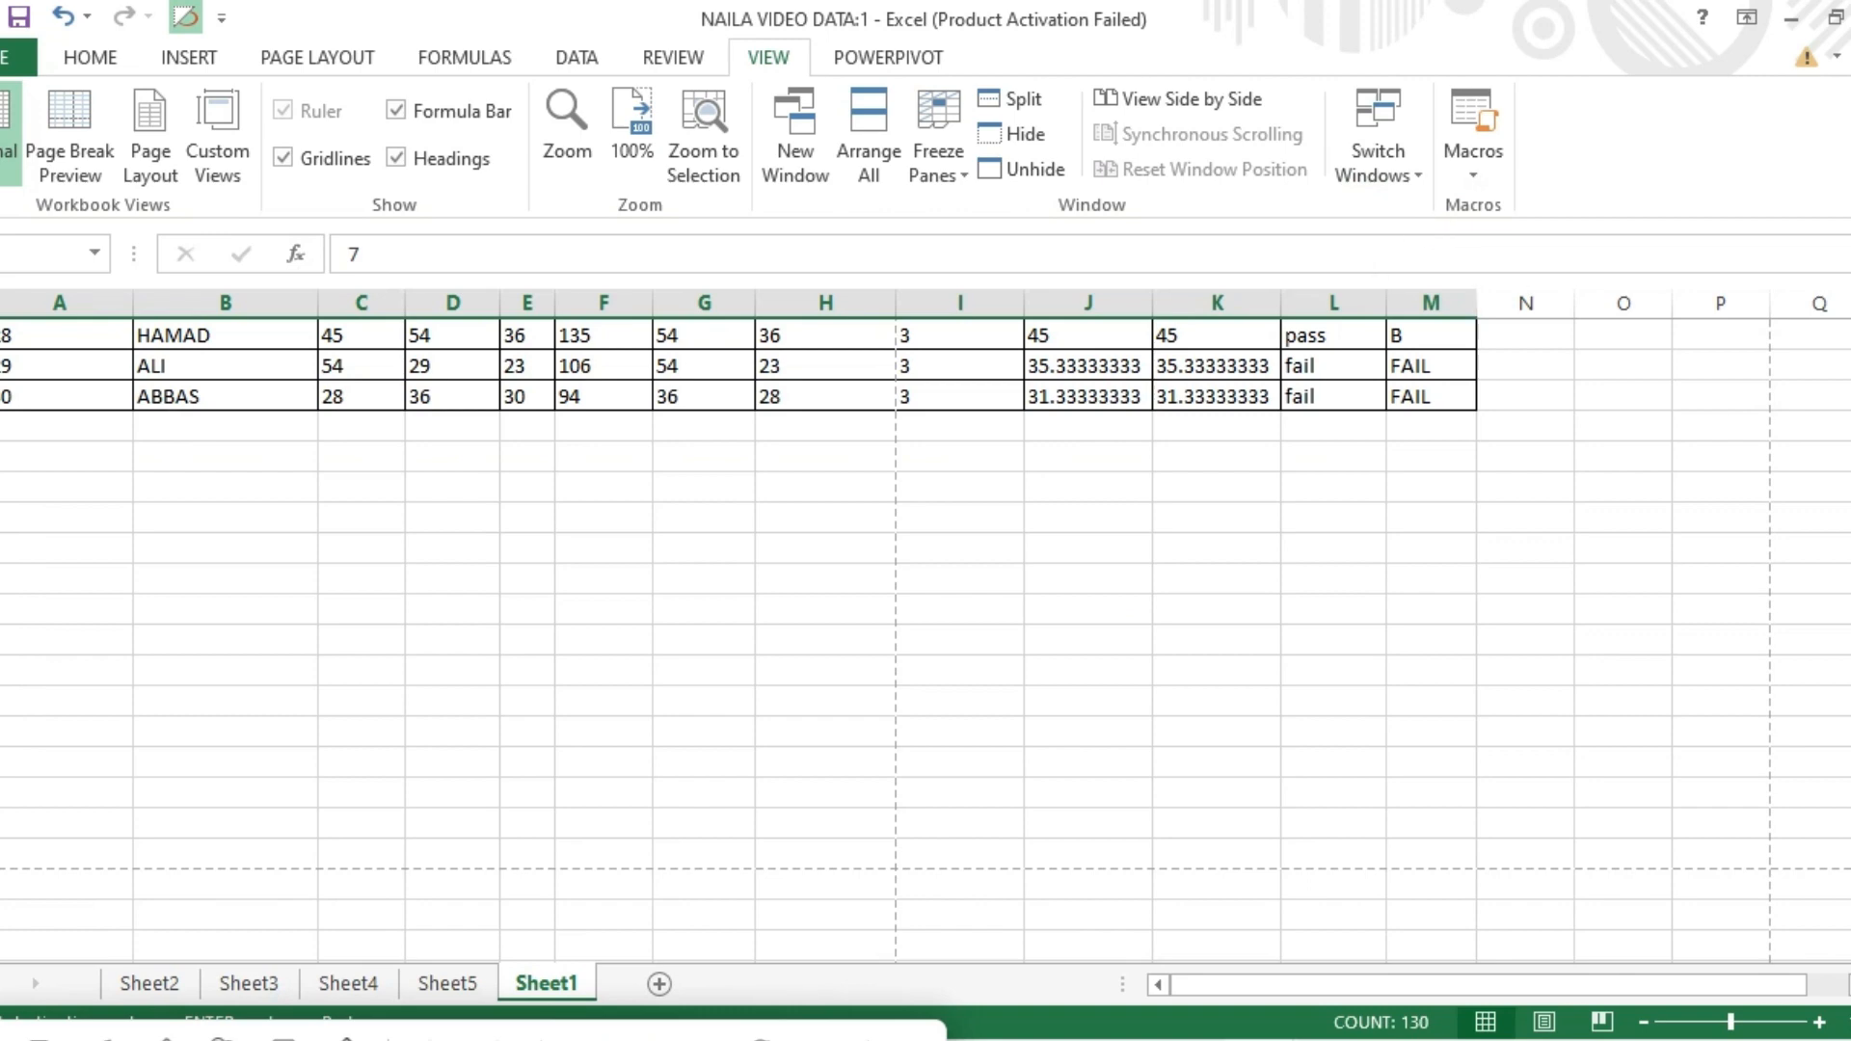
Return to the top of the marks data, then switch windows to Book1 and view its Sheet1
scroll(926, 636, "up", 5)
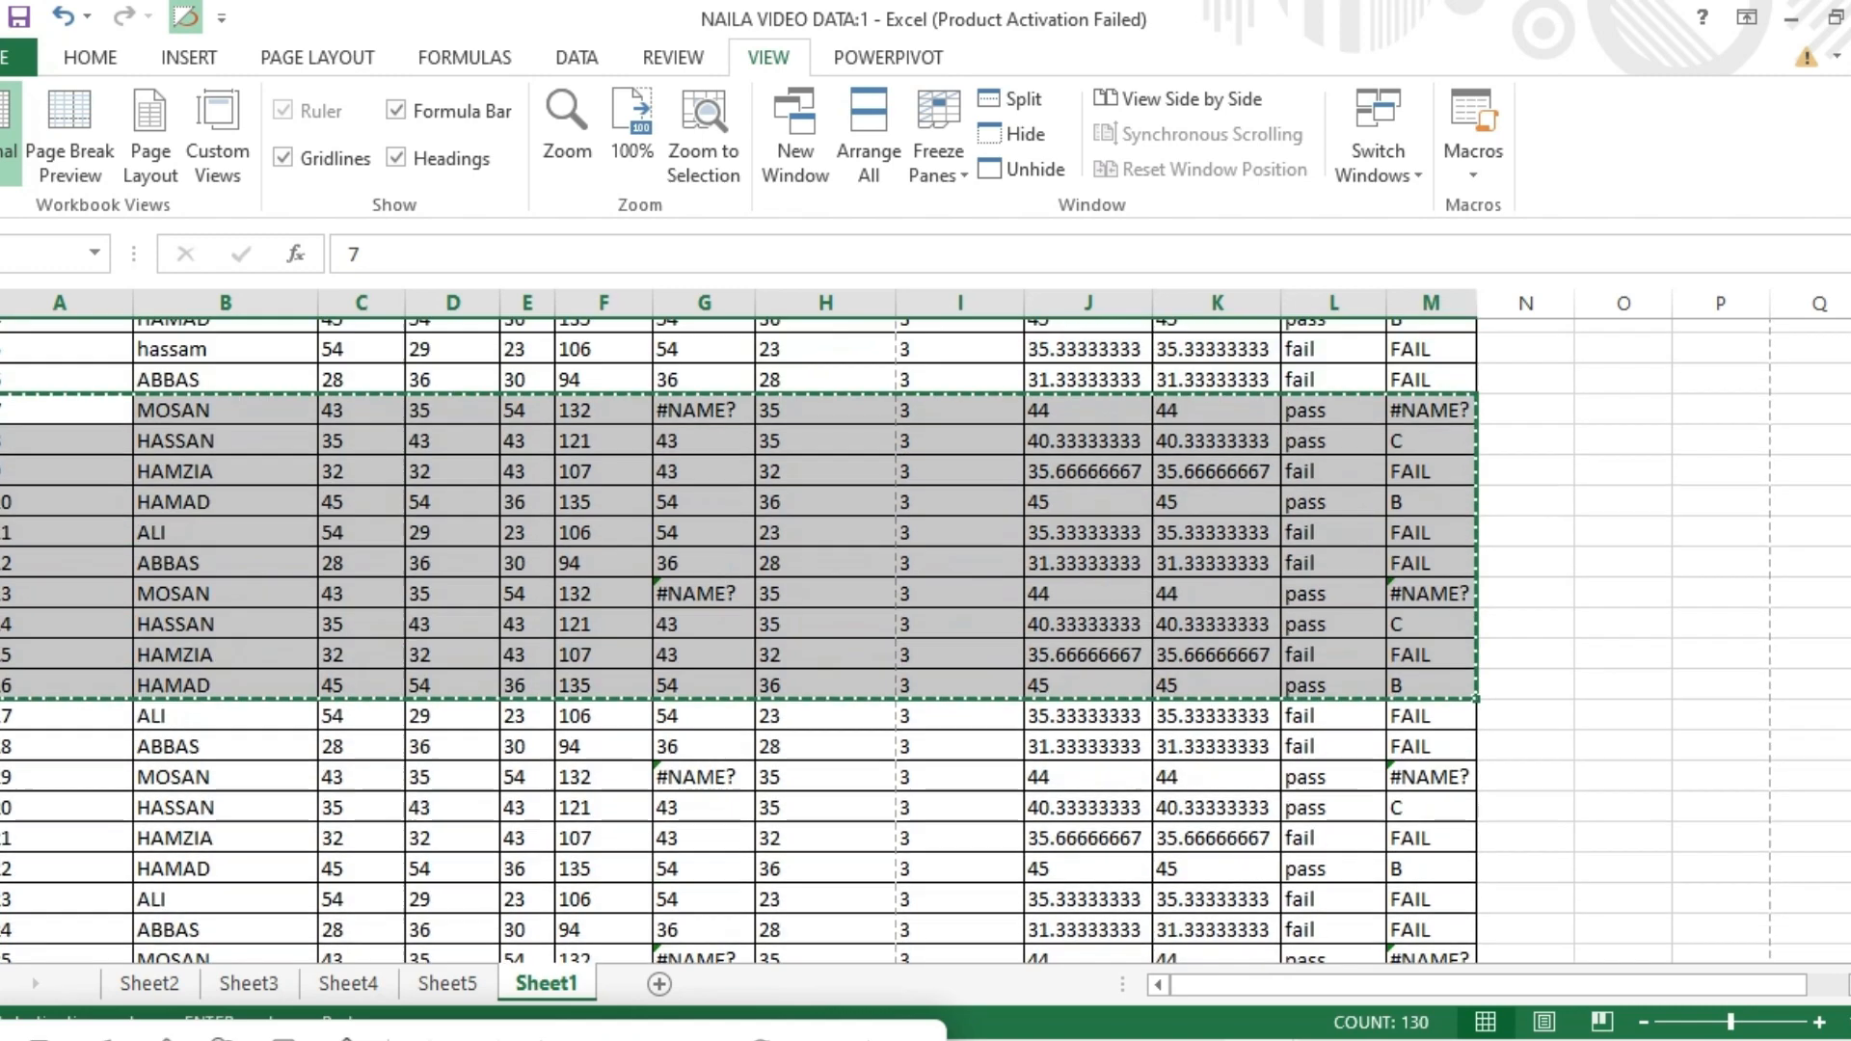
scroll(926, 637, "up", 2)
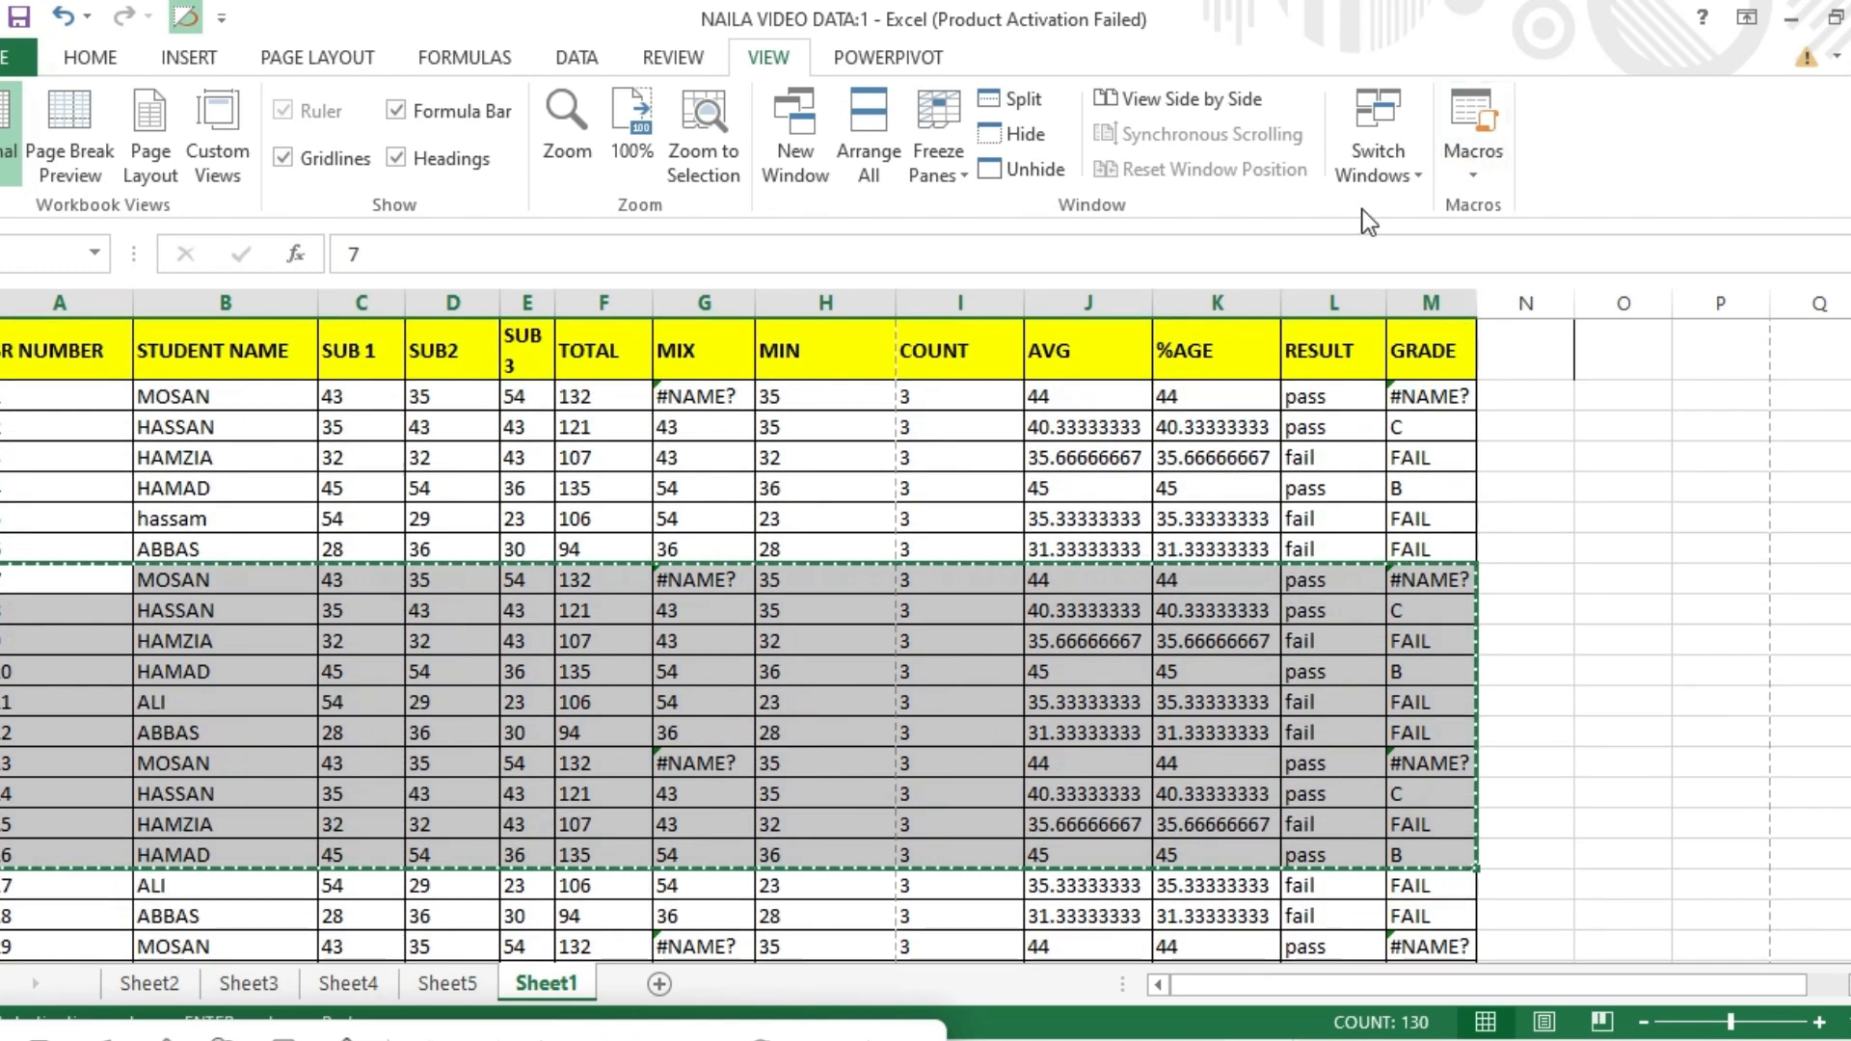
left_click(1410, 181)
left_click(1407, 243)
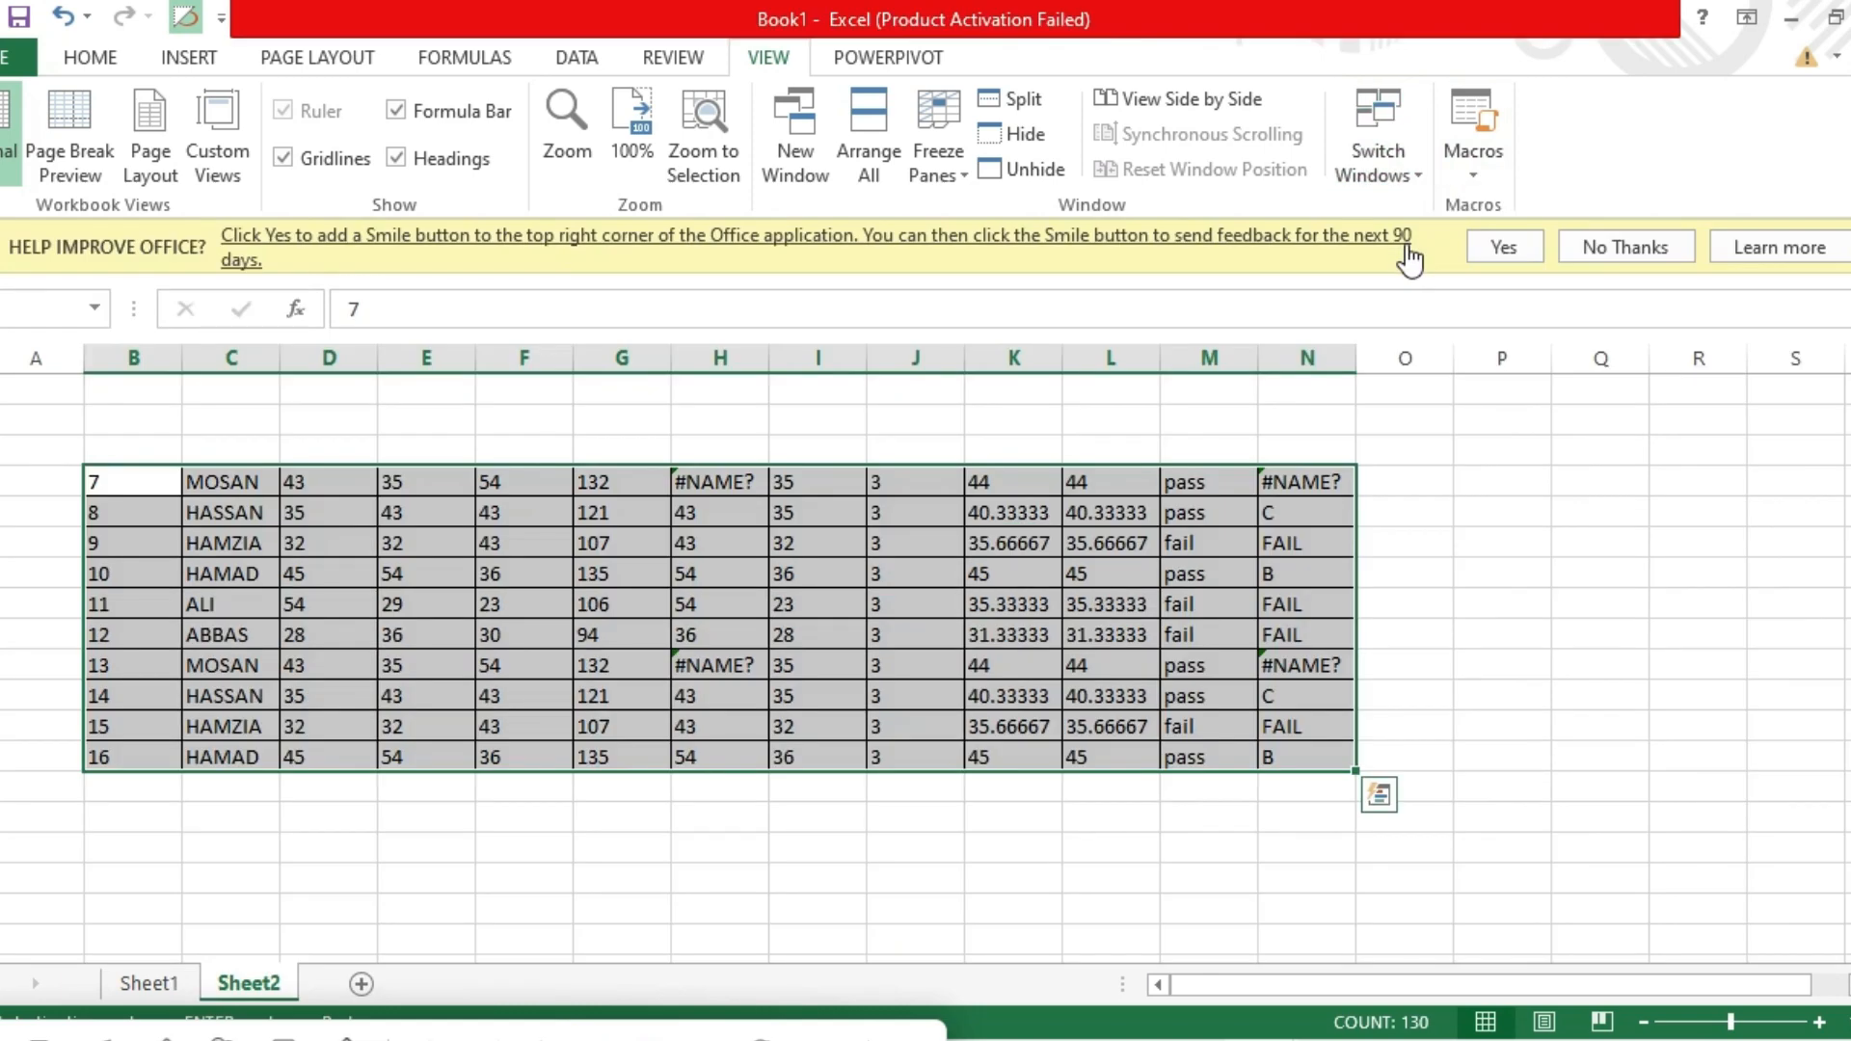
left_click(170, 991)
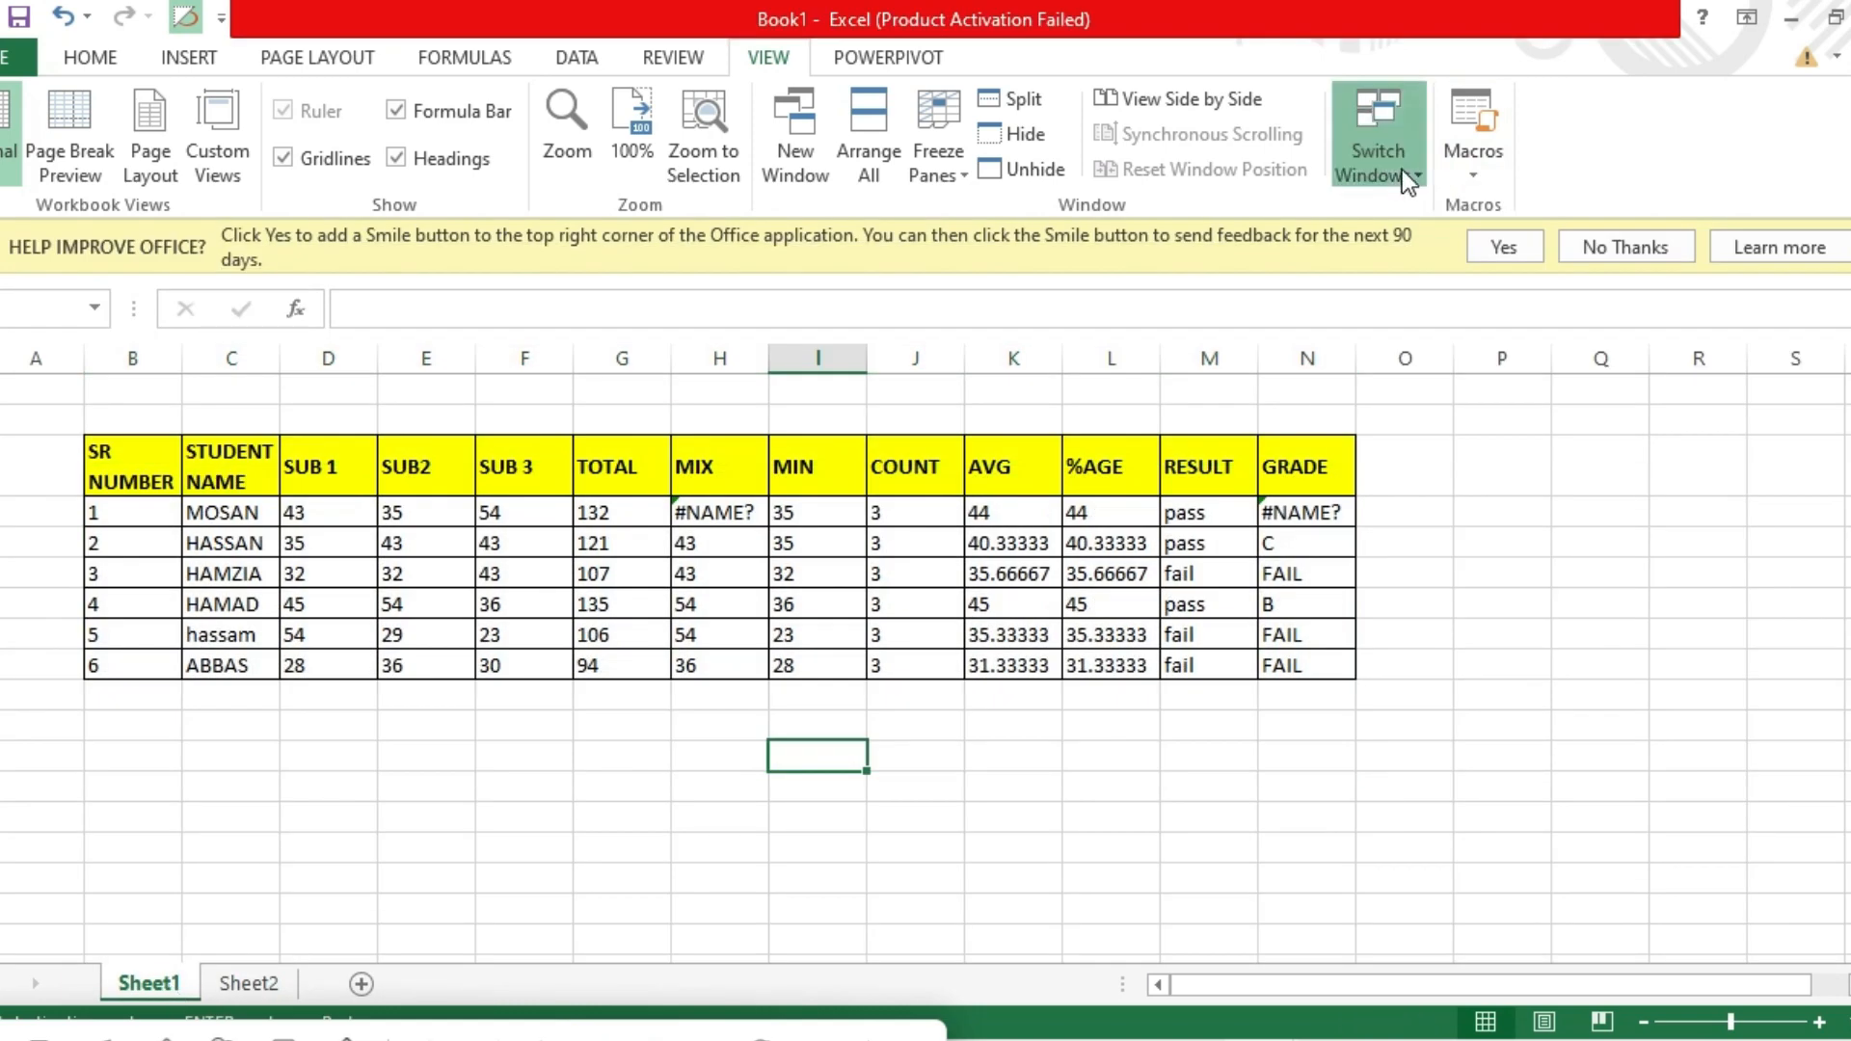
Switch from Book1 to the marks workbook's window and back to Book1
left_click(1402, 170)
left_click(1415, 212)
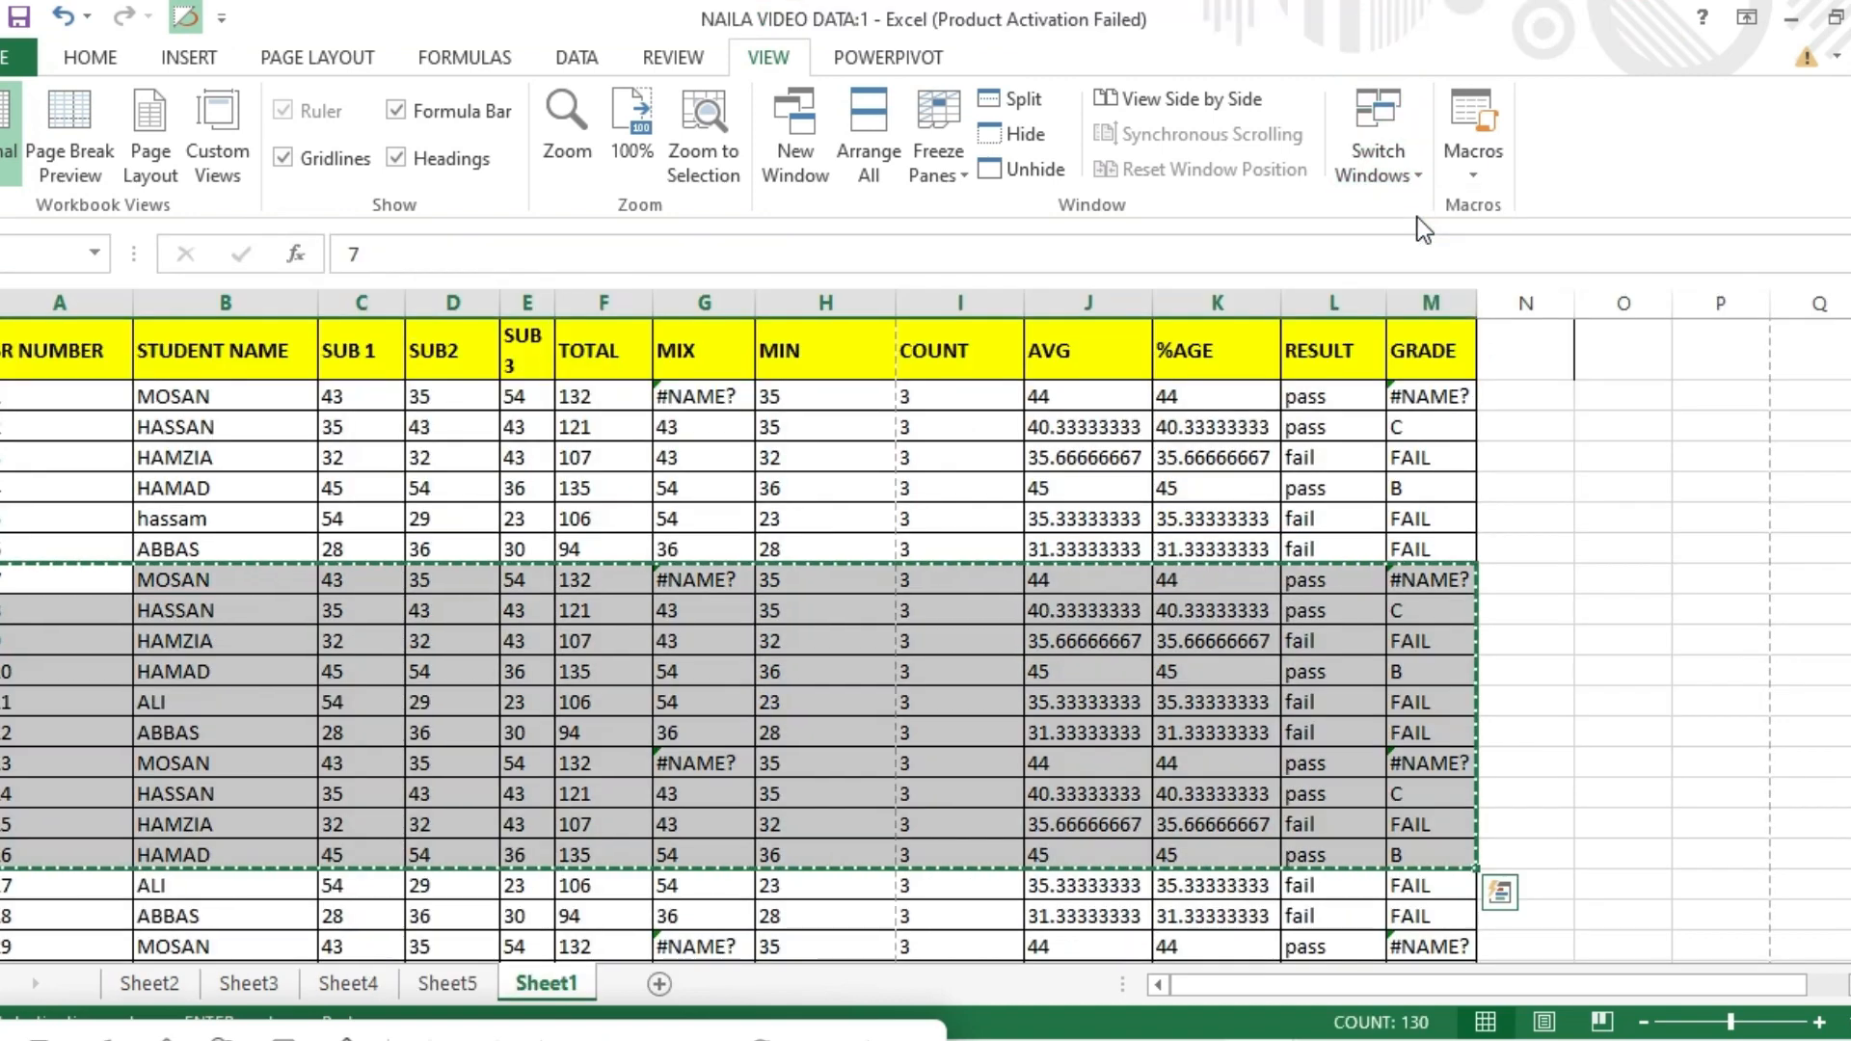
left_click(1391, 169)
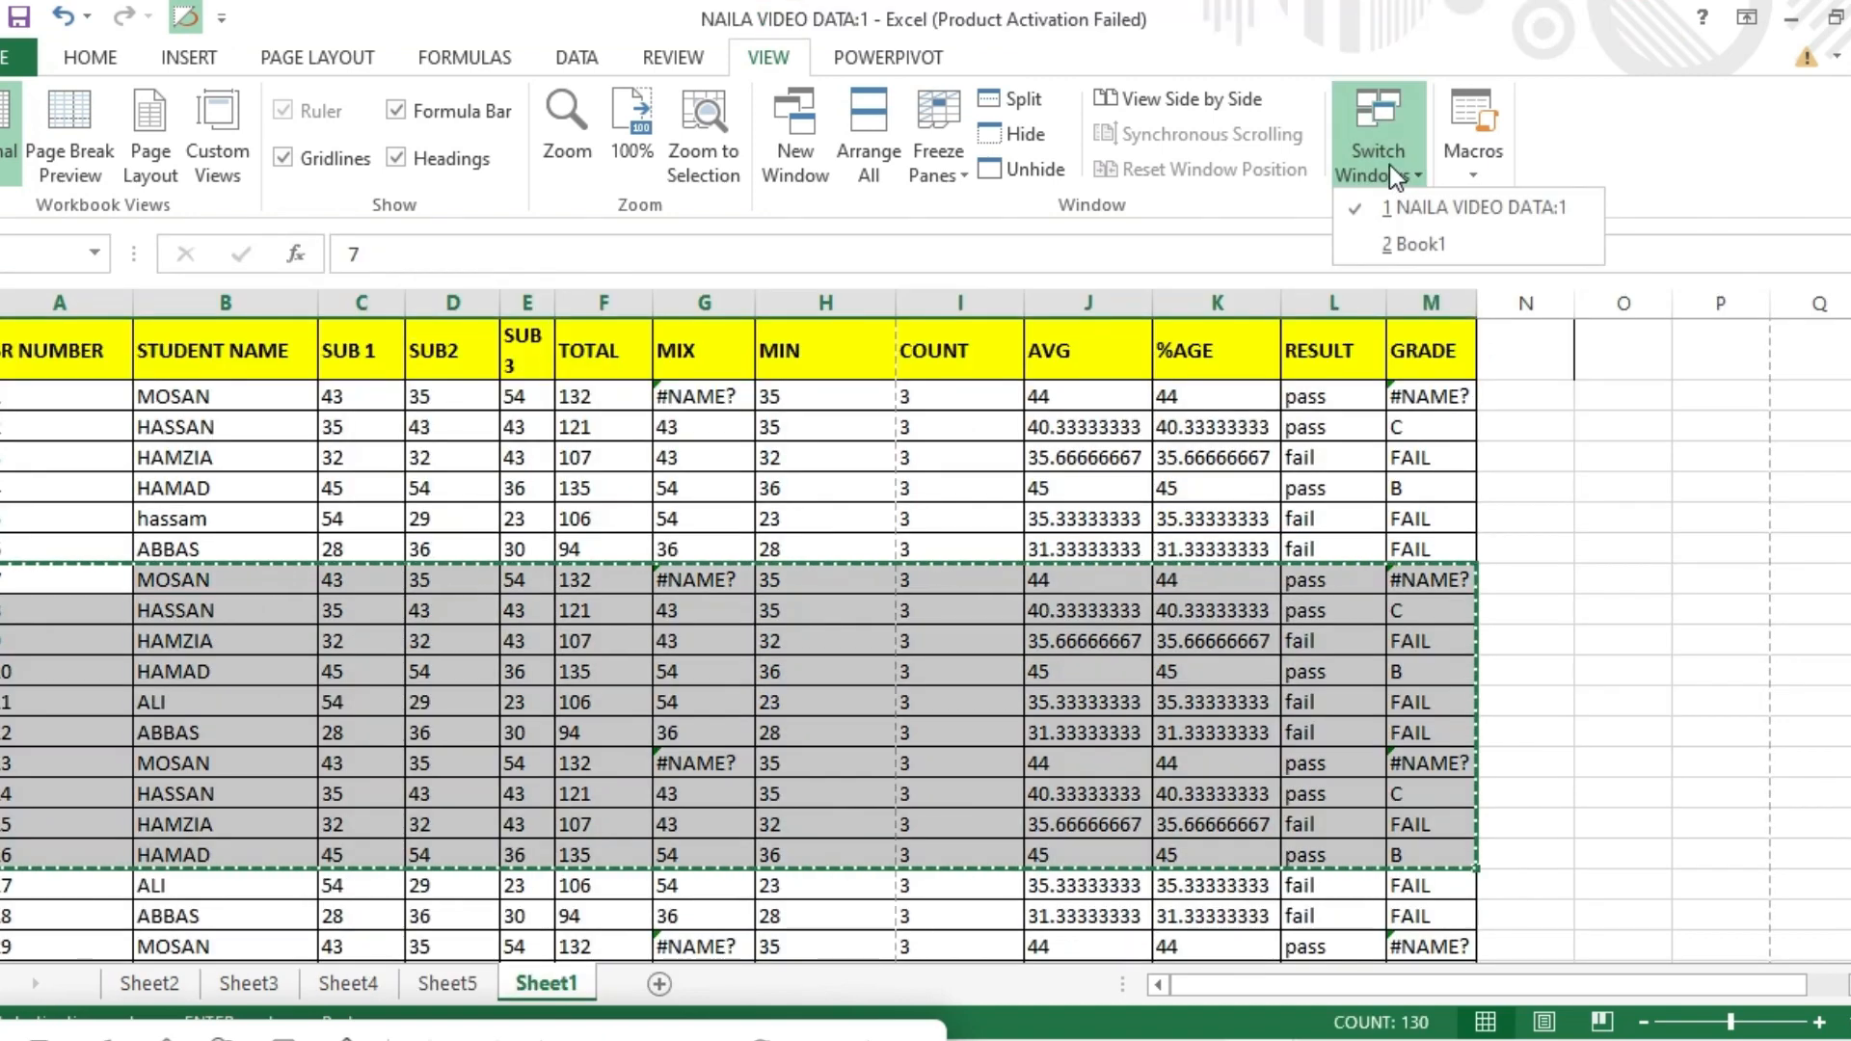
left_click(1399, 249)
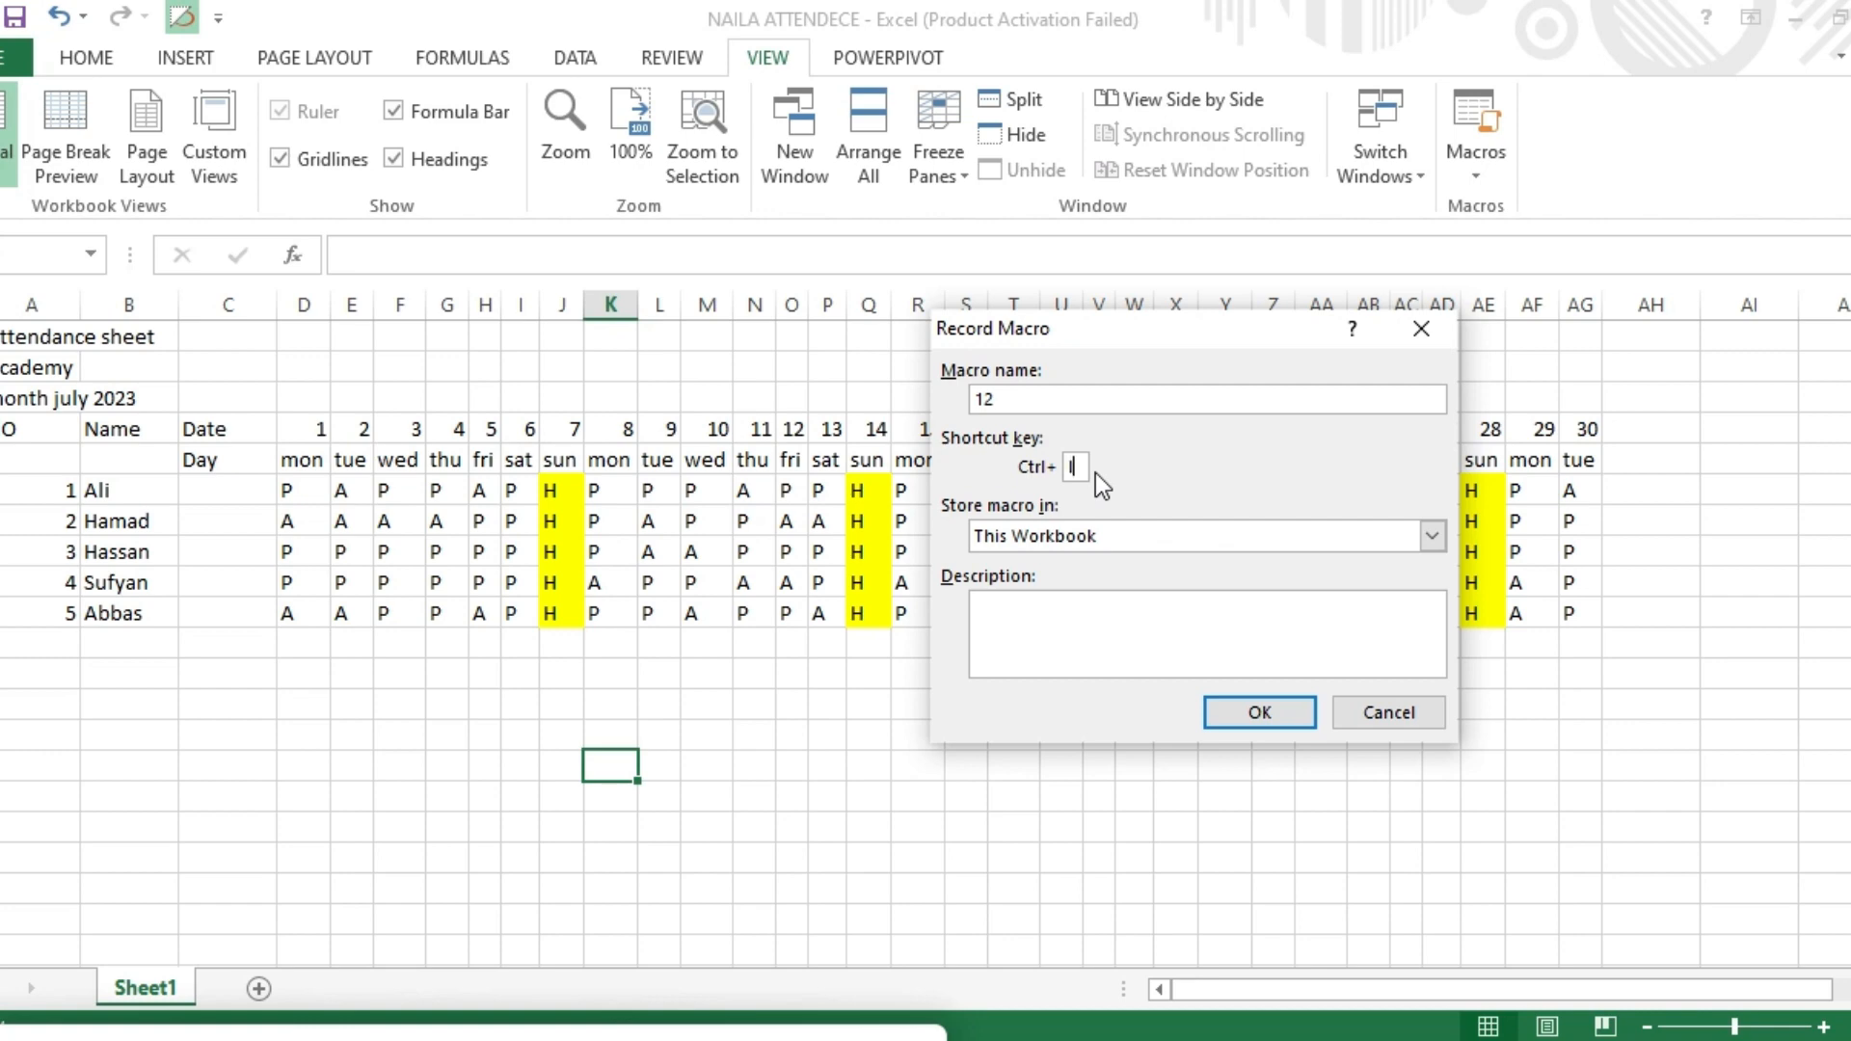
Start recording a macro with a Ctrl shortcut key in the attendance workbook, stored in This Workbook
left_click(1246, 715)
left_click(931, 635)
left_click(1076, 467)
left_click(1260, 708)
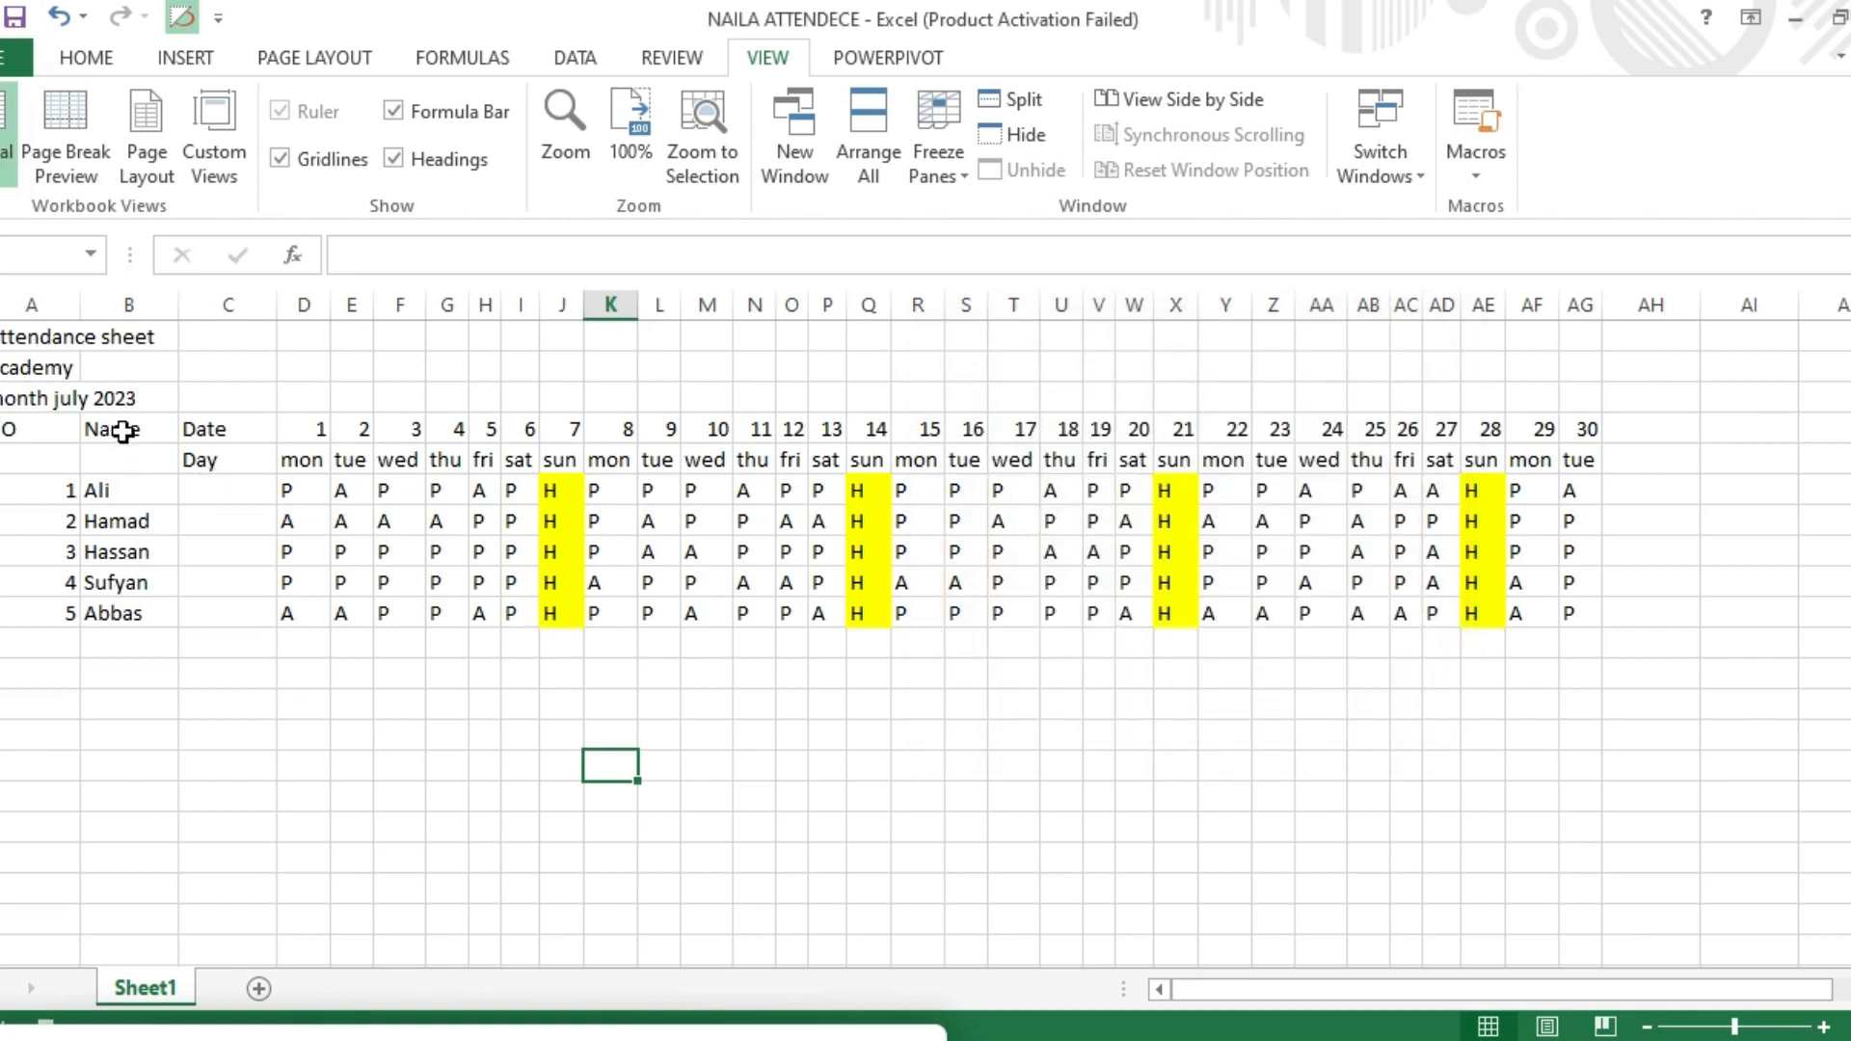
Copy the Name header and student names from column B and paste them into column AH, starting at the Day row
left_click_drag(127, 429, 141, 608)
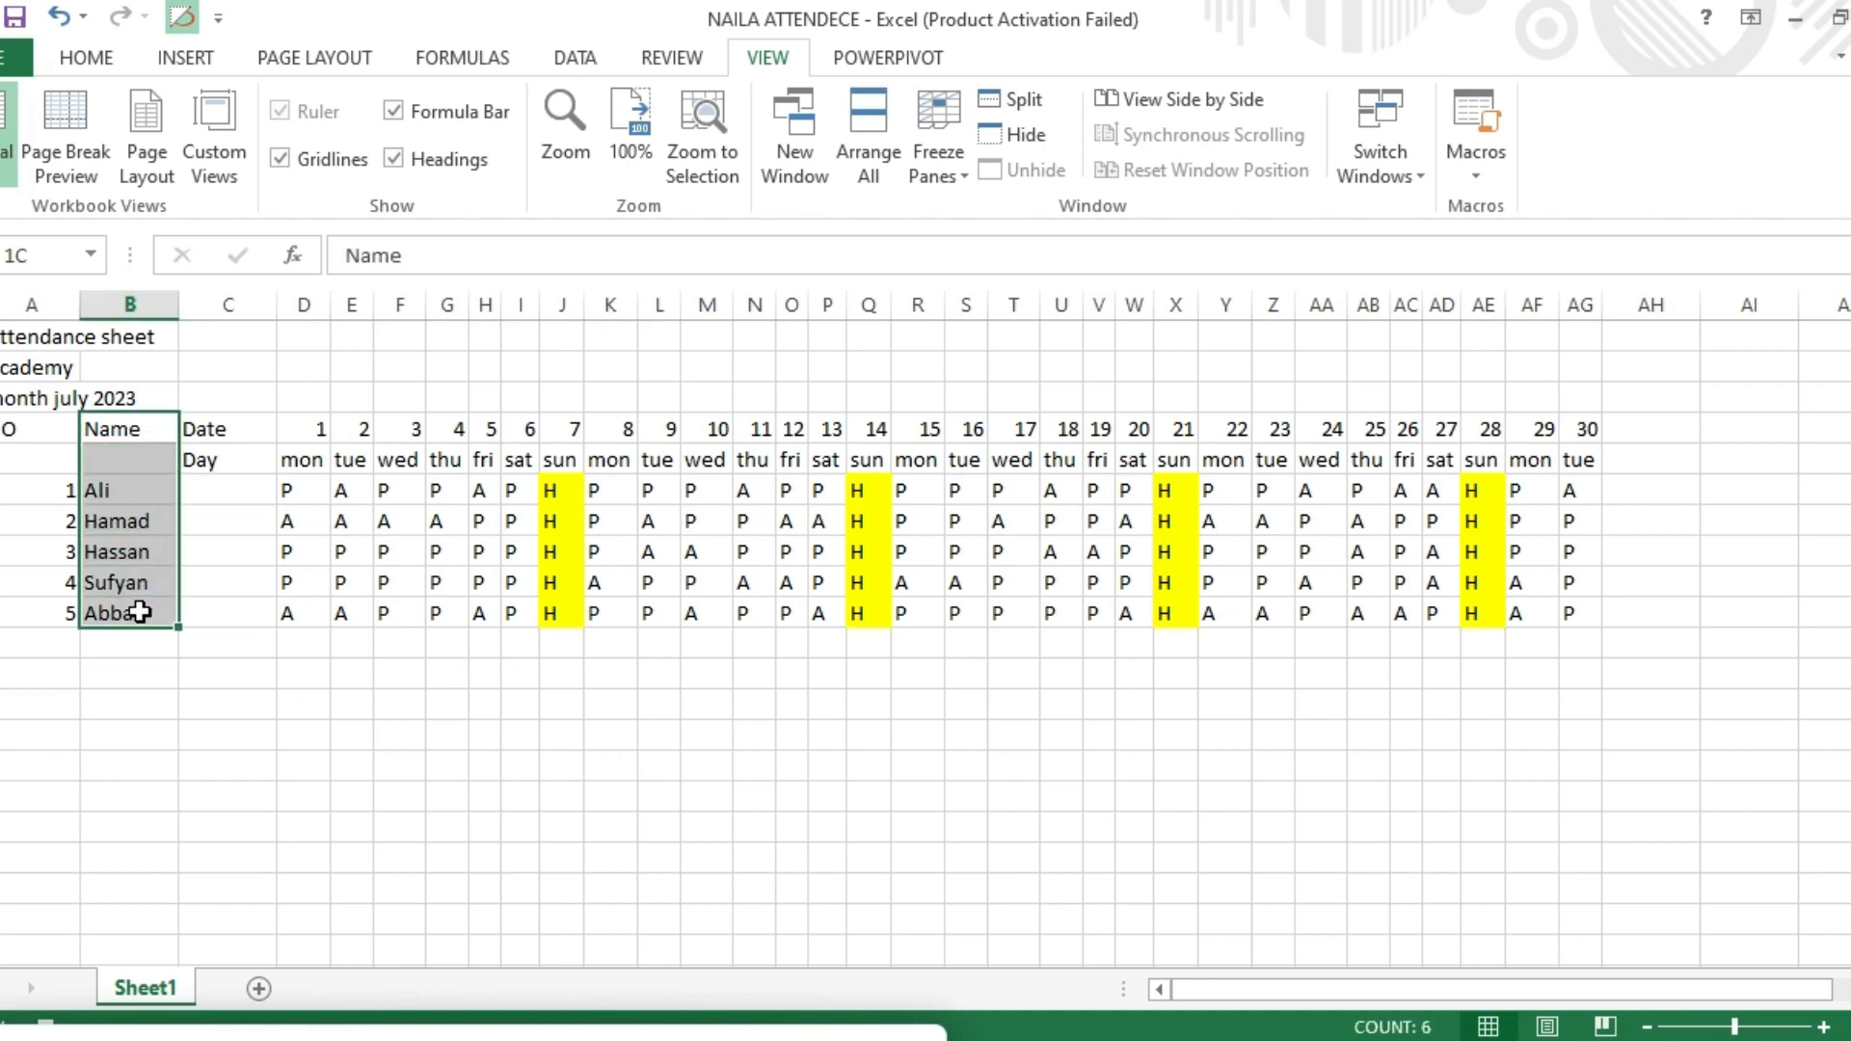
right_click(133, 547)
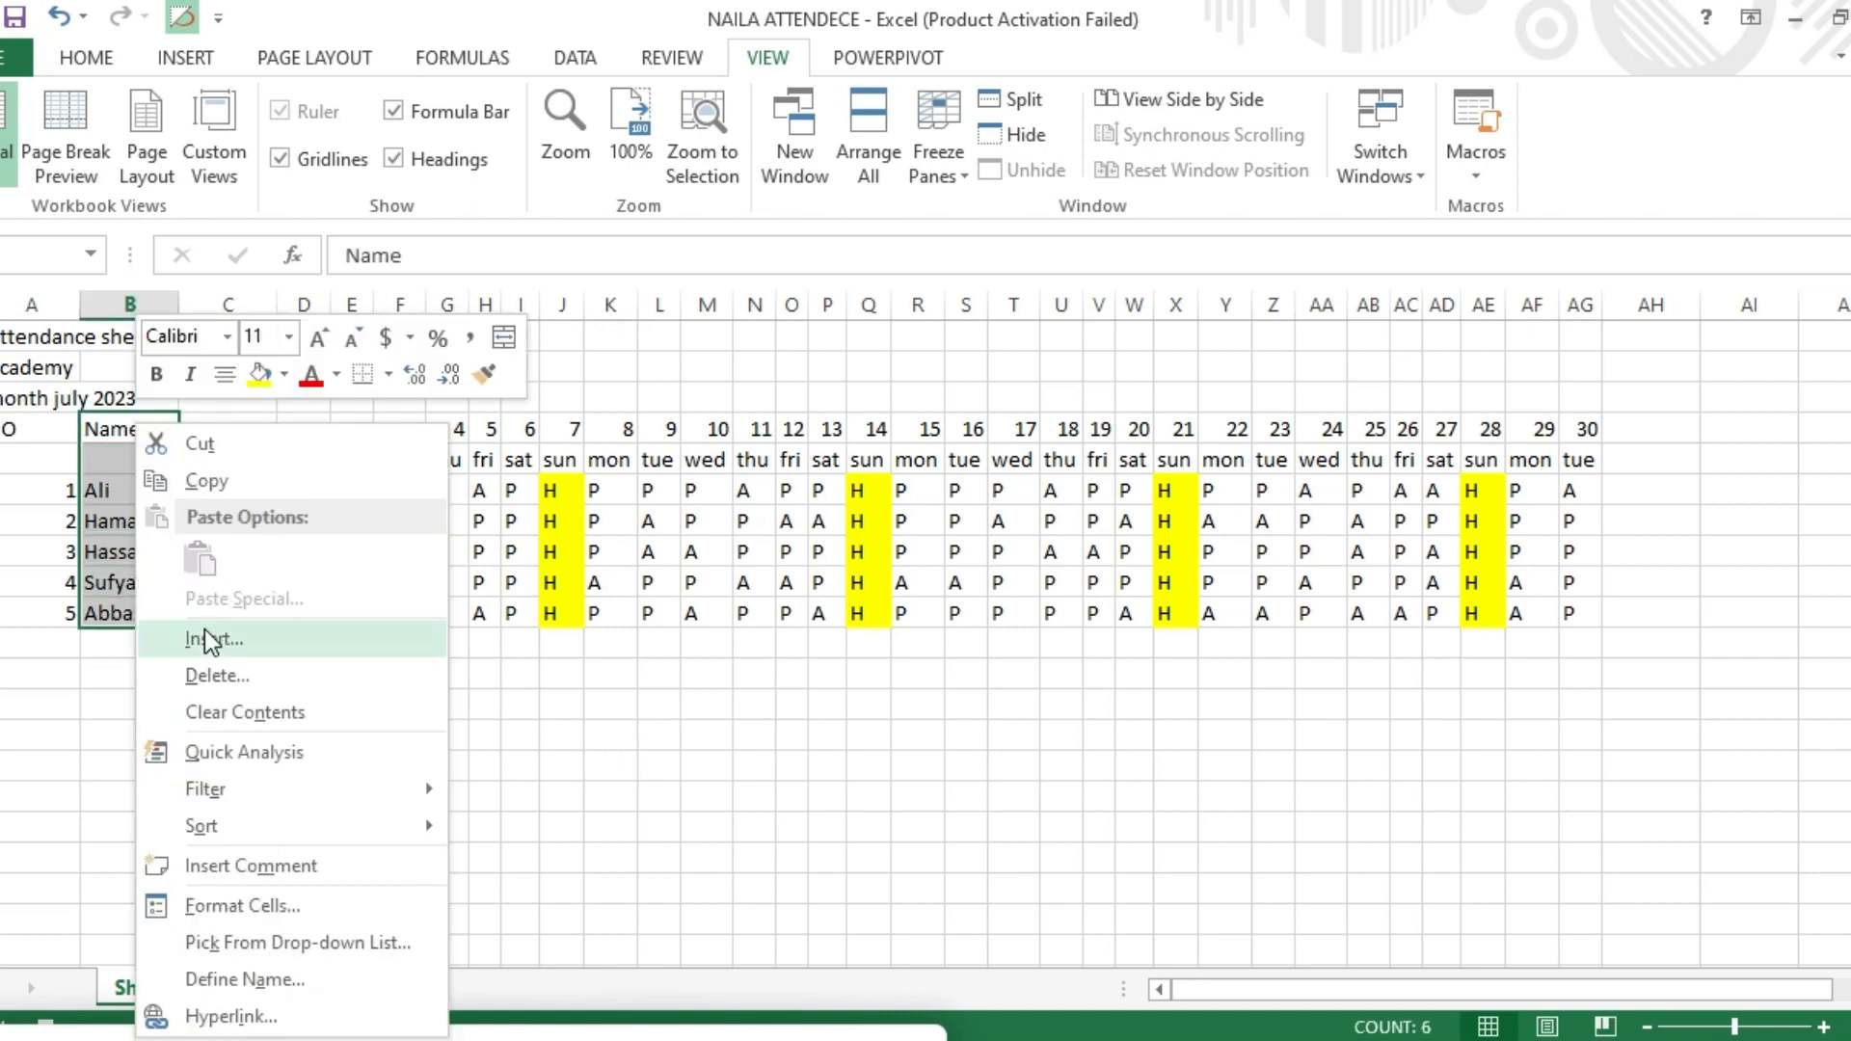
left_click(198, 482)
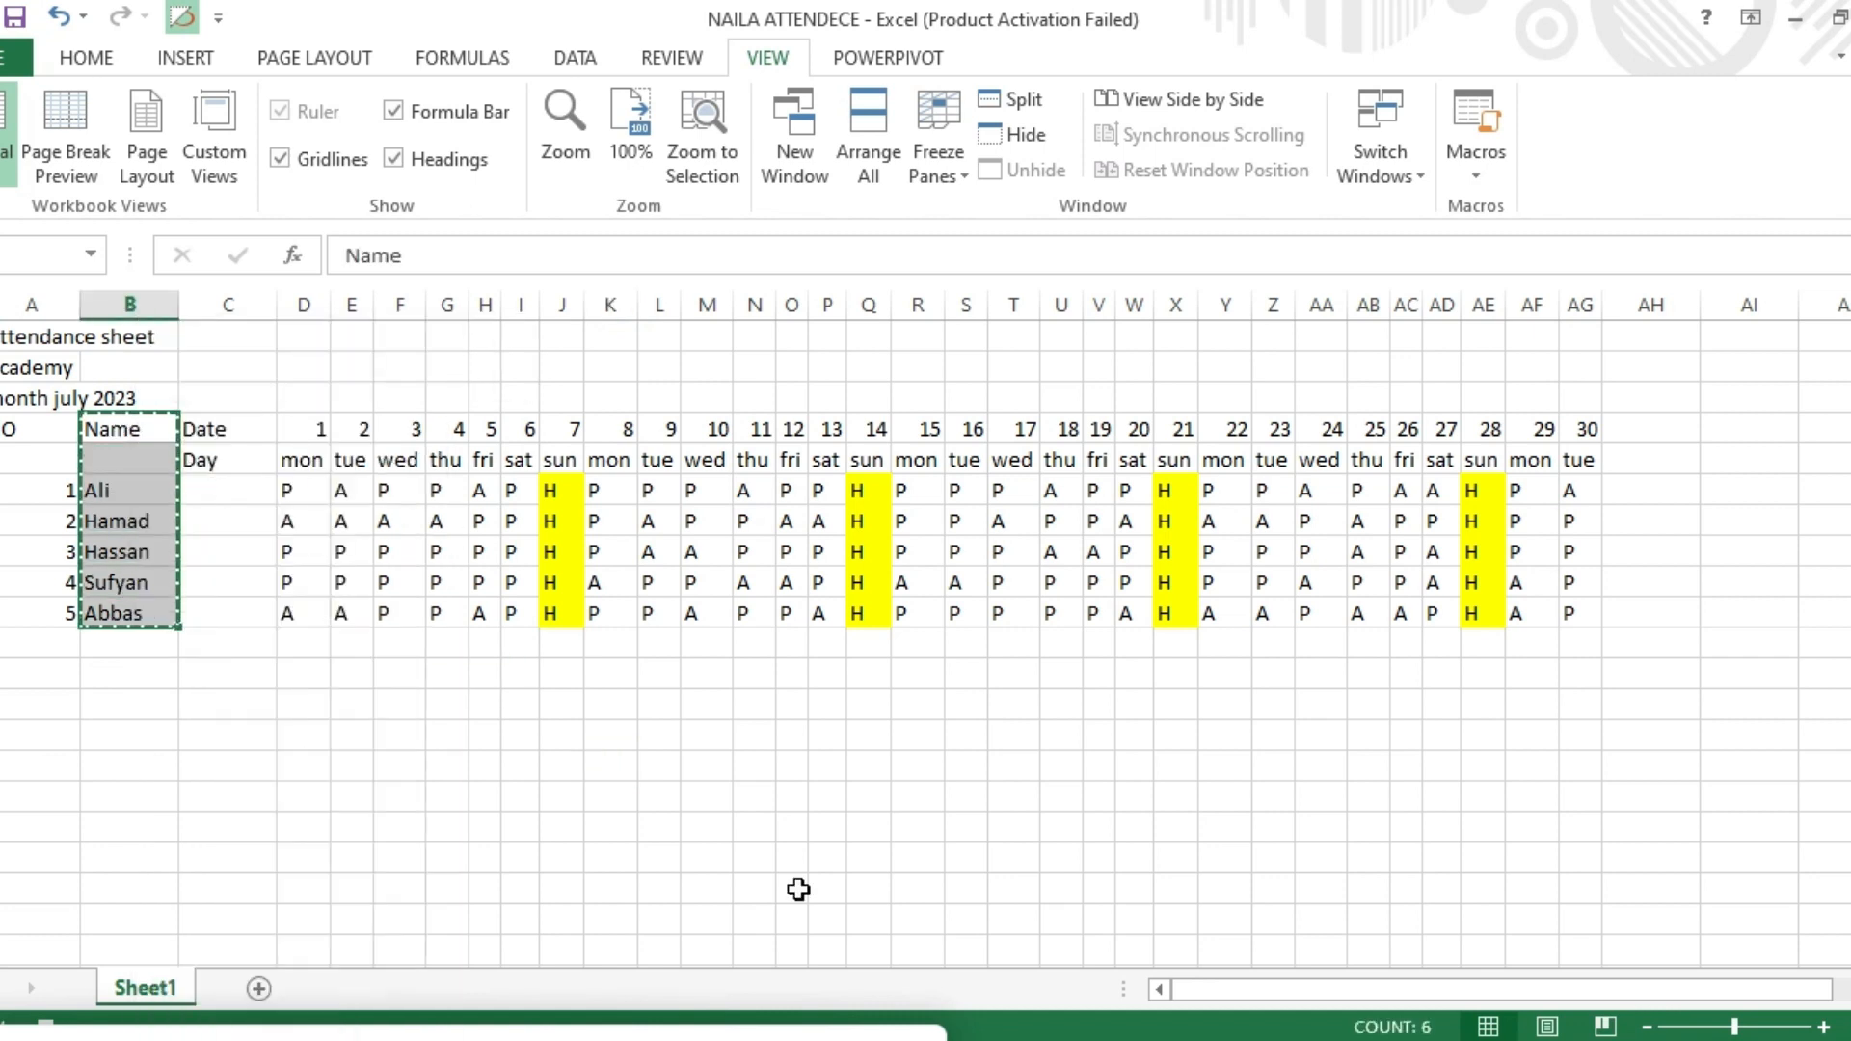
left_click(786, 733)
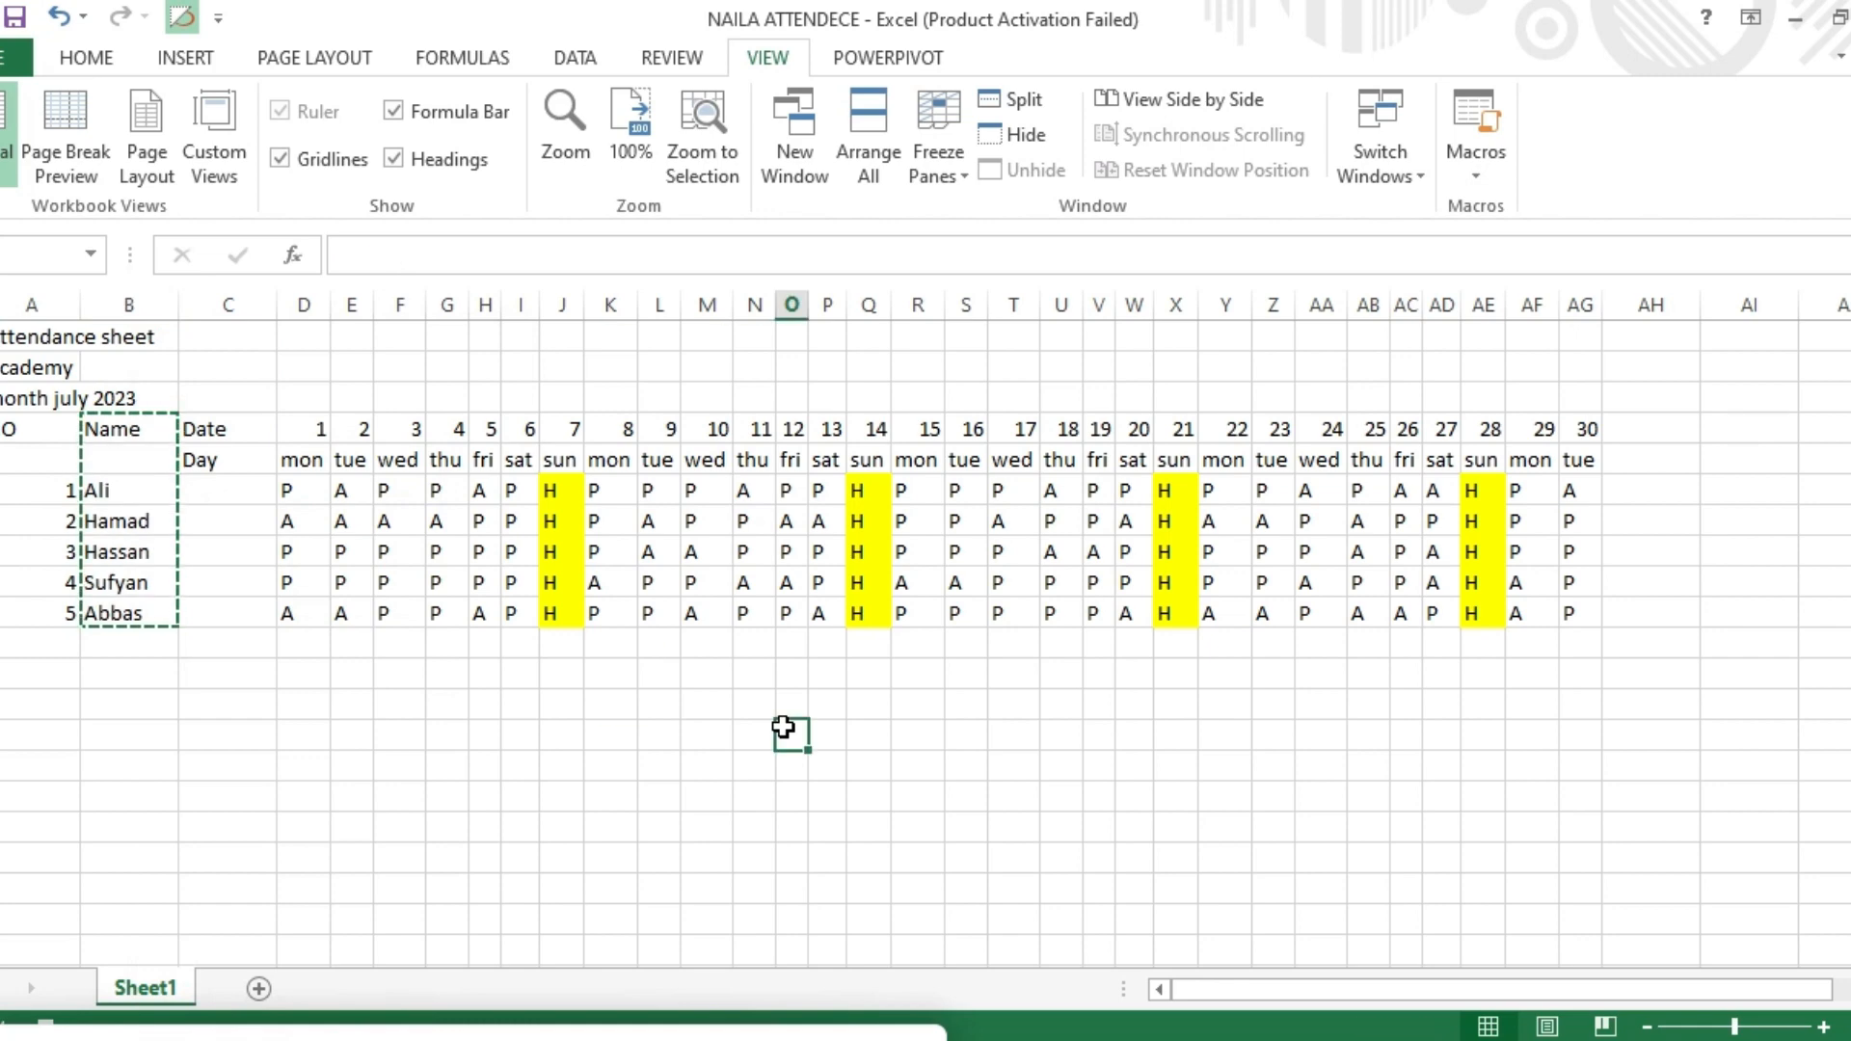
left_click(1682, 459)
right_click(1682, 459)
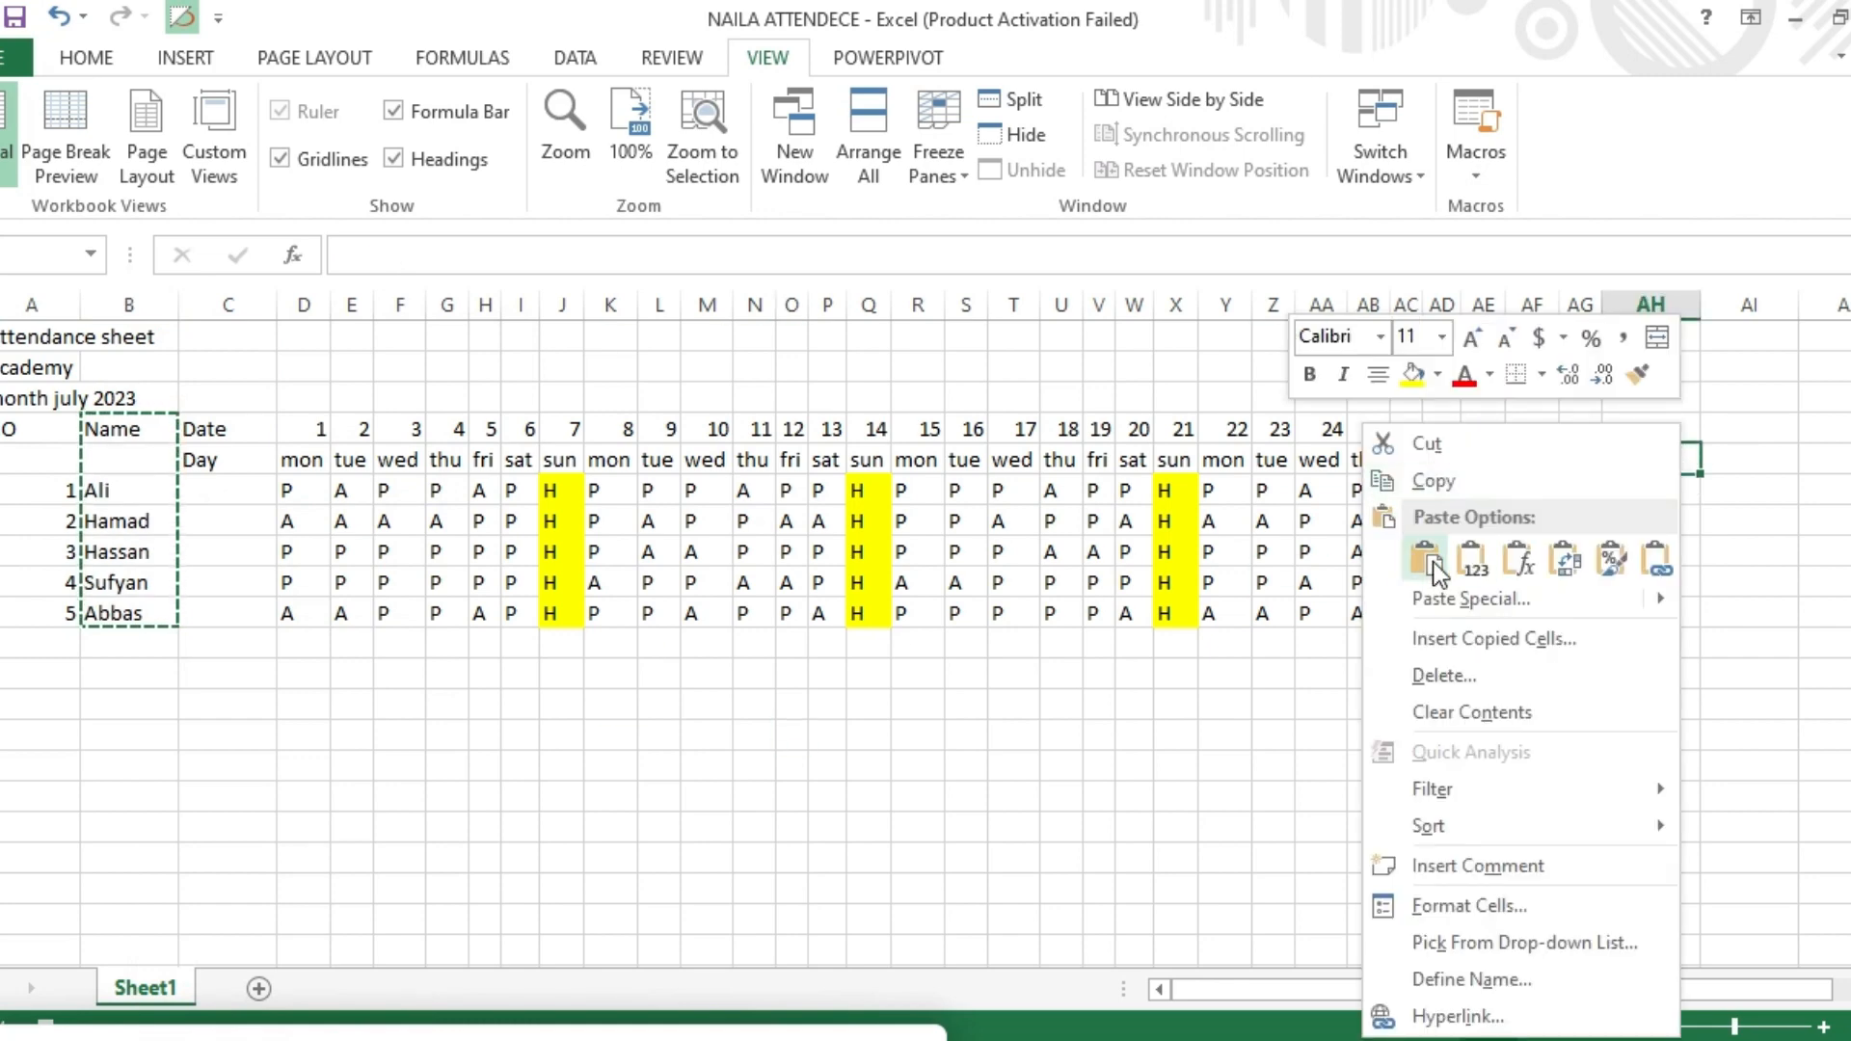
left_click(1433, 596)
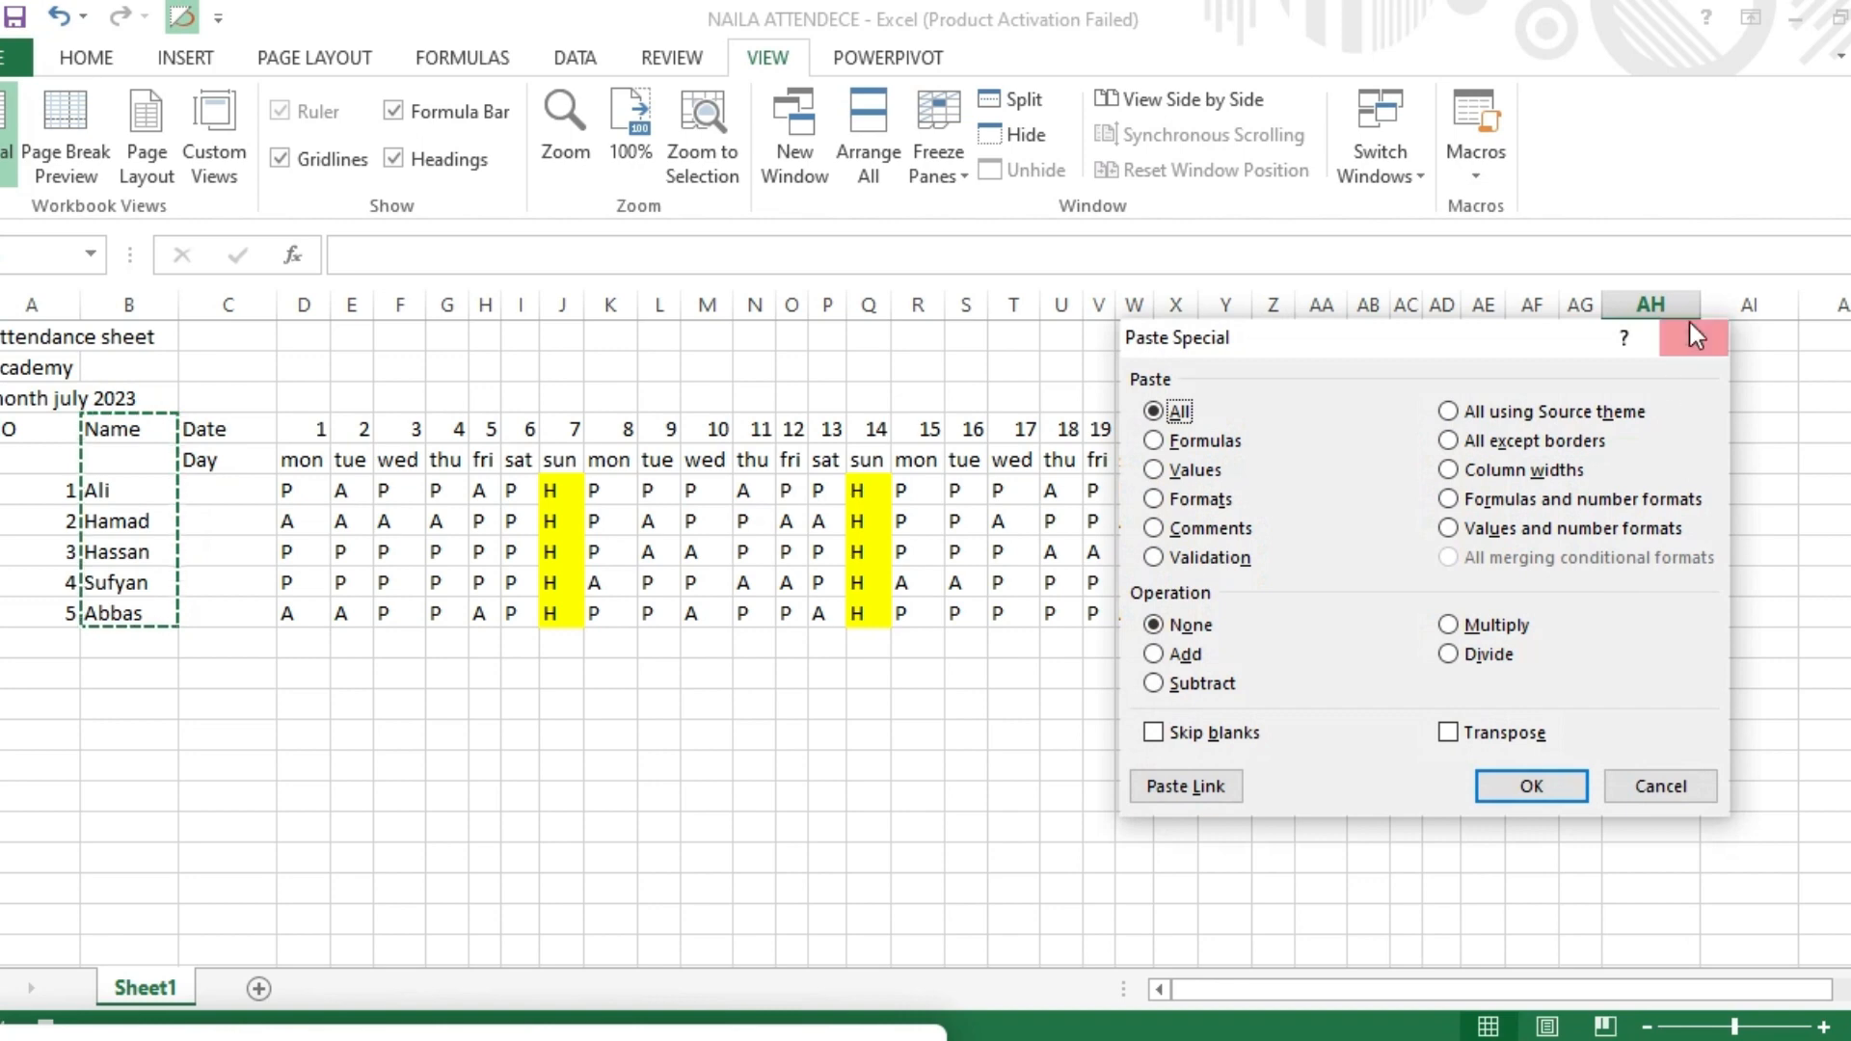
left_click(1690, 340)
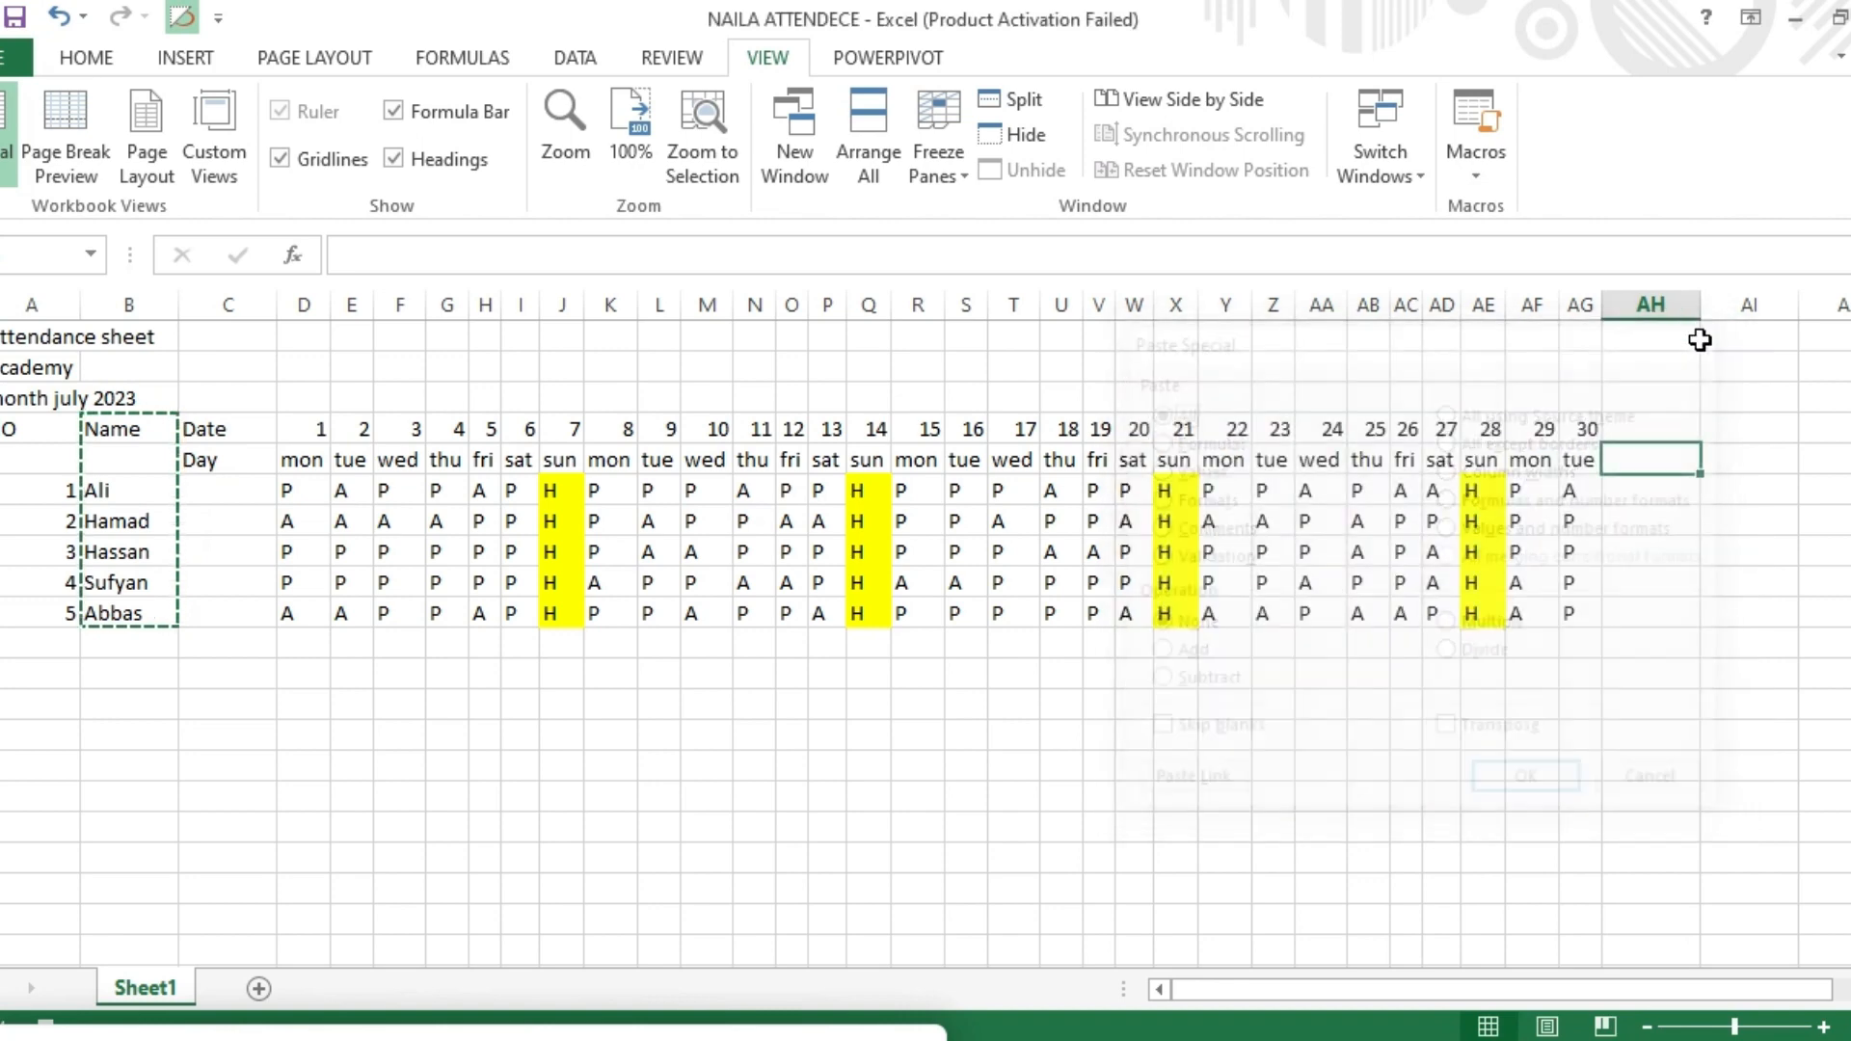
right_click(1652, 460)
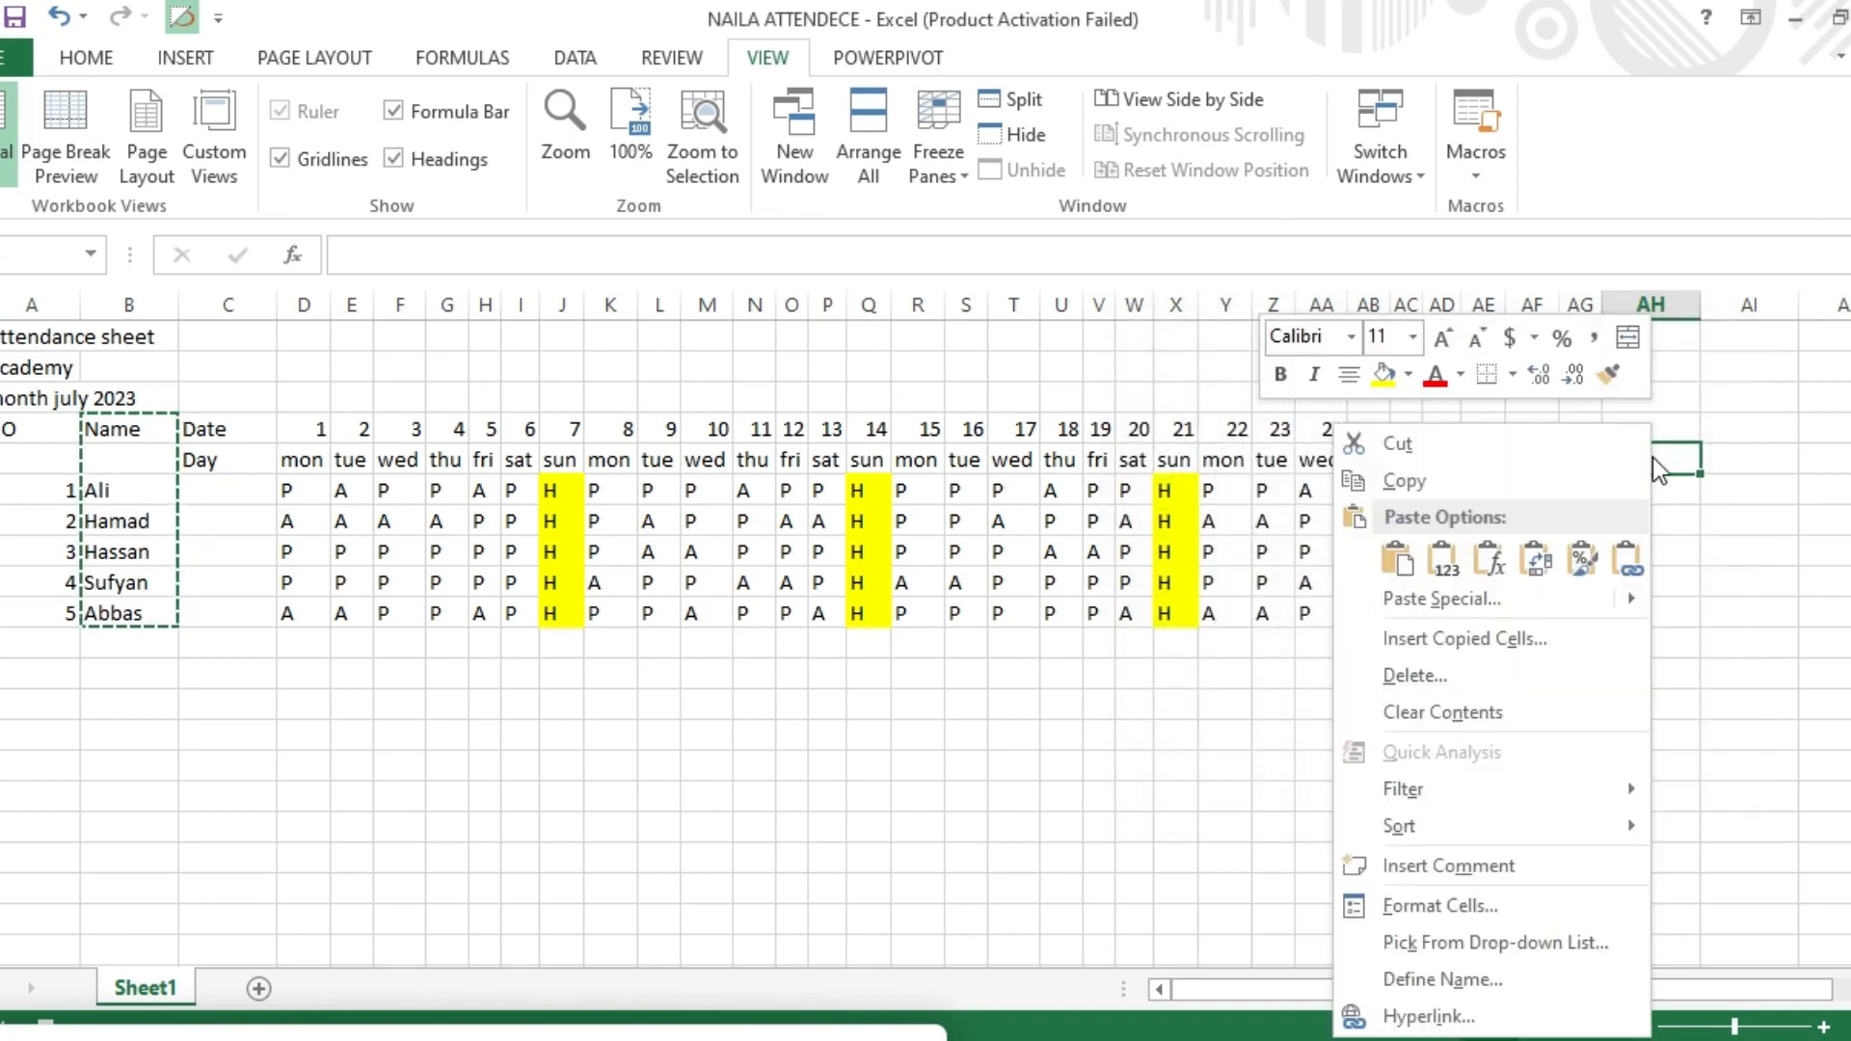
left_click(1397, 558)
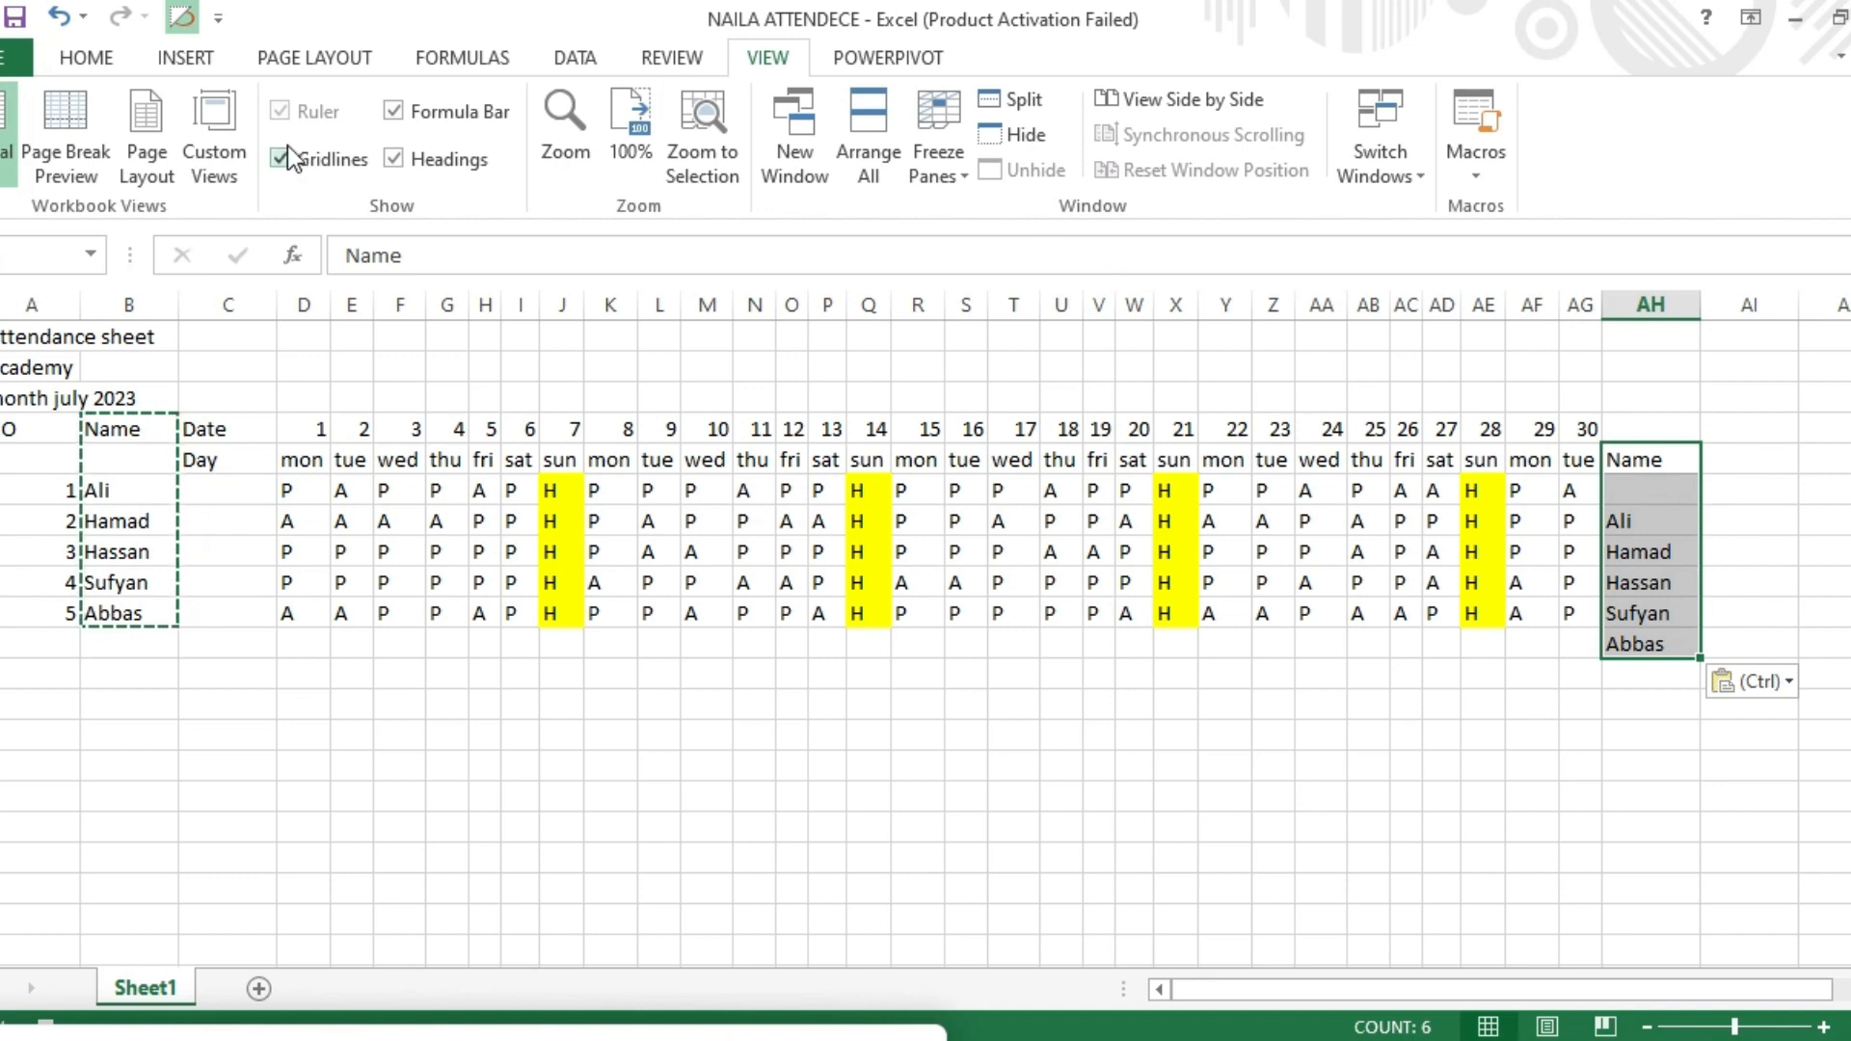
Give the pasted name cells in column AH a yellow fill and dark blue text
left_click(87, 58)
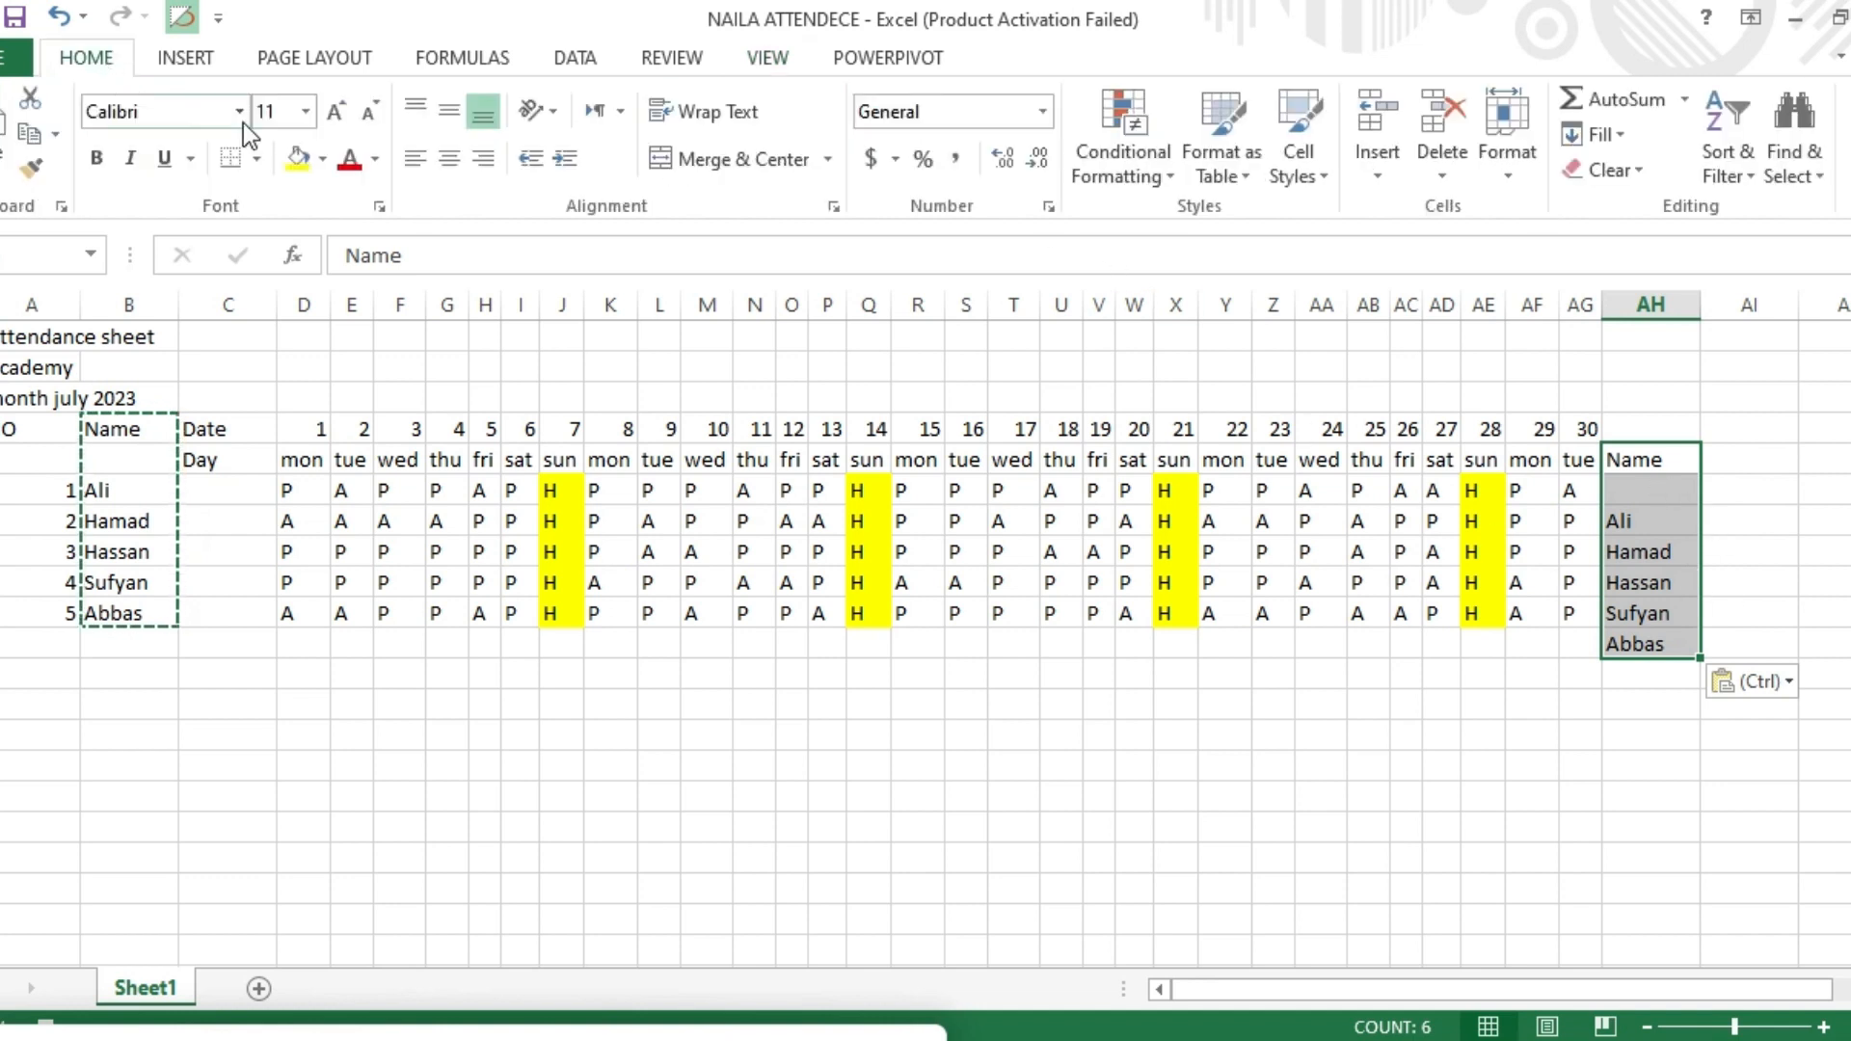
left_click(302, 159)
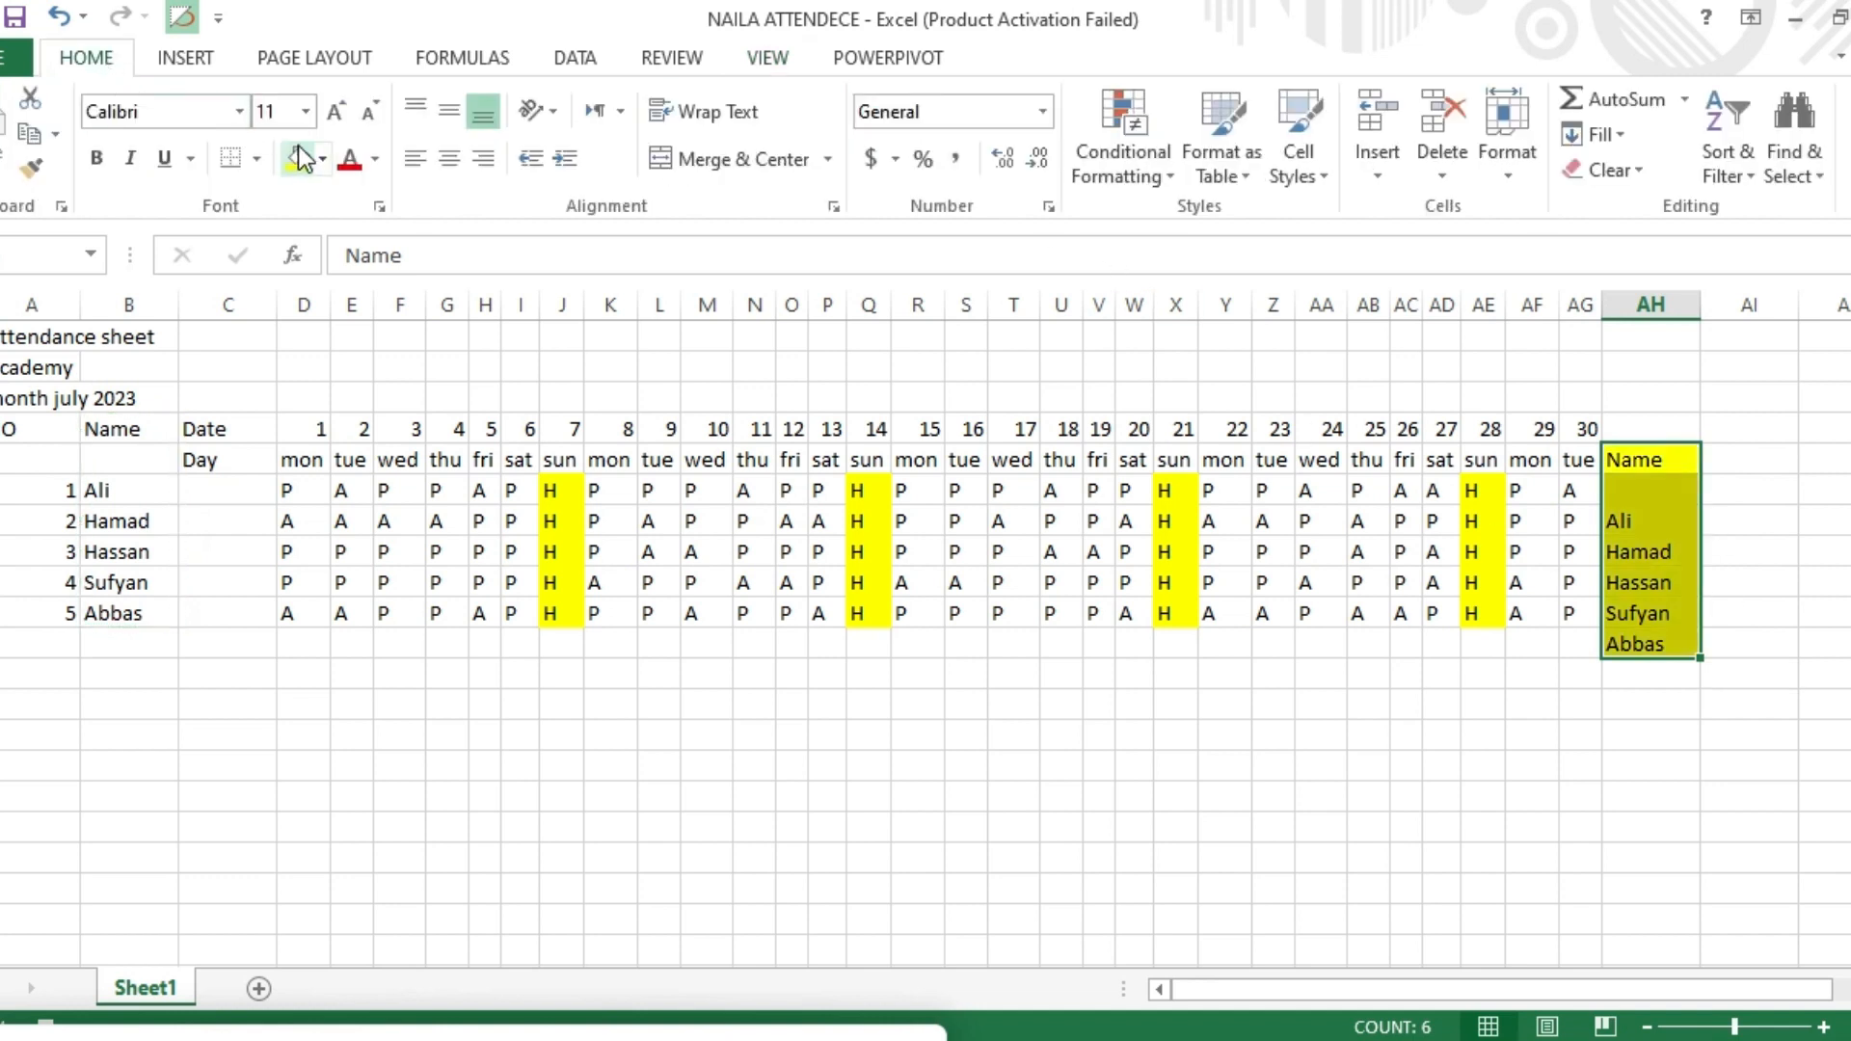
left_click(350, 160)
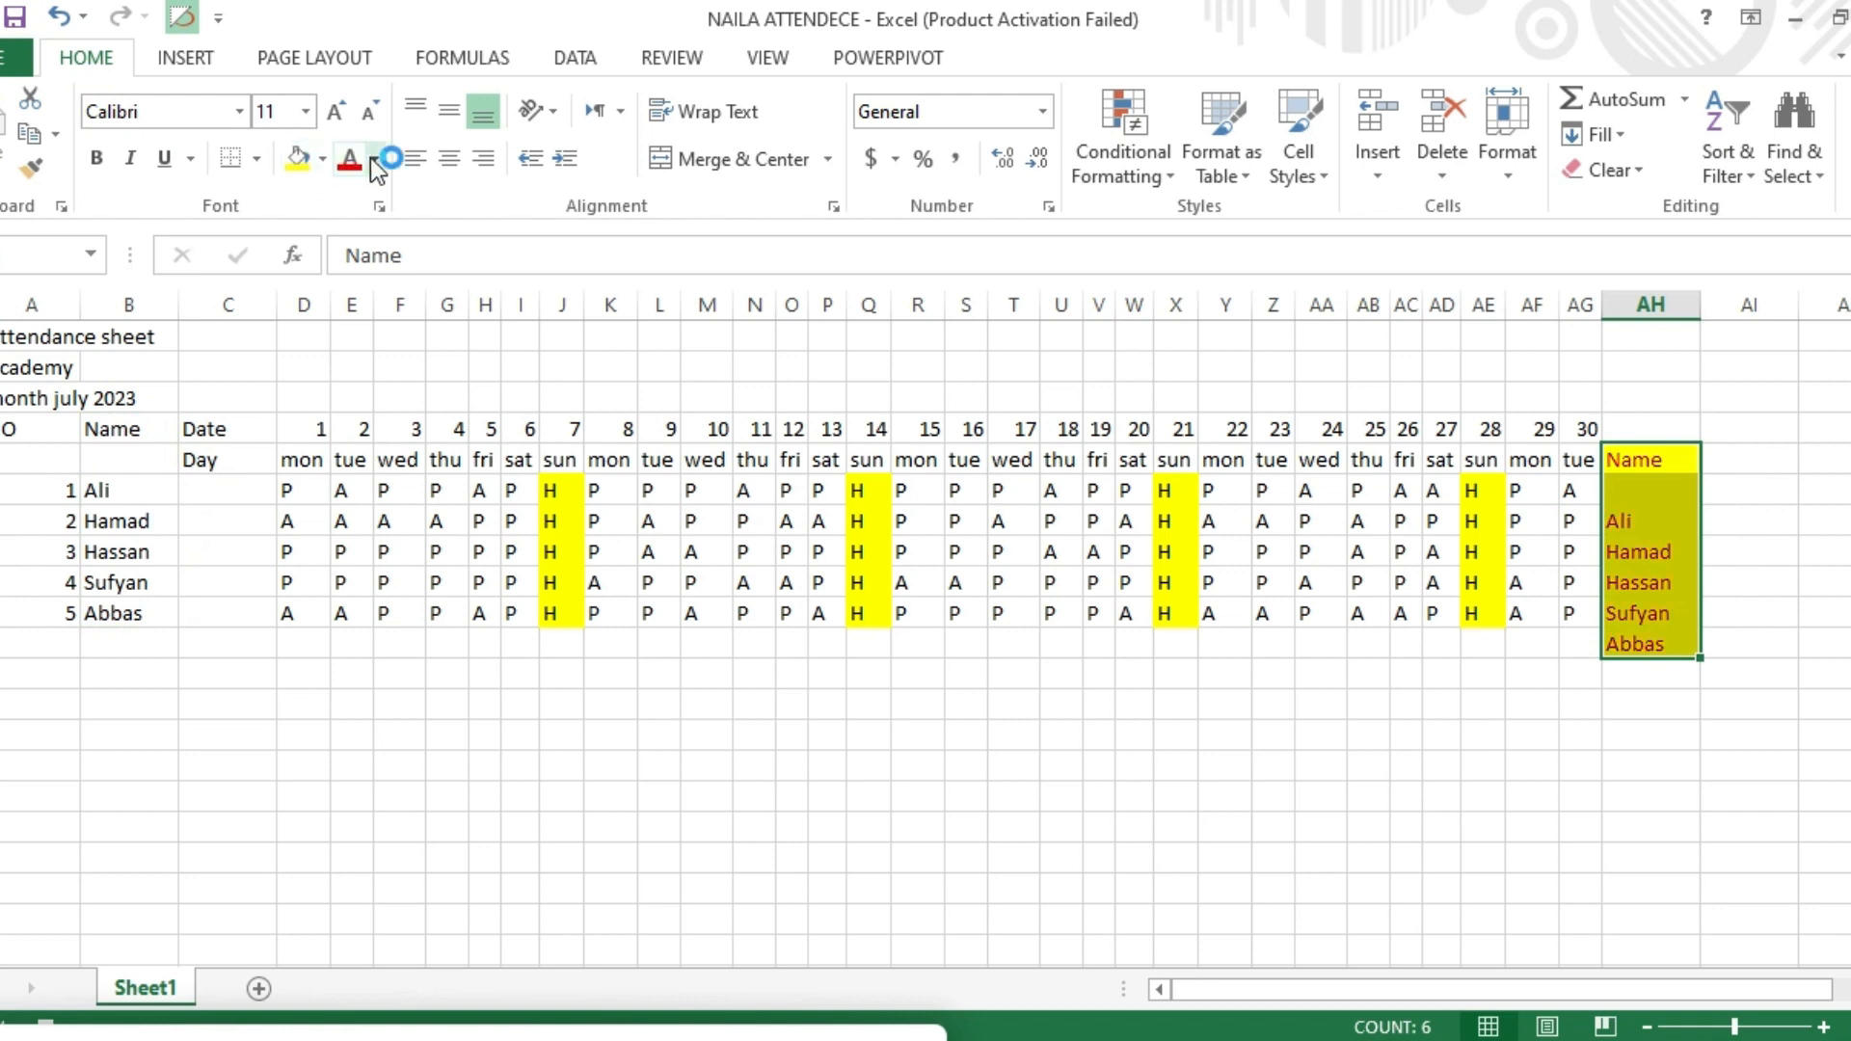
left_click(374, 159)
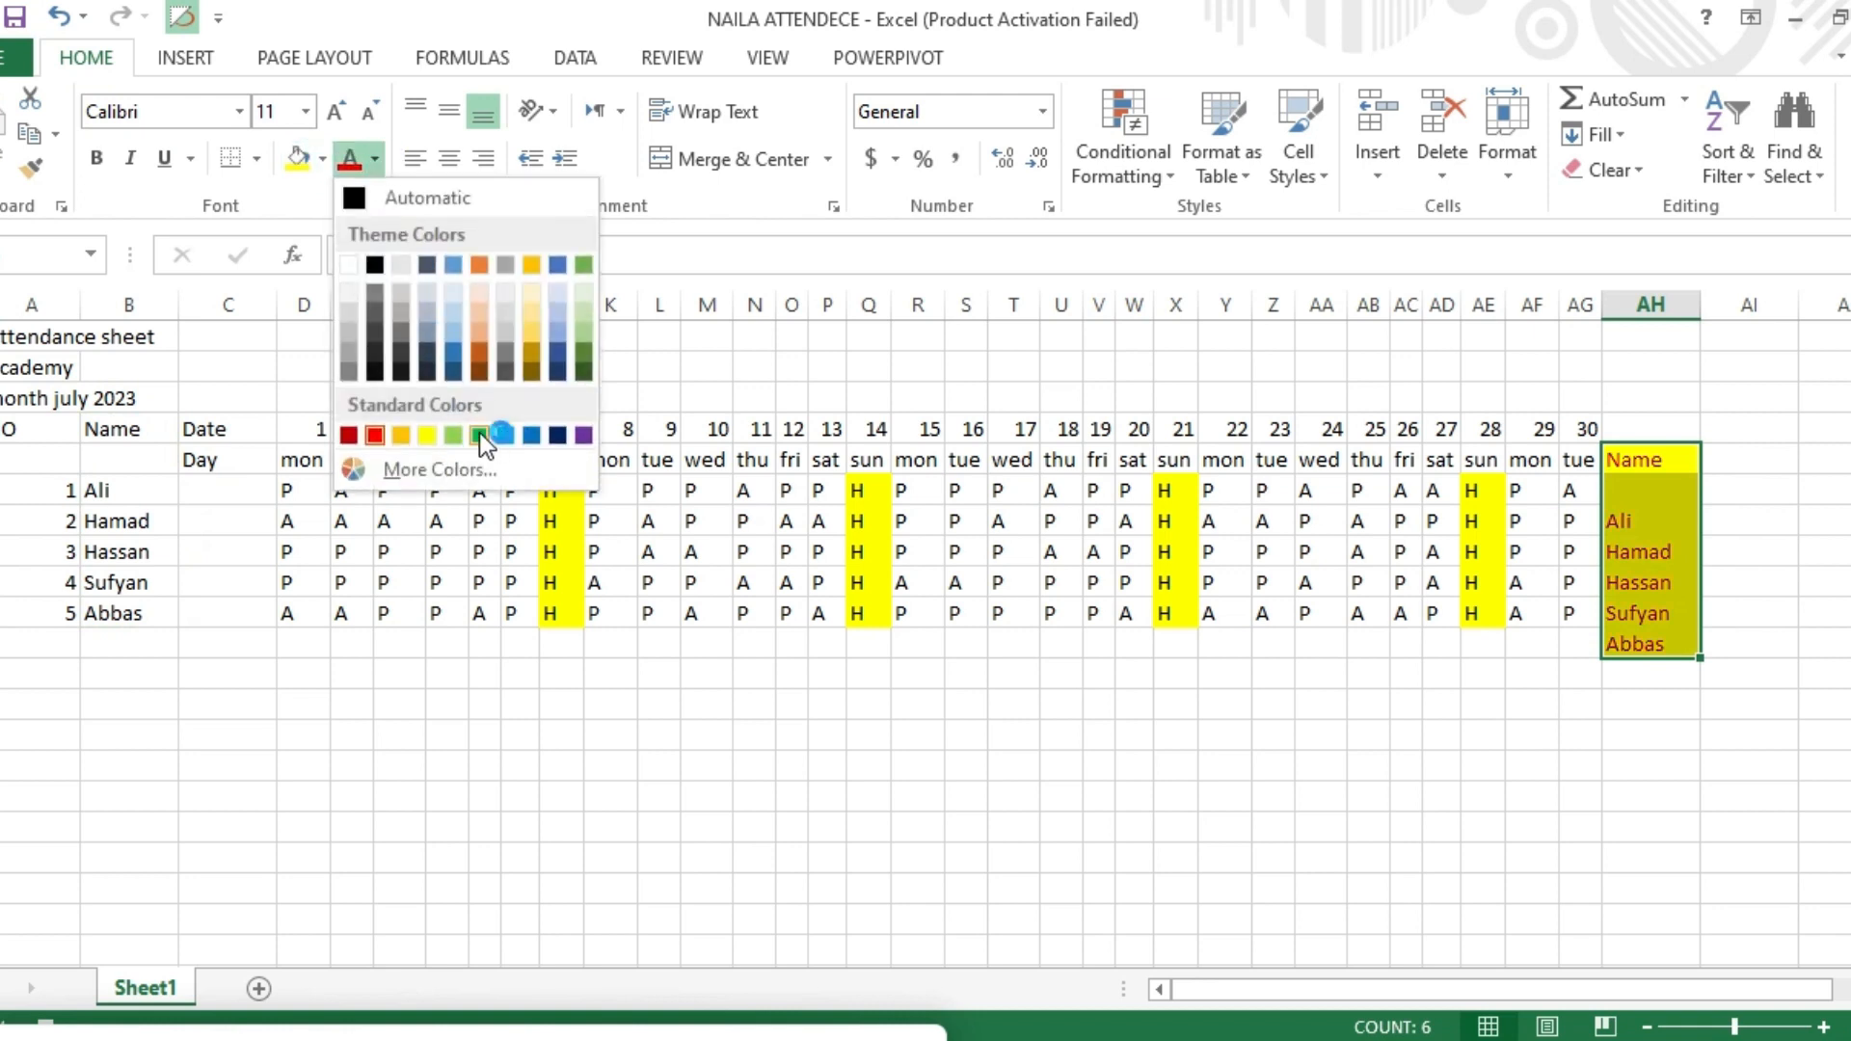
left_click(558, 434)
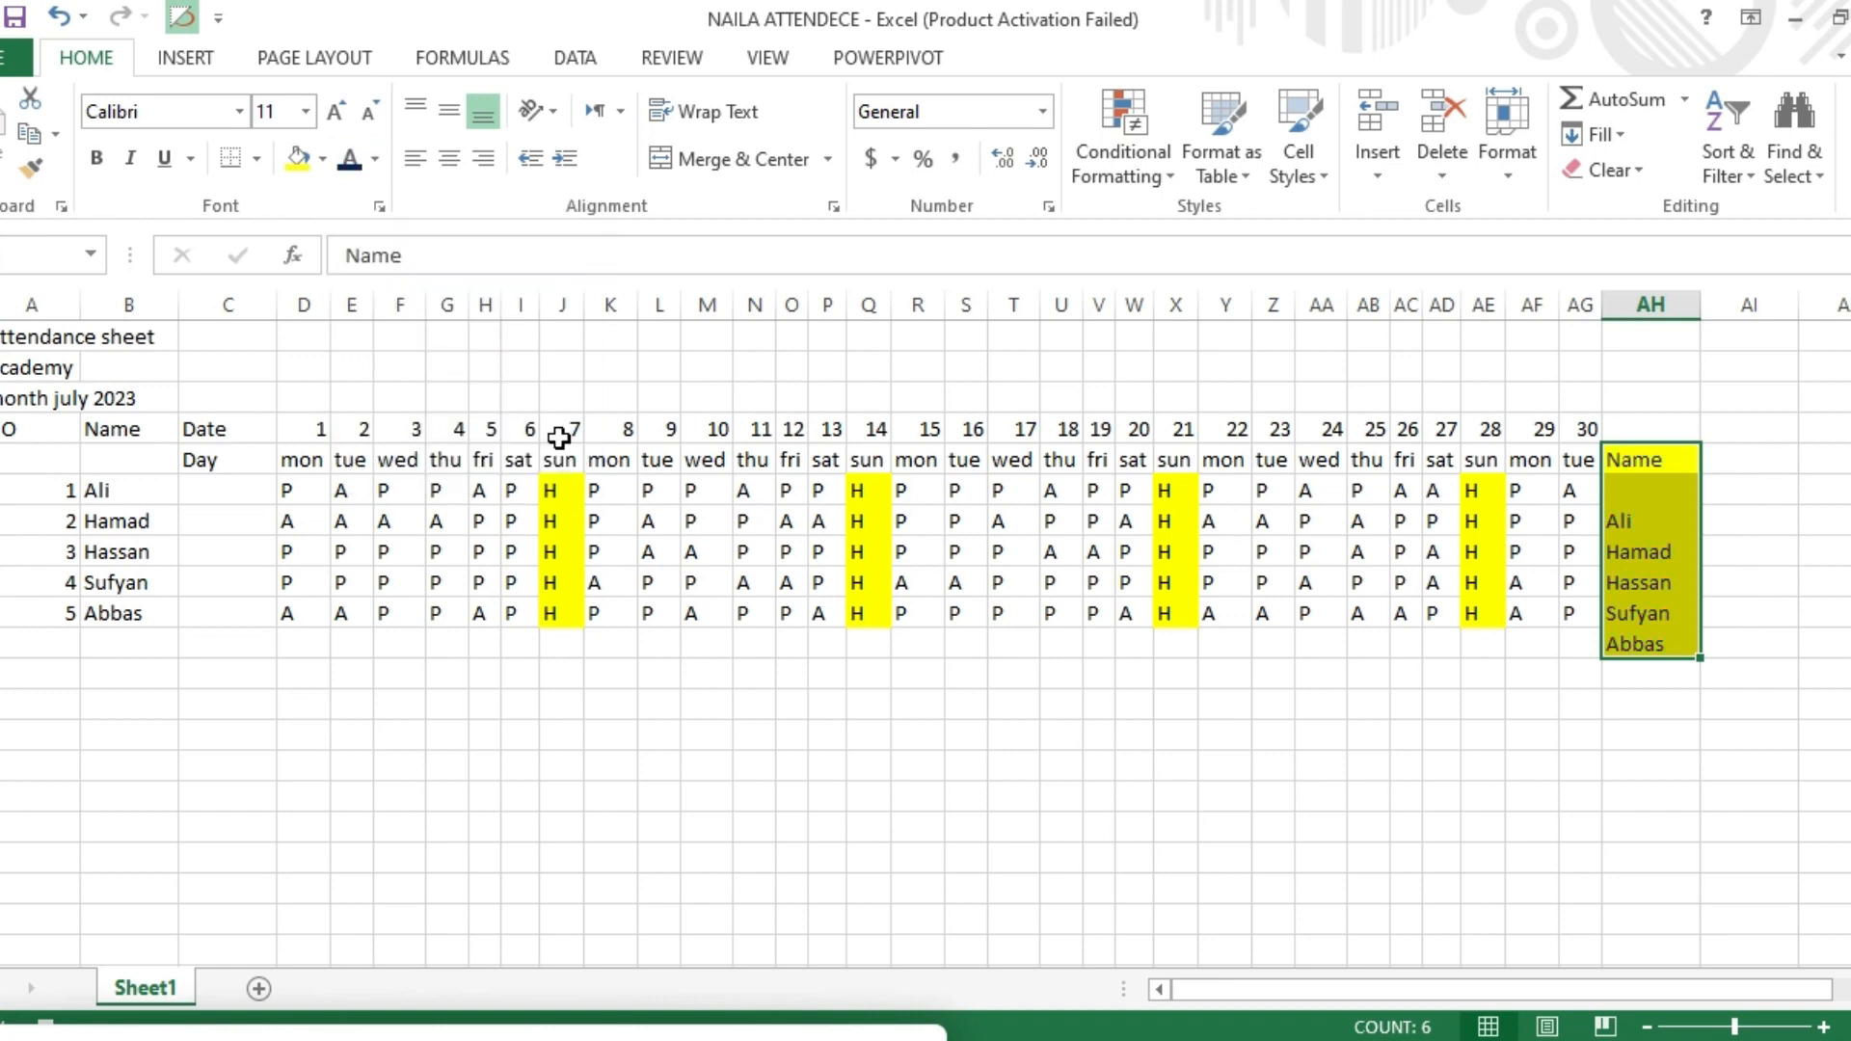
left_click(374, 158)
left_click(560, 431)
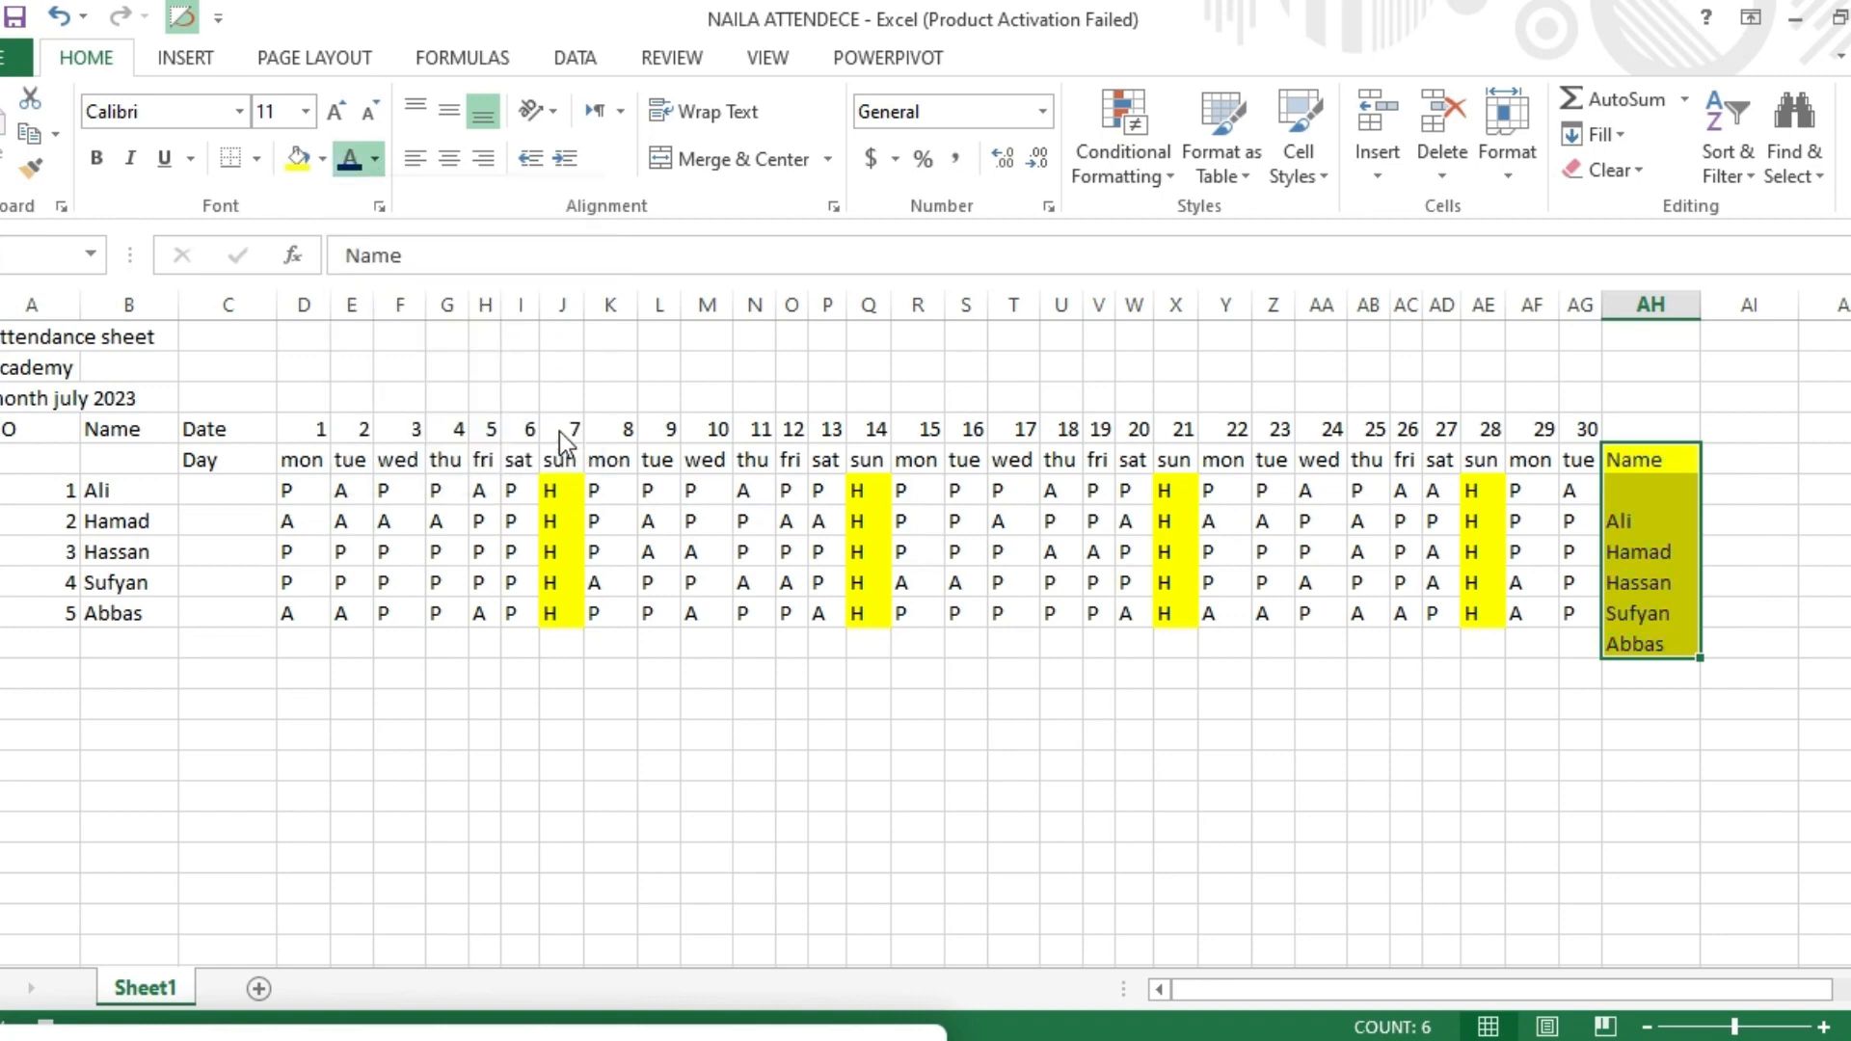
Make the pasted names in column AH bold and increase their font size to 16
left_click(103, 157)
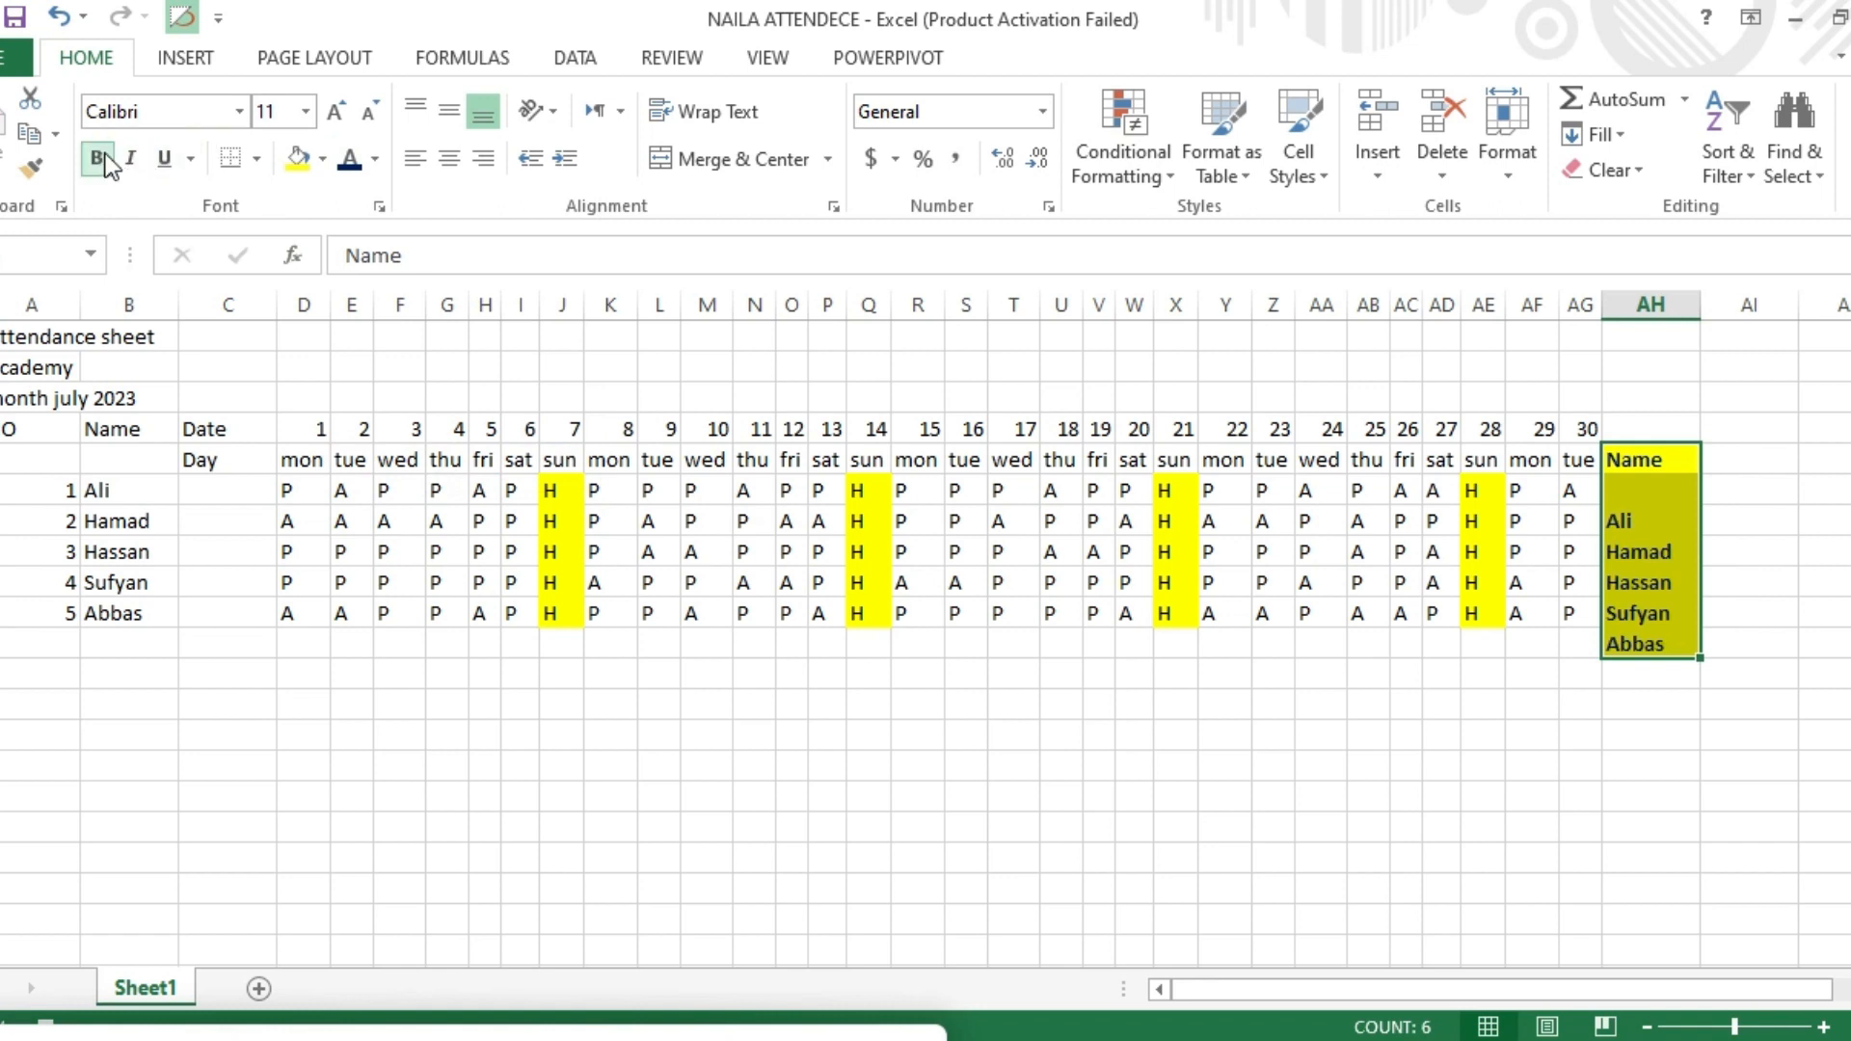
left_click(334, 111)
left_click(335, 112)
left_click(335, 112)
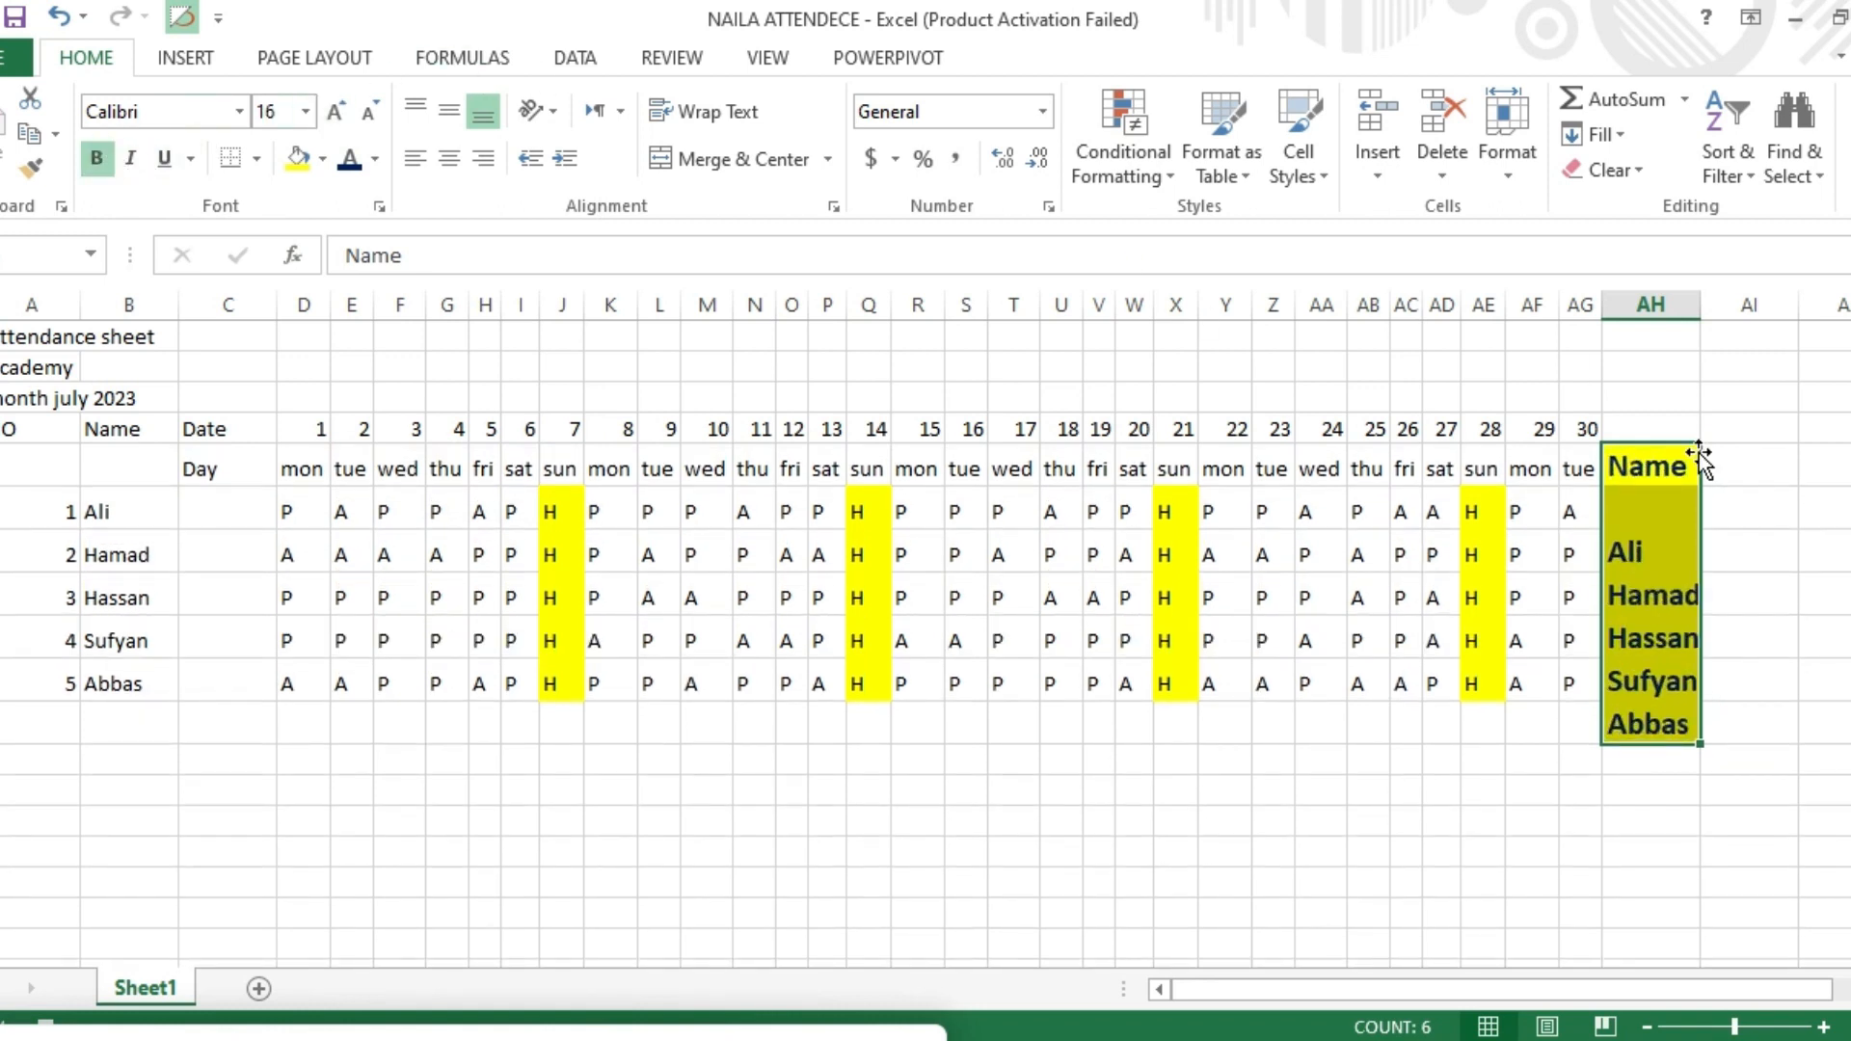
Format the Name header in column AH with a light blue fill and red 18-point text, and widen the column to fit
left_click(1667, 453)
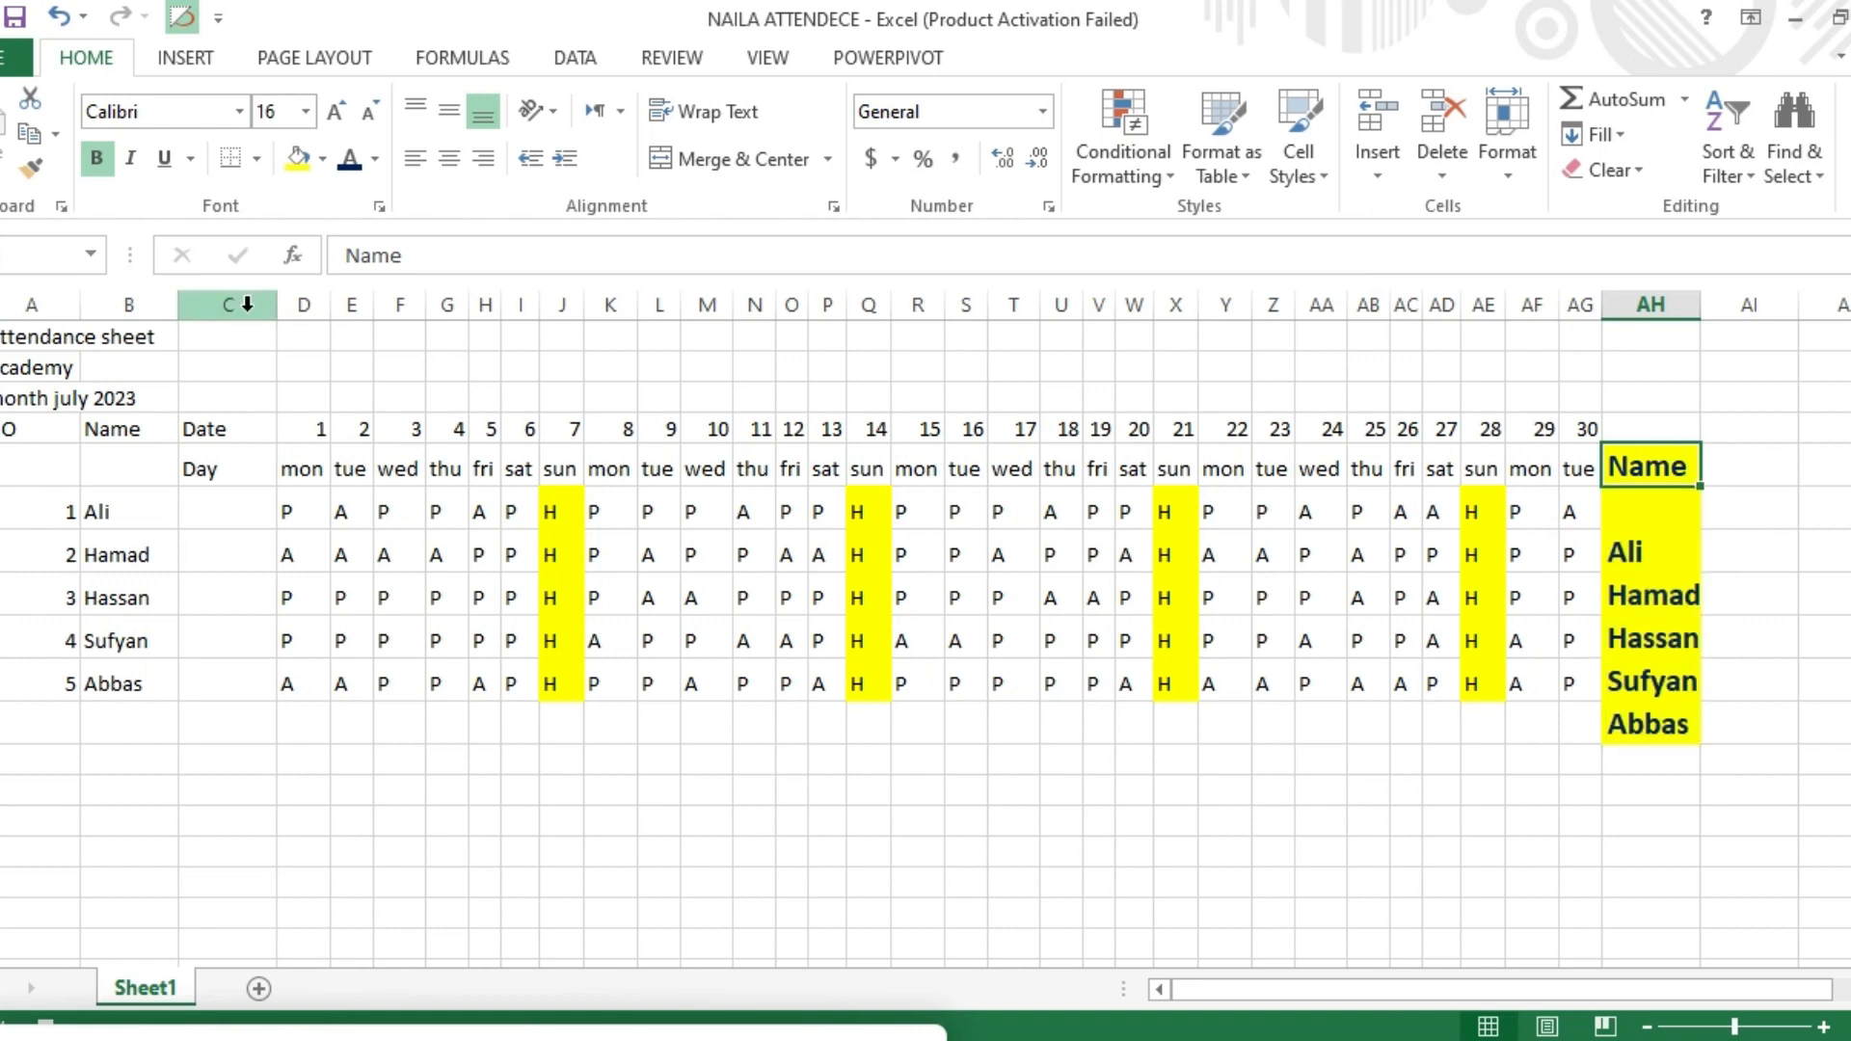
left_click(320, 158)
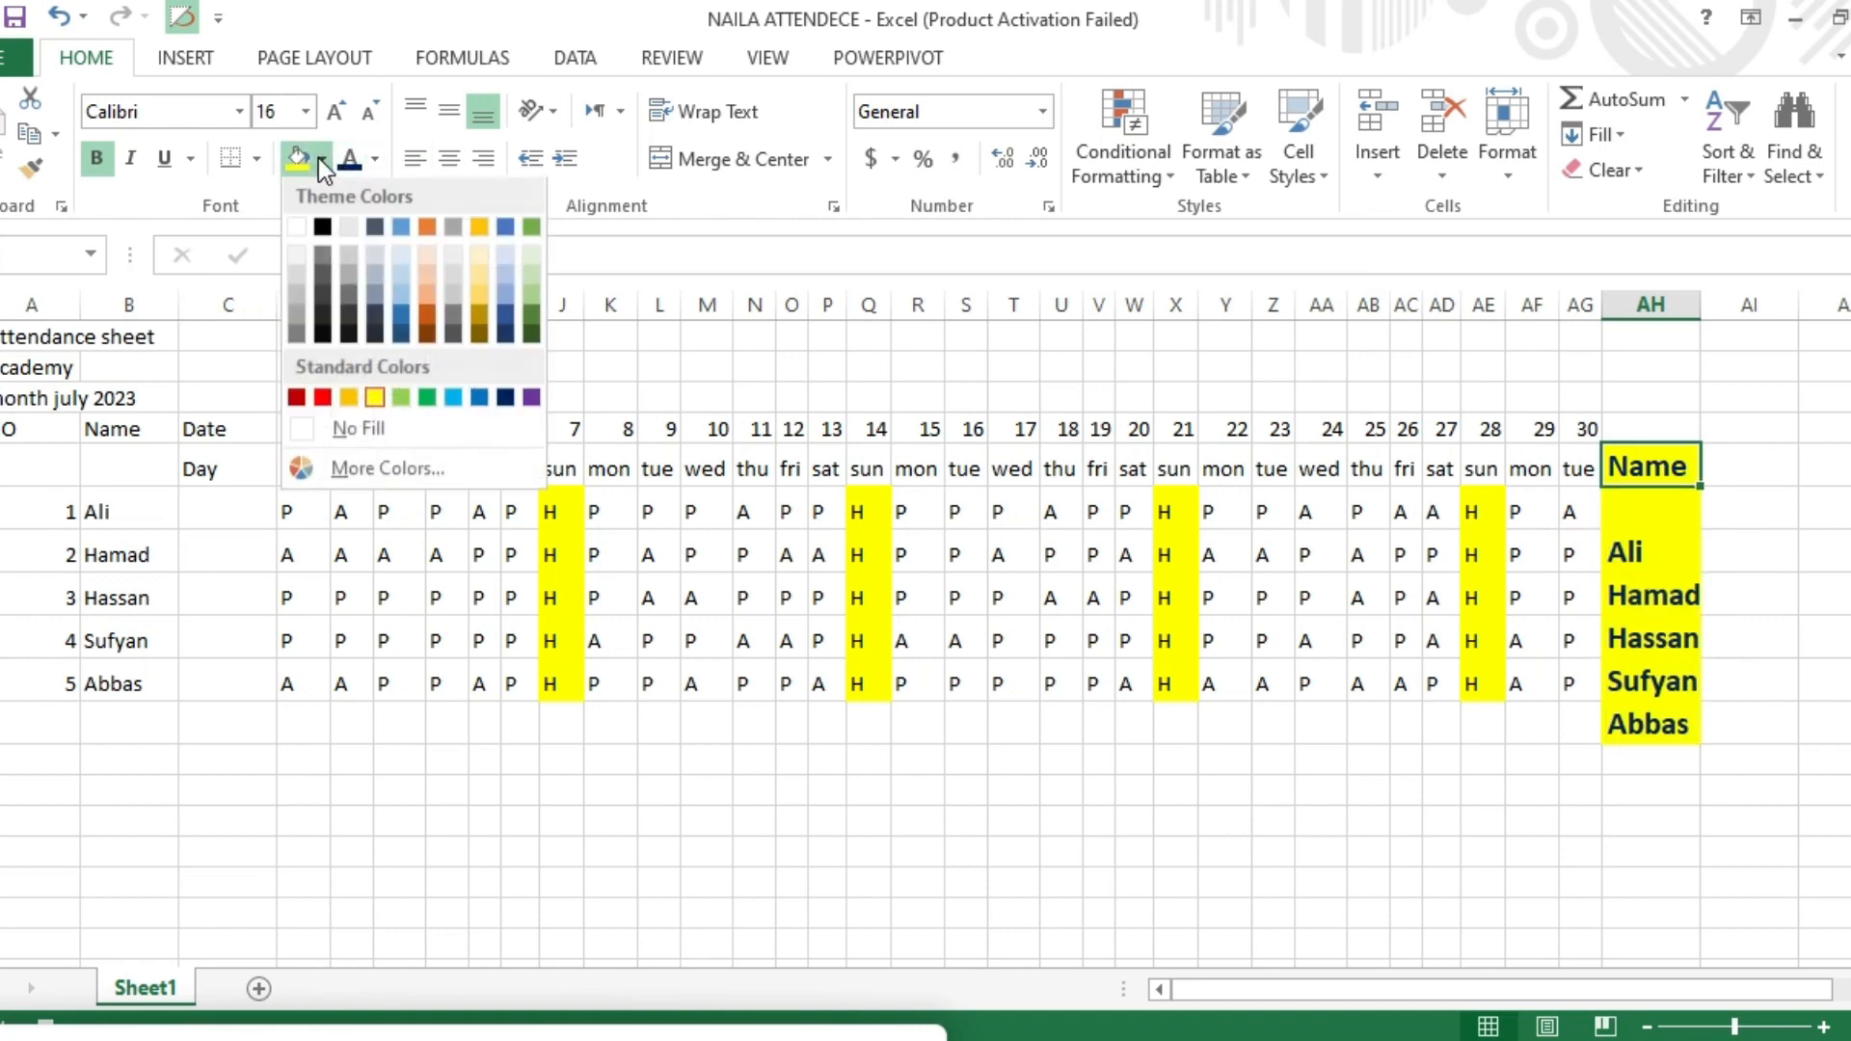
left_click(453, 398)
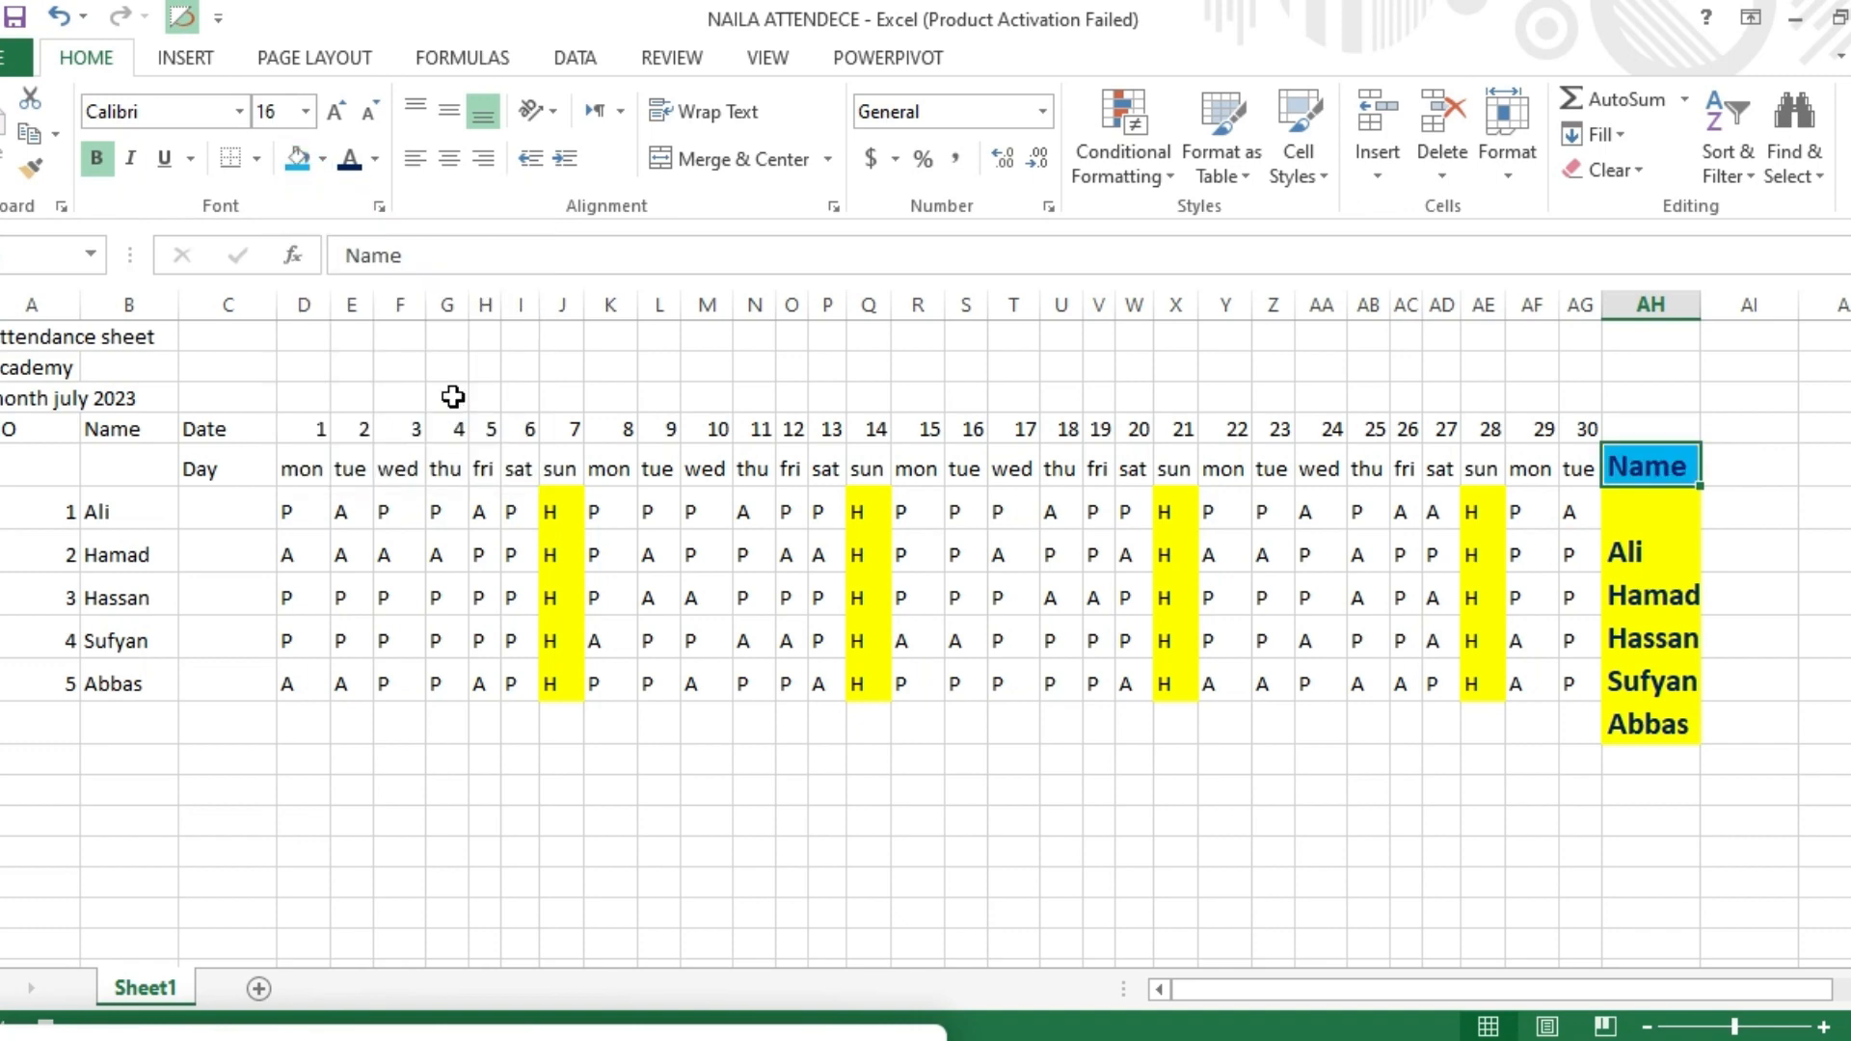
left_click(377, 158)
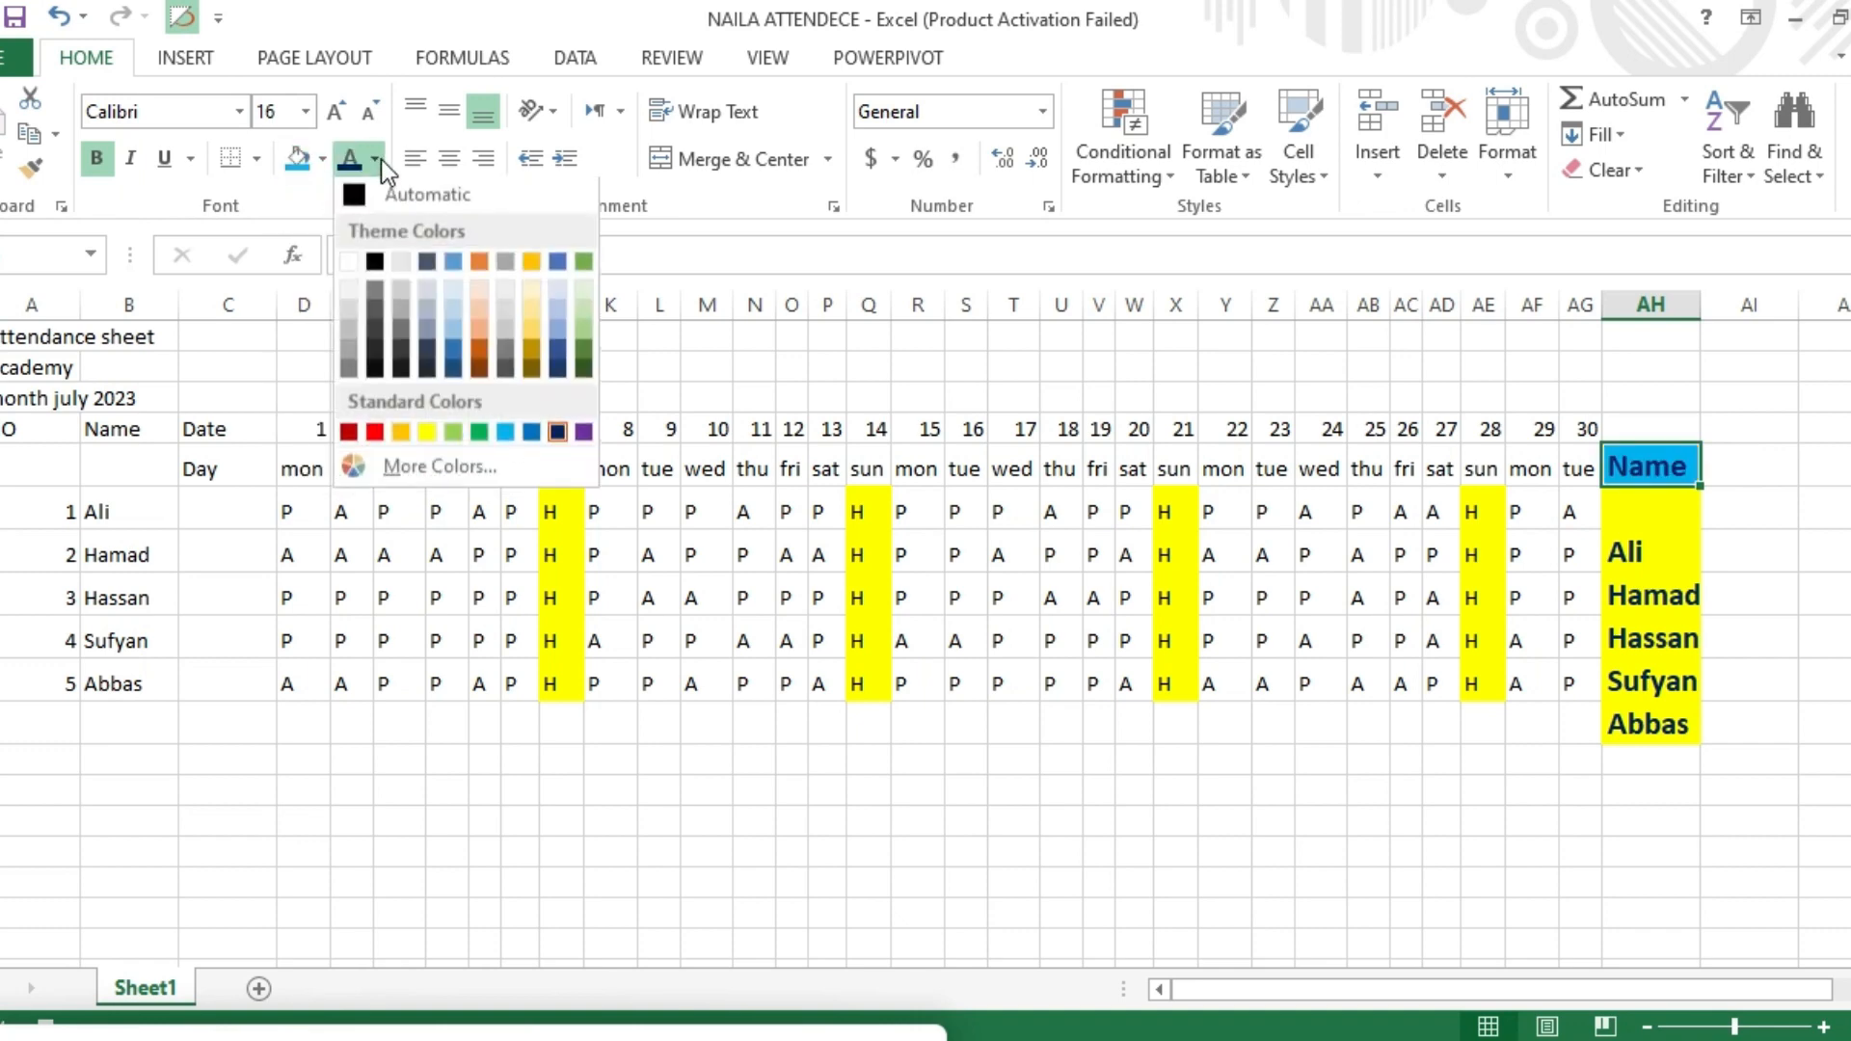
left_click(374, 436)
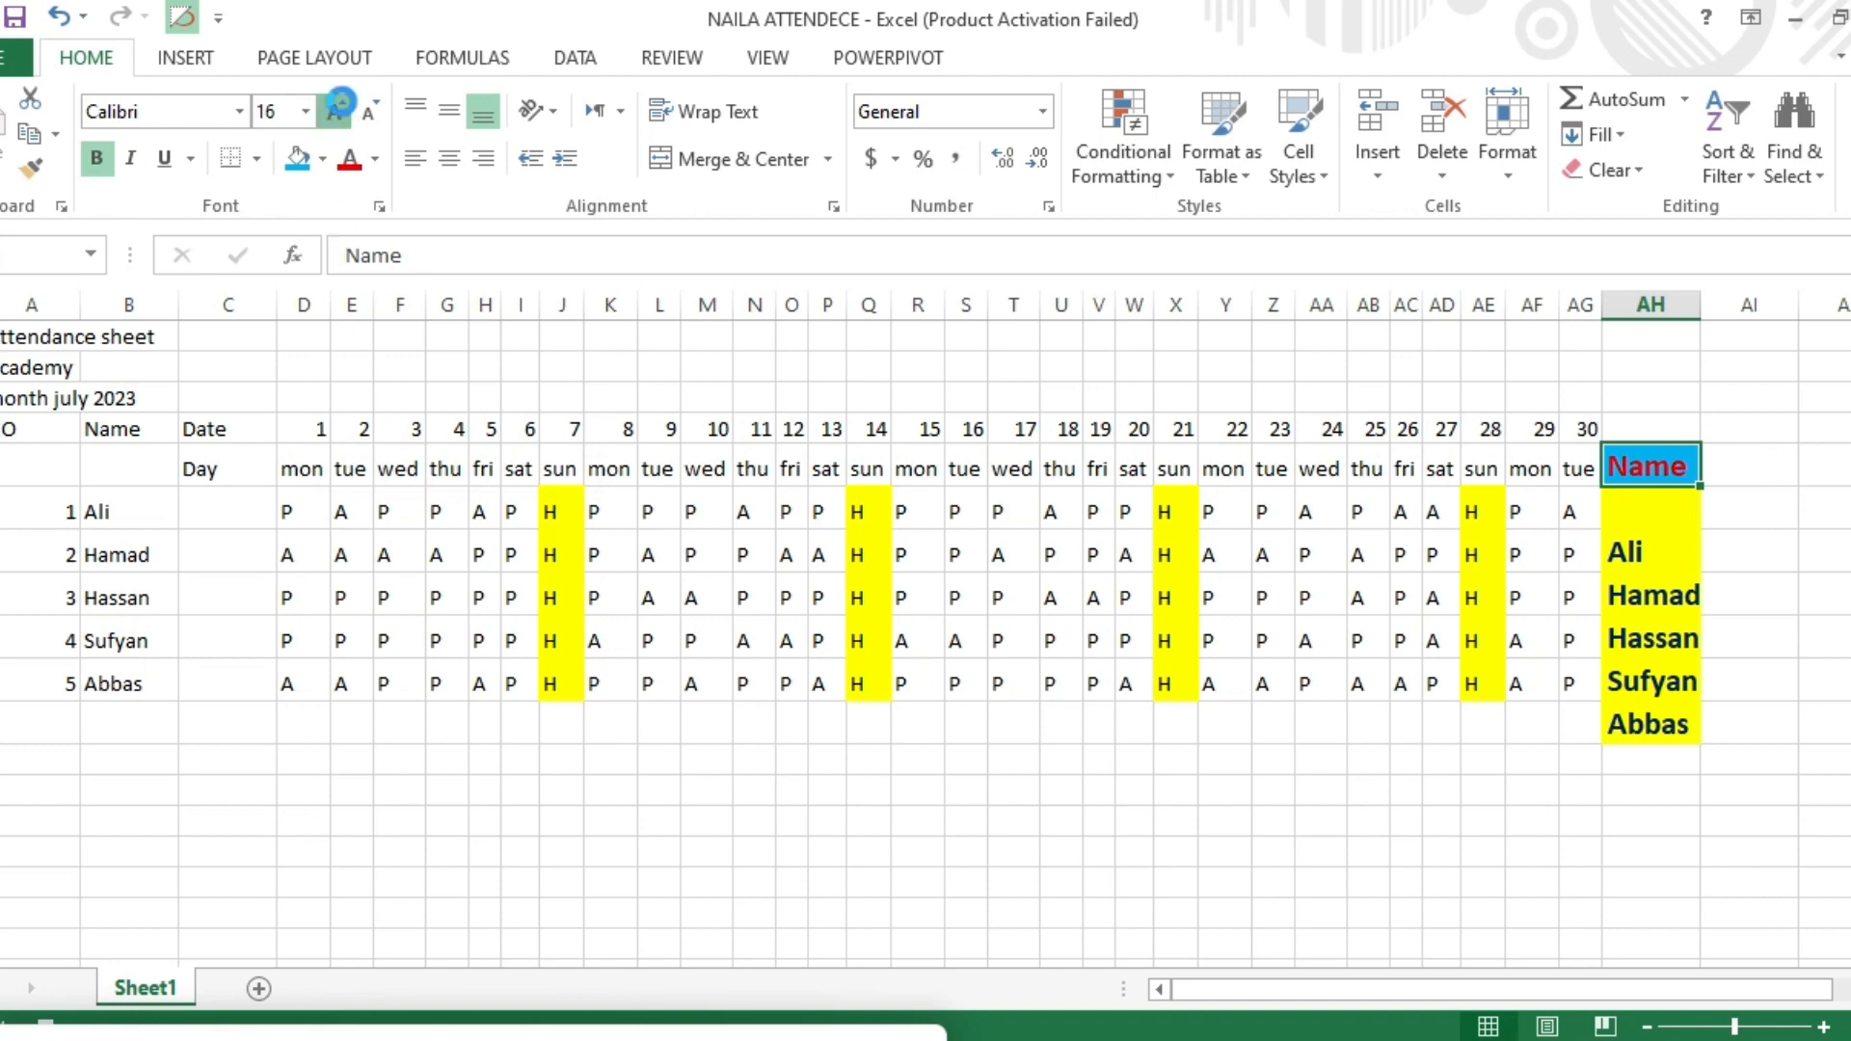
left_click(338, 111)
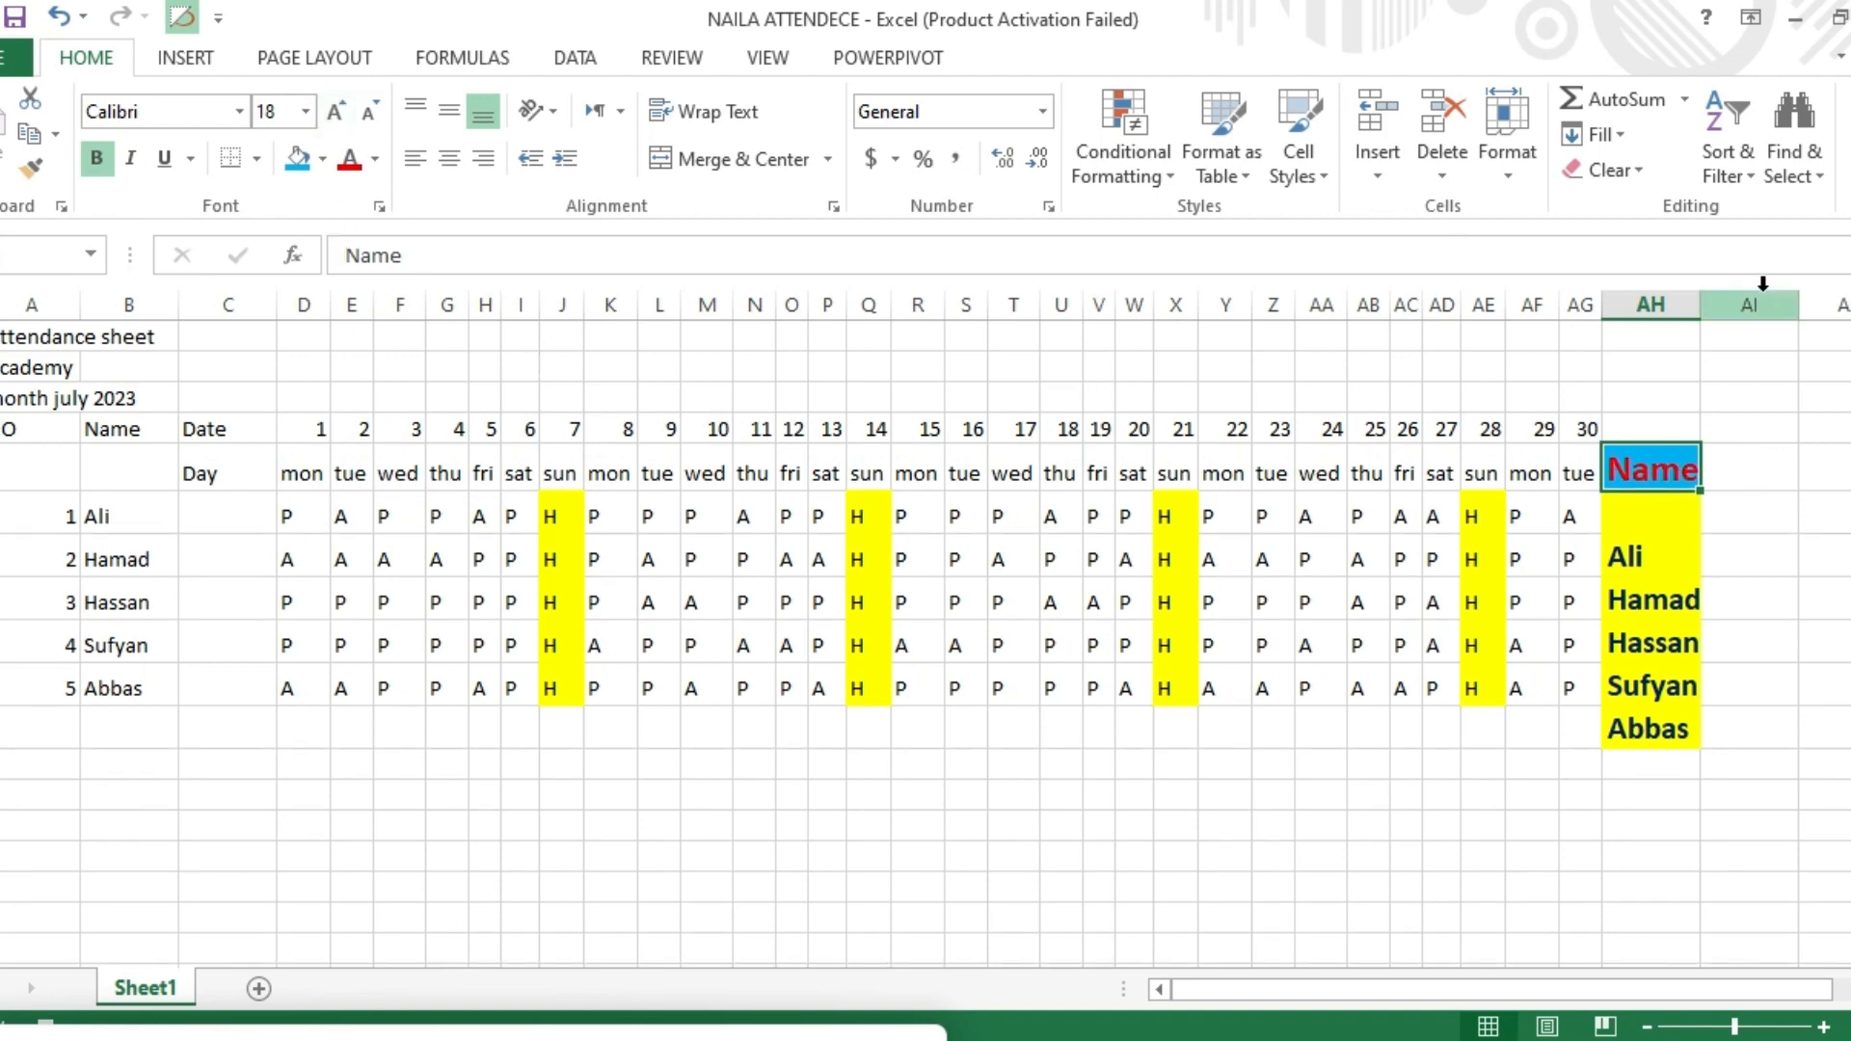
left_click_drag(1701, 304, 1723, 303)
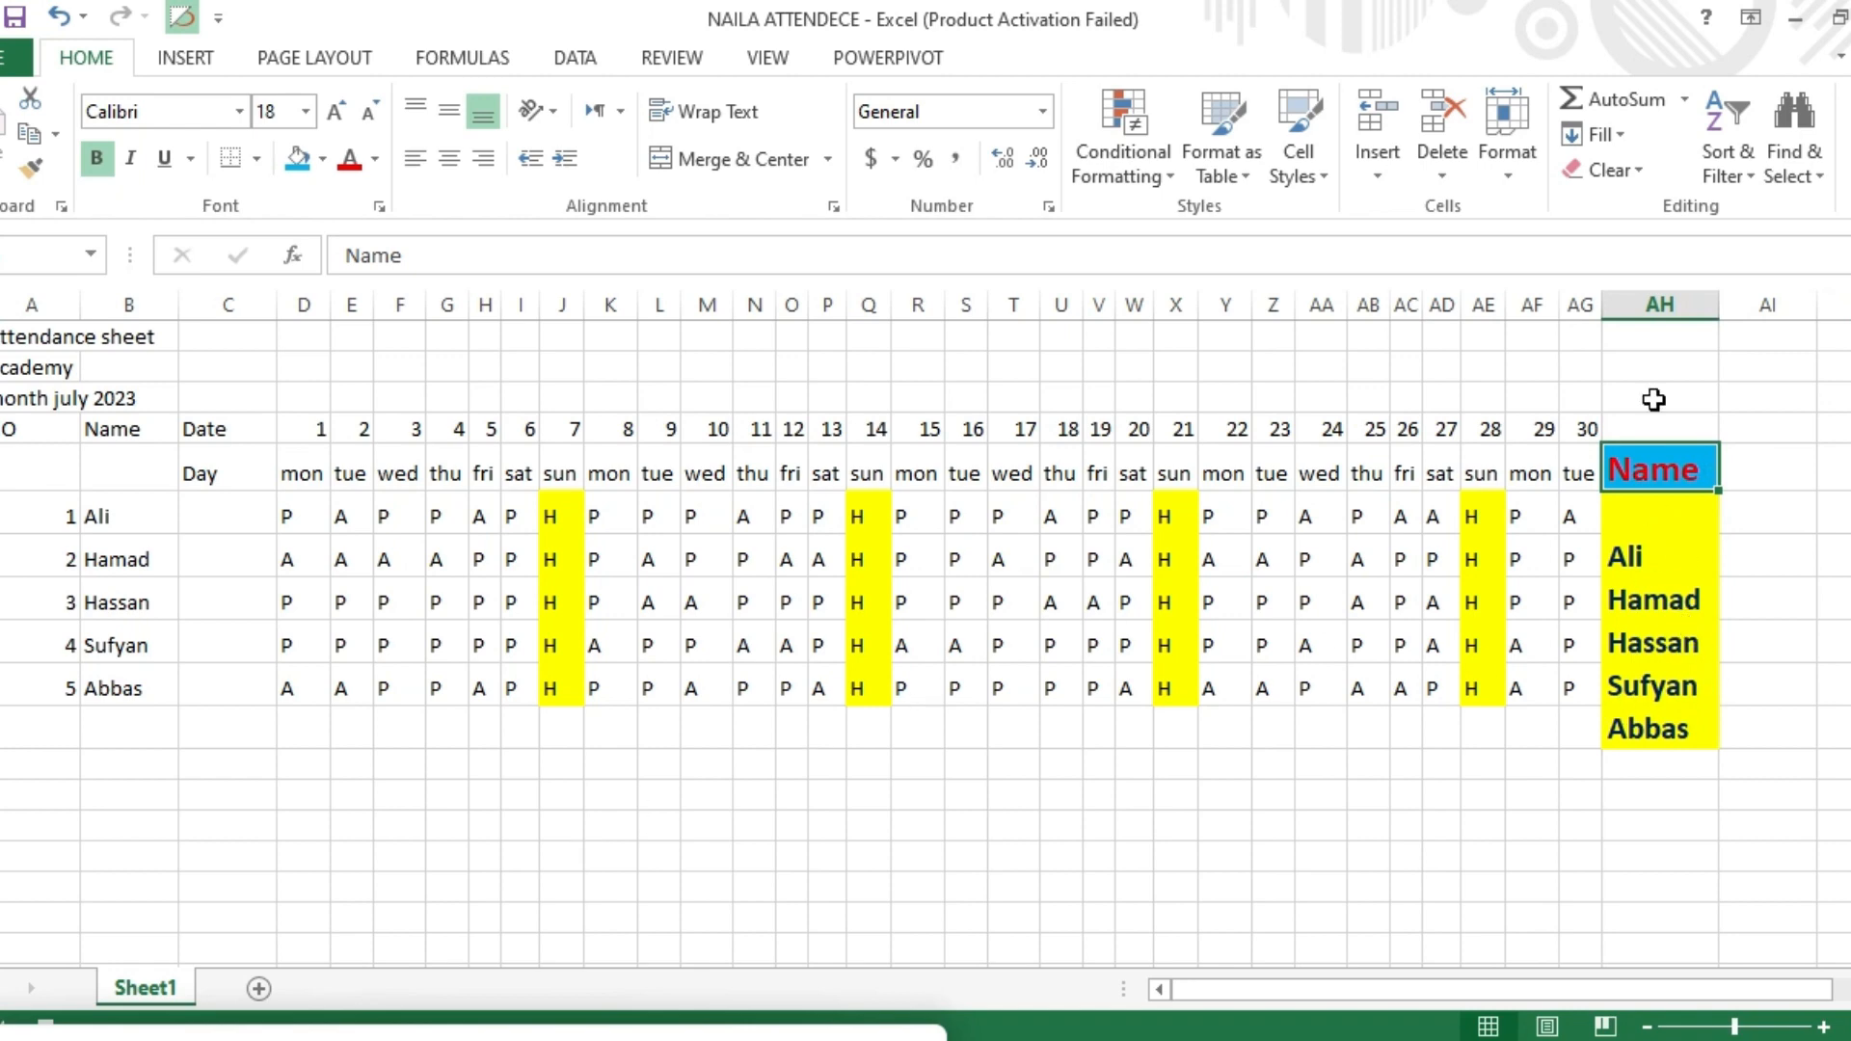
Stop recording the macro
left_click(772, 58)
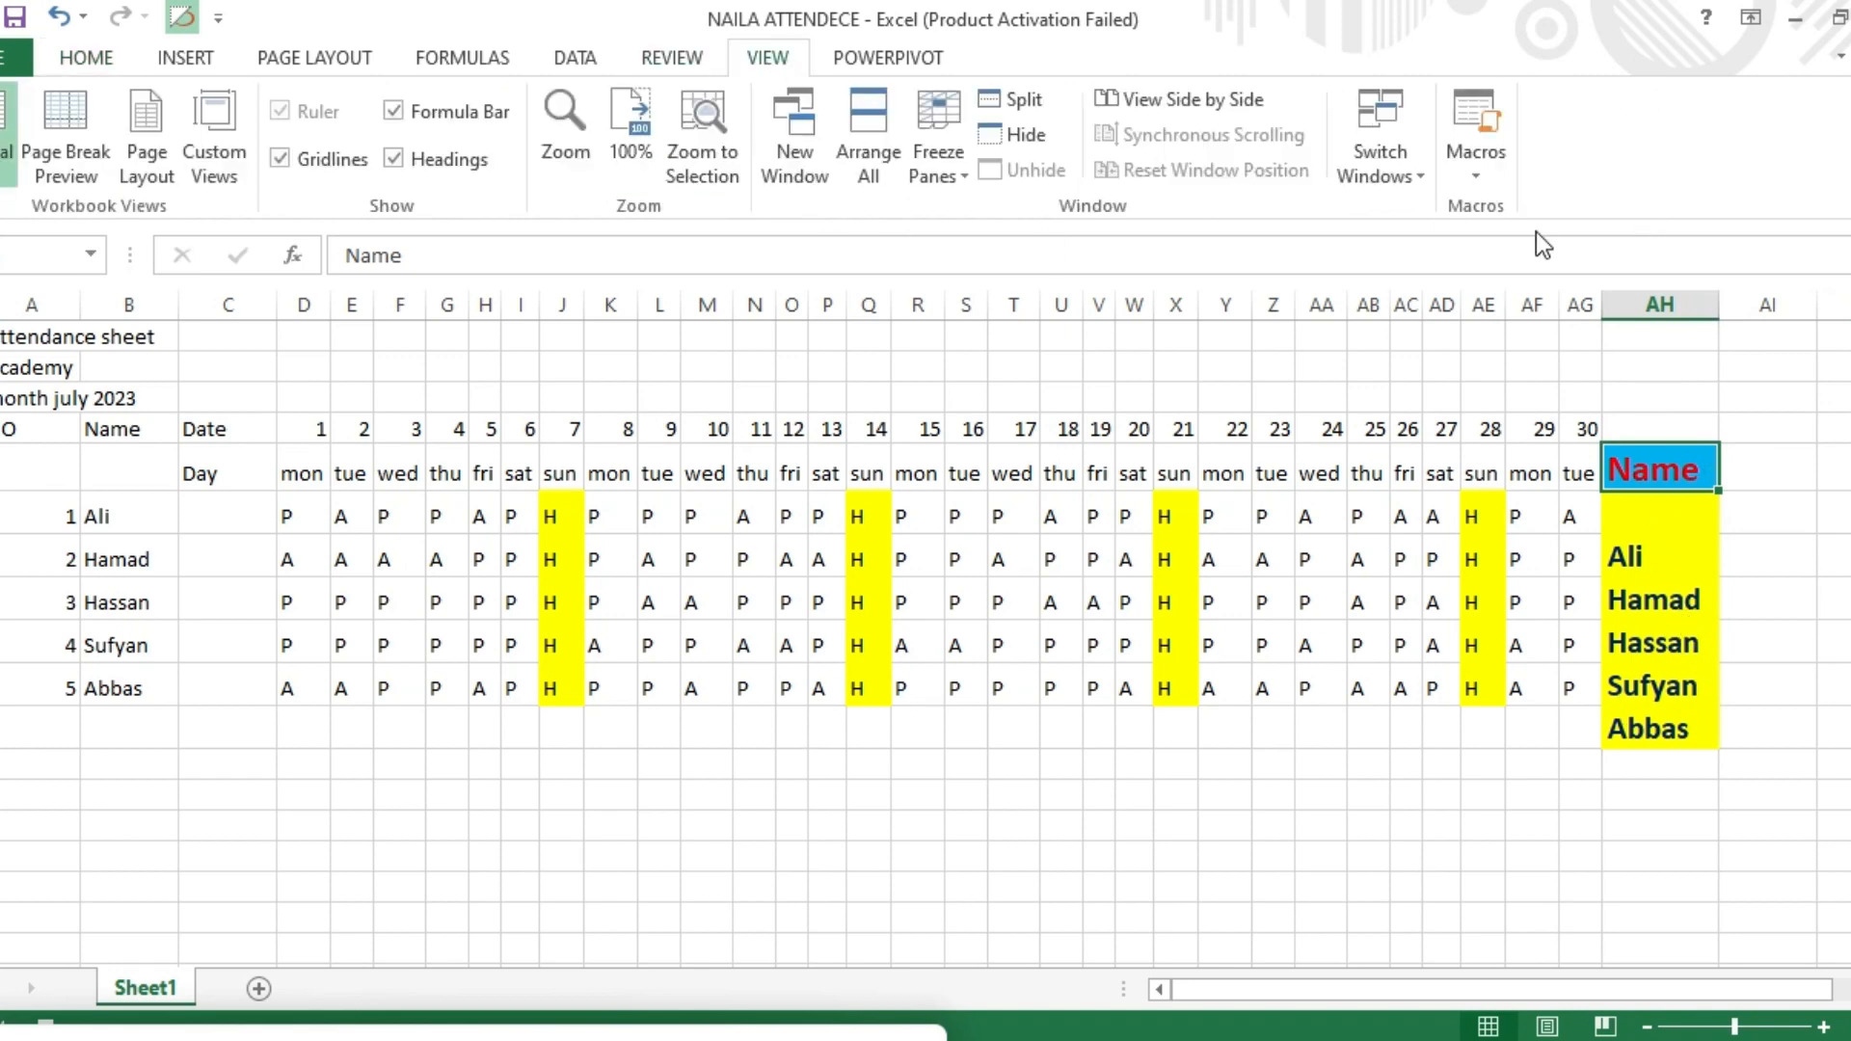
left_click(1478, 172)
left_click(1506, 243)
Add a new worksheet to the attendance workbook and run the recorded macro on it
left_click_drag(124, 517, 128, 694)
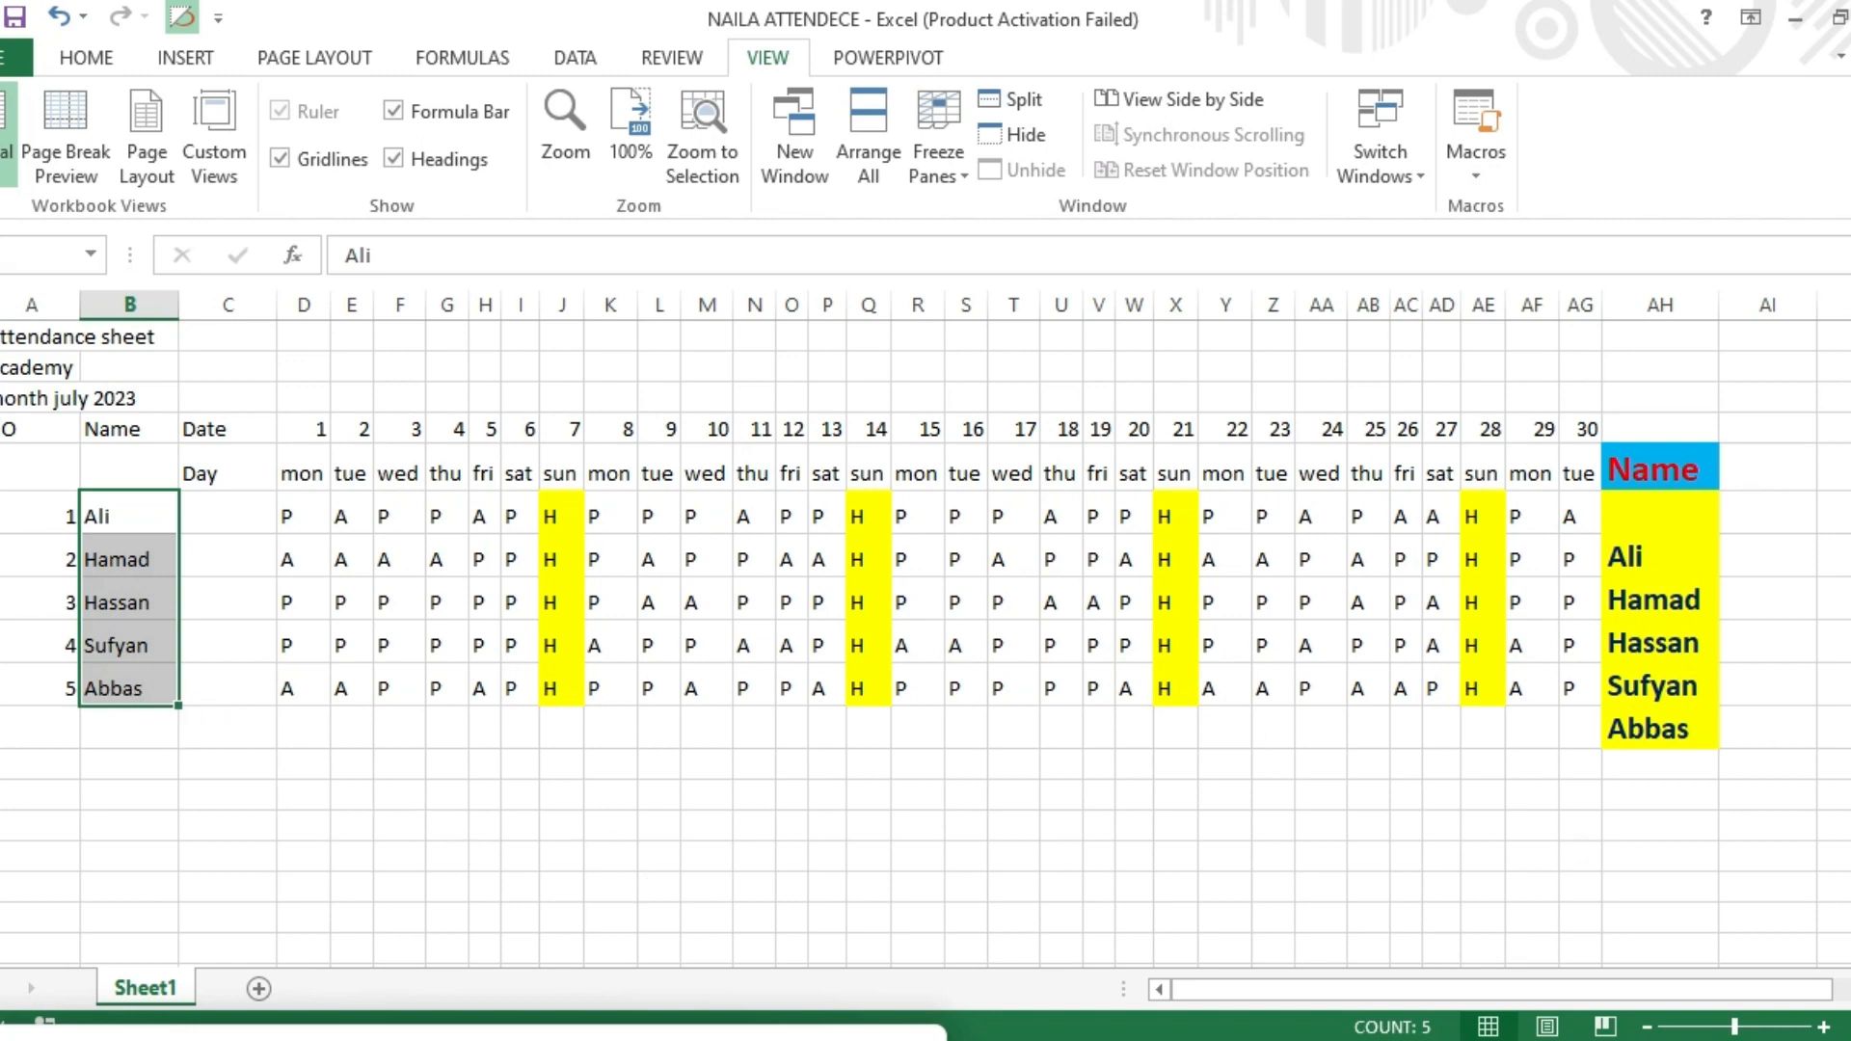
scroll(925, 646, "down", 4)
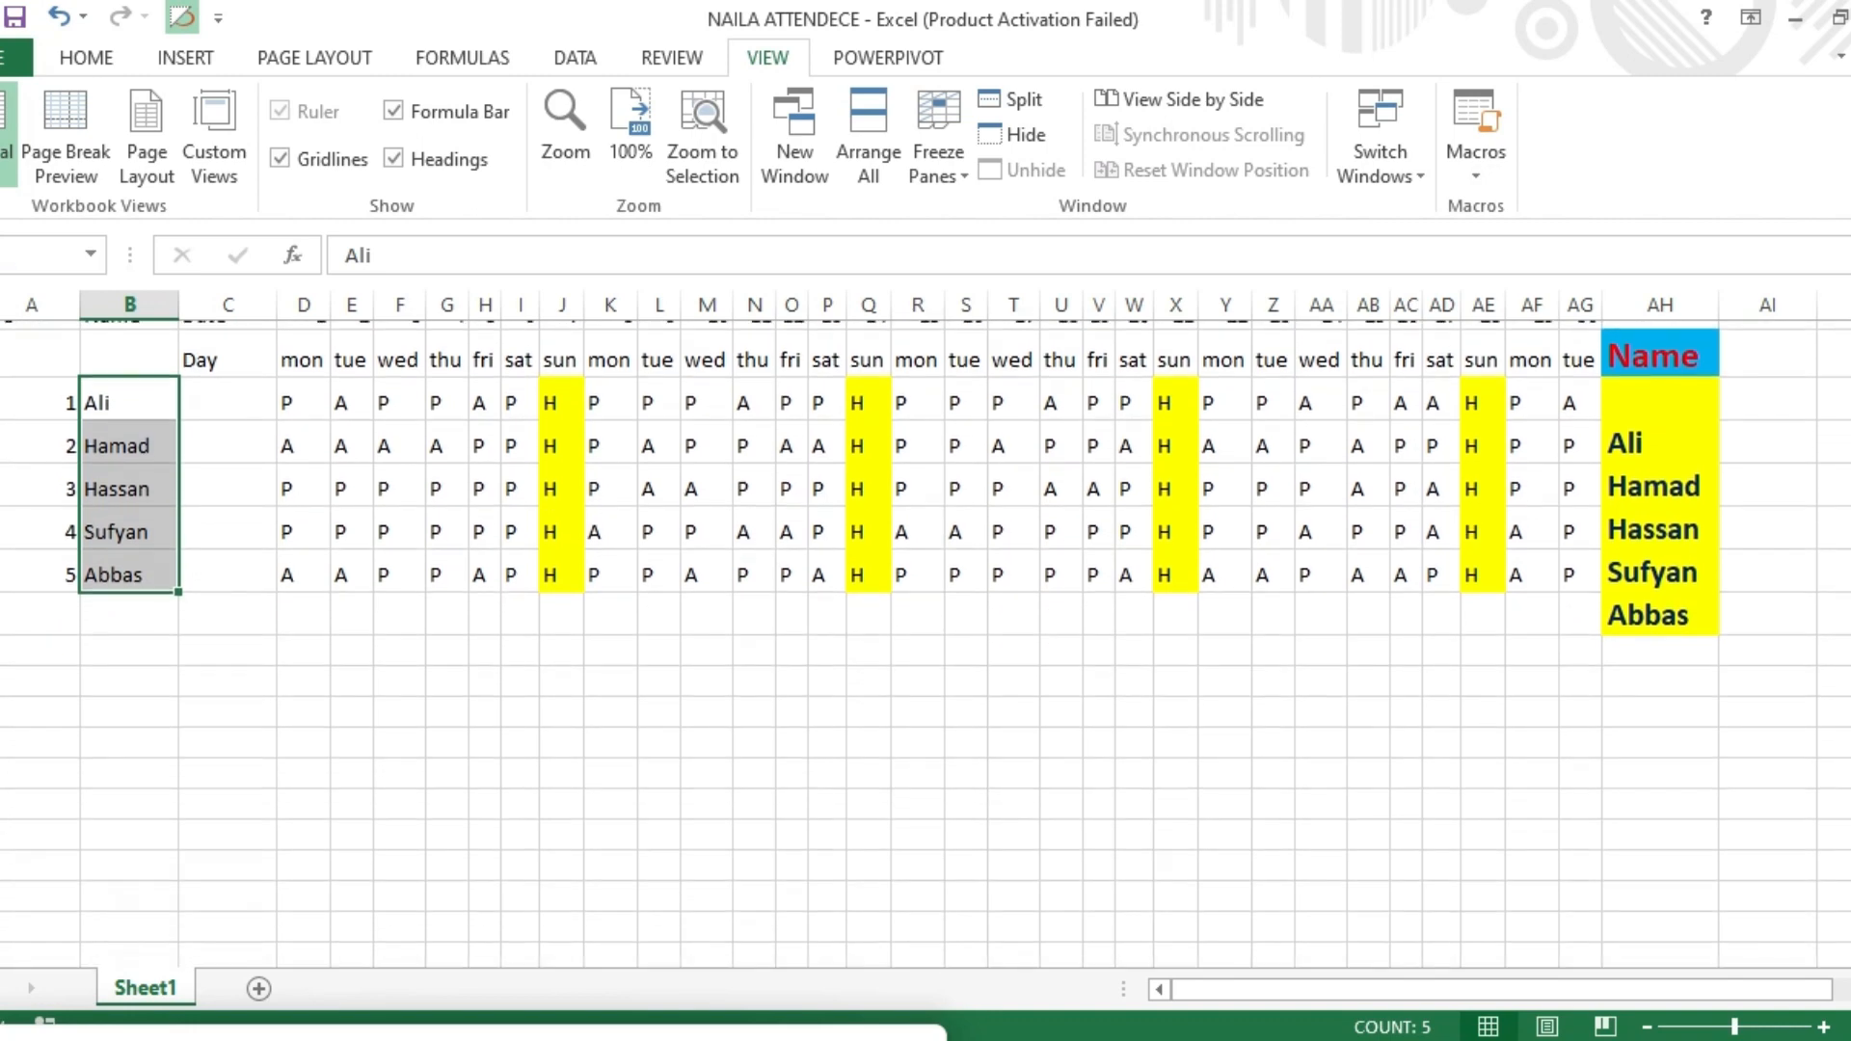
scroll(926, 646, "down", 1)
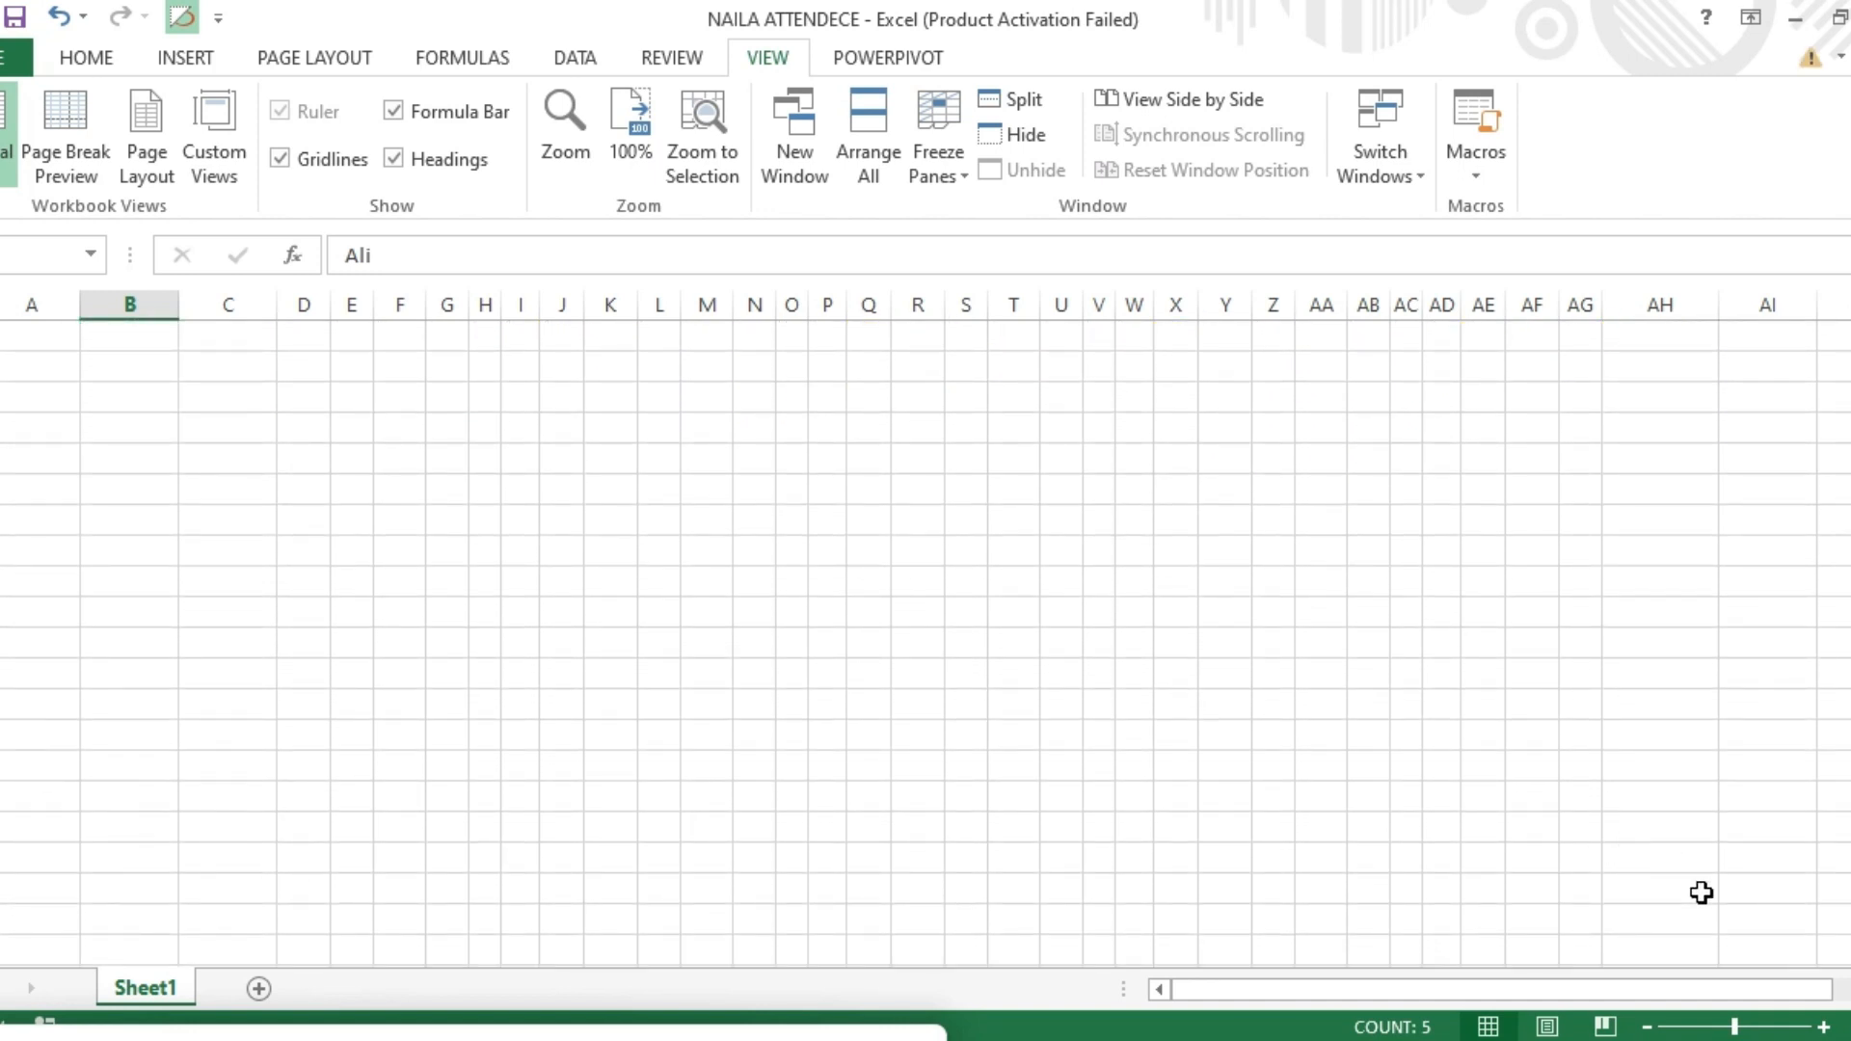
left_click(266, 988)
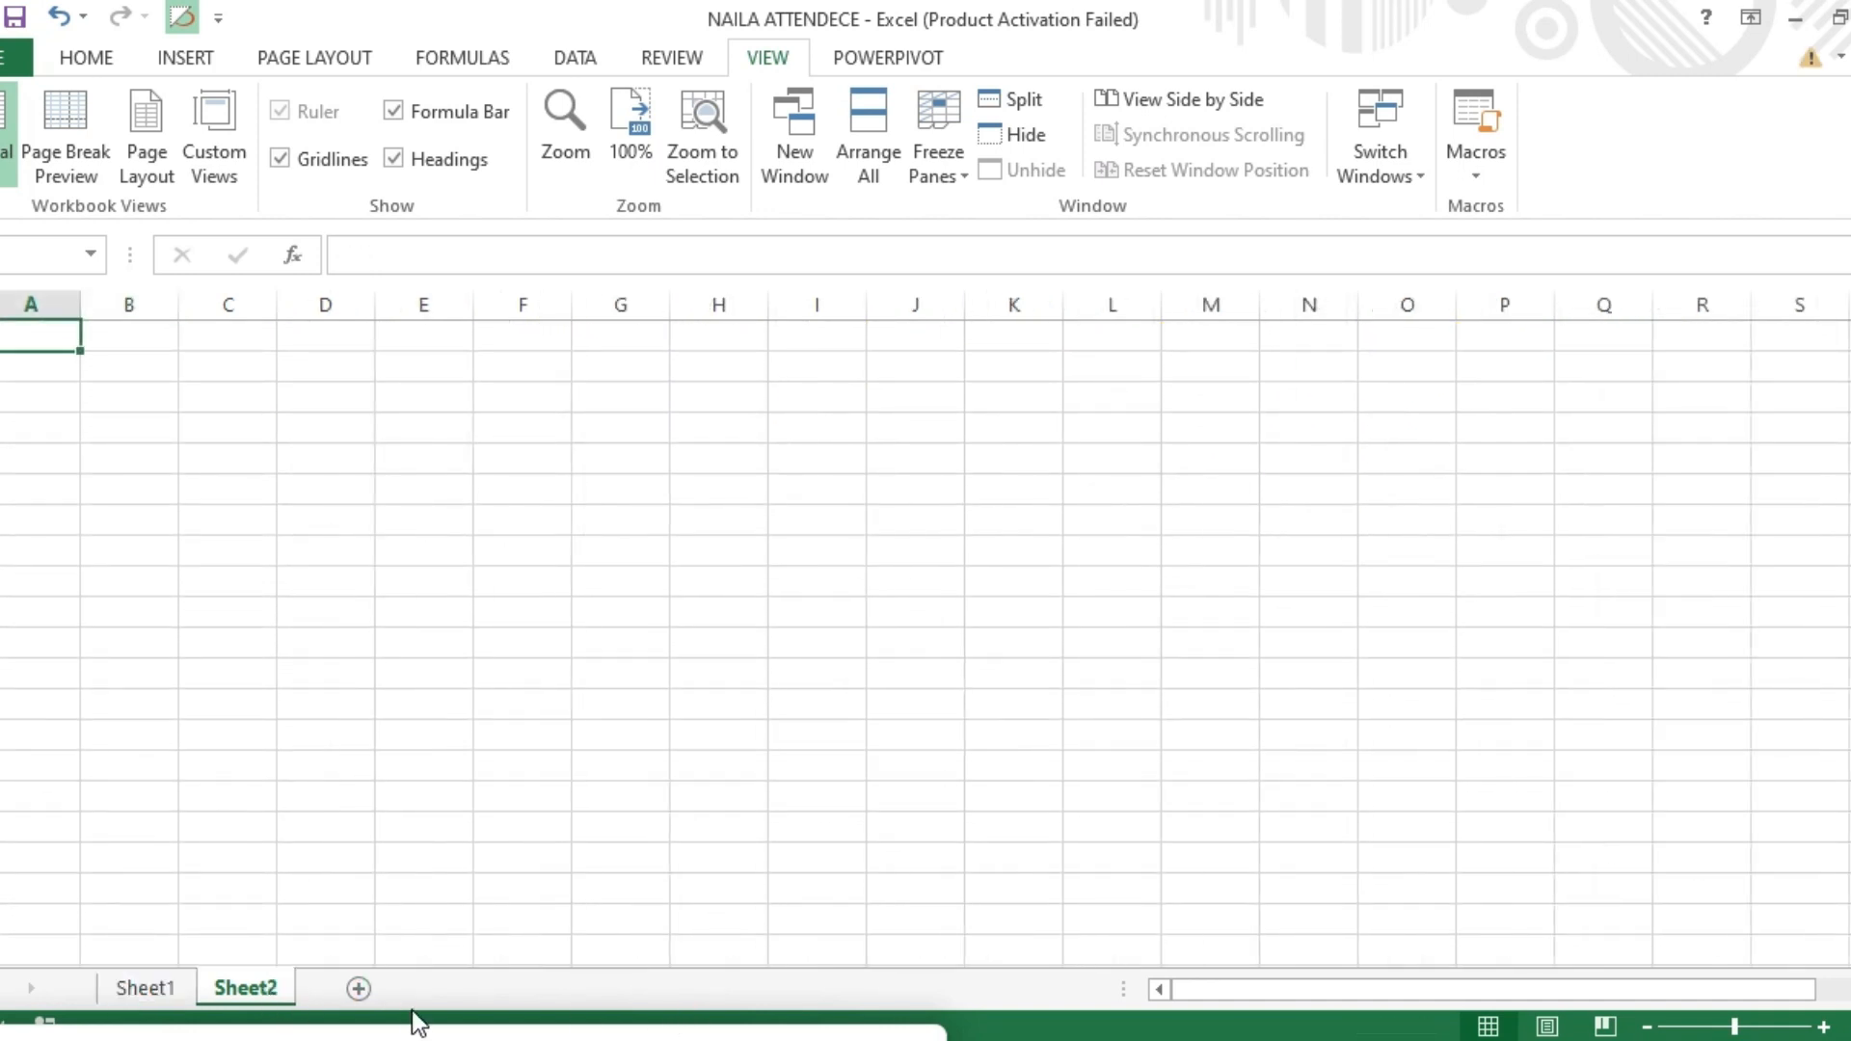
left_click(439, 514)
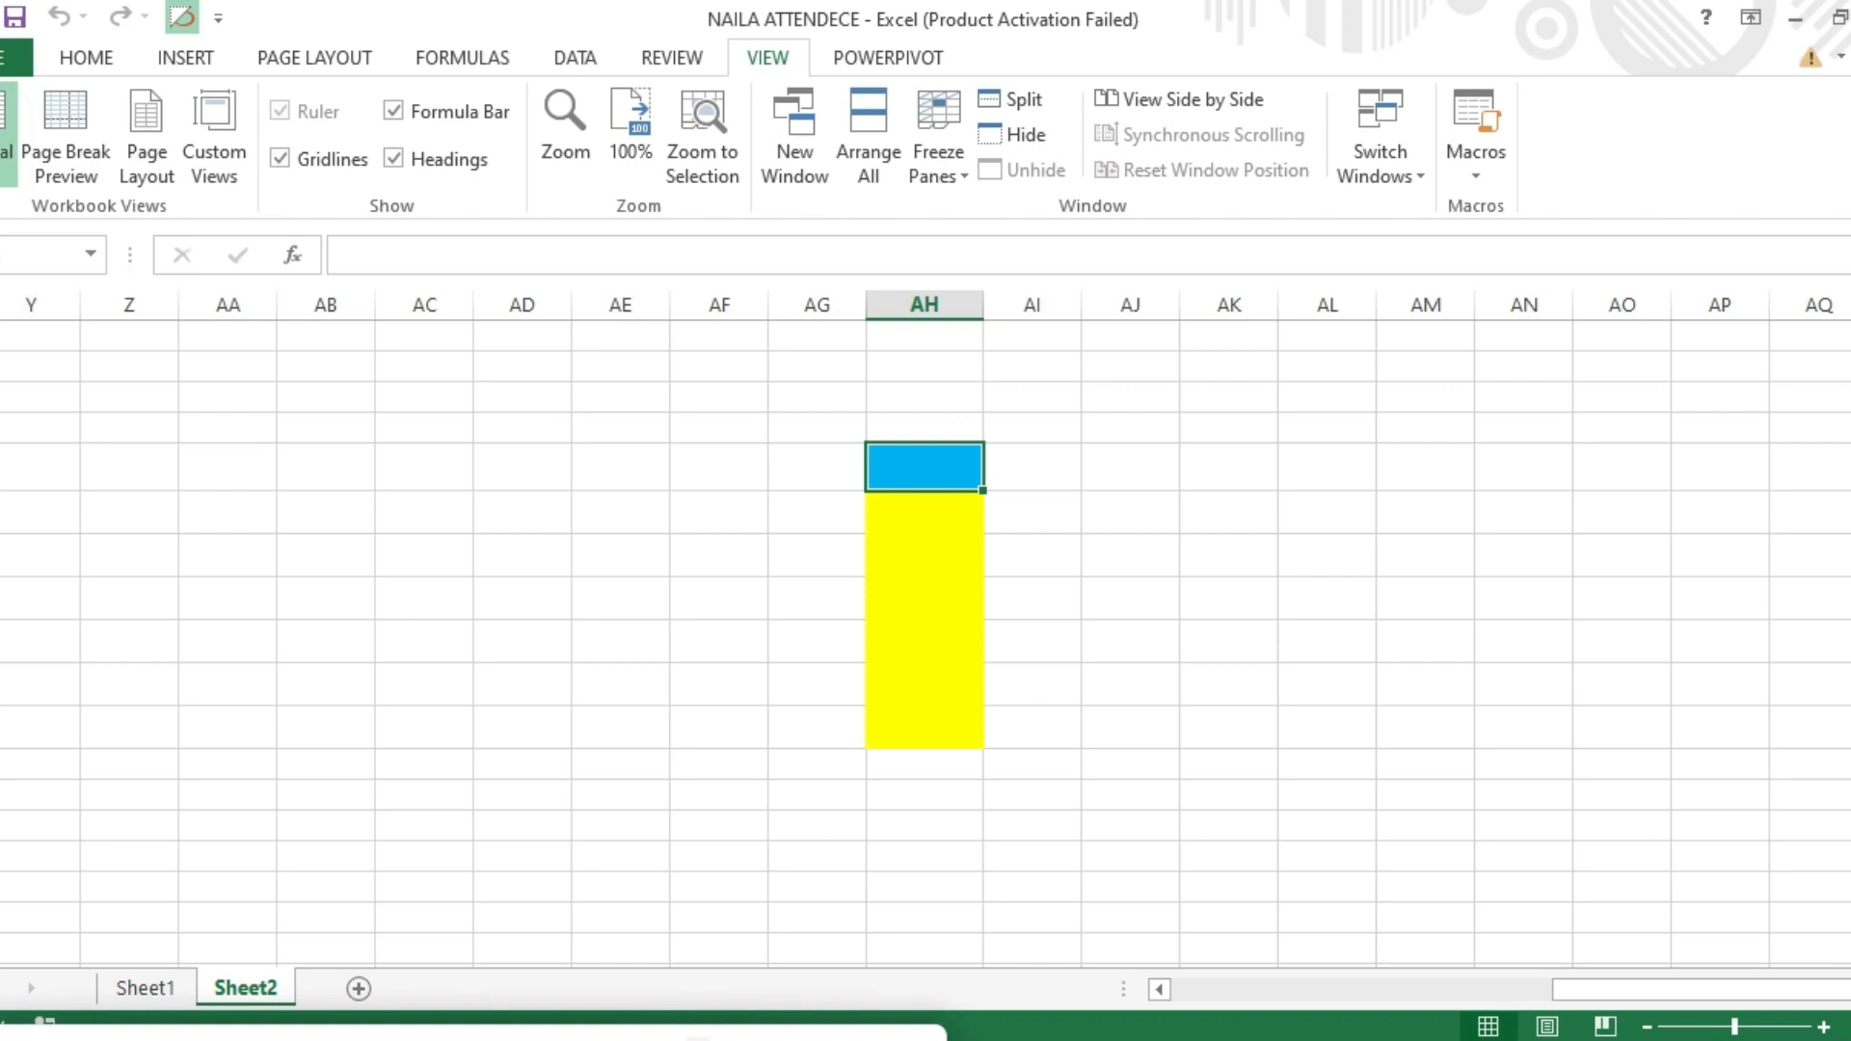
left_click(699, 1039)
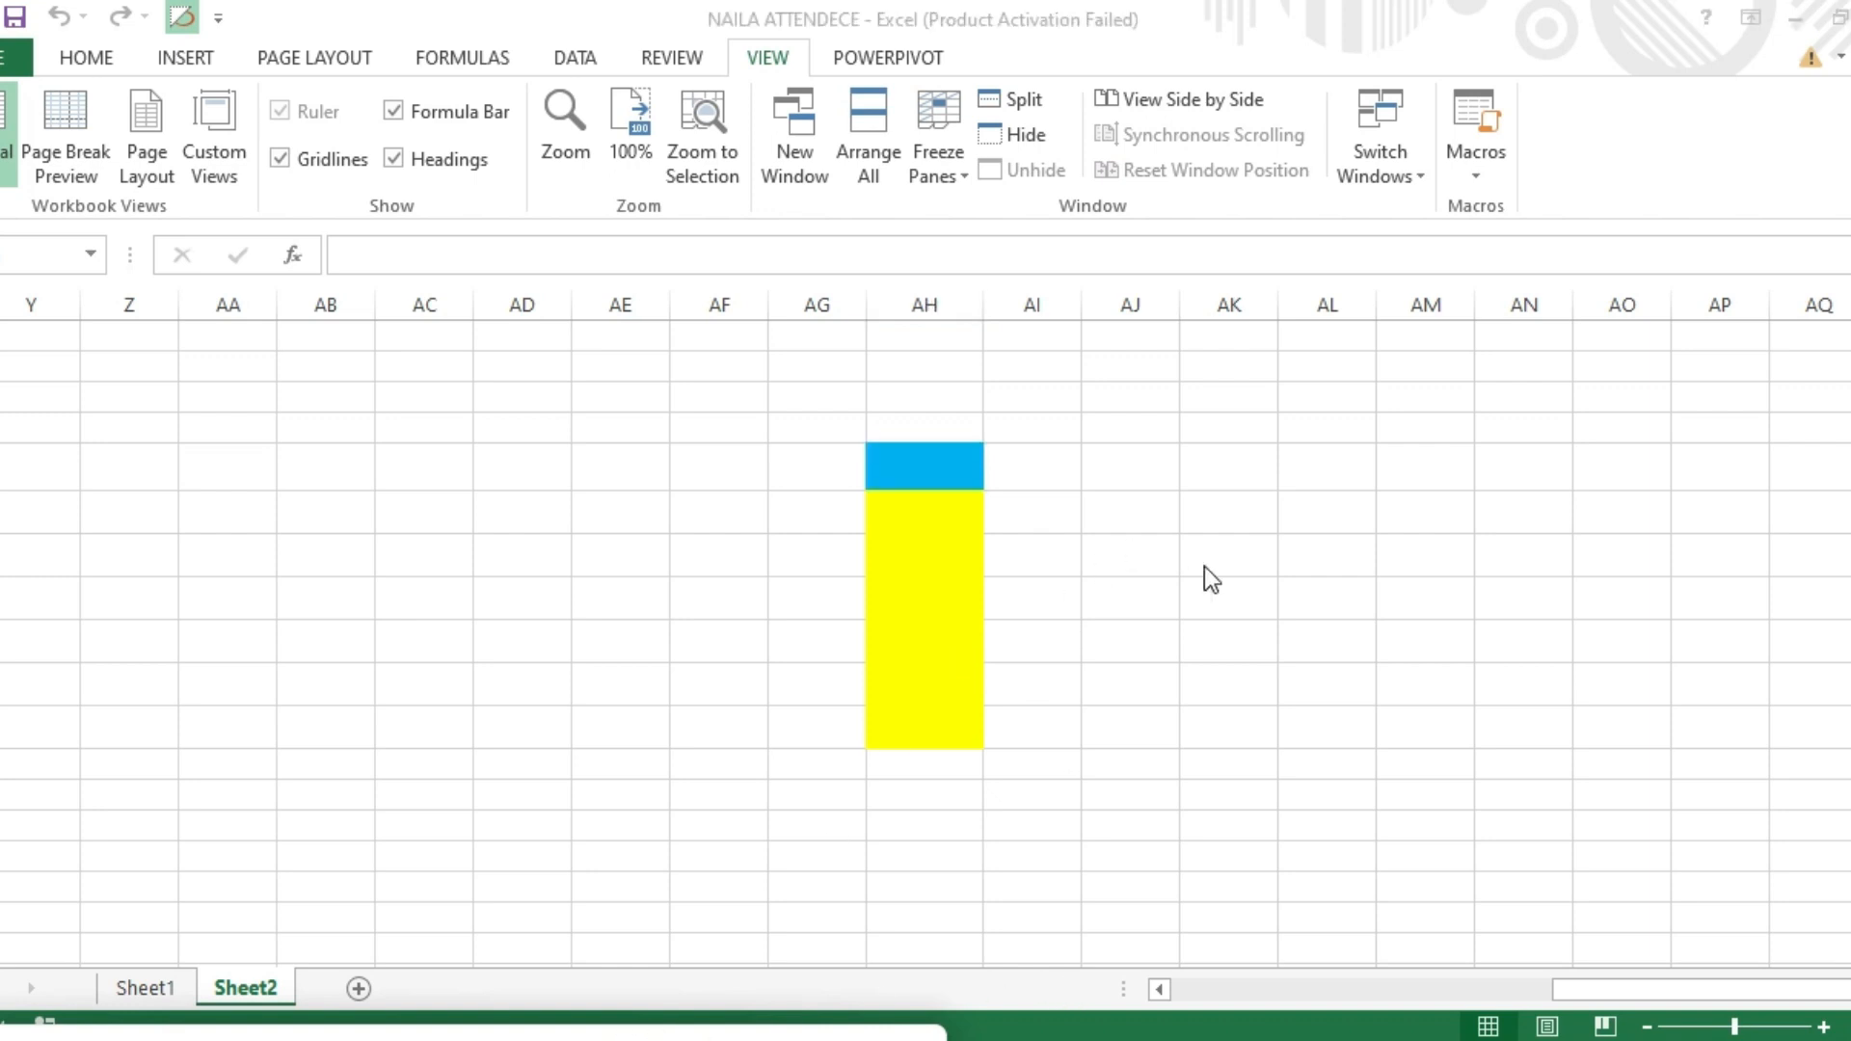